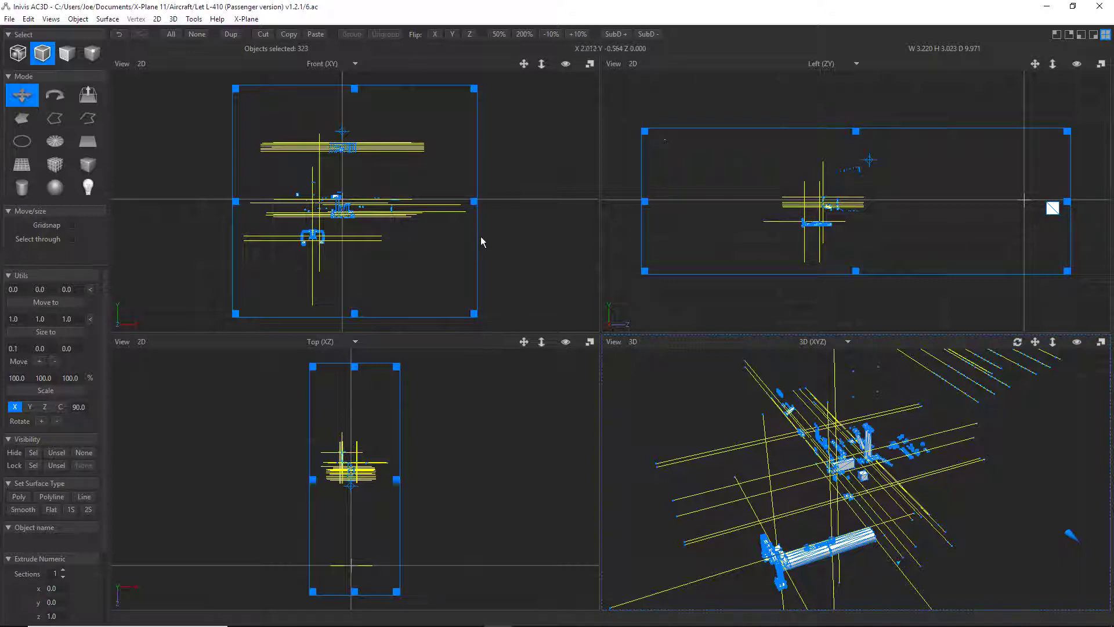
Clear the selection and select the small box object at the centre of the control yoke.
scroll(346, 504, up, 2)
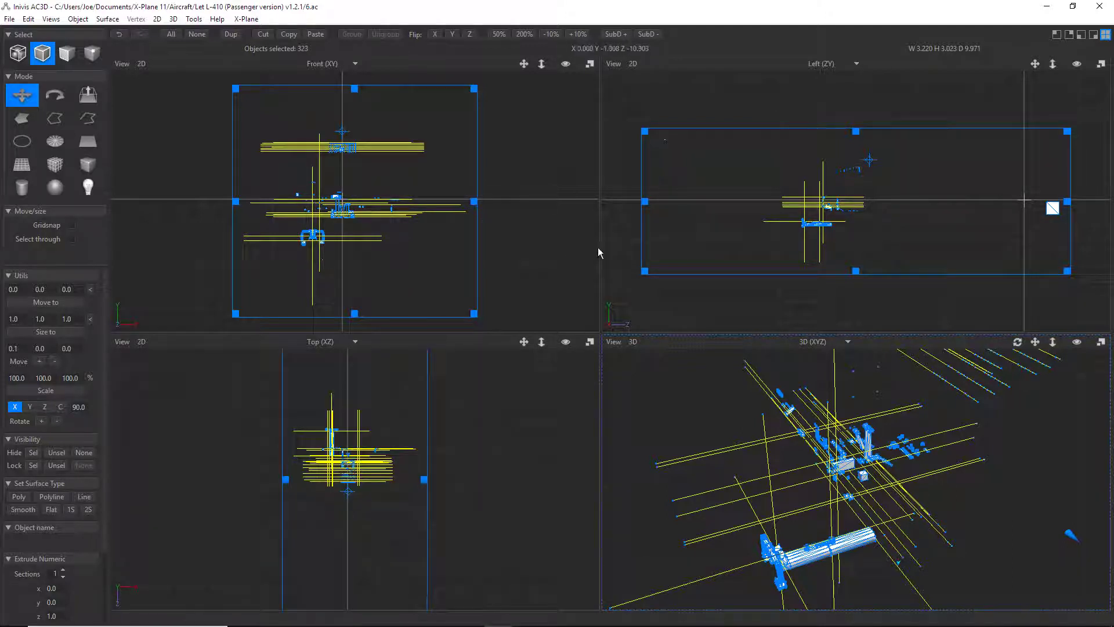
click(570, 234)
scroll(292, 249, up, 3)
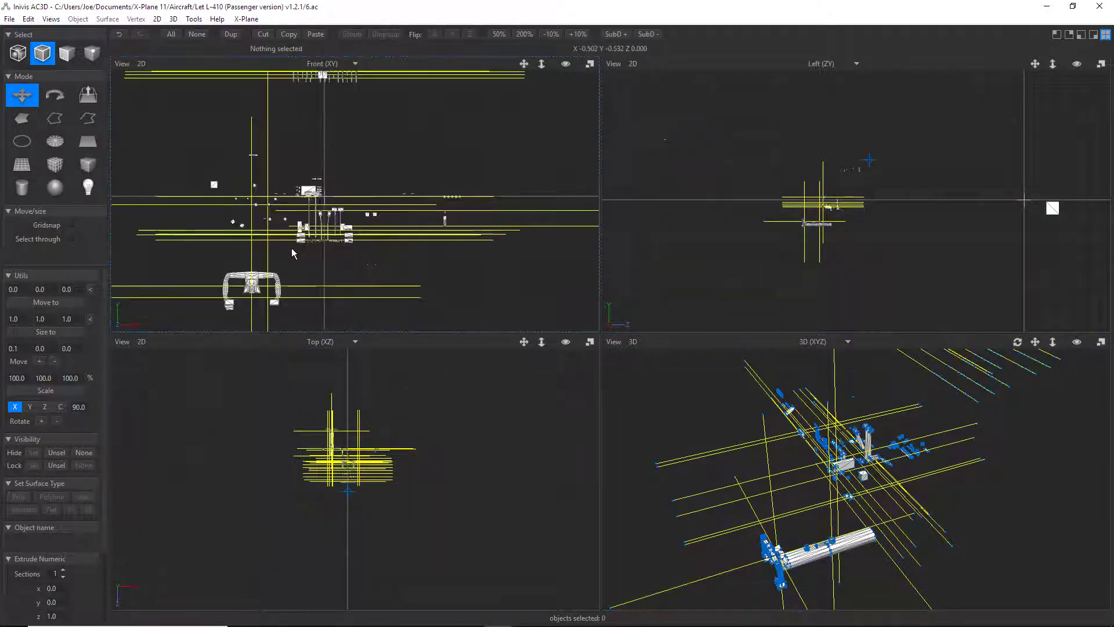
scroll(478, 249, up, 5)
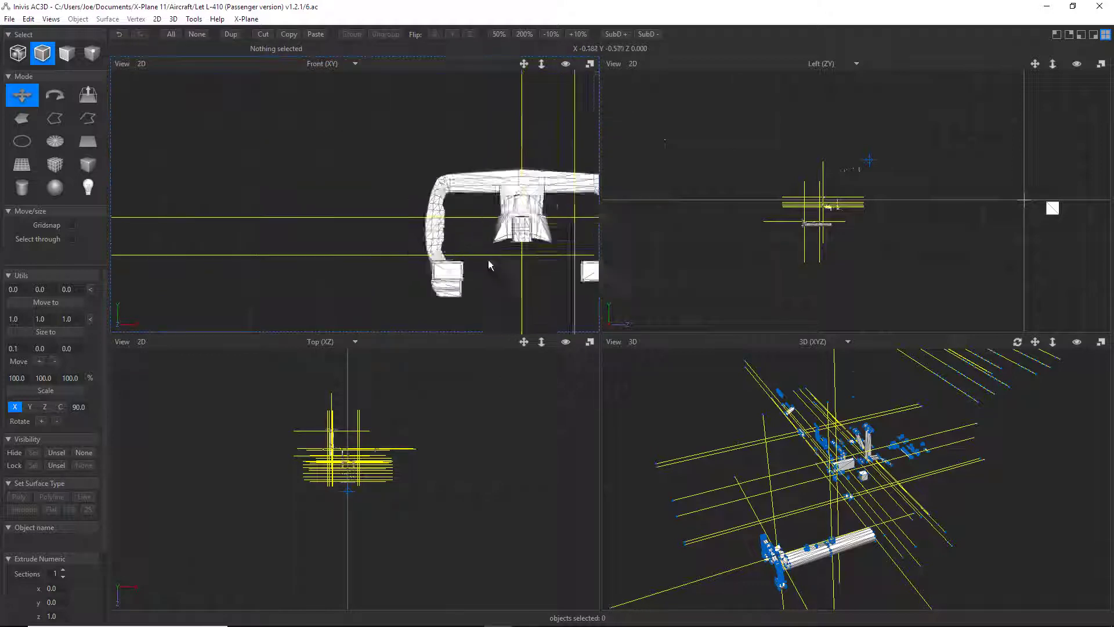
right_drag(477, 250, 299, 232)
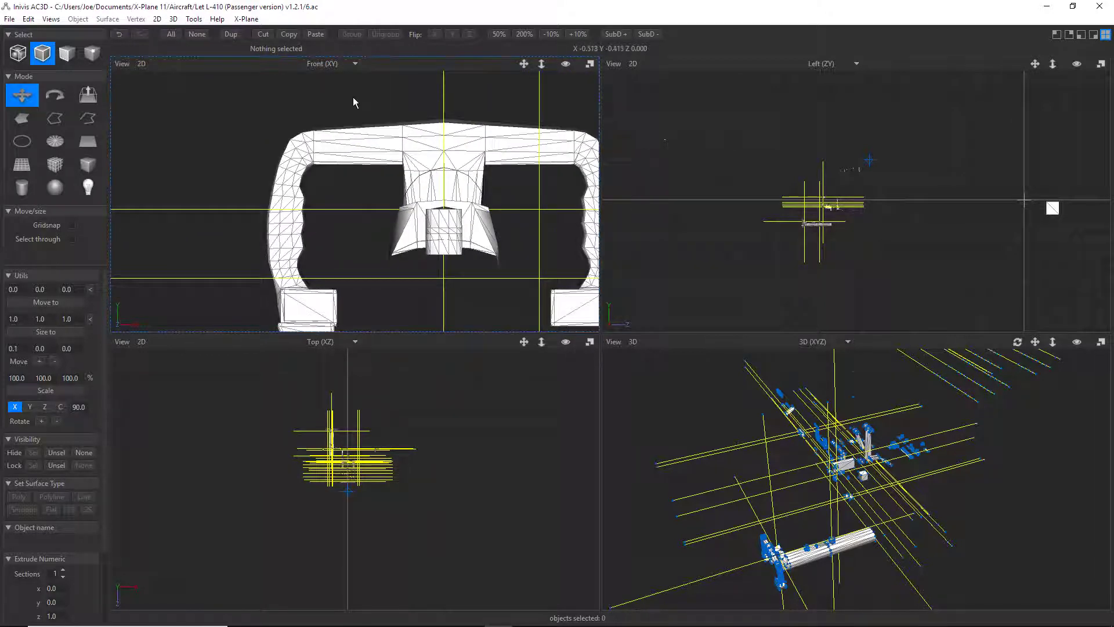
scroll(335, 491, up, 8)
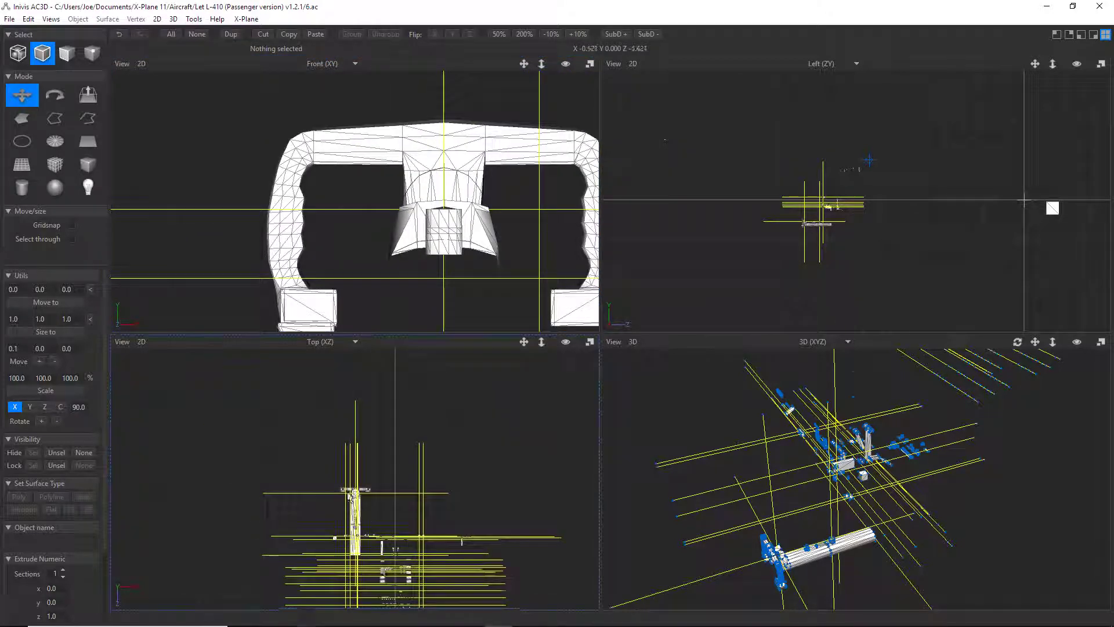
scroll(381, 477, up, 2)
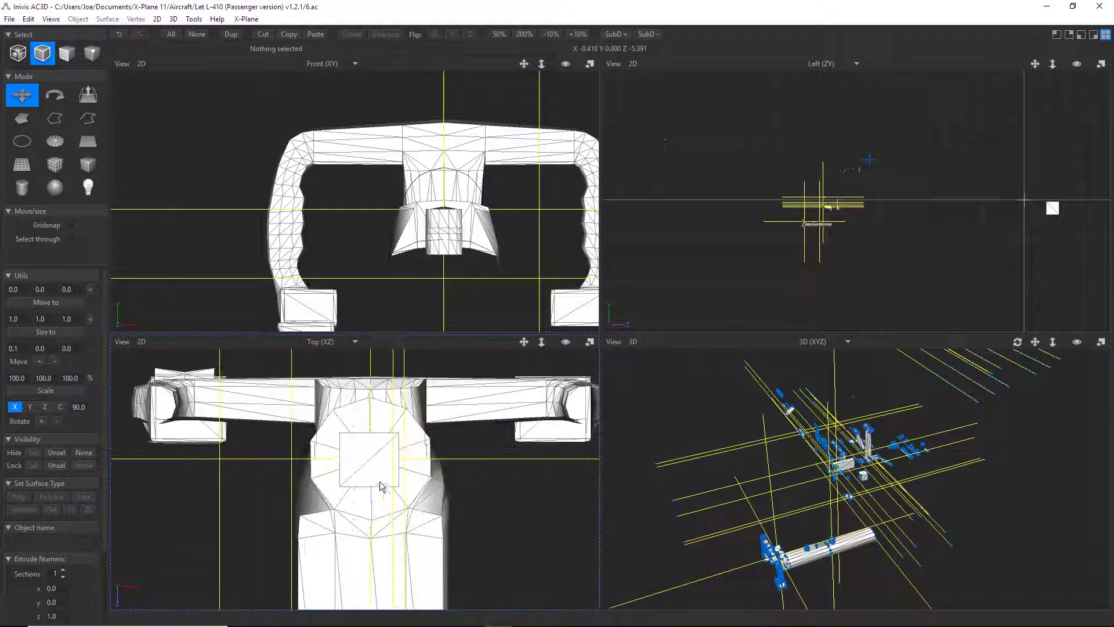
click(371, 467)
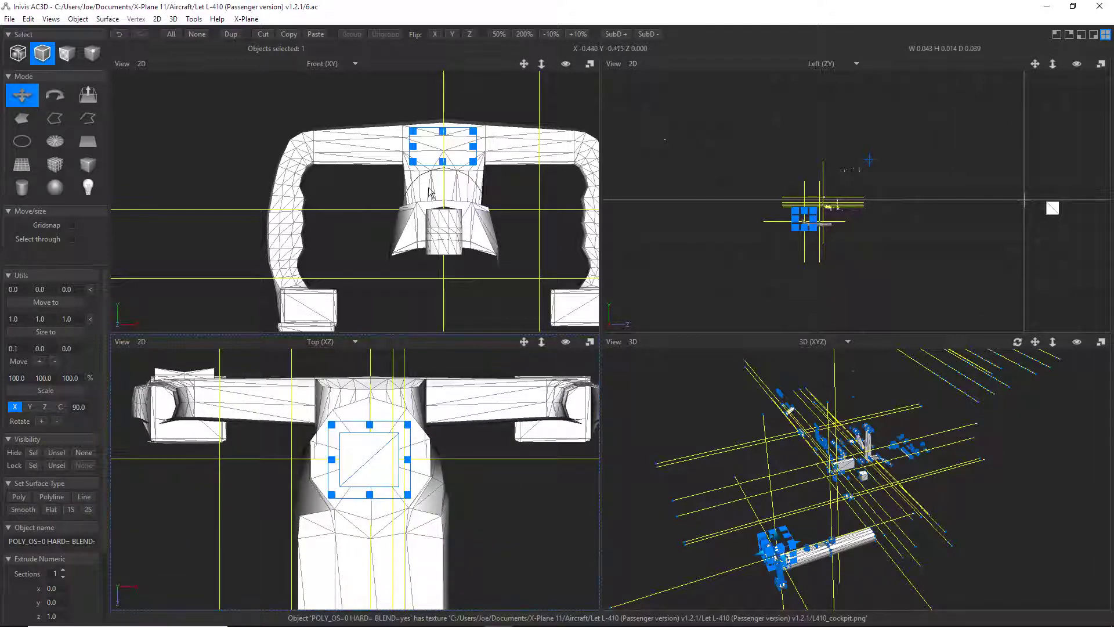
Examine the selected yoke box and the neighbouring cockpit objects in the 3D view.
scroll(802, 571, up, 3)
scroll(755, 472, up, 3)
scroll(755, 471, up, 2)
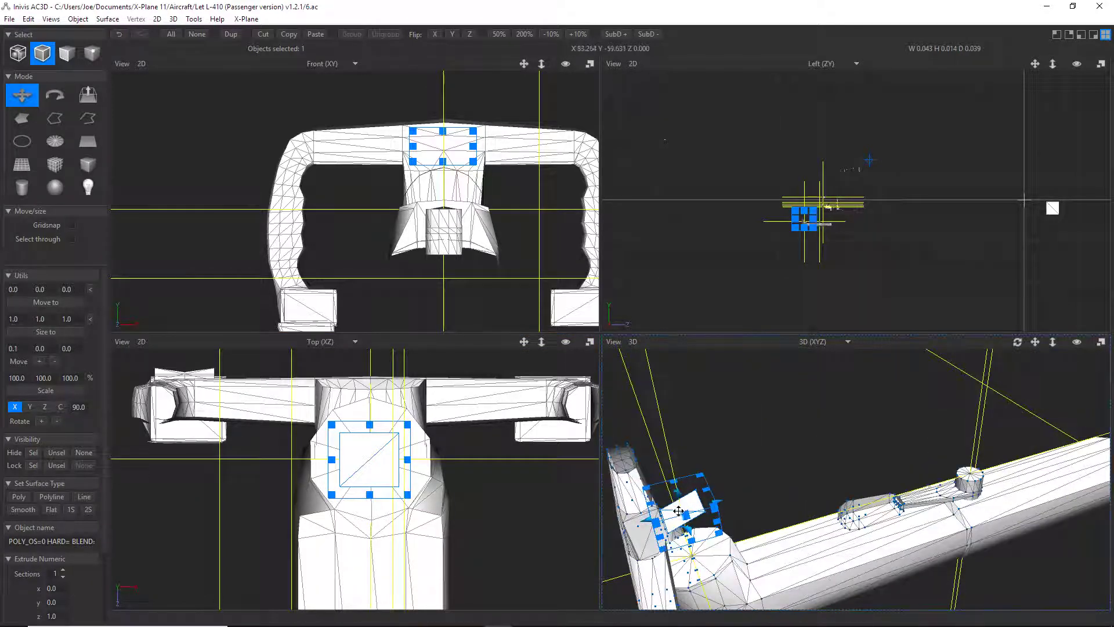
scroll(682, 511, down, 3)
scroll(690, 511, down, 2)
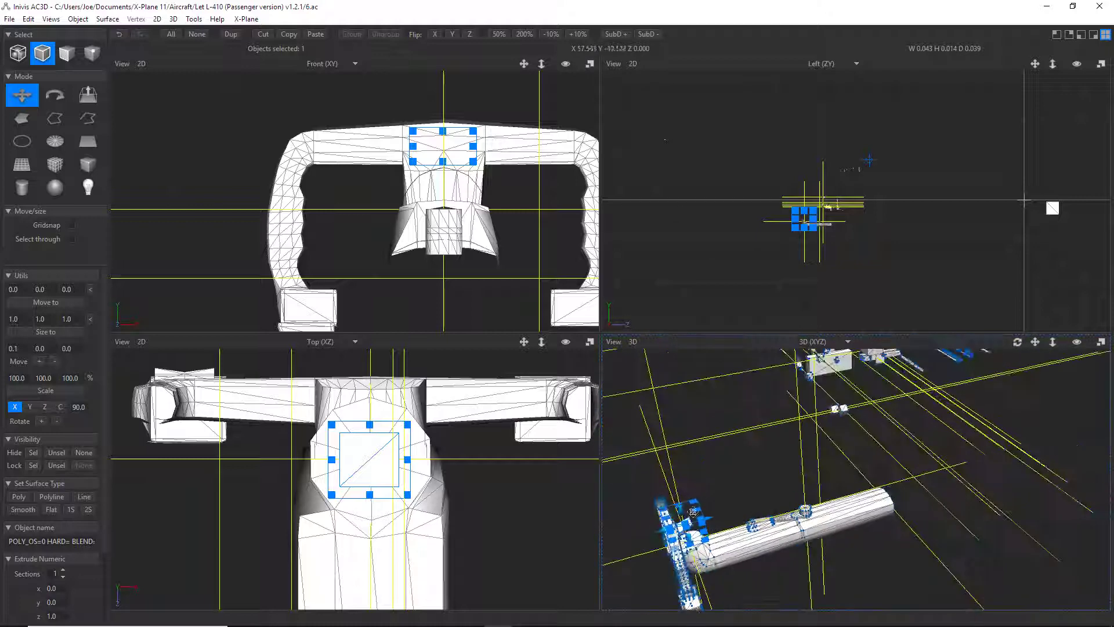
drag(692, 511, 828, 532)
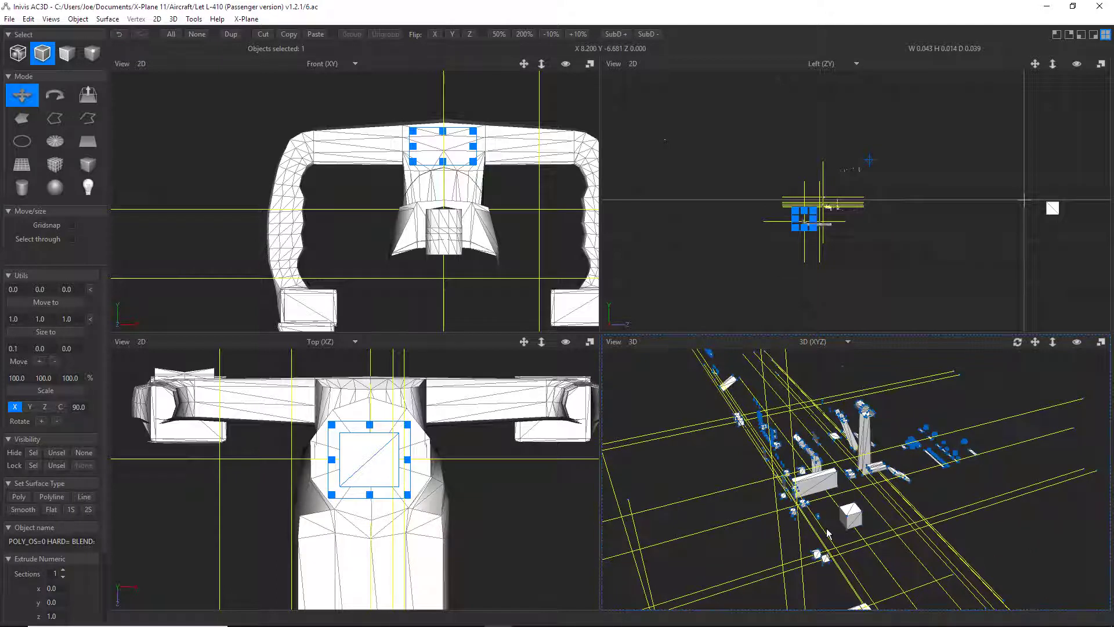
Switch to X-Plane, examine the cockpit's centre console and move its throttle lever, then return to AC3D.
click(464, 618)
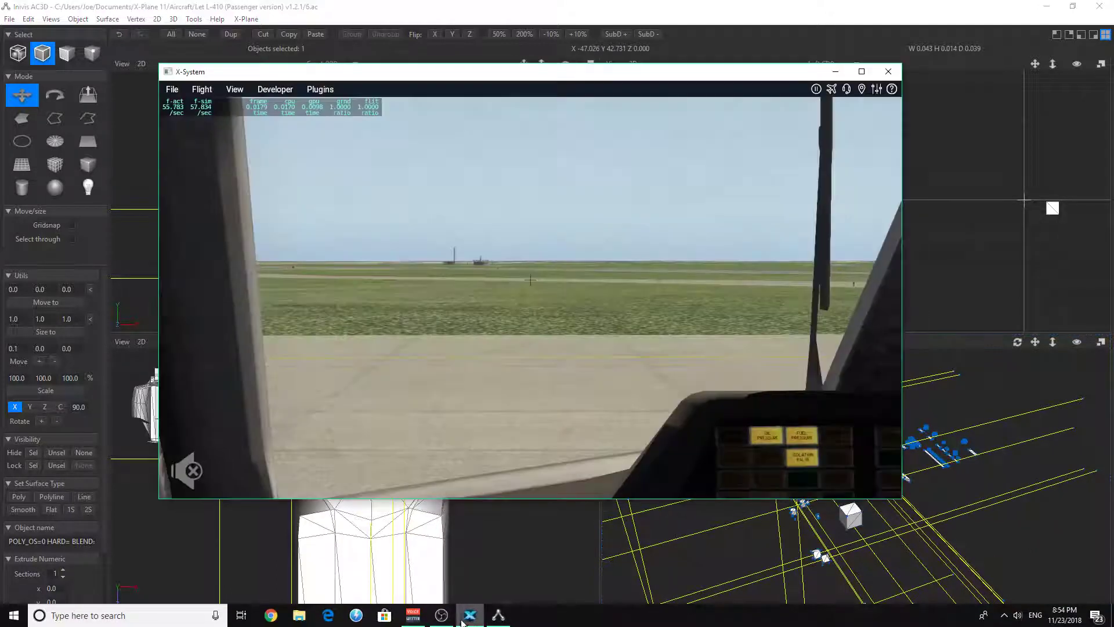
right_drag(651, 254, 658, 287)
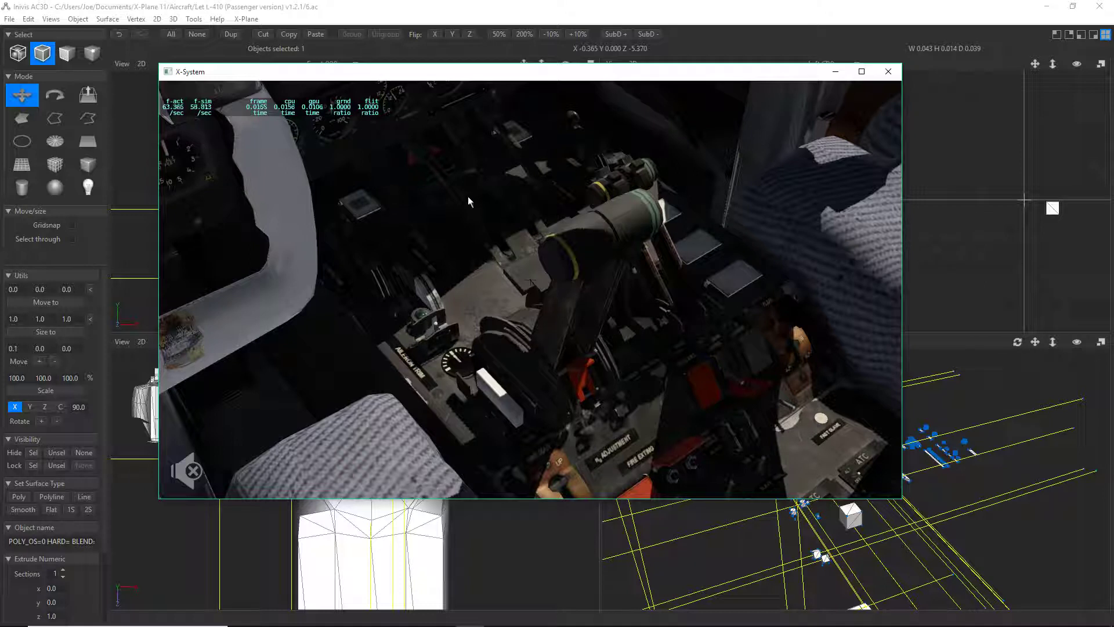
right_drag(683, 306, 747, 339)
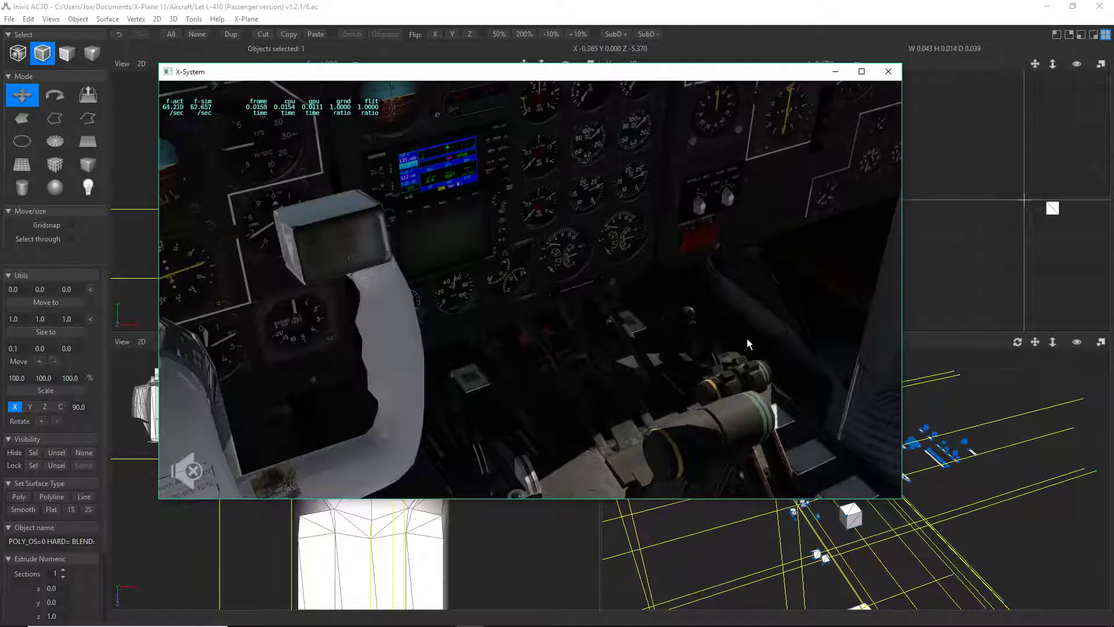
right_drag(754, 312, 724, 283)
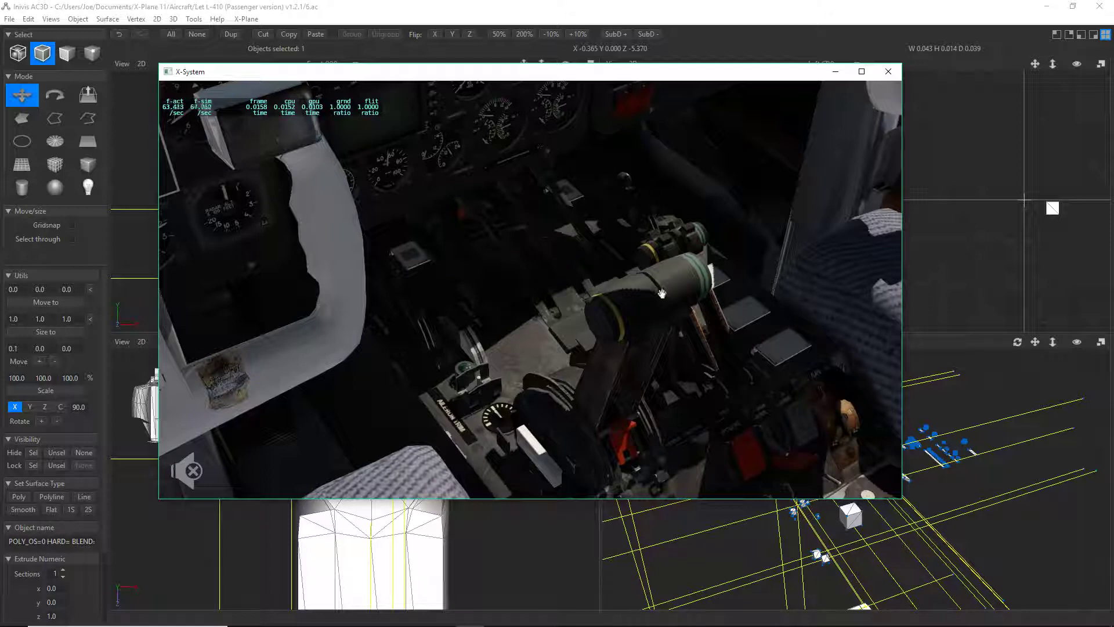
mouse_move(636, 296)
mouse_down()
mouse_move(656, 279)
mouse_move(667, 290)
mouse_move(644, 278)
mouse_move(641, 250)
mouse_move(602, 278)
mouse_move(647, 266)
mouse_move(601, 229)
mouse_move(619, 298)
mouse_up()
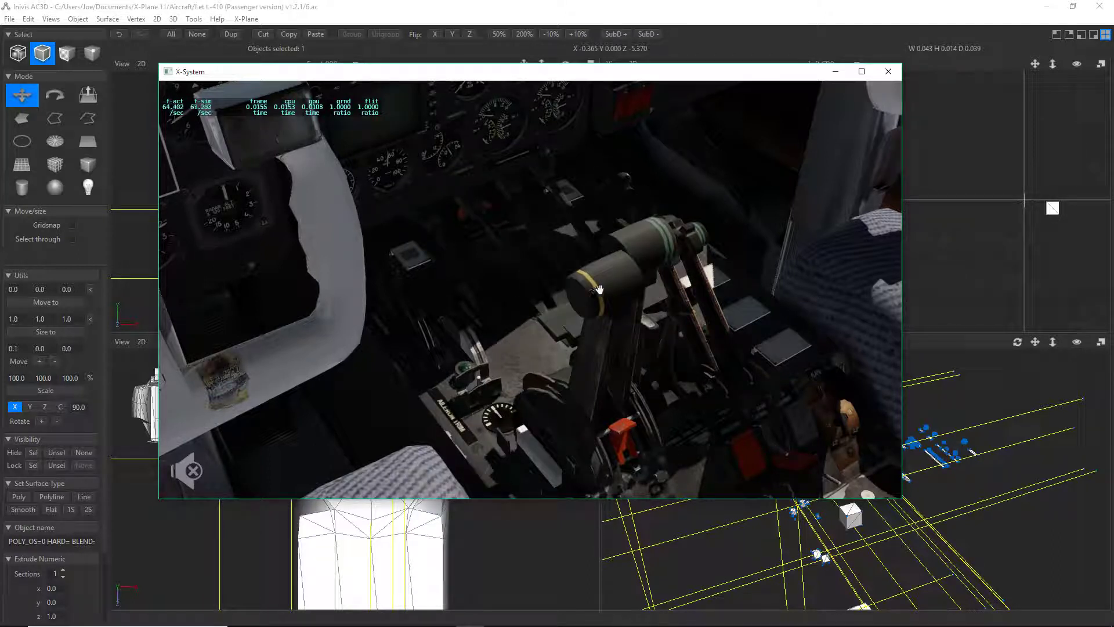
click(835, 71)
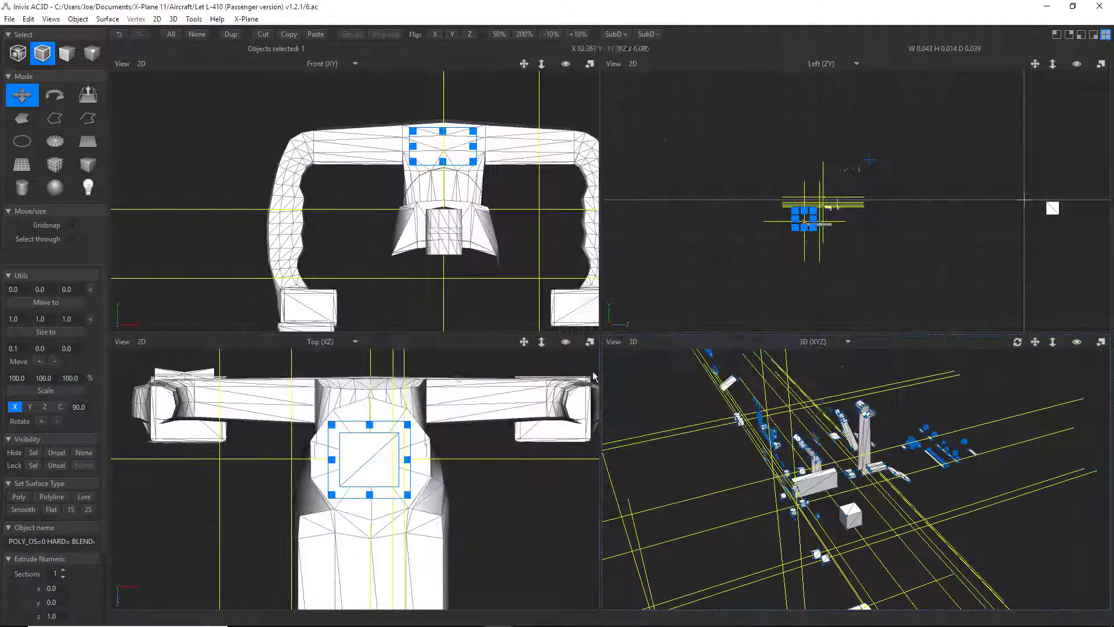
Clear the selection and examine the lever and box objects ahead of the yoke in the front, top and 3D views.
scroll(436, 311, down, 3)
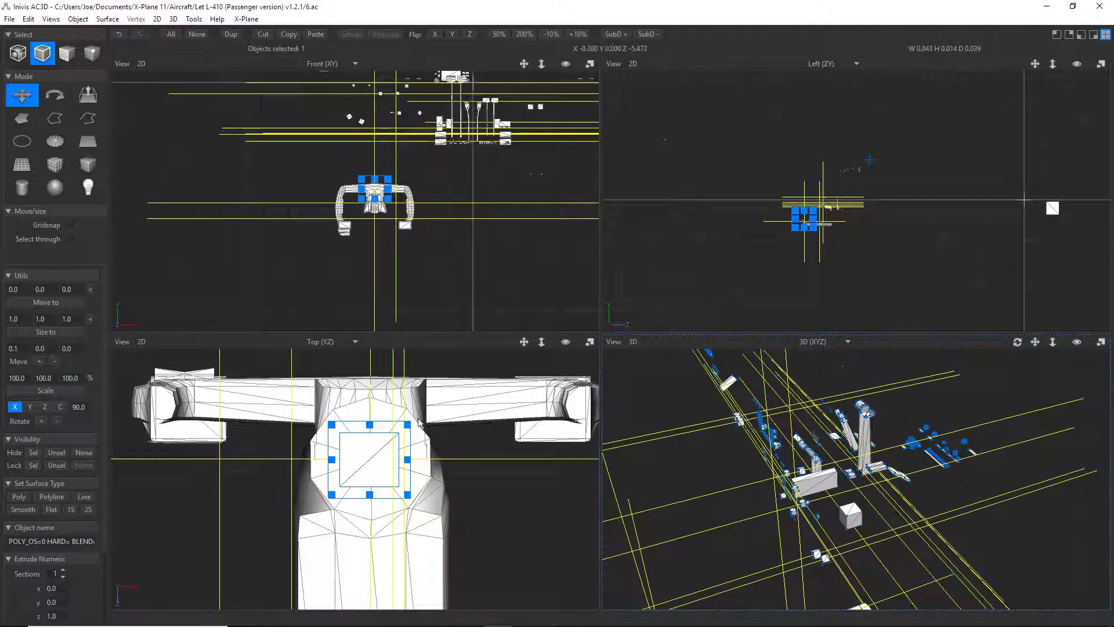
scroll(418, 422, down, 6)
scroll(410, 379, up, 4)
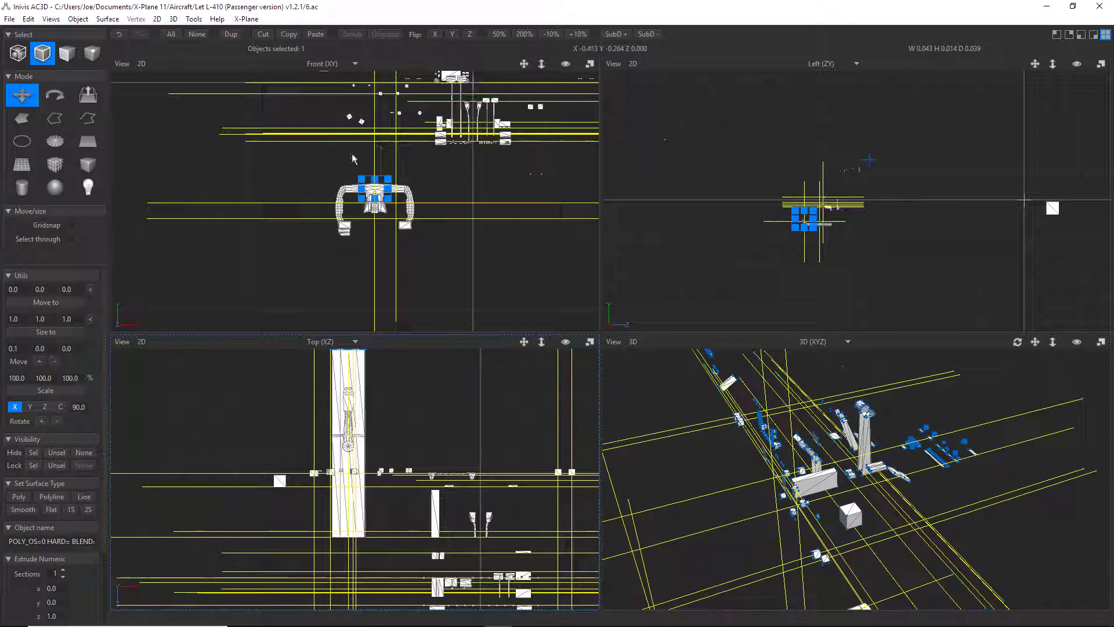
click(307, 160)
scroll(464, 171, up, 3)
middle_drag(449, 186, 360, 303)
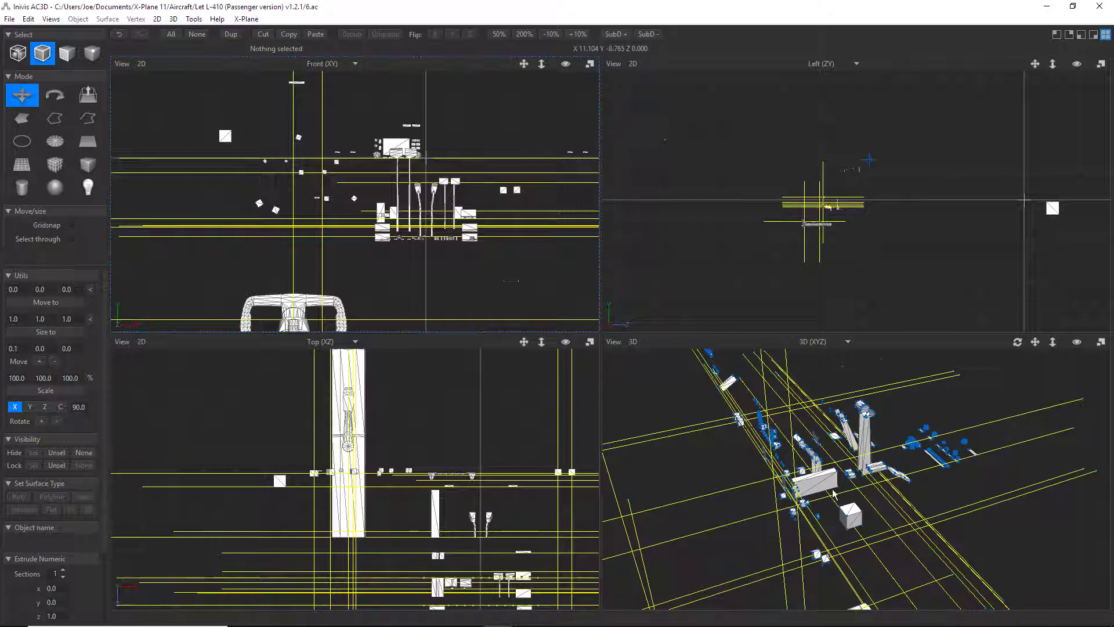
scroll(834, 487, up, 3)
middle_drag(833, 486, 781, 530)
scroll(781, 531, down, 3)
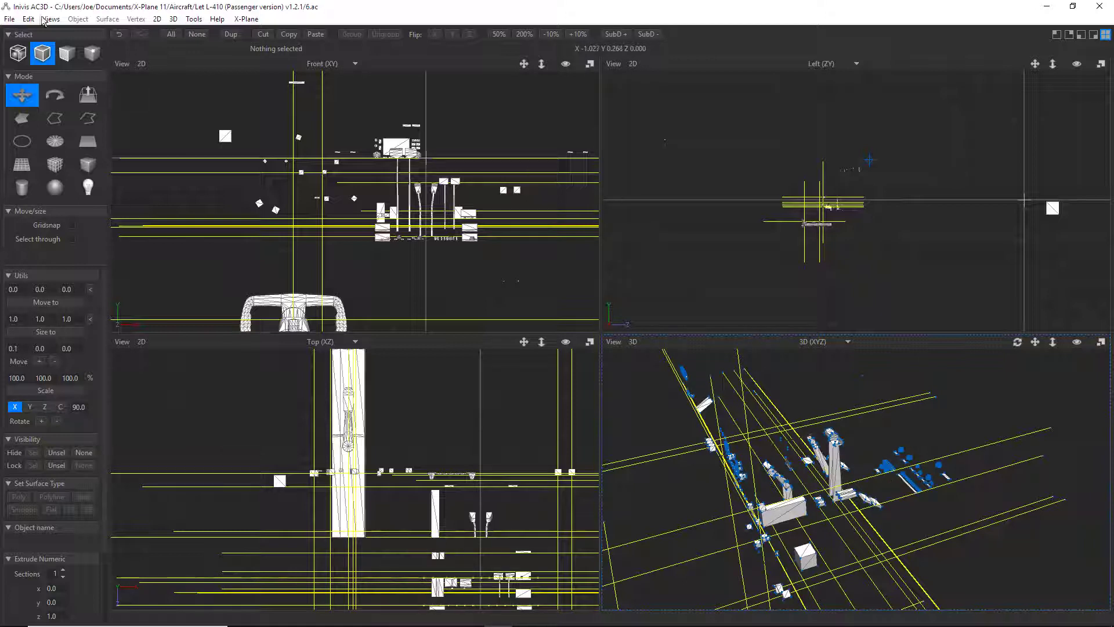
Import the MiddleConsole geometry file from the aircraft's objects folder into the cockpit scene.
click(3, 19)
click(23, 68)
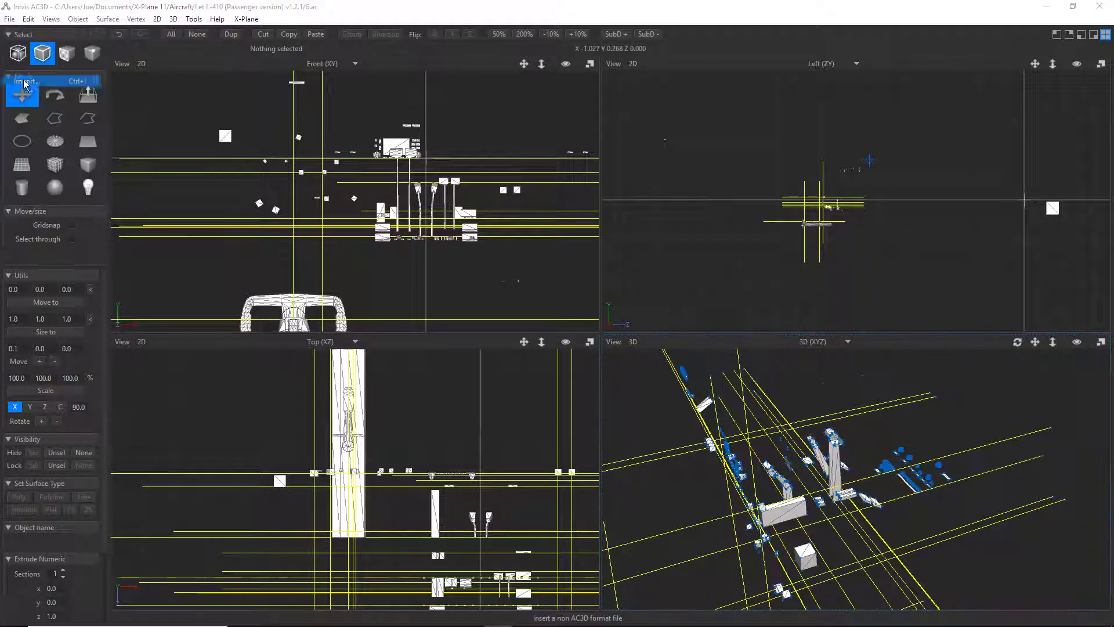
drag(652, 174, 654, 221)
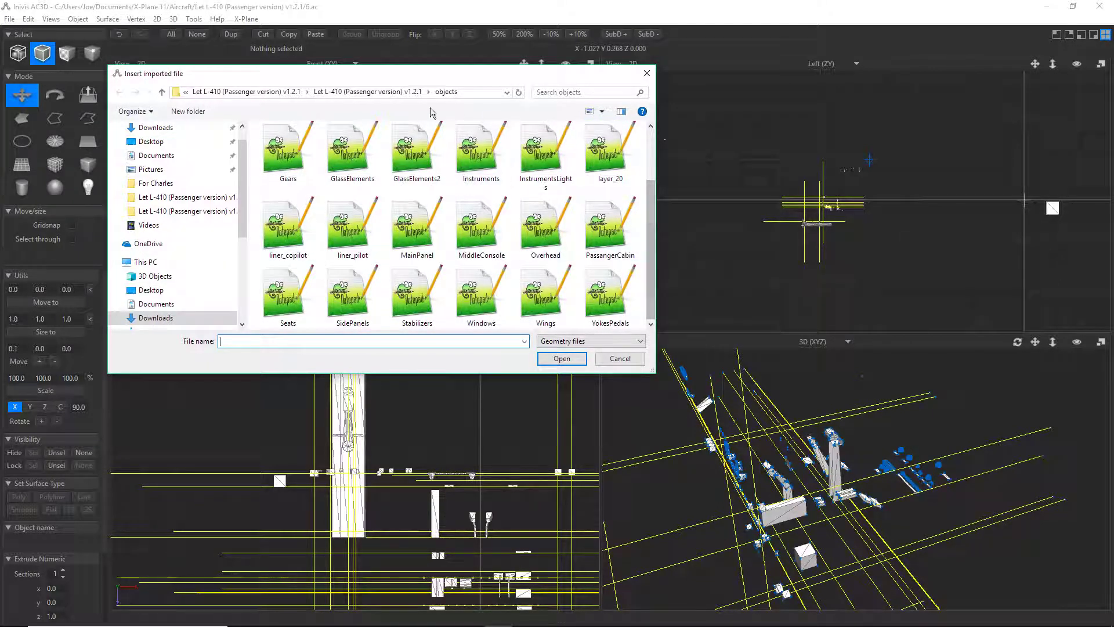
drag(652, 238, 658, 190)
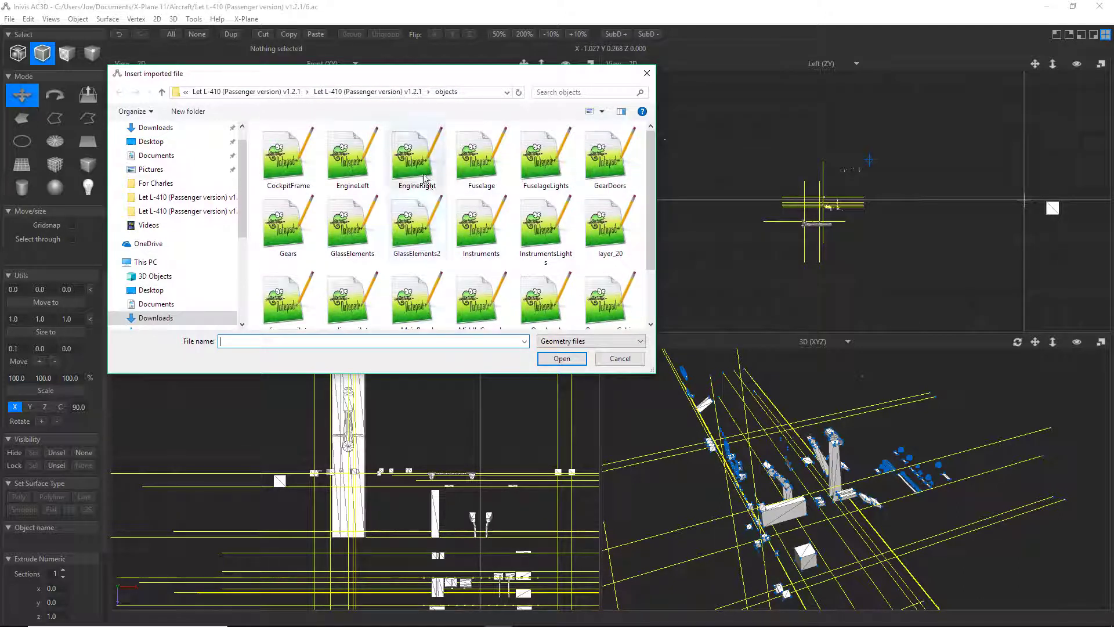
scroll(438, 185, down, 1)
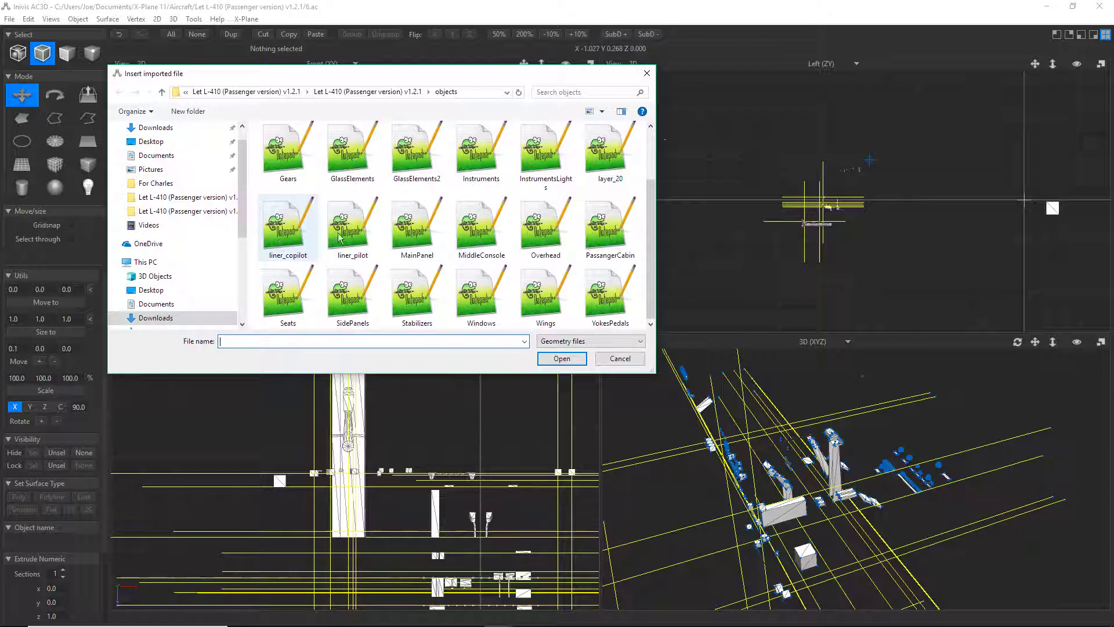
double_click(487, 246)
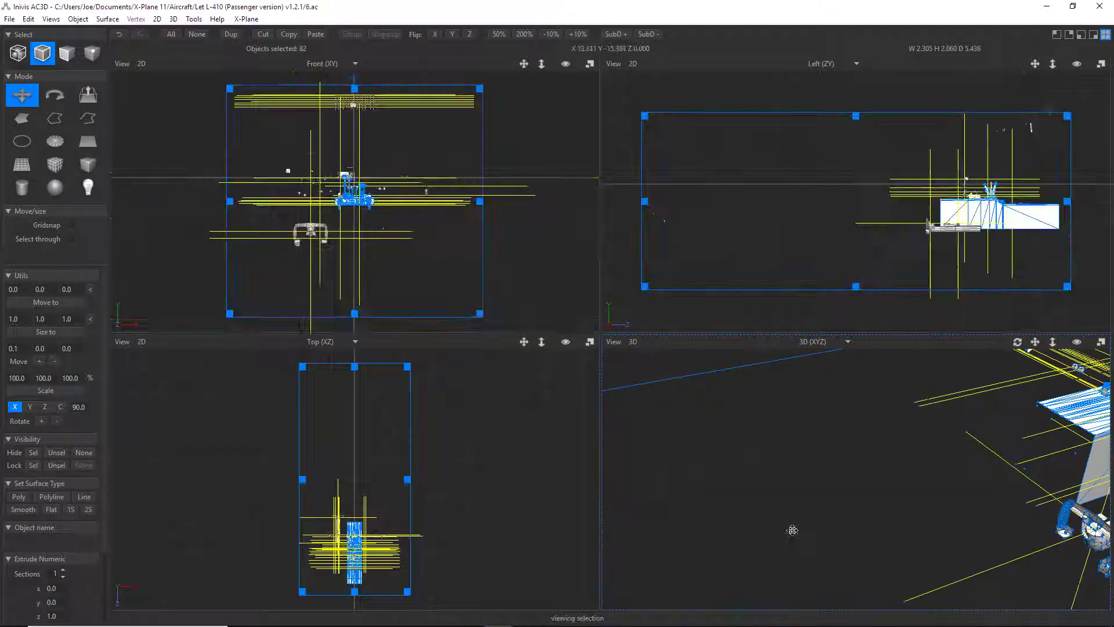
scroll(365, 210, up, 5)
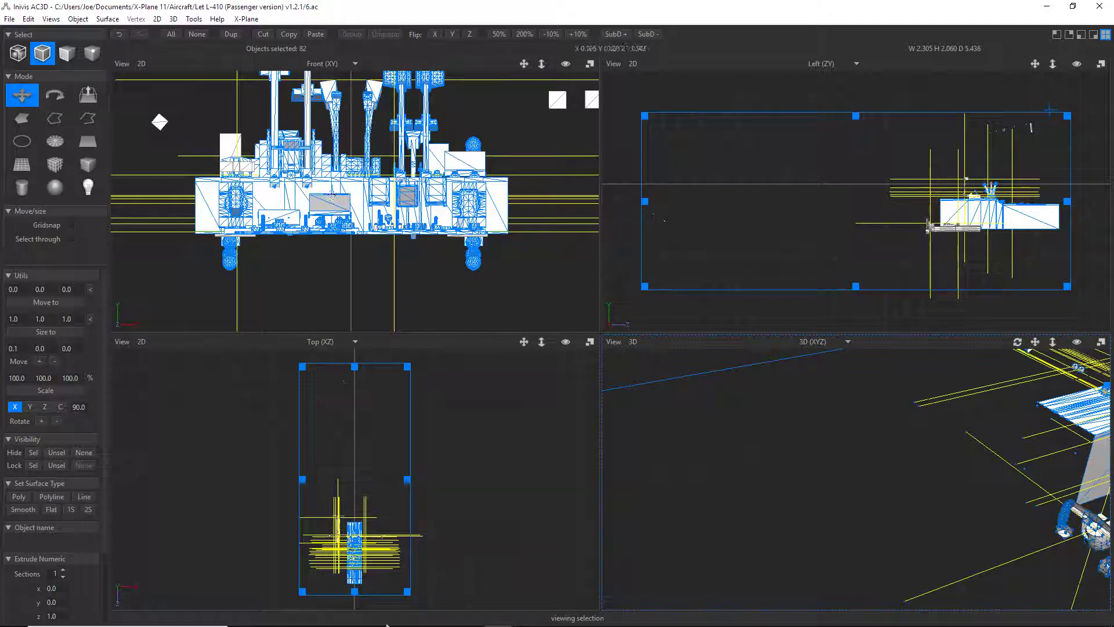
mouse_move(416, 625)
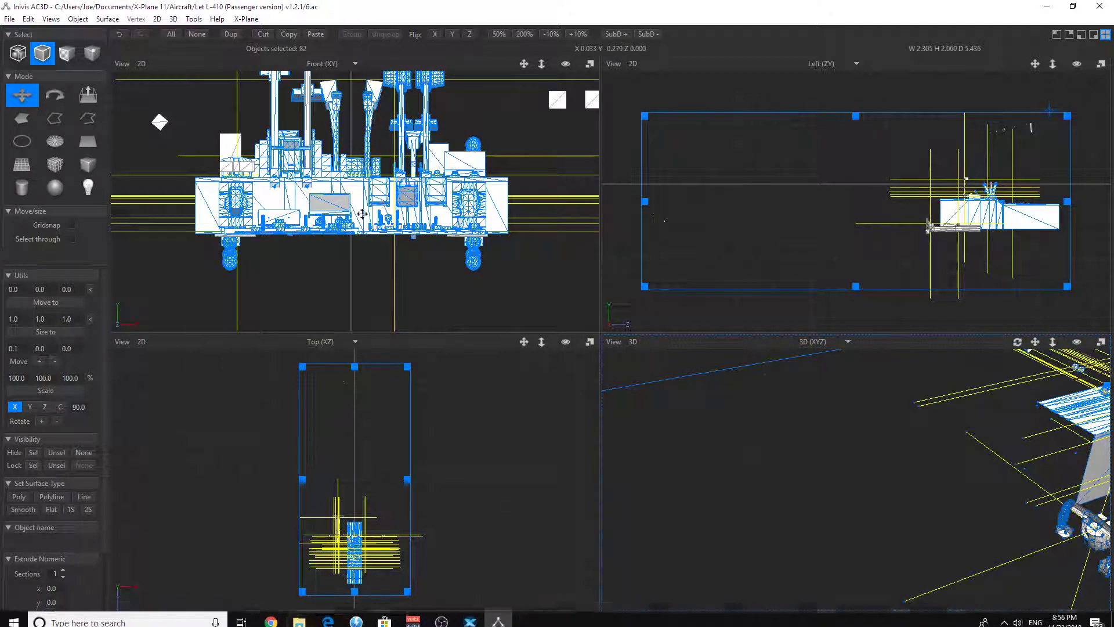
right_drag(397, 280, 405, 328)
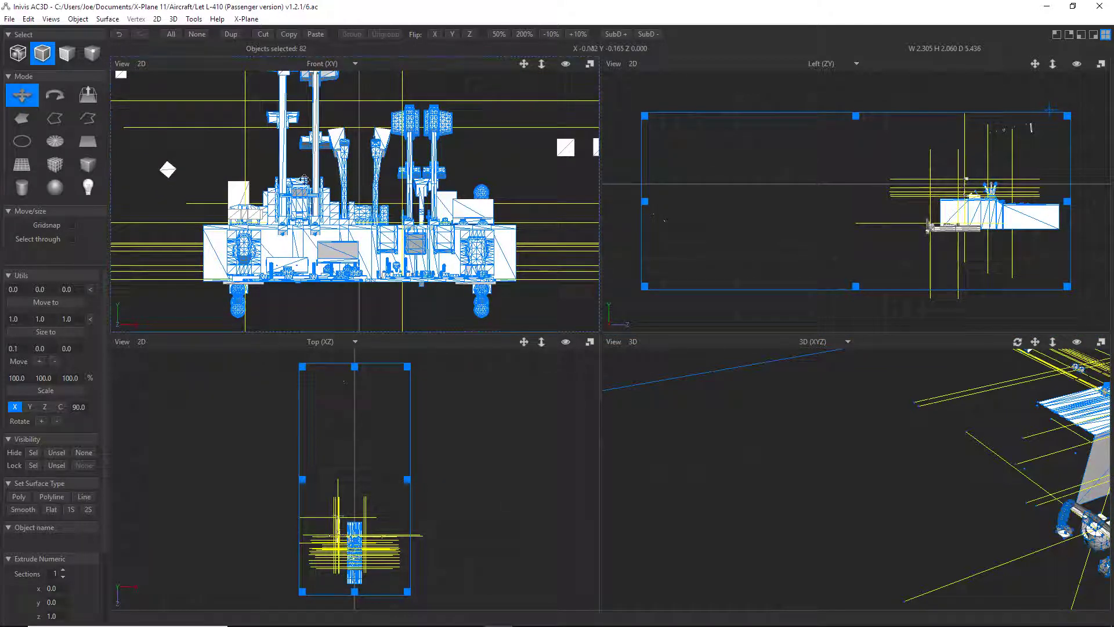
Switch to File Explorer and open L410_cockpit.obj from the X-Plane 11 Let L-410 aircraft folder in Notepad++.
mouse_move(429, 625)
click(296, 620)
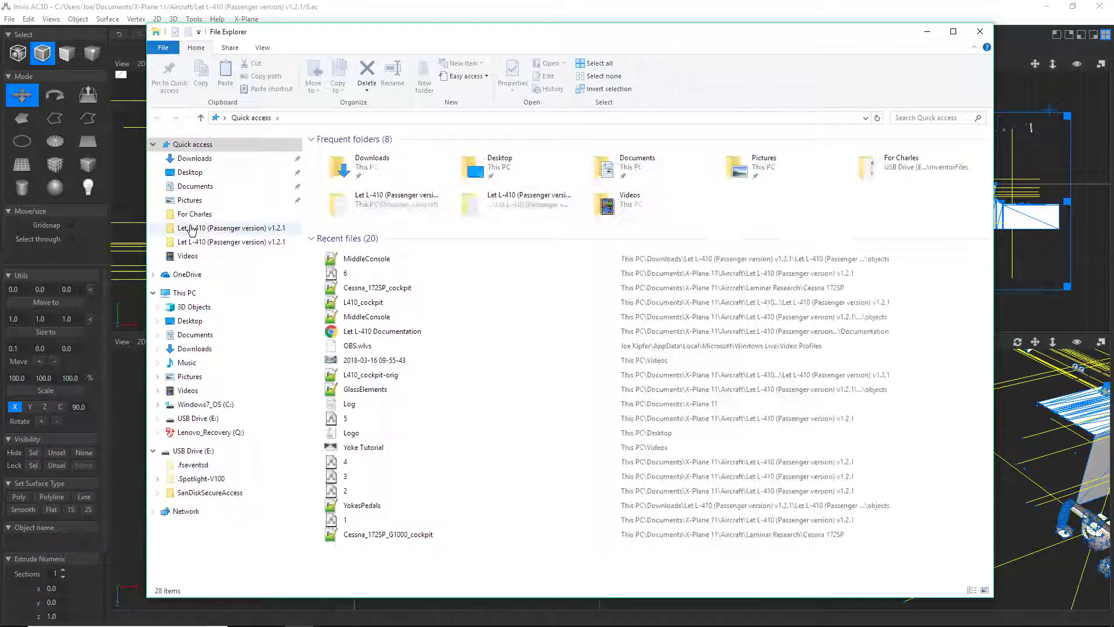
click(209, 228)
click(224, 241)
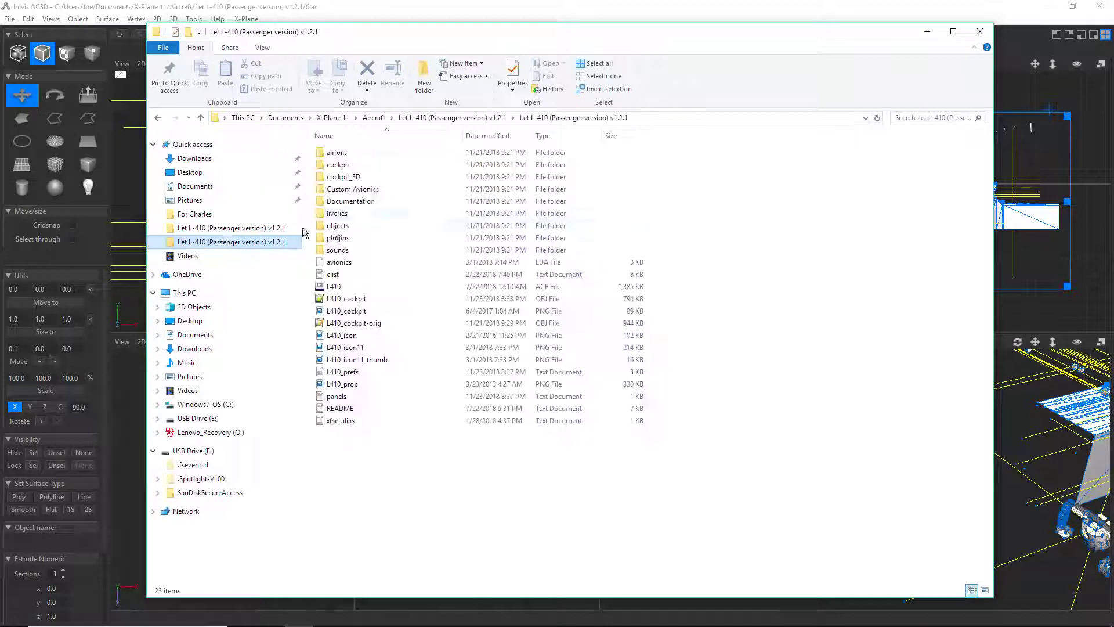
double_click(348, 299)
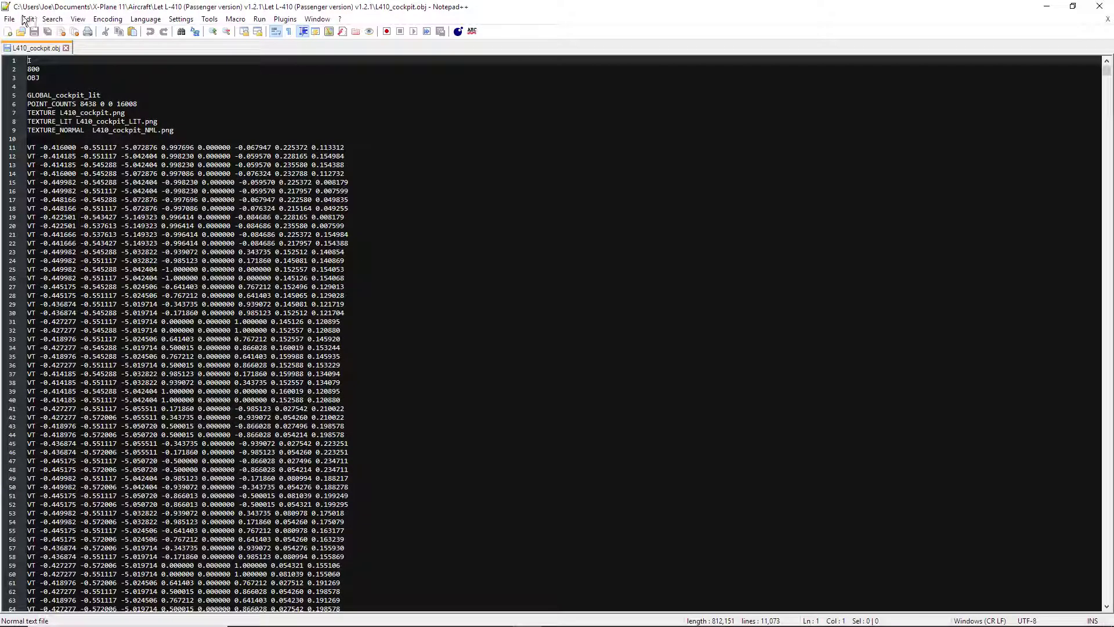
Open PassangerCabin.obj from the aircraft's objects folder in the text editor.
click(11, 19)
click(29, 43)
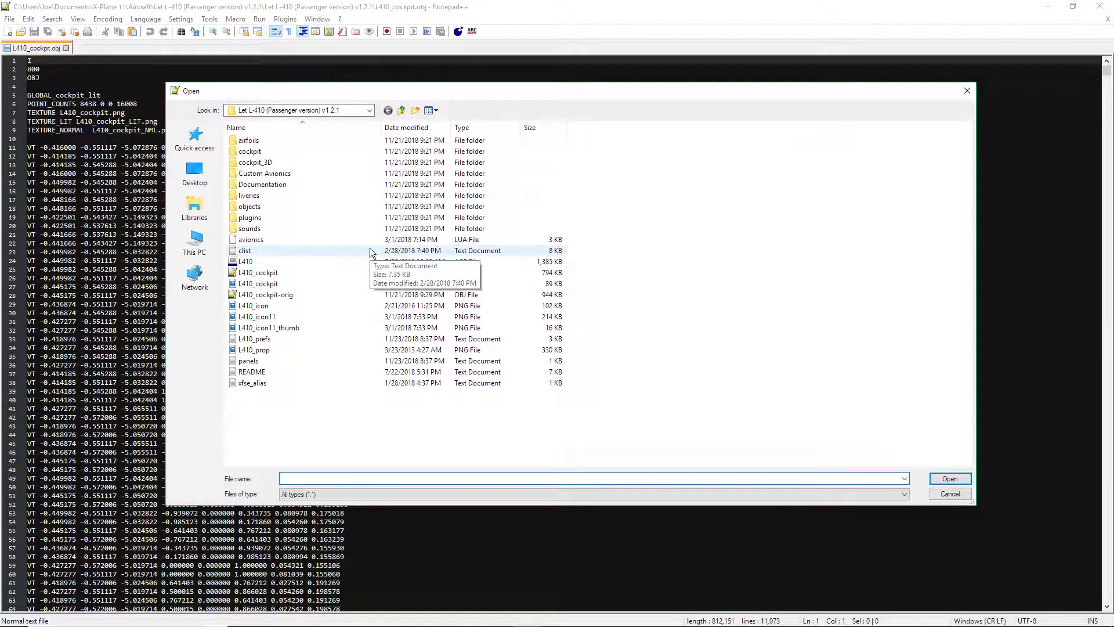
double_click(278, 204)
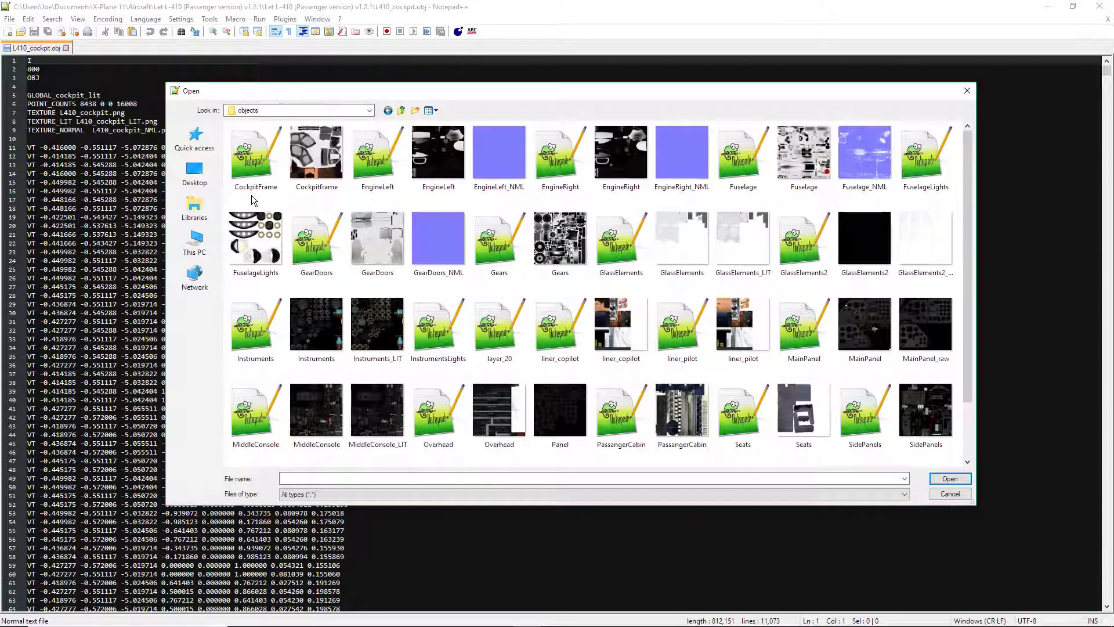
scroll(557, 279, down, 1)
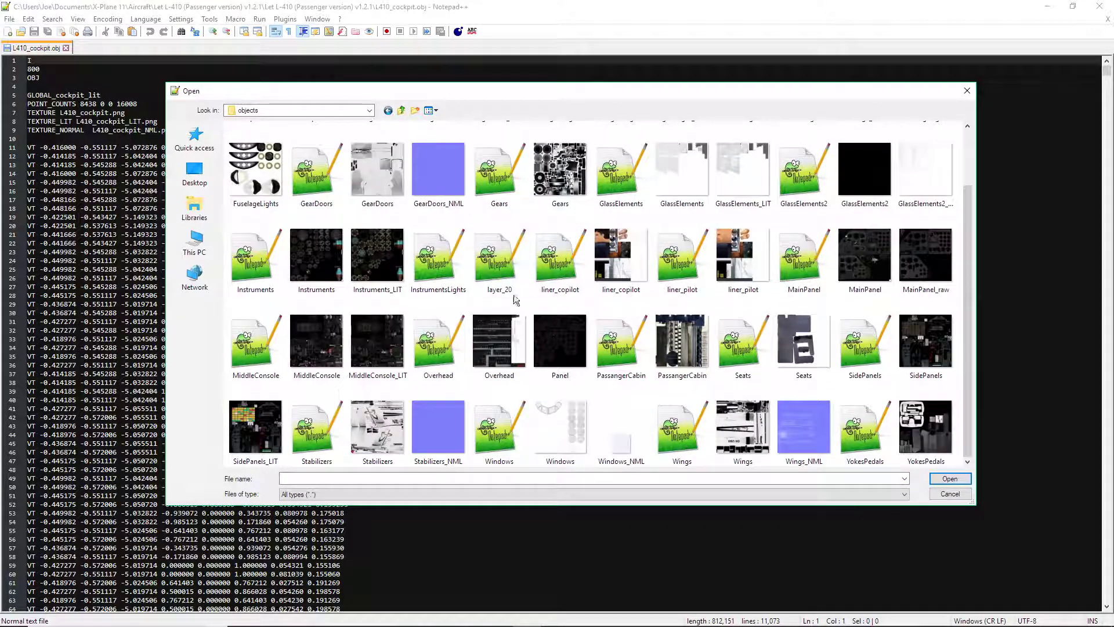
click(354, 110)
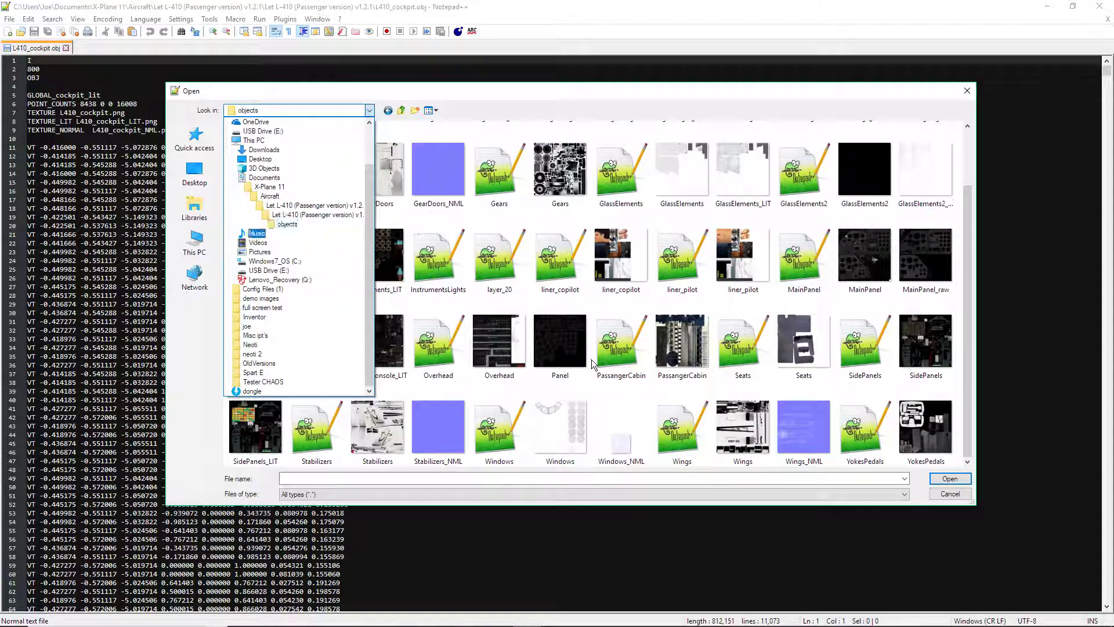
click(606, 347)
click(608, 349)
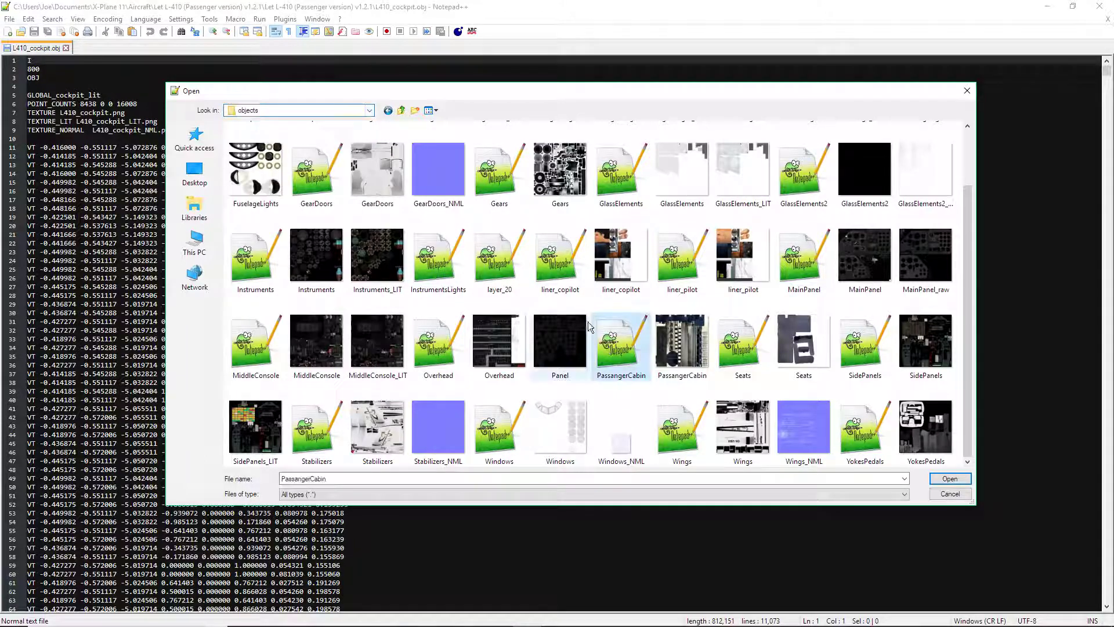
double_click(616, 376)
Open liner_pilot.obj and SidePanels.obj from the objects folder.
click(10, 19)
click(29, 54)
double_click(670, 343)
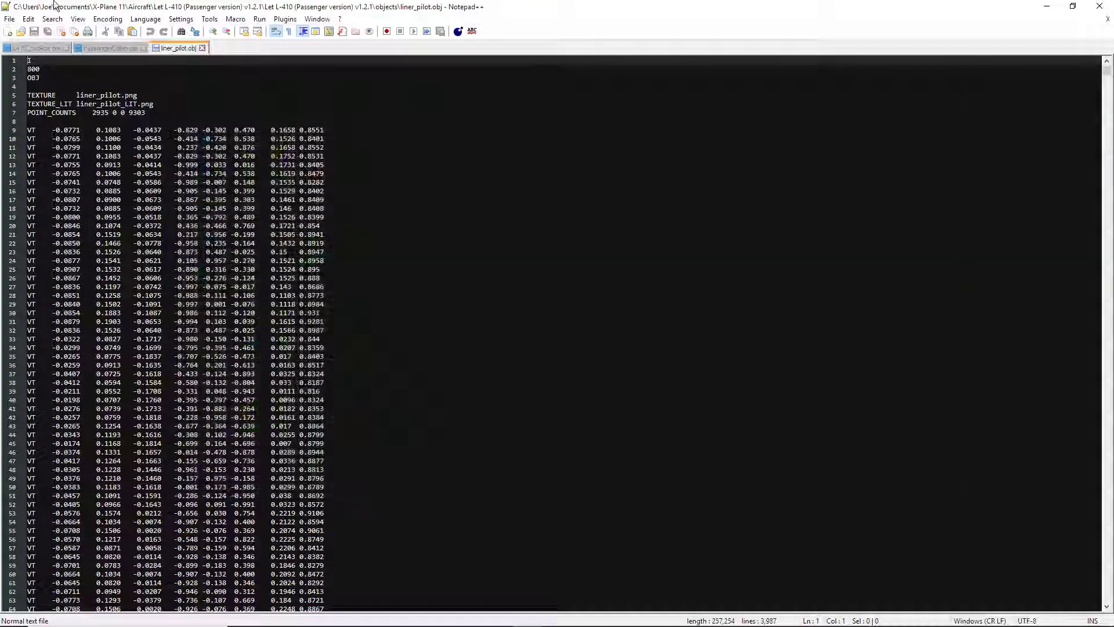
click(9, 19)
click(29, 45)
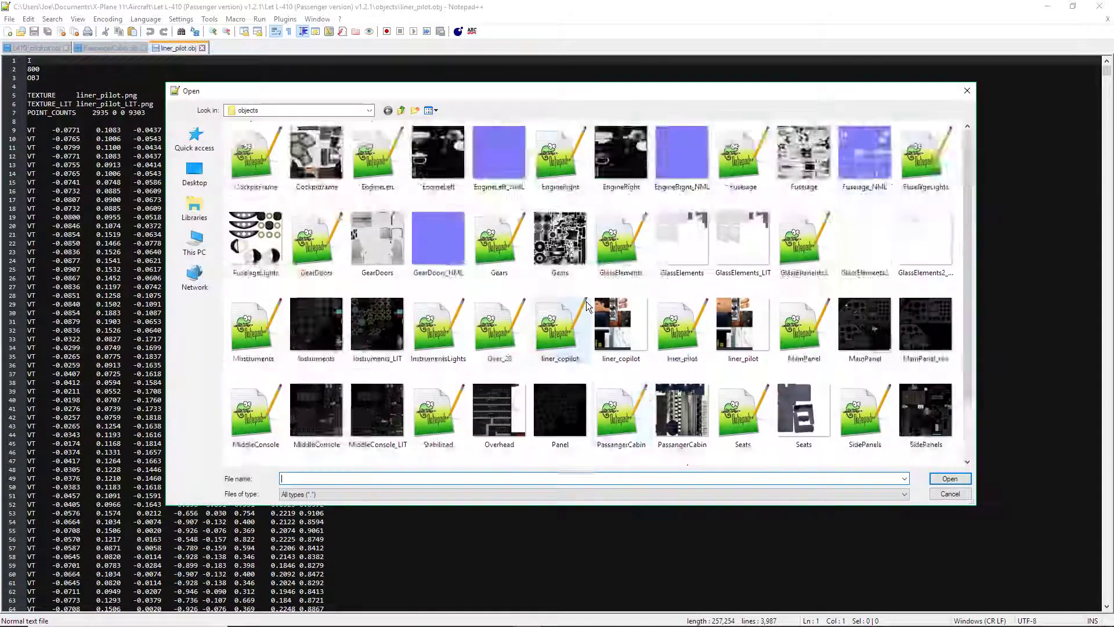
scroll(650, 348, down, 3)
double_click(866, 349)
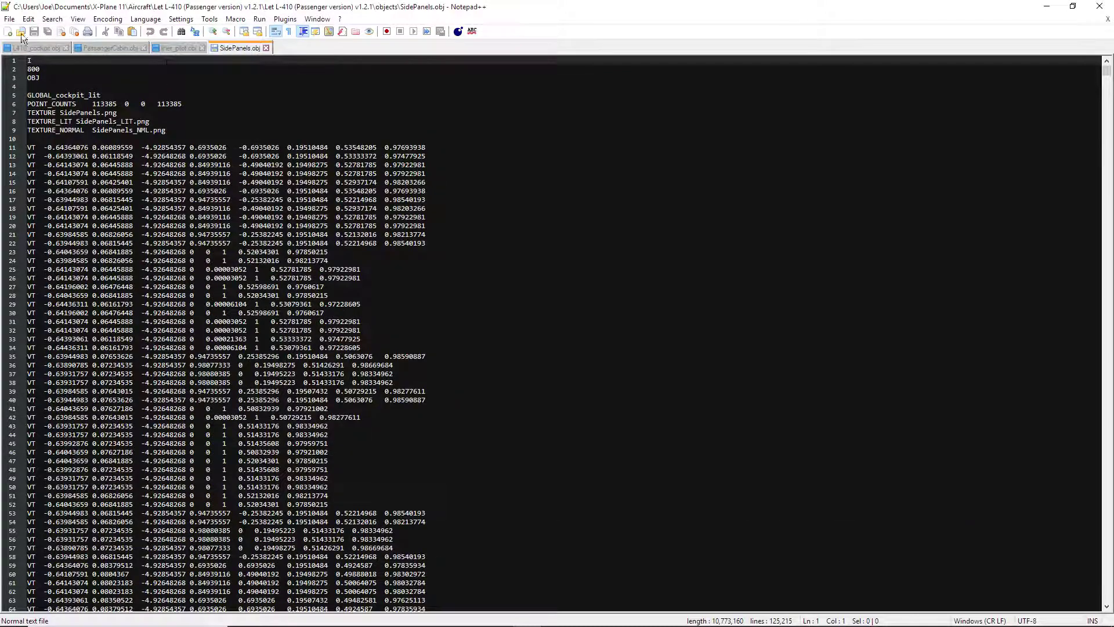
Open MiddleConsole.obj from the objects folder as well.
click(8, 20)
click(29, 45)
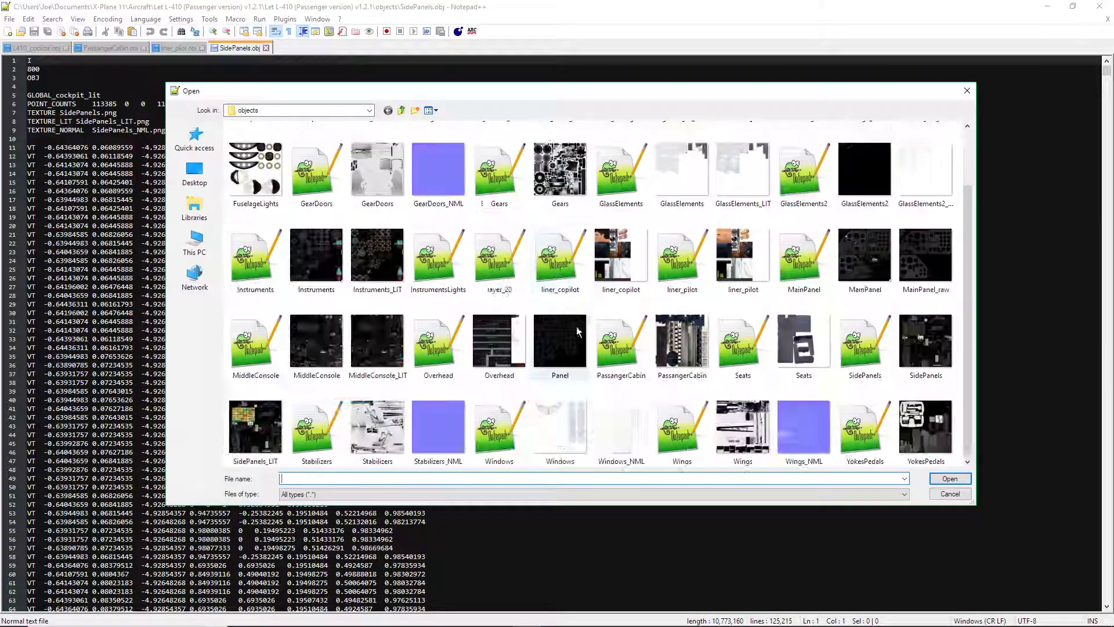
double_click(256, 346)
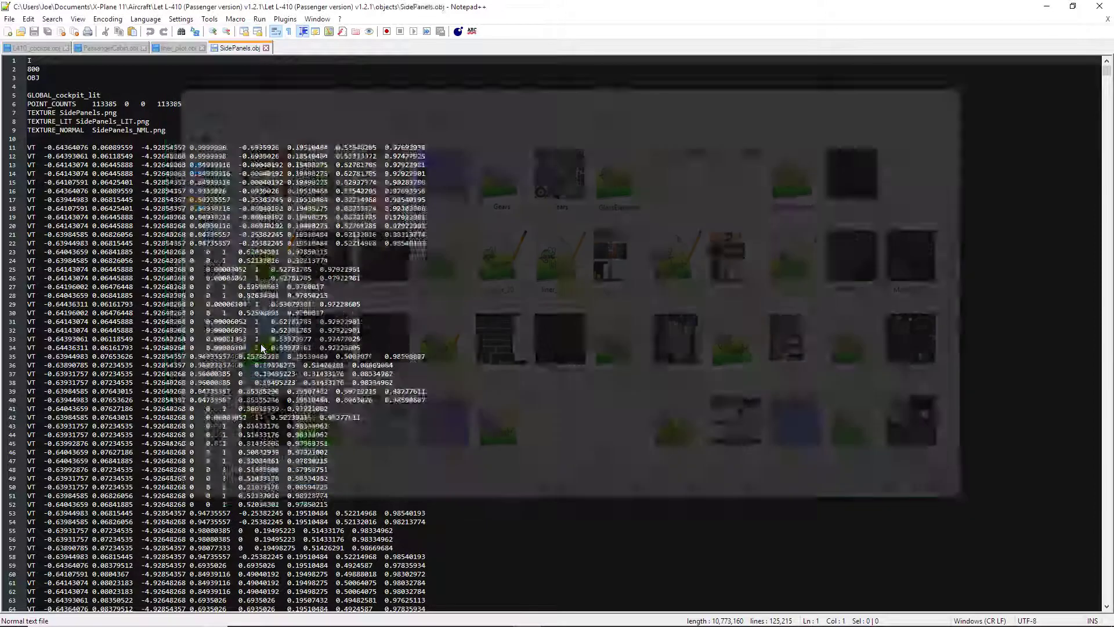
Search PassangerCabin.obj and liner_pilot.obj for the text "thro", moving the search dialog clear of the code.
click(104, 49)
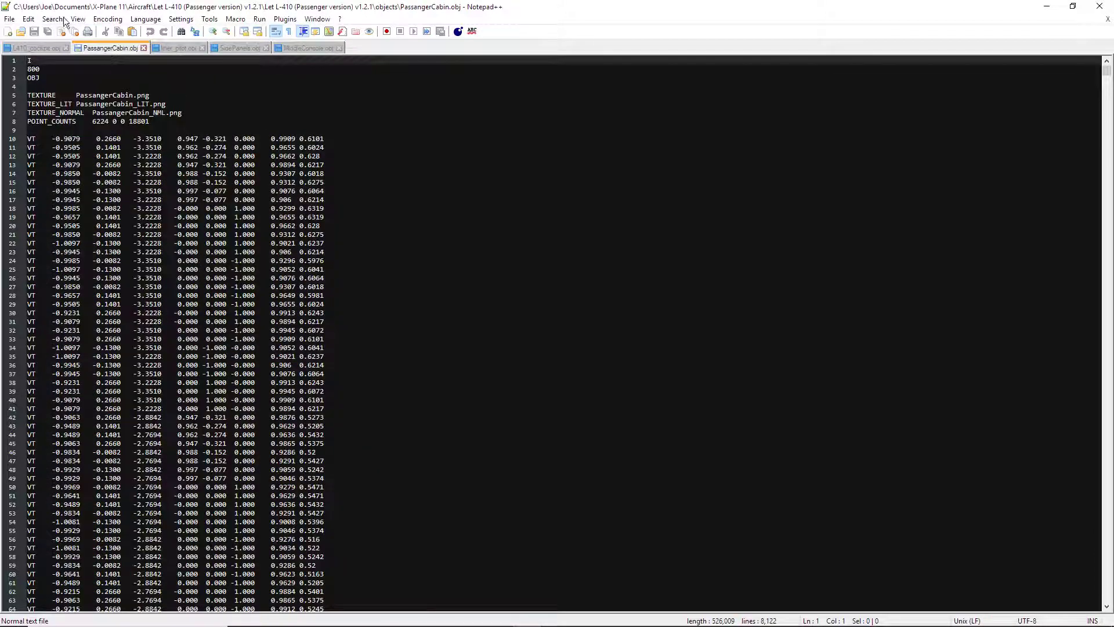
click(52, 19)
click(67, 33)
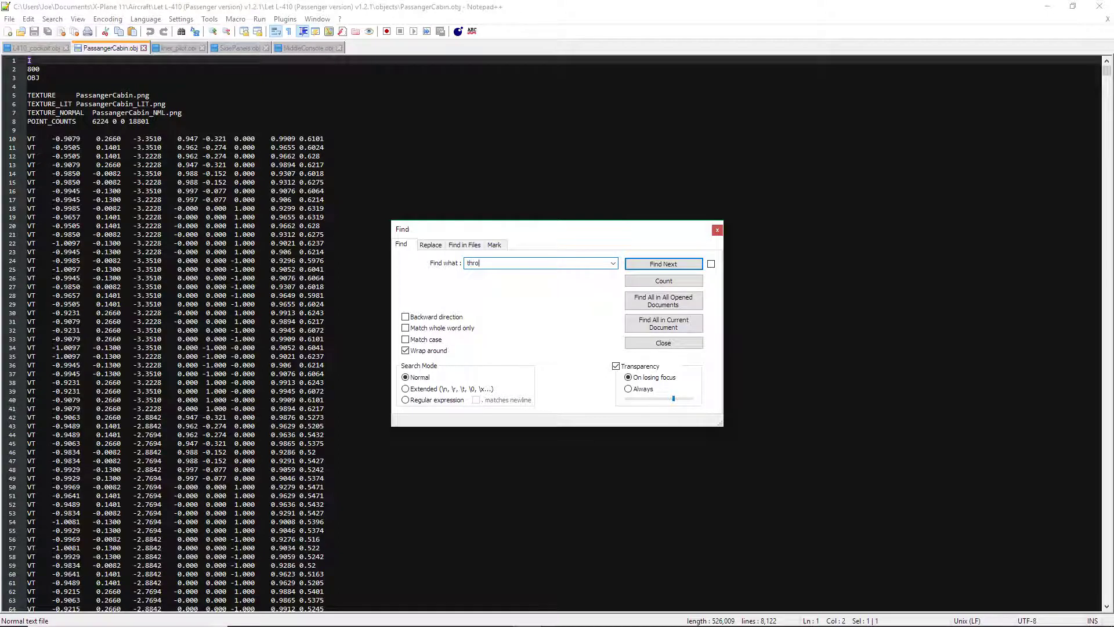
click(645, 264)
click(173, 49)
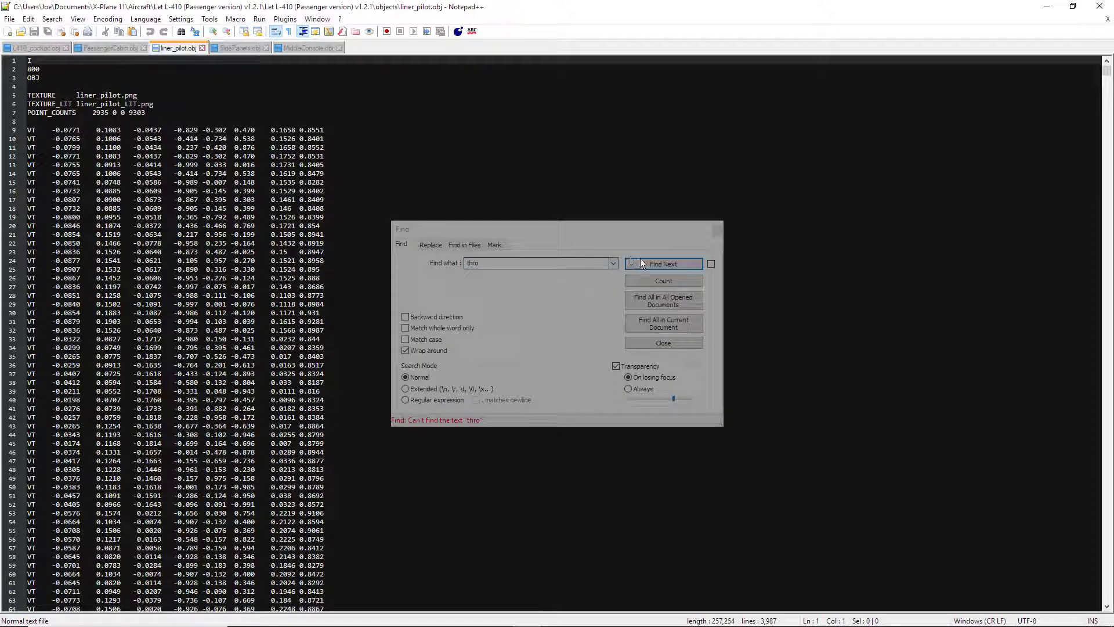
click(641, 264)
drag(468, 231, 695, 145)
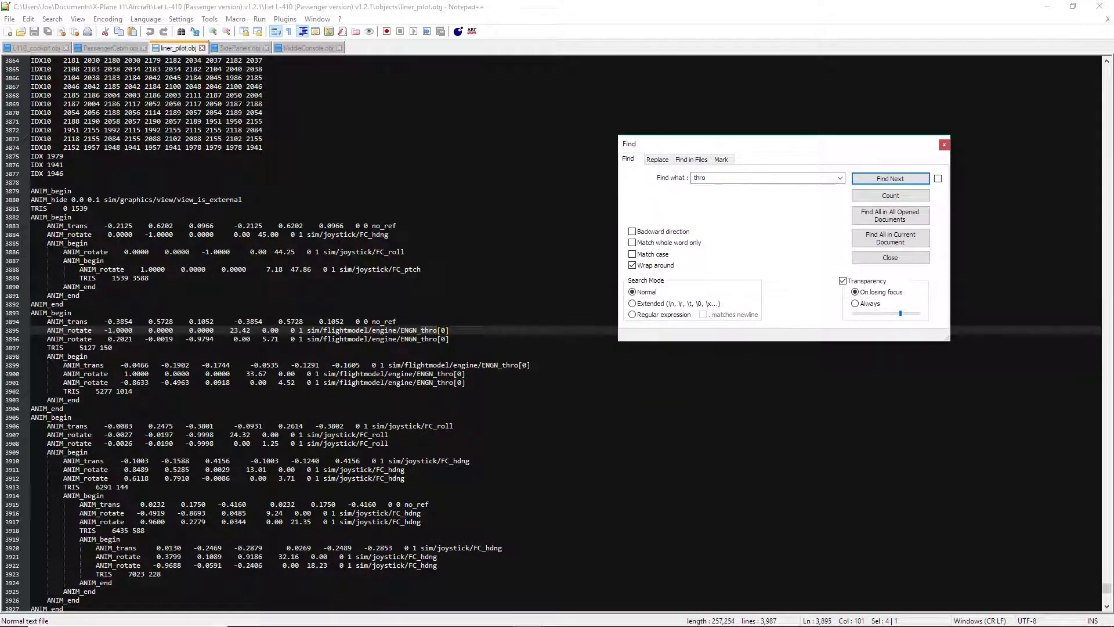
mouse_move(501, 623)
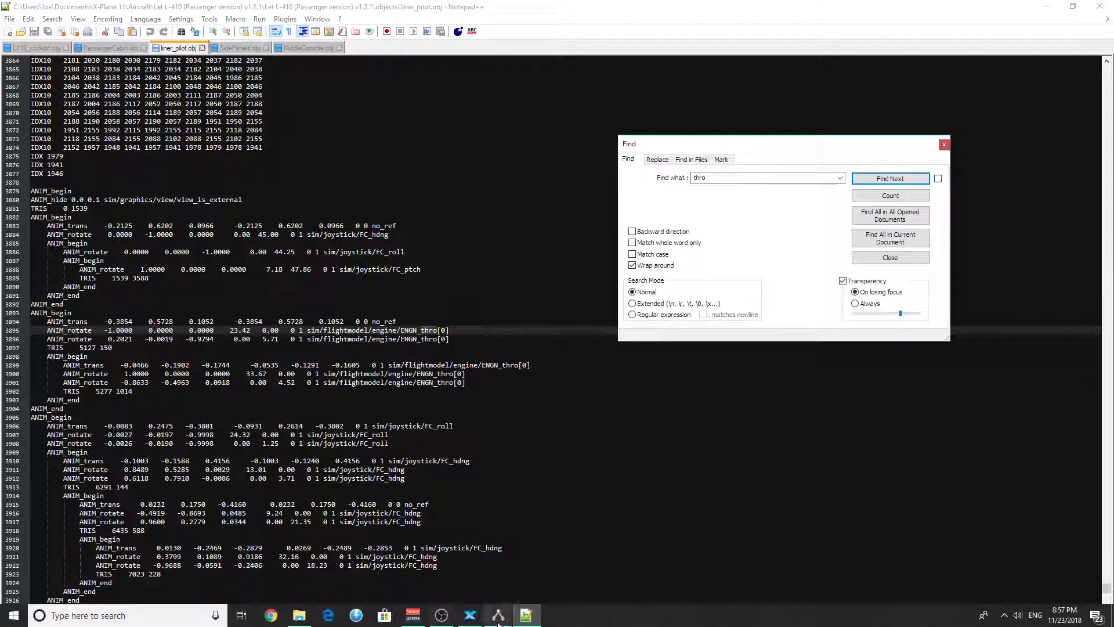
Search SidePanels.obj and MiddleConsole.obj for "thro", and close the search dialog.
click(237, 49)
click(885, 180)
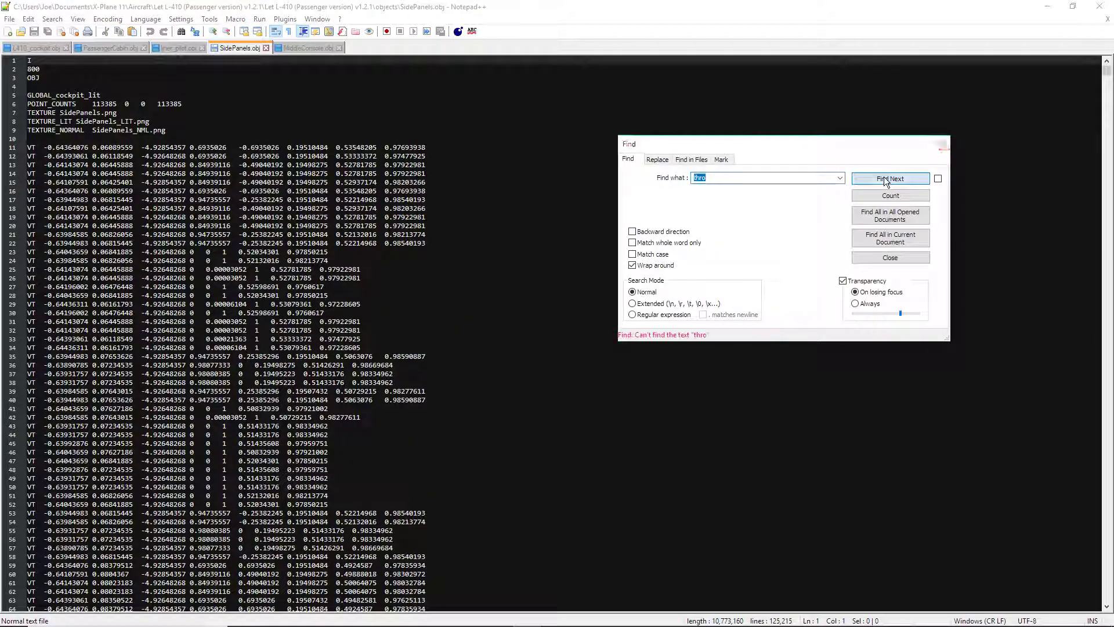
click(302, 49)
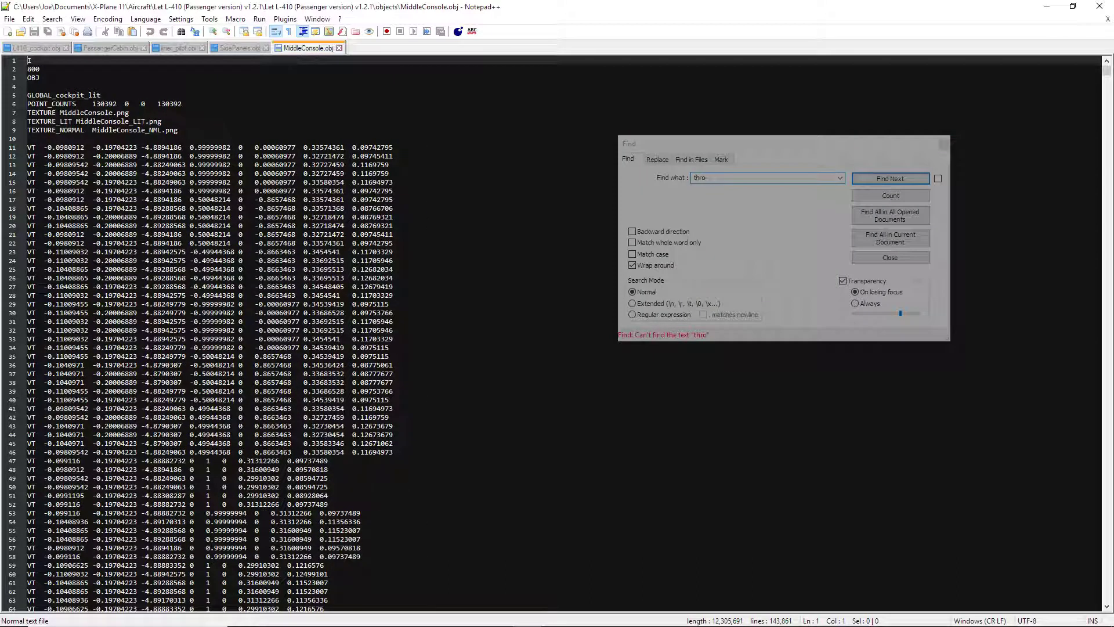
click(869, 177)
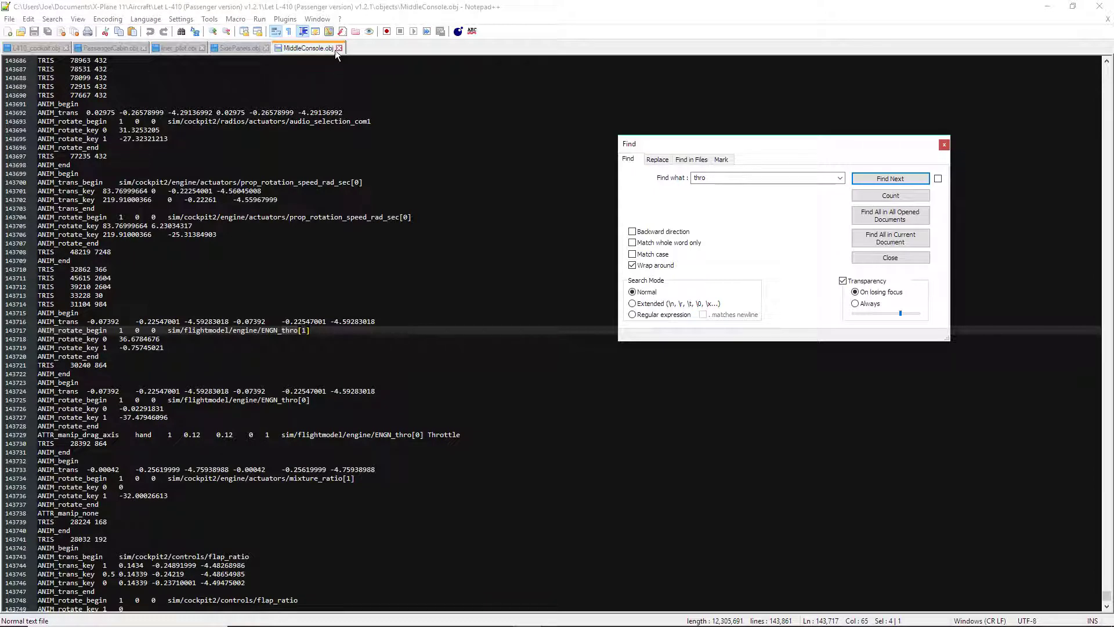
click(944, 145)
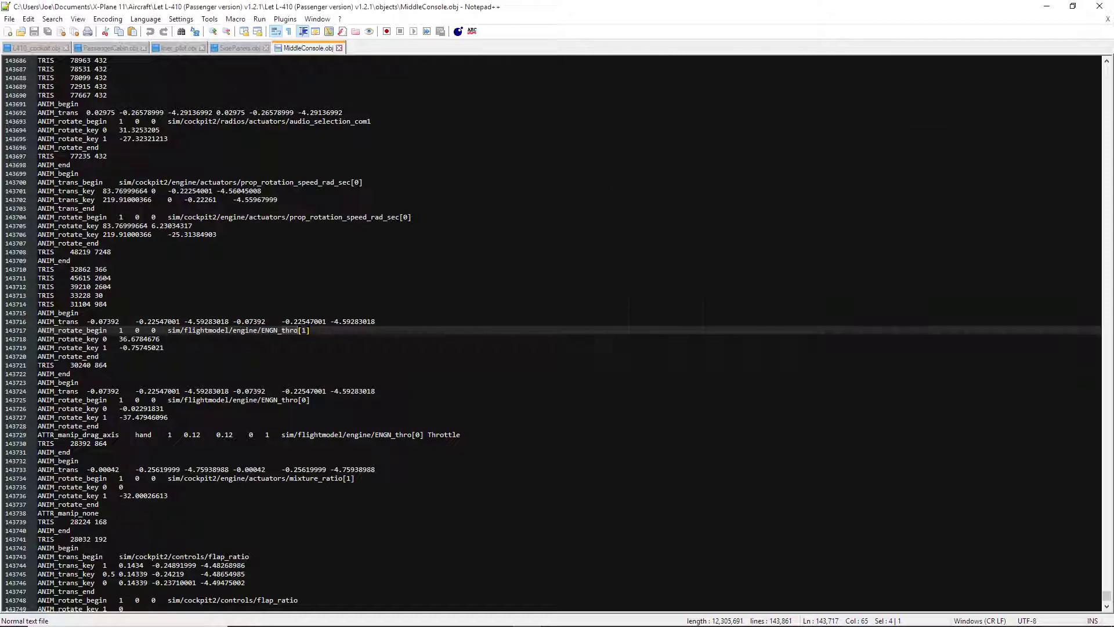
Close MiddleConsole.obj, SidePanels.obj, liner_pilot.obj and PassangerCabin.obj, keeping only L410_cockpit.obj open.
click(340, 48)
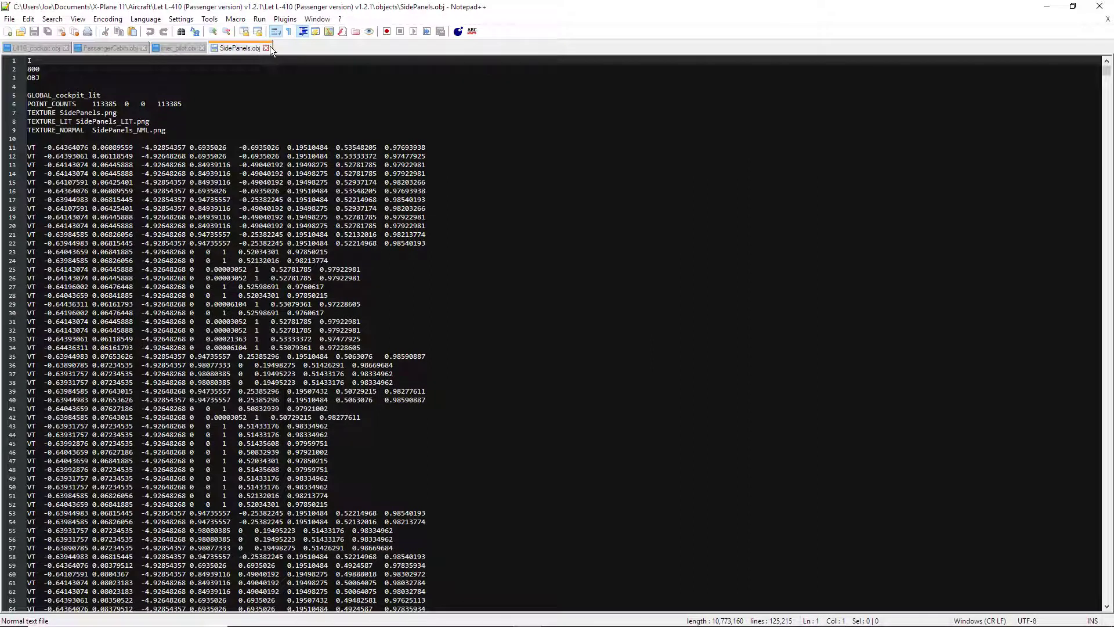
click(266, 48)
click(202, 47)
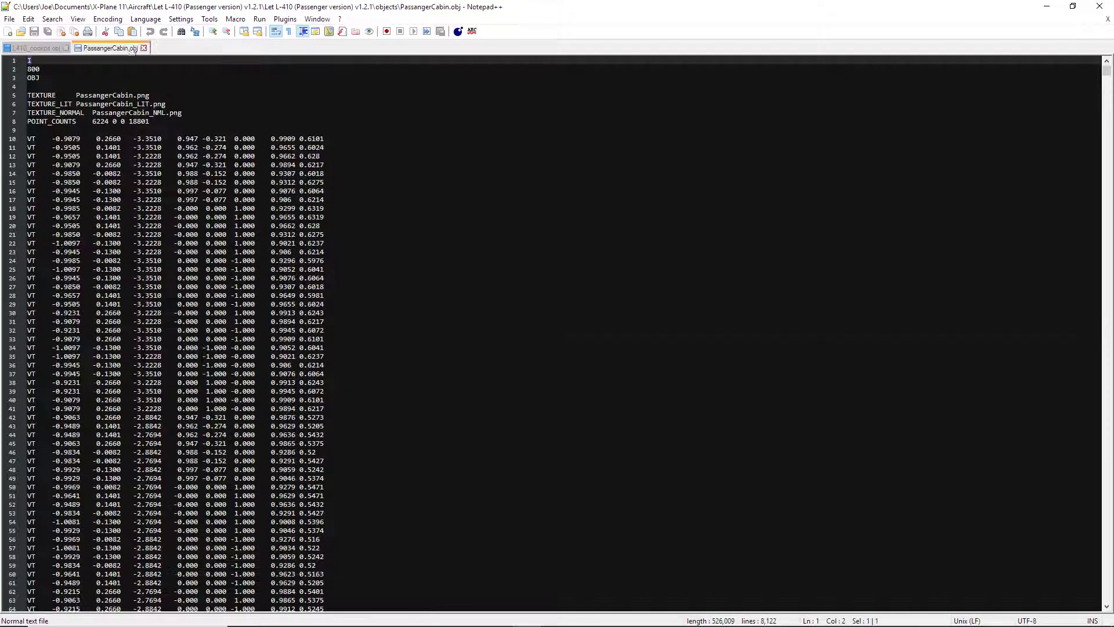
click(144, 48)
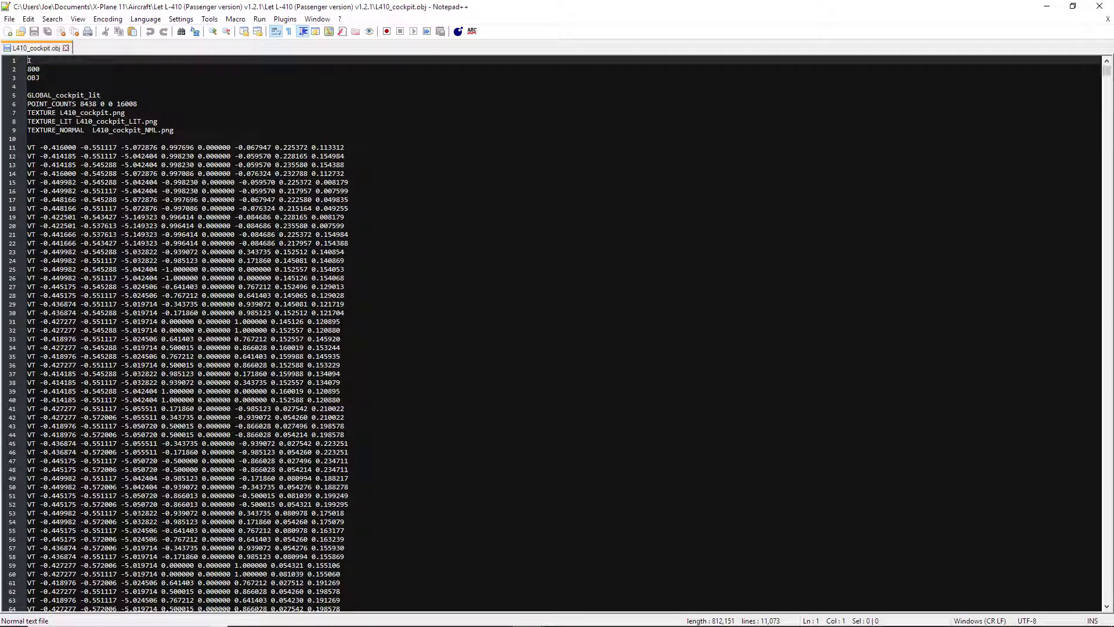
Switch to AC3D and examine the levers of the imported middle console up close in the 3D view.
mouse_move(490, 621)
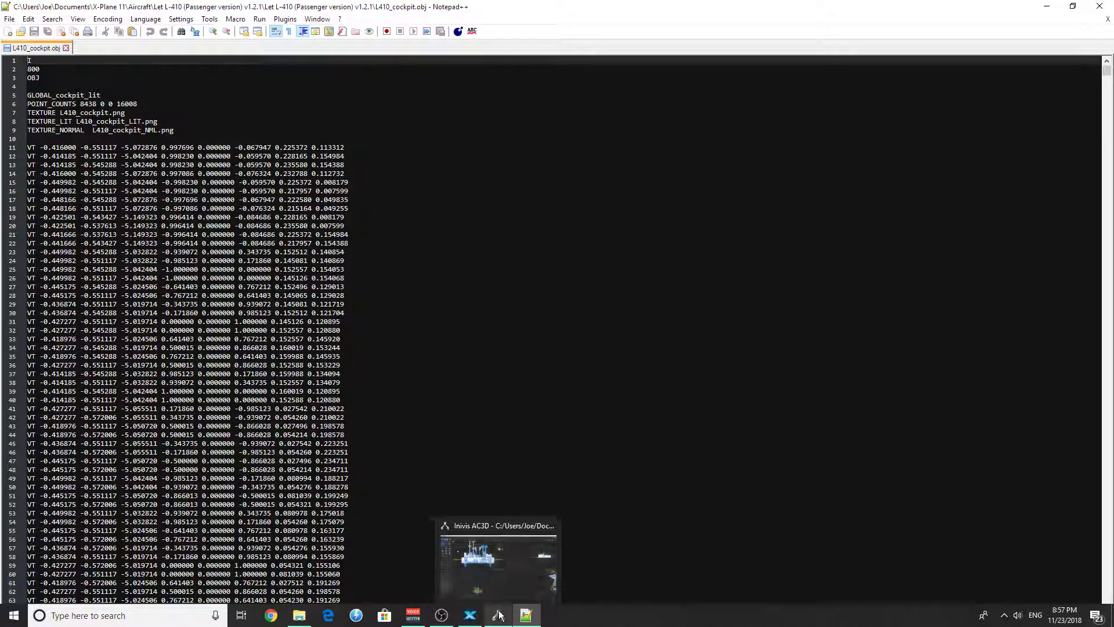
click(496, 560)
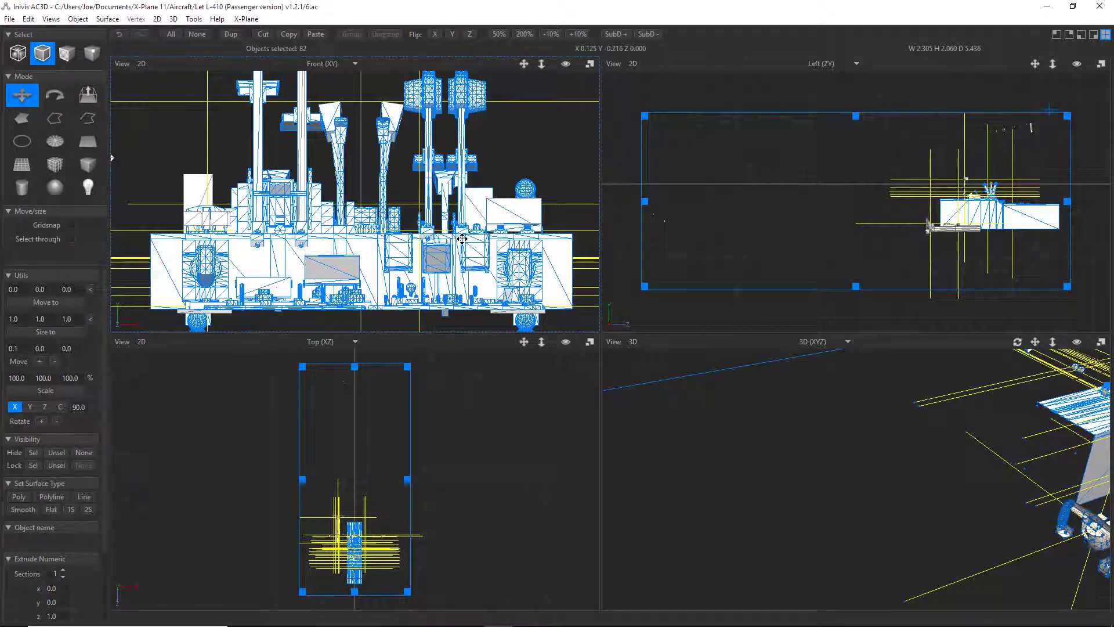
scroll(462, 238, down, 2)
middle_drag(895, 484, 652, 455)
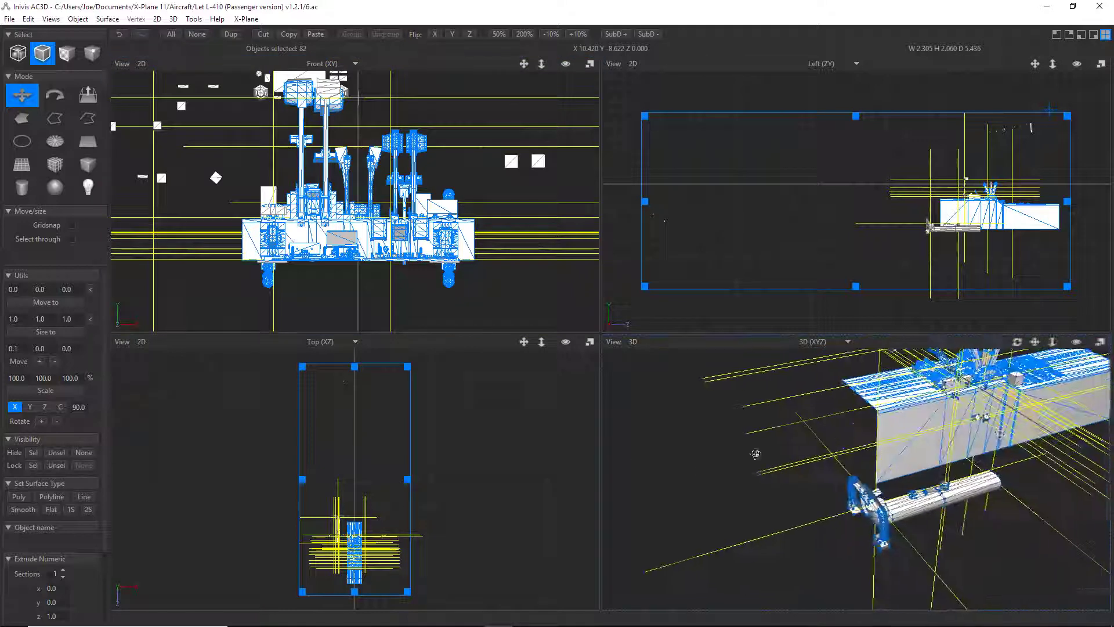
drag(652, 455, 813, 497)
scroll(813, 497, up, 4)
drag(734, 522, 861, 511)
scroll(860, 512, up, 3)
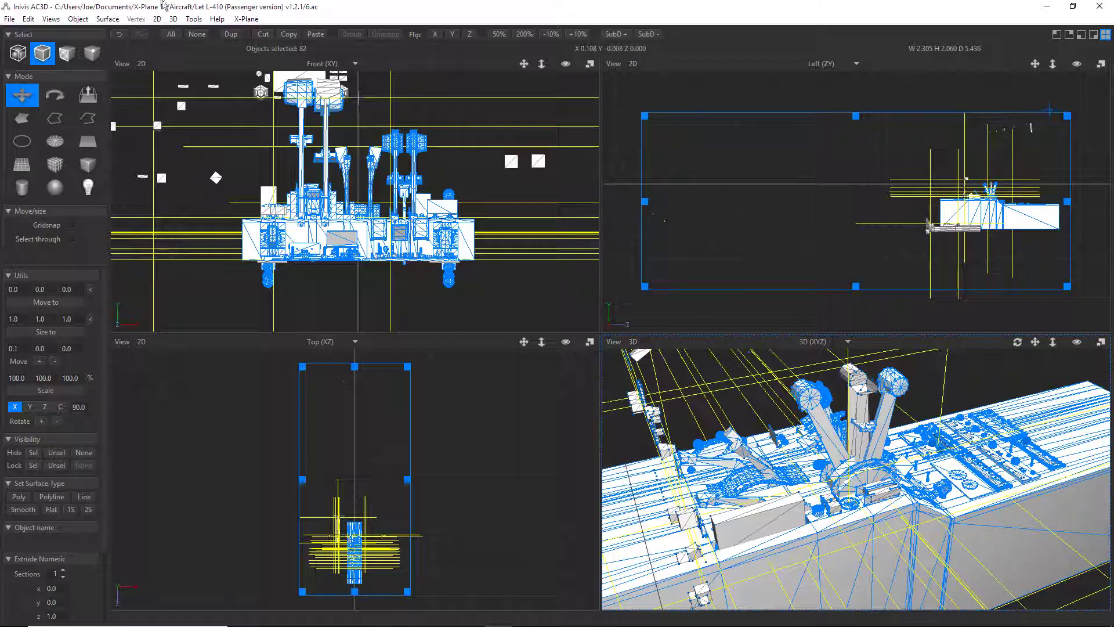
Turn on texture display for both the 2D and 3D views.
click(160, 19)
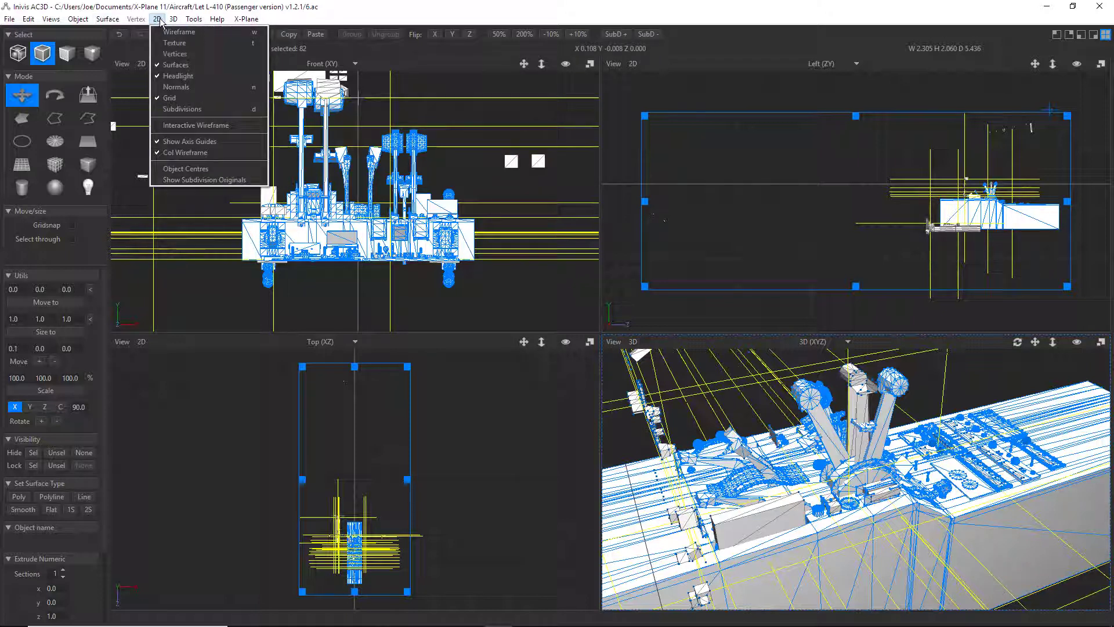
click(174, 43)
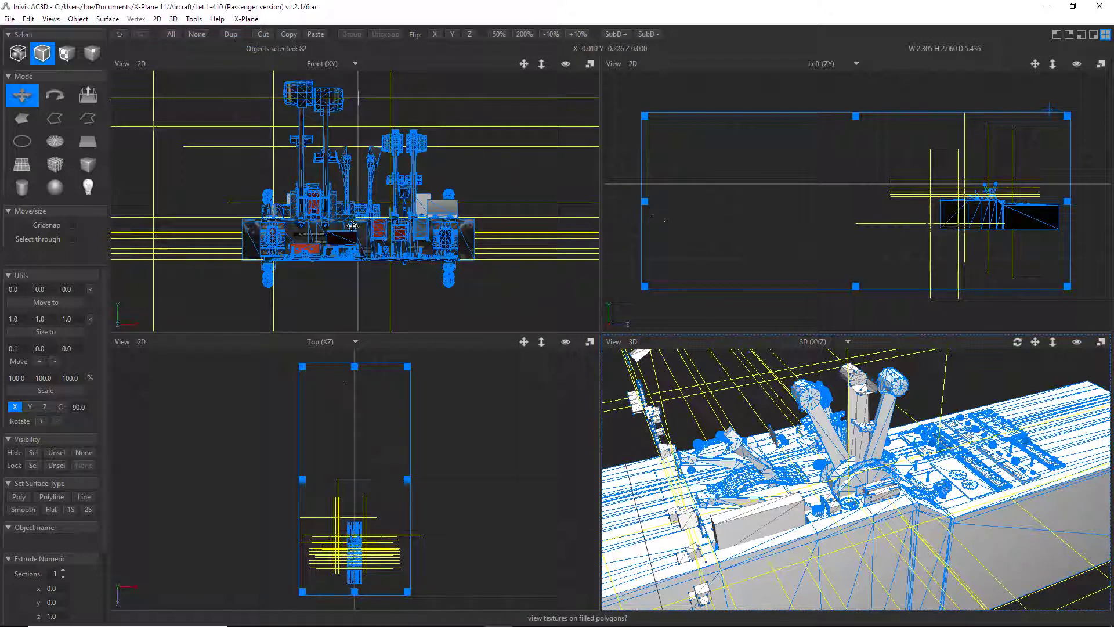
click(177, 19)
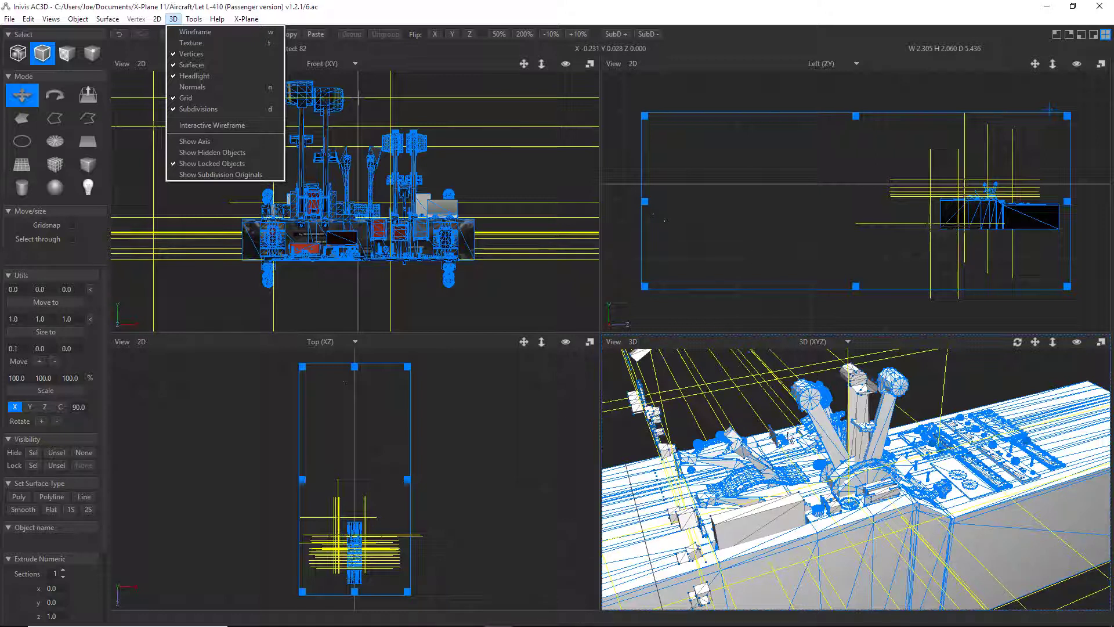
click(179, 33)
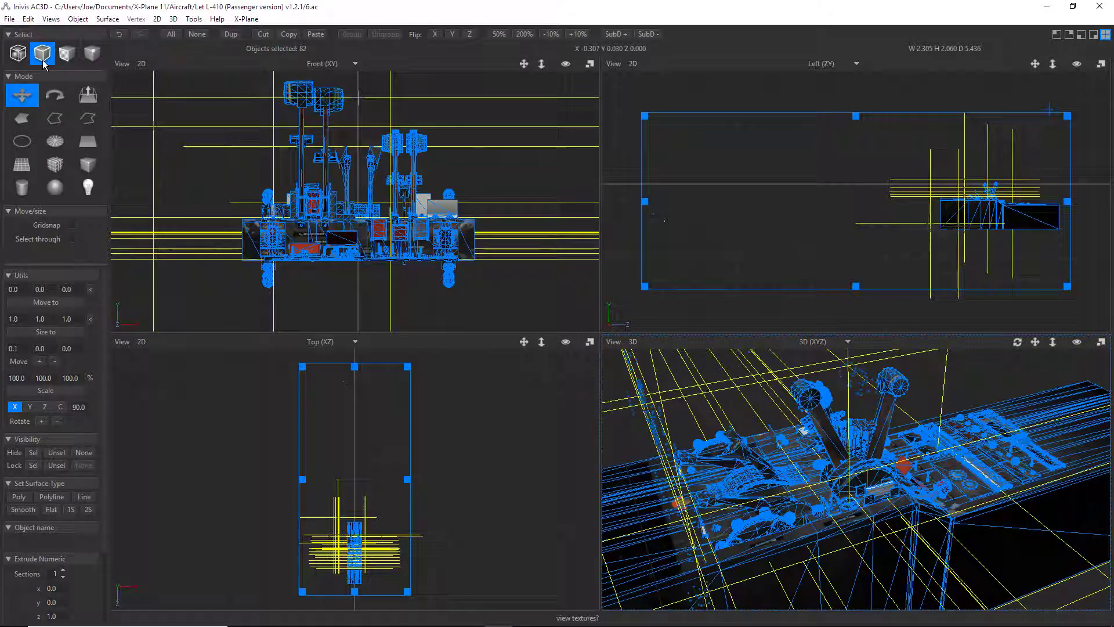
Clear the selection of the whole model, select one tall throttle lever on the middle console and centre the views on it.
click(26, 21)
click(58, 120)
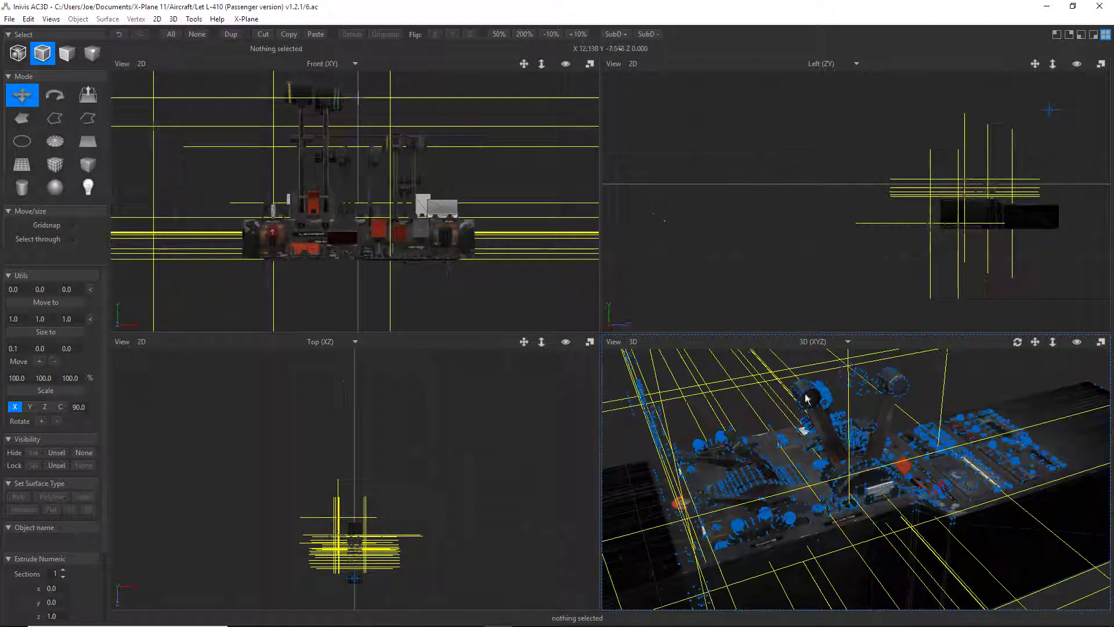
mouse_move(1014, 346)
mouse_down()
mouse_move(1062, 350)
mouse_move(1029, 326)
mouse_move(996, 340)
mouse_move(980, 378)
mouse_move(1022, 378)
mouse_move(1015, 347)
mouse_up()
scroll(921, 473, down, 5)
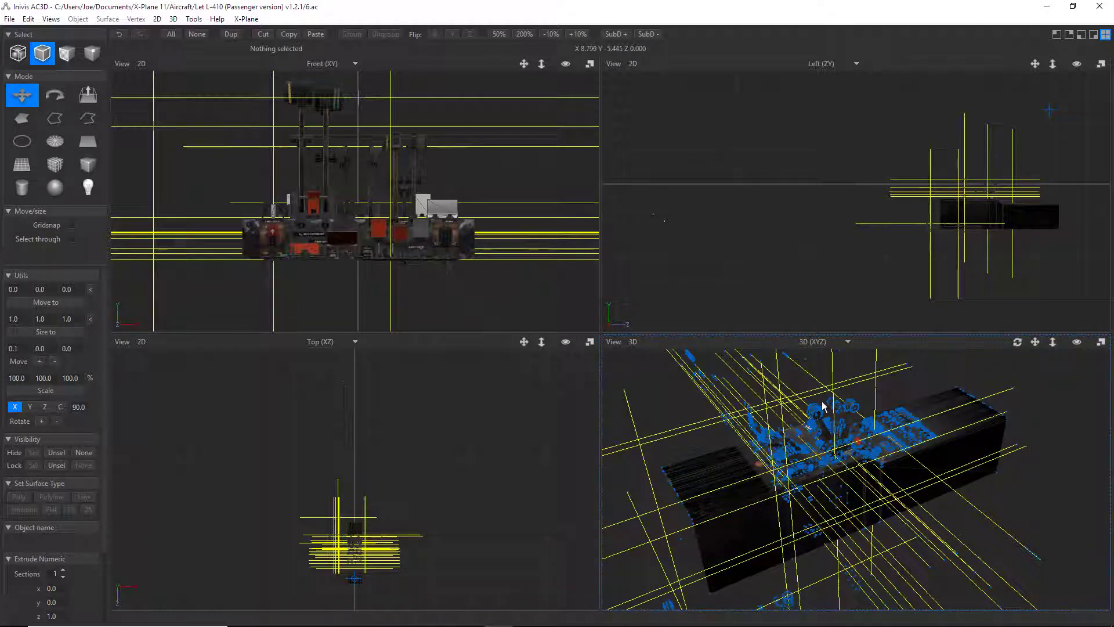
scroll(802, 408, up, 6)
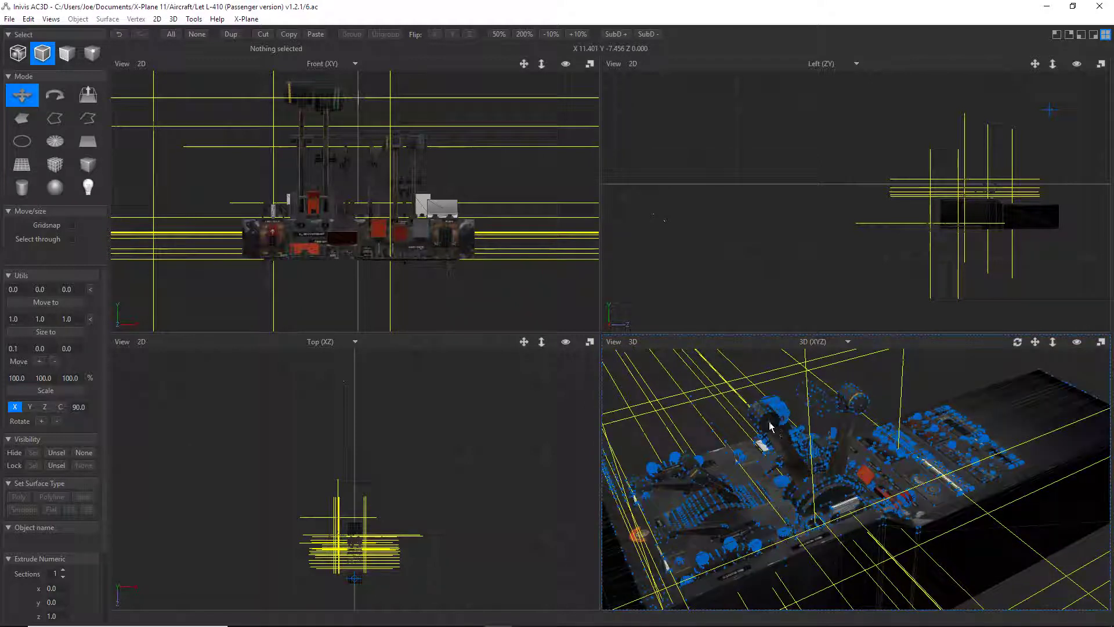
click(770, 427)
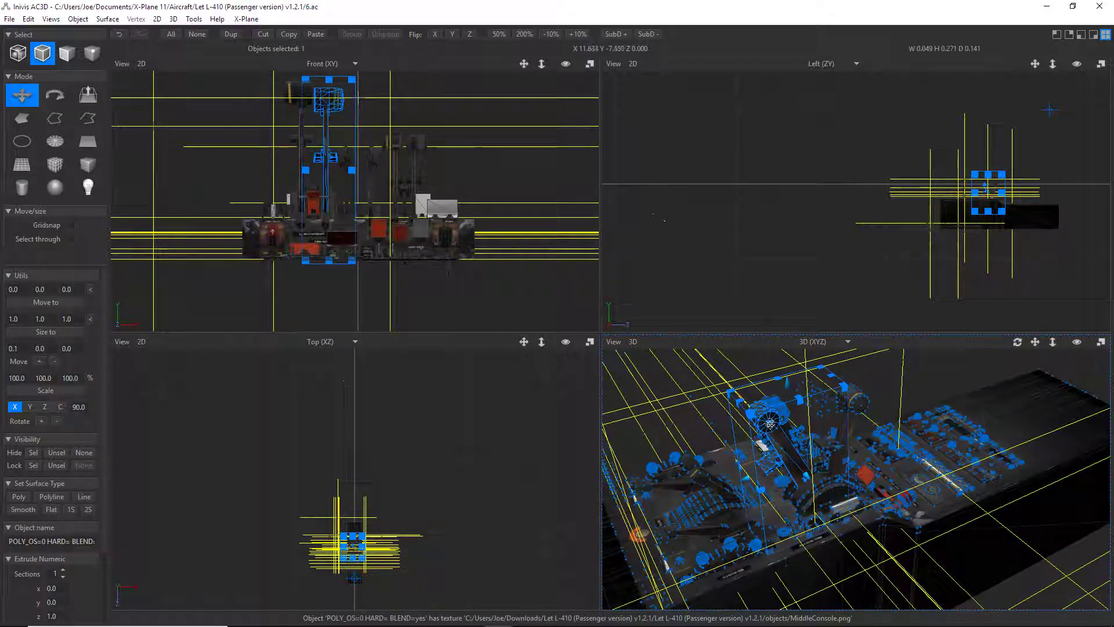
click(51, 18)
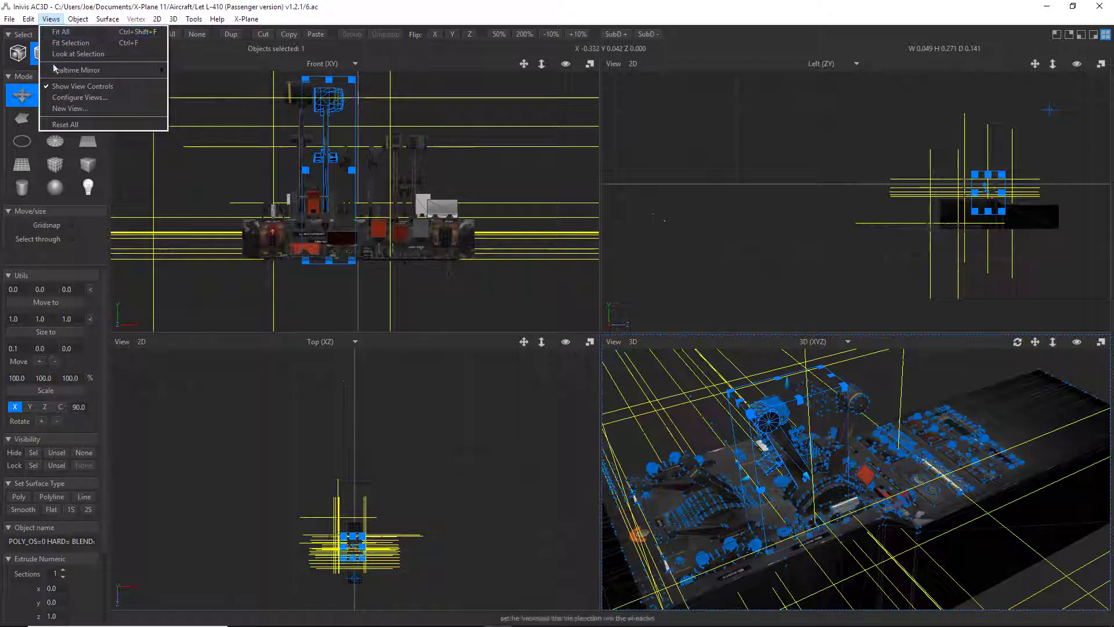
click(68, 54)
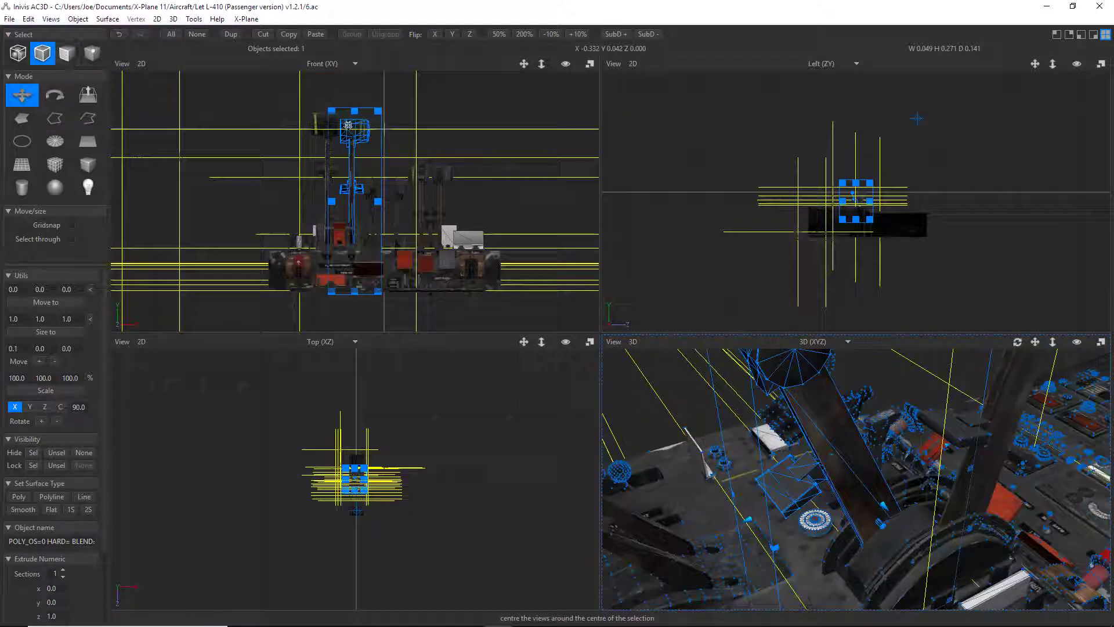
Examine the selected throttle lever and the console around it from the opposite side in the 3D view.
scroll(827, 462, down, 5)
scroll(831, 465, up, 5)
scroll(830, 465, down, 5)
drag(1018, 343, 869, 356)
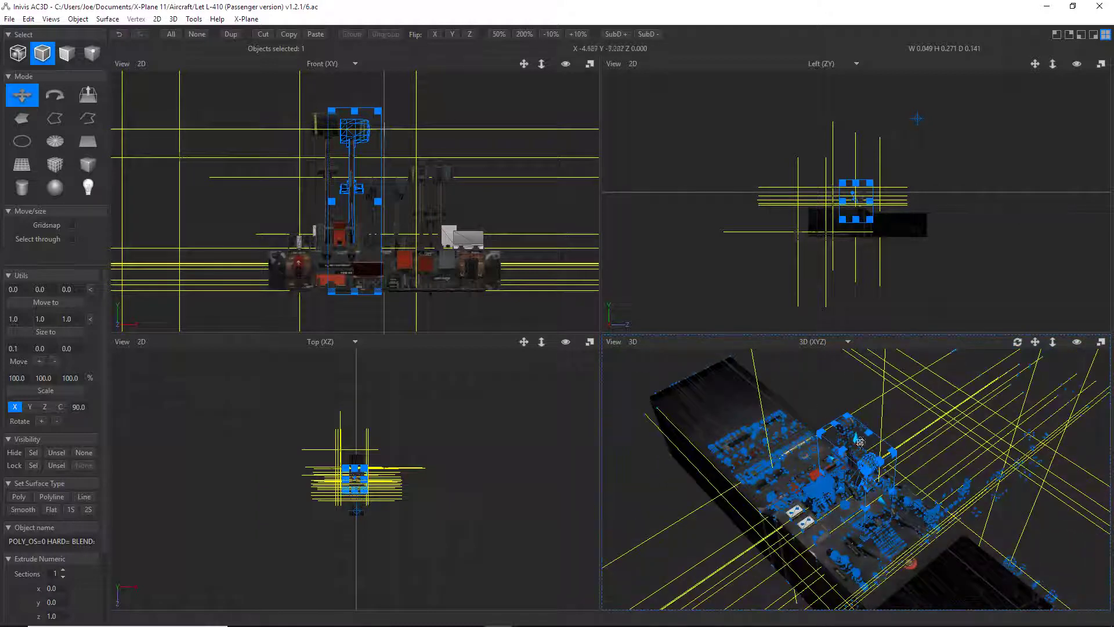
scroll(850, 466, up, 5)
middle_drag(851, 469, 899, 494)
scroll(900, 494, down, 4)
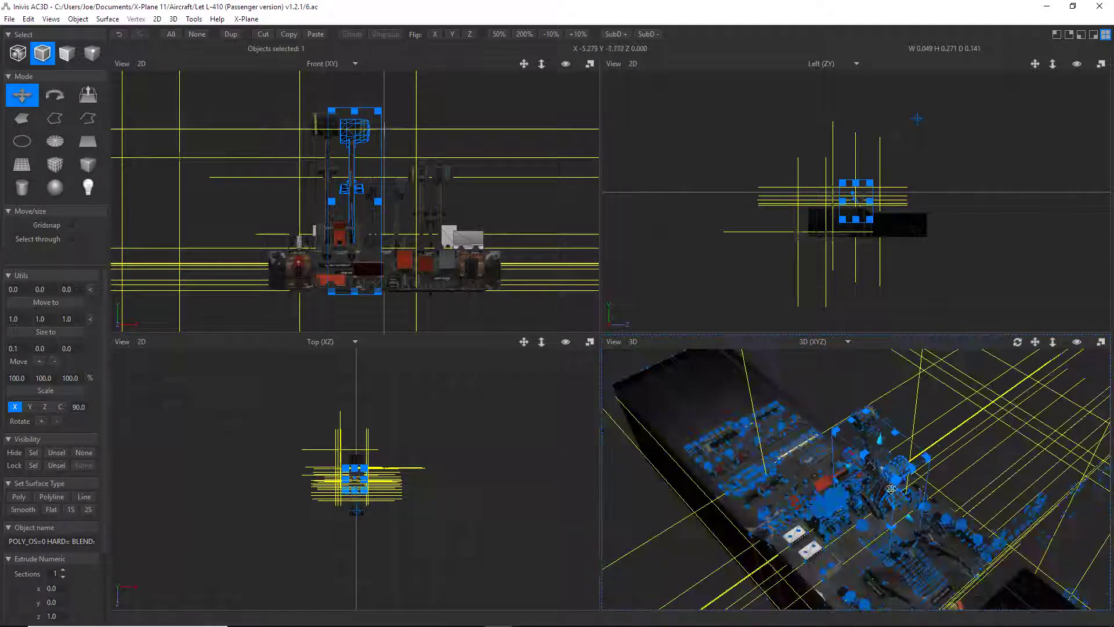
Clear the selection and examine the levers and neighbouring controls of the console up close in the 3D view.
click(28, 19)
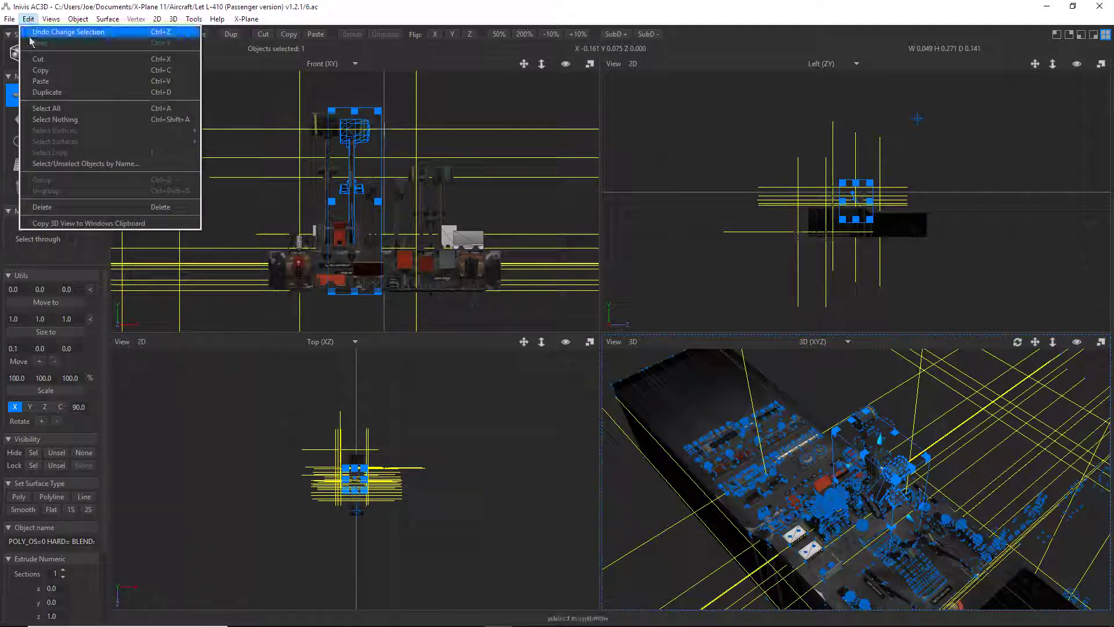
click(58, 116)
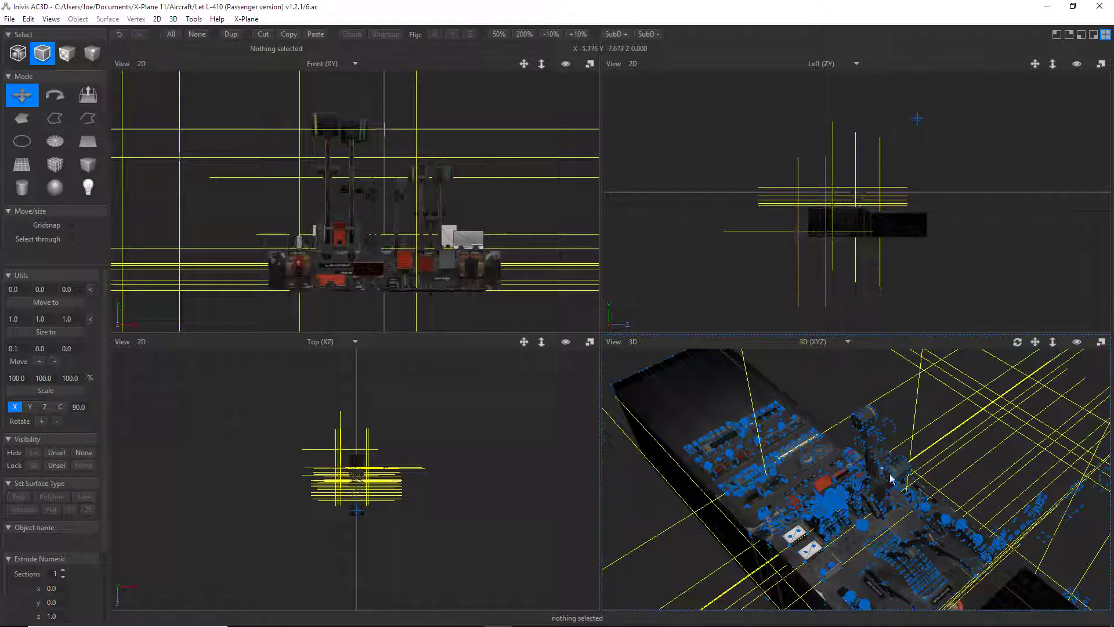
scroll(852, 377, up, 3)
scroll(781, 373, up, 2)
scroll(782, 373, up, 4)
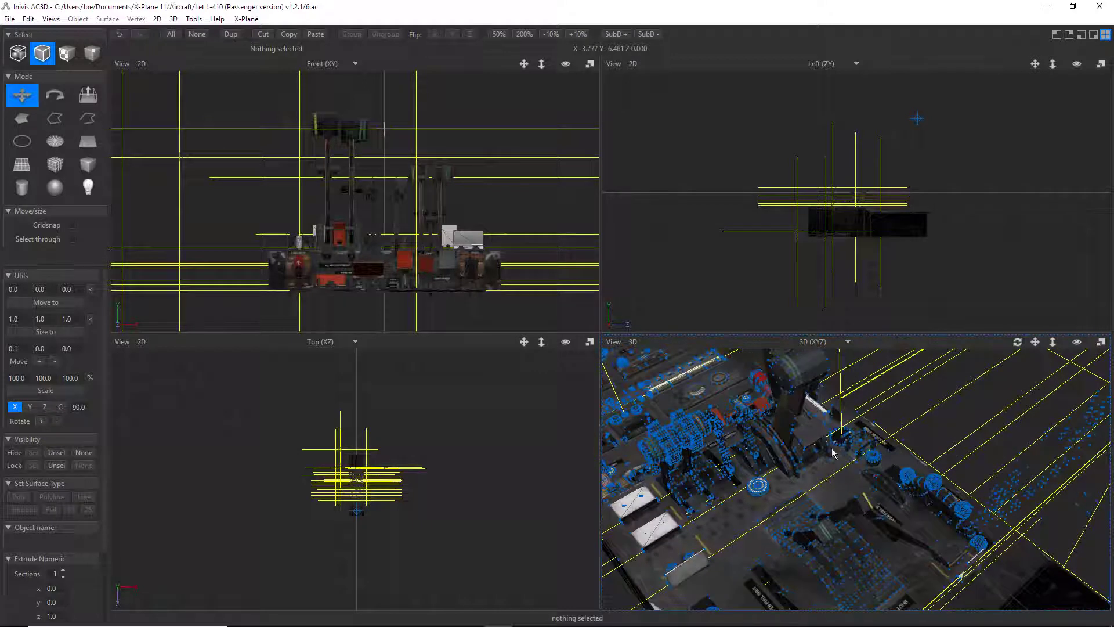
middle_drag(858, 419, 998, 446)
scroll(885, 445, down, 3)
middle_drag(885, 445, 877, 495)
scroll(829, 448, down, 1)
scroll(828, 448, up, 1)
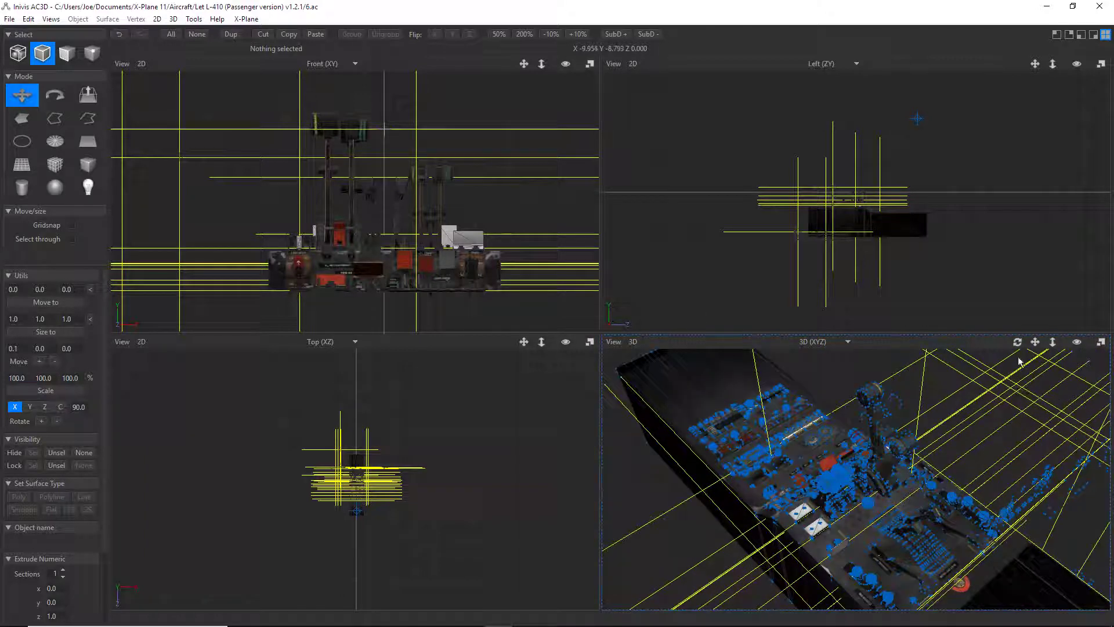
Orbit the 3D view to the labelled side of the console and examine the shorter pair of levers and the printed labels.
drag(1019, 344, 1113, 345)
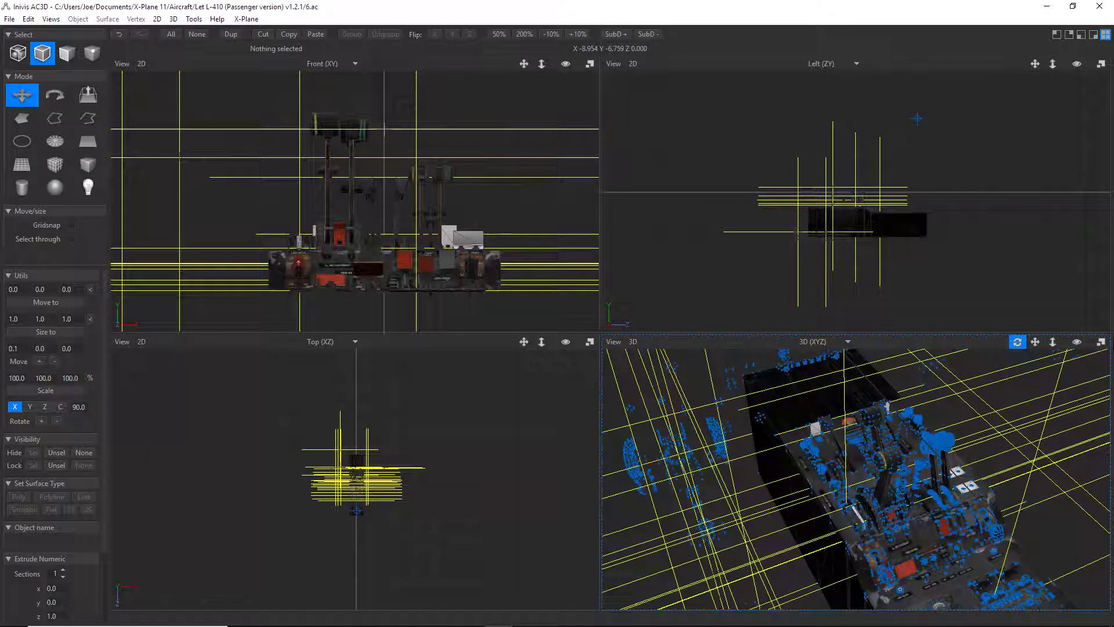
middle_drag(876, 476, 827, 511)
scroll(845, 486, up, 2)
scroll(924, 486, up, 2)
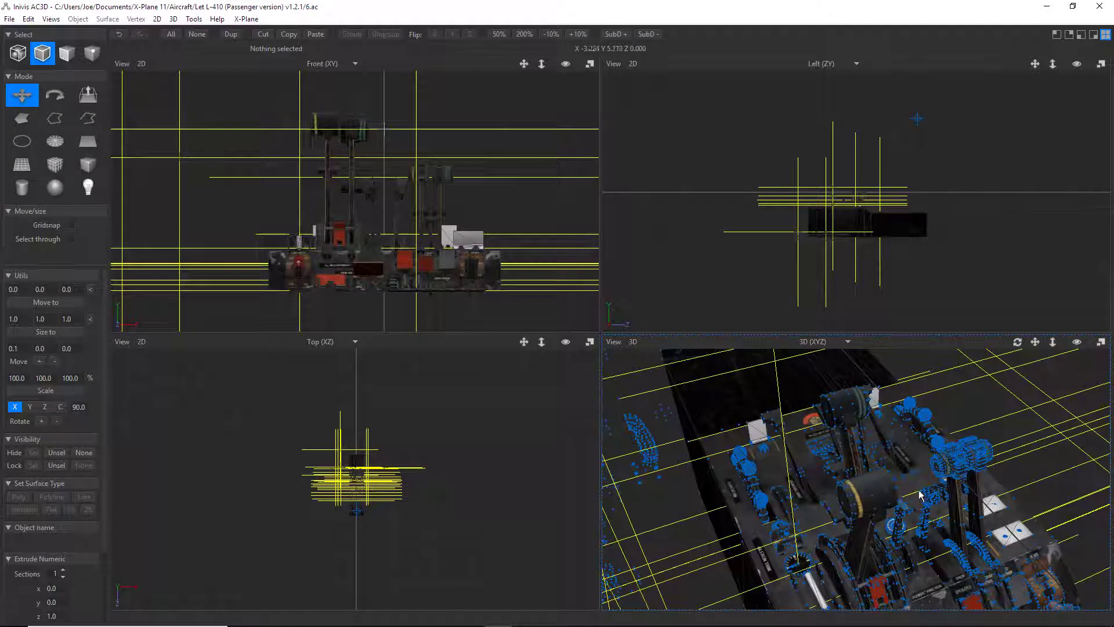
scroll(964, 481, up, 2)
middle_drag(965, 481, 776, 481)
scroll(829, 465, up, 2)
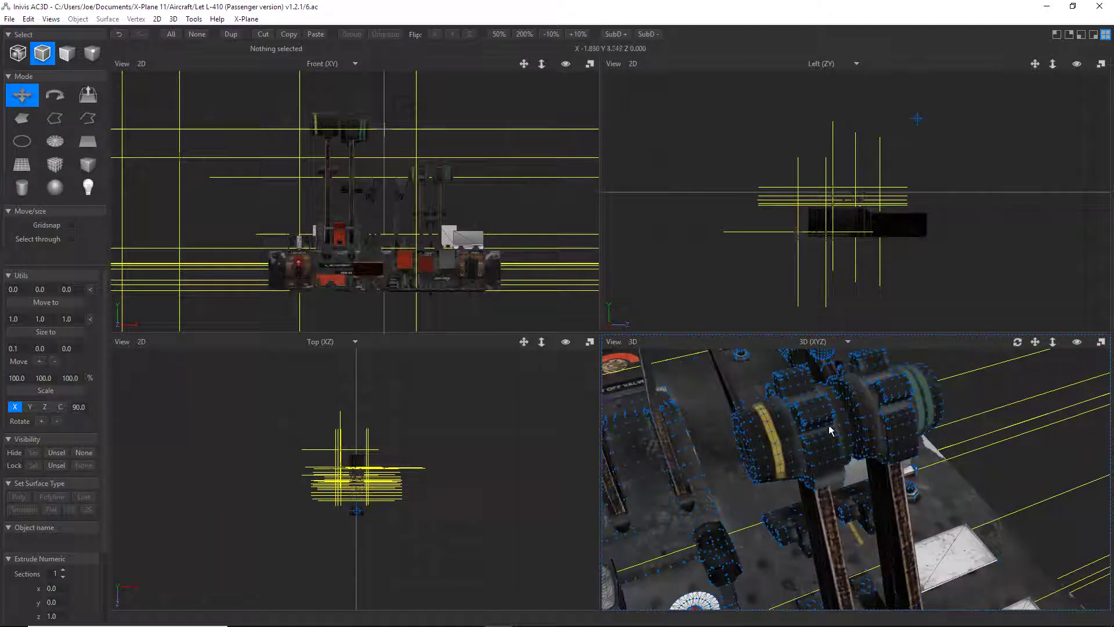
middle_drag(833, 439, 793, 317)
middle_drag(826, 542, 763, 377)
scroll(766, 381, down, 5)
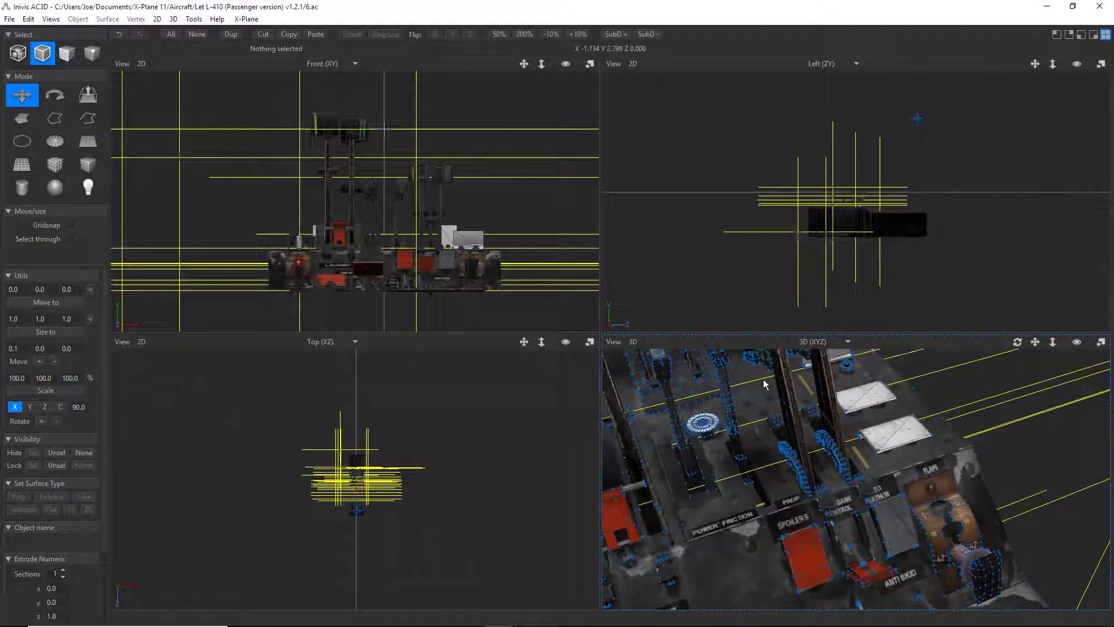
scroll(772, 501, up, 3)
scroll(801, 490, down, 4)
middle_drag(801, 483, 892, 533)
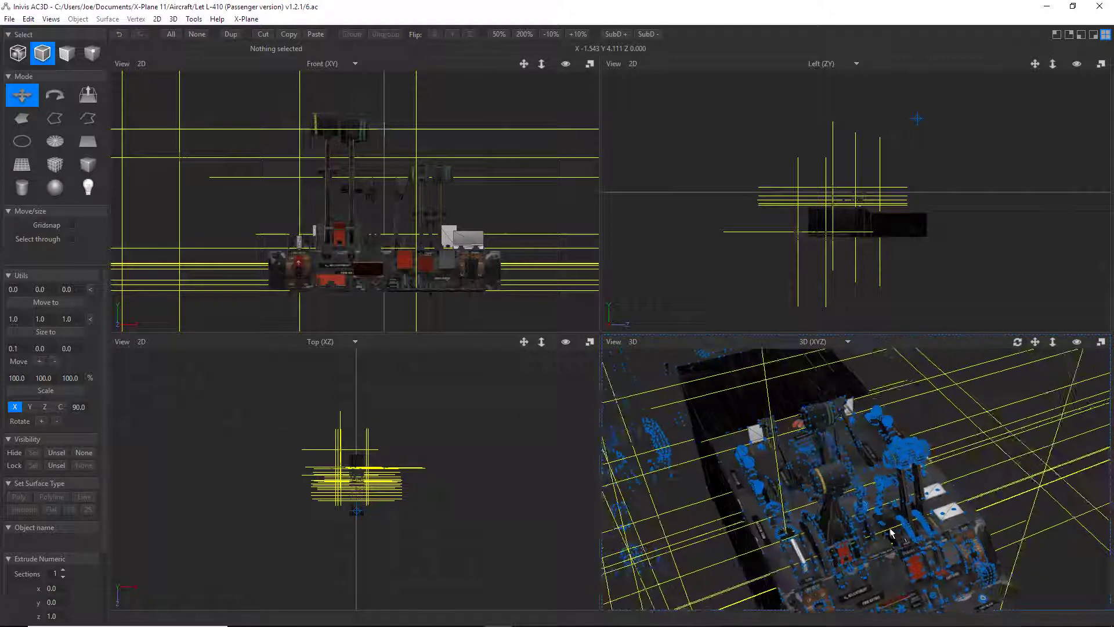
Inspect the large throttle levers up close and select the one with the yellow band.
scroll(885, 458, up, 6)
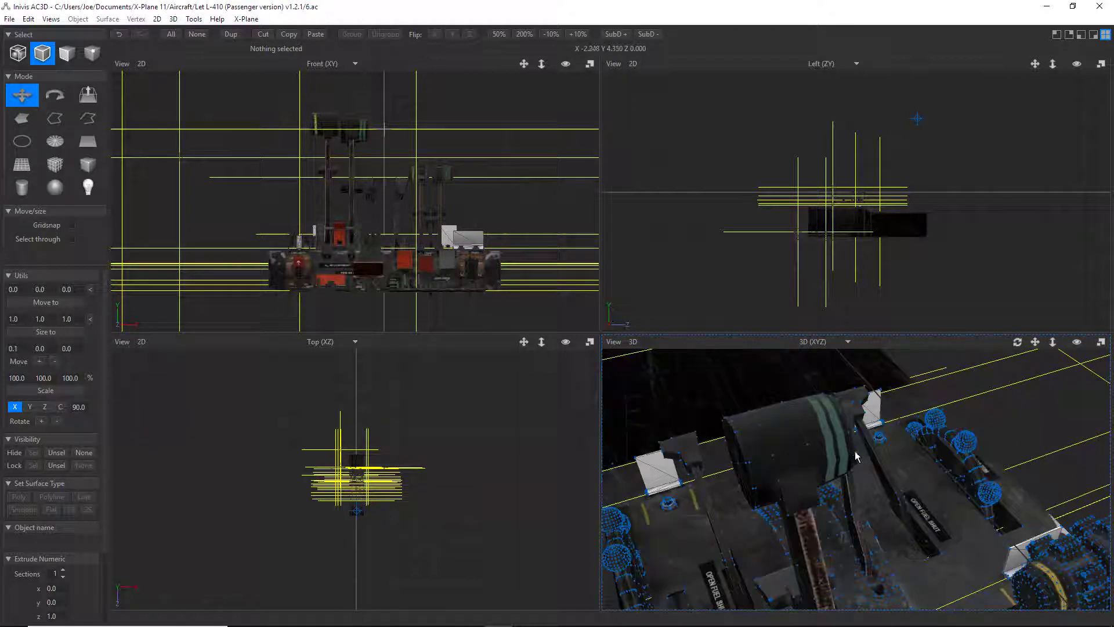
middle_drag(896, 442, 954, 610)
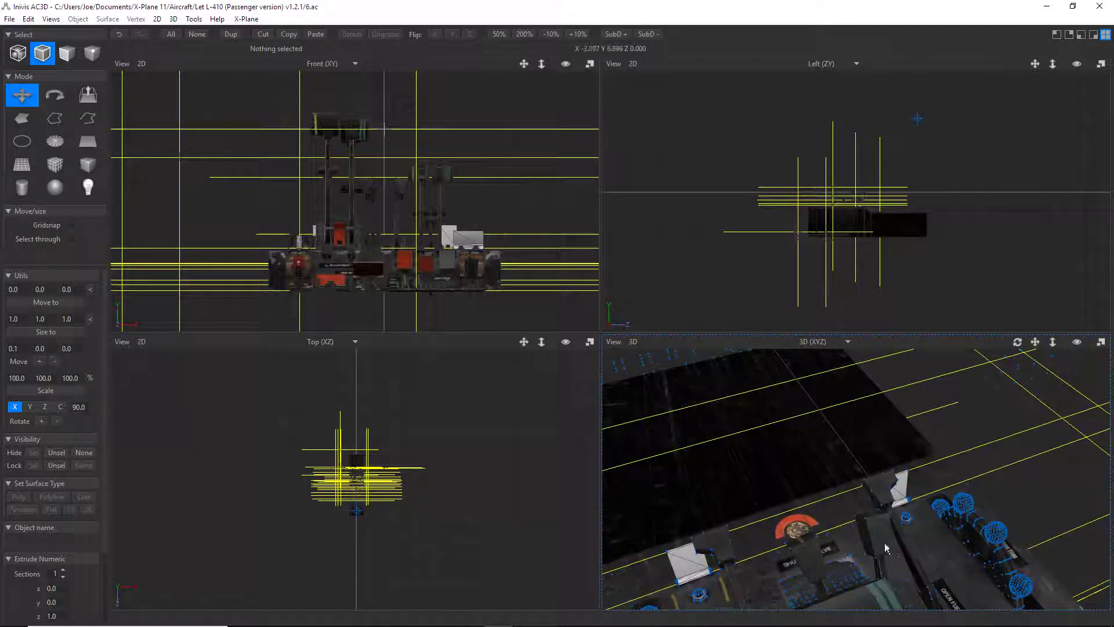
scroll(876, 538, down, 5)
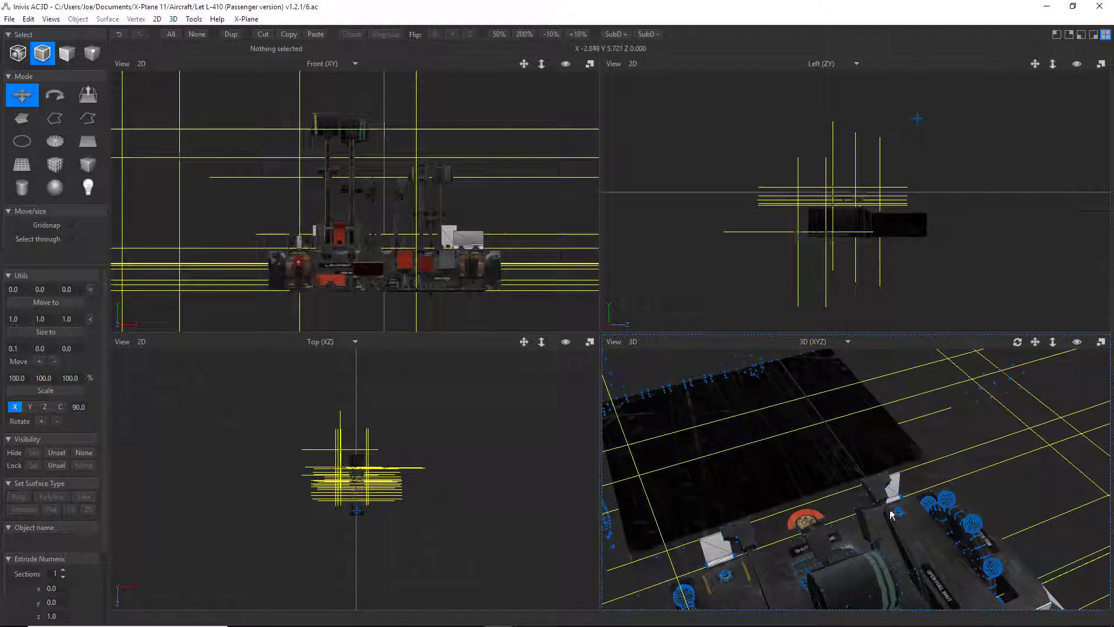
click(247, 19)
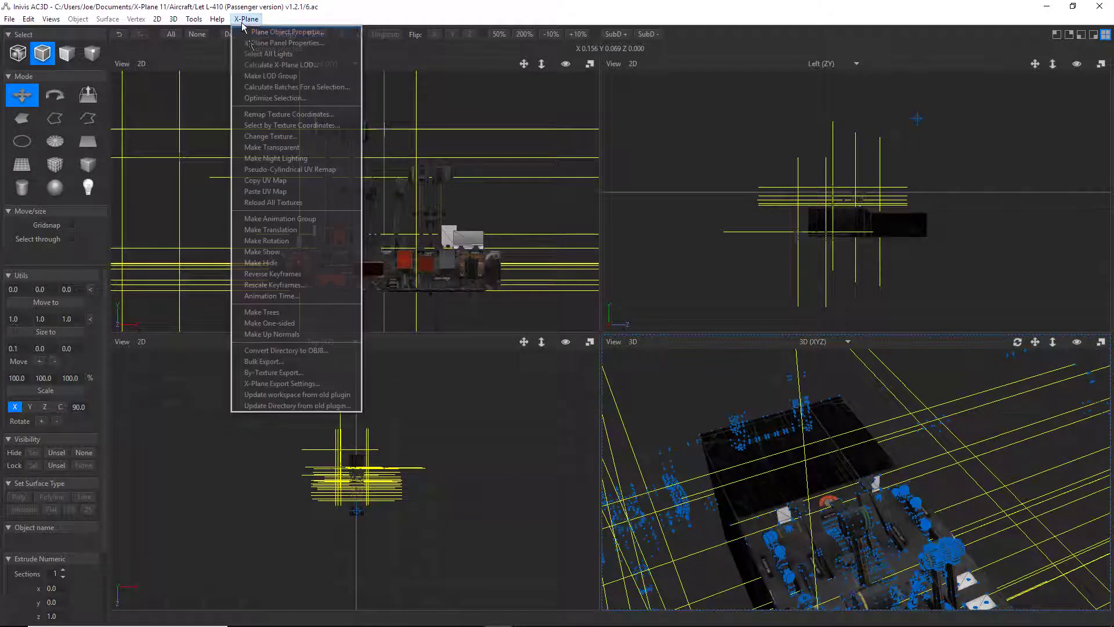
click(994, 478)
scroll(903, 507, up, 8)
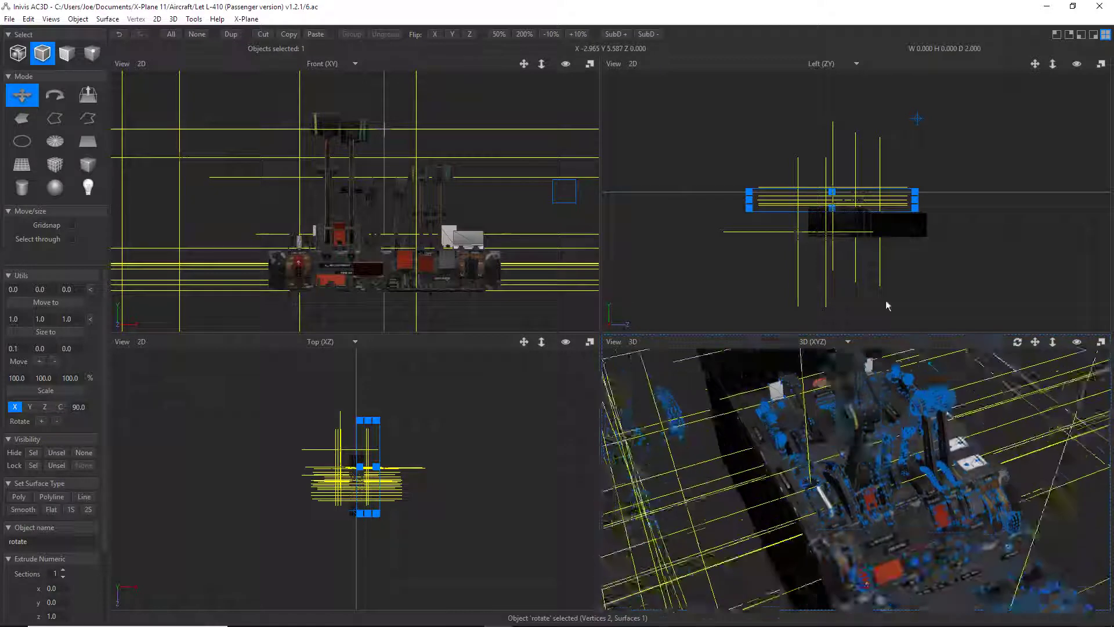
middle_drag(867, 440, 858, 503)
click(864, 486)
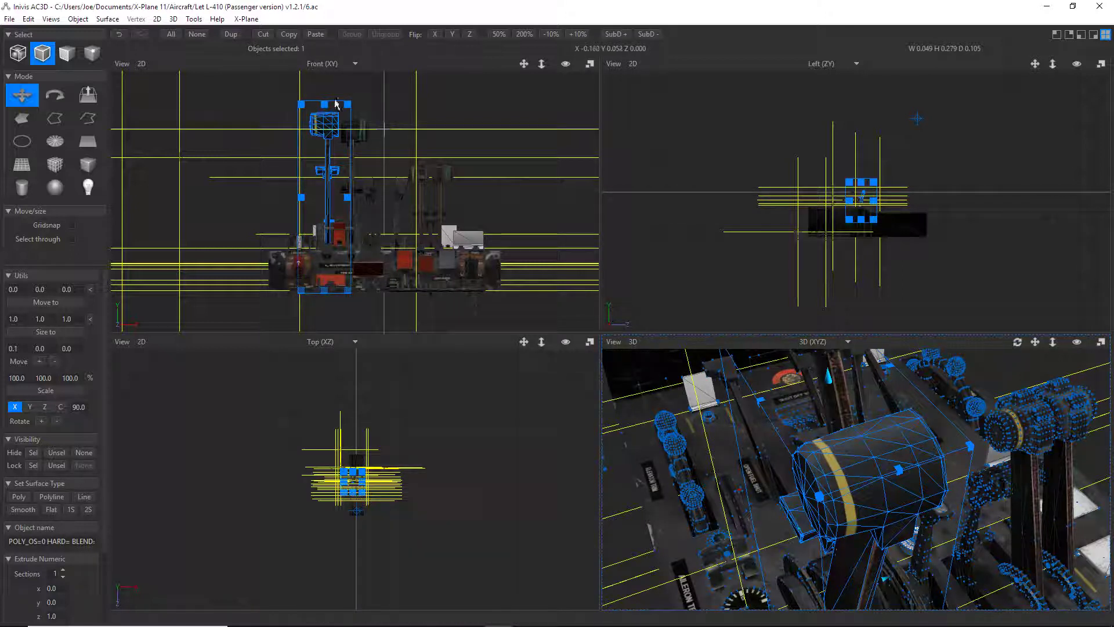
Open the model hierarchy and locate the selected lever's entry and the MiddleConsole.obj group that contains it.
click(239, 19)
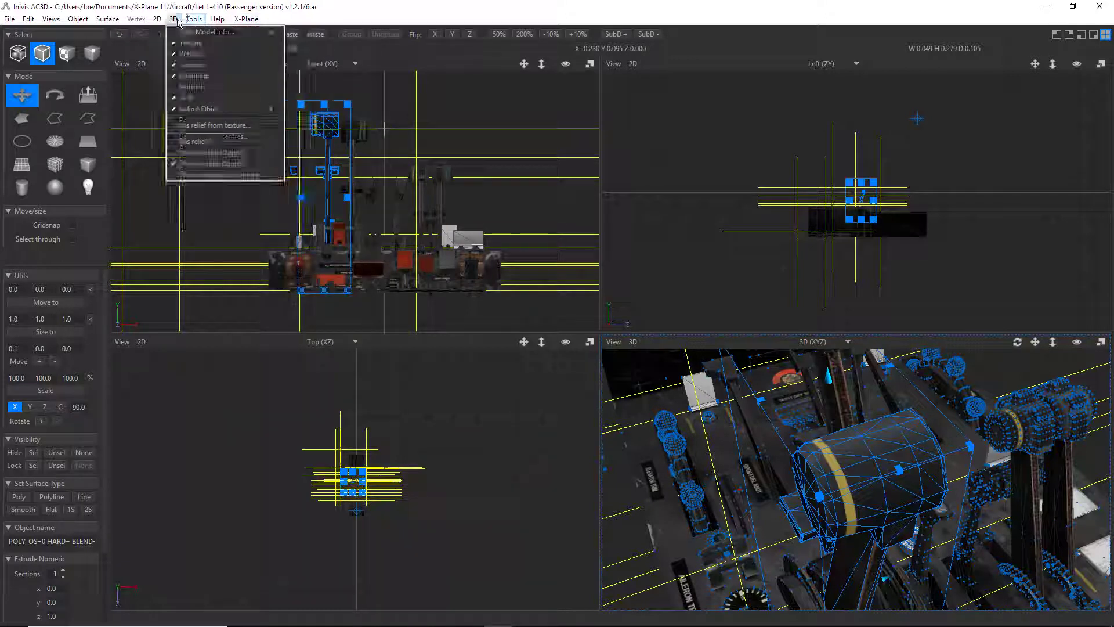
mouse_move(194, 19)
click(204, 54)
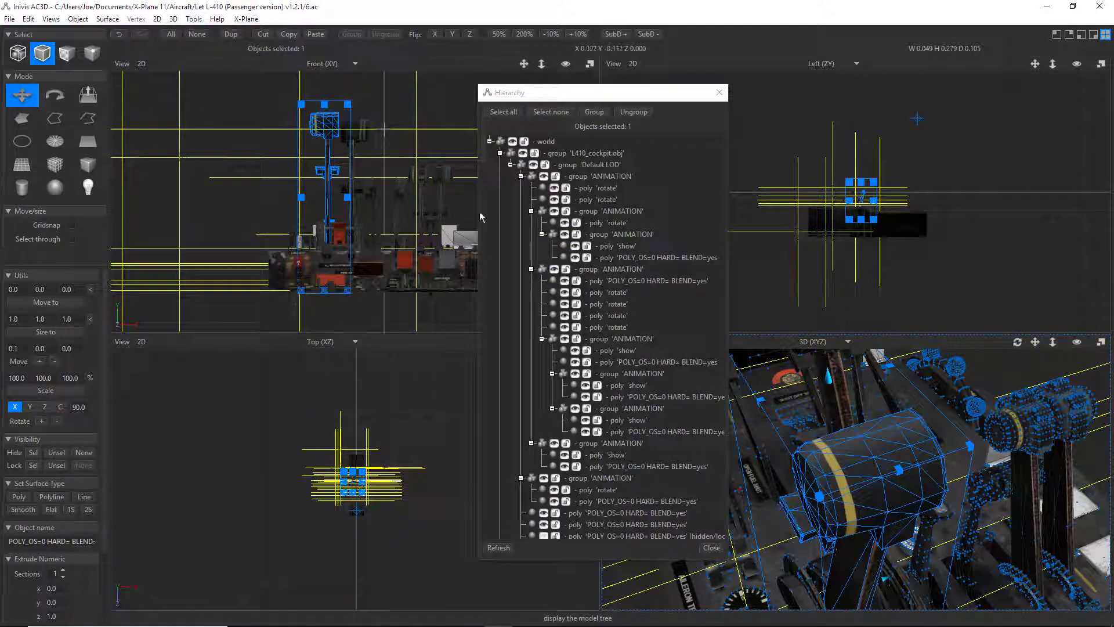
drag(484, 151, 508, 514)
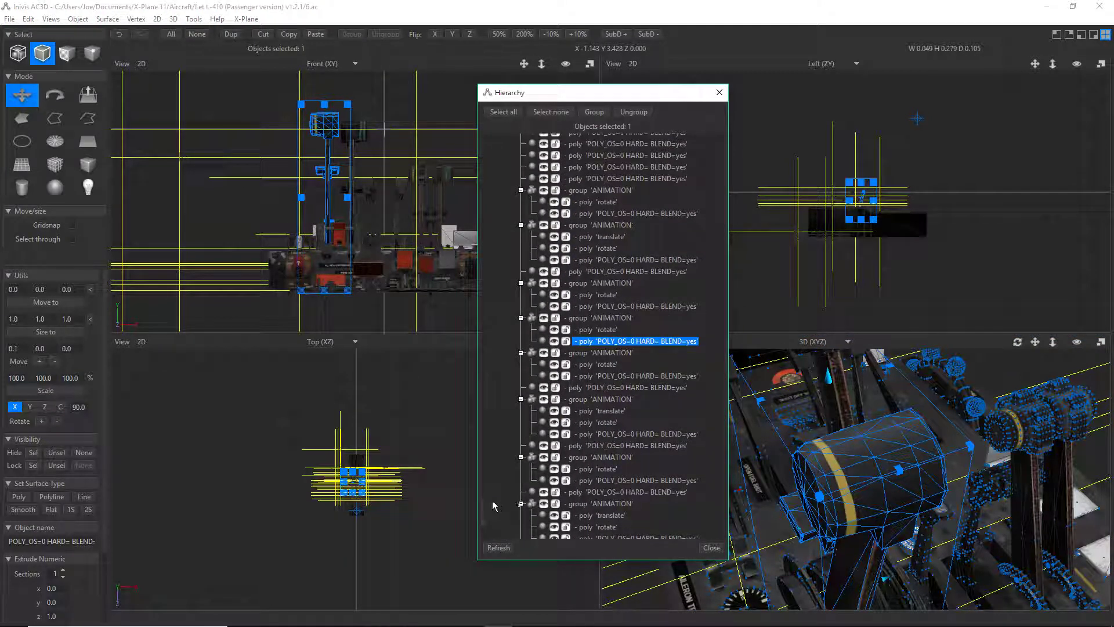
drag(483, 510, 490, 456)
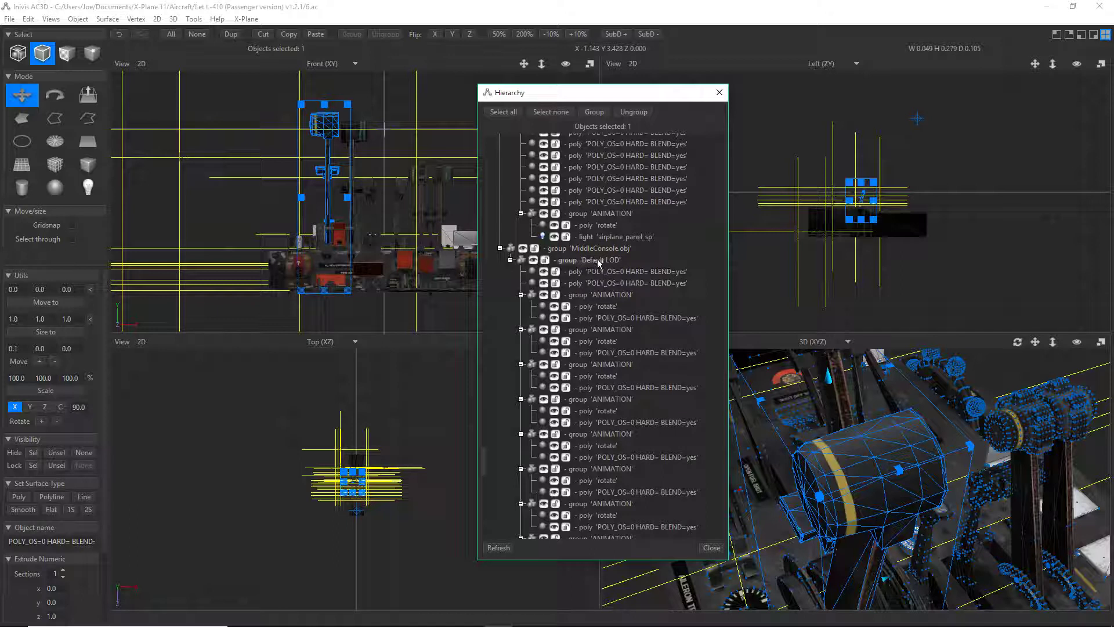
drag(484, 469, 491, 511)
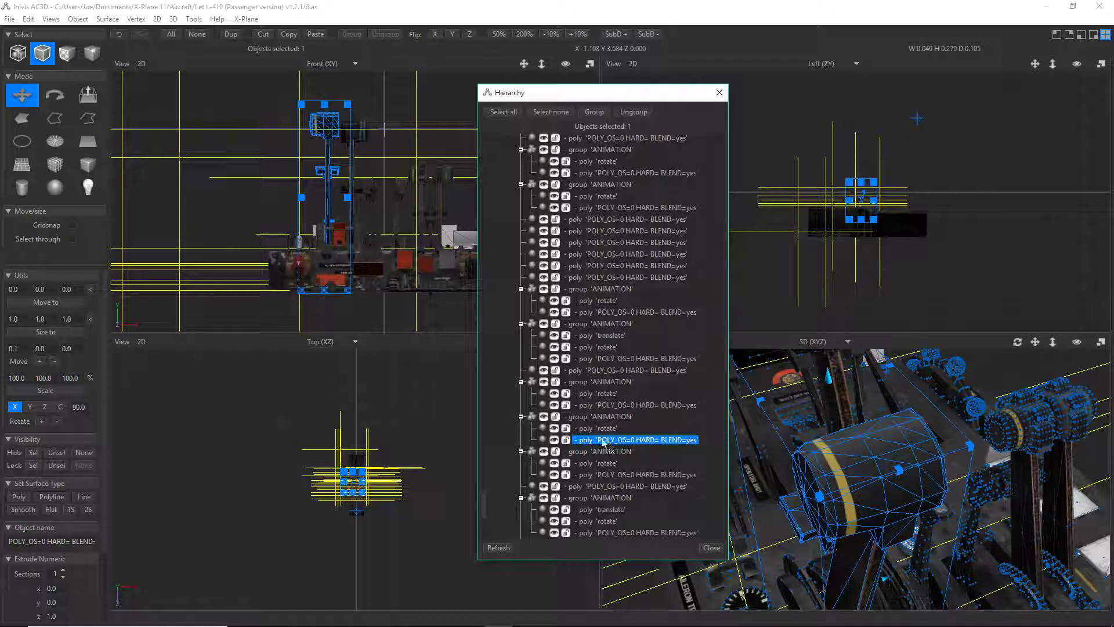
drag(482, 507, 486, 461)
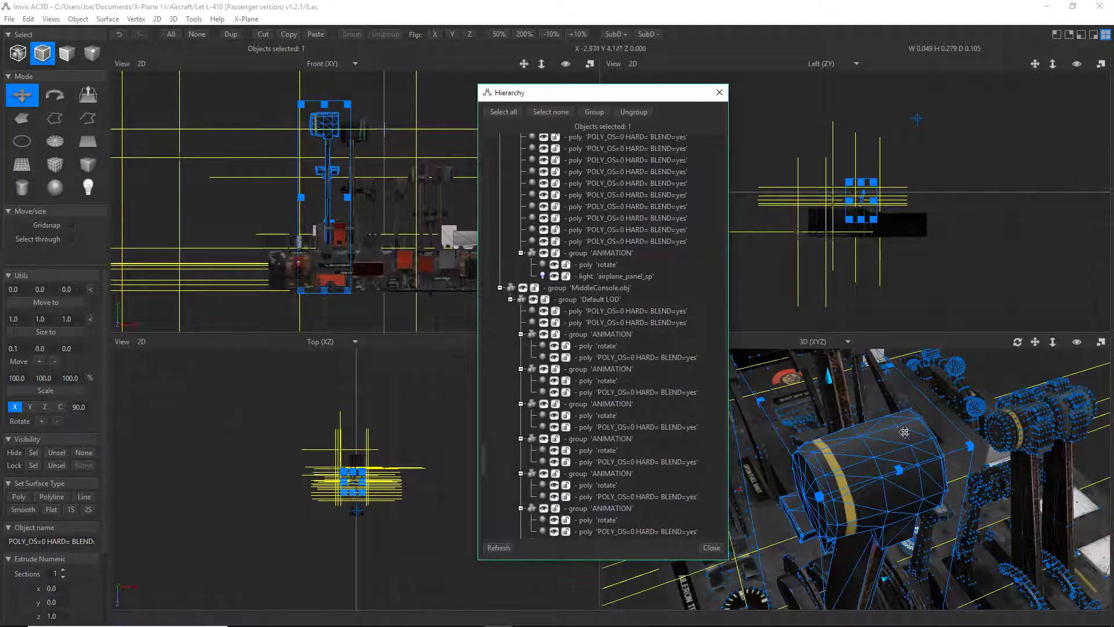
Toggle the visibility of the MiddleConsole.obj group in the hierarchy and leave it hidden.
scroll(905, 433, down, 6)
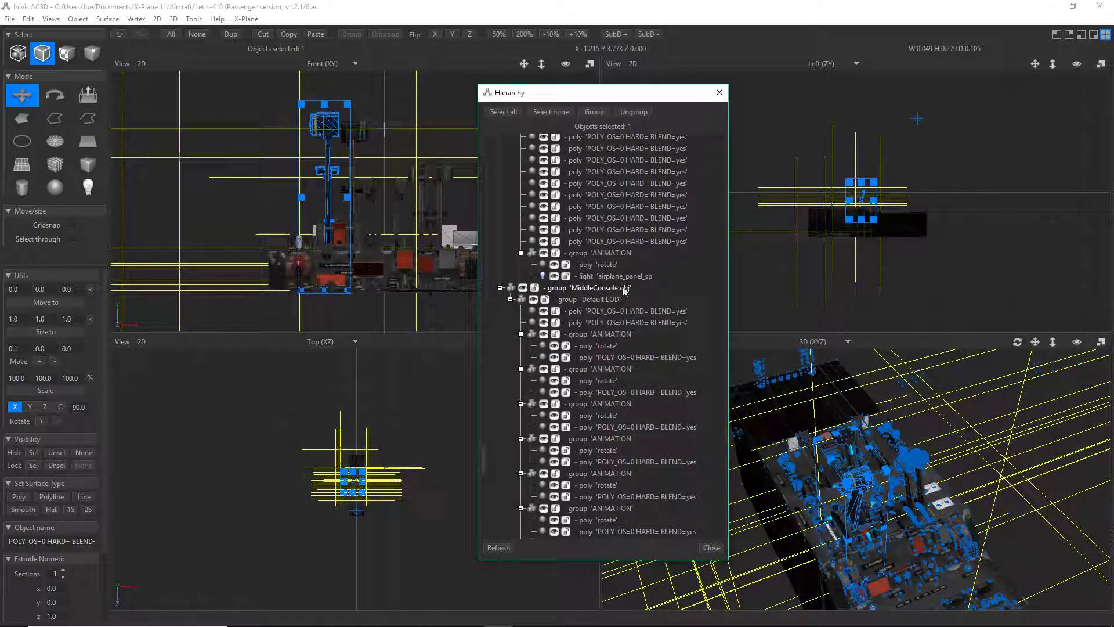
scroll(844, 475, up, 3)
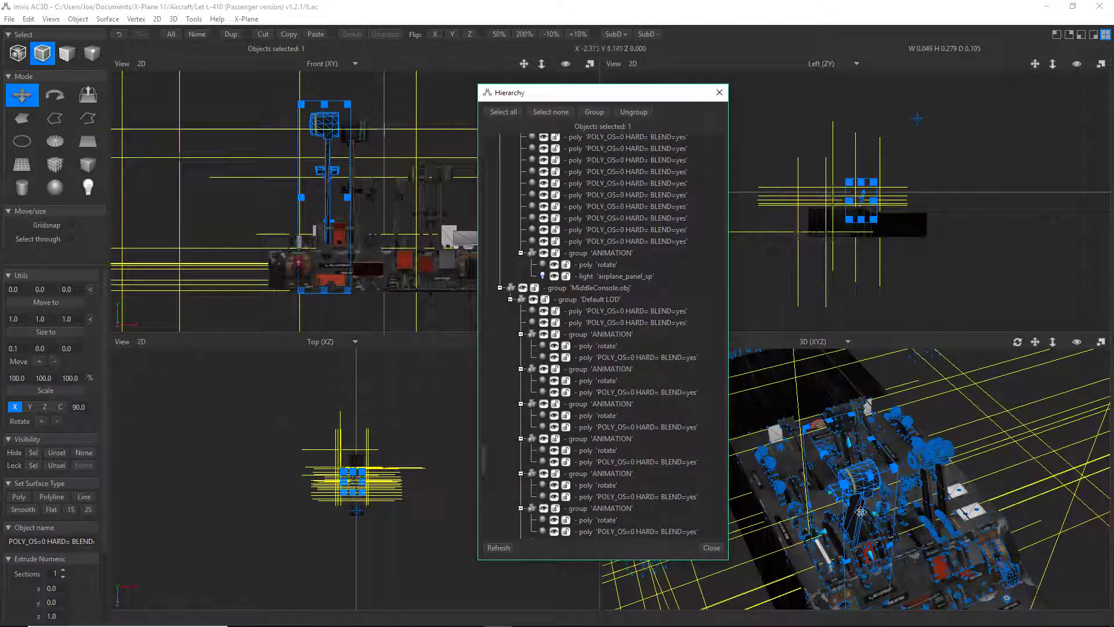
click(524, 288)
click(524, 289)
click(523, 288)
click(523, 289)
click(524, 288)
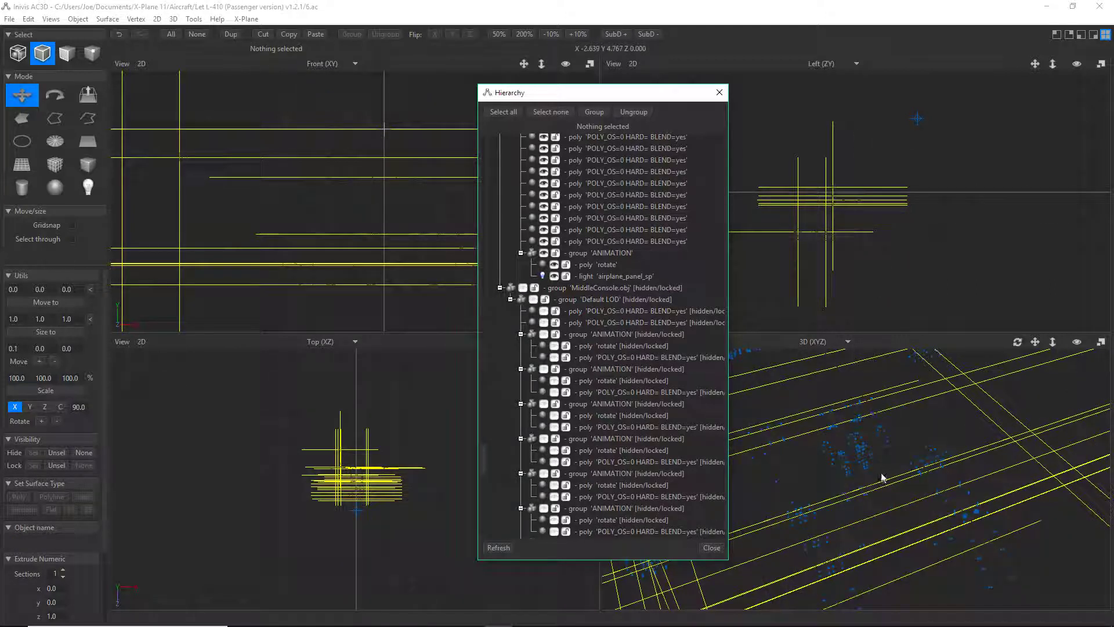
Turn off texture display in the 3D view and examine the lever-shaped geometry still showing around the console.
click(174, 19)
click(187, 44)
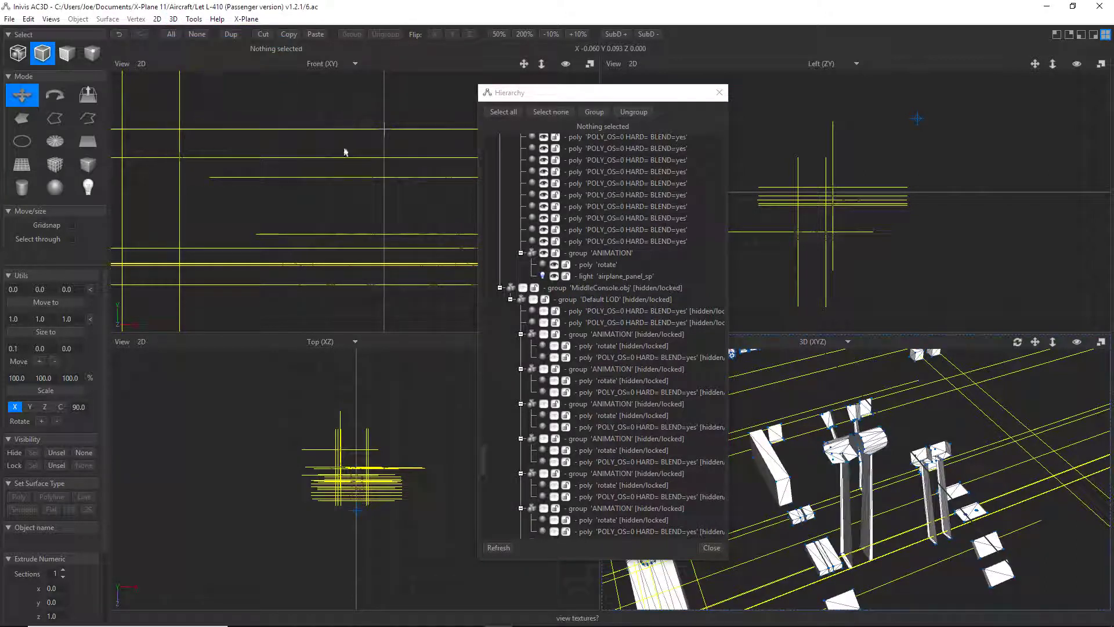
scroll(851, 475, up, 5)
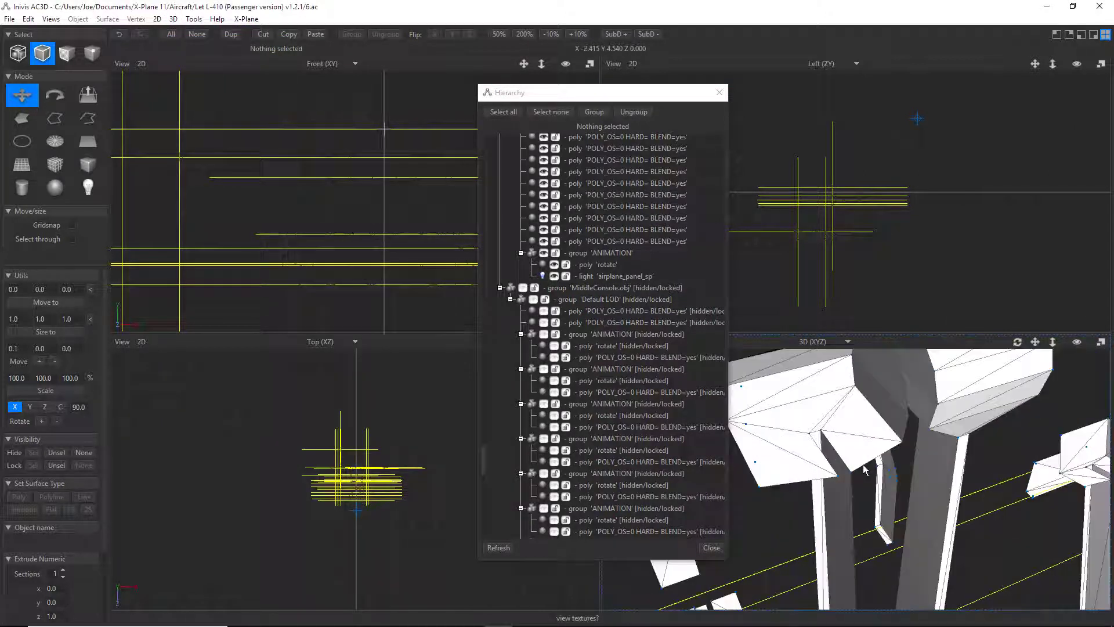
middle_drag(862, 465, 959, 493)
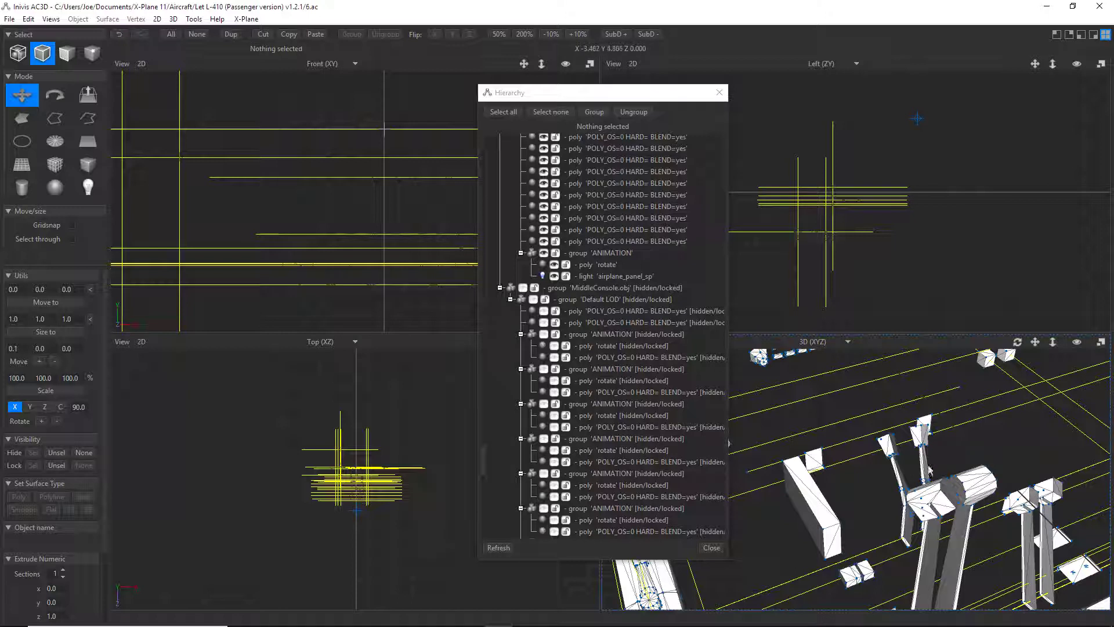
Examine the two large throttle levers up close and select the left one followed by the right one.
scroll(852, 488, down, 3)
middle_drag(851, 488, 828, 477)
scroll(829, 478, up, 5)
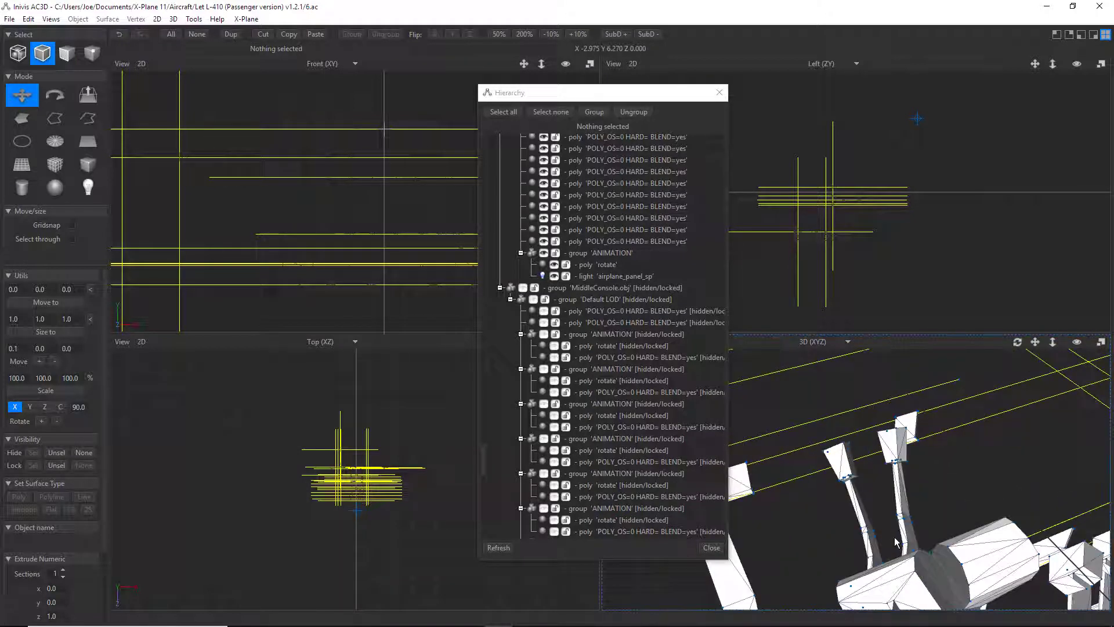
drag(816, 452, 866, 472)
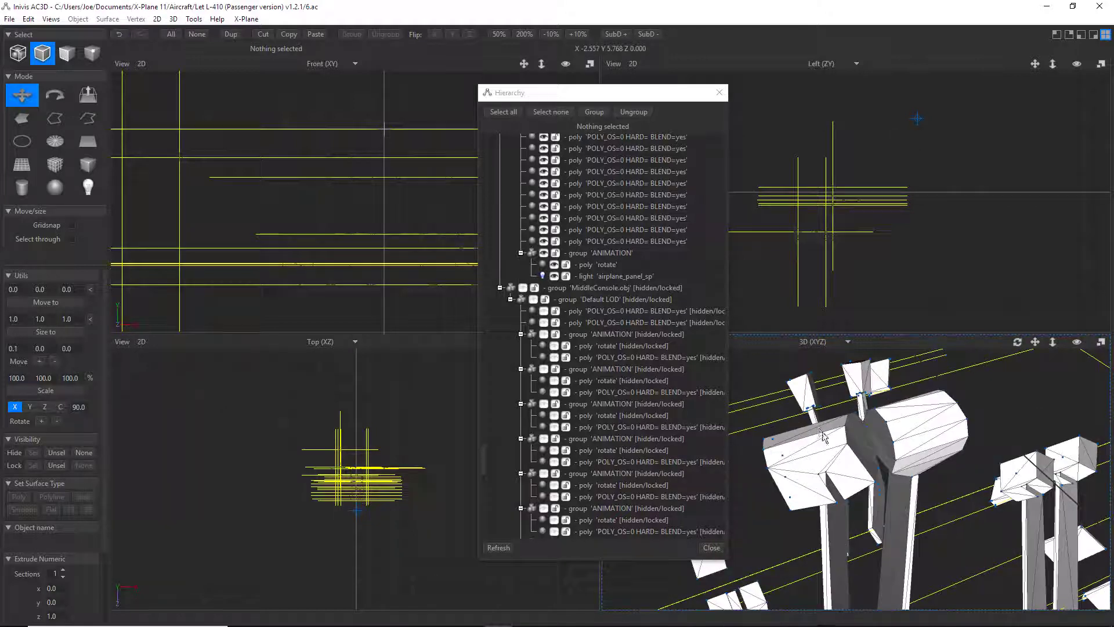
click(858, 476)
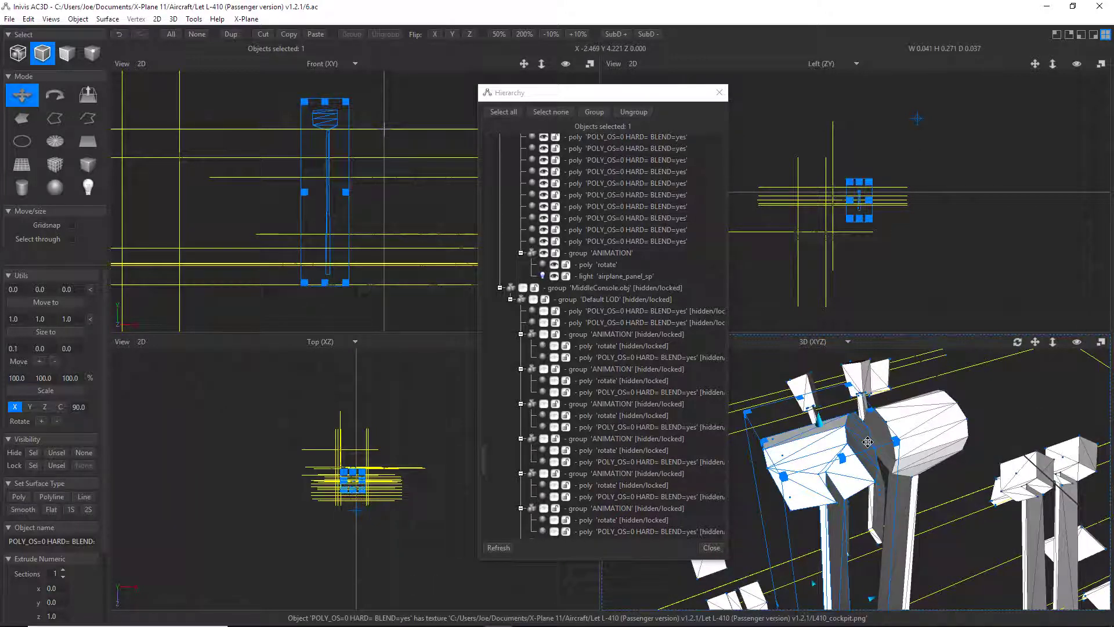
click(929, 437)
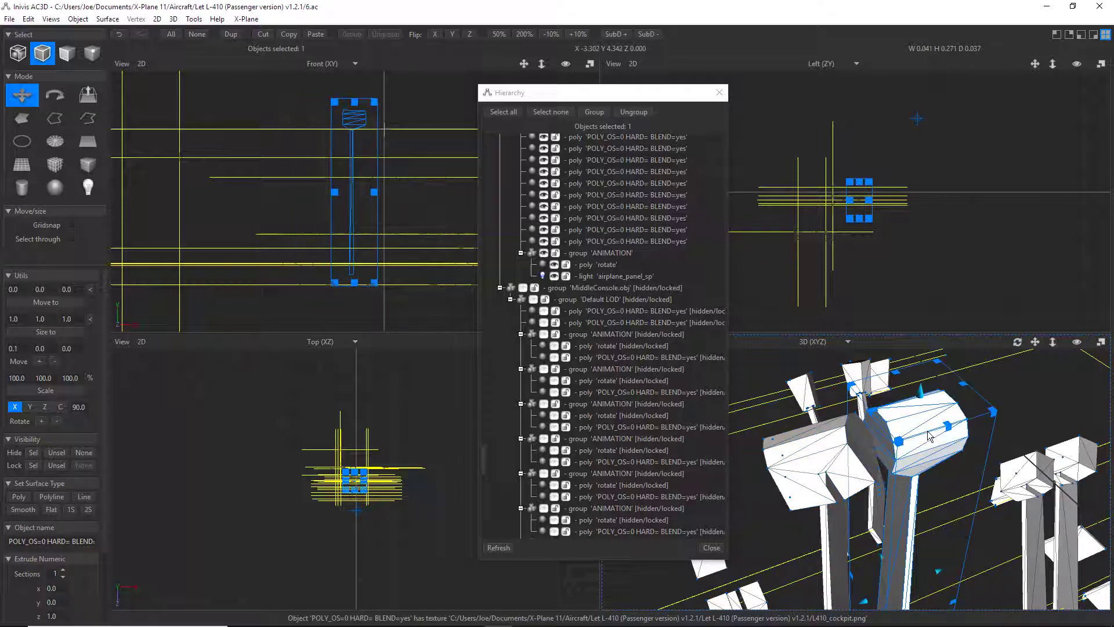
Locate the selected right throttle lever and its parent ANIMATION group in the hierarchy, above the MiddleConsole.obj group.
scroll(846, 468, down, 1)
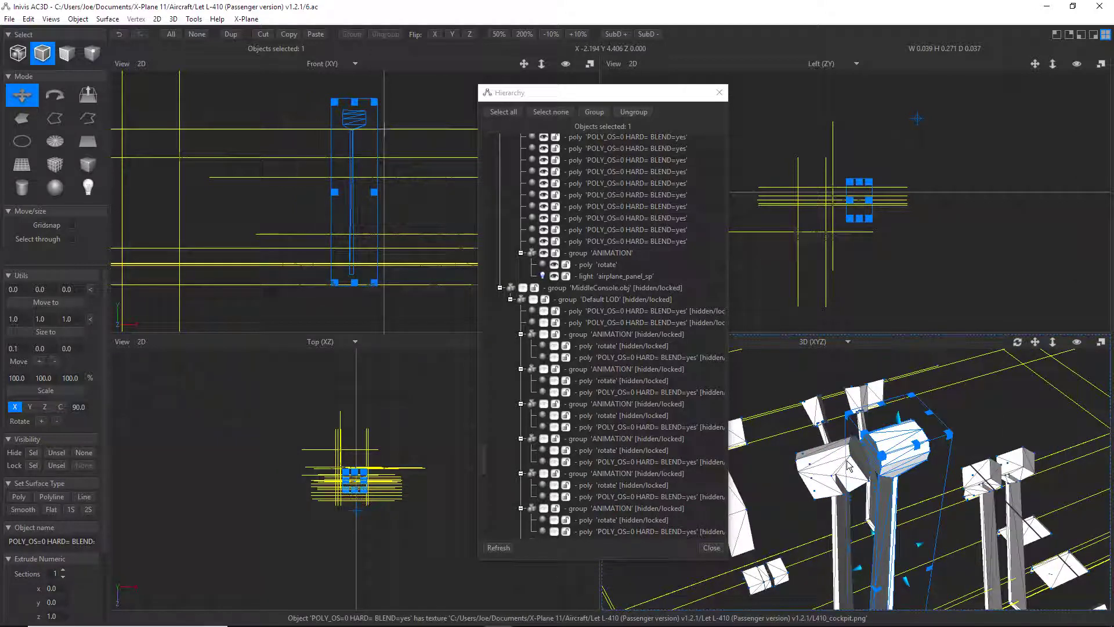
scroll(846, 467, up, 2)
scroll(844, 462, down, 3)
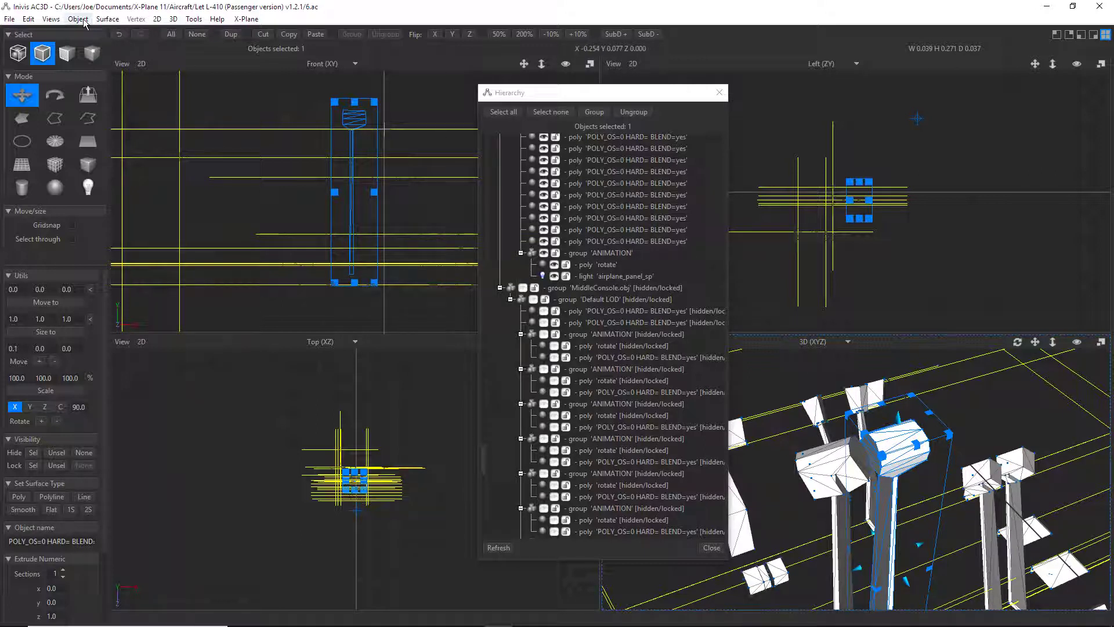
mouse_move(484, 458)
mouse_down()
mouse_move(486, 427)
mouse_move(486, 442)
mouse_up()
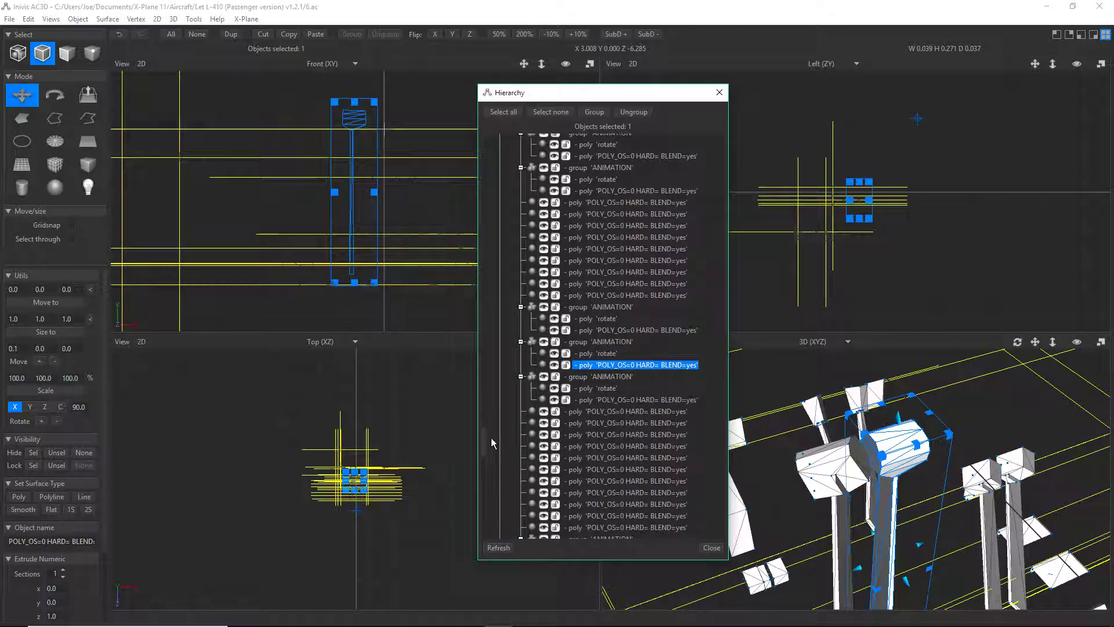
drag(484, 446, 485, 459)
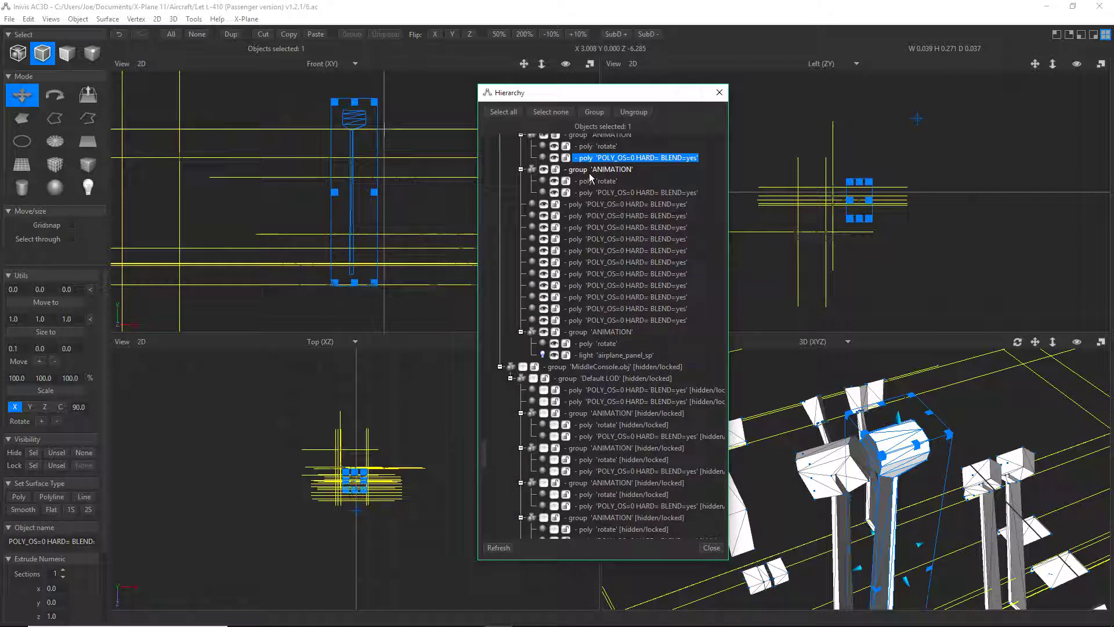
drag(484, 453, 485, 445)
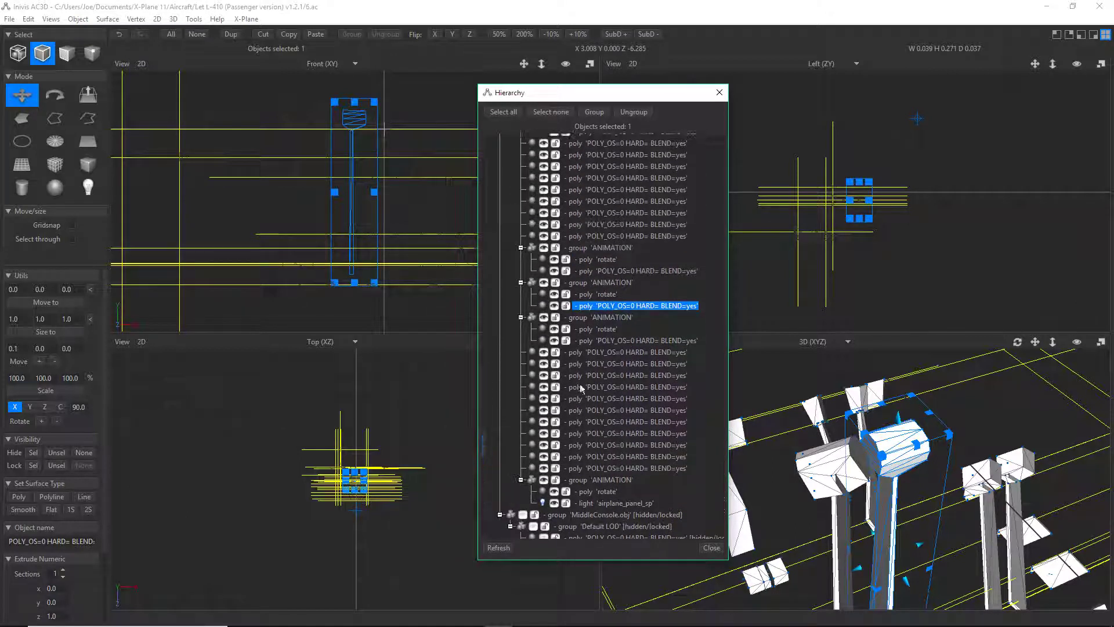
Duplicate the selected right throttle lever and locate the copy under world, above the L410_cockpit.obj group.
click(28, 19)
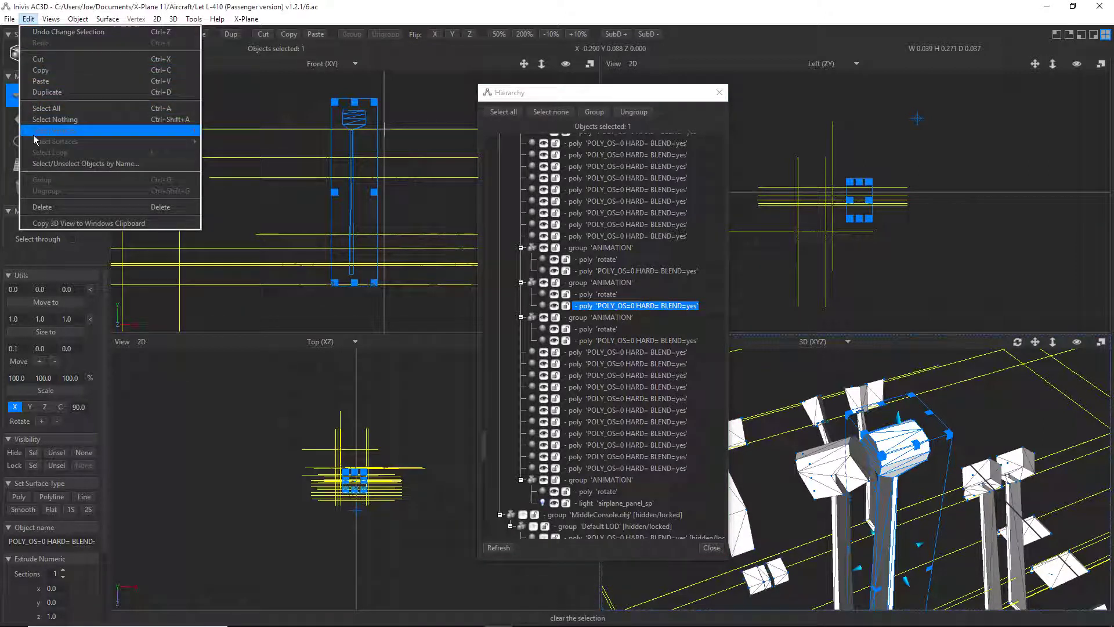
click(45, 95)
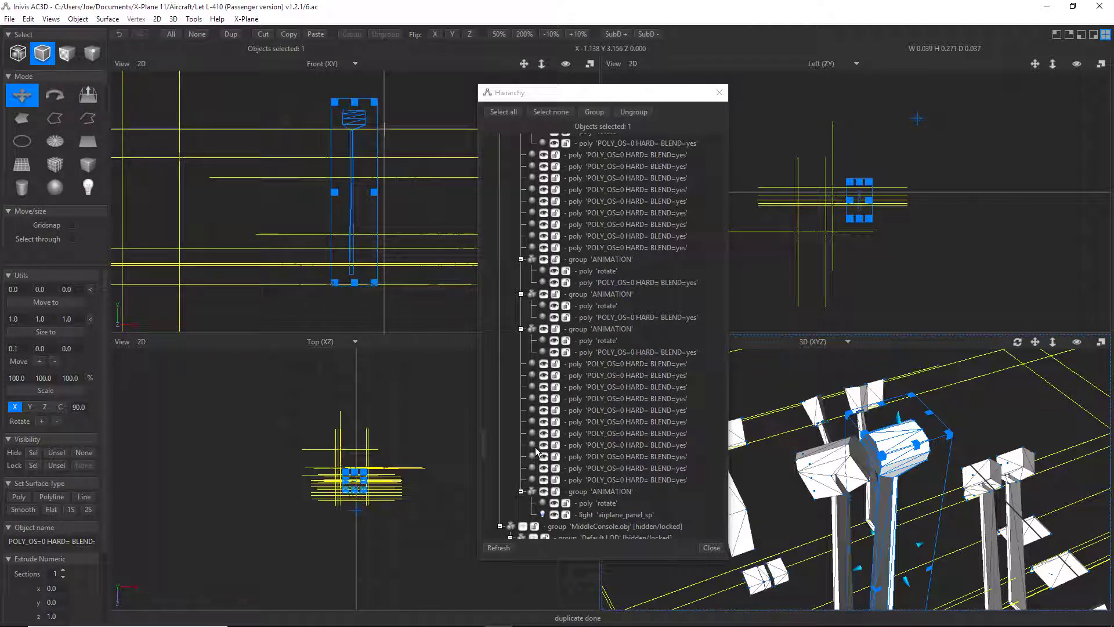
drag(485, 447, 489, 140)
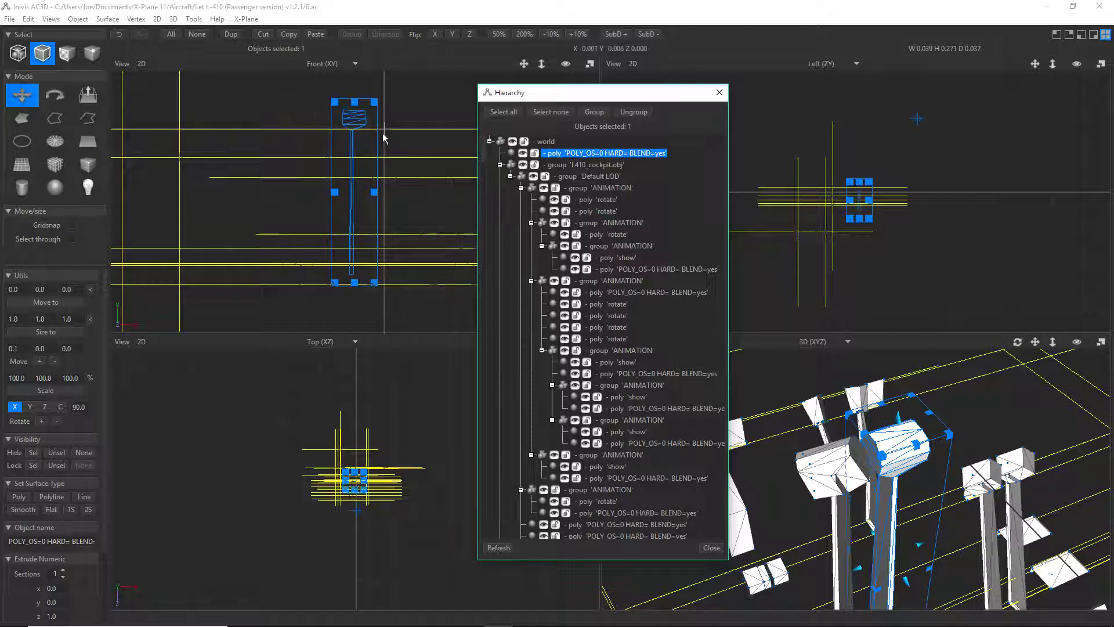
Display the Front view with filled, untextured surfaces, framed closely on the throttle lever handles.
scroll(290, 124, up, 1)
middle_drag(290, 124, 271, 252)
scroll(314, 182, up, 3)
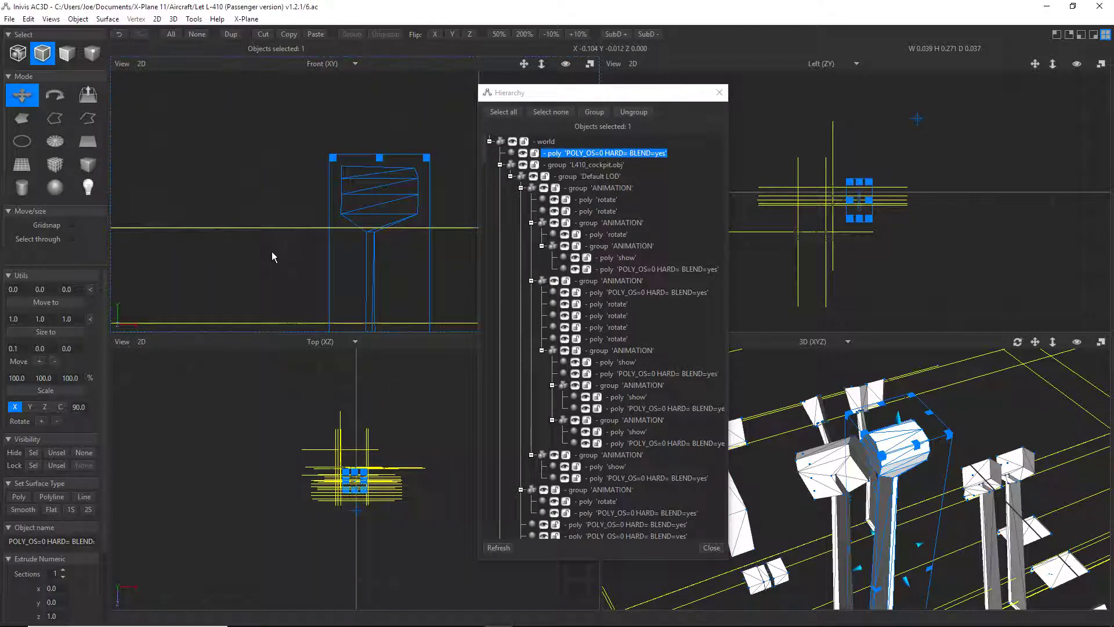
click(157, 19)
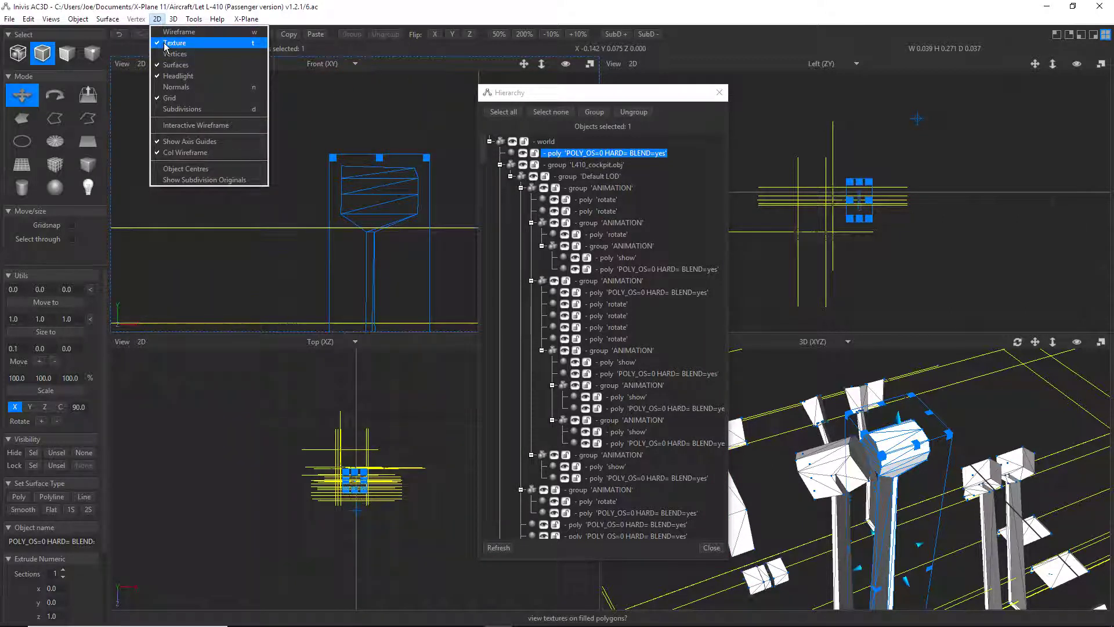
click(164, 44)
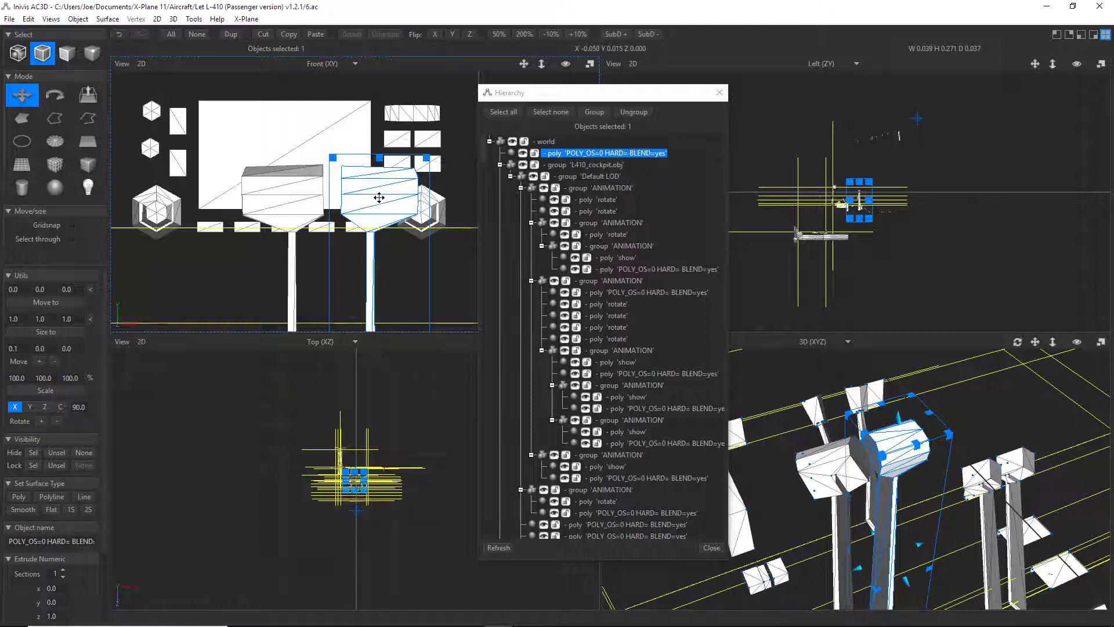
Move the duplicate lever about 0.022 sideways, between the two original throttle levers, and select each original to compare them.
drag(375, 202, 332, 201)
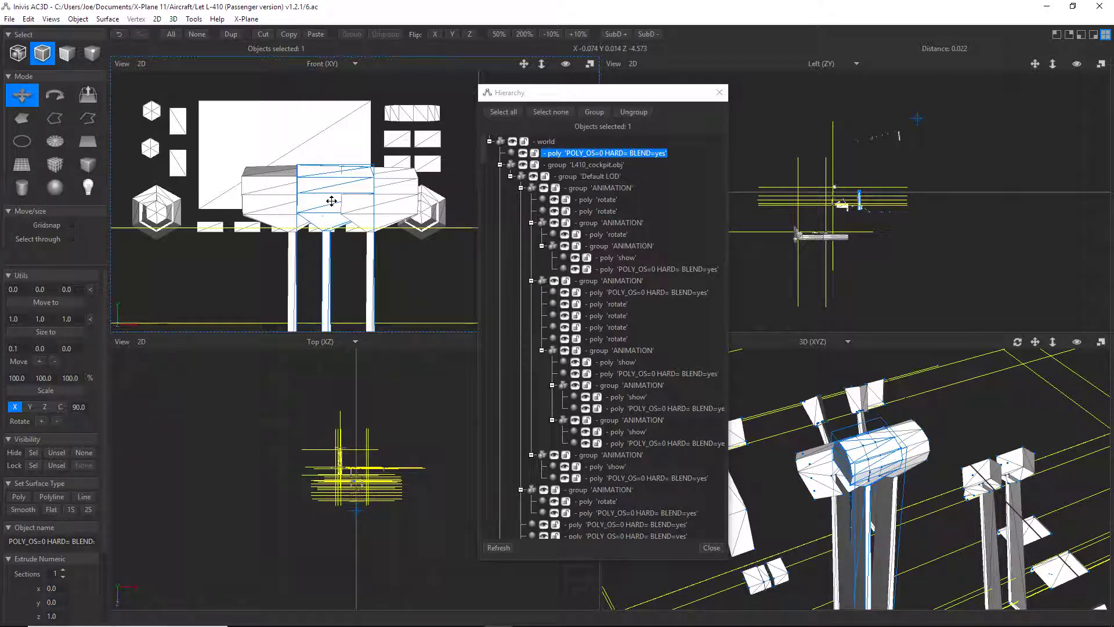
drag(332, 201, 332, 200)
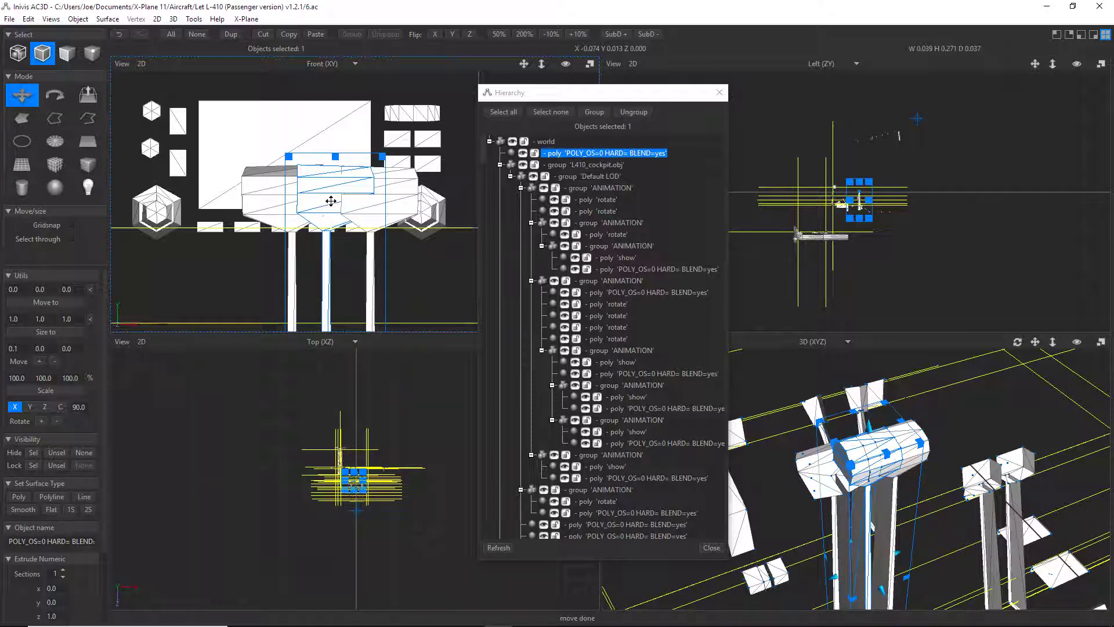
click(242, 293)
click(276, 201)
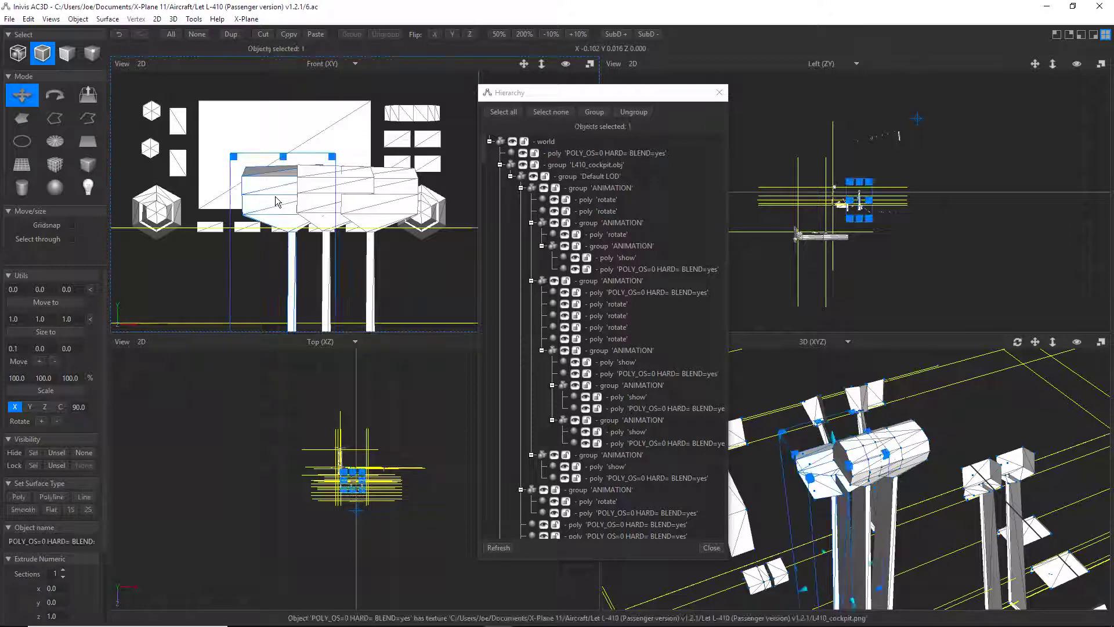
click(422, 275)
click(387, 215)
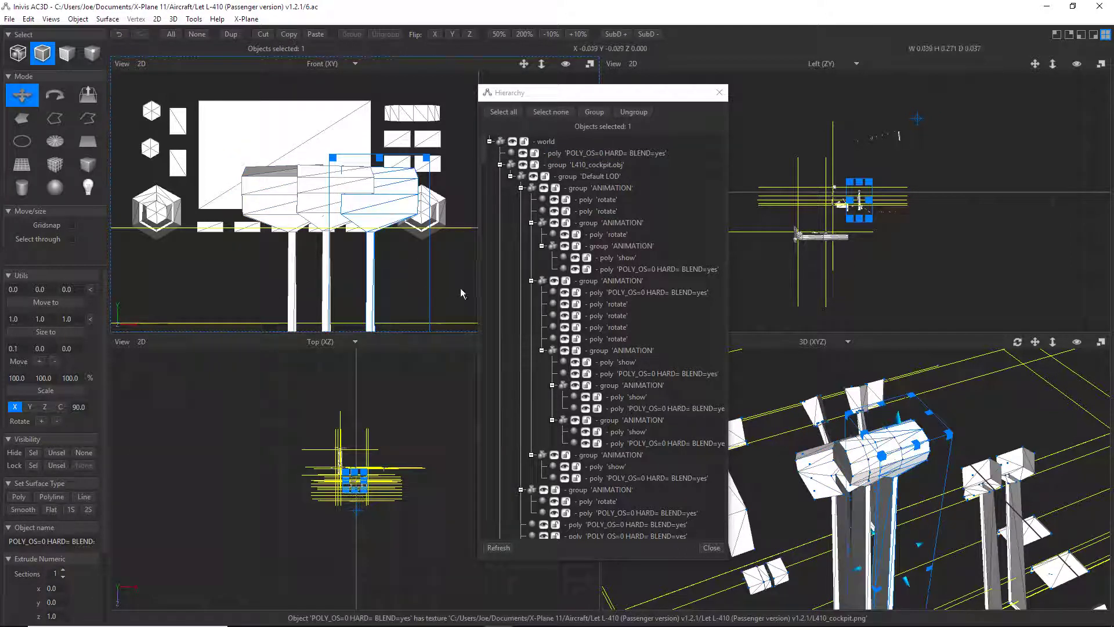
click(462, 293)
Scale the duplicate lever to 103% on all three axes and nudge it slightly toward the left throttle lever.
click(328, 282)
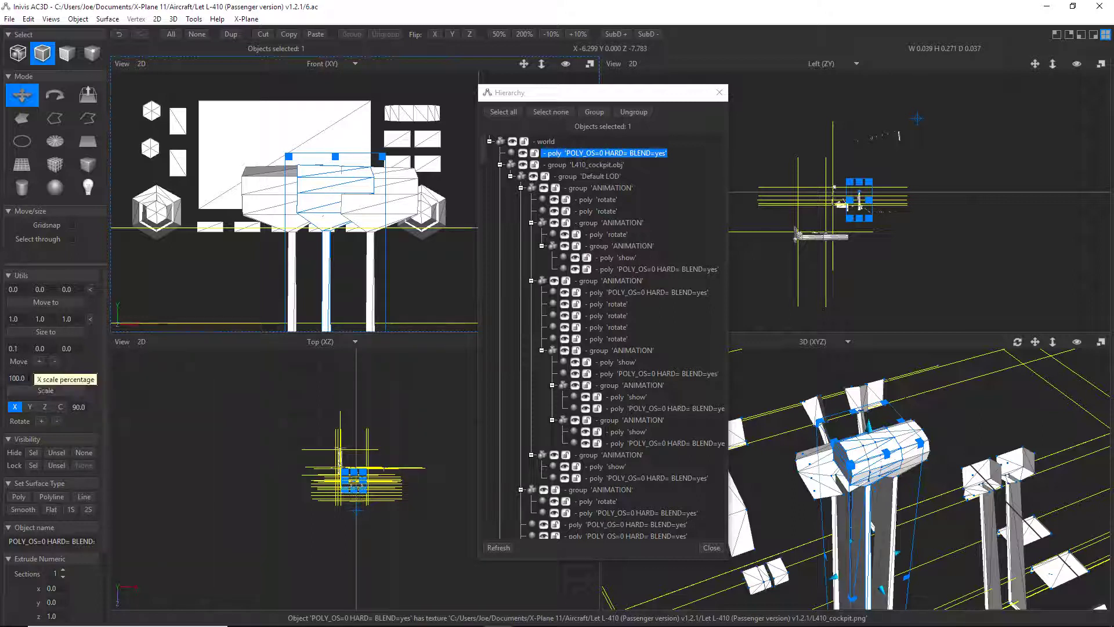
click(14, 378)
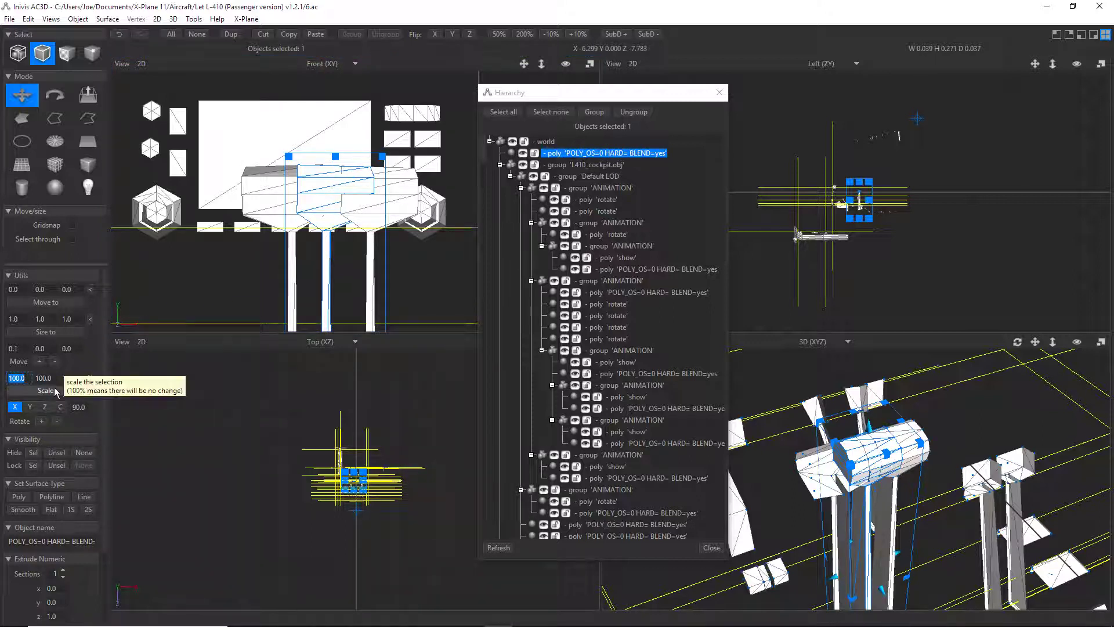
text(103)
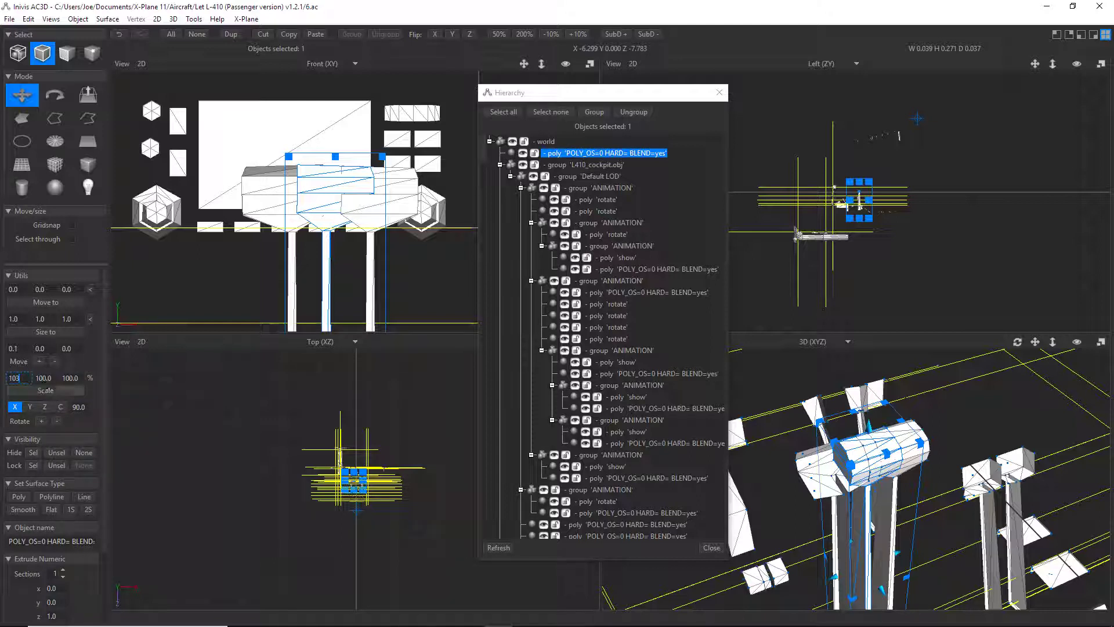
key(Tab)
text(1)
key(Tab)
text(103)
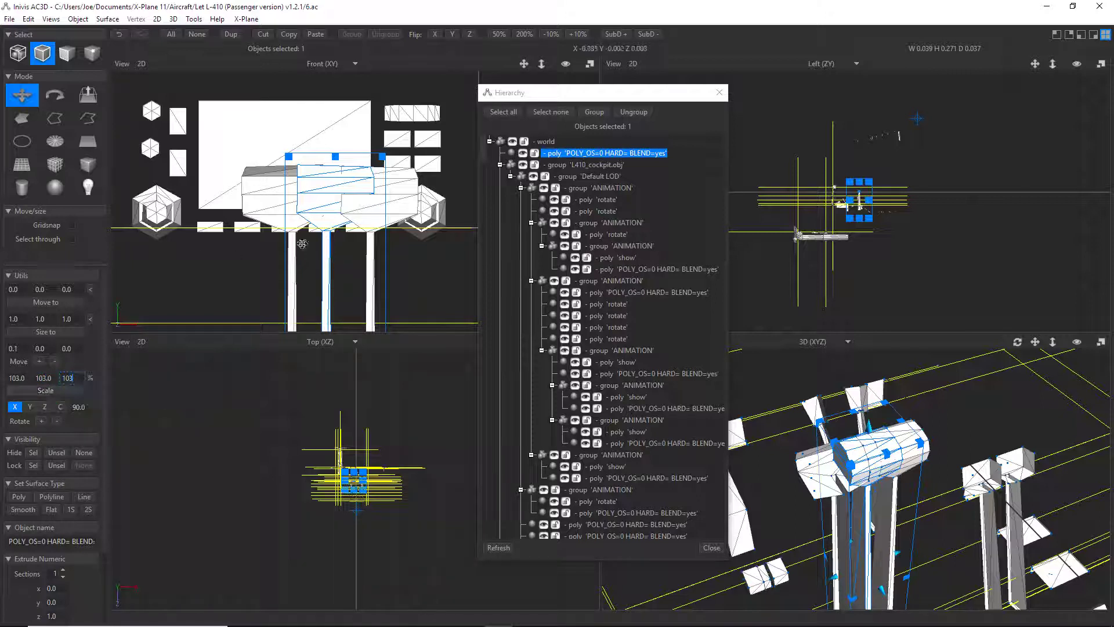
click(48, 391)
drag(343, 255, 339, 261)
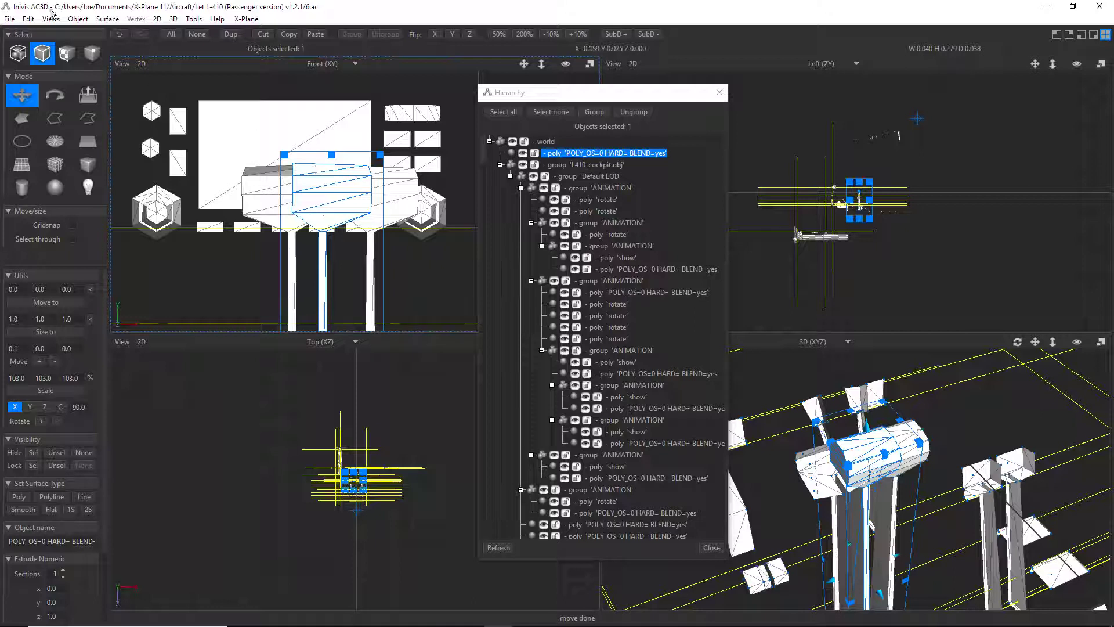
Clear the selection, select the original left throttle lever, and locate its ANIMATION group in the hierarchy.
click(27, 18)
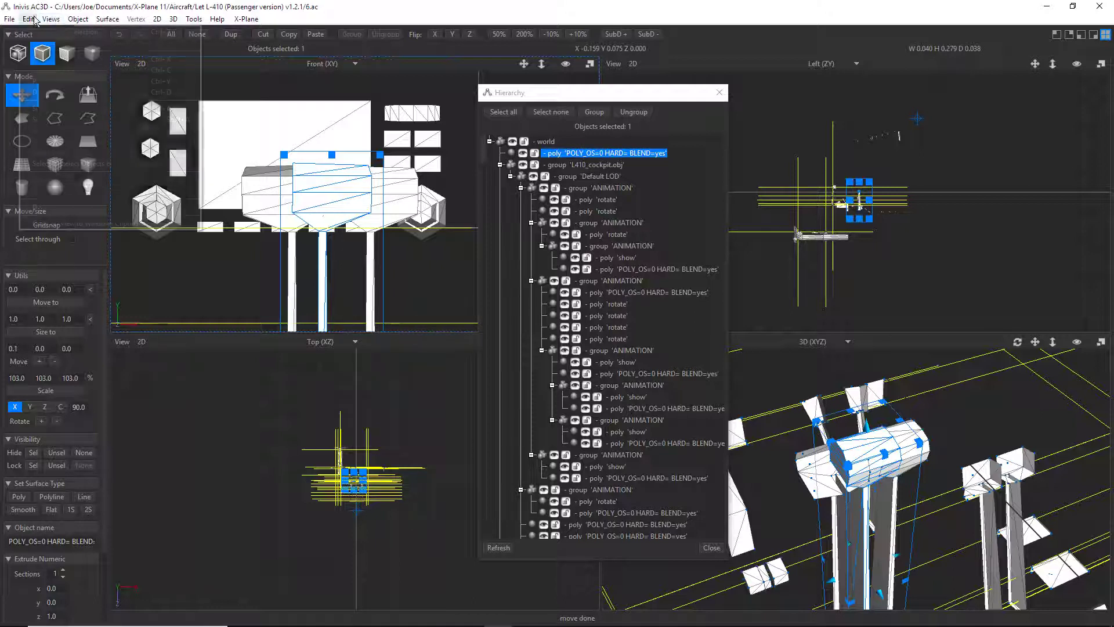
click(42, 119)
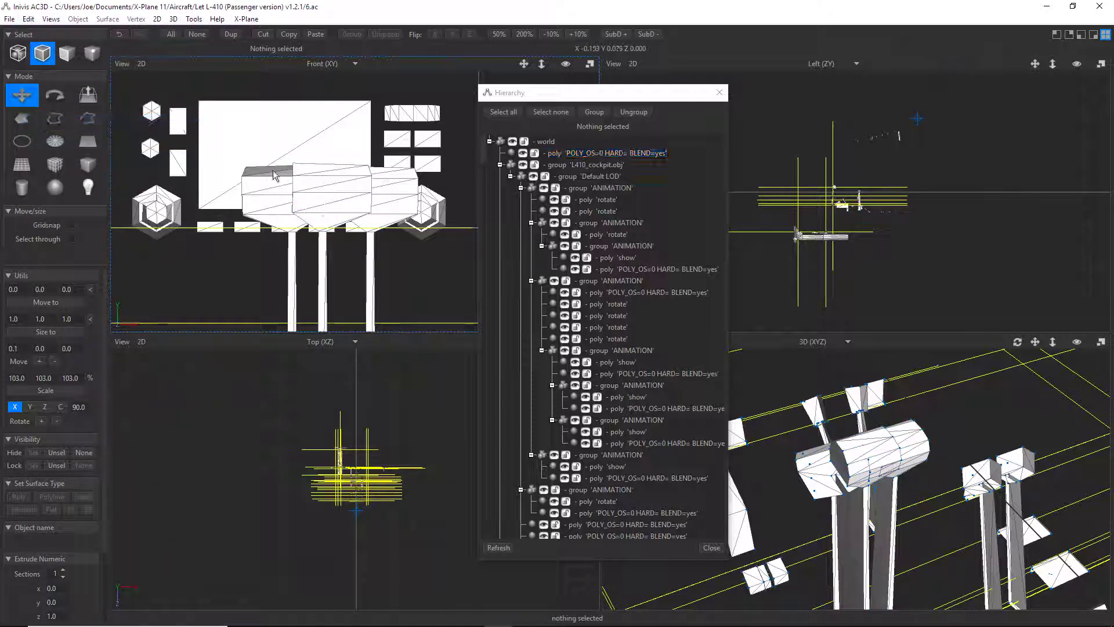
click(276, 199)
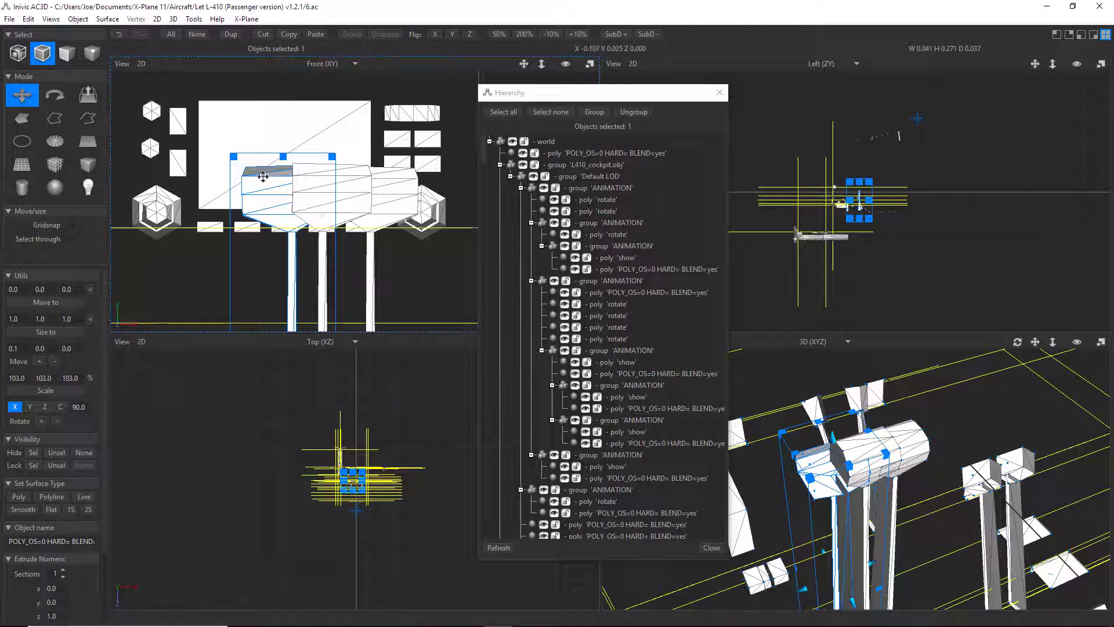
scroll(486, 169, down, 1)
drag(487, 169, 495, 440)
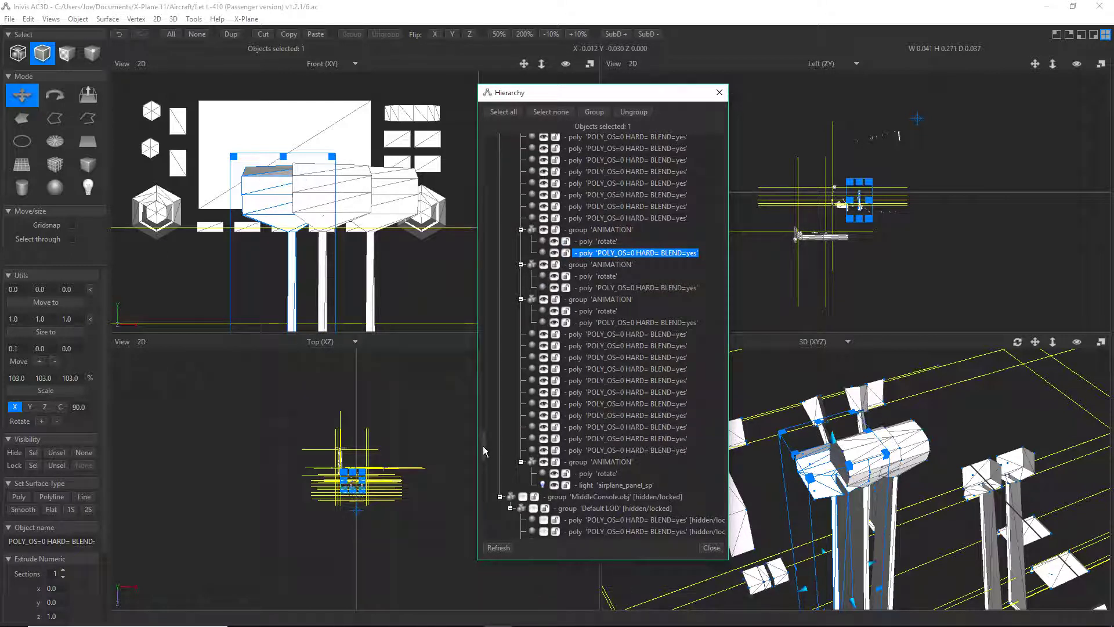
Move the duplicate lever from the world level into the ANIMATION group containing the original left throttle lever.
drag(483, 446, 502, 148)
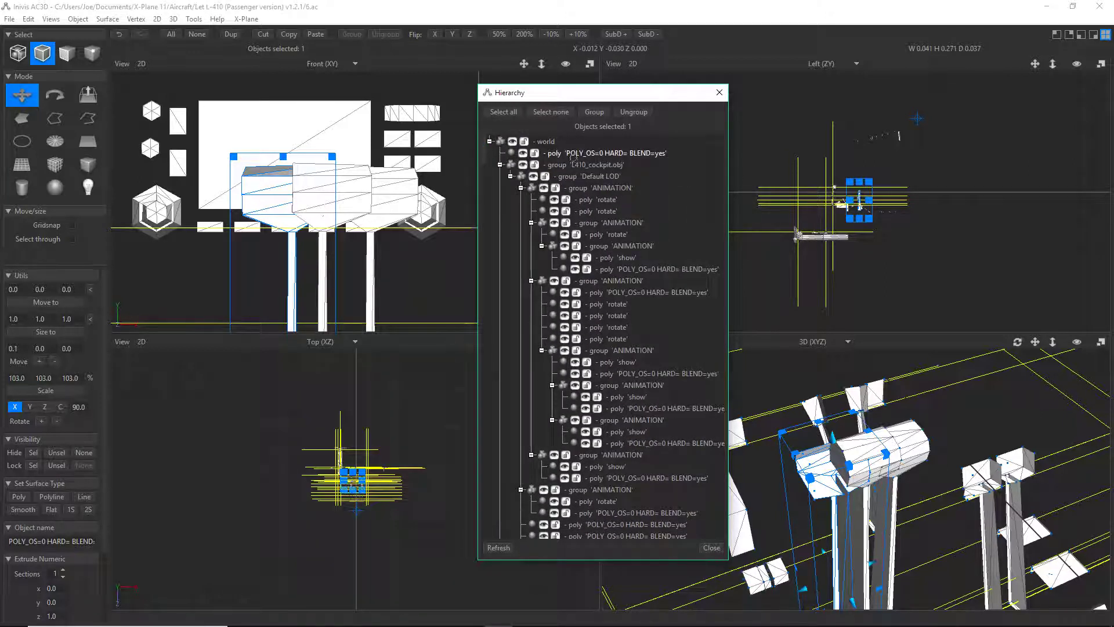
scroll(578, 378, down, 10)
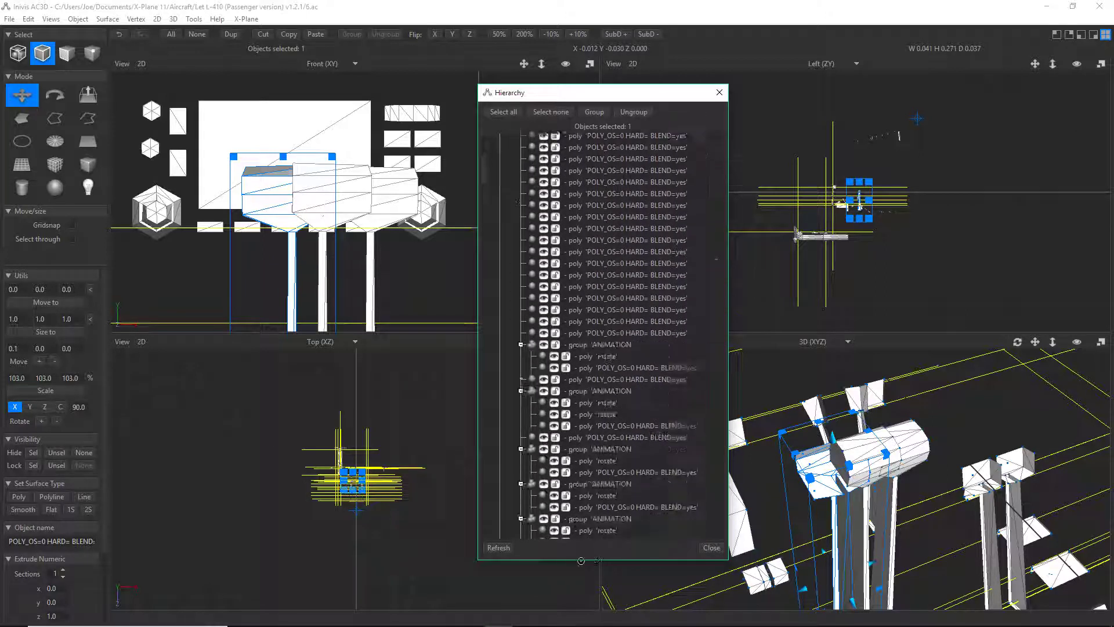
scroll(592, 560, down, 15)
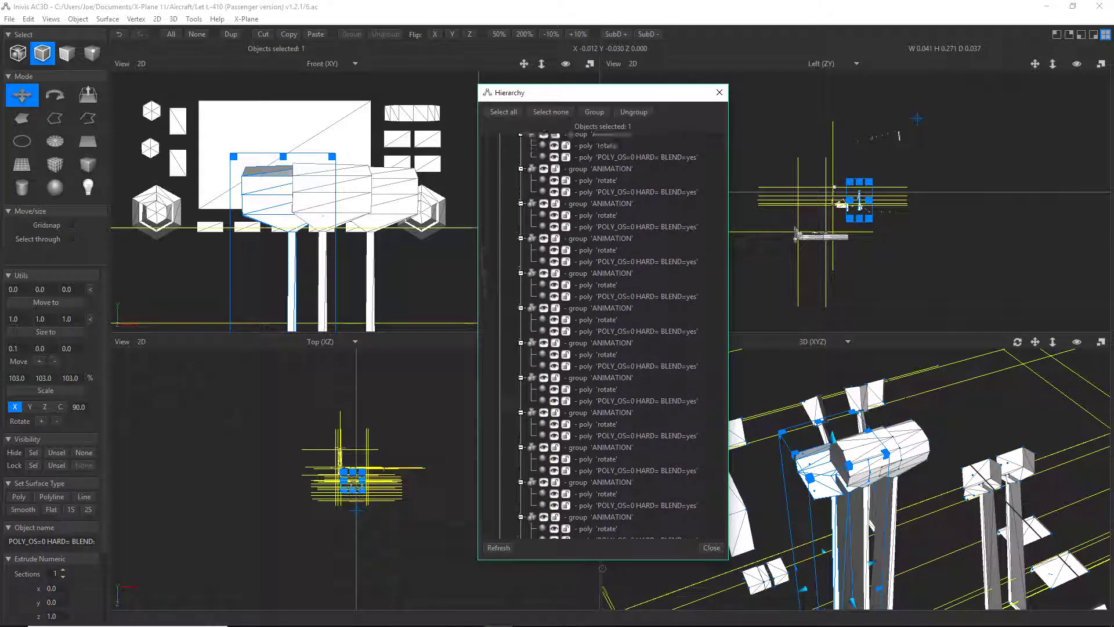
scroll(590, 567, down, 5)
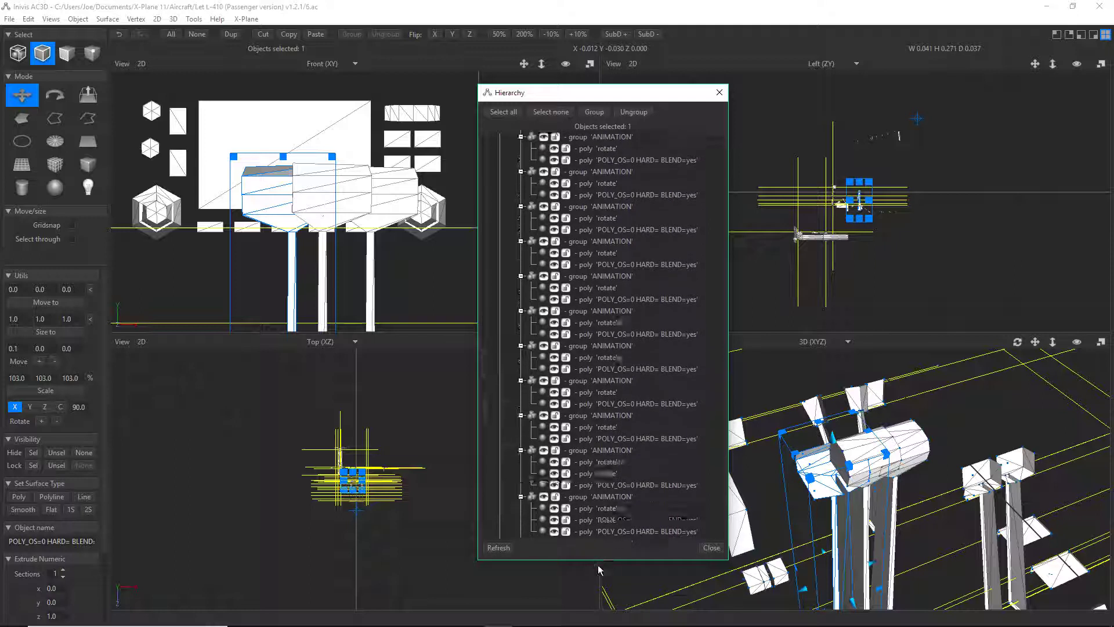
scroll(610, 177, down, 5)
scroll(607, 284, up, 5)
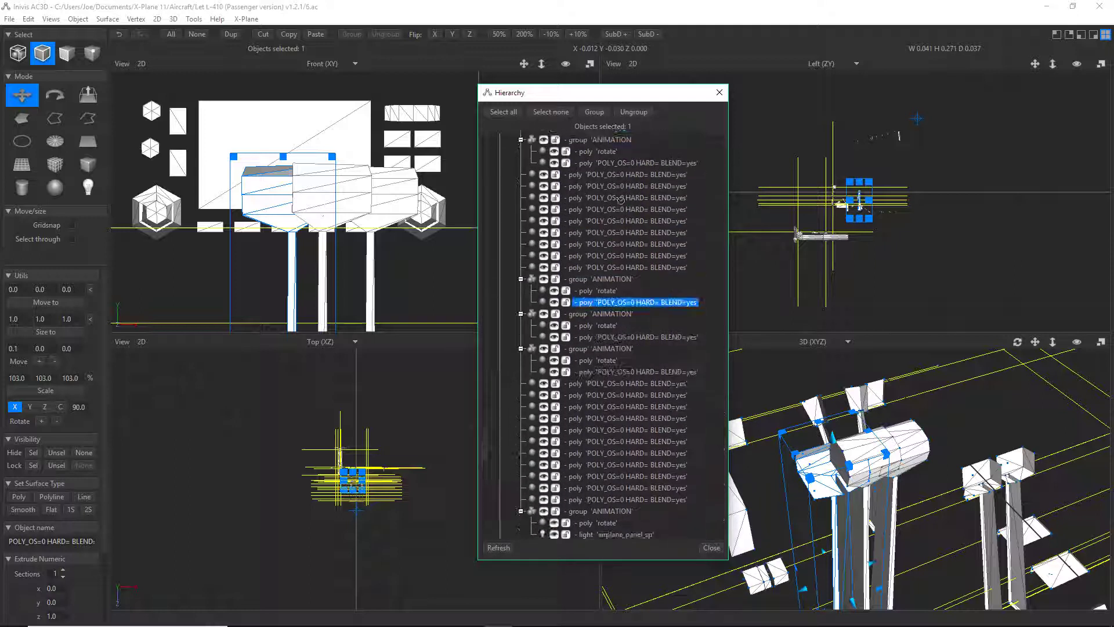
drag(606, 302, 607, 303)
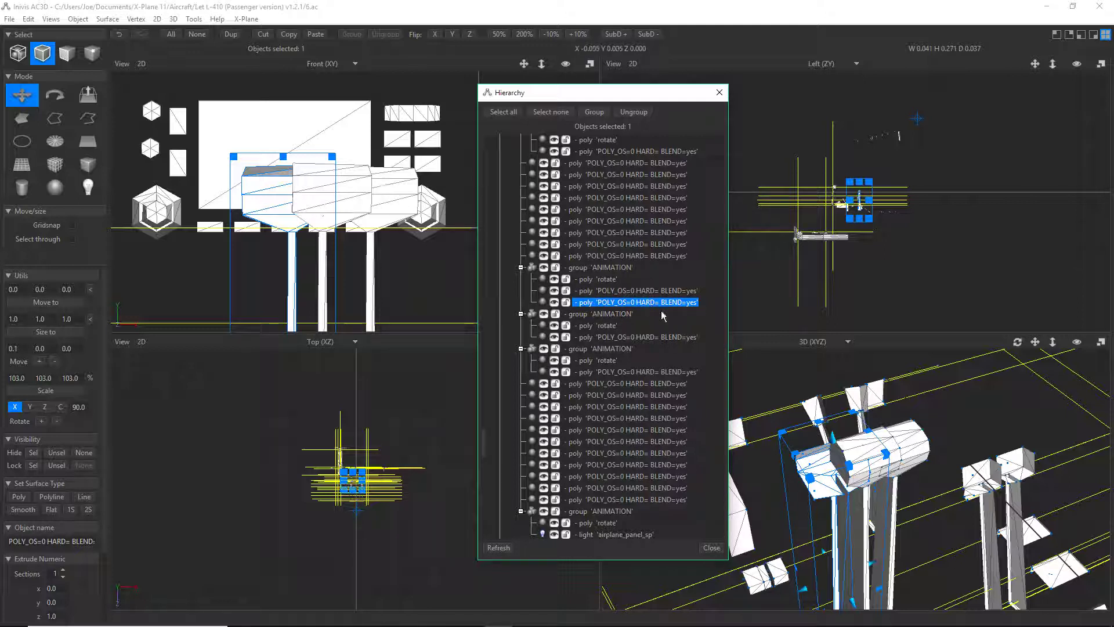
Open the X-Plane object properties and compare the manipulator settings of the left and right throttle levers.
click(246, 19)
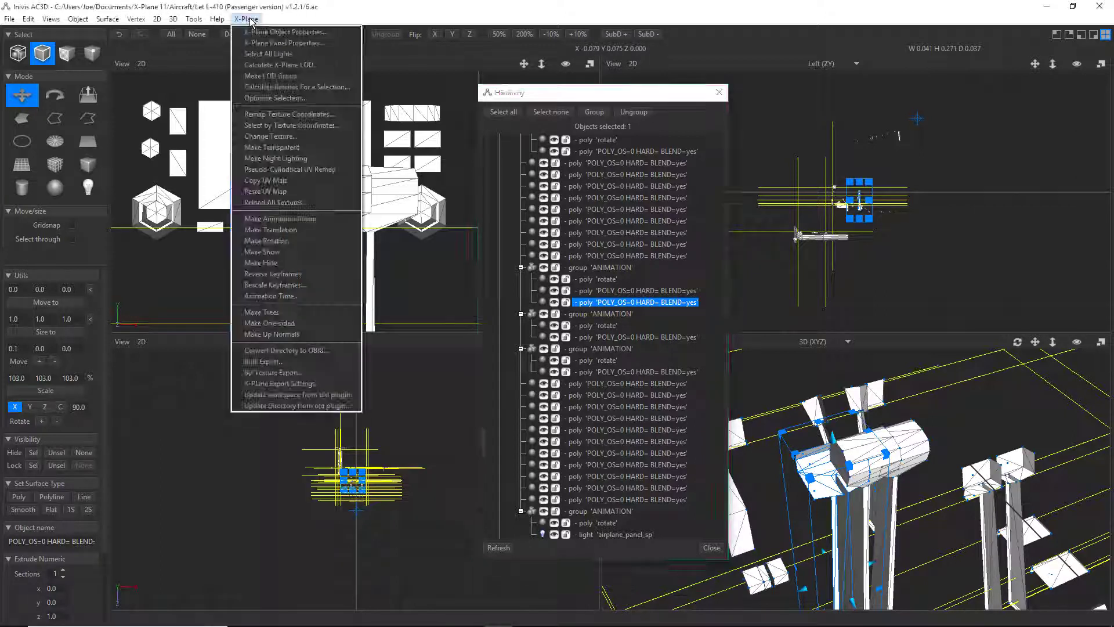
click(259, 36)
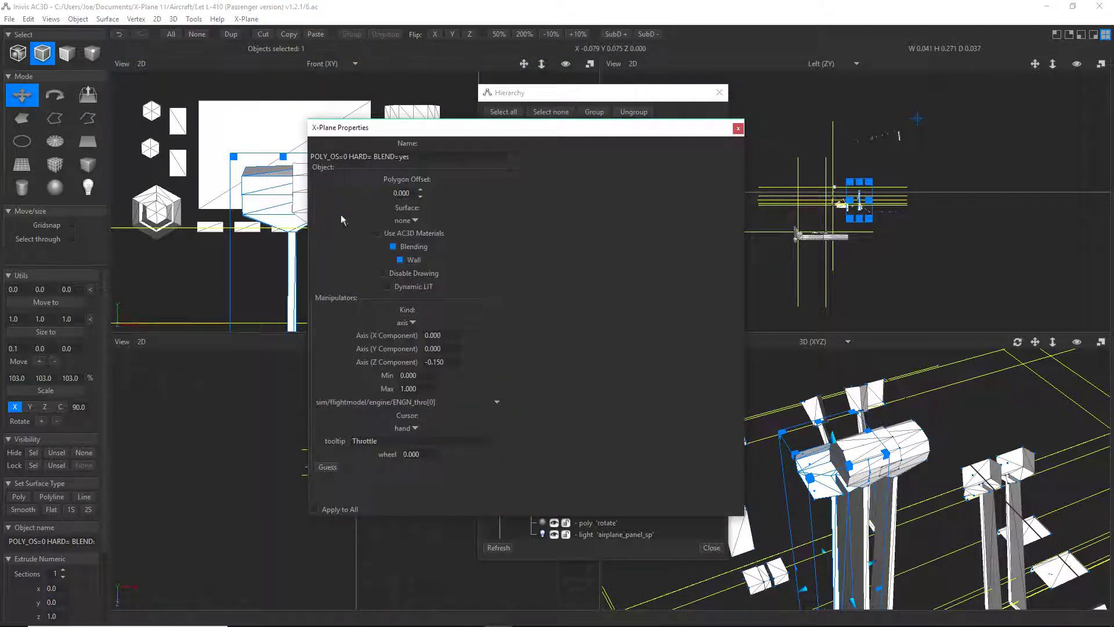
drag(416, 127, 664, 91)
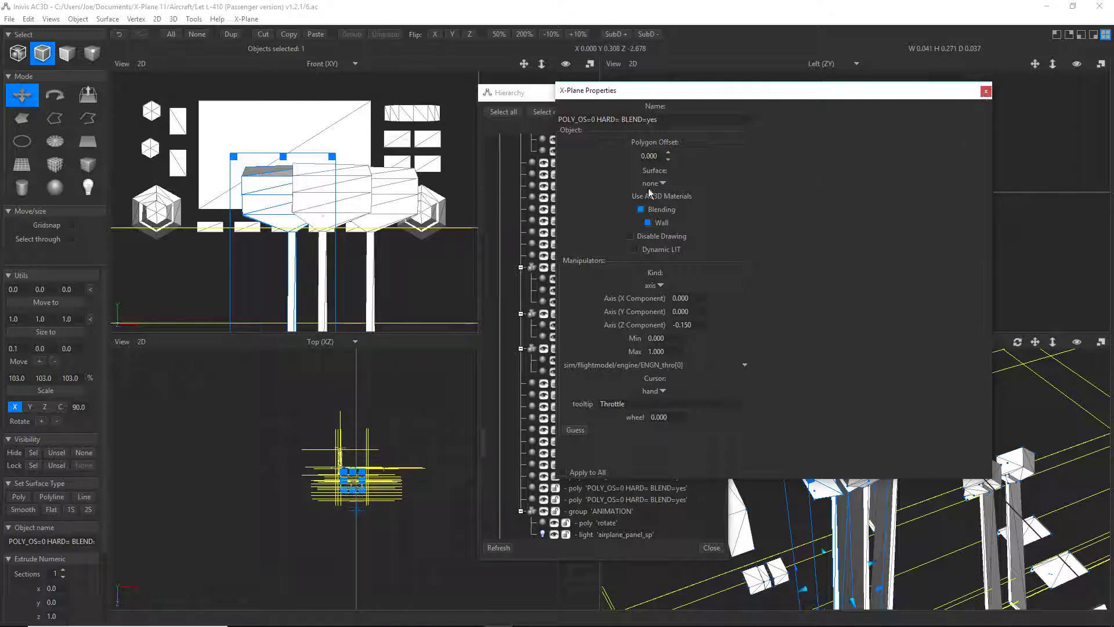
click(401, 210)
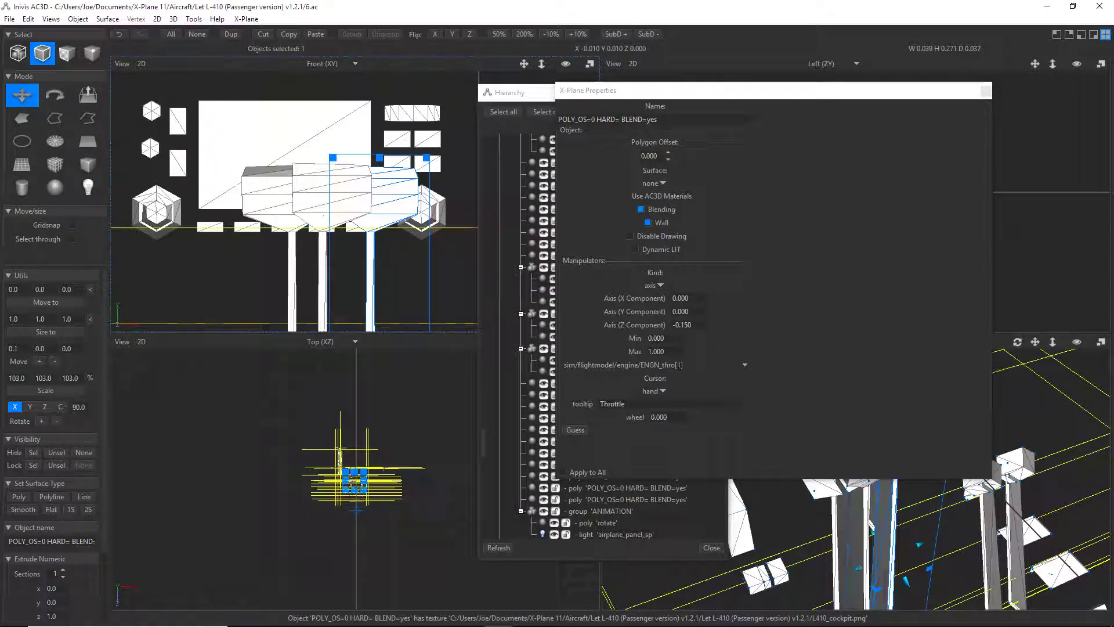
click(308, 186)
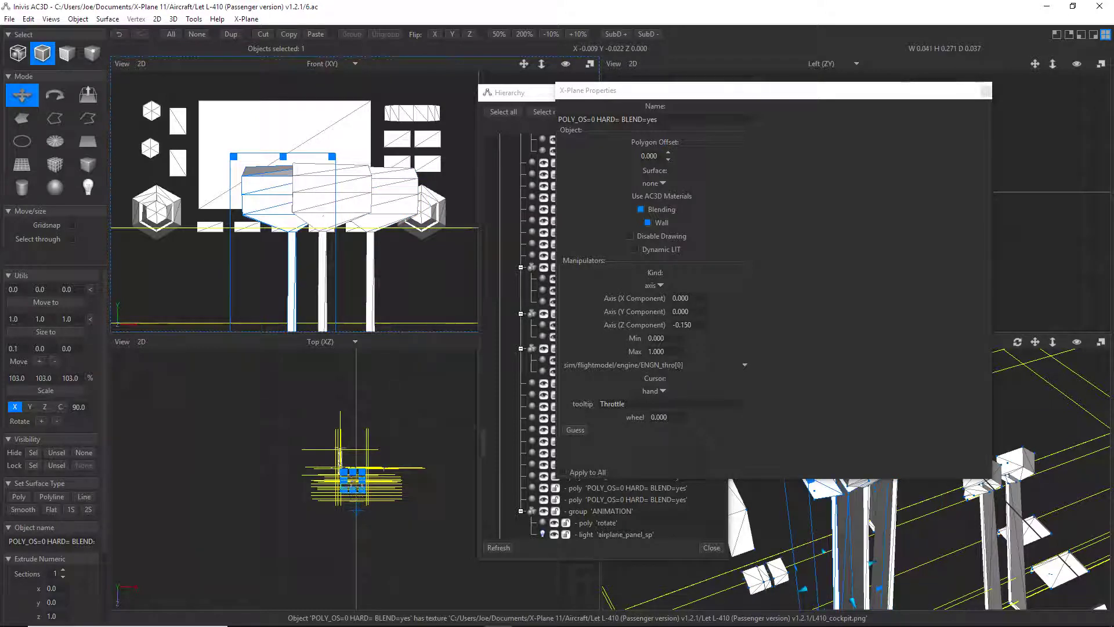
Try setting the left throttle lever's manipulator dataref to sim/flightmodel/engine/ENGN_thro_all, and undo the last action.
drag(685, 365, 675, 365)
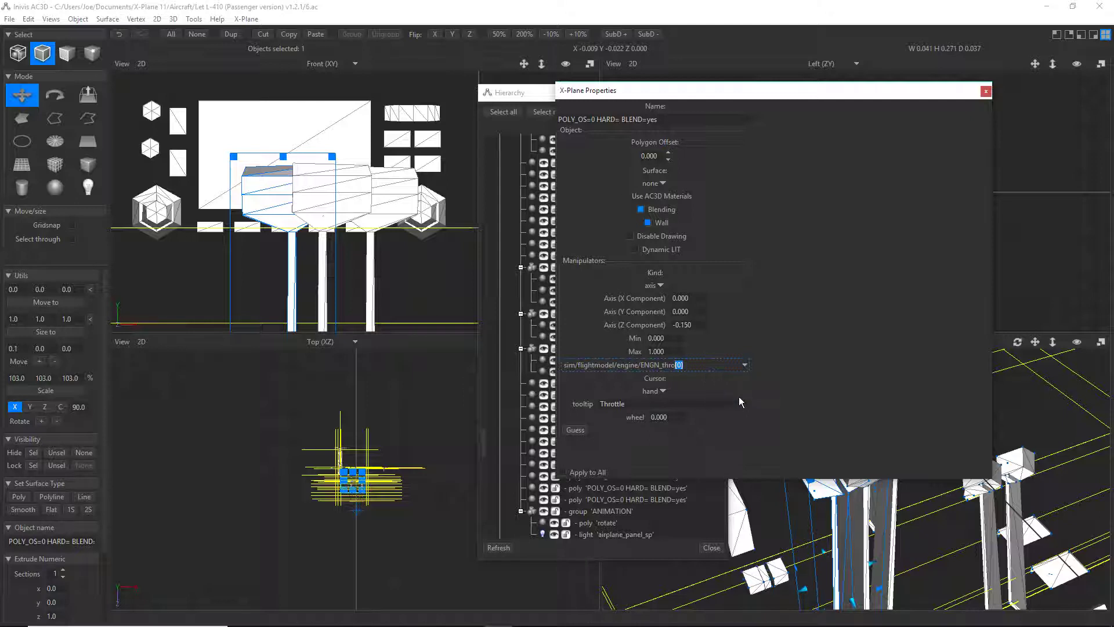
text(_all)
drag(764, 99, 744, 93)
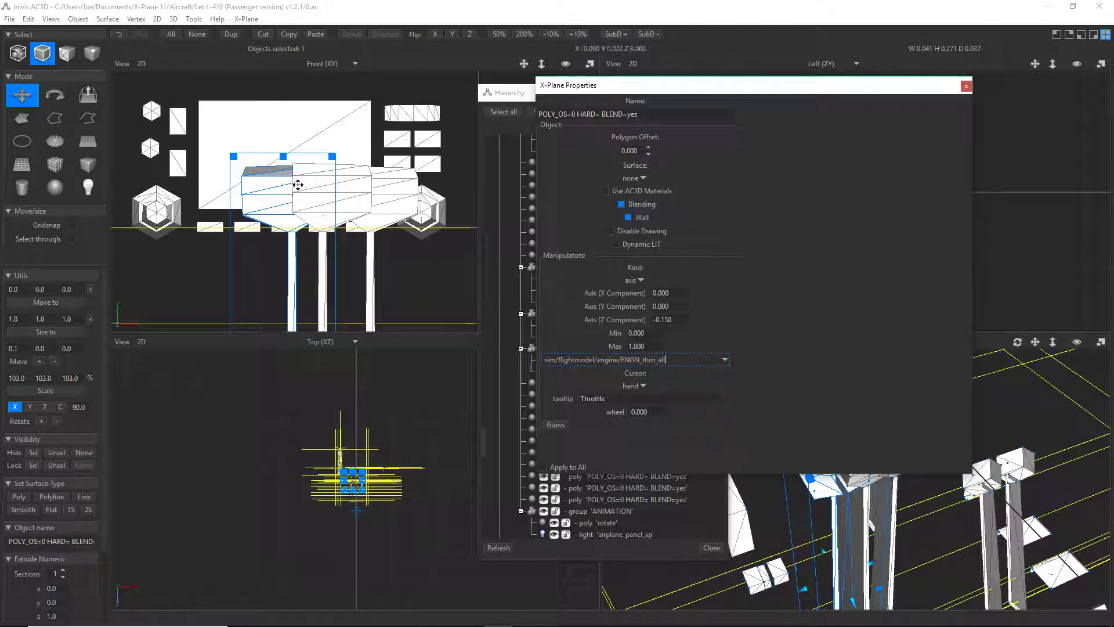
key(ctrl+z)
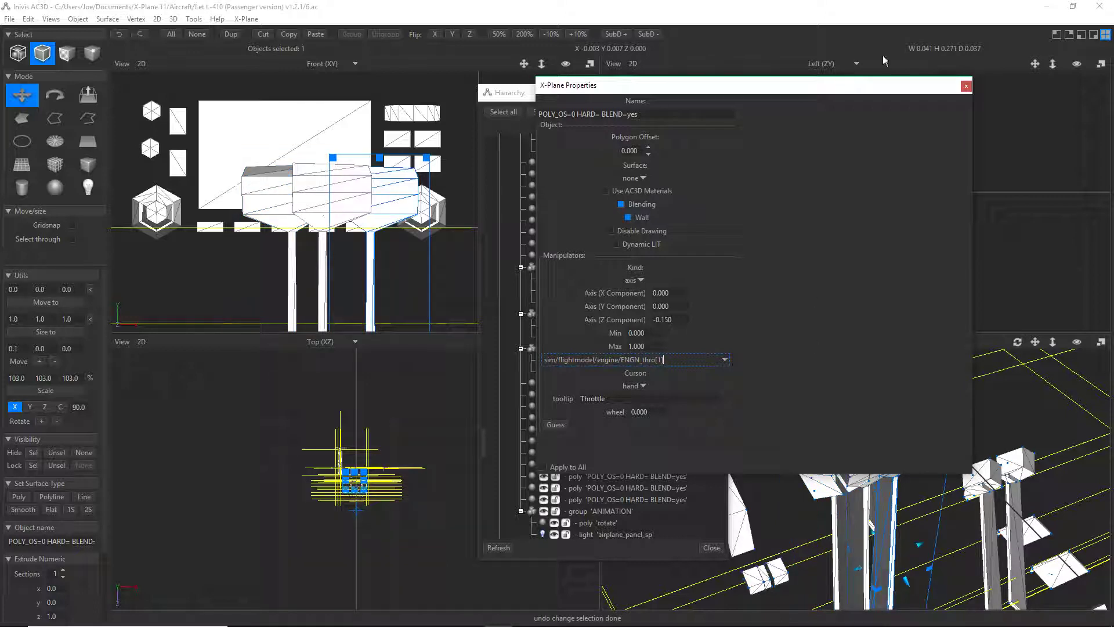
Select the middle throttle lever and set its manipulator dataref to sim/flightmodel/engine/ENGN_thro_all.
click(316, 193)
click(339, 183)
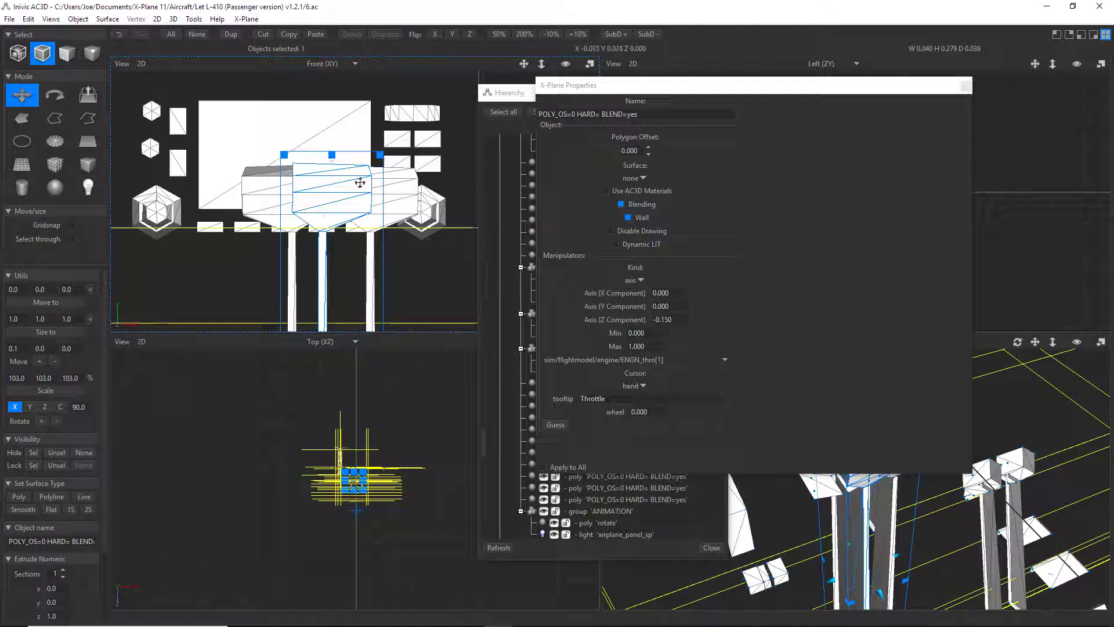
drag(667, 364, 657, 365)
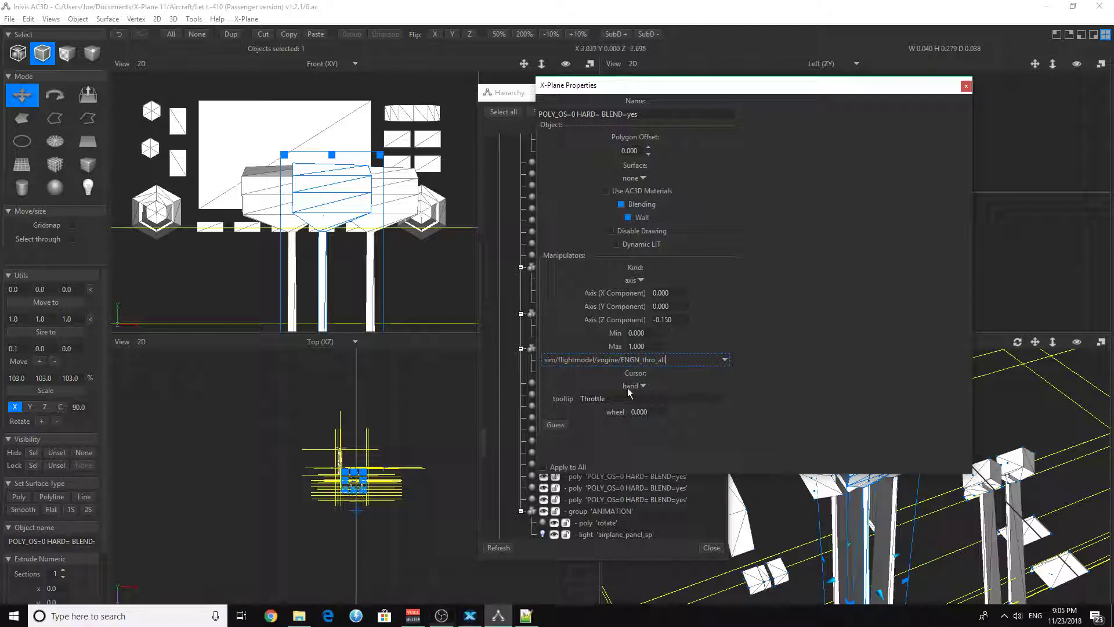
Switch to File Explorer and open DO228_cockpit.obj from the Carenado DO228_XP11_v1.2 aircraft folder in Notepad++.
click(301, 615)
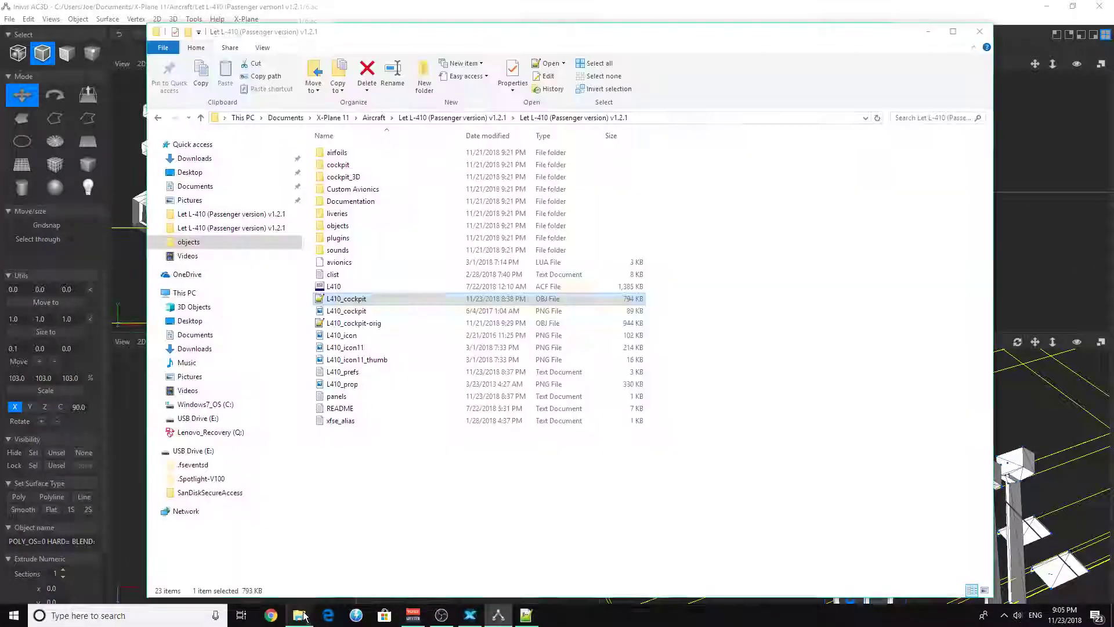
click(374, 118)
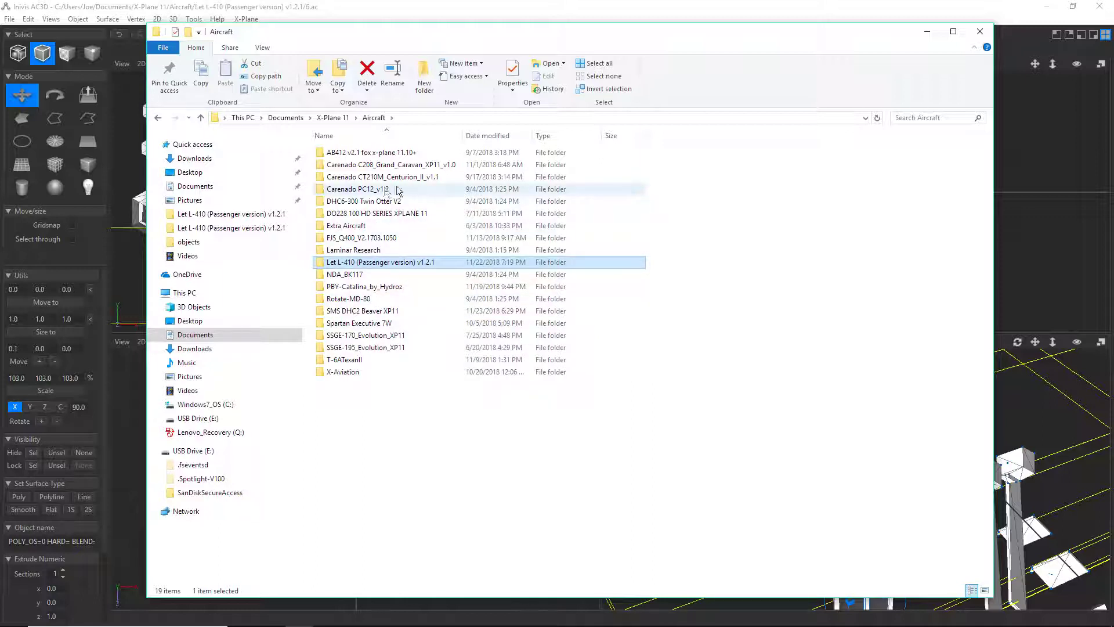
double_click(419, 214)
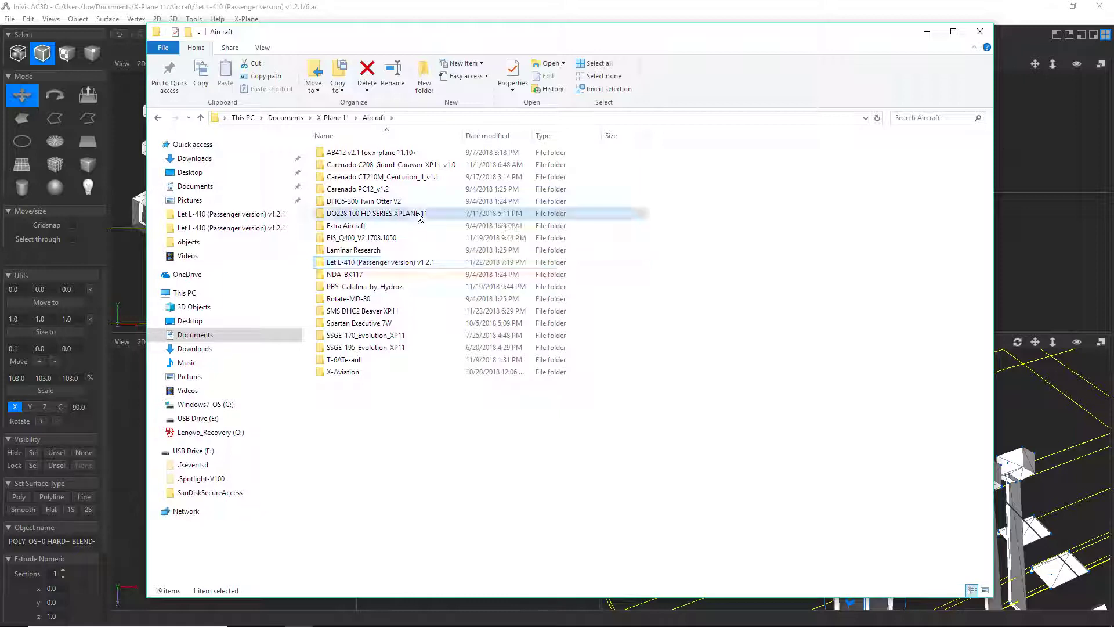
double_click(392, 153)
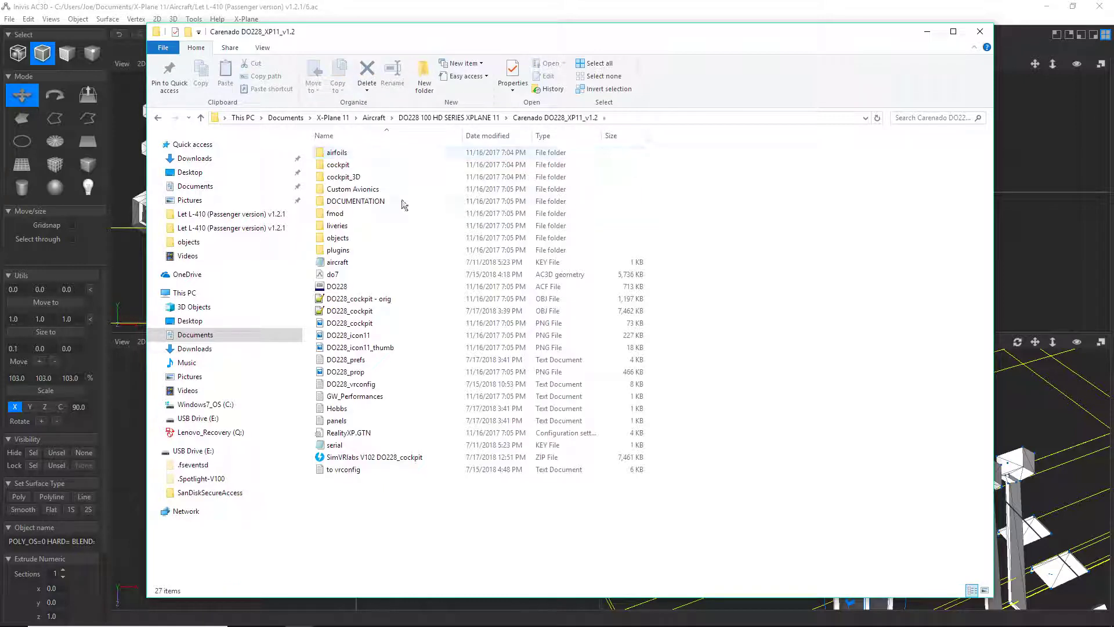
double_click(394, 312)
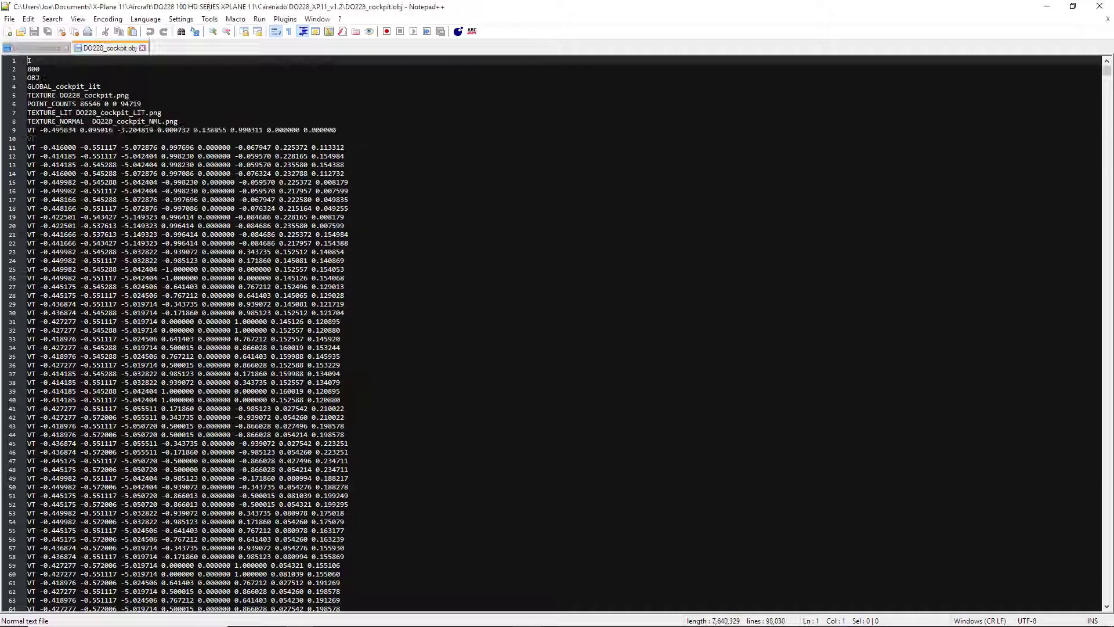
Search the file for "thro" and copy the dataref sim/cockpit2/engine/actuators/throttle_ratio[1] from the throttle manipulator line.
click(51, 19)
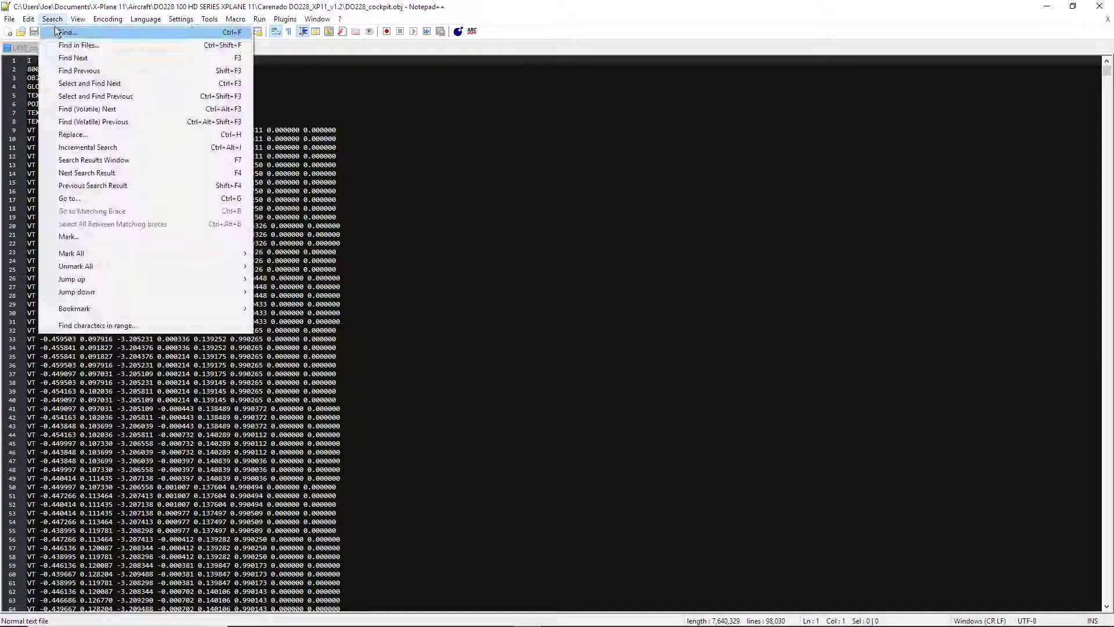
click(63, 30)
text(thro)
key(Return)
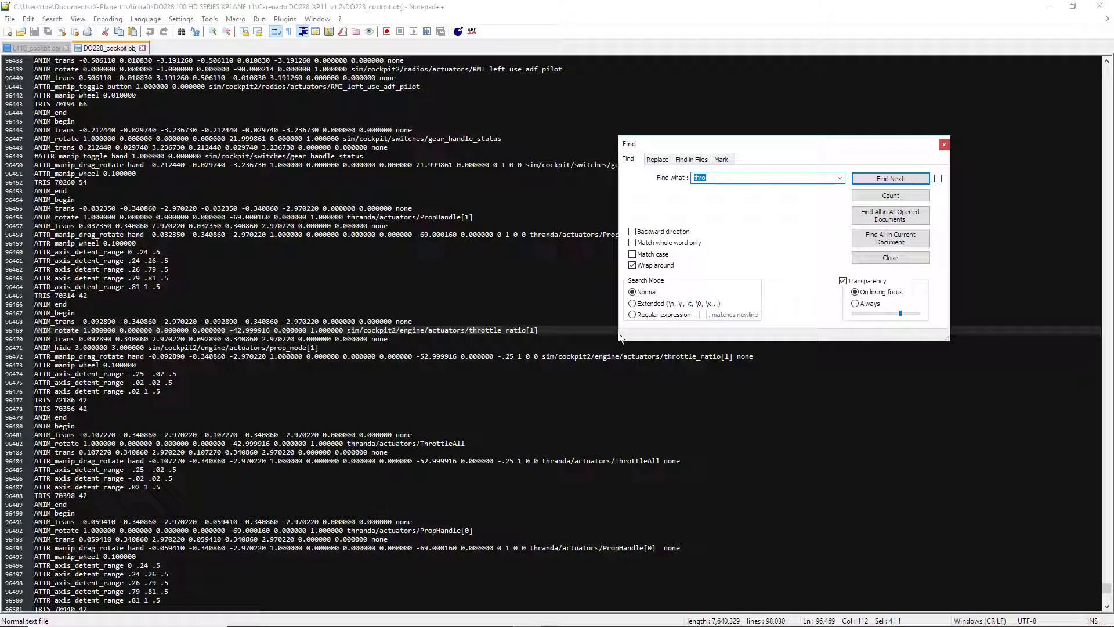
drag(744, 149, 861, 408)
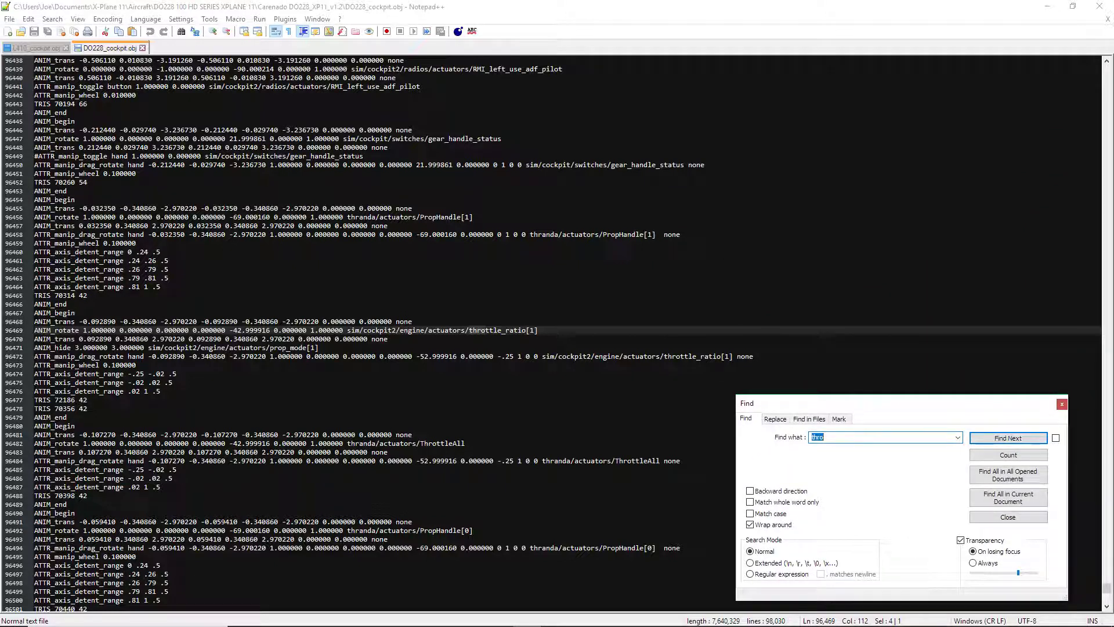
drag(733, 357, 543, 357)
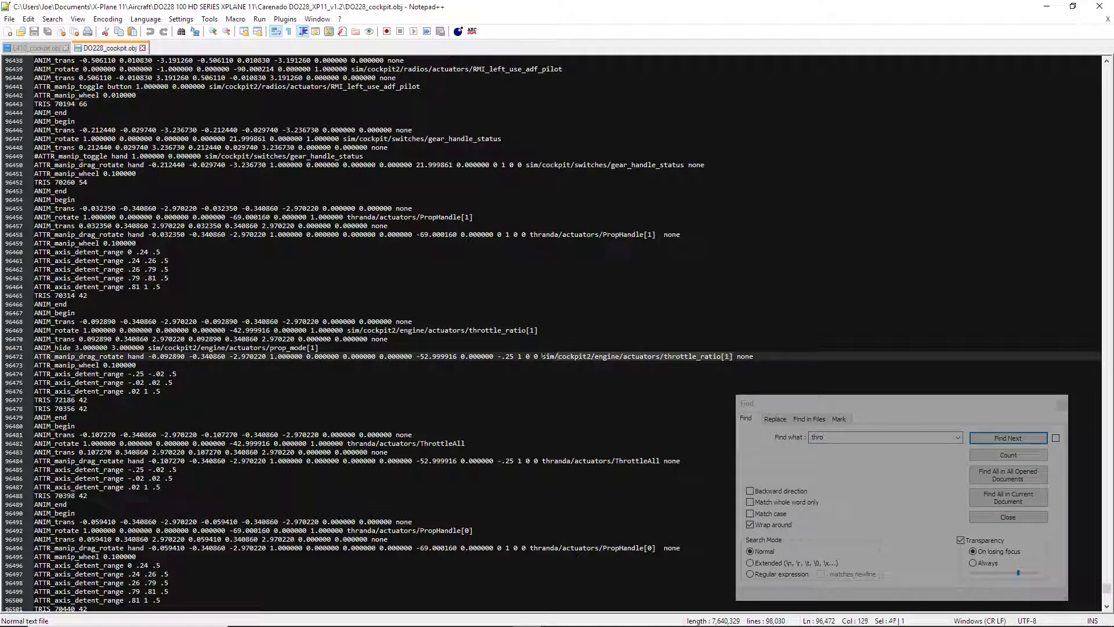
right_click(561, 355)
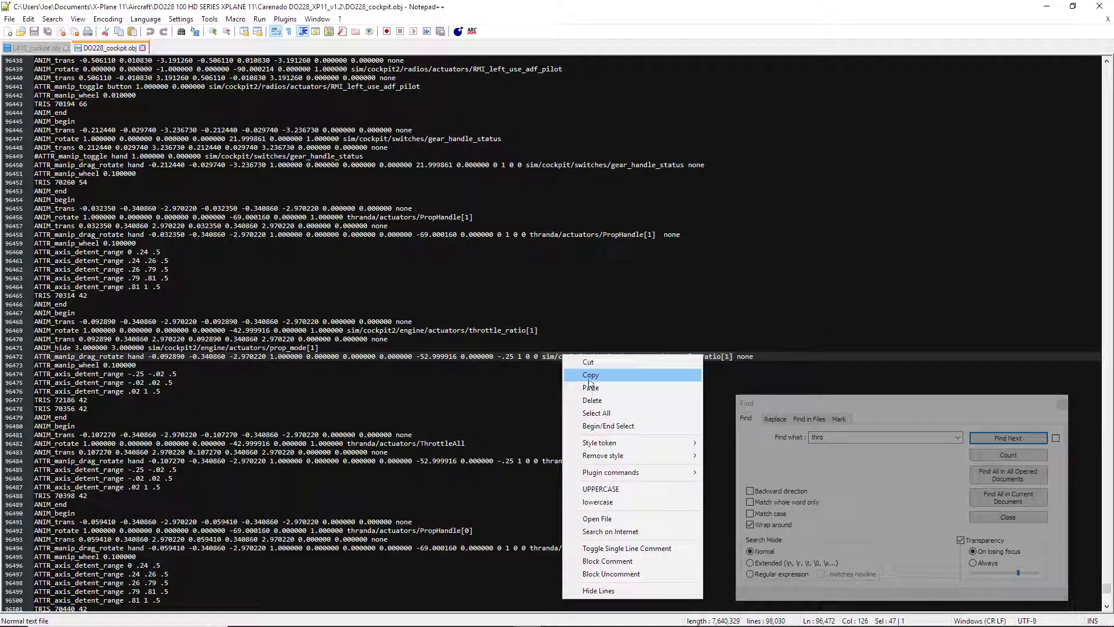
click(590, 375)
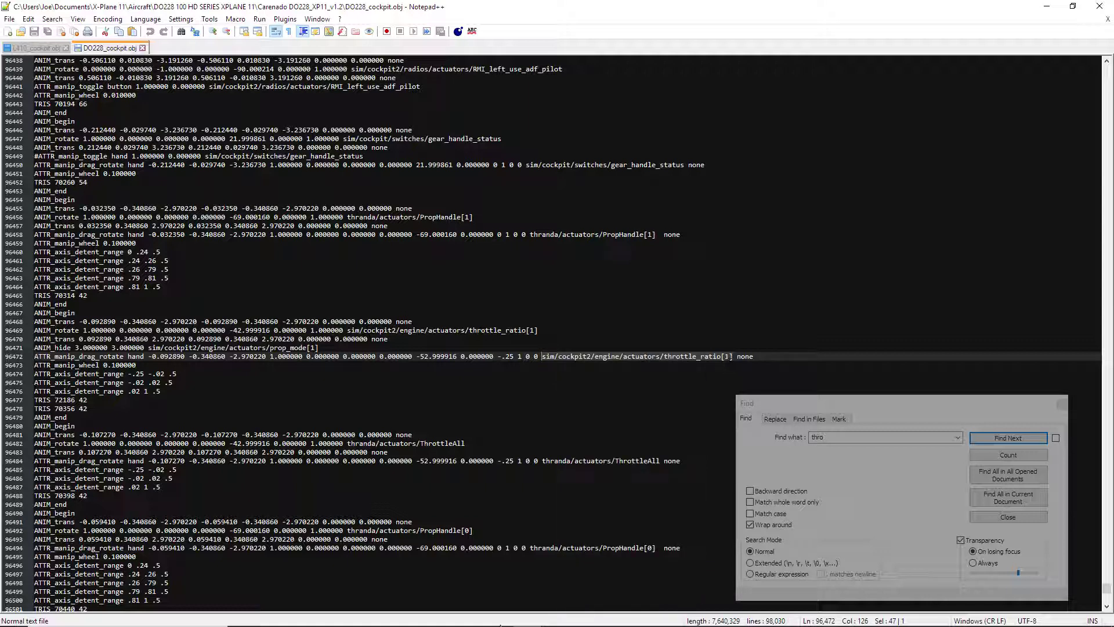
Return to AC3D, set the middle lever's manipulator dataref to sim/cockpit2/engine/actuators/throttle_ratio_all, and close the properties.
click(496, 615)
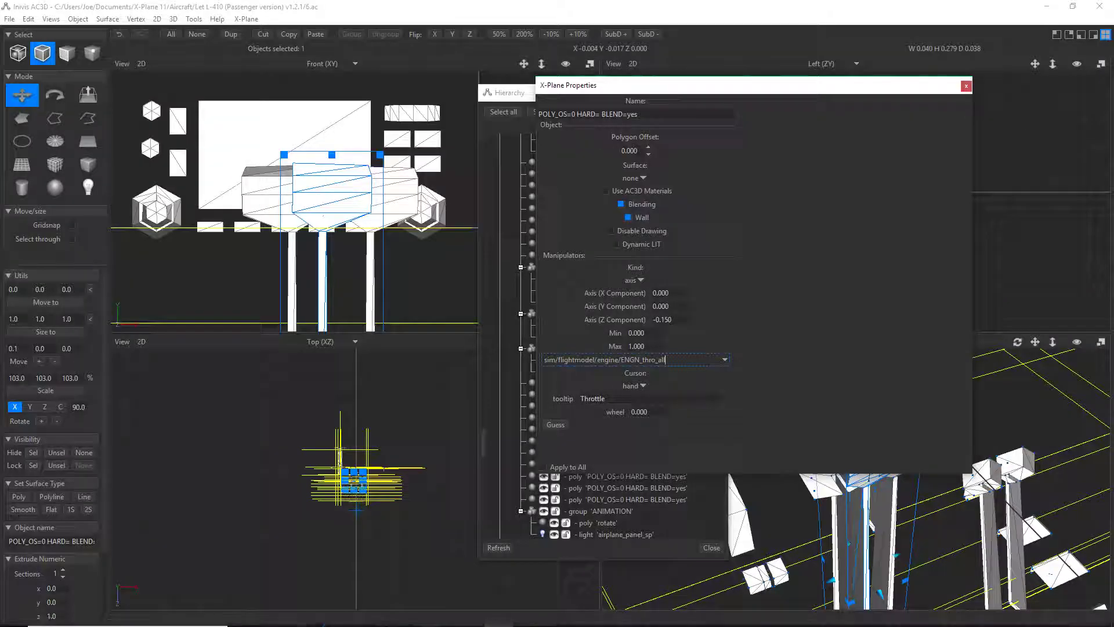
drag(675, 360, 524, 357)
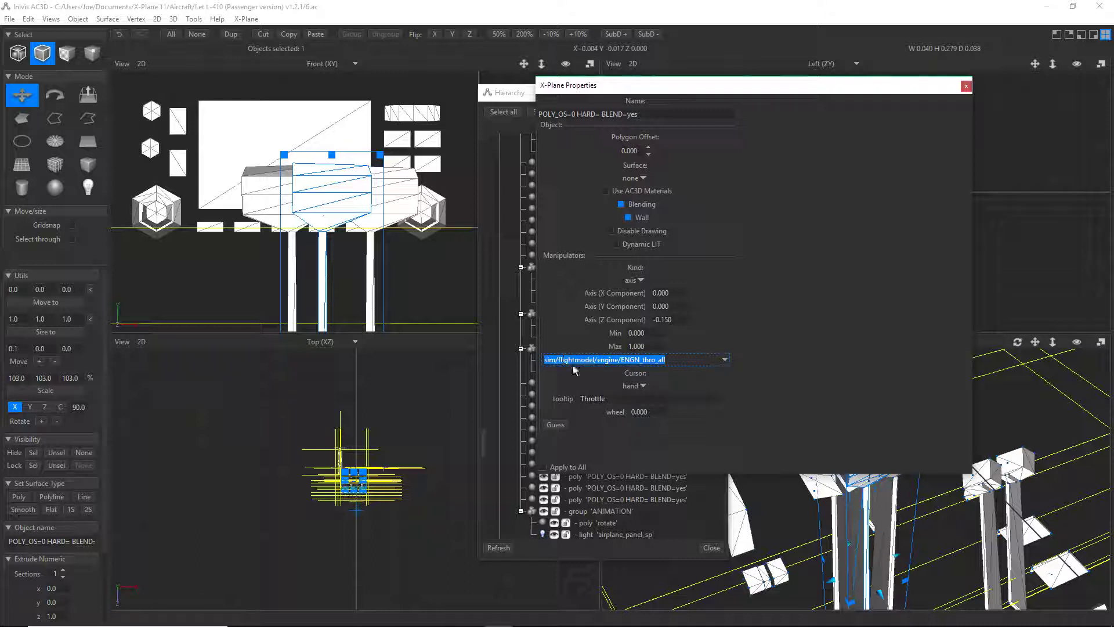
key(ctrl+v)
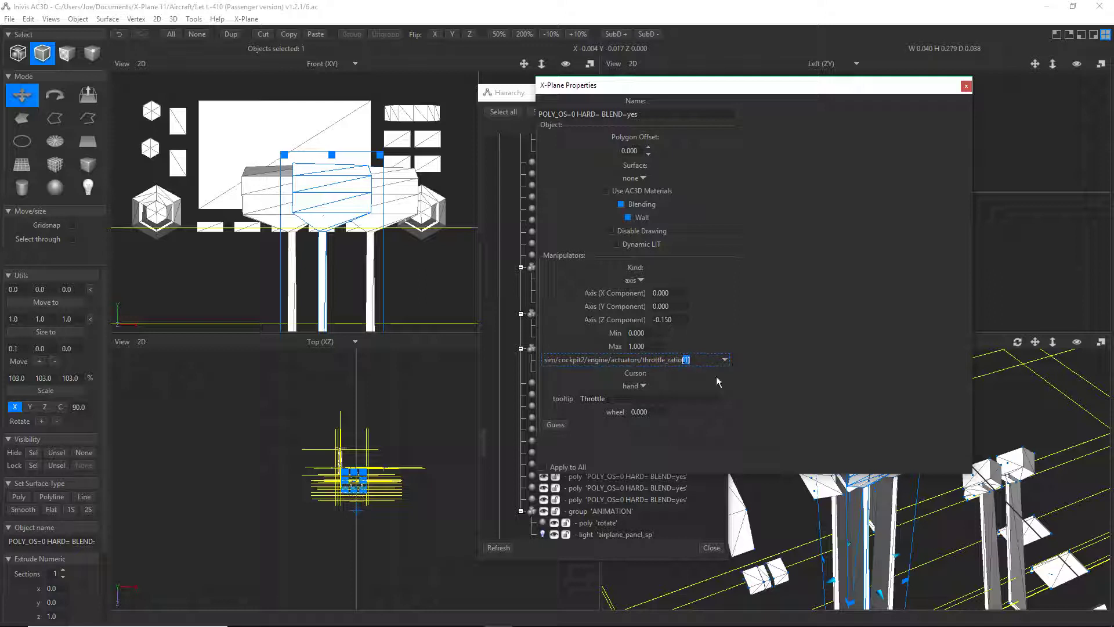
text(_all)
click(966, 86)
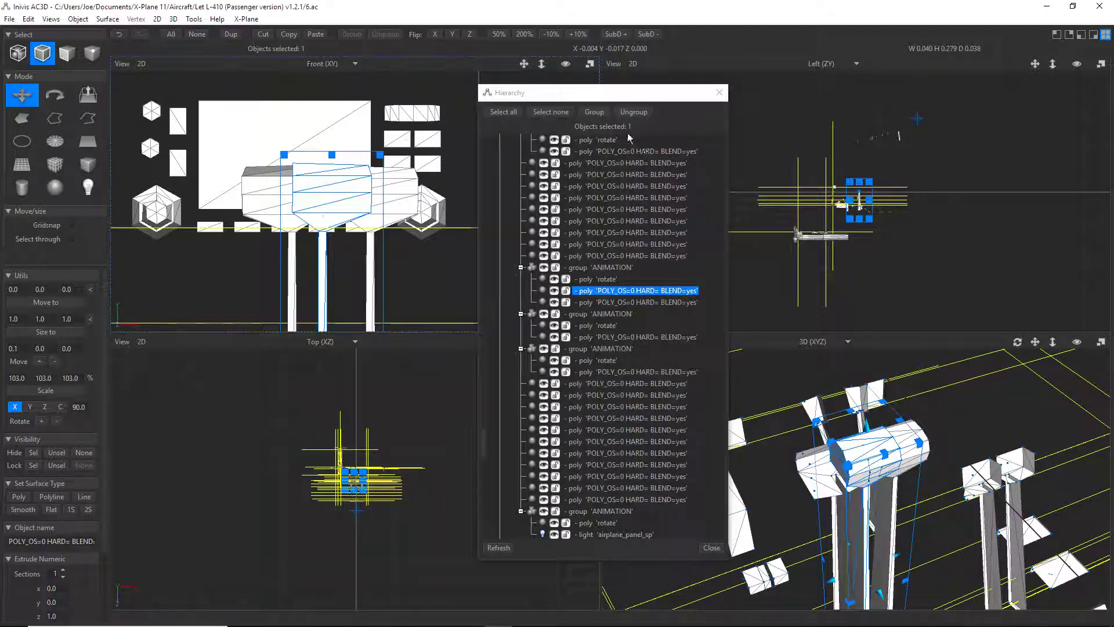
Clear the selection, unhide the MiddleConsole.obj group in the hierarchy, and delete the whole group.
click(28, 19)
click(39, 123)
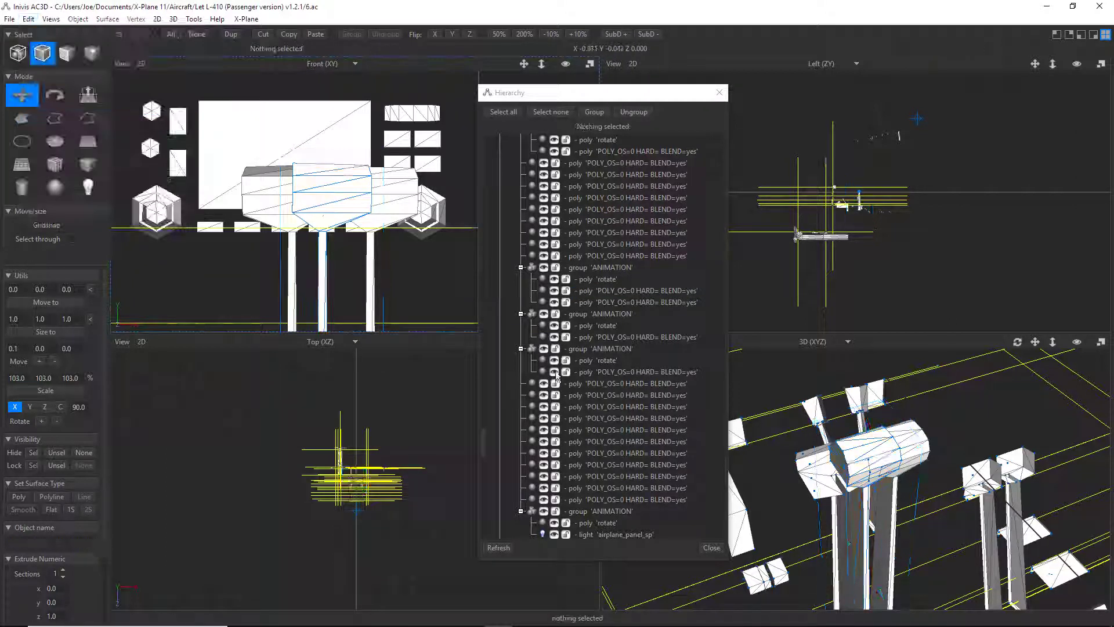
mouse_move(486, 444)
mouse_down()
mouse_move(476, 525)
mouse_move(479, 456)
mouse_up()
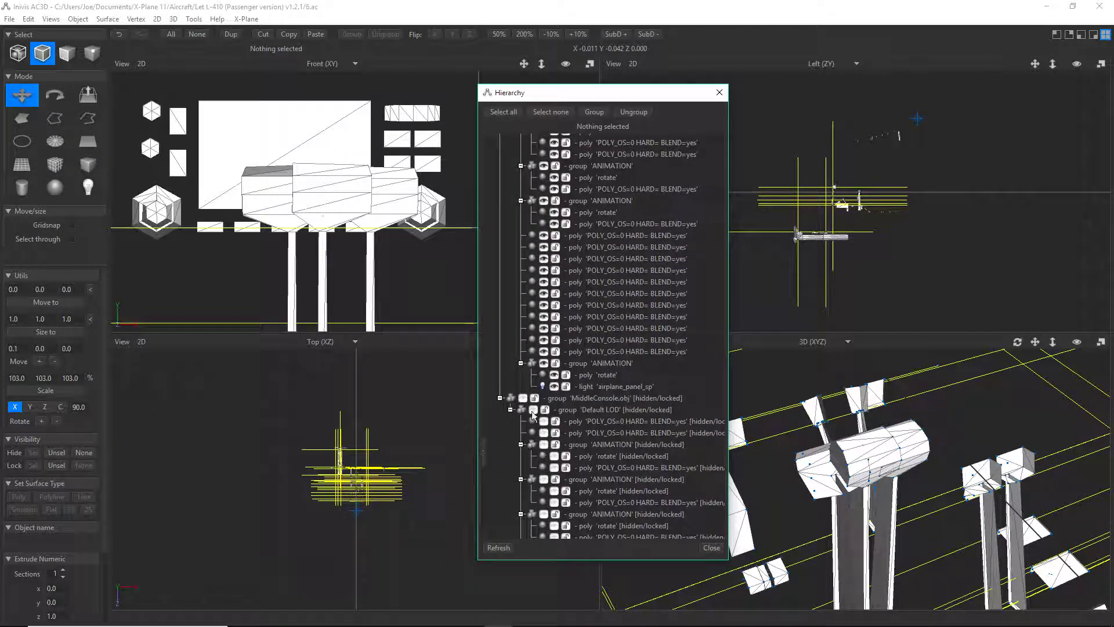
click(18, 53)
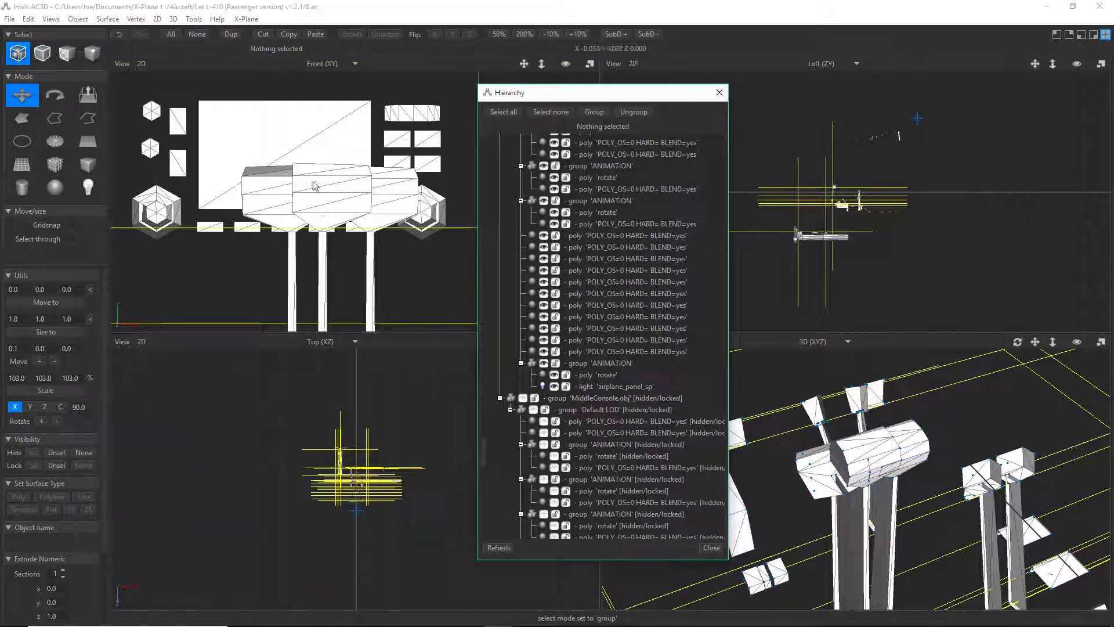
click(522, 399)
click(548, 399)
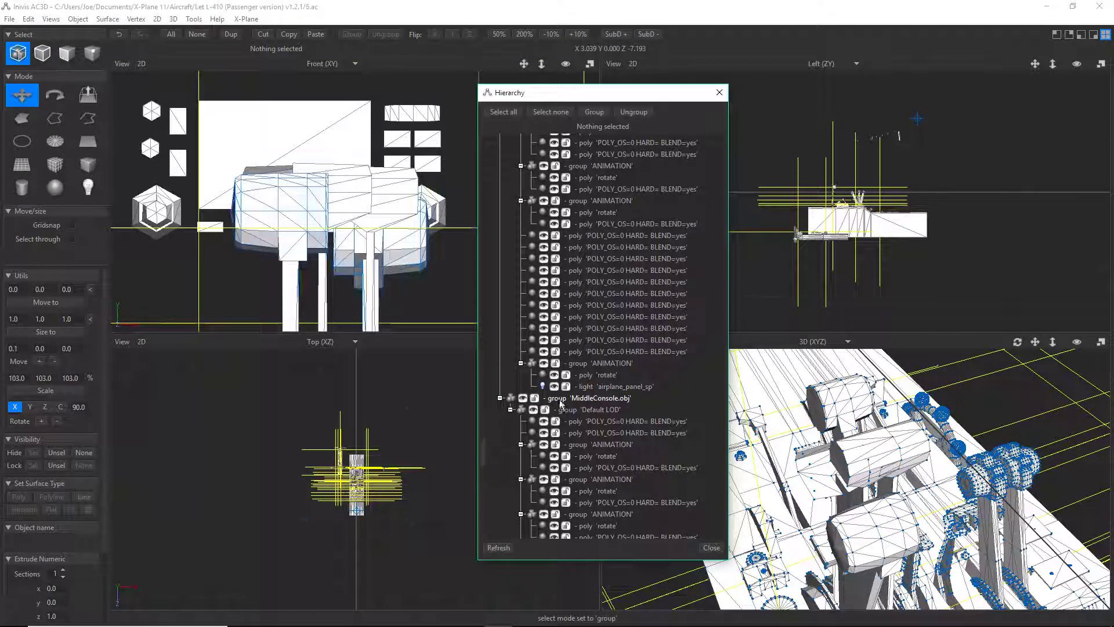
click(28, 19)
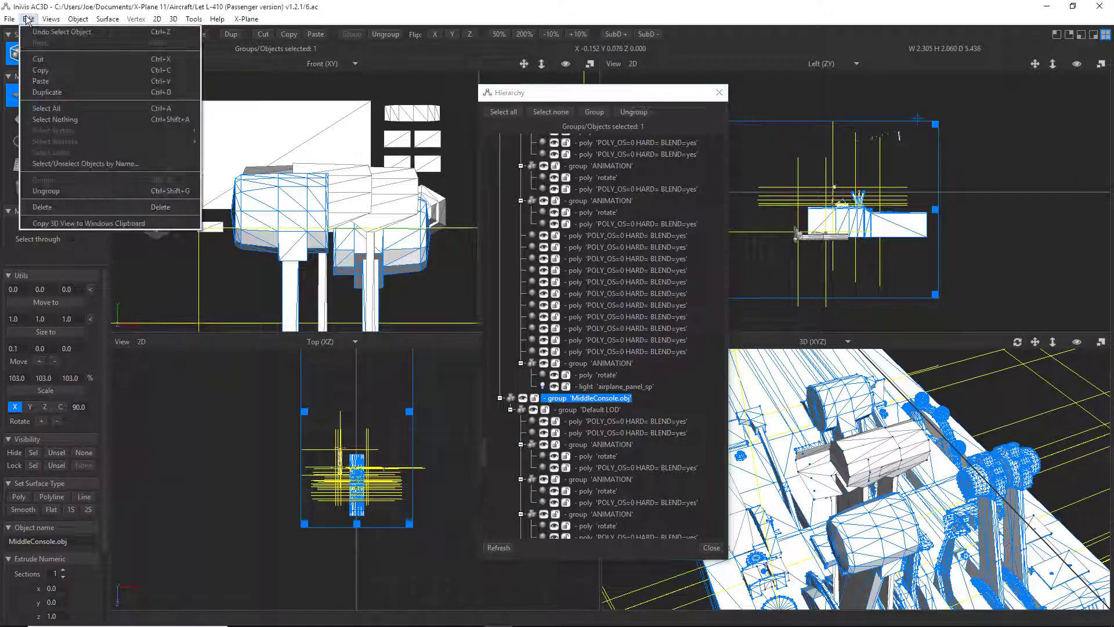
click(50, 207)
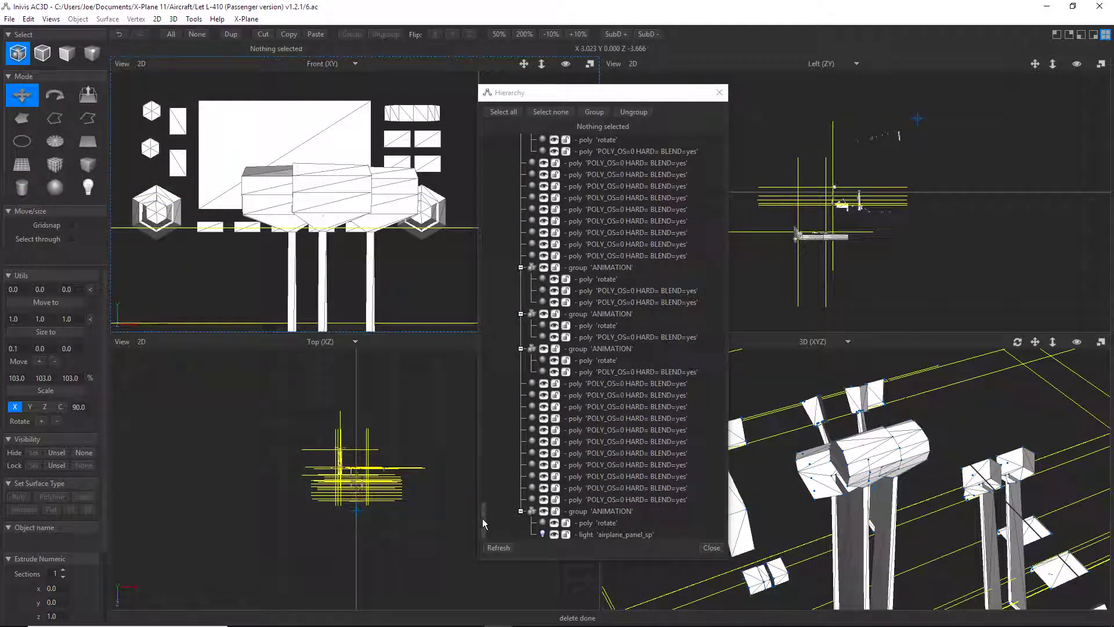
Save the model as a new version named 7 in the Let L-410 (Passenger version) v1.2.1 aircraft folder.
drag(483, 523, 484, 144)
click(9, 19)
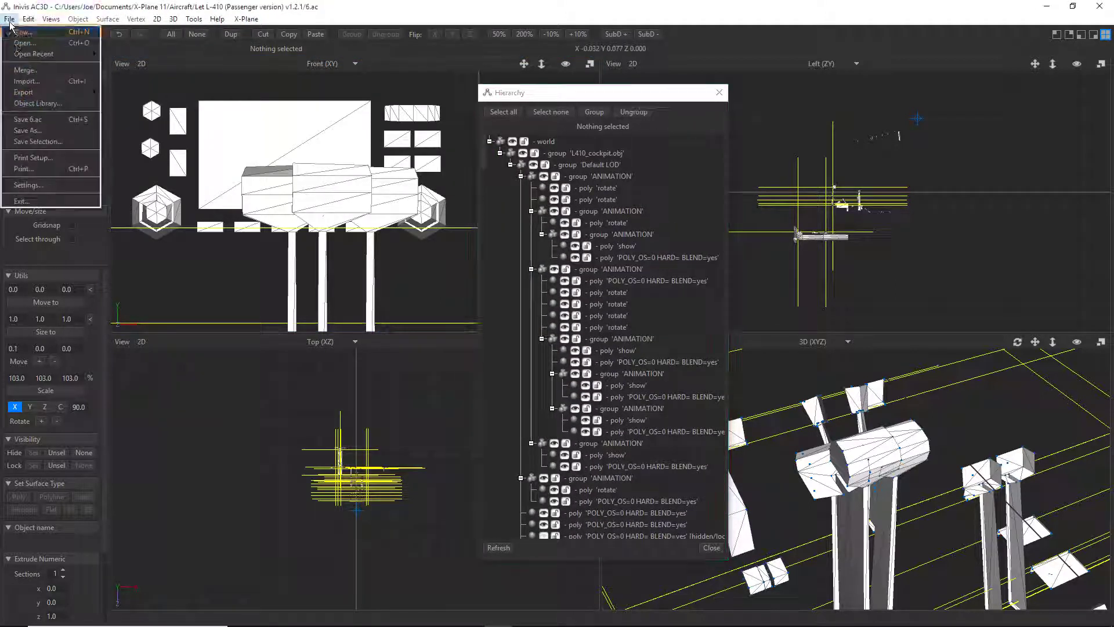
click(28, 130)
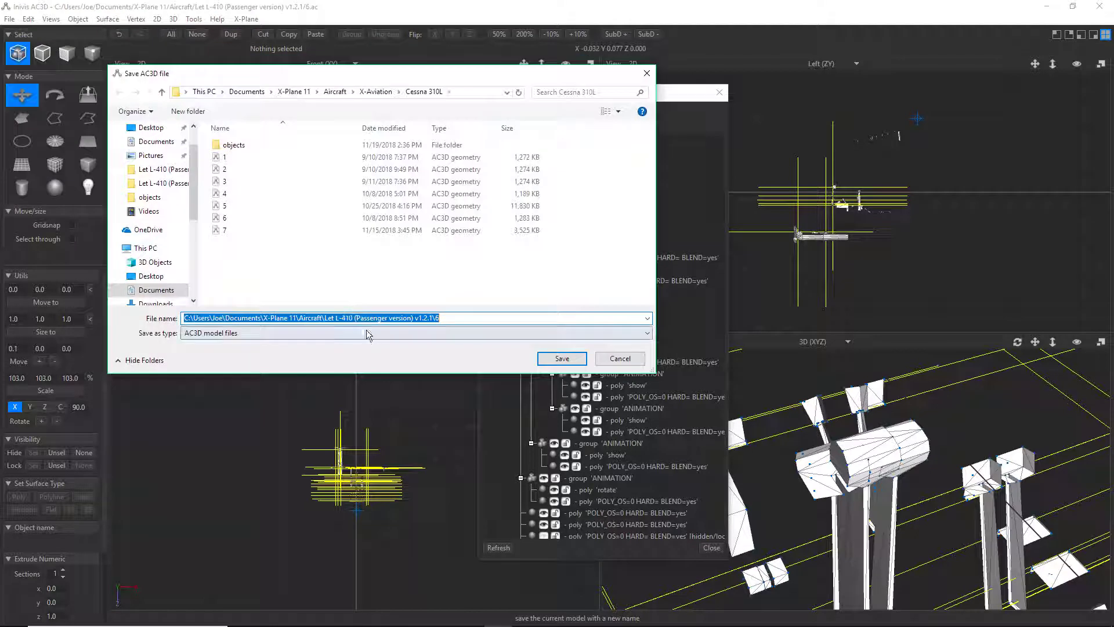
click(335, 91)
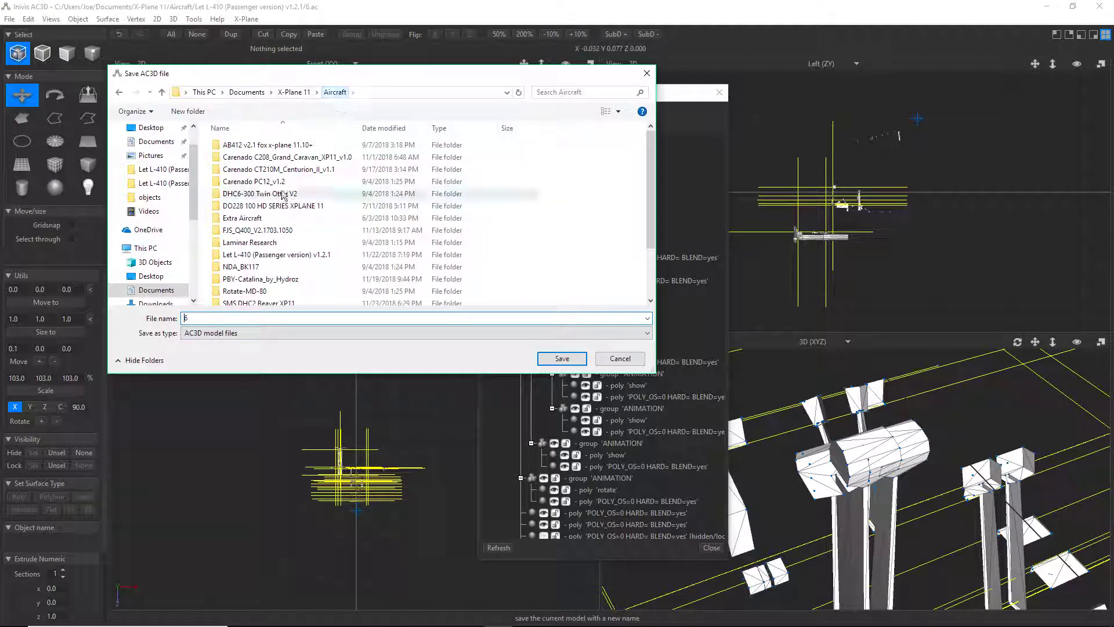
double_click(262, 254)
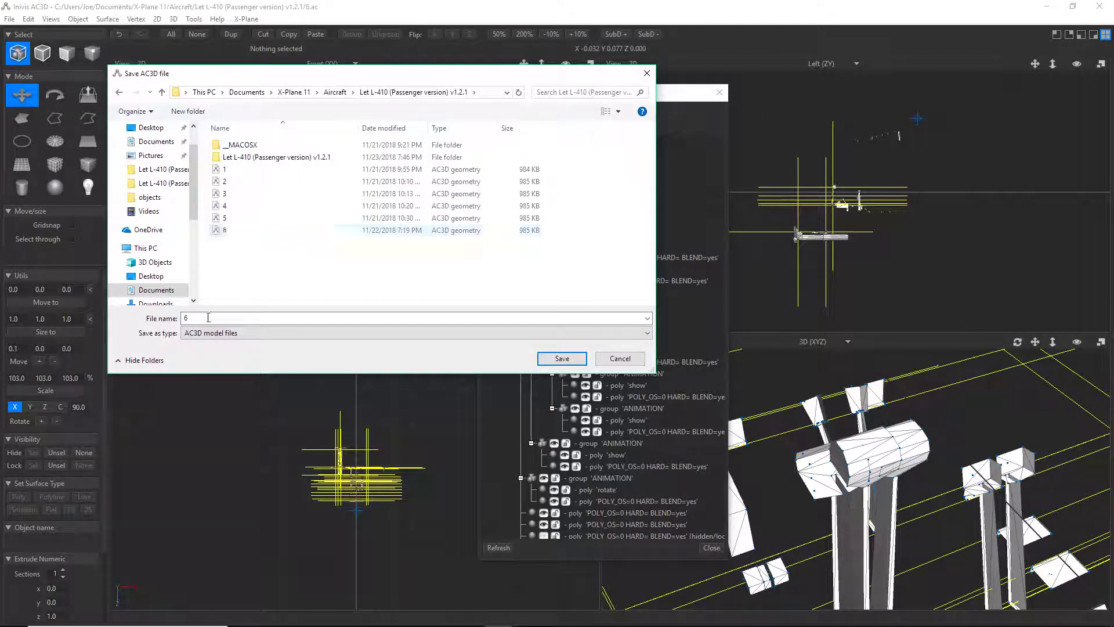
text(7)
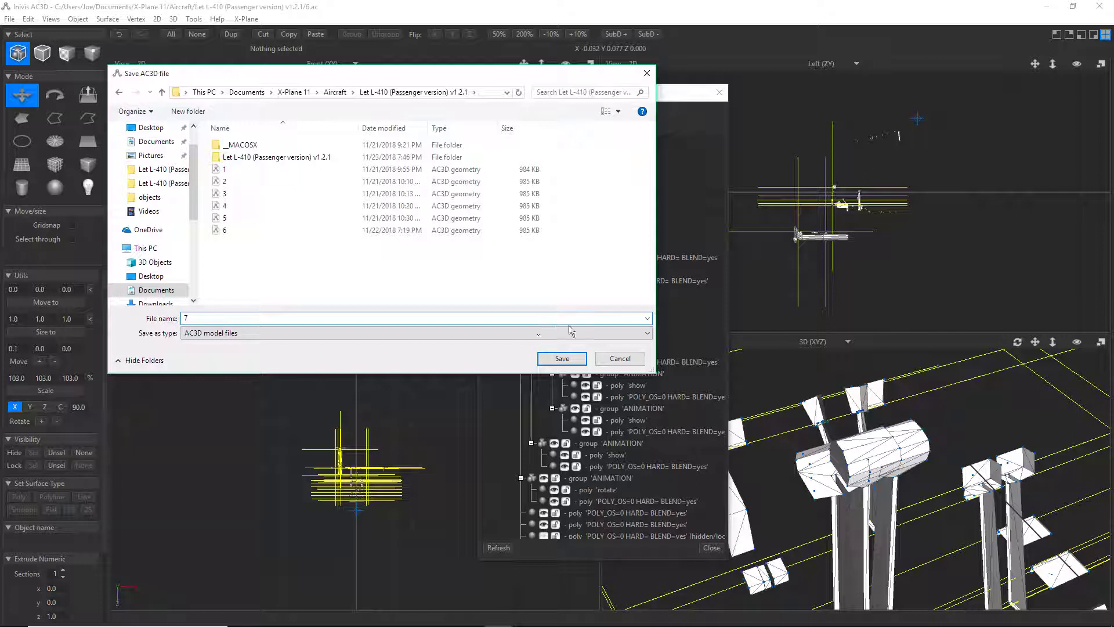
click(562, 358)
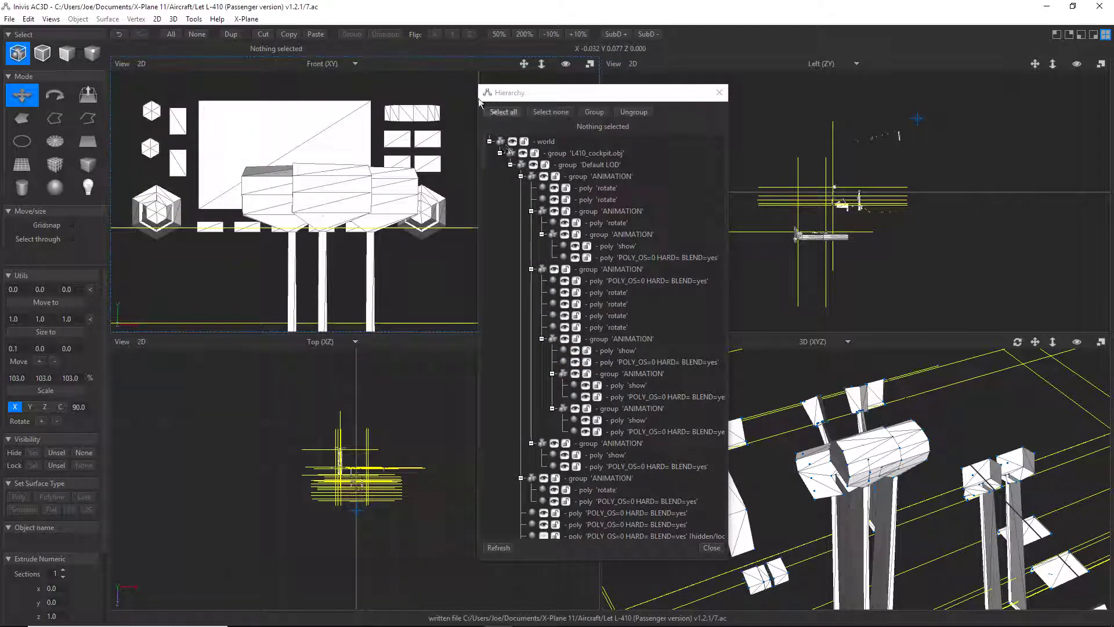
Bulk export the X-Plane objects to the inner Let L-410 (Passenger version) v1.2.1 folder.
click(250, 19)
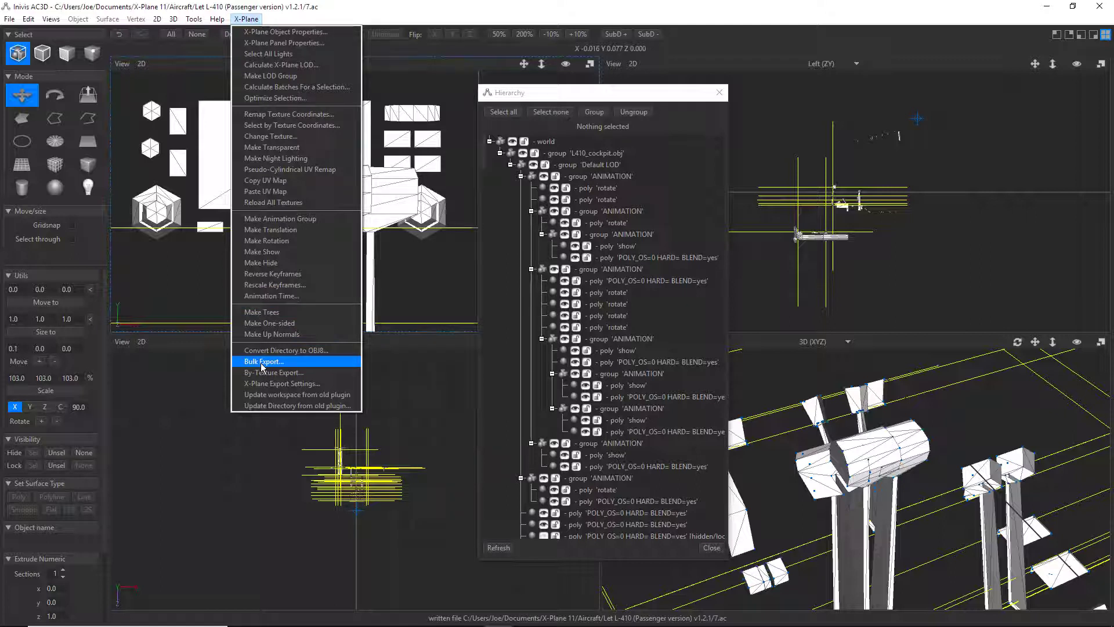
click(263, 362)
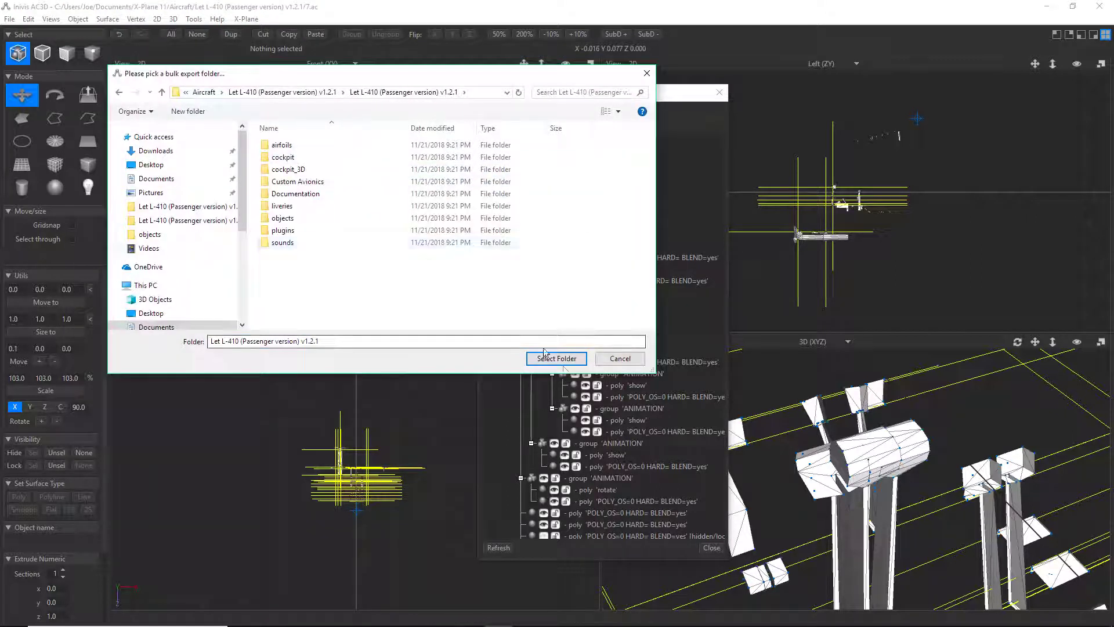
click(556, 358)
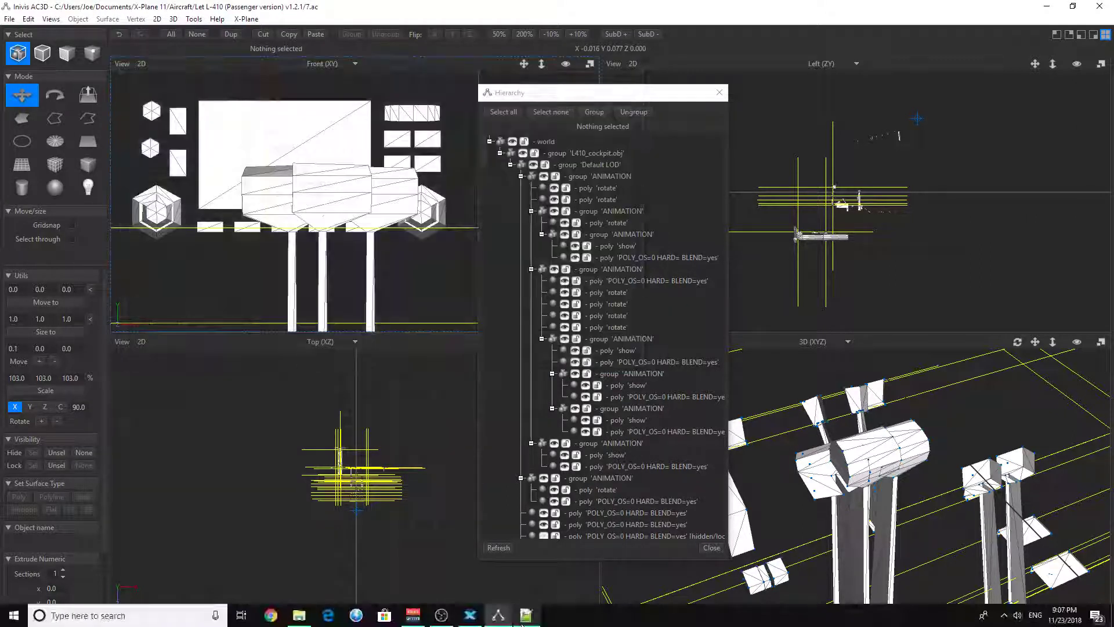
Switch to X-Plane, reload the current aircraft and art, and dismiss the aircraft package notice.
click(470, 616)
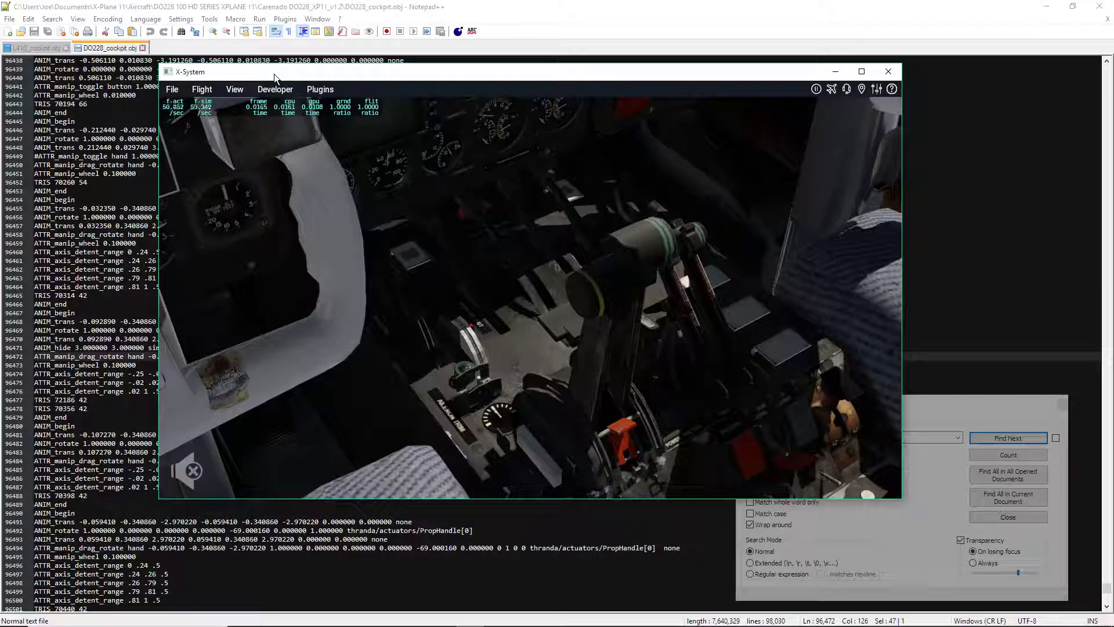
click(275, 88)
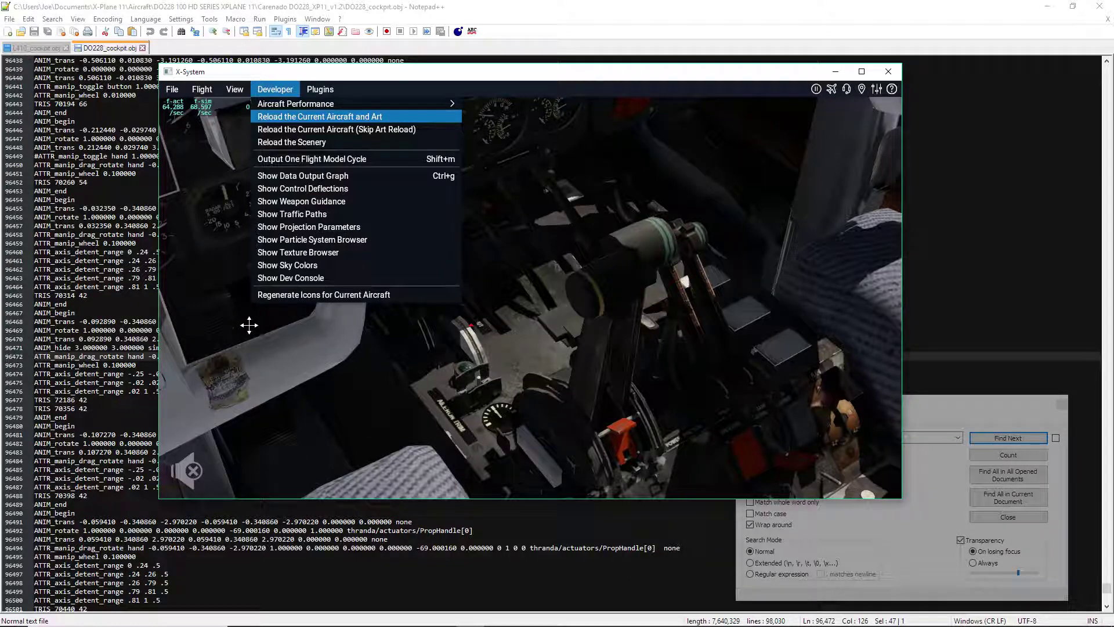
mouse_move(22, 622)
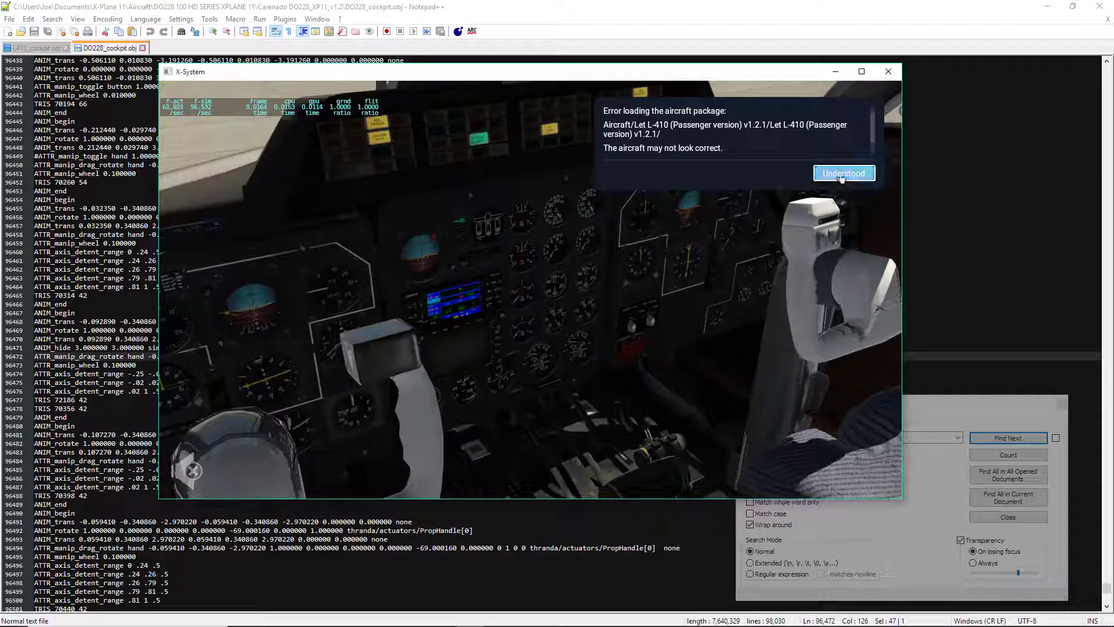
click(843, 174)
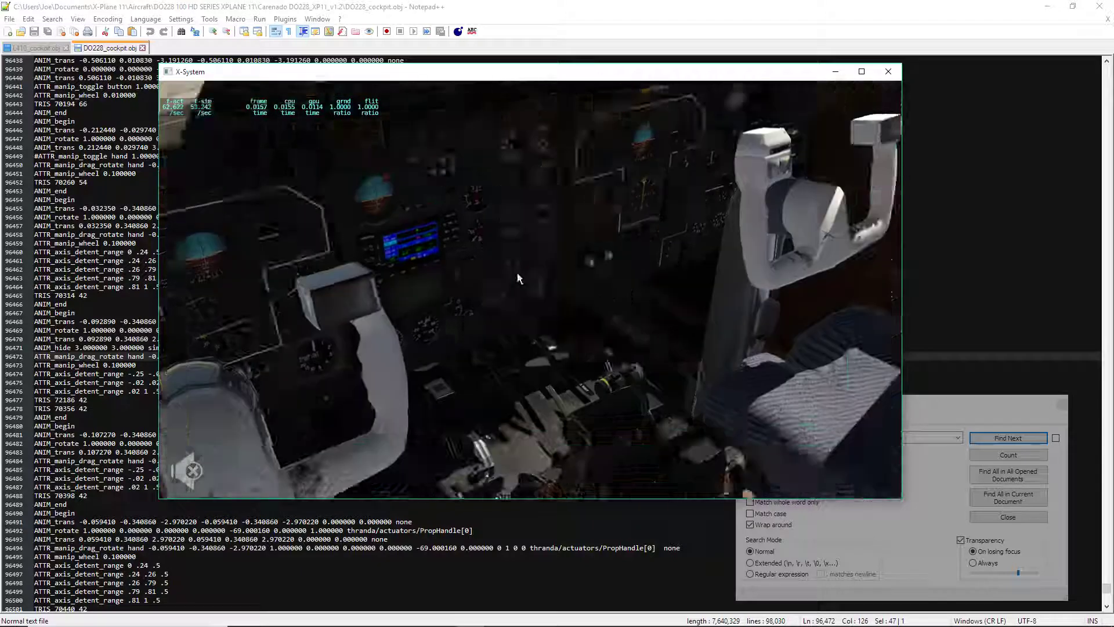
Look down at the centre pedestal and test moving the left, middle and right throttle levers.
drag(546, 236, 463, 211)
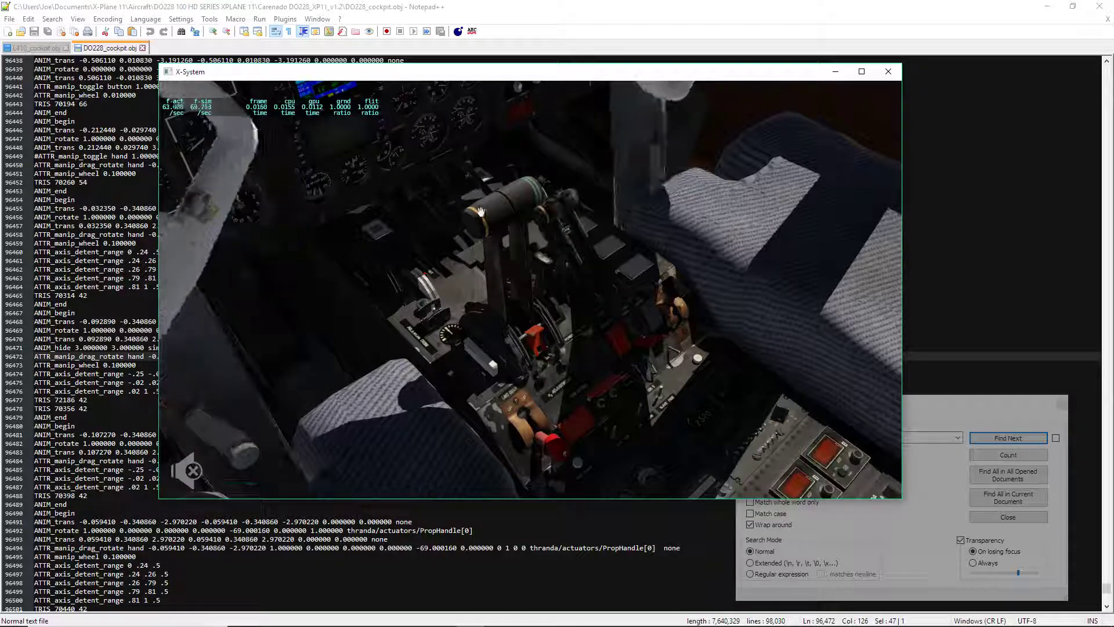
drag(498, 234, 524, 259)
drag(583, 231, 545, 202)
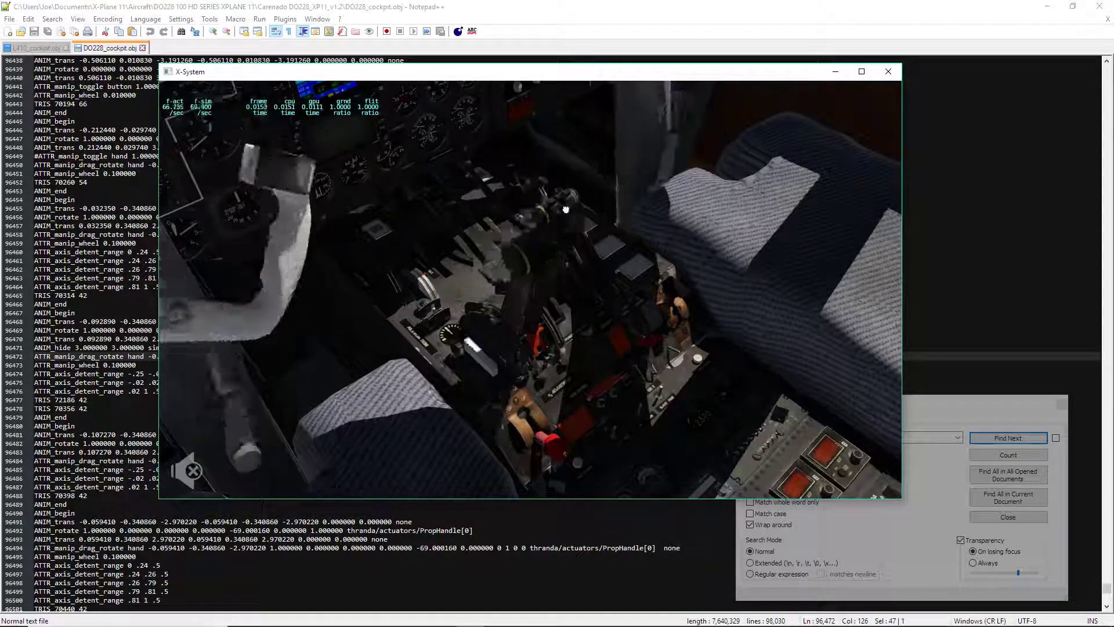
drag(520, 255, 536, 205)
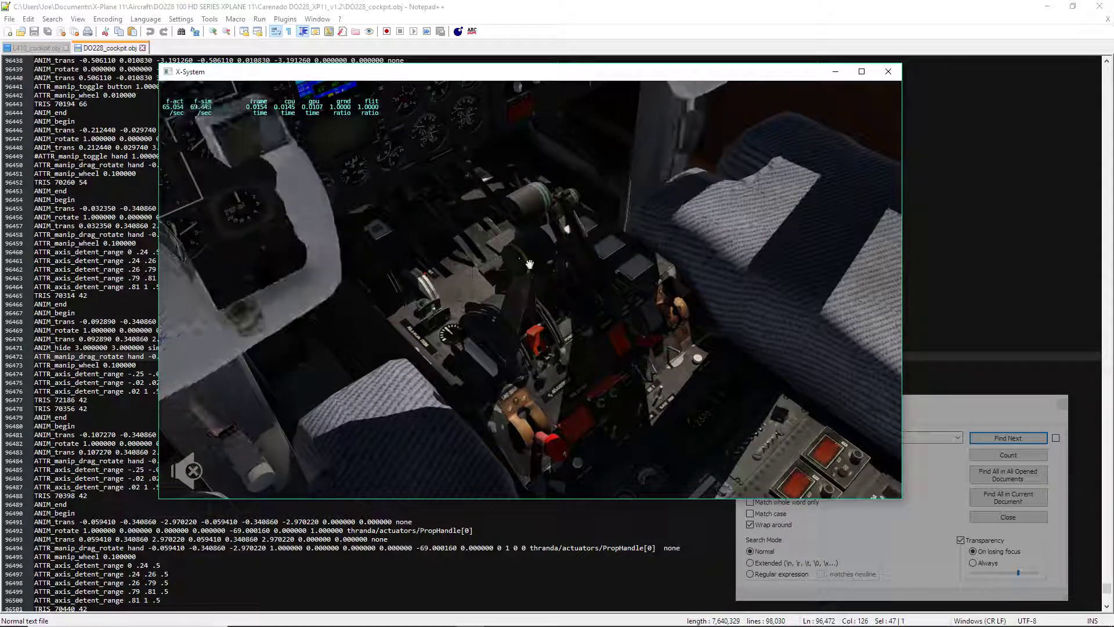
Enable showing clickable regions in the cockpit and test the throttle levers with their click areas highlighted.
click(872, 90)
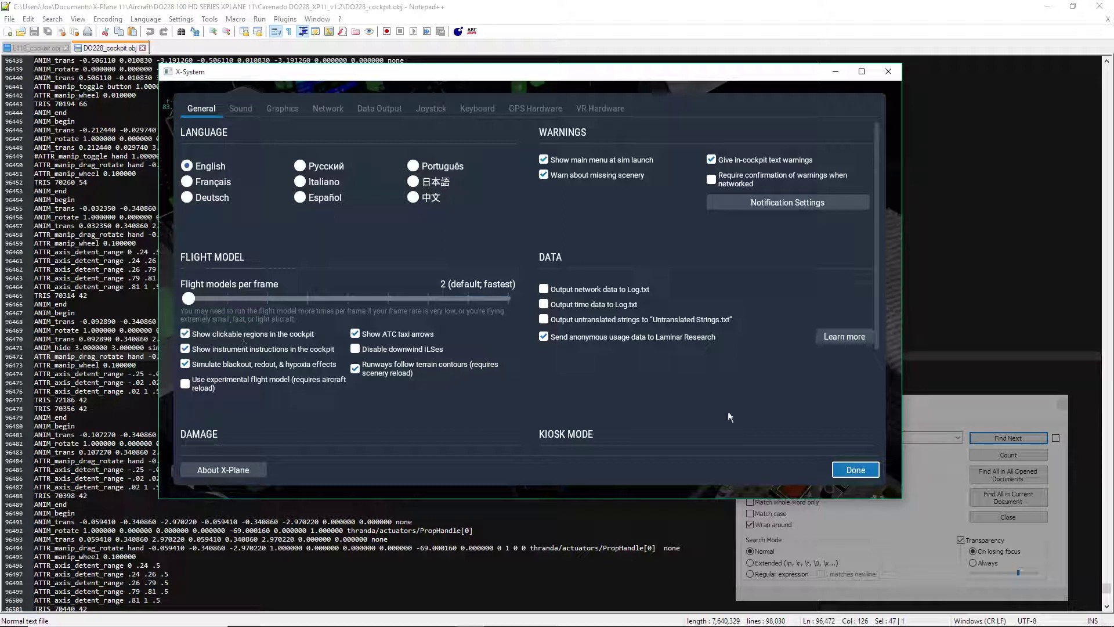
click(855, 469)
scroll(569, 229, up, 6)
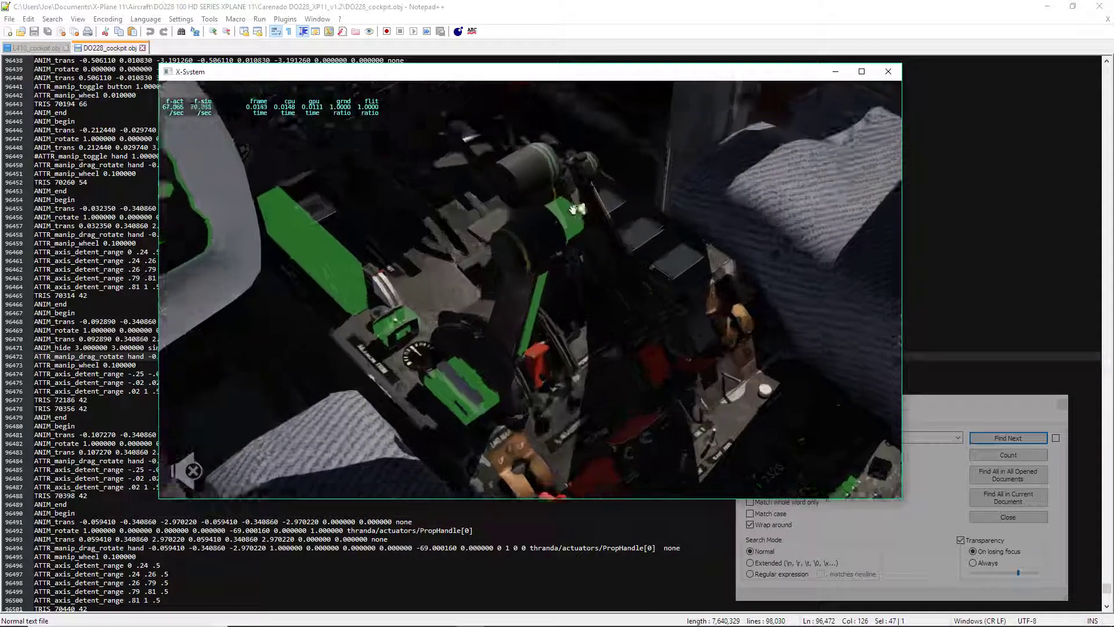
drag(592, 194, 557, 212)
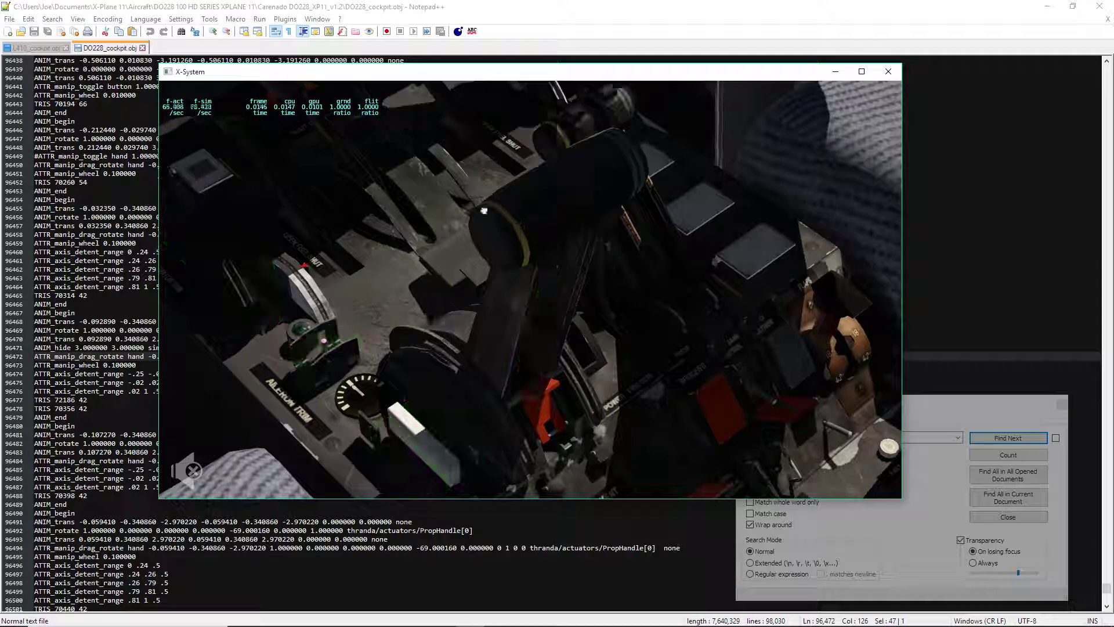
Switch to Notepad++, reload L410_cockpit.obj, and search for "thro" to examine the datarefs on the throttle manipulator lines.
mouse_move(327, 618)
click(229, 551)
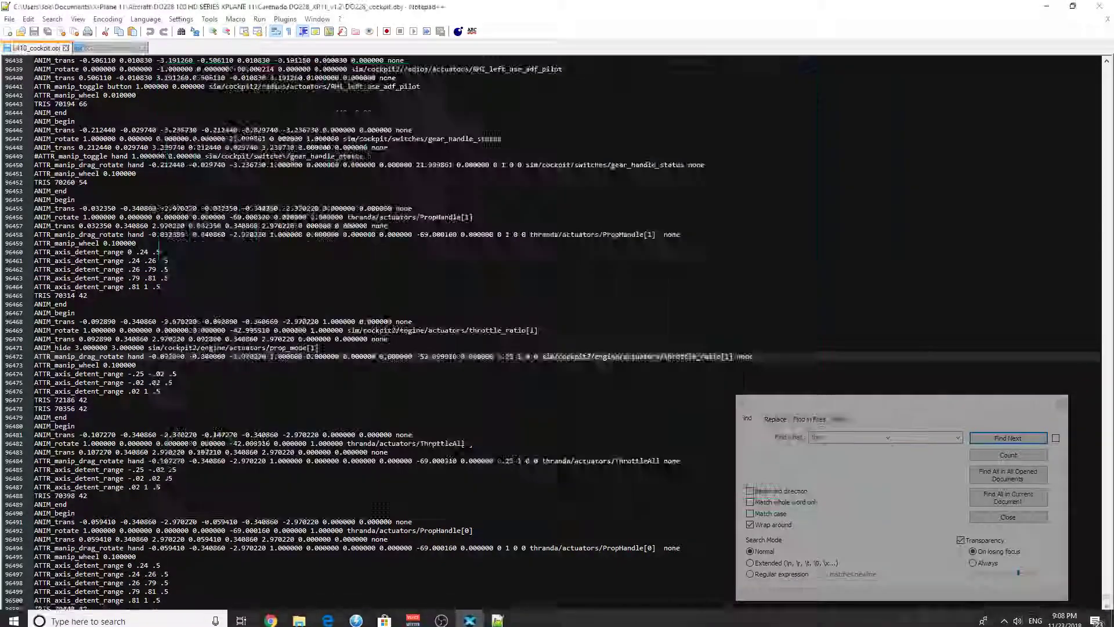
click(583, 370)
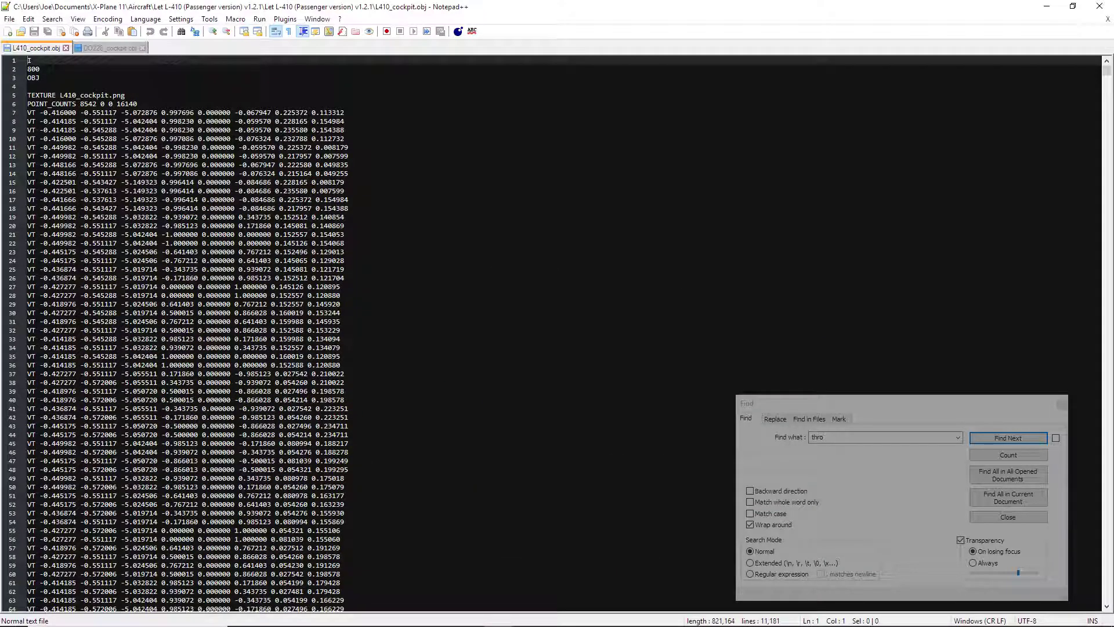
click(990, 438)
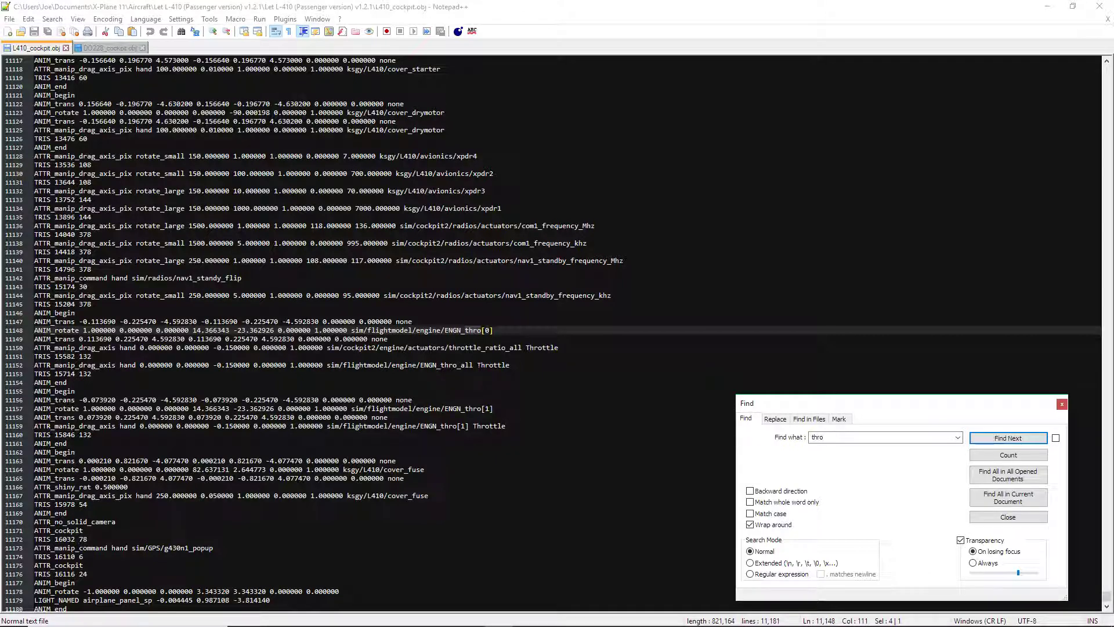
click(478, 365)
key(shift+Left)
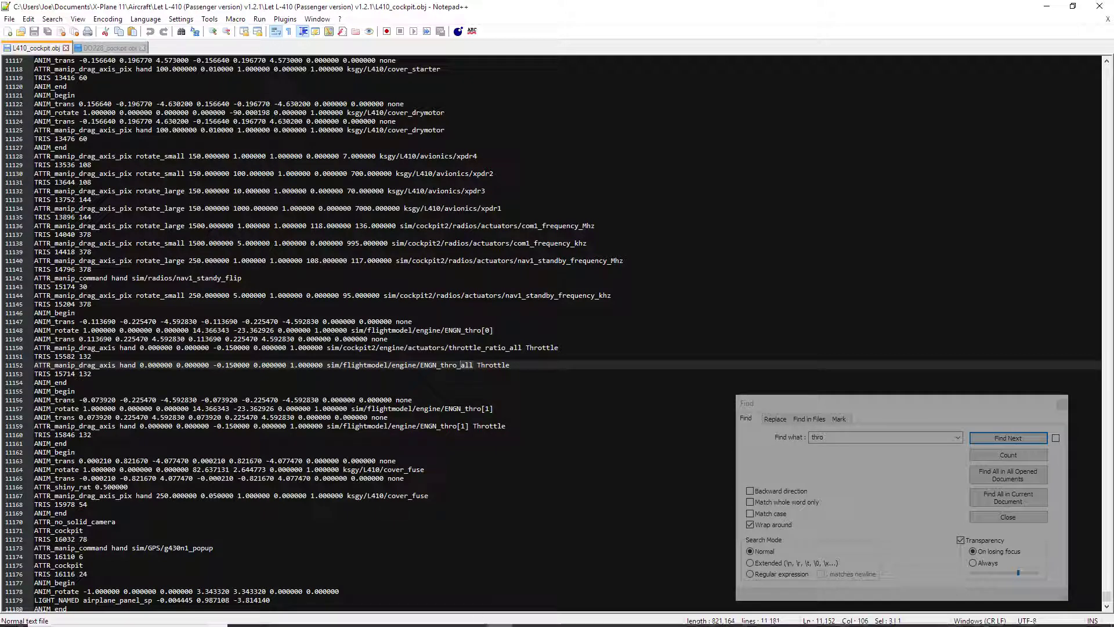
Switch to a new AC3D session, dismiss the startup tip, open model file 7 from the L-410 folder, and clear the selection.
click(1047, 6)
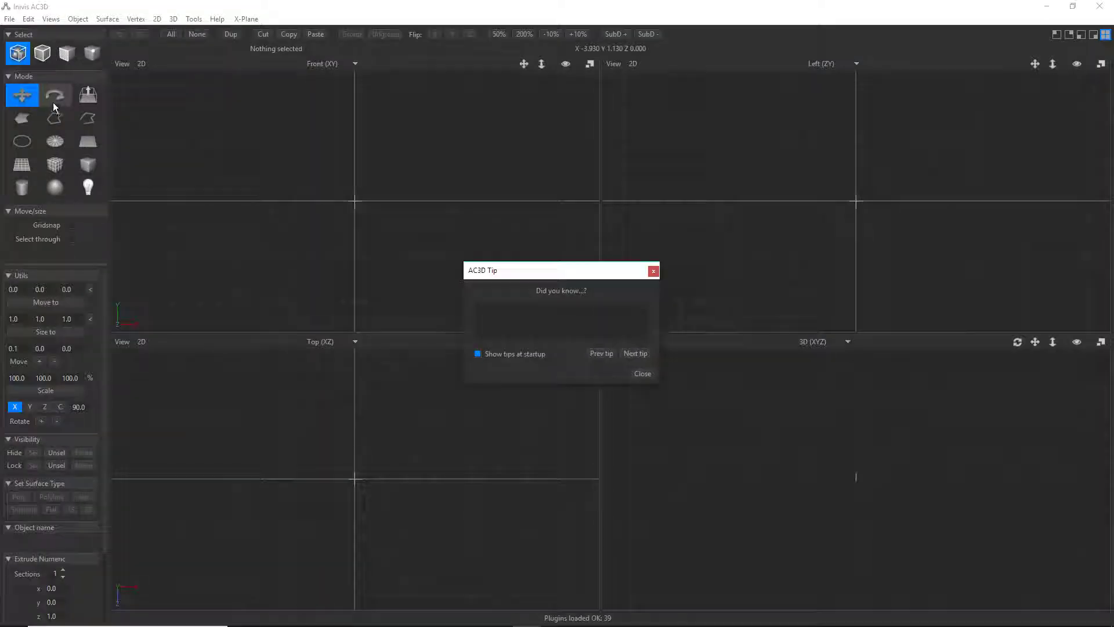
click(633, 372)
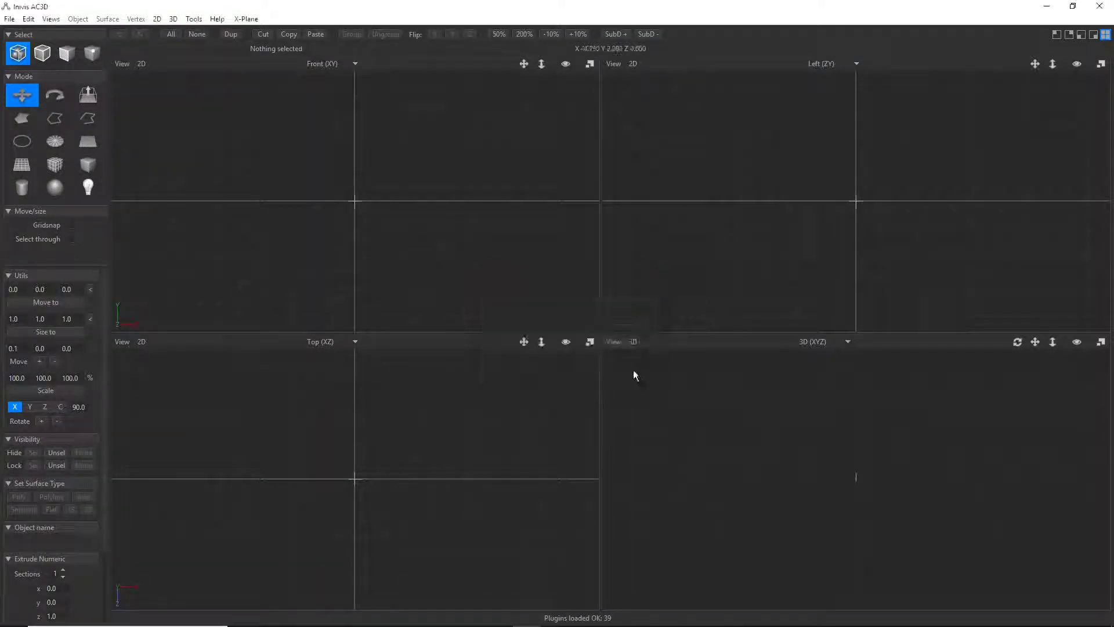
click(195, 20)
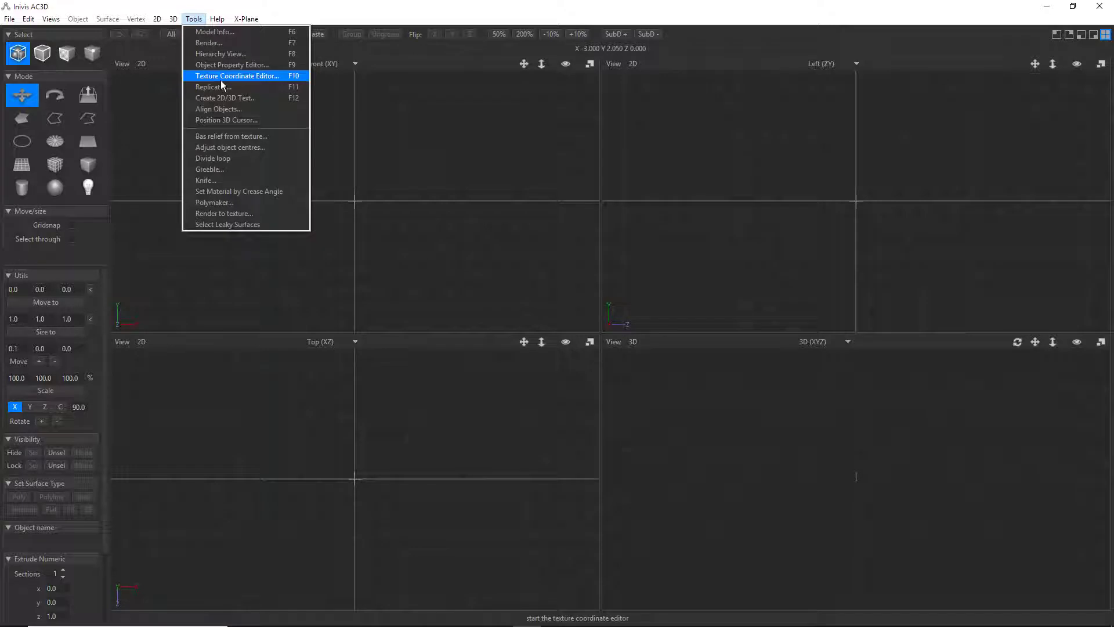
click(8, 20)
click(22, 42)
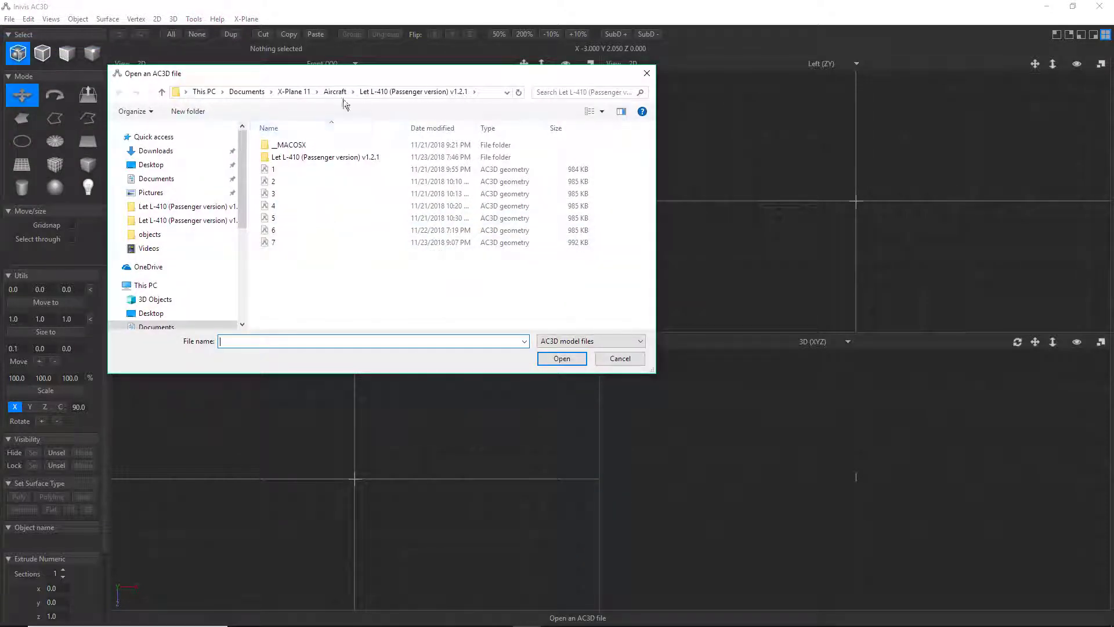
double_click(272, 244)
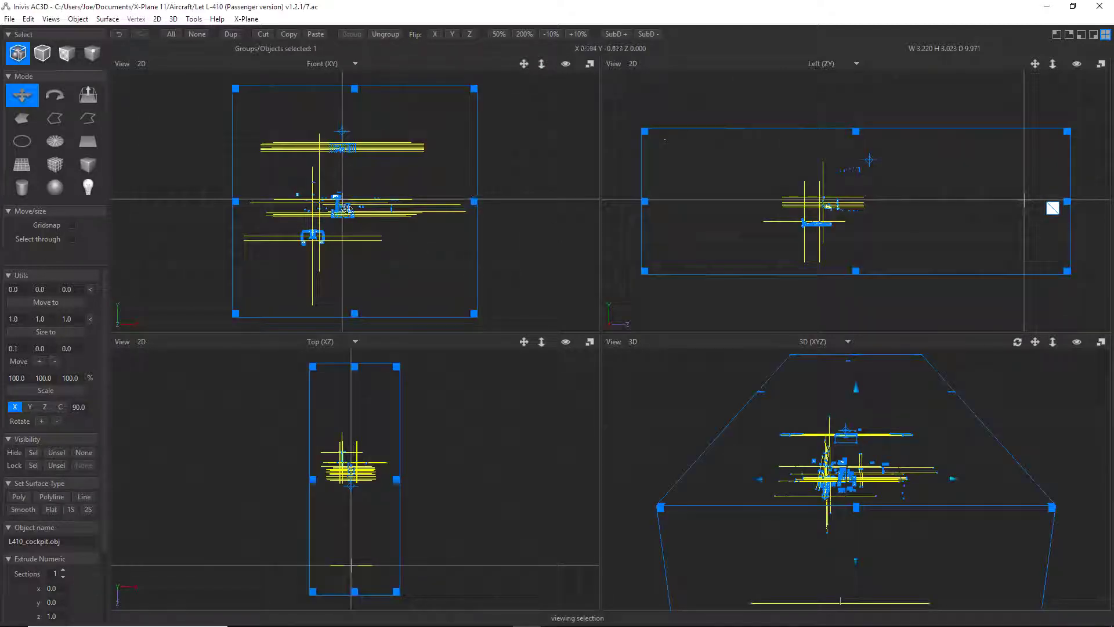
click(28, 18)
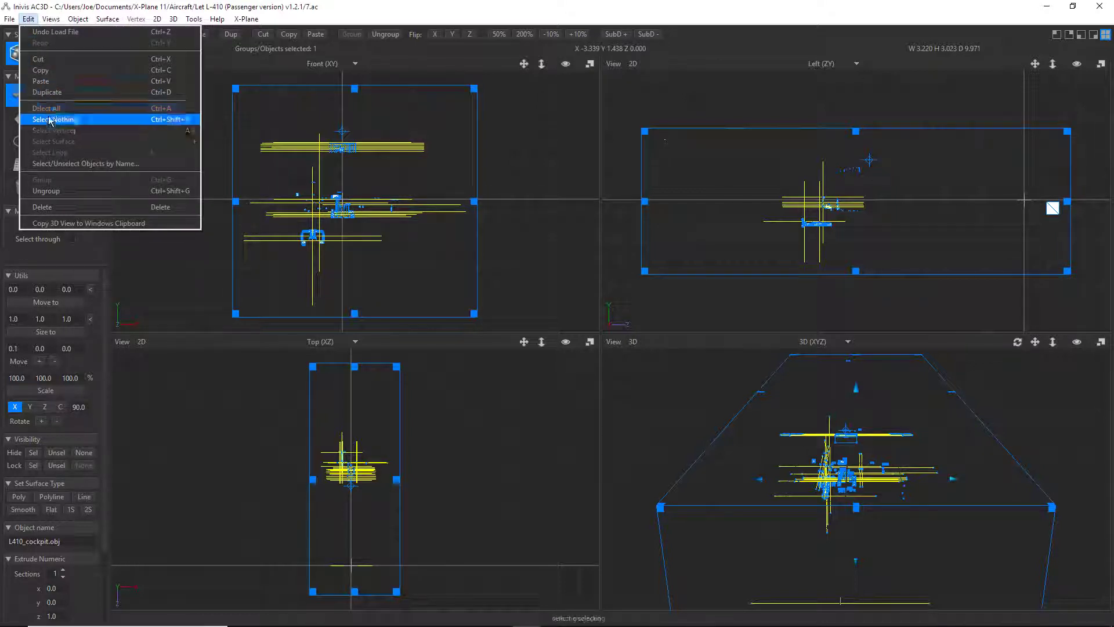
click(50, 120)
Select the left throttle lever as an object and set its manipulator dataref to sim/flightmodel/engine/ENGN_thro[0].
scroll(326, 247, up, 6)
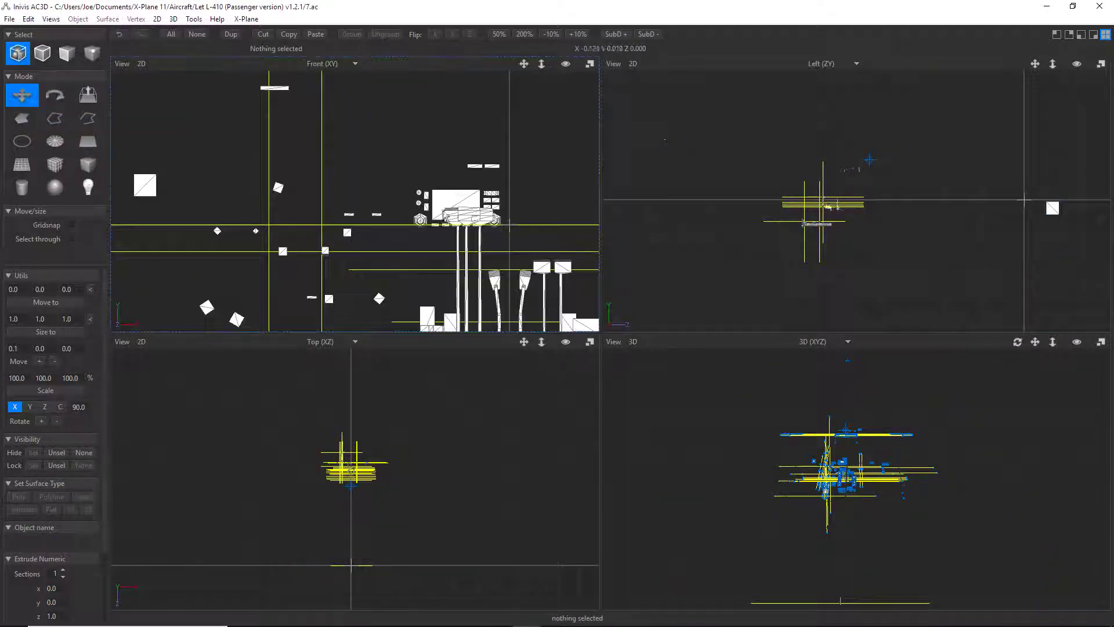
scroll(444, 216, up, 4)
click(42, 53)
click(464, 256)
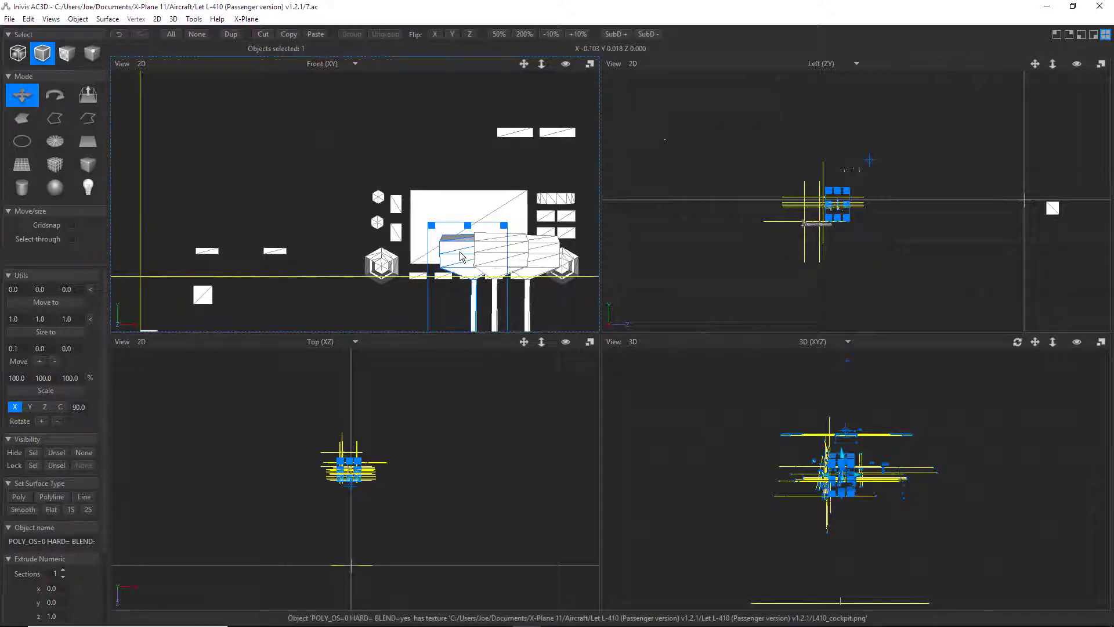
click(248, 19)
click(255, 32)
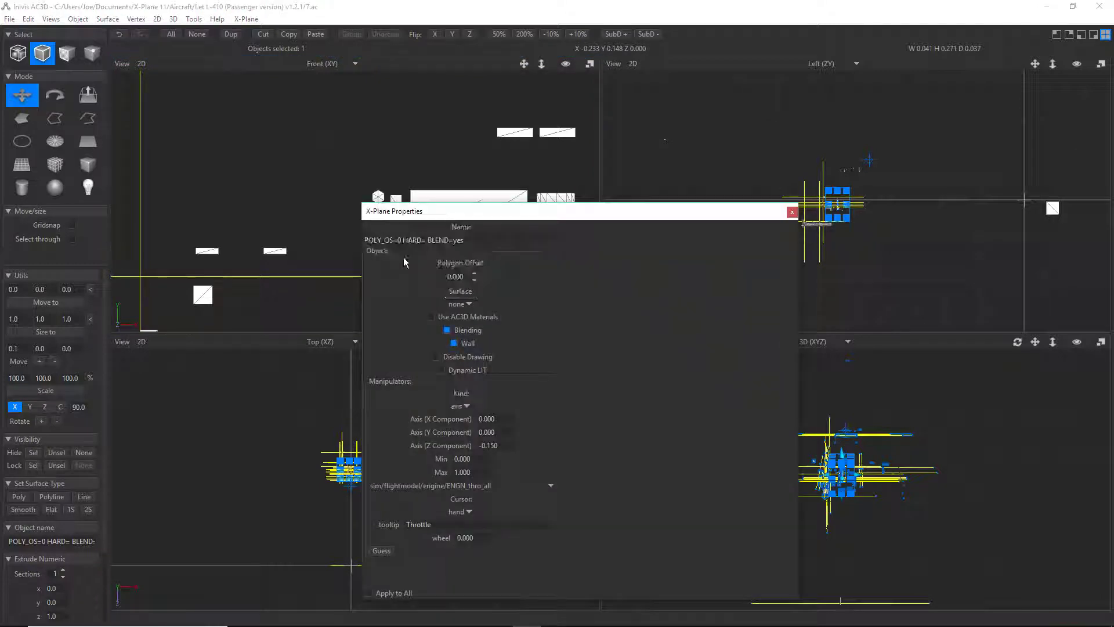
click(489, 486)
text([0])
drag(486, 210, 722, 131)
click(546, 251)
click(456, 260)
click(720, 404)
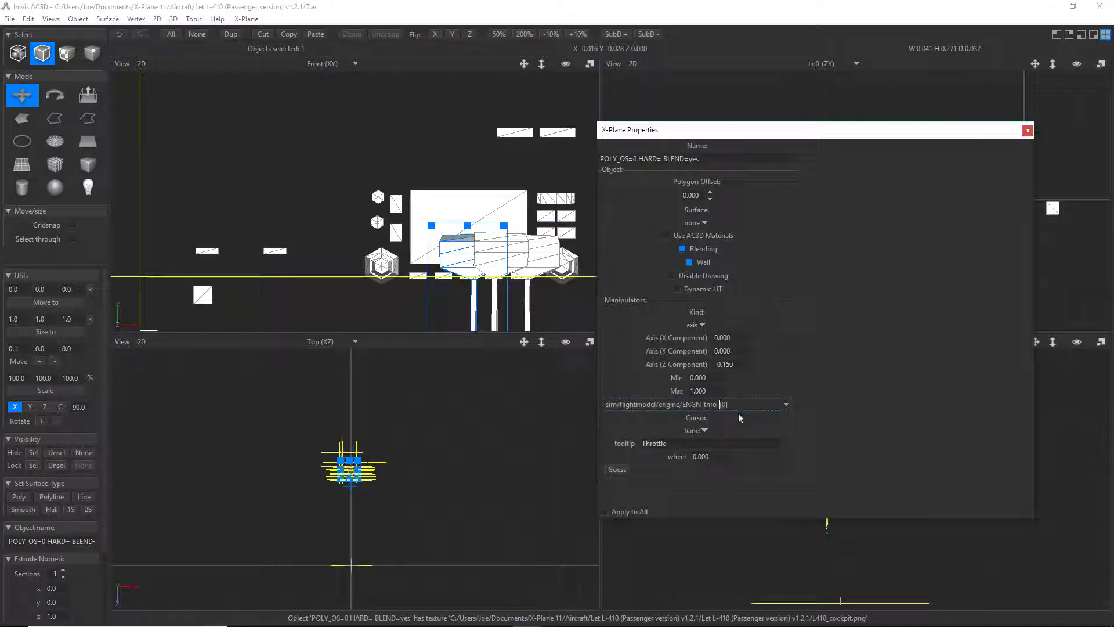
key(BackSpace)
Check the manipulator datarefs of the right, left and middle throttle levers, and flip the middle lever's surface normals.
click(540, 270)
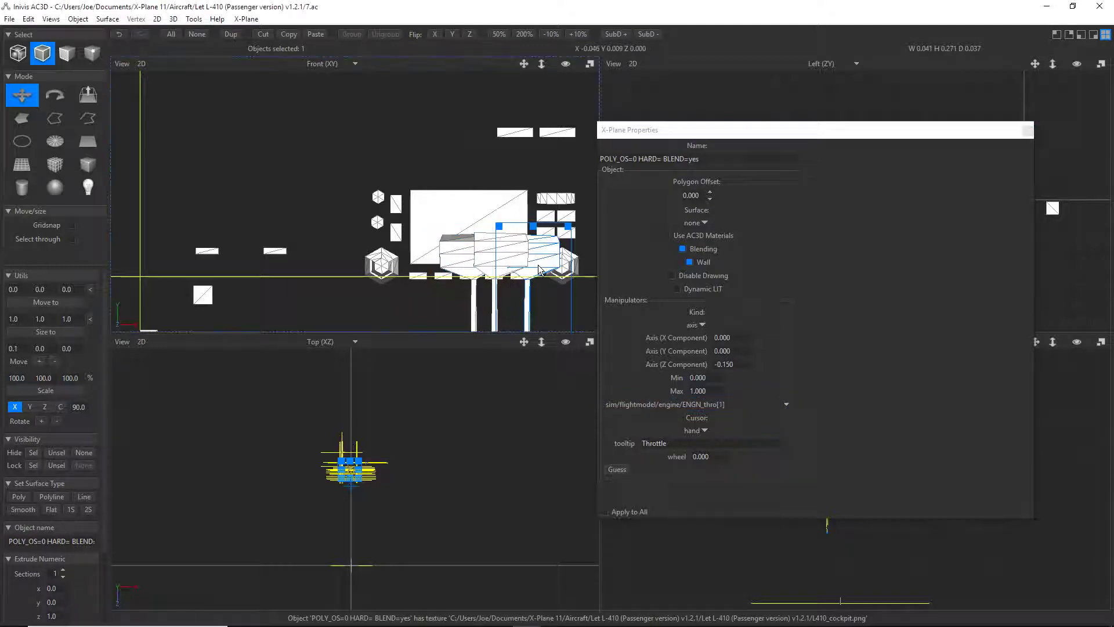
click(493, 258)
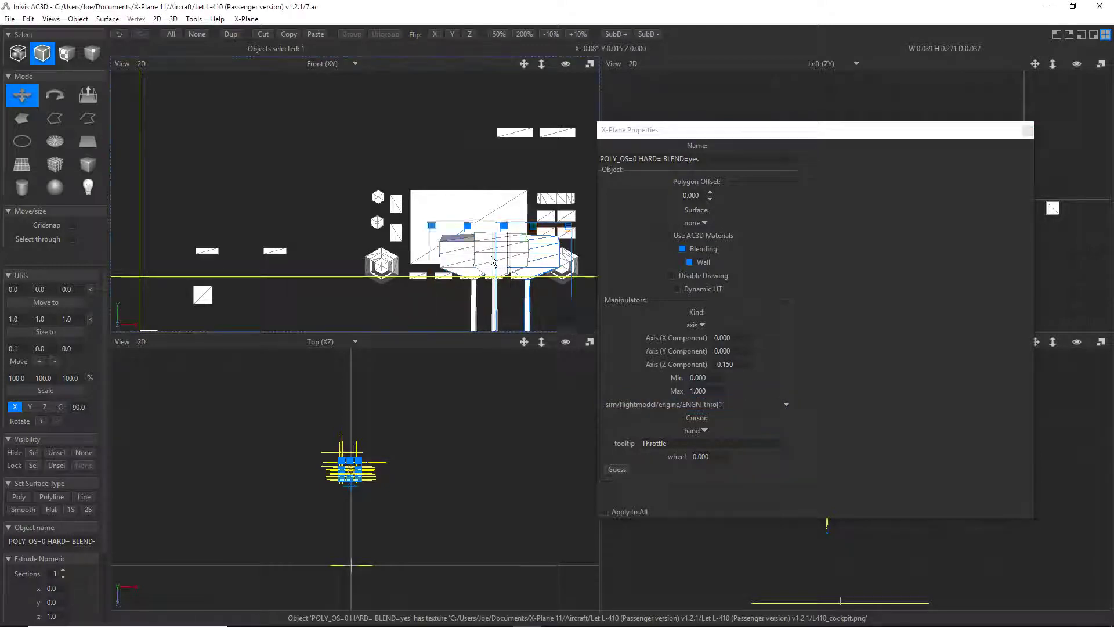
click(514, 259)
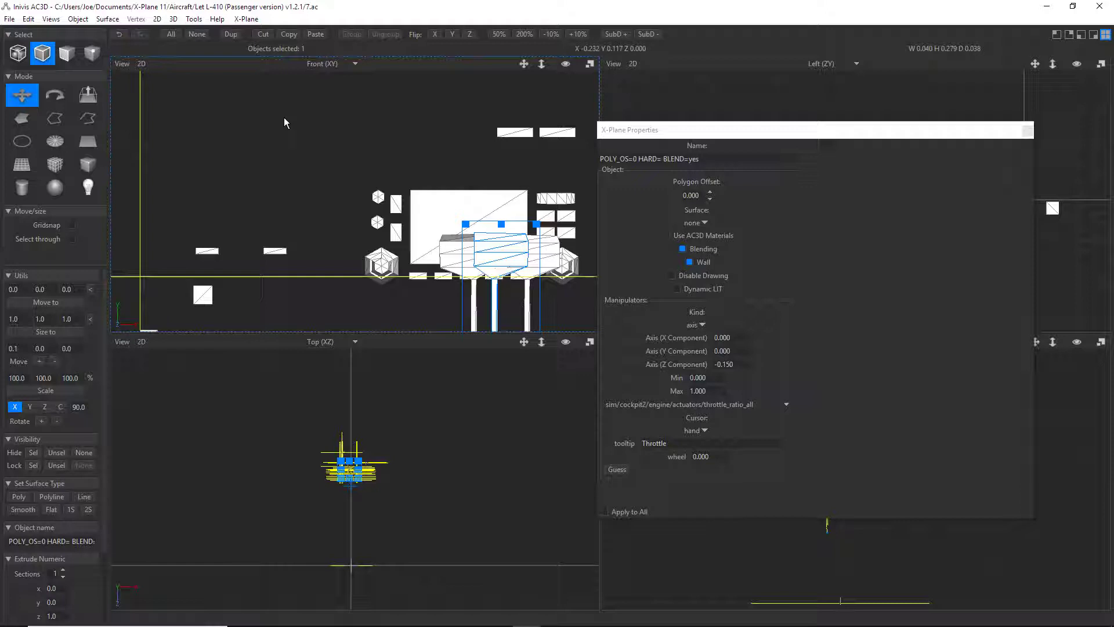
click(108, 19)
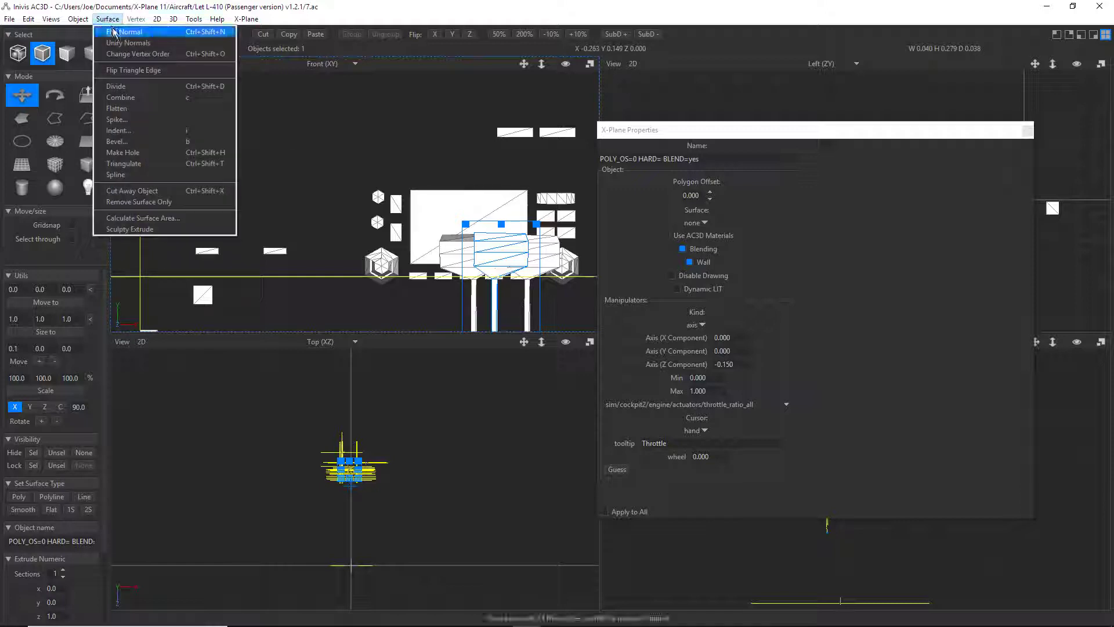
click(115, 34)
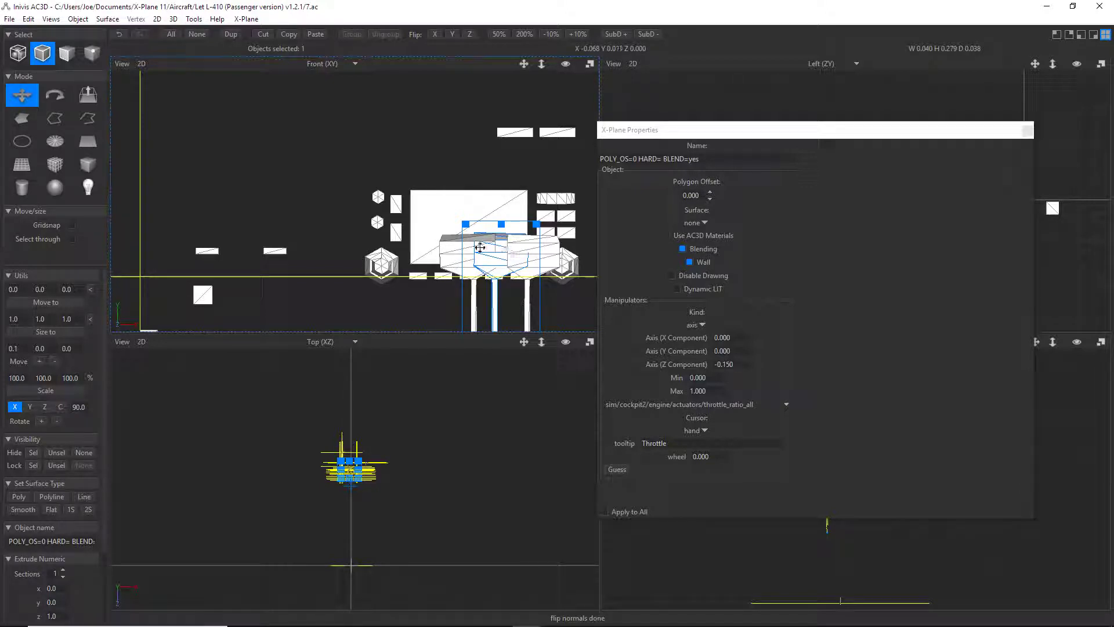
Scale the right and left throttle levers to 102% on all three axes.
click(449, 253)
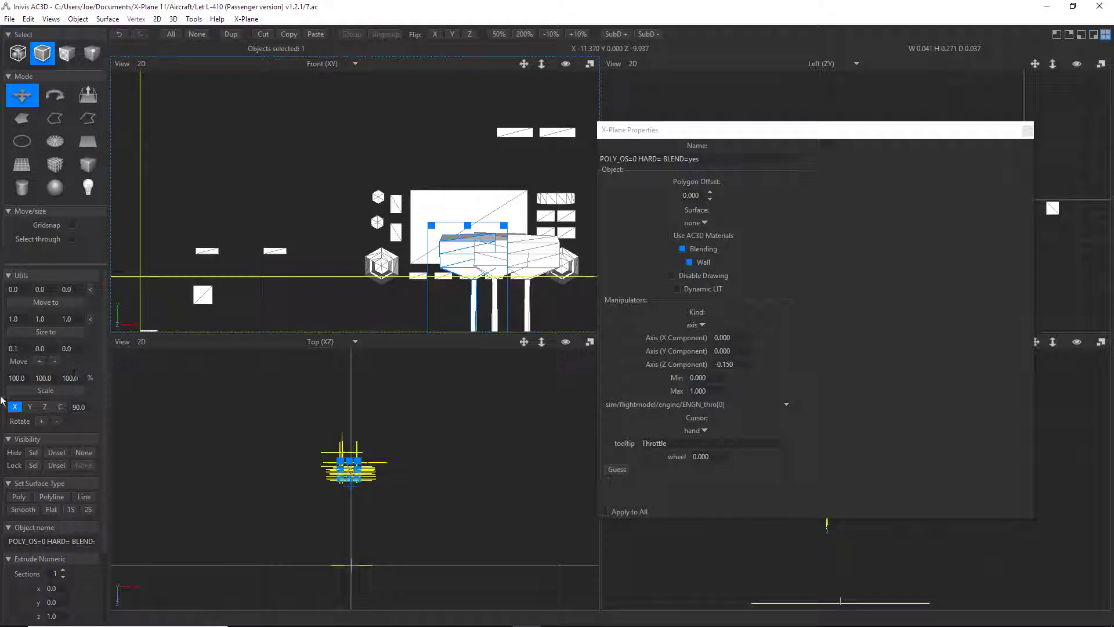
drag(26, 379, 8, 378)
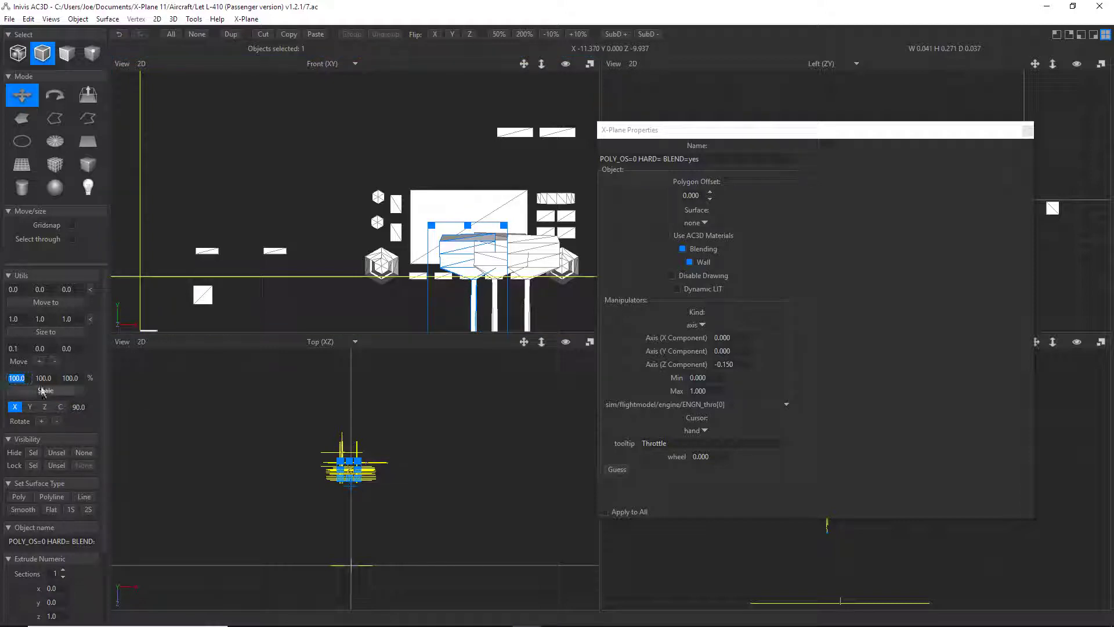
text(102)
mouse_move(55, 378)
mouse_down()
mouse_move(36, 378)
mouse_move(61, 378)
mouse_up()
text(10)
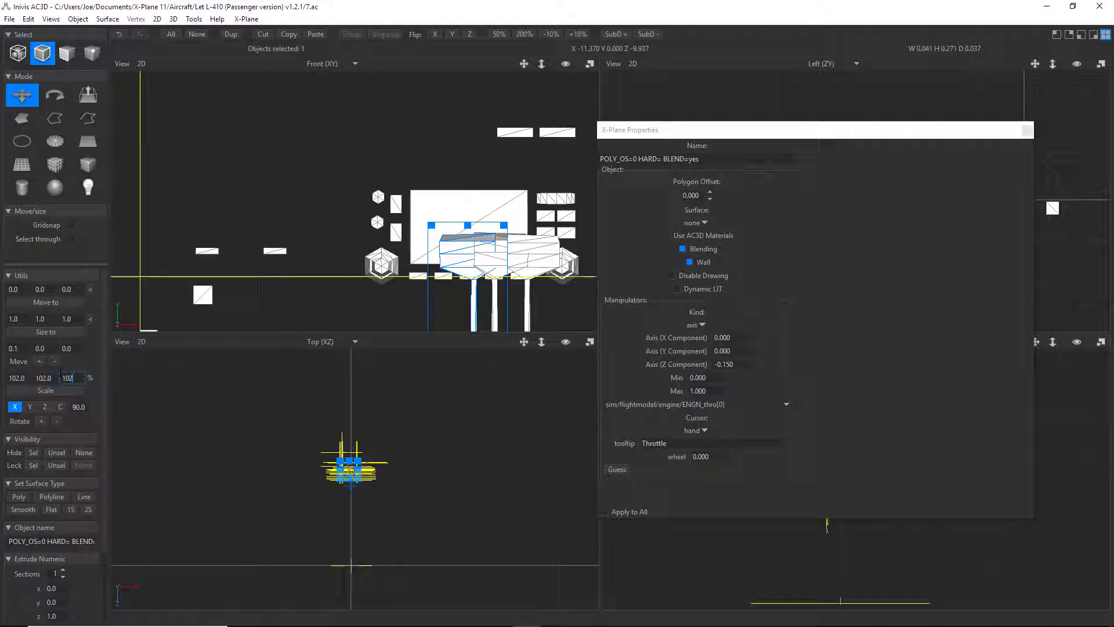
text(102)
click(552, 250)
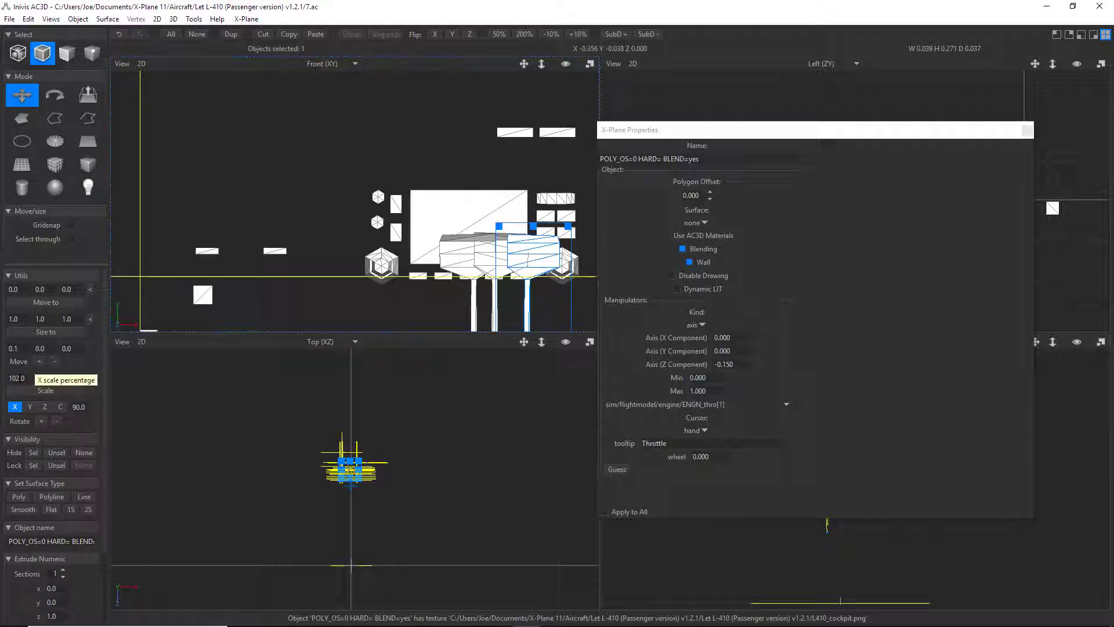
click(45, 390)
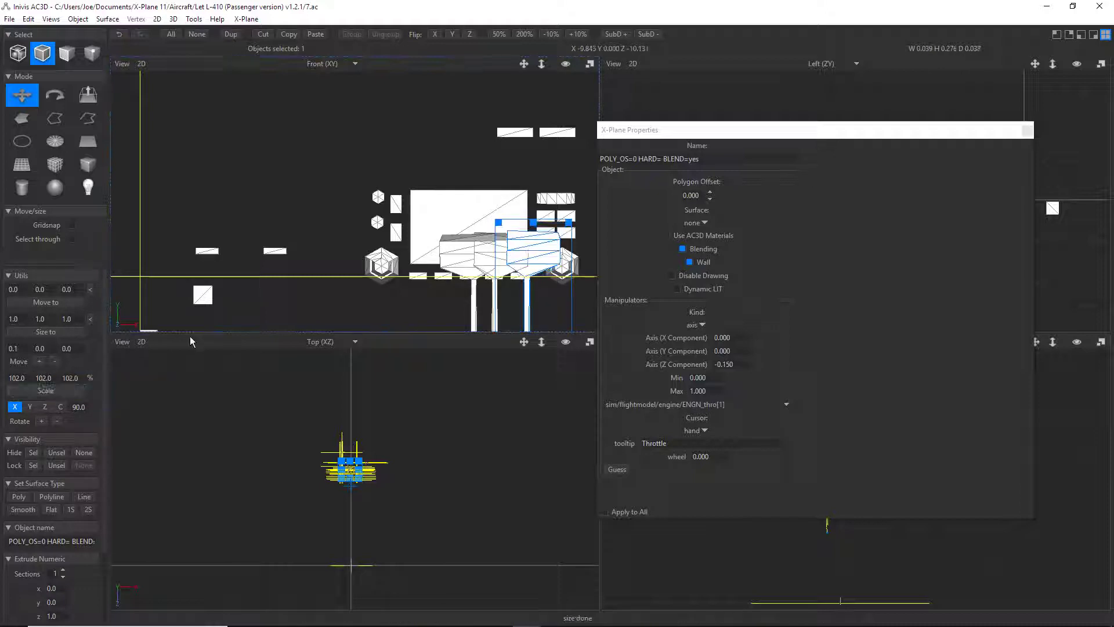
click(448, 253)
click(45, 390)
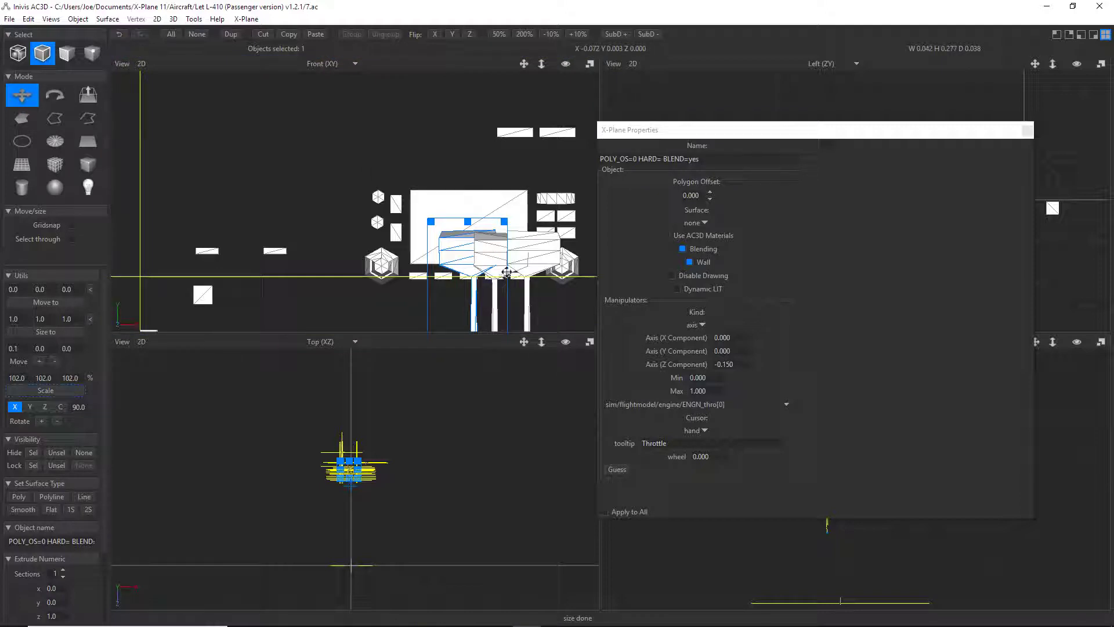
Move the middle lever slightly upward and save the model as 8 in the Let L-410 (Passenger version) v1.2.1 folder.
click(507, 269)
drag(509, 256, 509, 252)
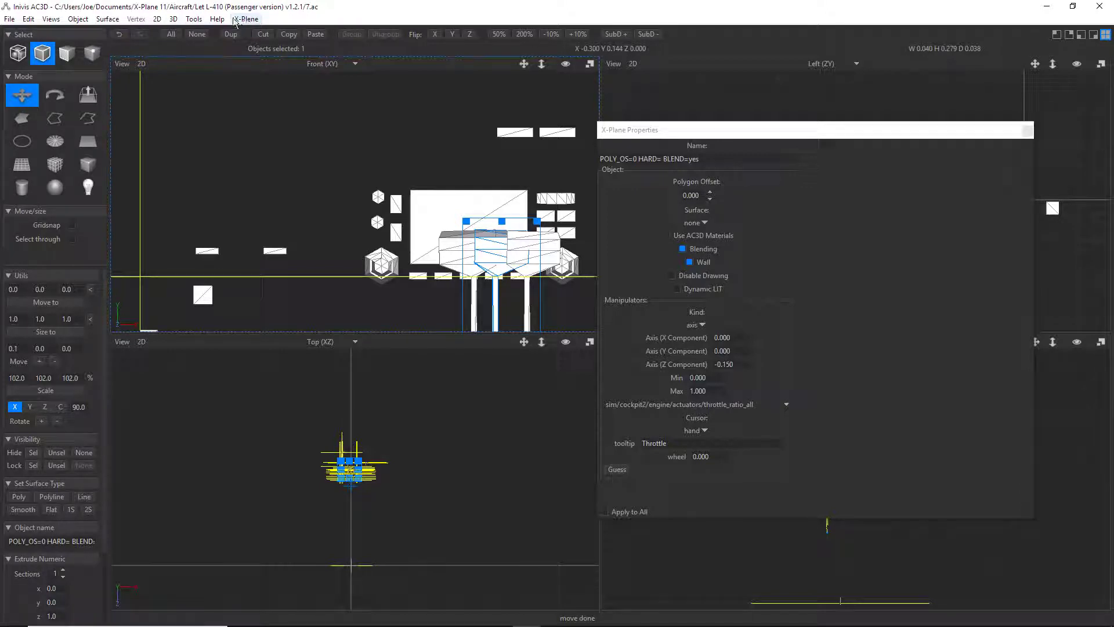
click(11, 19)
click(27, 117)
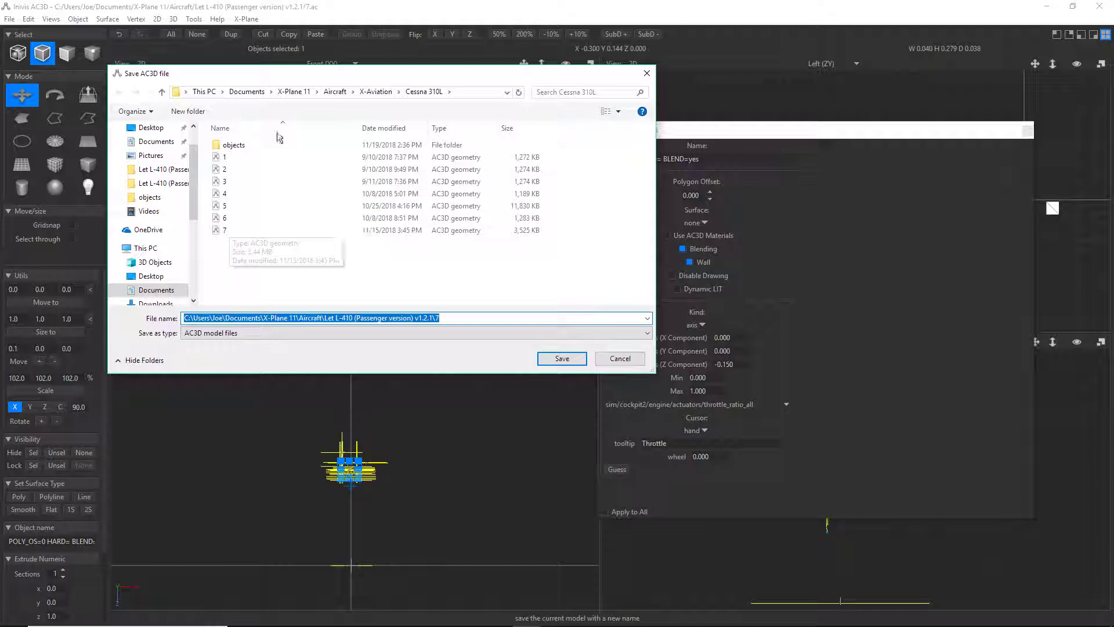
click(367, 94)
click(336, 92)
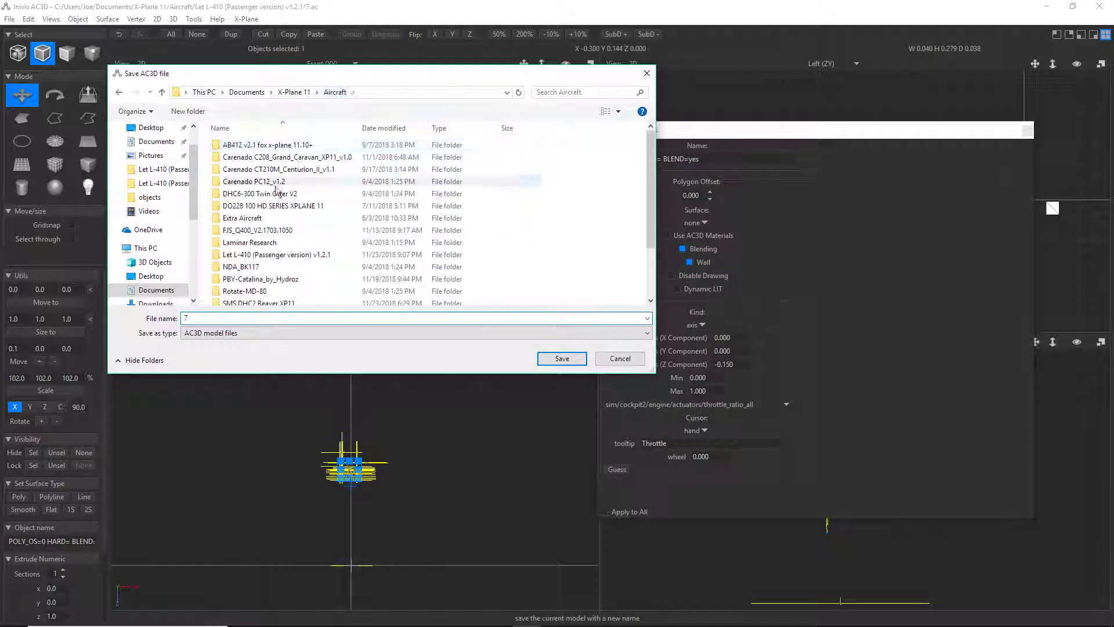
double_click(267, 256)
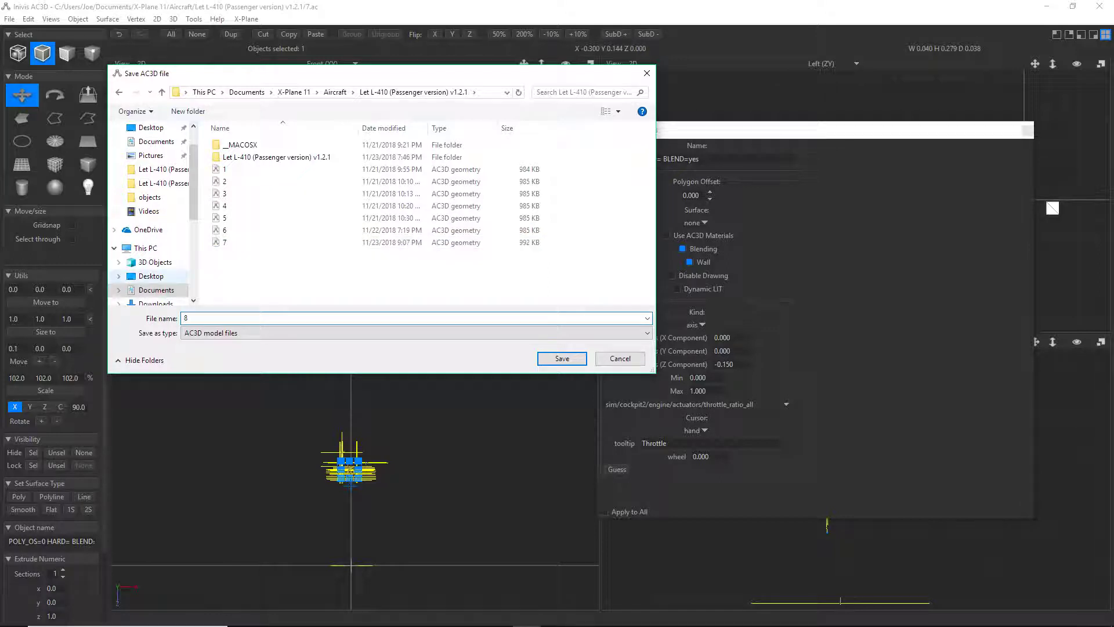
click(568, 359)
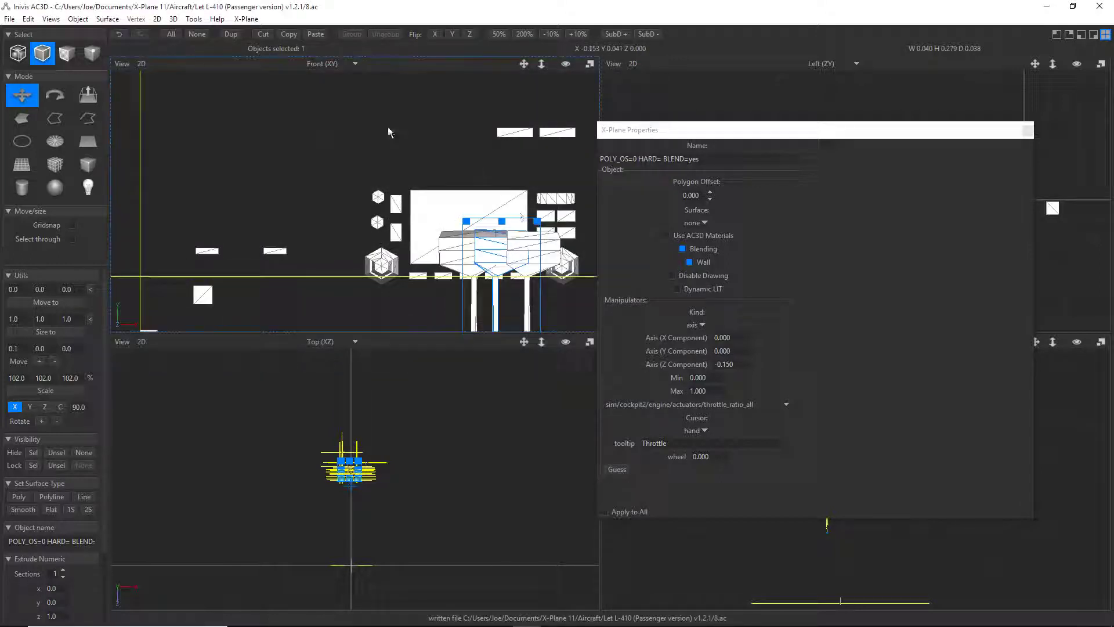
Bulk export the model to the outer Let L-410 (Passenger version) v1.2.1 aircraft folder.
click(246, 19)
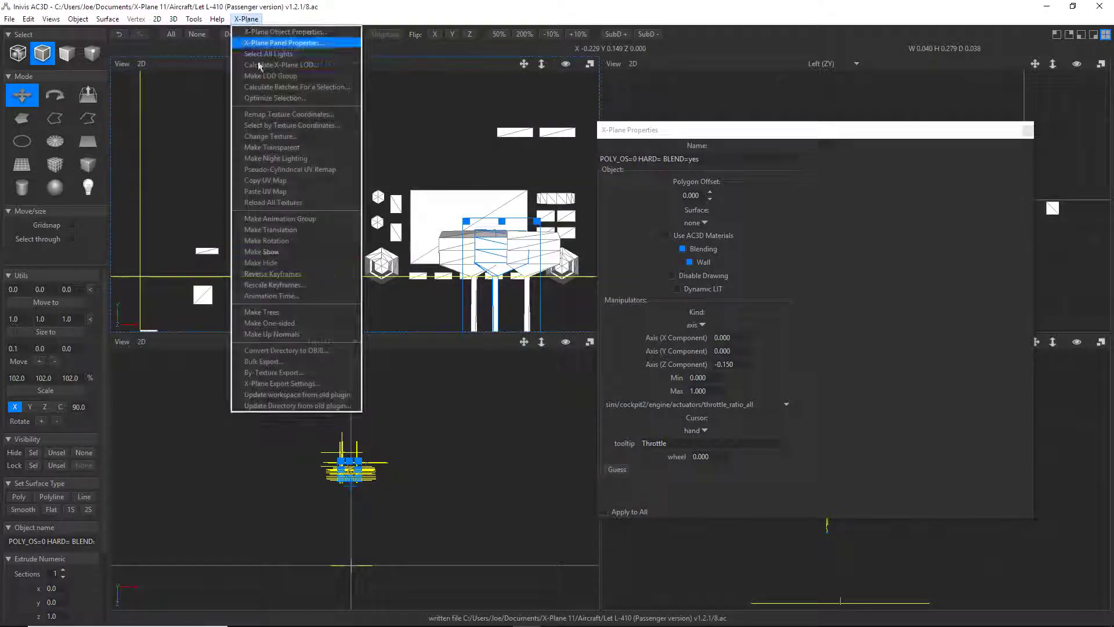
click(264, 361)
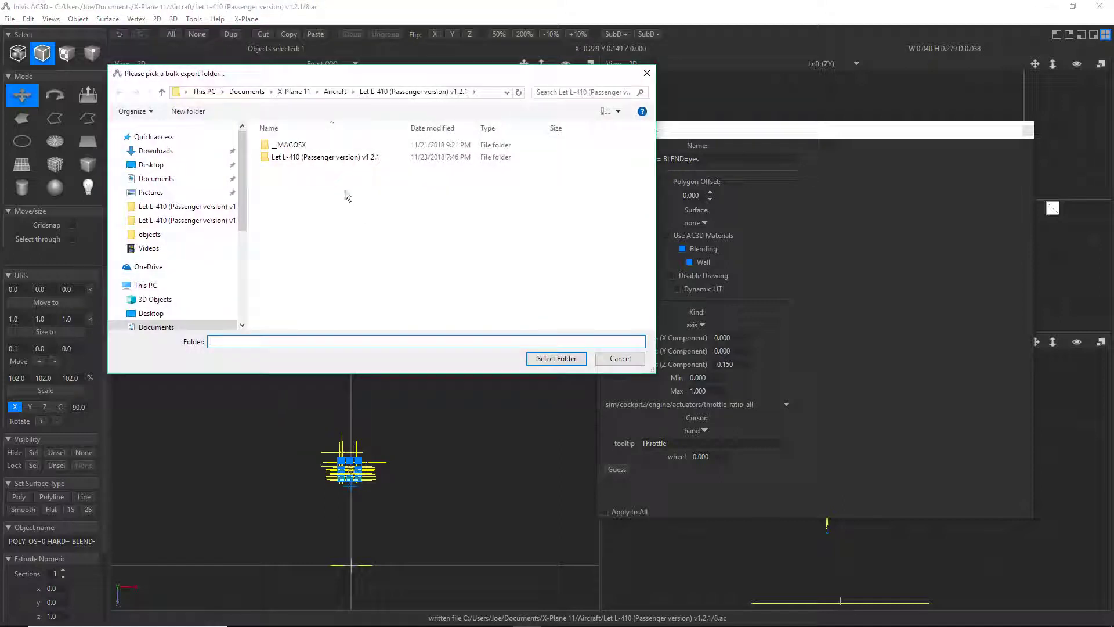
click(580, 358)
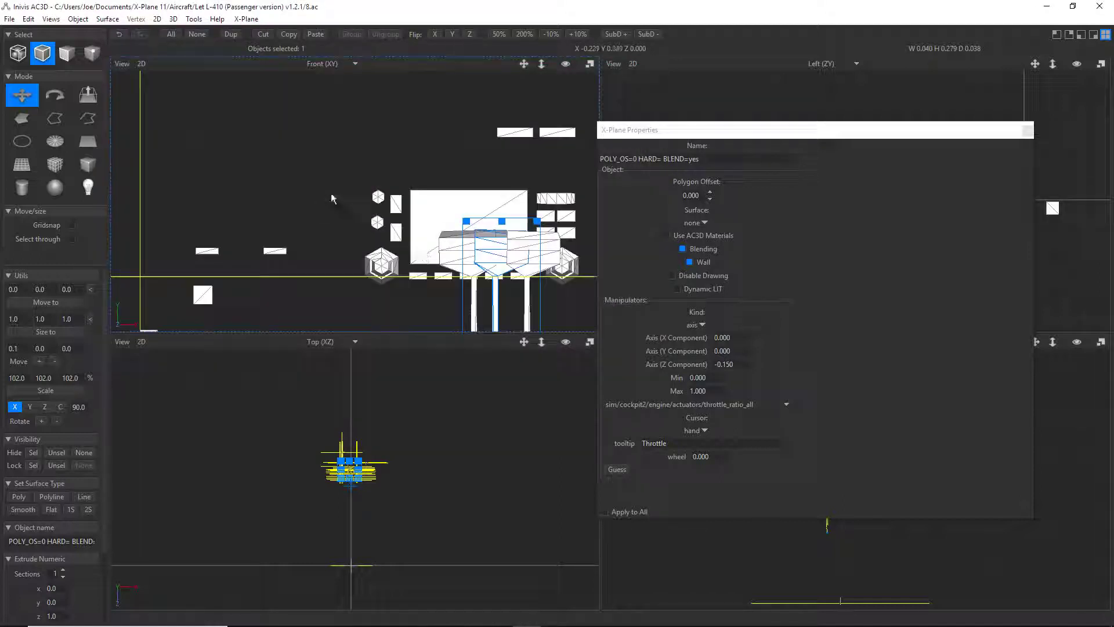
Assign the cockpit_3d/-PANELS-/Panel.png texture to the middle lever and save the model.
click(78, 19)
mouse_move(89, 34)
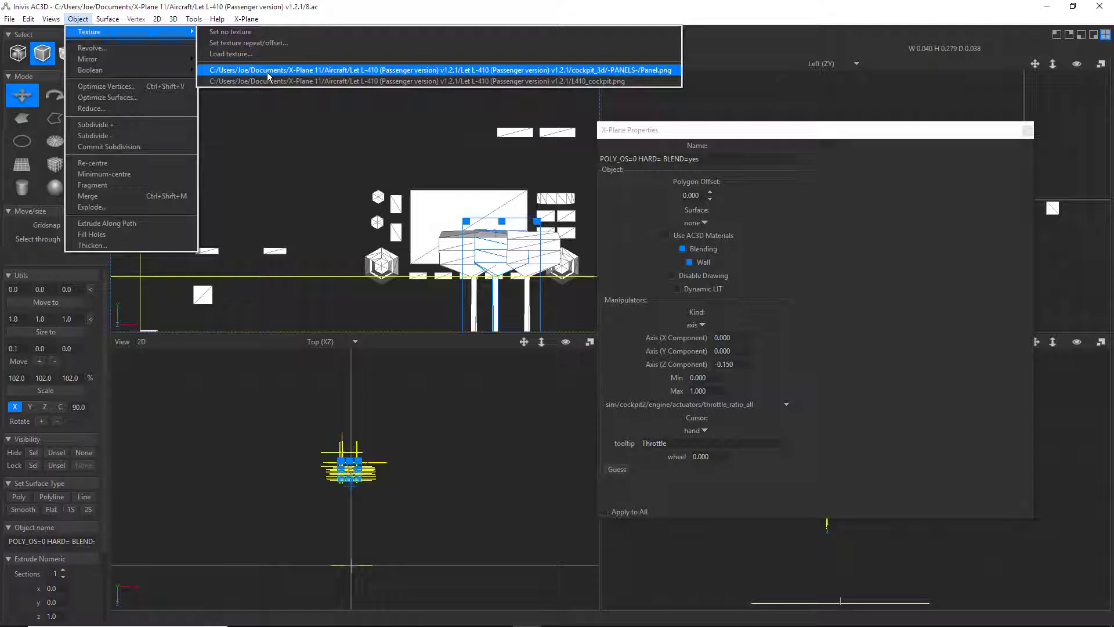
click(267, 70)
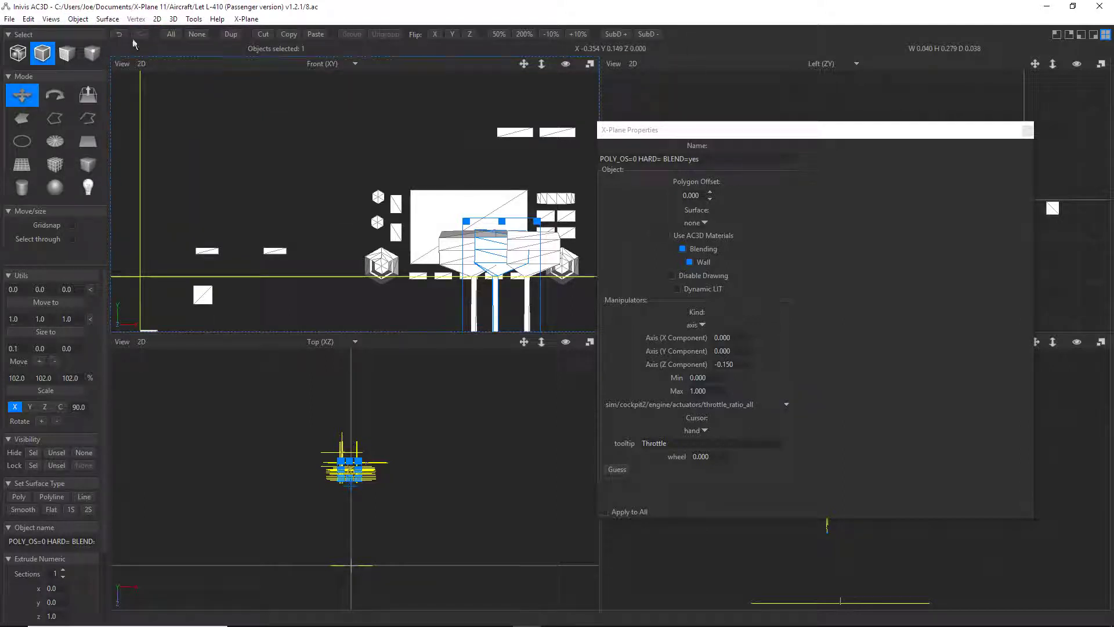
click(243, 19)
mouse_move(9, 19)
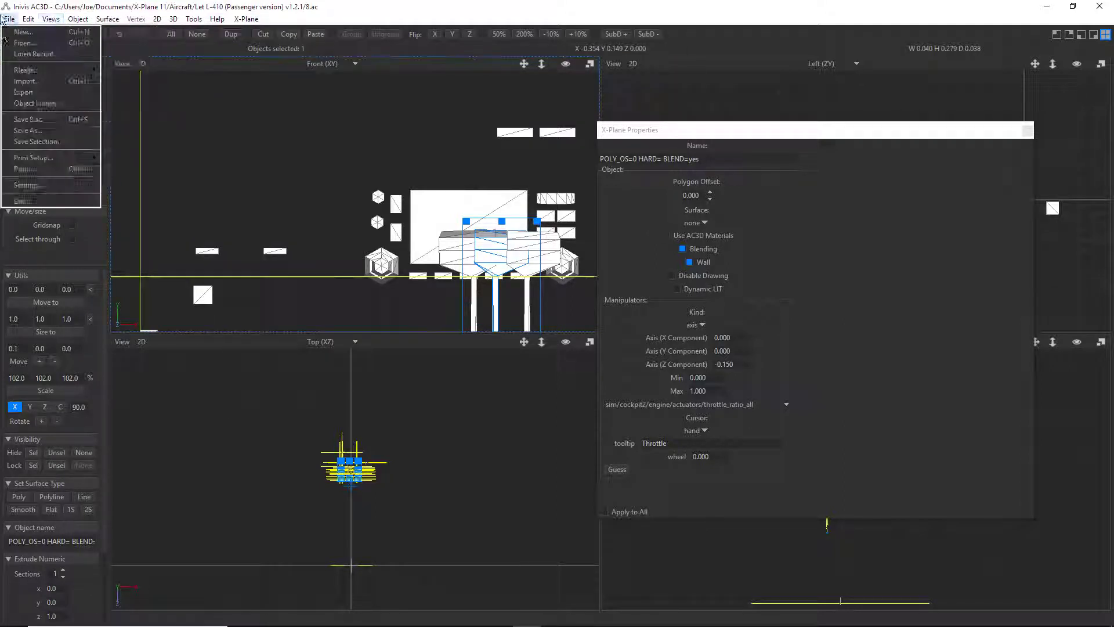
click(12, 120)
Bulk export the model into the nested Let L-410 (Passenger version) v1.2.1 folder.
click(246, 19)
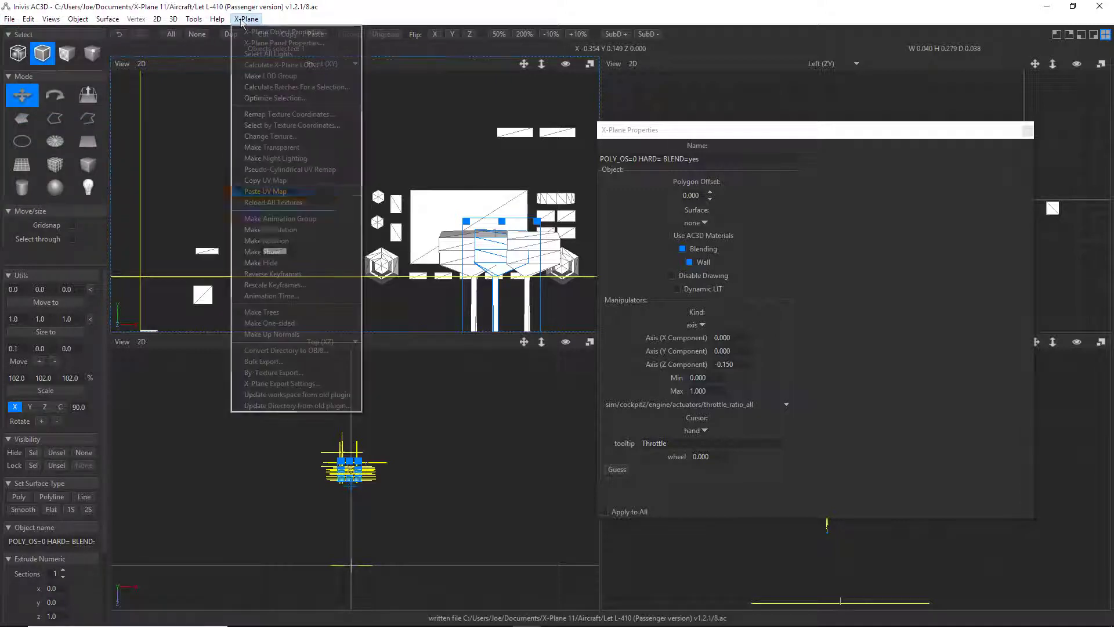
click(270, 363)
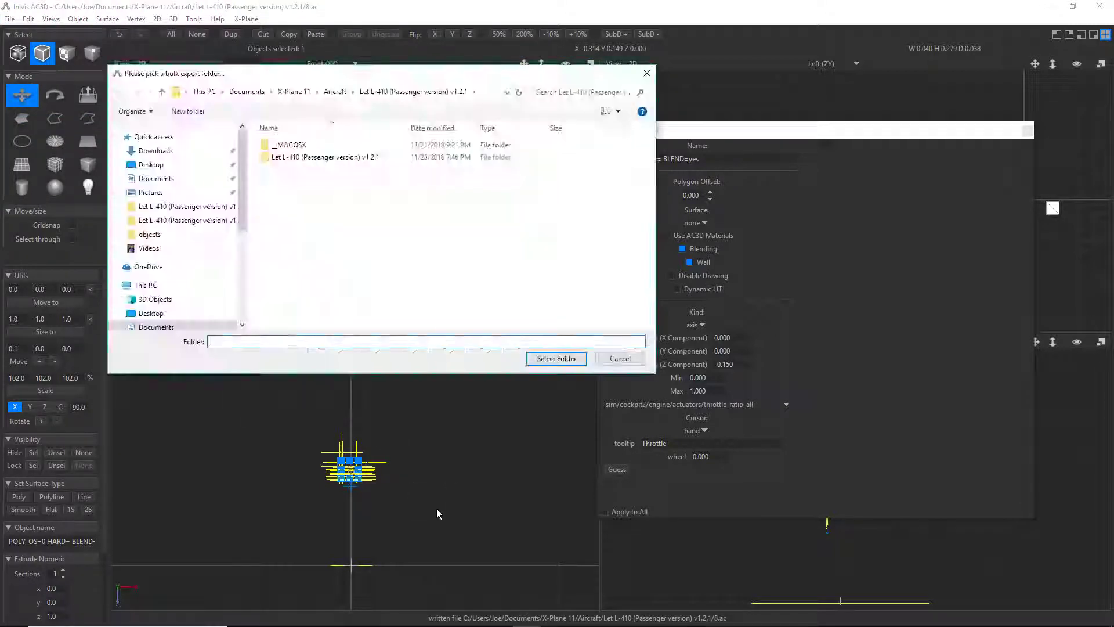
double_click(372, 160)
click(556, 358)
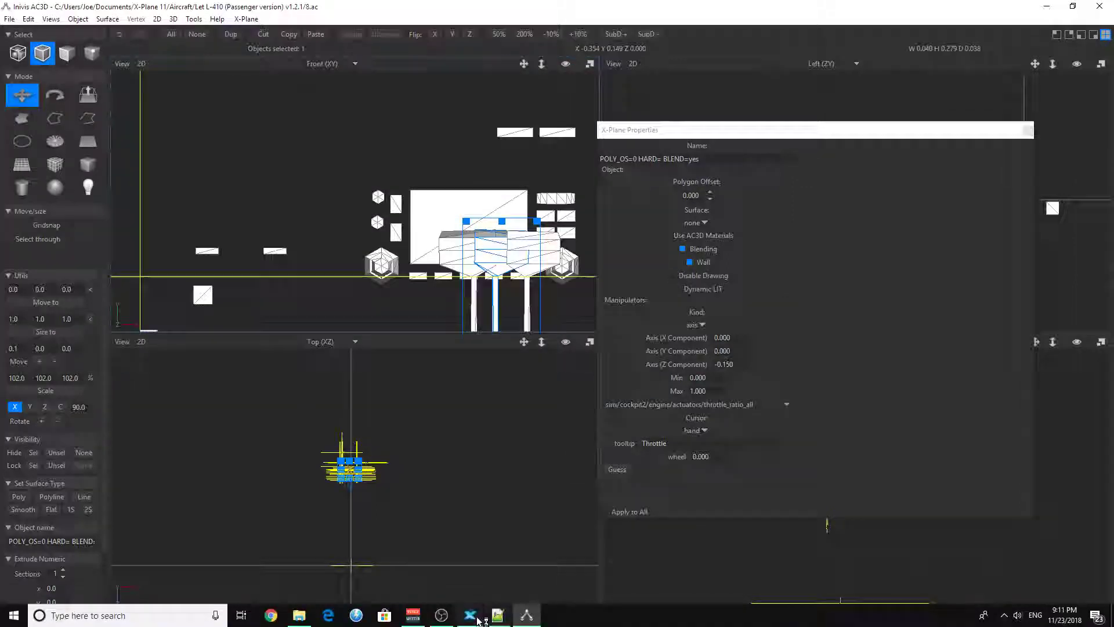
Switch to X-Plane and reload the current aircraft together with its art.
click(470, 615)
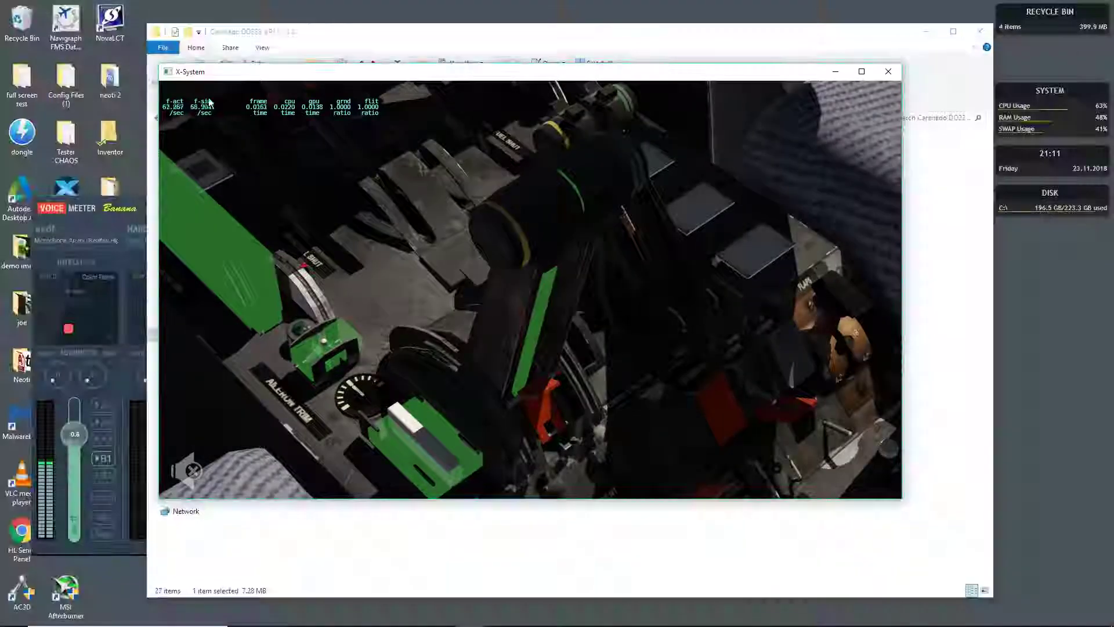
click(275, 89)
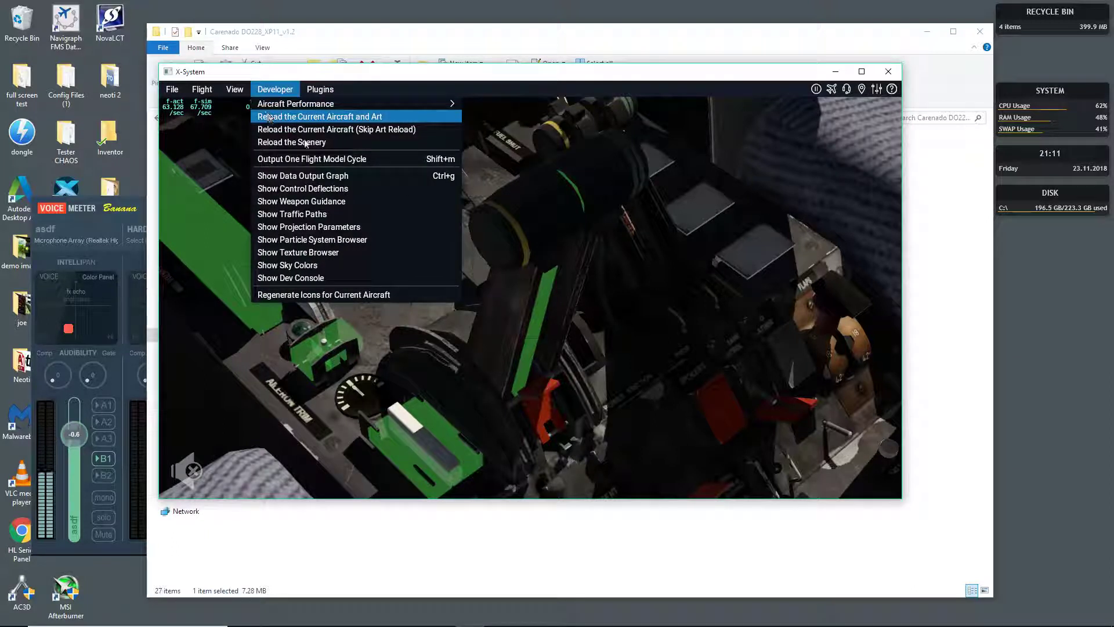
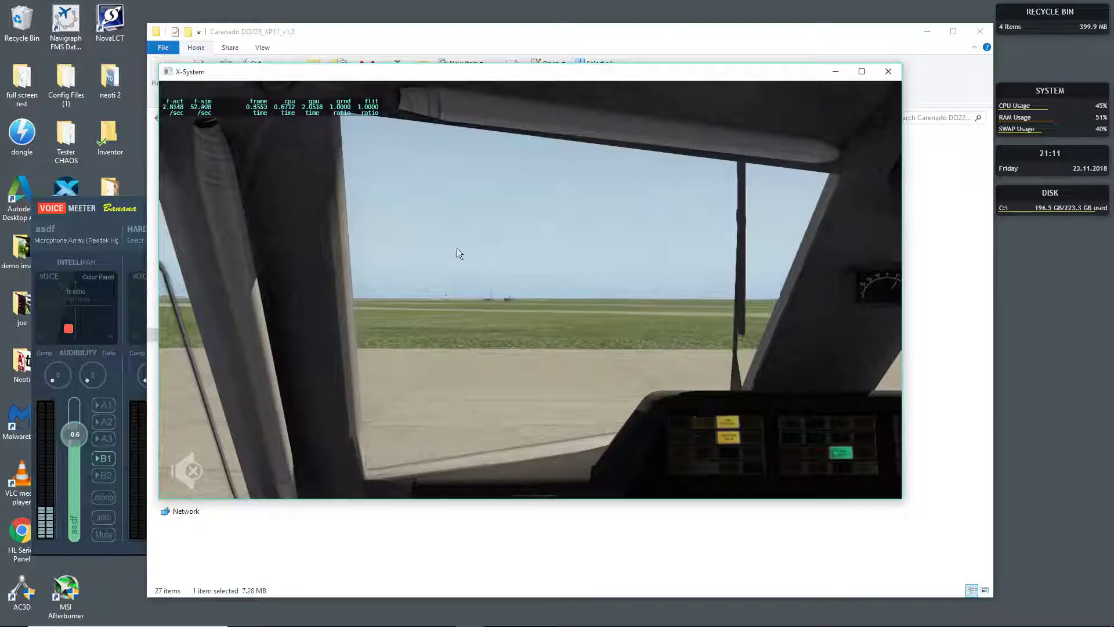
scroll(600, 357, up, 6)
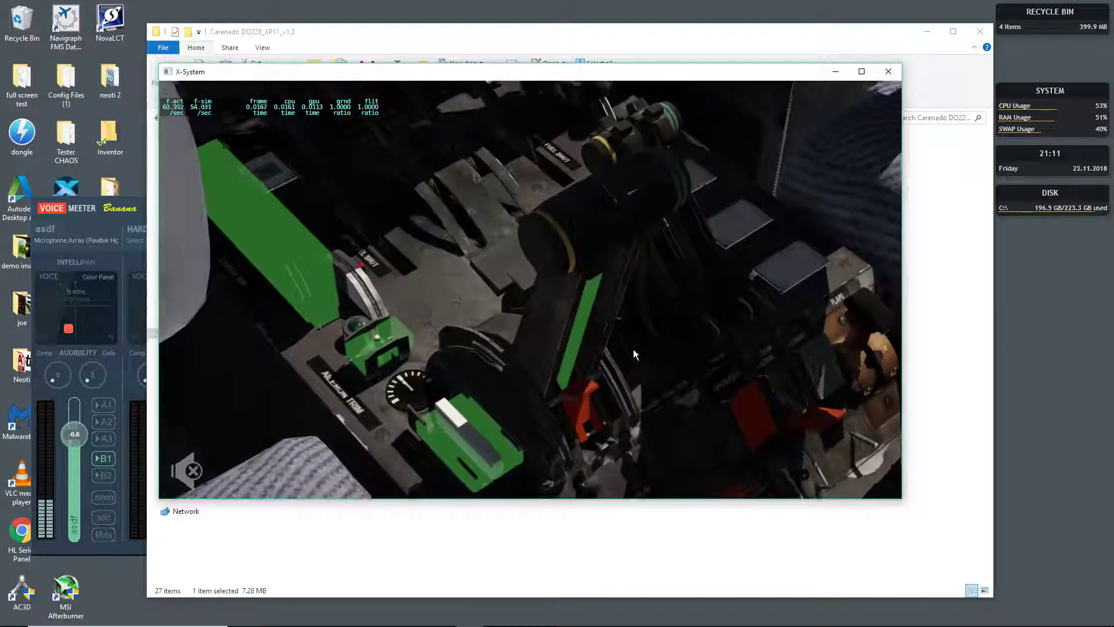
Move the throttle levers and the neighbouring lever pair back and forth to test how each responds.
mouse_move(558, 238)
mouse_down()
mouse_move(502, 189)
mouse_move(558, 244)
mouse_up()
drag(685, 166, 630, 195)
mouse_move(562, 219)
mouse_down()
mouse_move(436, 127)
mouse_move(569, 220)
mouse_up()
drag(689, 172, 751, 252)
drag(561, 222, 478, 140)
drag(680, 172, 651, 139)
drag(485, 134, 522, 101)
mouse_move(464, 141)
mouse_down()
mouse_move(503, 177)
mouse_move(444, 127)
mouse_move(455, 154)
mouse_up()
drag(649, 163, 472, 136)
right_drag(660, 222, 665, 208)
drag(563, 323, 430, 238)
drag(617, 289, 461, 197)
drag(608, 320, 561, 266)
Examine the highlighted click area between the throttle levers up close and try moving the neighbouring lever pair.
right_drag(653, 261, 688, 349)
mouse_move(688, 396)
right_down()
mouse_move(700, 427)
mouse_move(688, 405)
mouse_move(696, 390)
right_up()
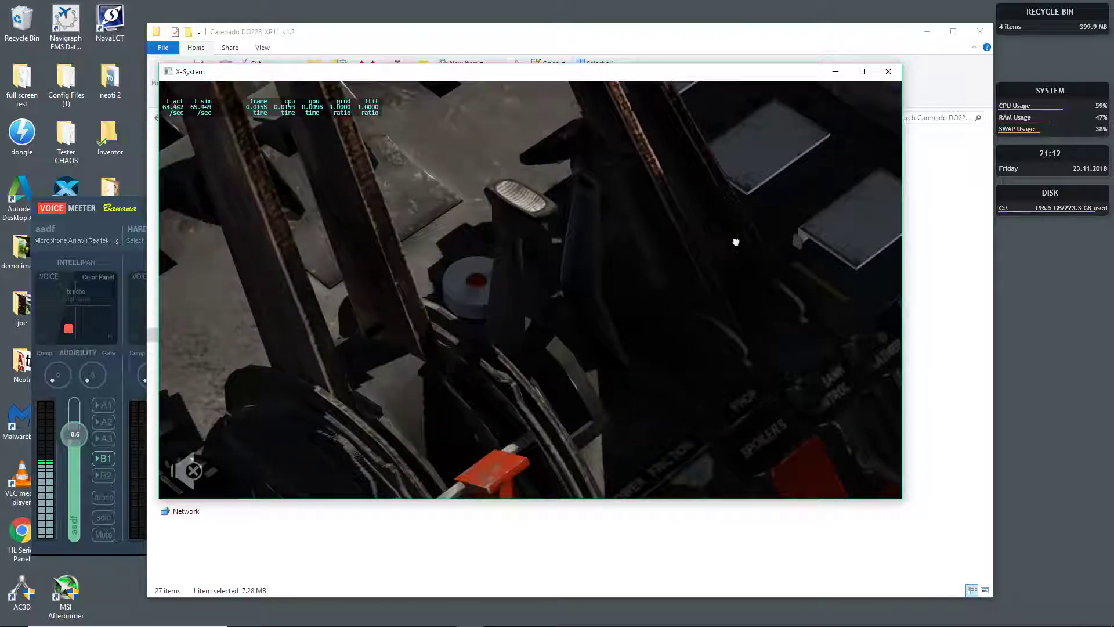
right_drag(736, 212, 597, 287)
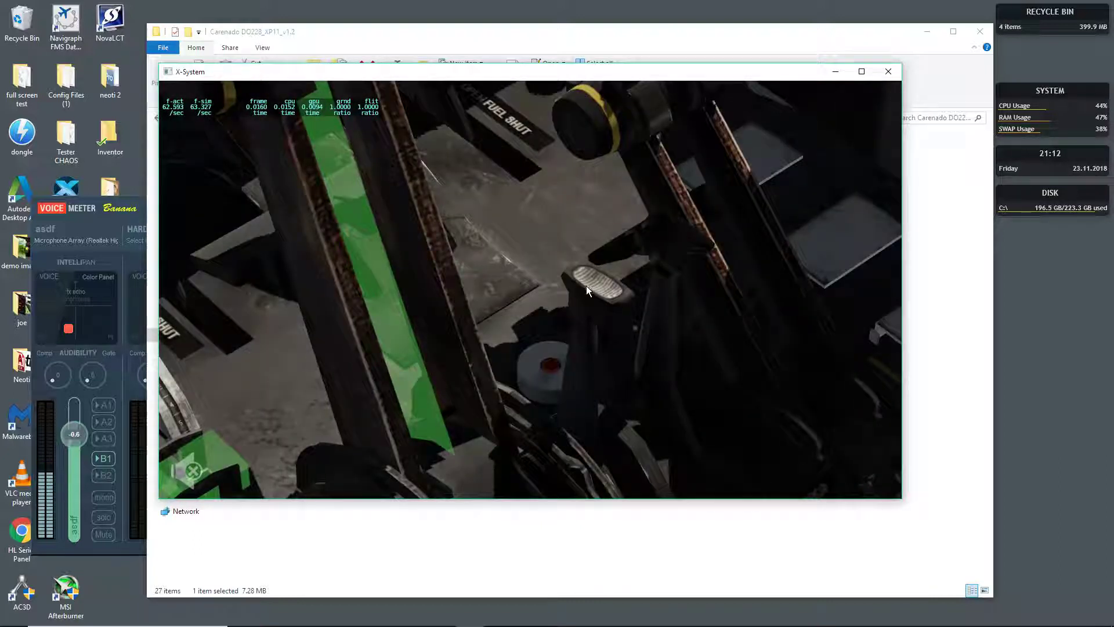
mouse_move(607, 308)
right_down()
mouse_move(620, 329)
mouse_move(604, 300)
right_up()
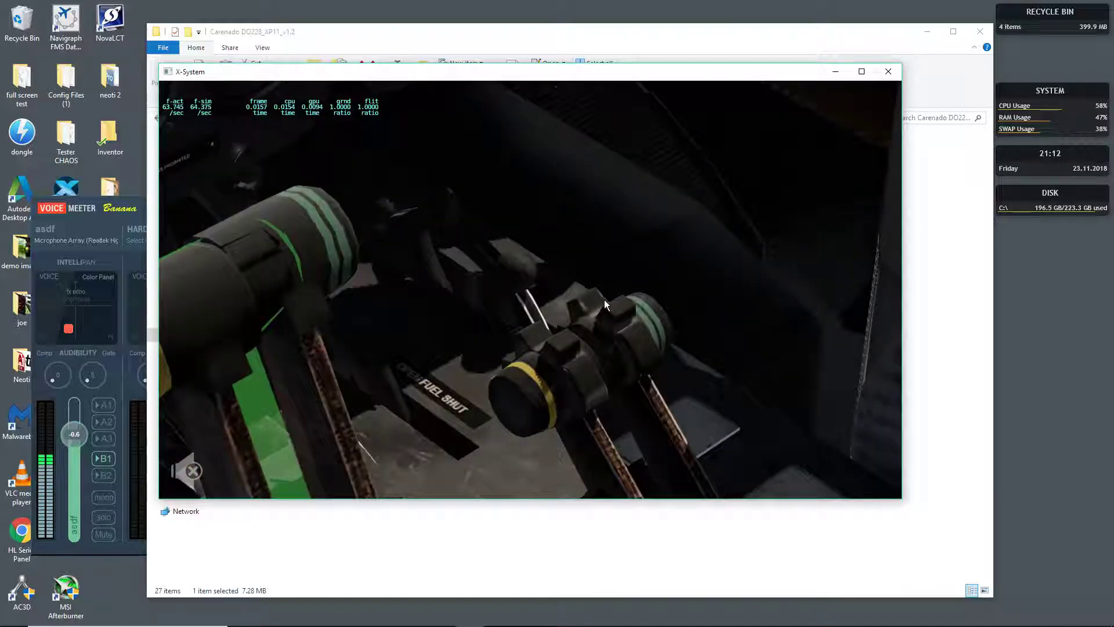
drag(595, 353, 630, 336)
drag(557, 363, 615, 402)
mouse_move(613, 397)
right_down()
mouse_move(560, 367)
mouse_move(593, 396)
right_up()
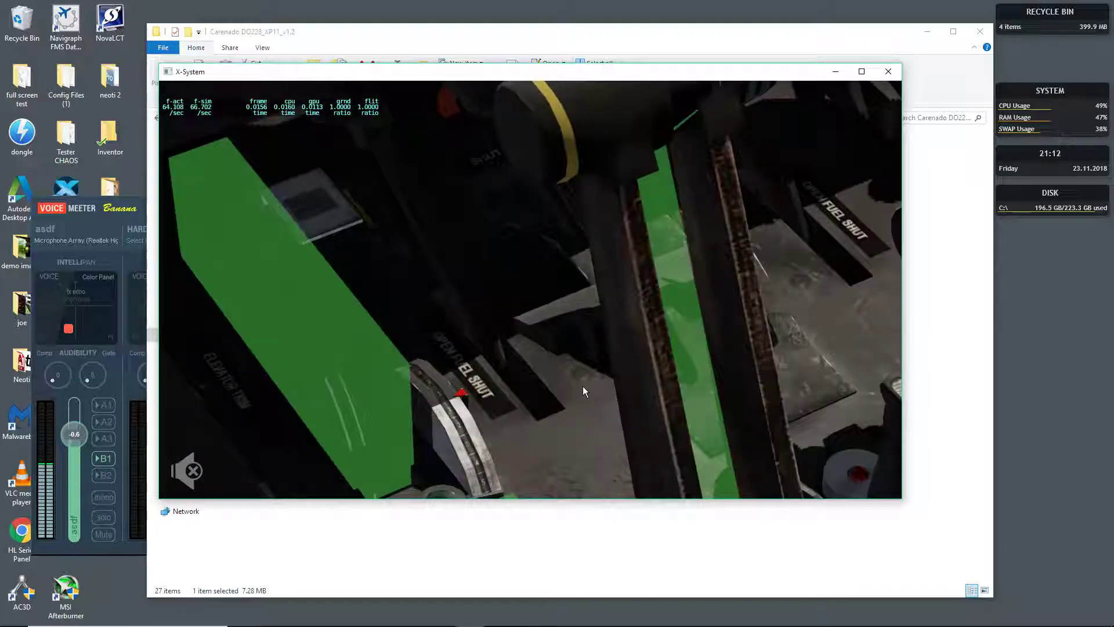
scroll(583, 385, down, 4)
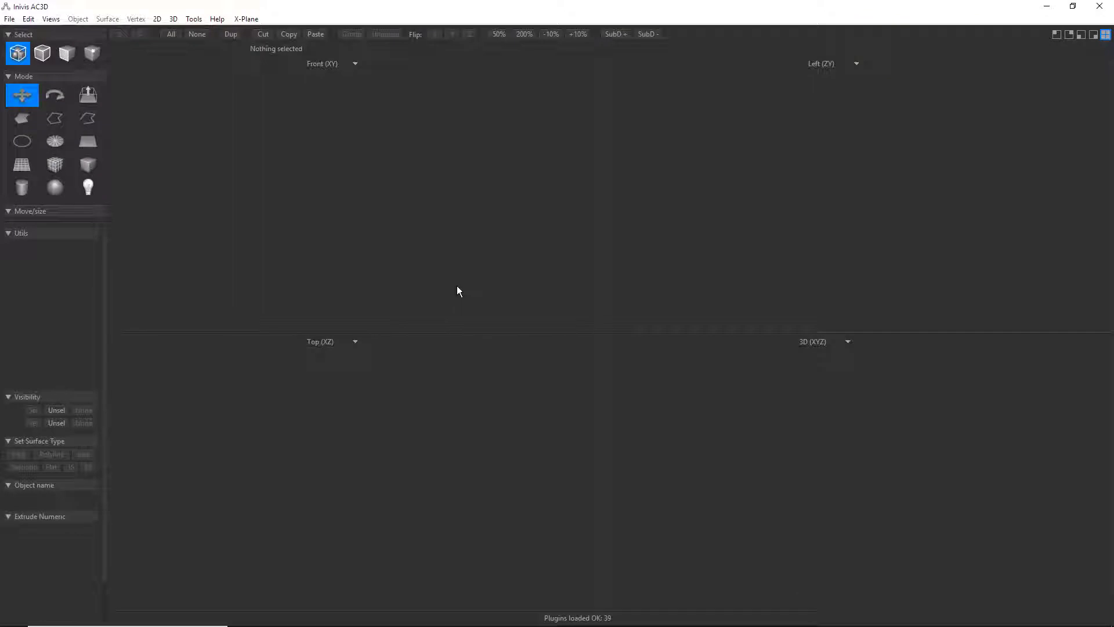
Switch to AC3D and open model file 8 from the Let L-410 (Passenger version) v1.2.1 folder.
click(641, 375)
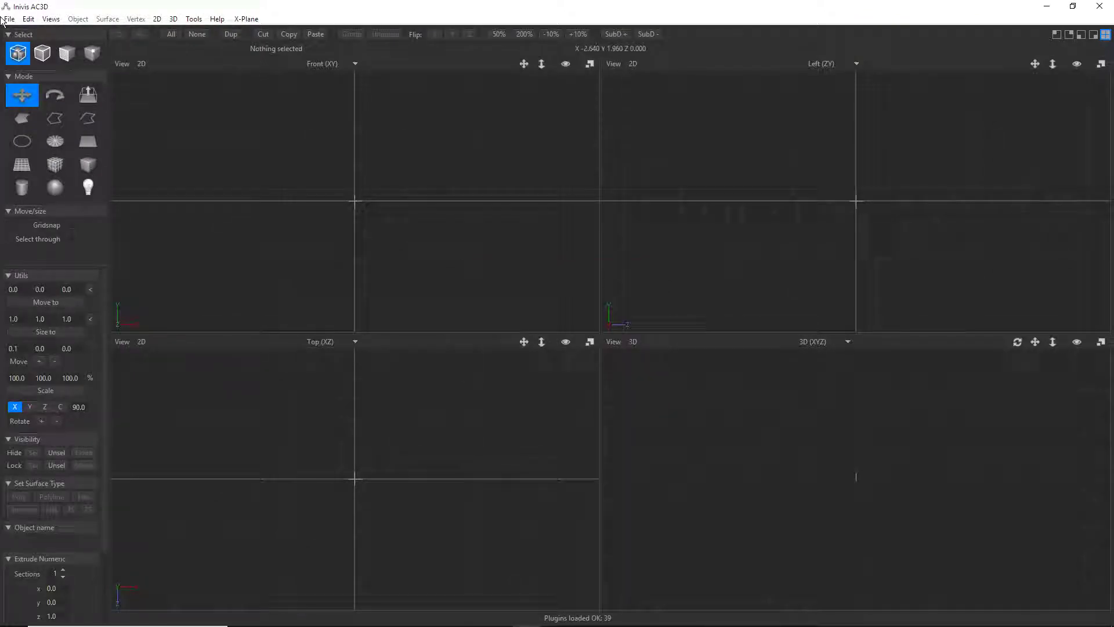
click(9, 18)
click(29, 51)
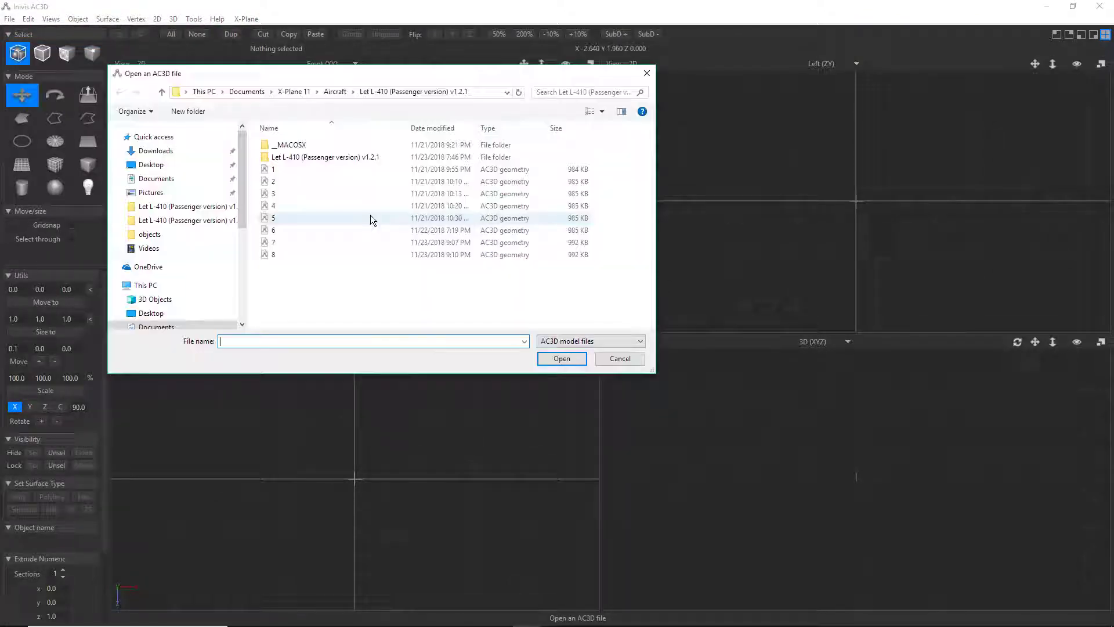
double_click(325, 255)
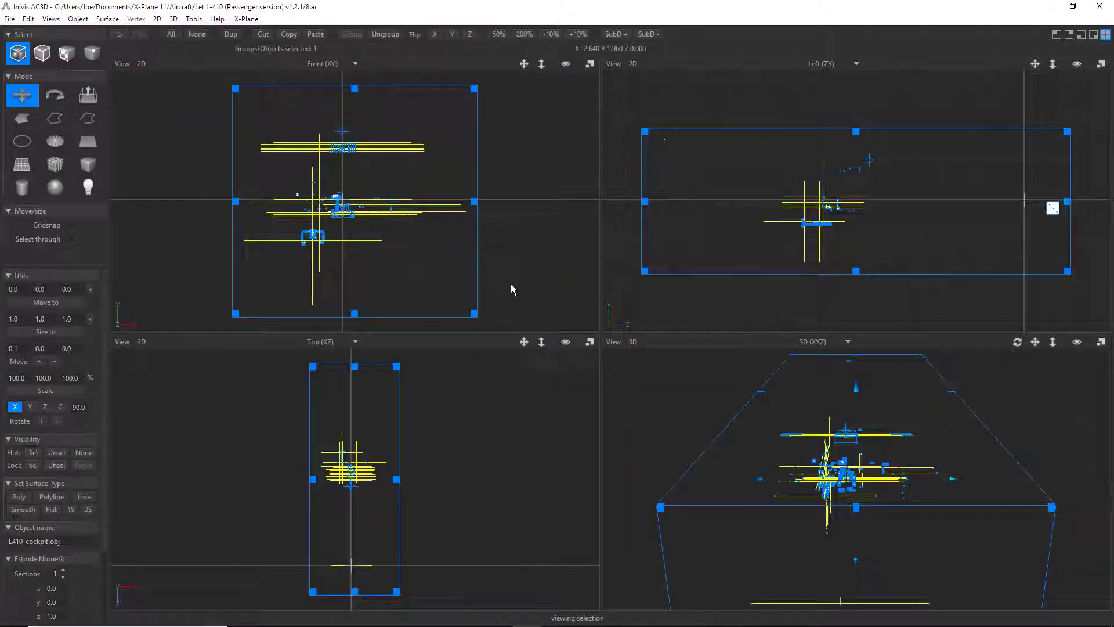
Clear the selection of the whole cockpit group and set the selection mode to individual objects.
click(29, 19)
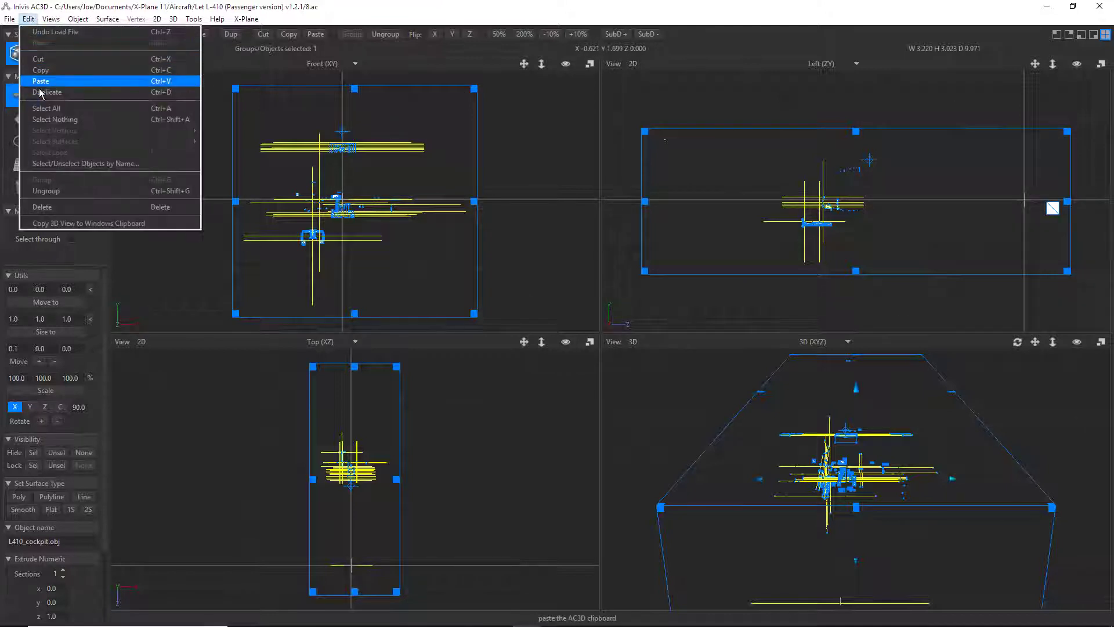
click(40, 119)
click(42, 53)
scroll(336, 224, up, 6)
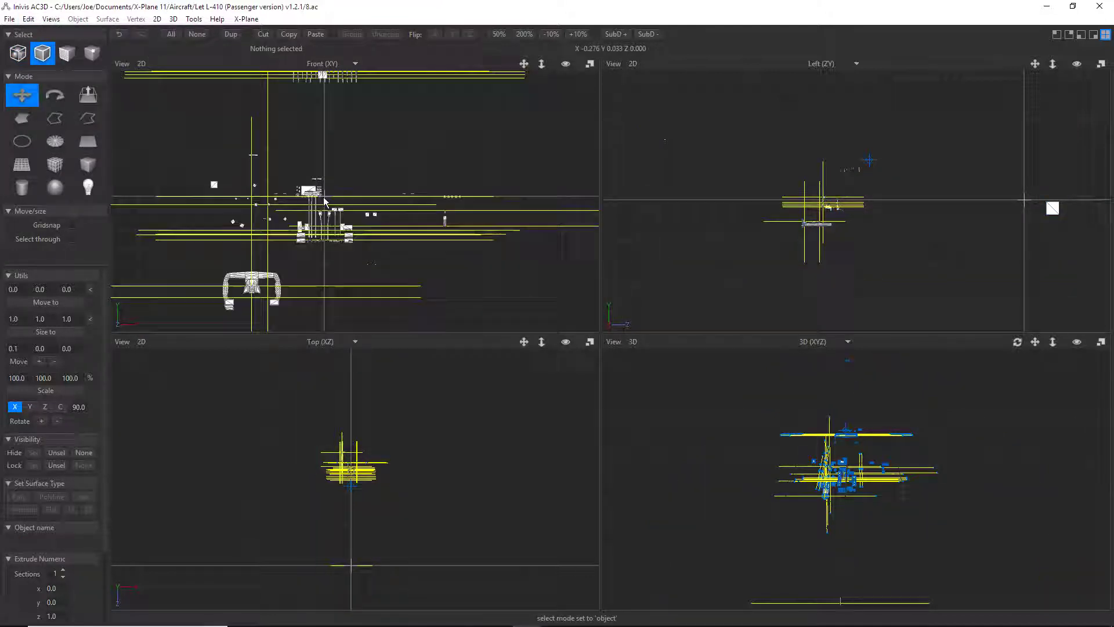
scroll(448, 203, up, 5)
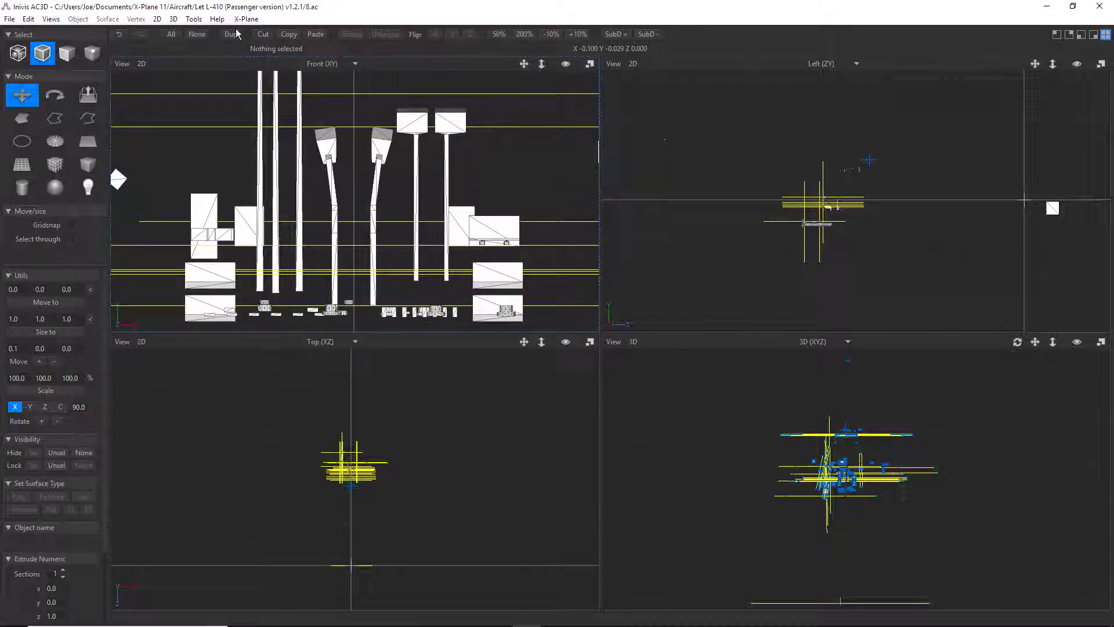
Select the leftmost of the two angled levers and check its manipulator dataref in the X-Plane object properties.
click(329, 147)
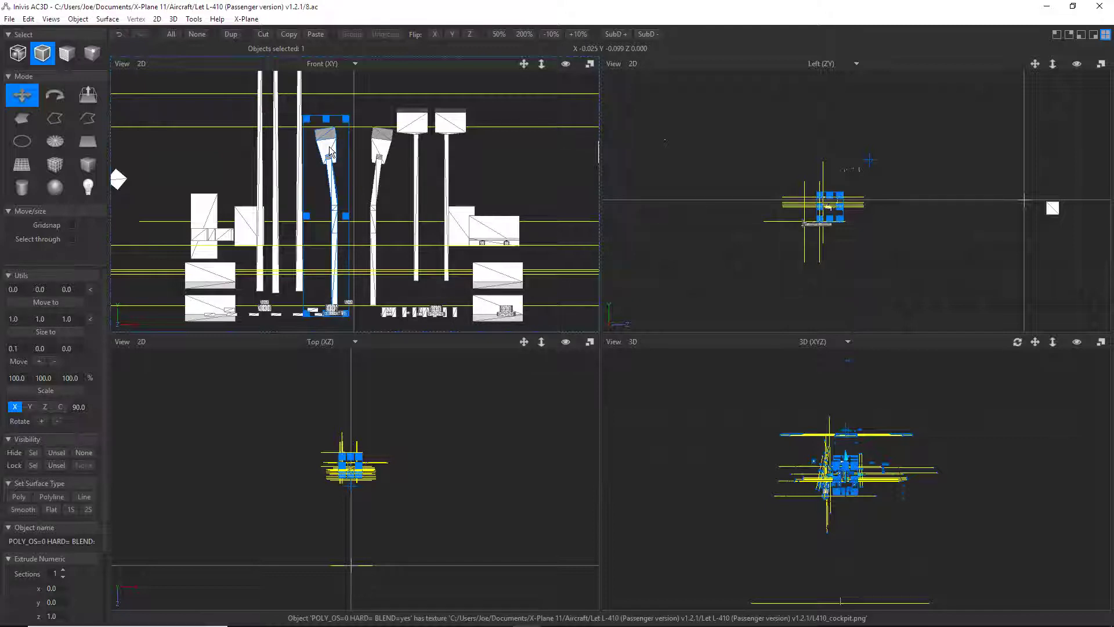
click(245, 19)
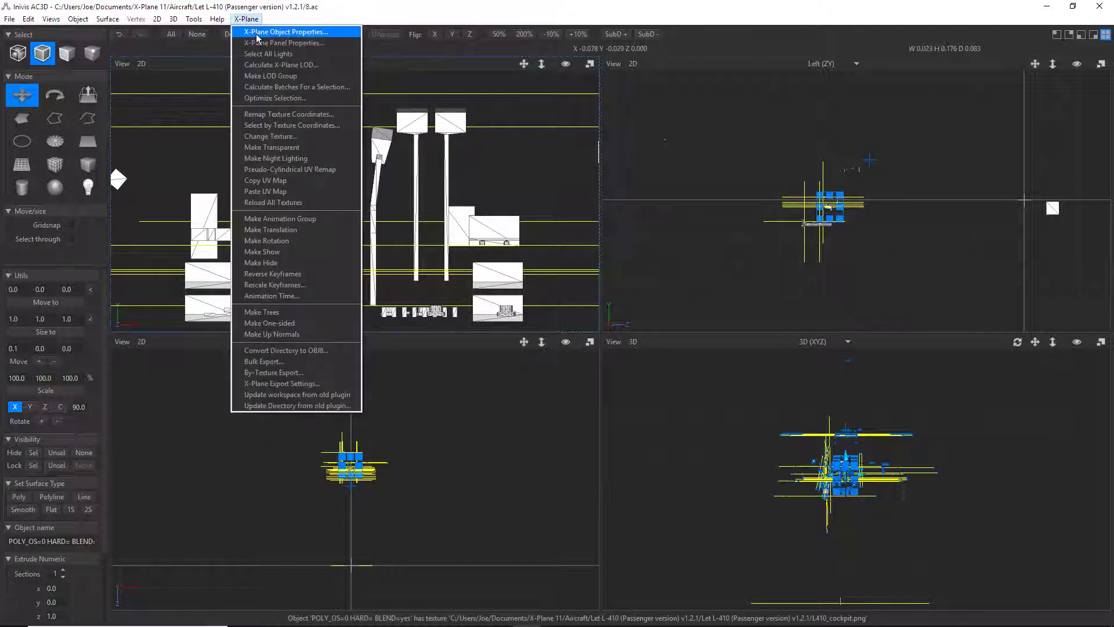
click(257, 36)
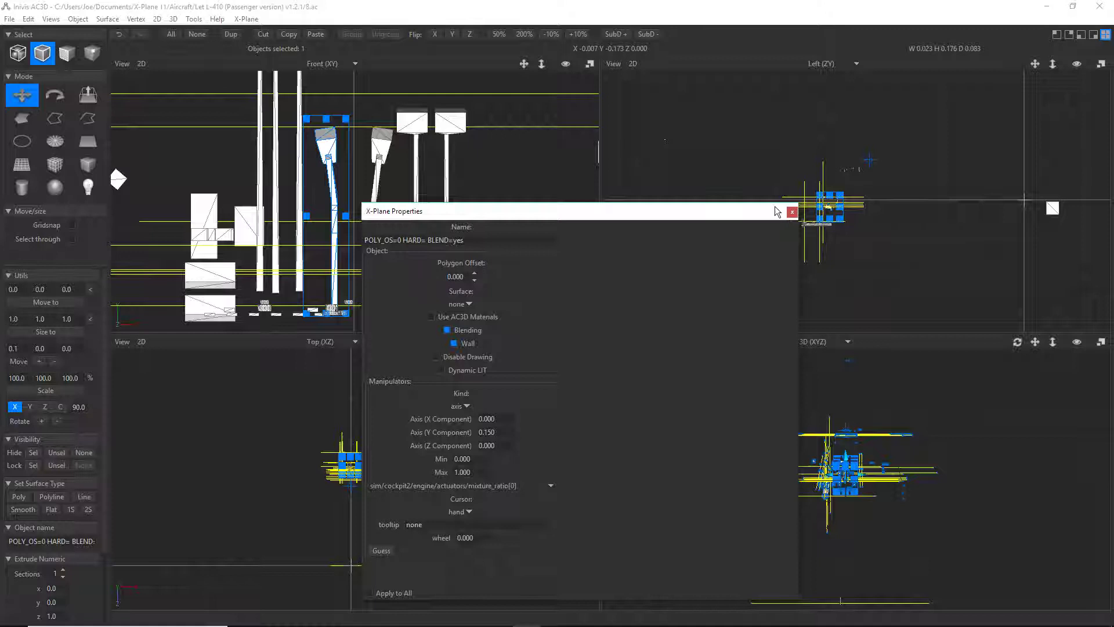
click(792, 213)
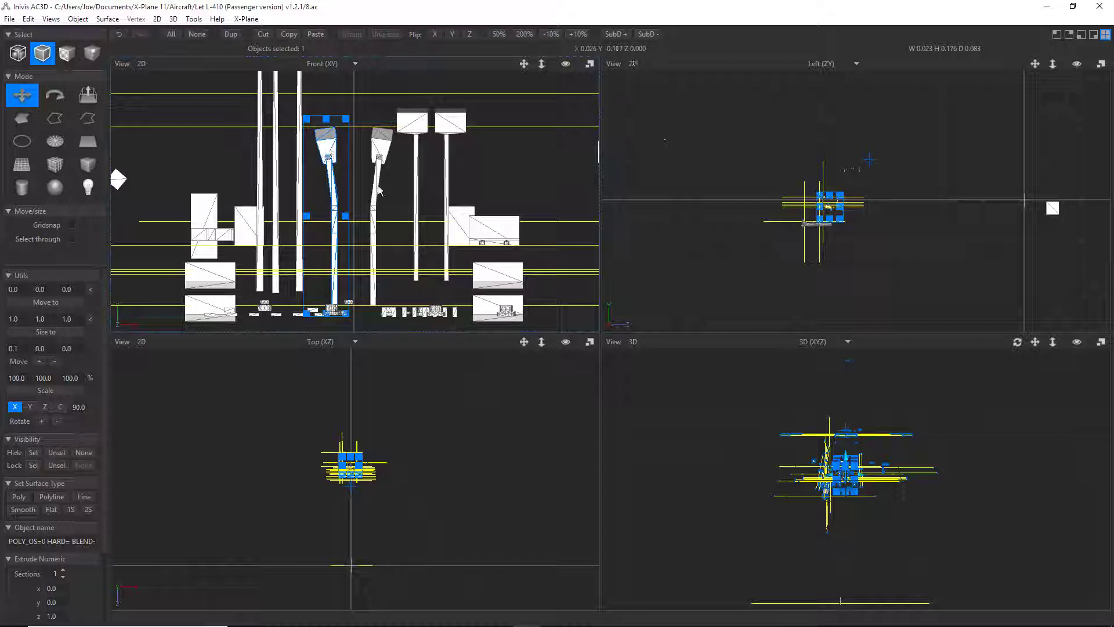
Duplicate the selected angled lever and place the copy midway between the two angled levers.
scroll(844, 525, up, 5)
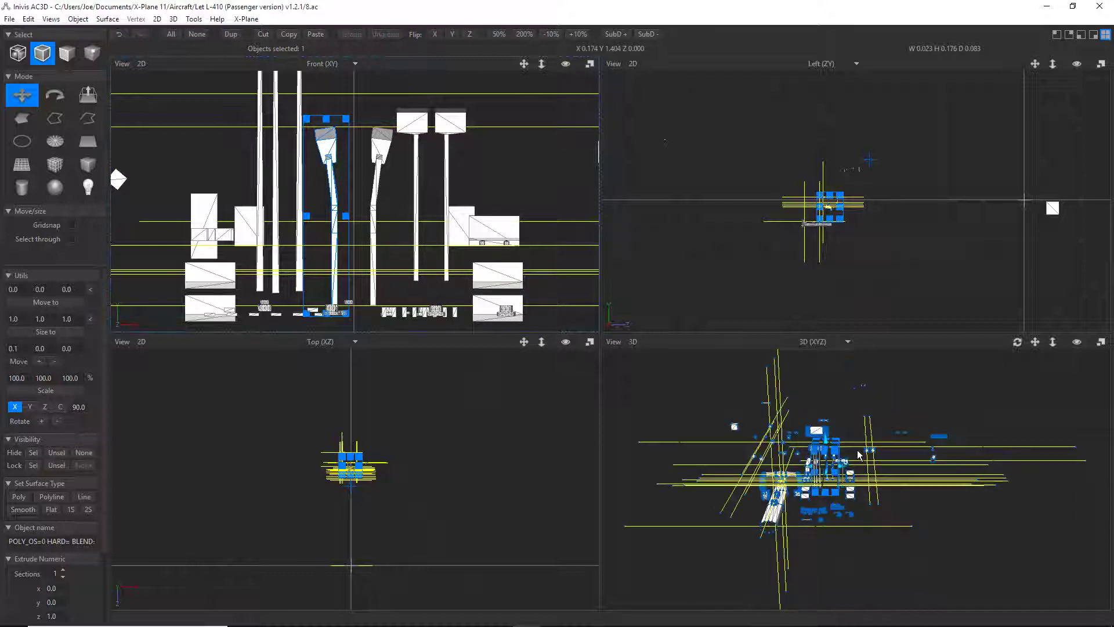
scroll(845, 525, up, 4)
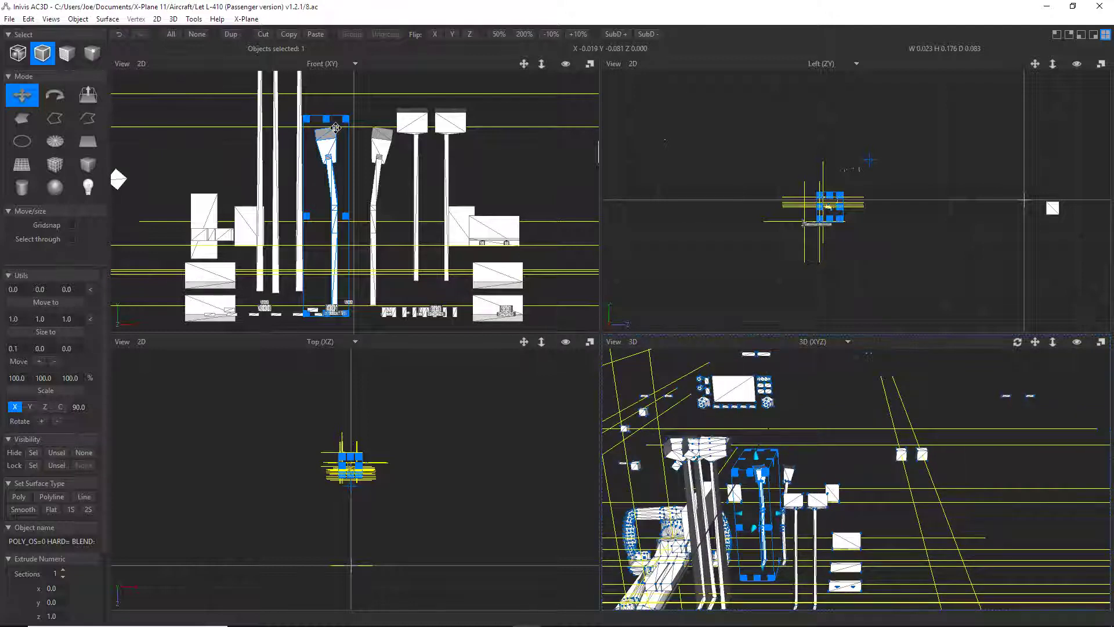
click(29, 20)
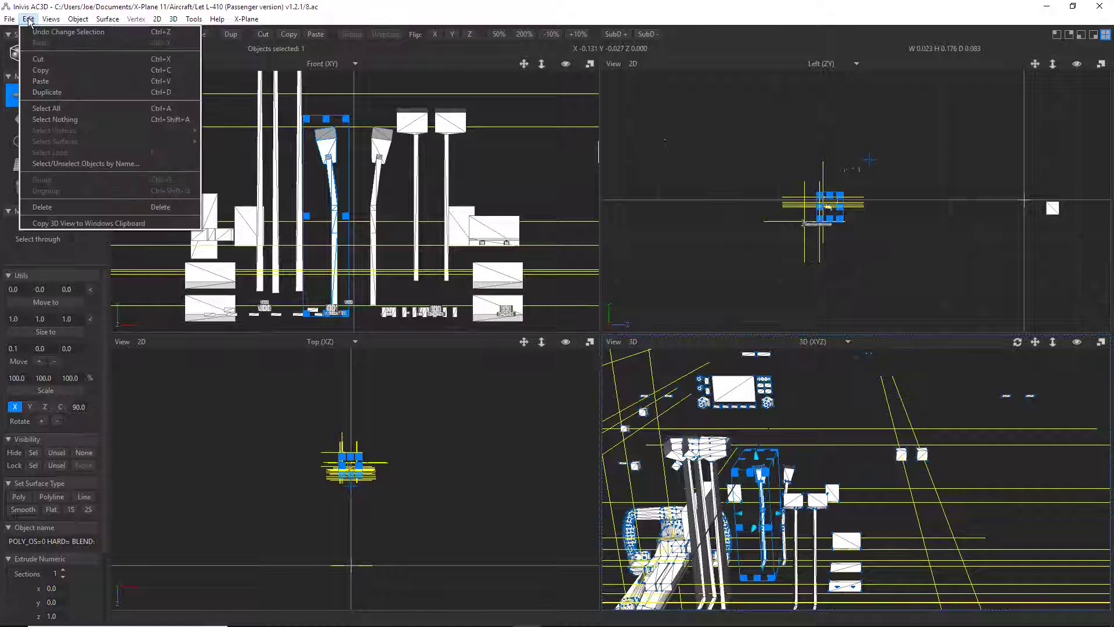
click(46, 93)
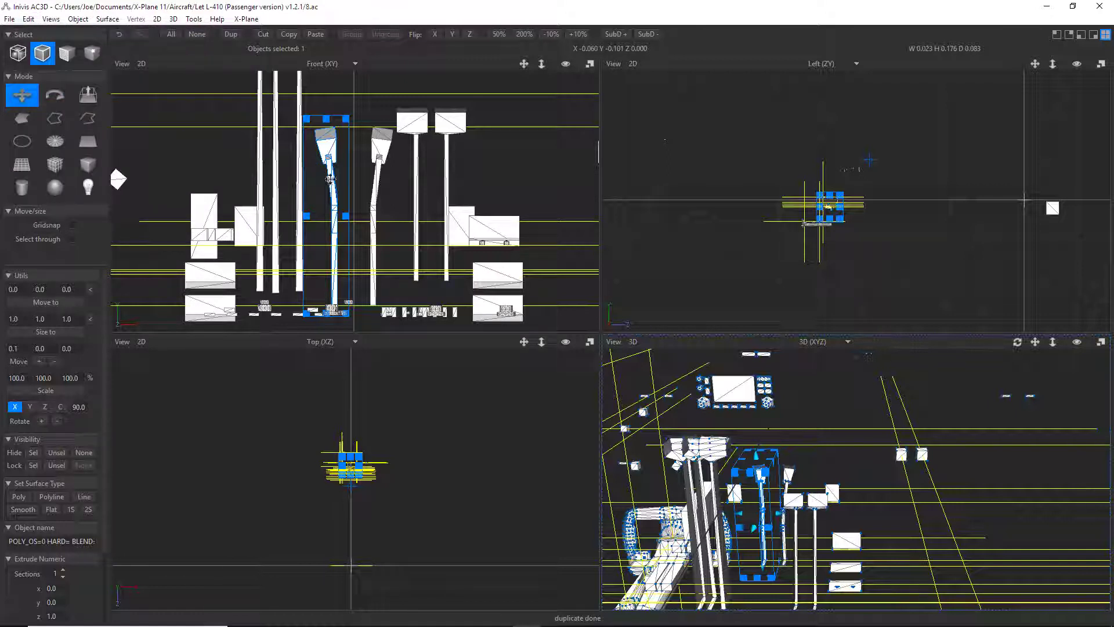
drag(330, 179, 358, 178)
Scale the copied middle lever to 103% on the X, Y and Z axes.
click(7, 378)
text(1)
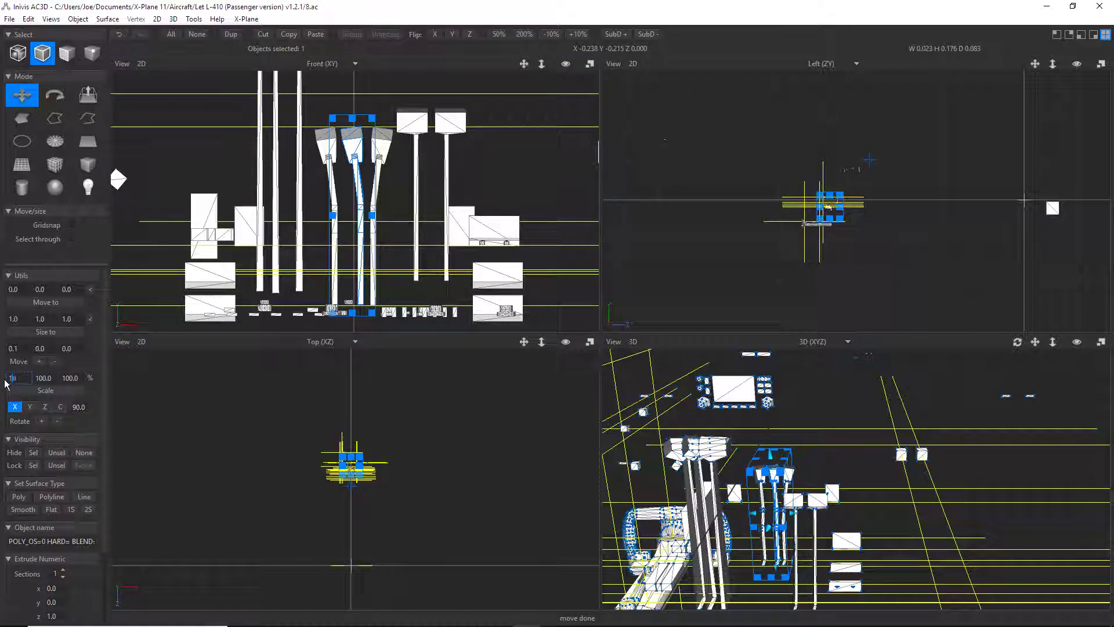
text(03)
key(Tab)
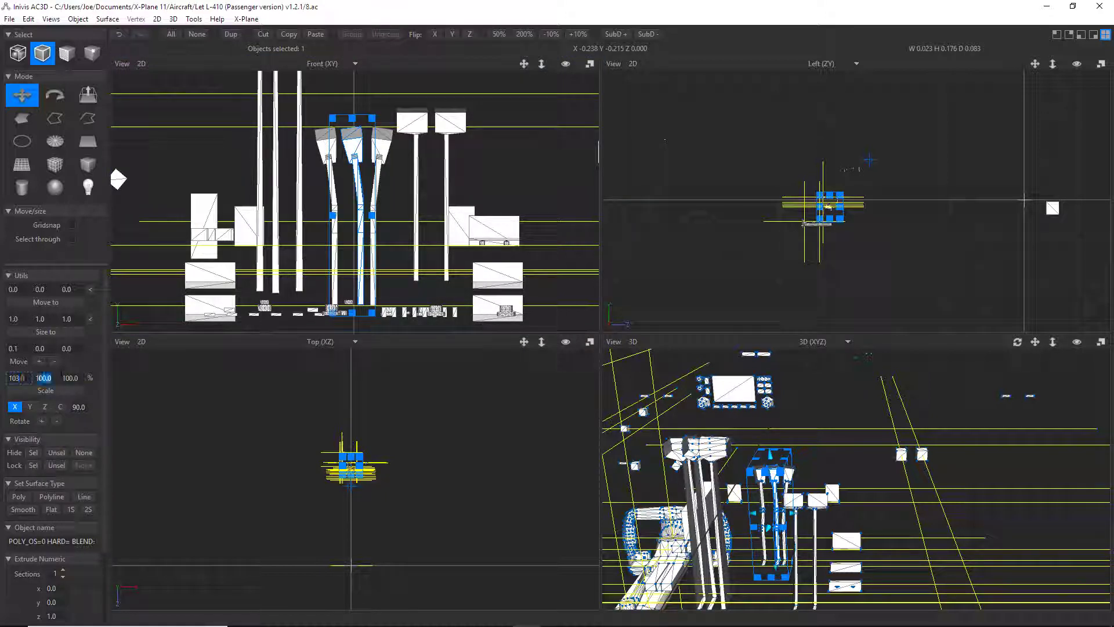
click(74, 390)
text(103)
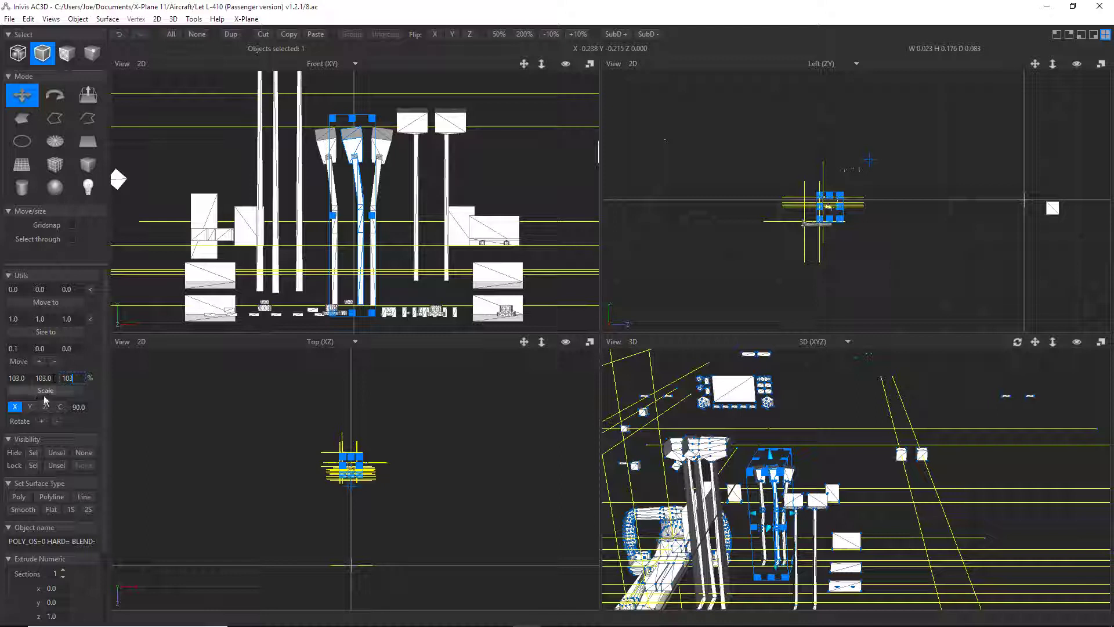
click(45, 390)
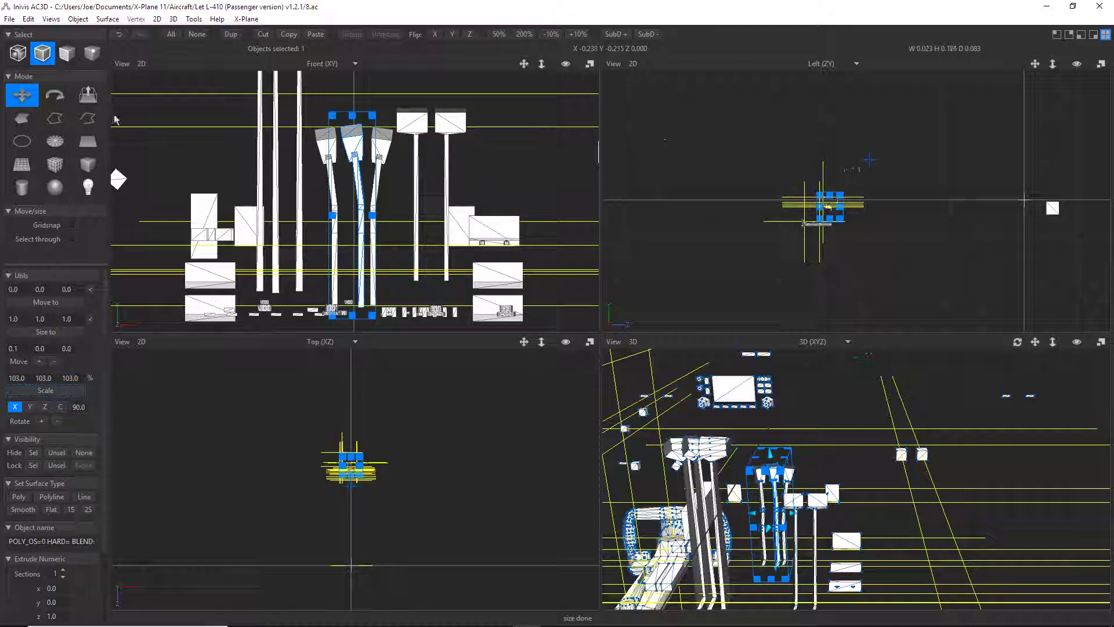
Set the middle lever's manipulator dataref to sim/cockpit2/engine/actuators/mixture_ratio_all.
click(235, 20)
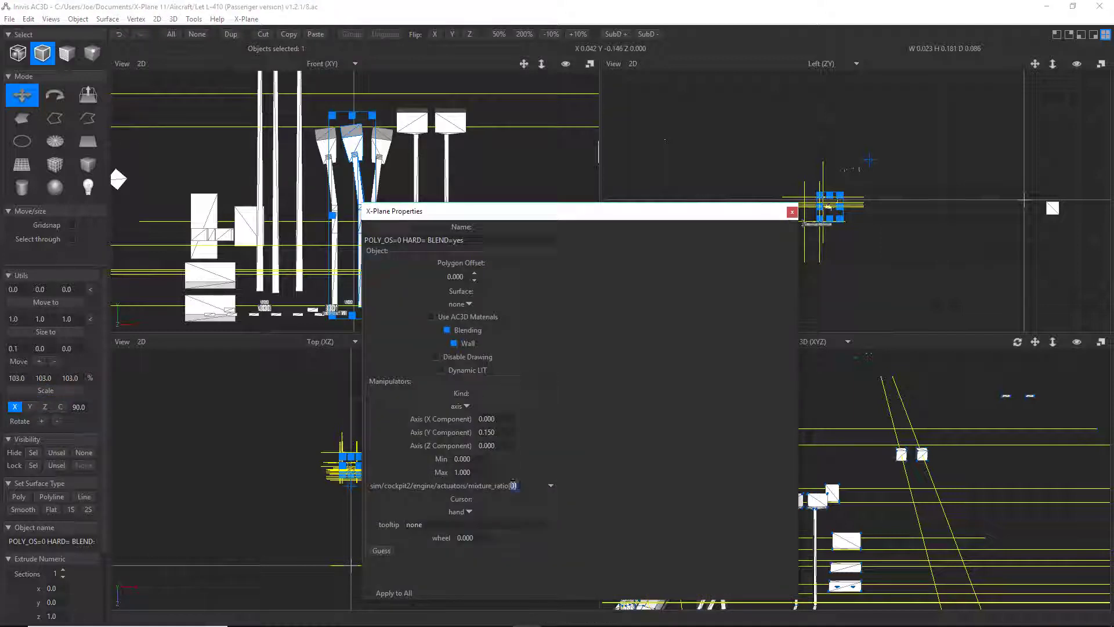
key(BackSpace)
key(BackSpace)
text(_all)
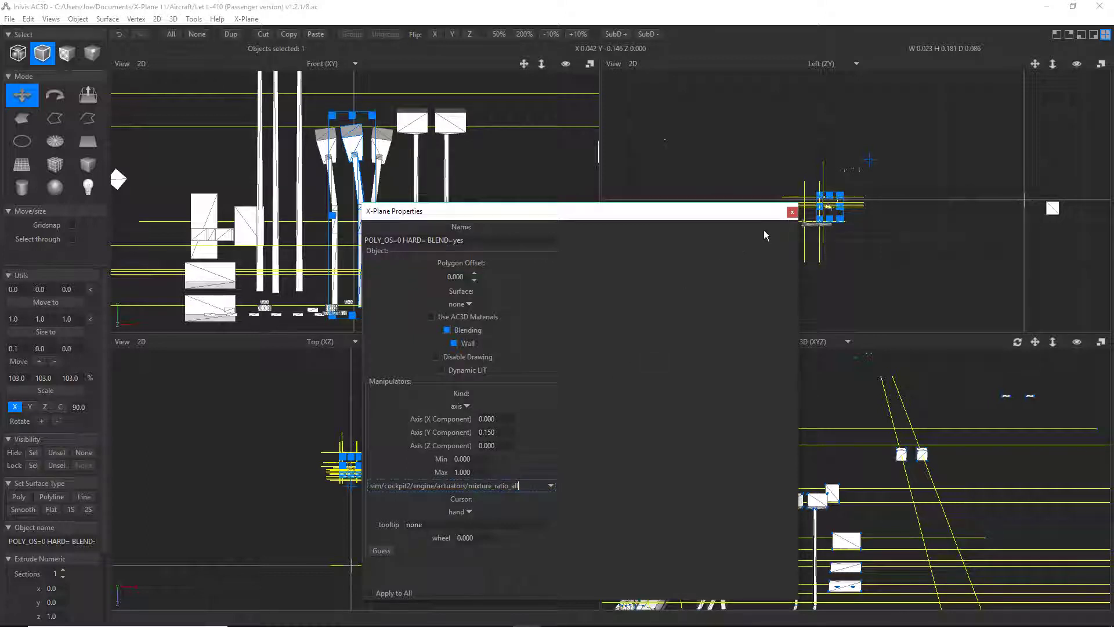
click(792, 212)
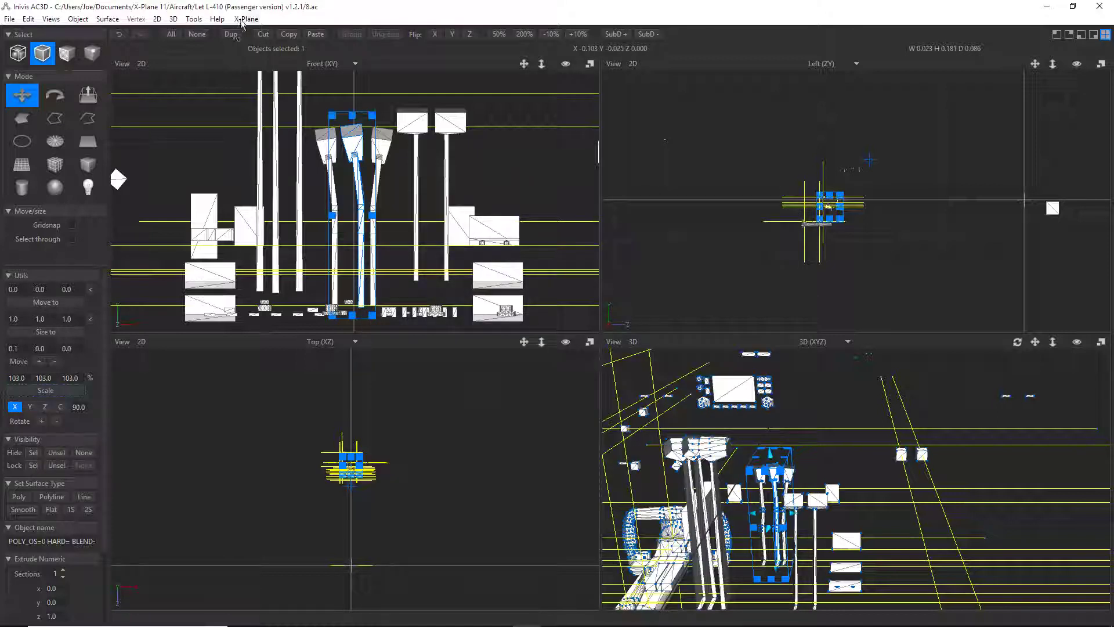
Reparent the copied lever in the model hierarchy from the world level into the original angled lever's ANIMATION group.
click(196, 20)
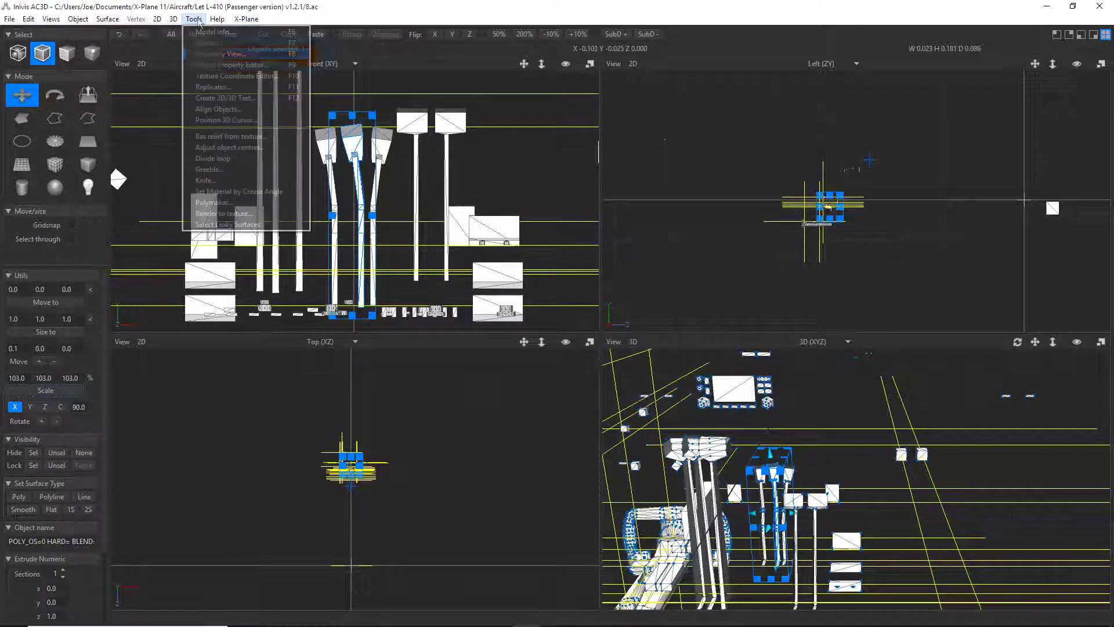
click(223, 53)
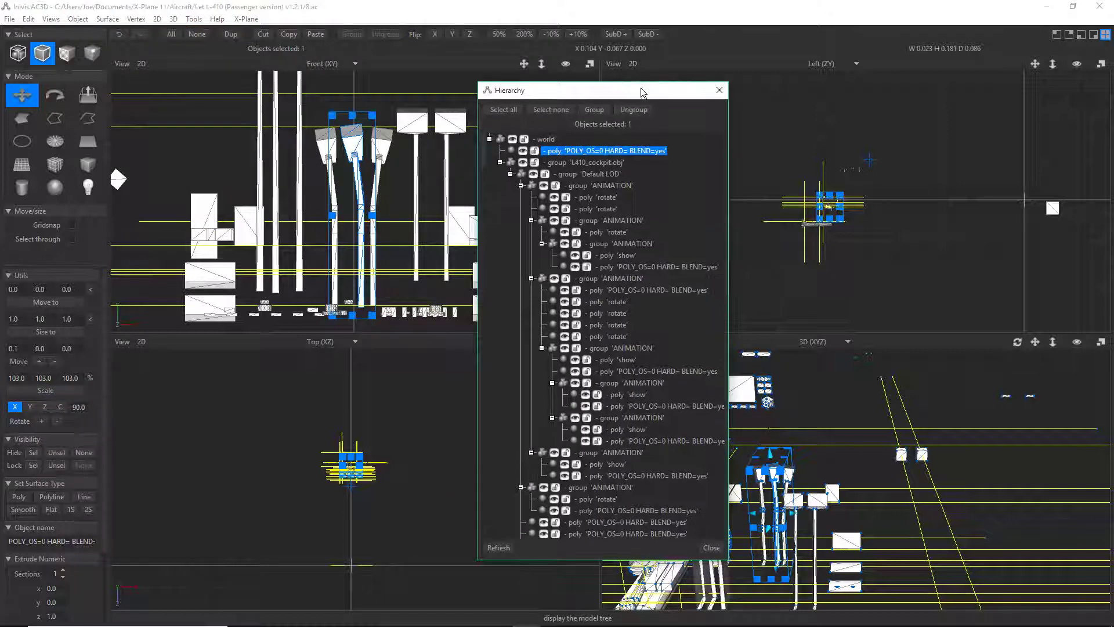
drag(641, 94, 821, 81)
click(740, 142)
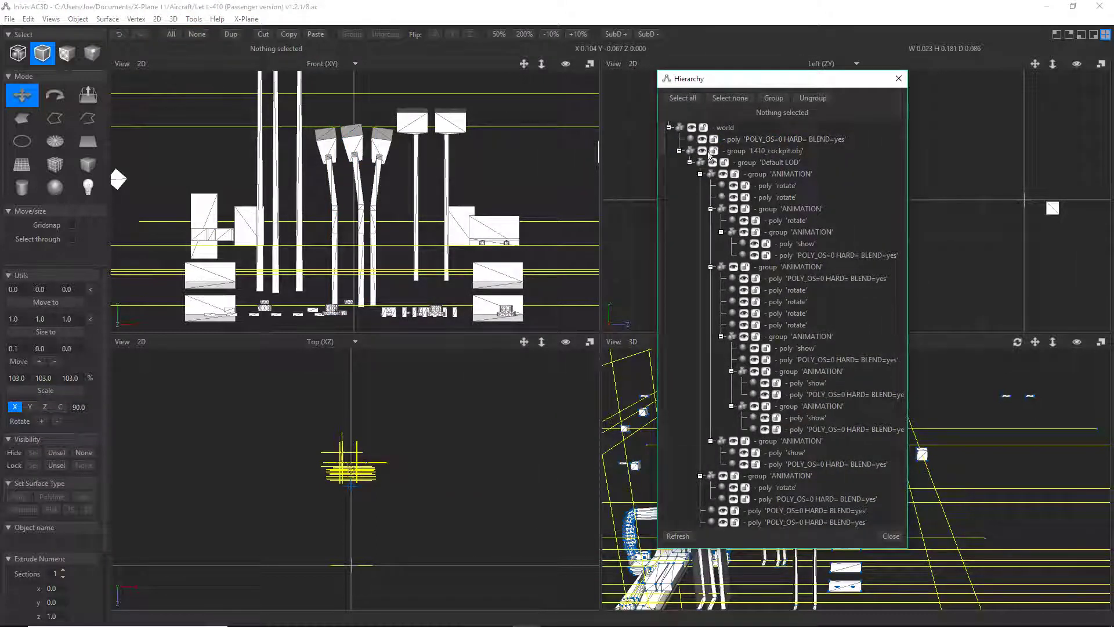
click(638, 153)
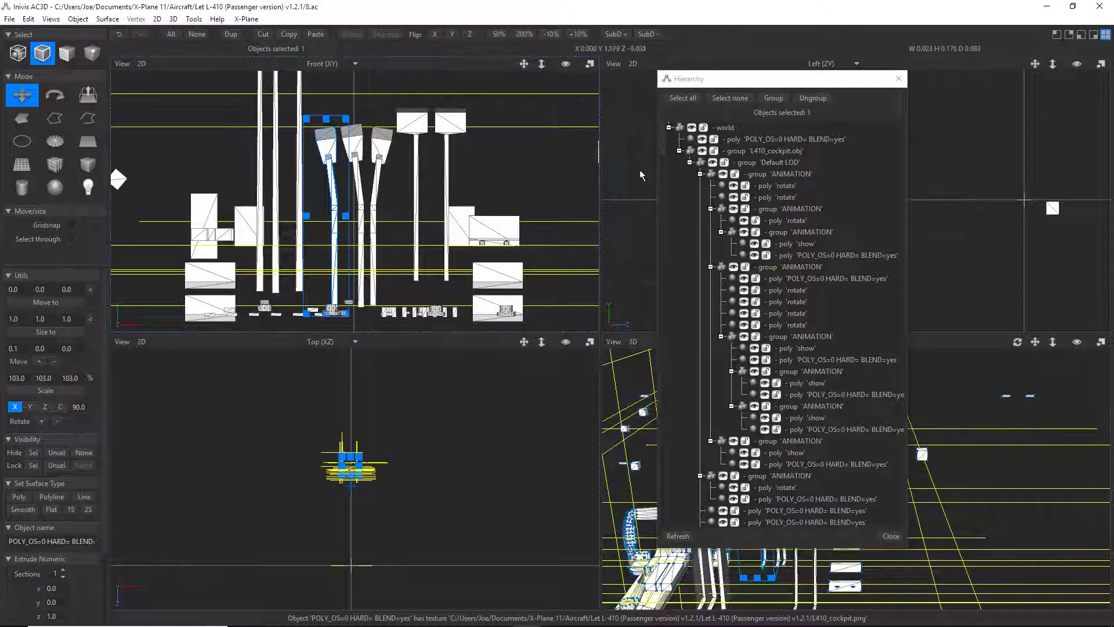
drag(662, 141, 685, 146)
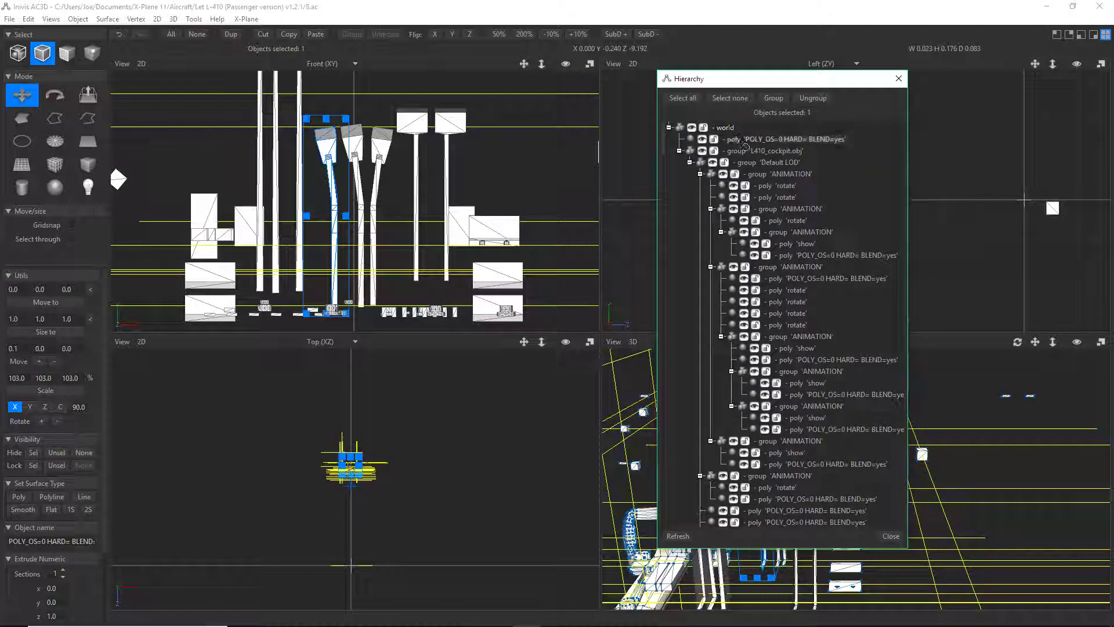
scroll(746, 145, down, 15)
drag(810, 556, 795, 423)
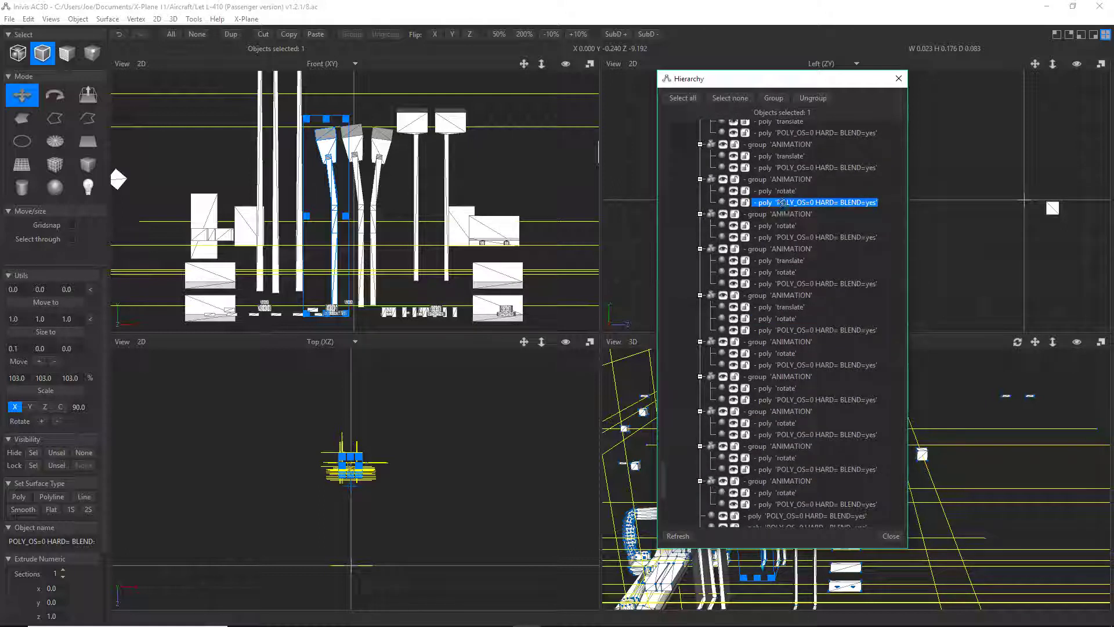
drag(782, 202, 784, 206)
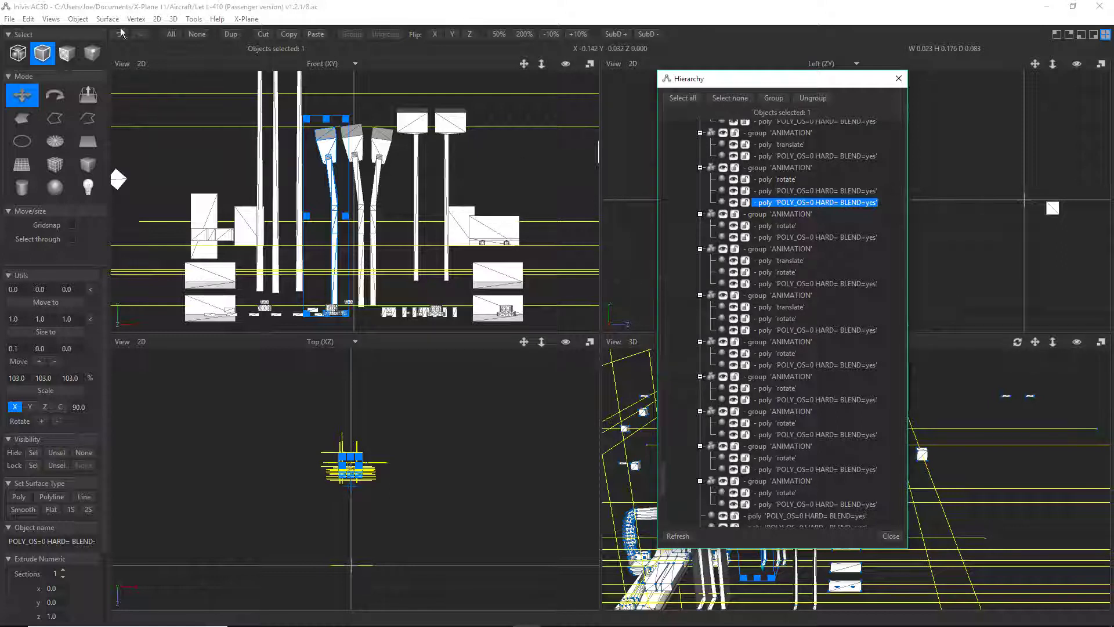
Select the nearer of the two straight levers beside the angled ones and examine its full manipulator dataref in the X-Plane object properties.
click(27, 21)
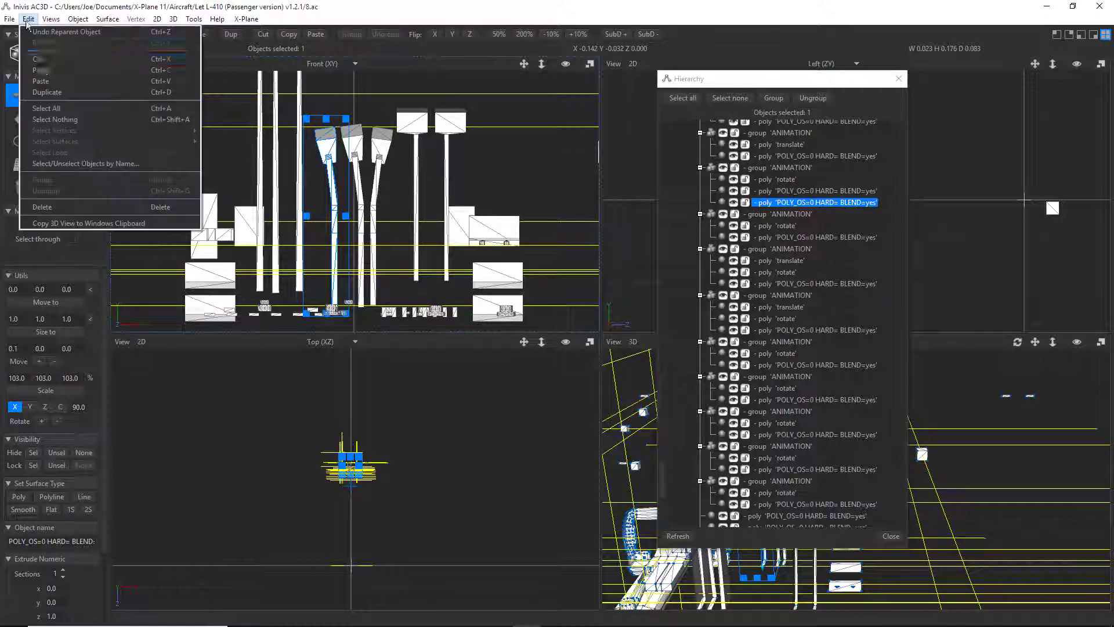
click(52, 119)
click(419, 124)
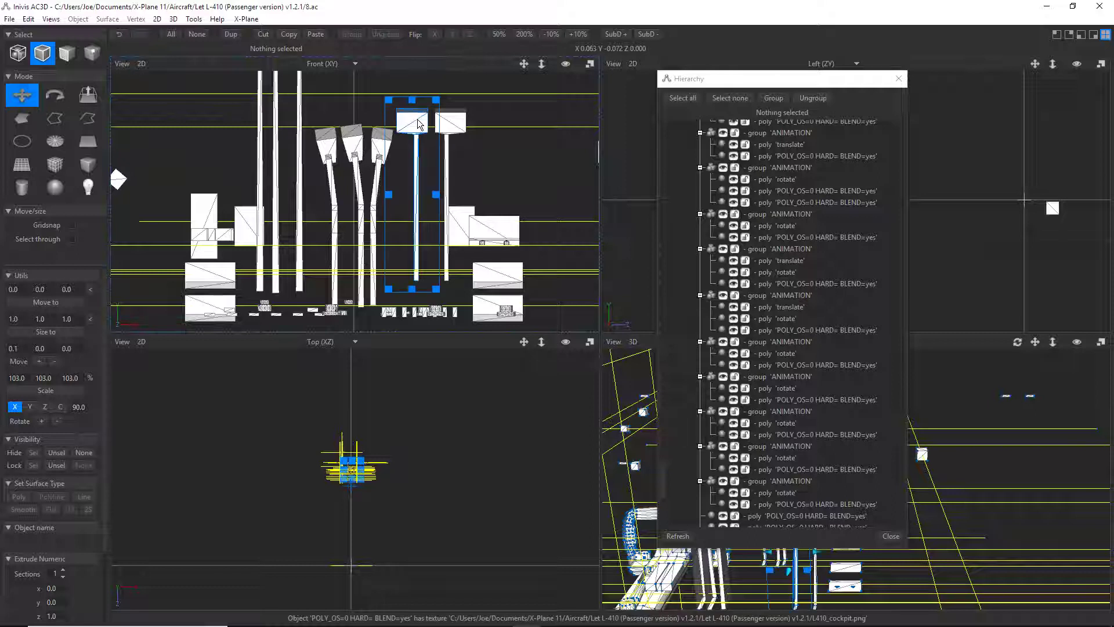
click(246, 20)
click(270, 33)
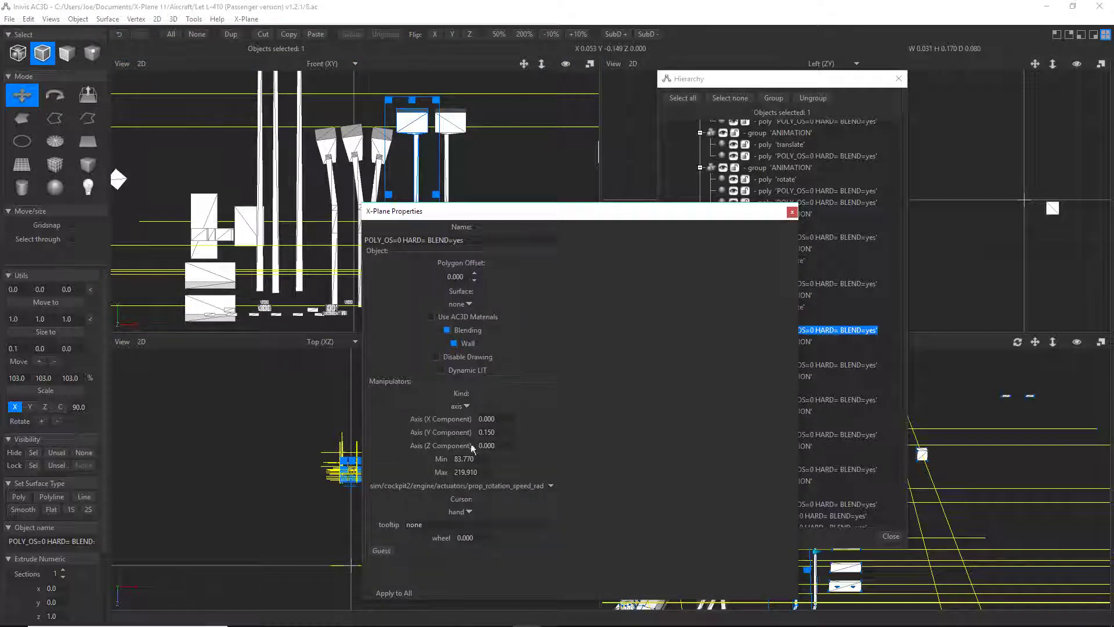
drag(538, 485, 591, 486)
click(527, 486)
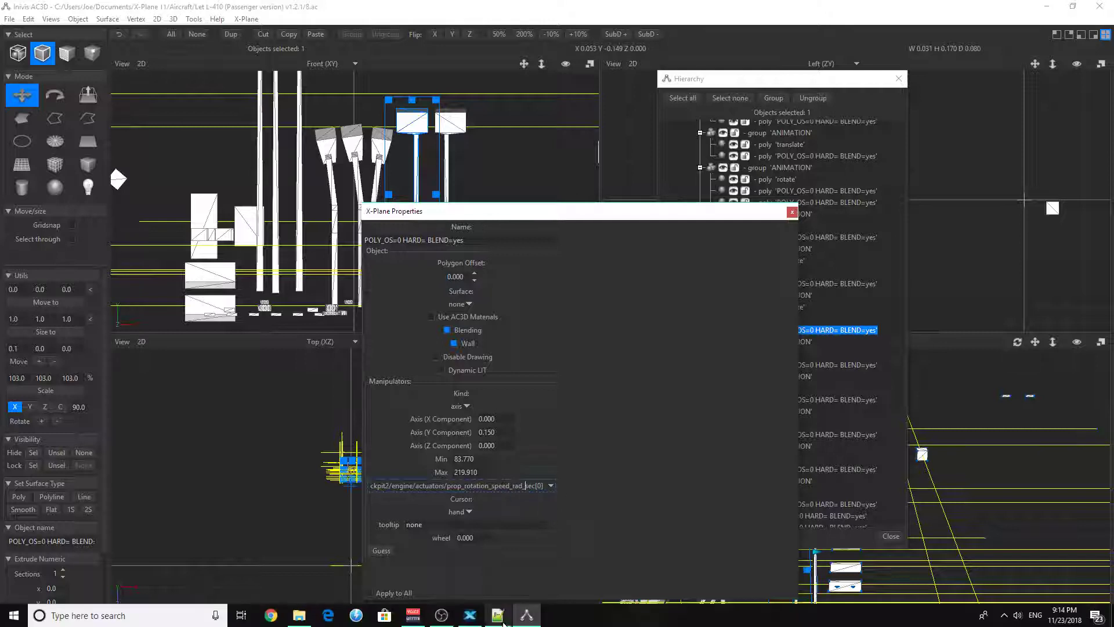
Switch to Notepad++, reload the modified L410_cockpit.obj and bring up DO228_cockpit.obj for reference.
mouse_move(503, 619)
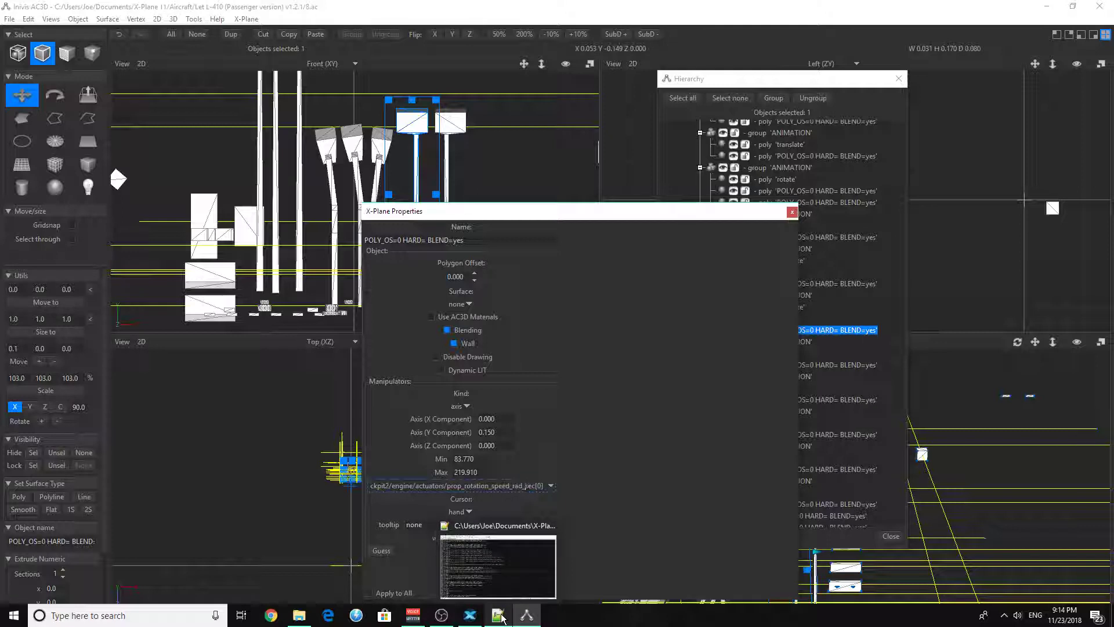
click(498, 566)
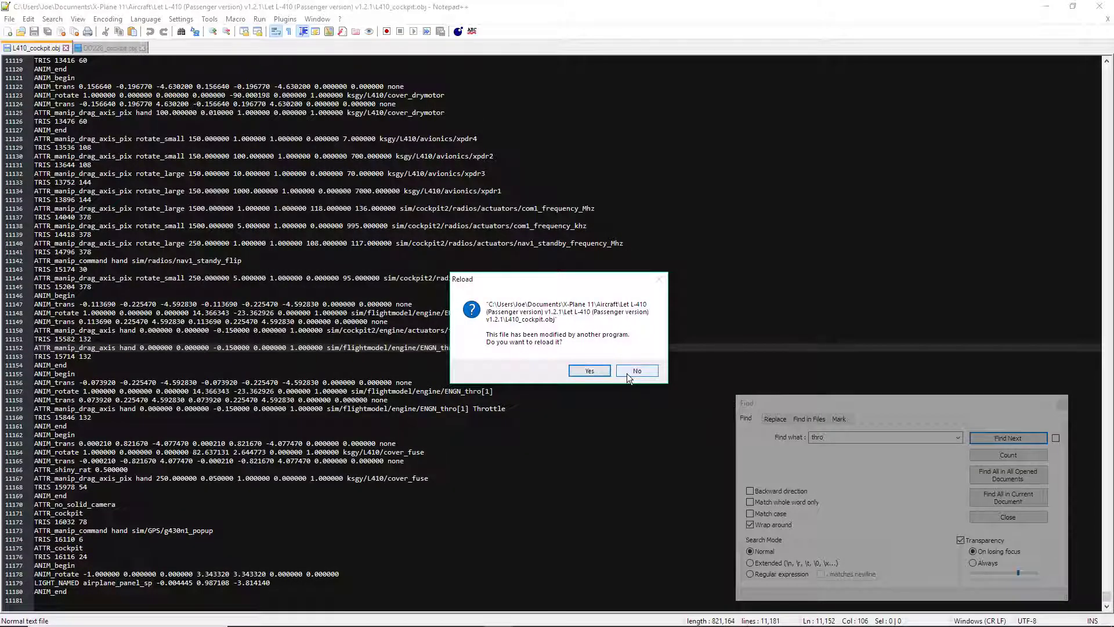
click(594, 372)
click(125, 46)
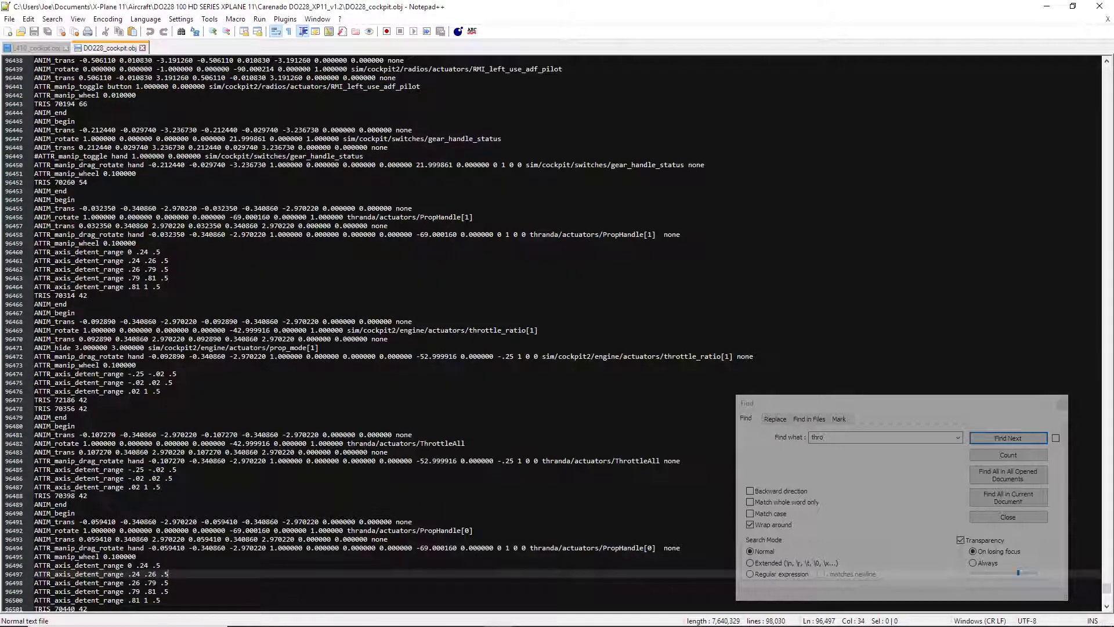
Search DO228_cockpit.obj for "prop" and examine the dataref and manipulator lines of its throttle and prop levers.
scroll(557, 334, down, 20)
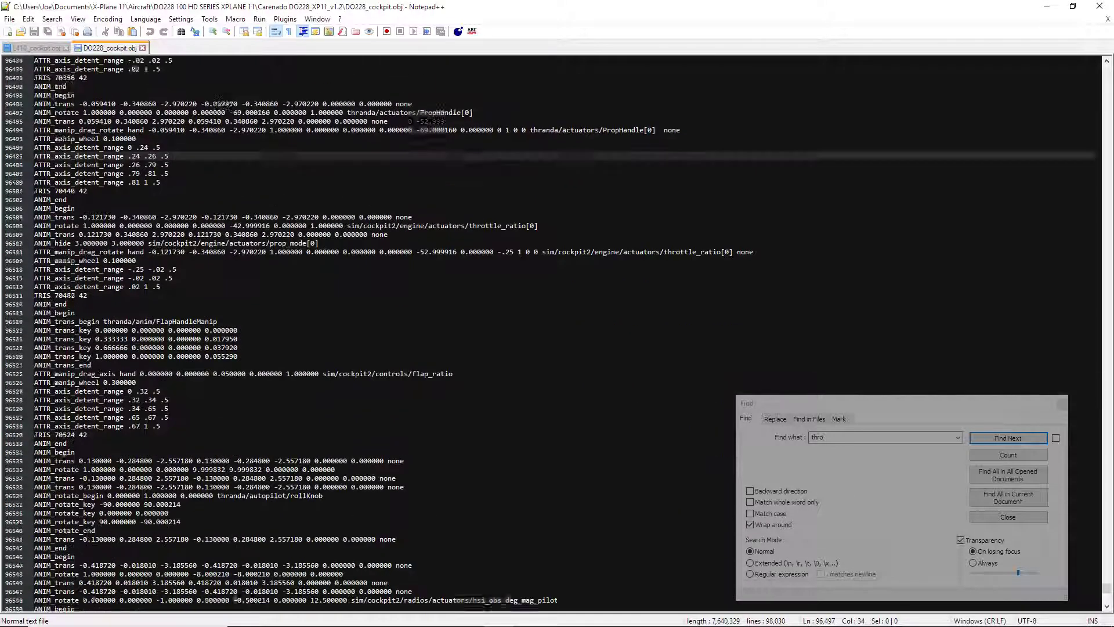
scroll(557, 334, down, 4)
scroll(557, 334, up, 17)
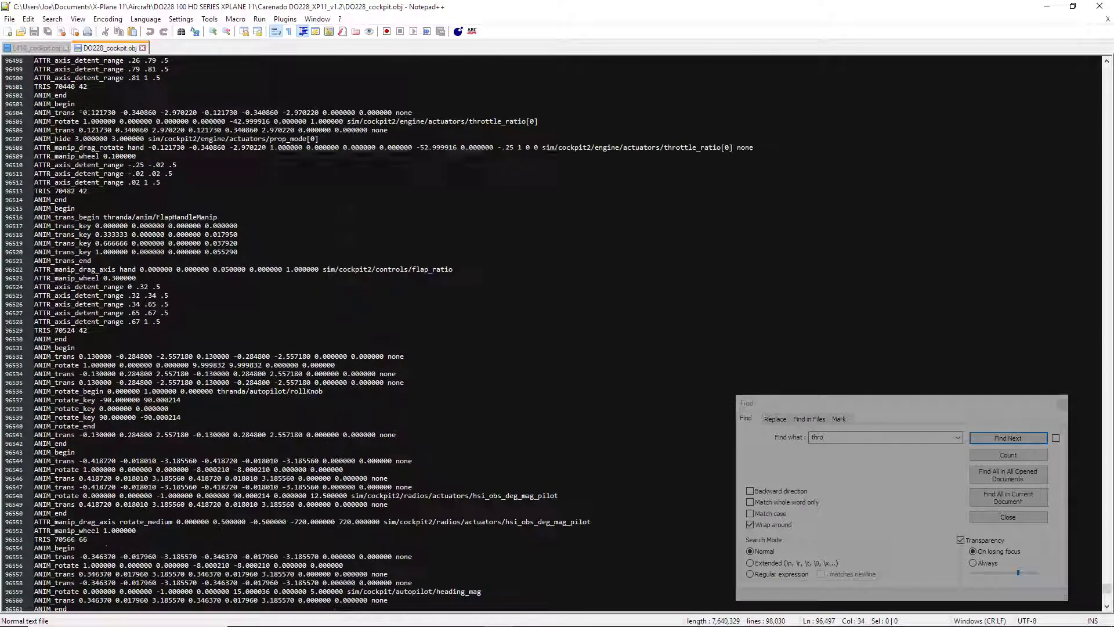
scroll(557, 334, up, 12)
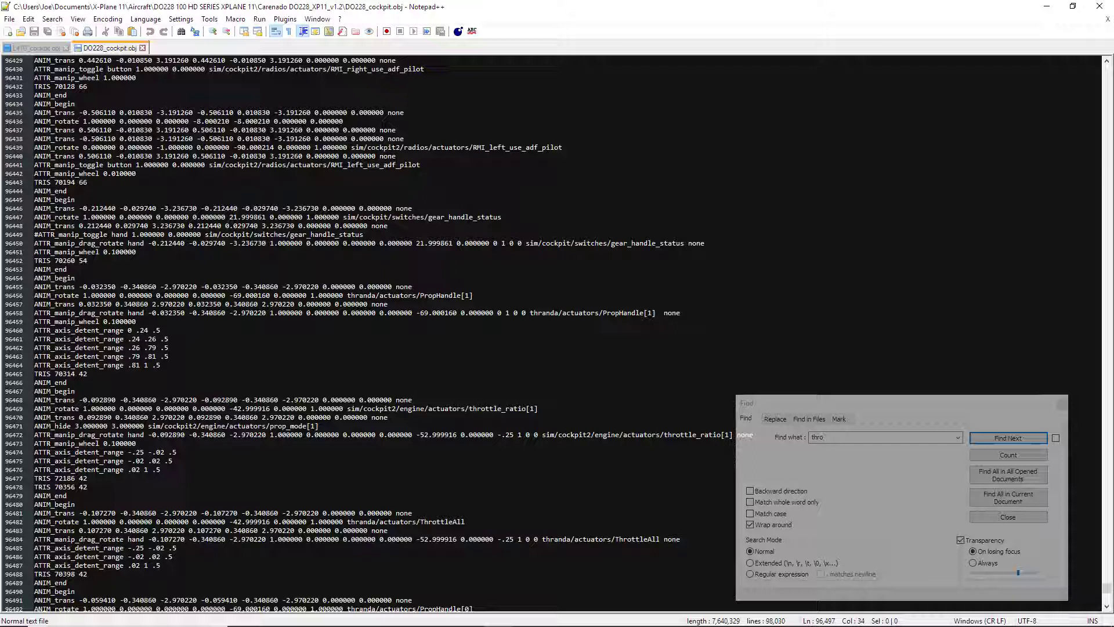
scroll(557, 334, up, 14)
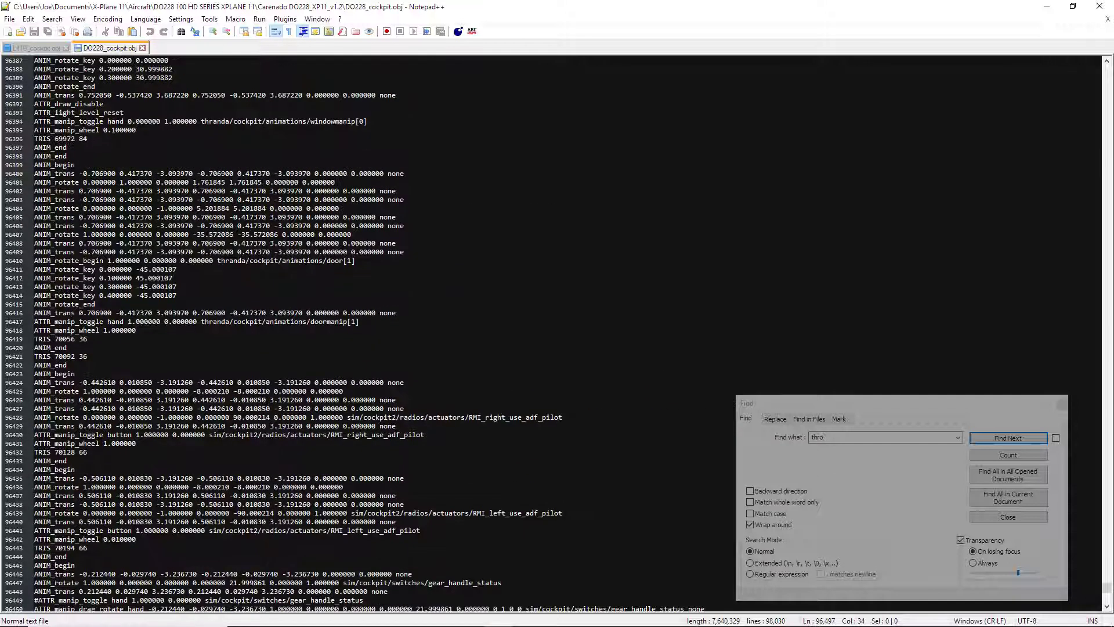
click(752, 456)
text(prop)
key(Return)
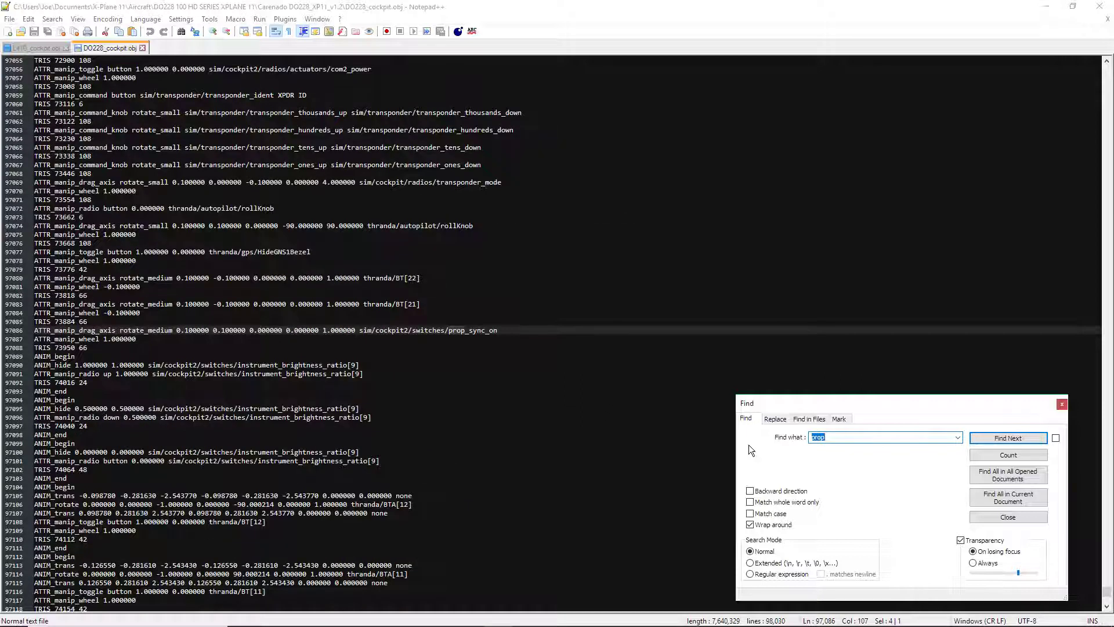
key(Return)
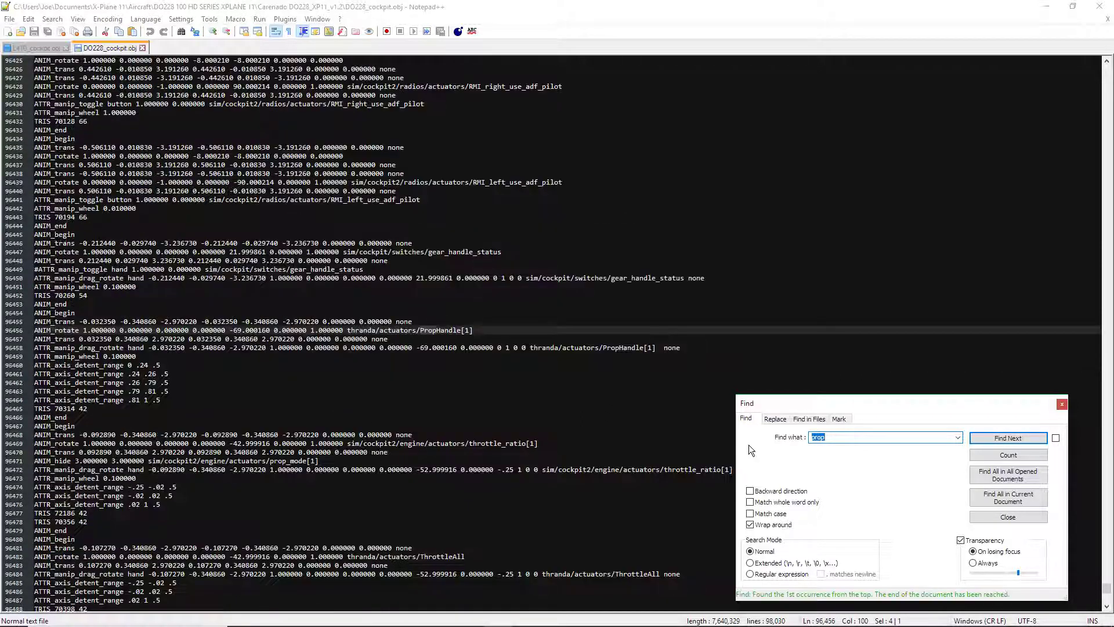
key(Return)
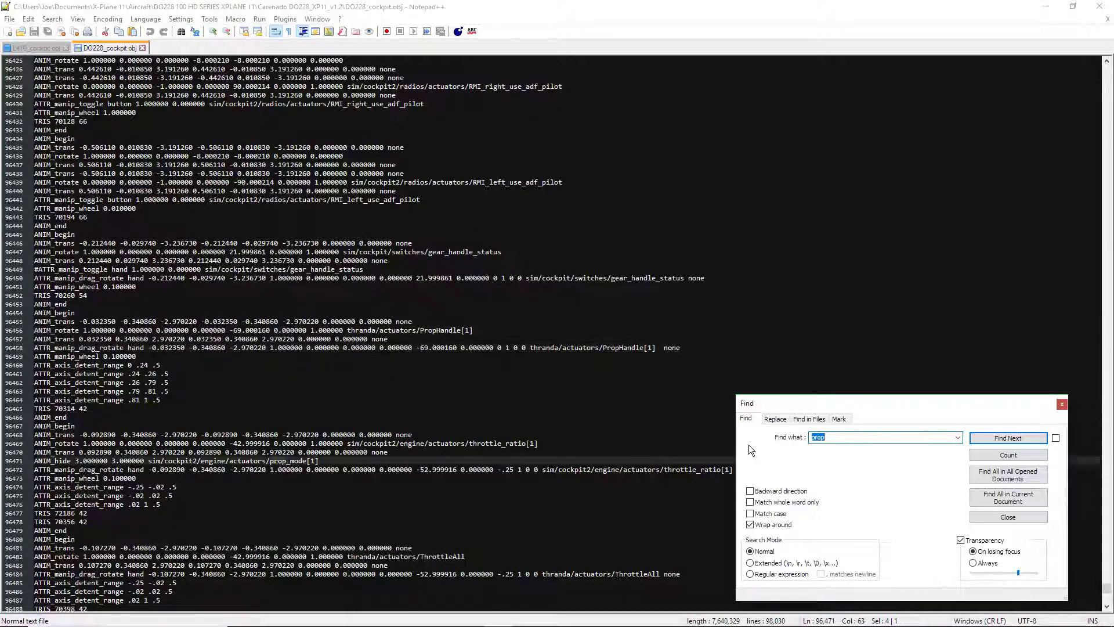
key(Return)
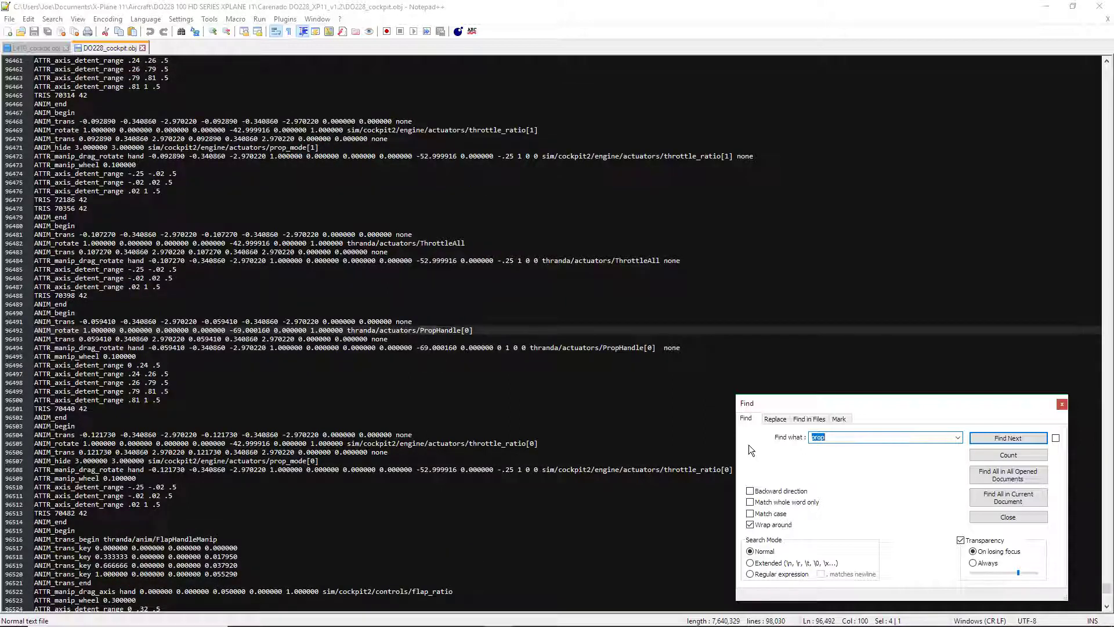
Open Baron_58_cockpit.obj from the Laminar Research Baron B58 aircraft folder for reference.
click(10, 19)
click(29, 46)
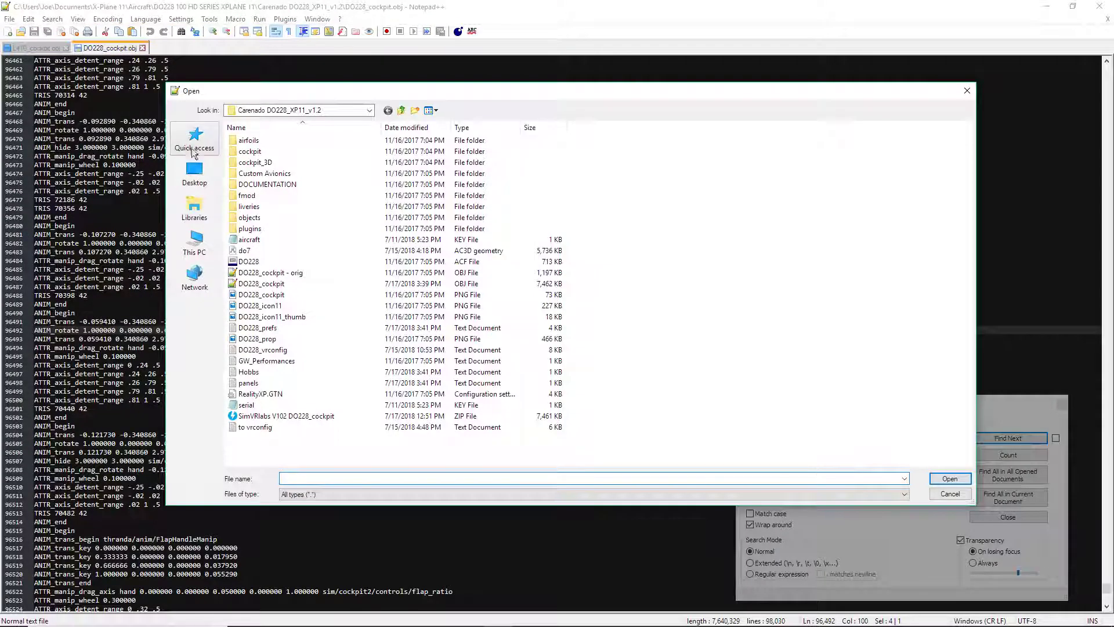
click(301, 110)
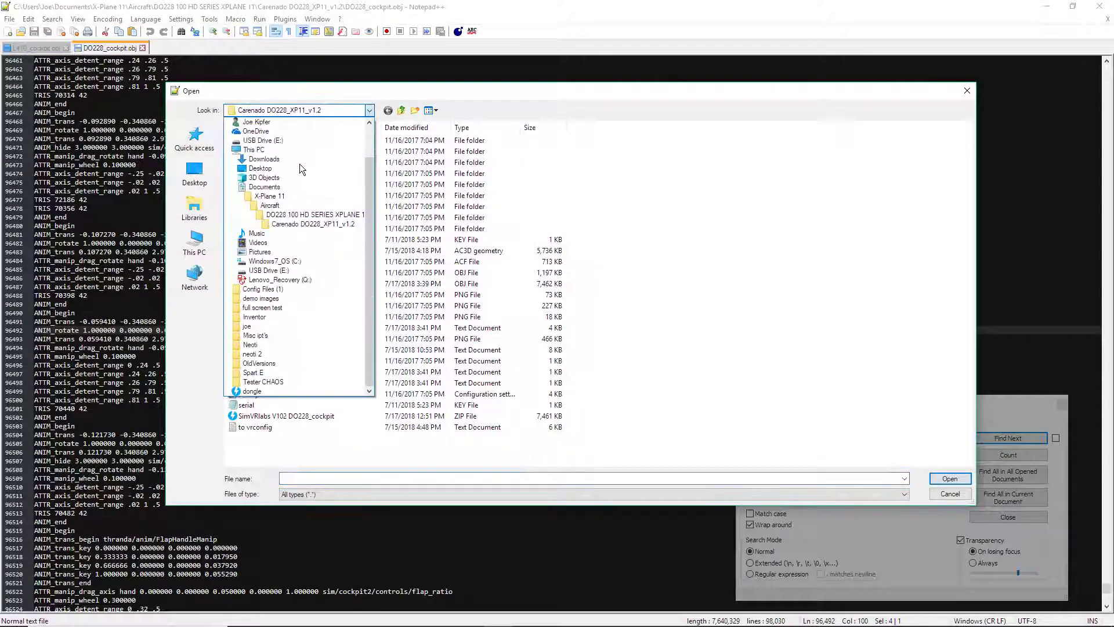
click(300, 206)
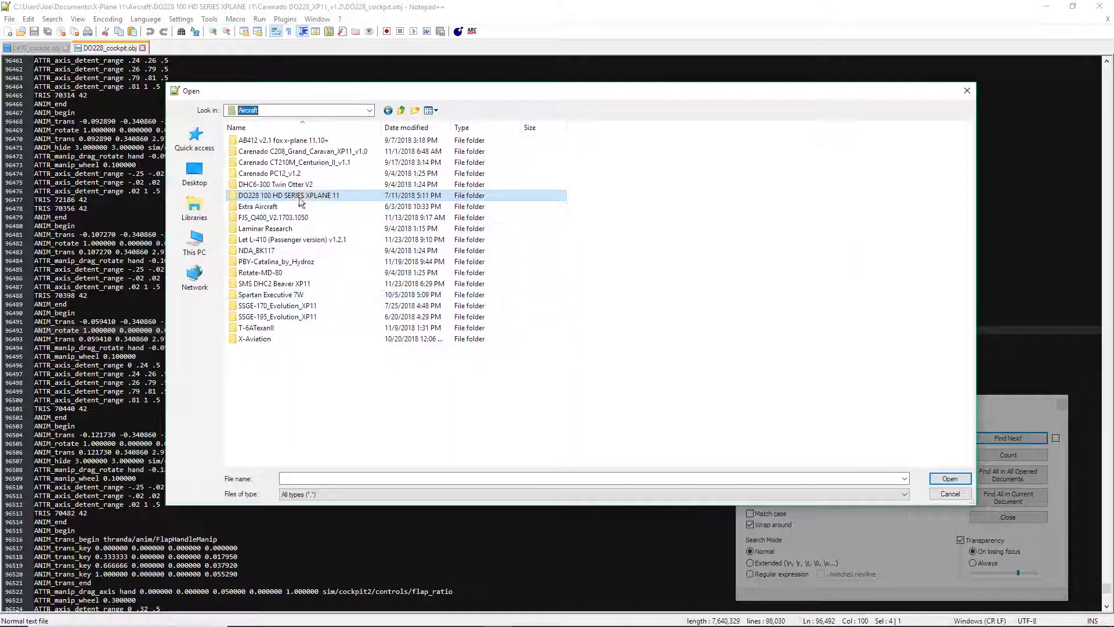
double_click(290, 228)
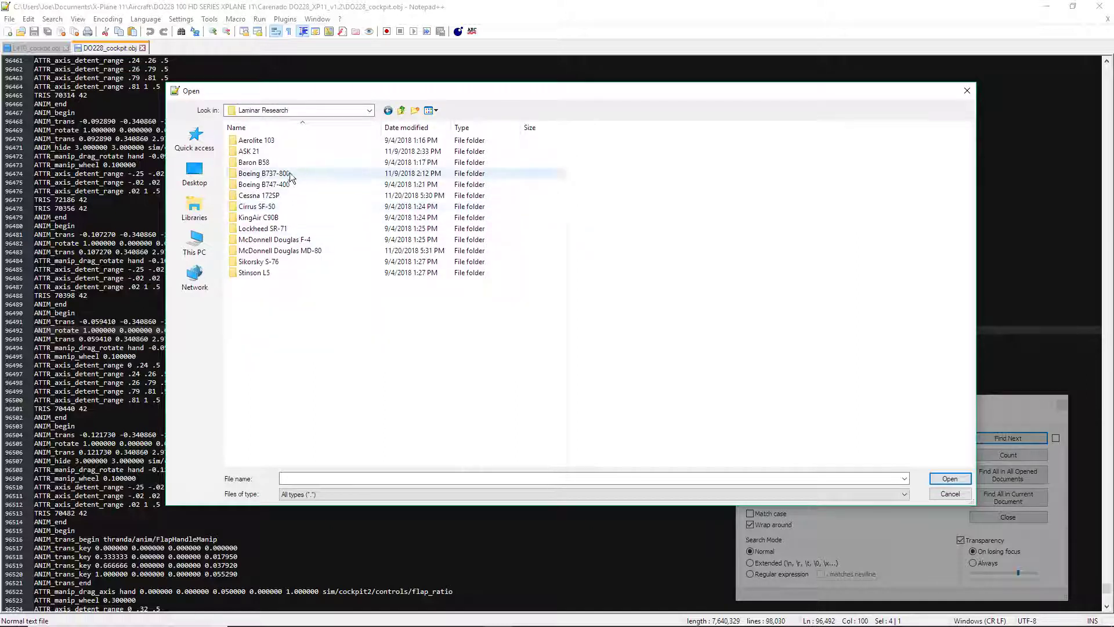
double_click(266, 163)
double_click(287, 207)
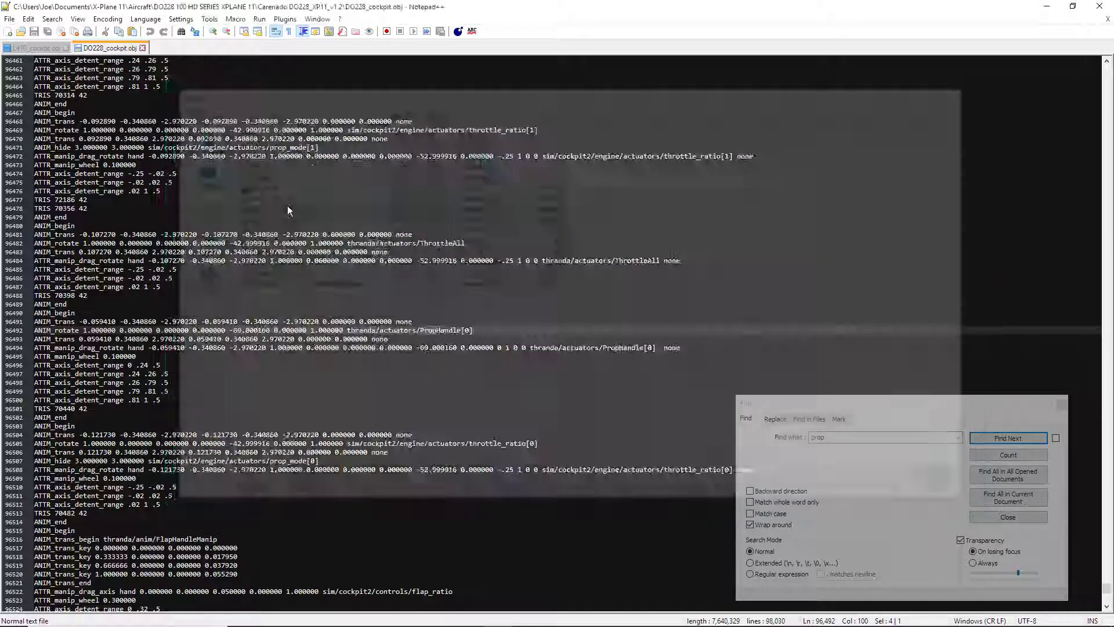
Search the Baron cockpit file for "prop" and examine the throttle, prop and mixture lever animations and their drag-rotate manipulators.
click(1008, 438)
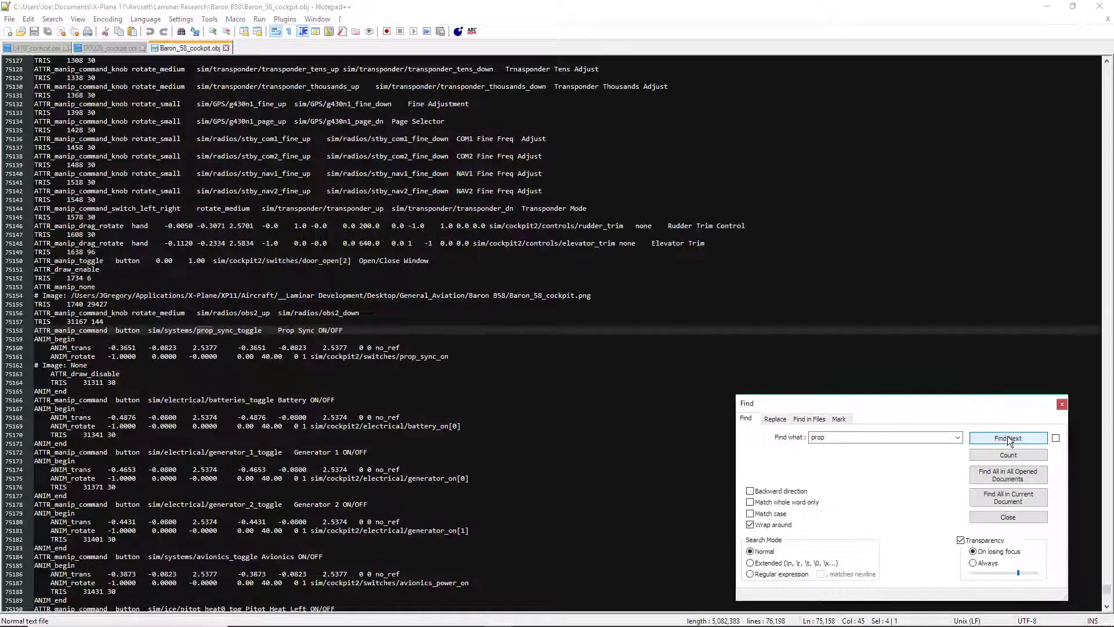
click(1008, 439)
click(1008, 438)
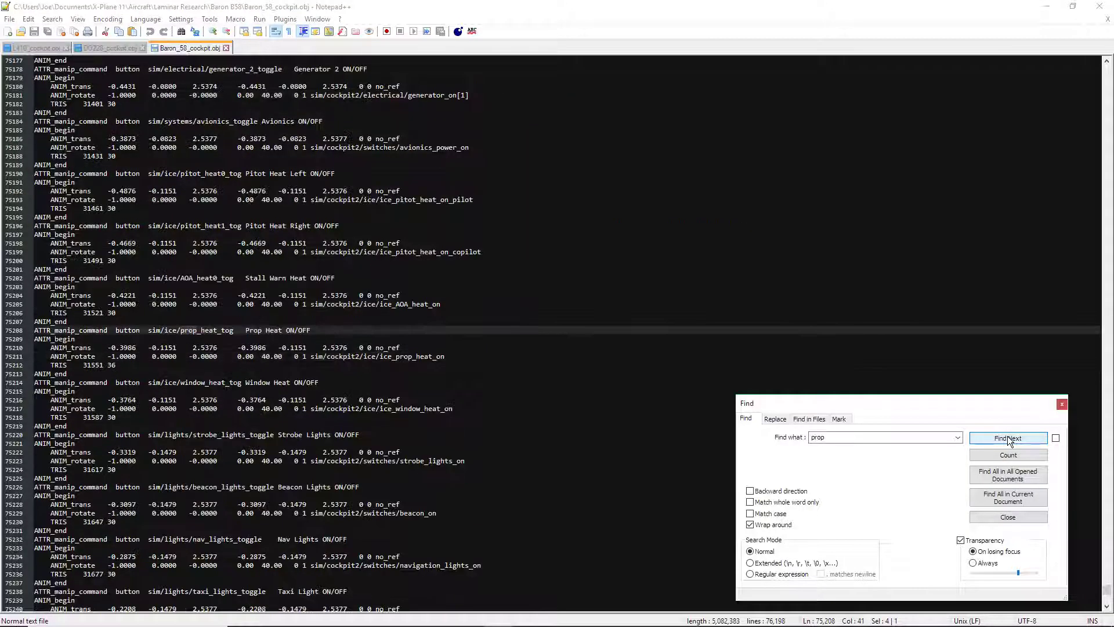
click(1008, 439)
click(1008, 439)
click(1008, 439)
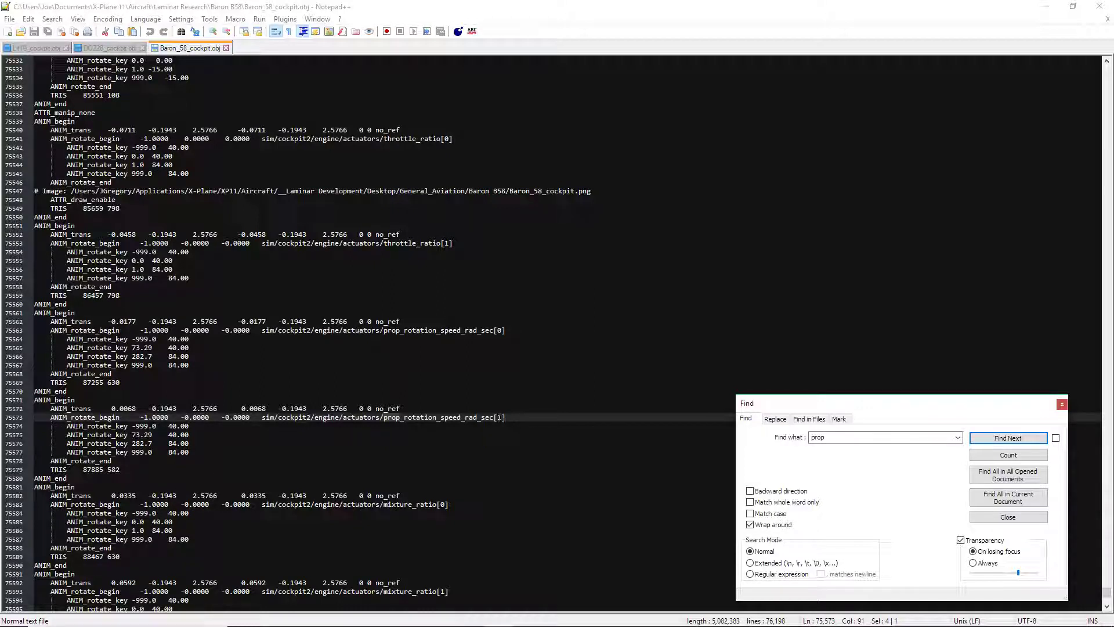
scroll(506, 417, down, 4)
scroll(506, 417, down, 18)
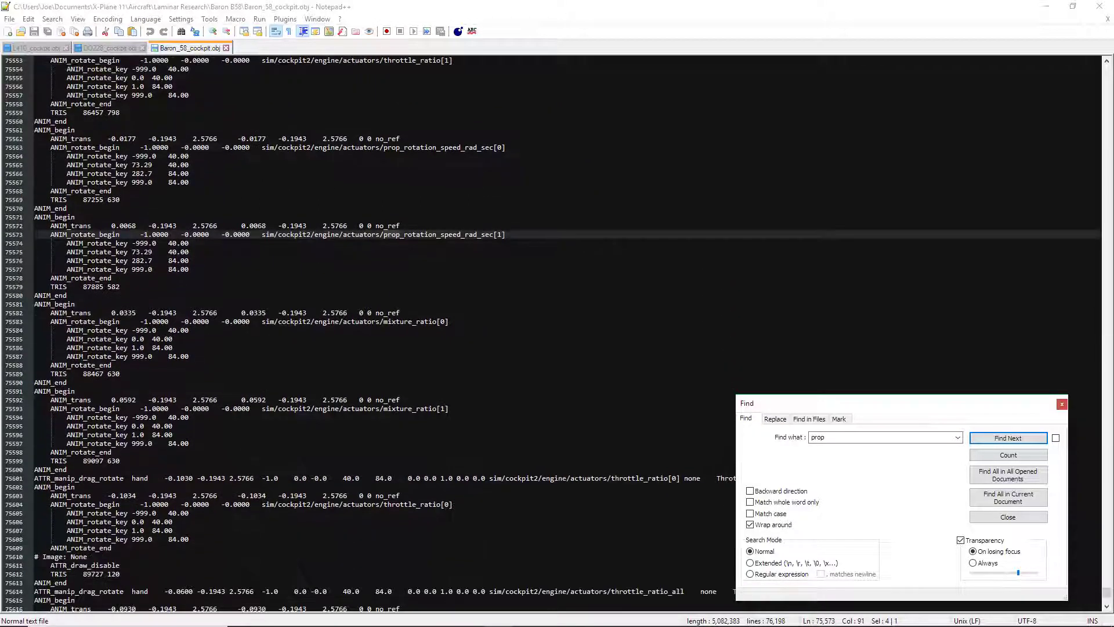
scroll(506, 417, down, 15)
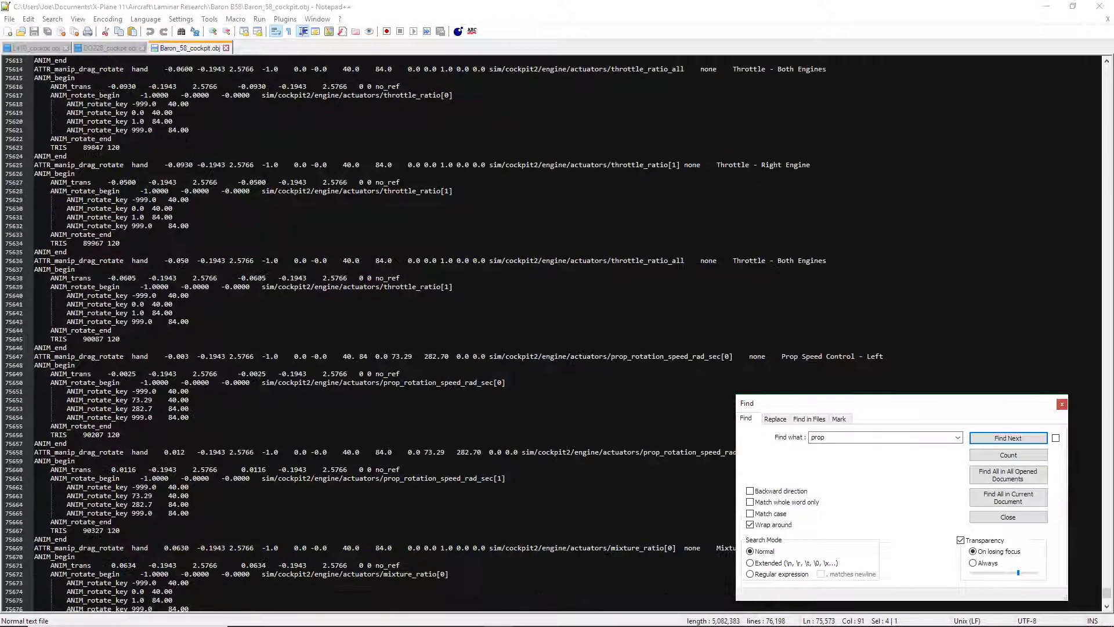
scroll(506, 417, down, 9)
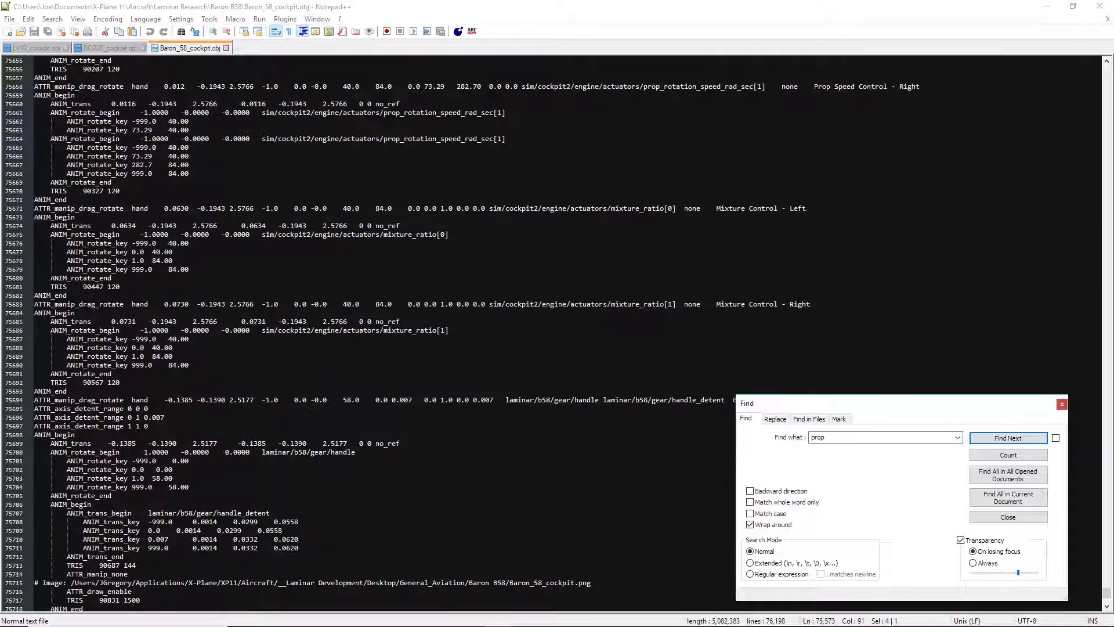
Step through every further "prop" match in the Baron cockpit file, checking for a dataref that controls both props together.
click(1019, 437)
click(1017, 436)
click(1016, 436)
click(1016, 437)
click(1015, 437)
drag(953, 402, 949, 493)
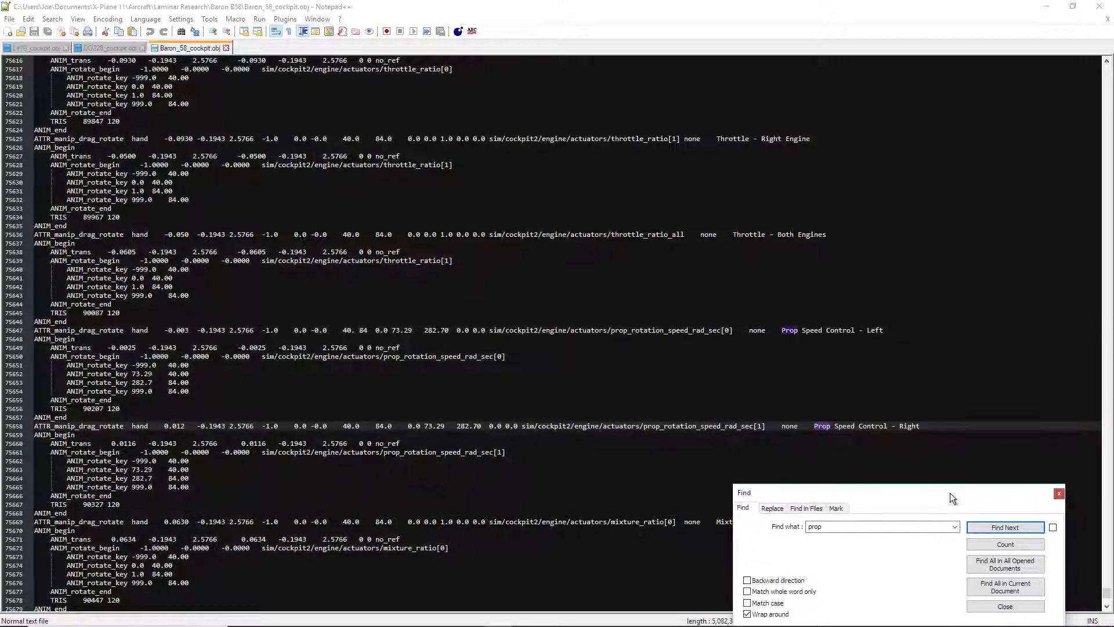
click(984, 527)
click(984, 527)
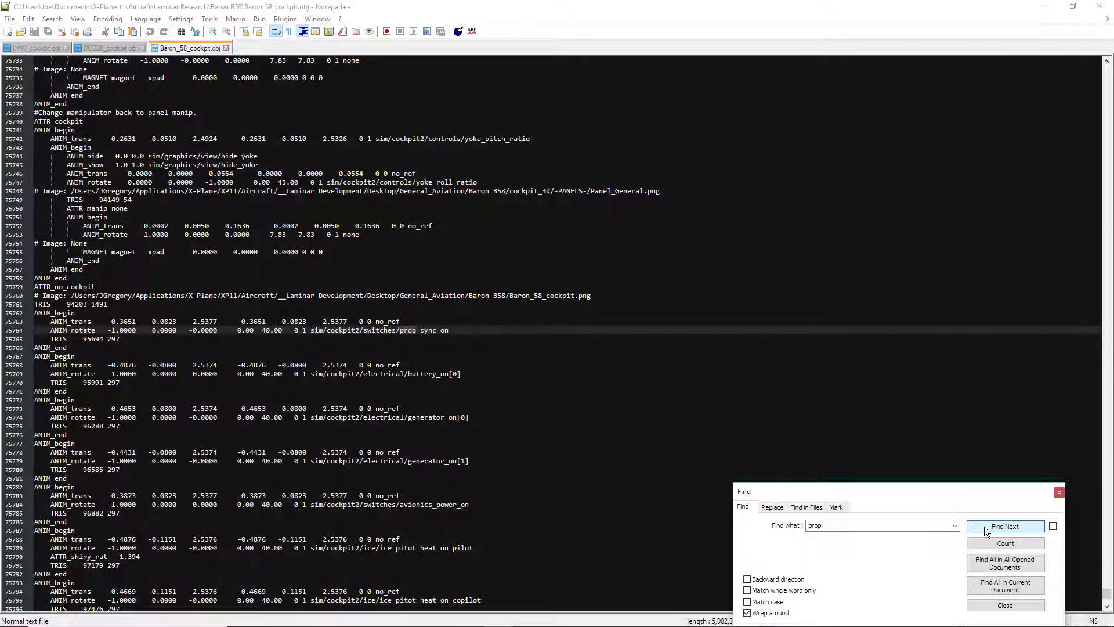
click(984, 527)
click(984, 527)
click(985, 527)
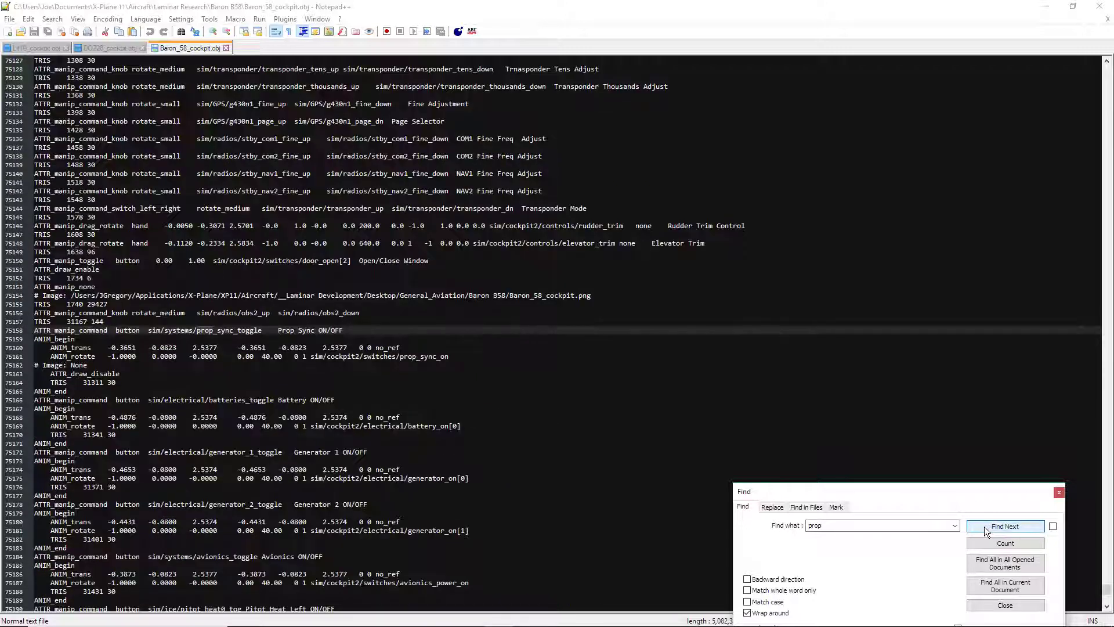
click(984, 527)
click(984, 527)
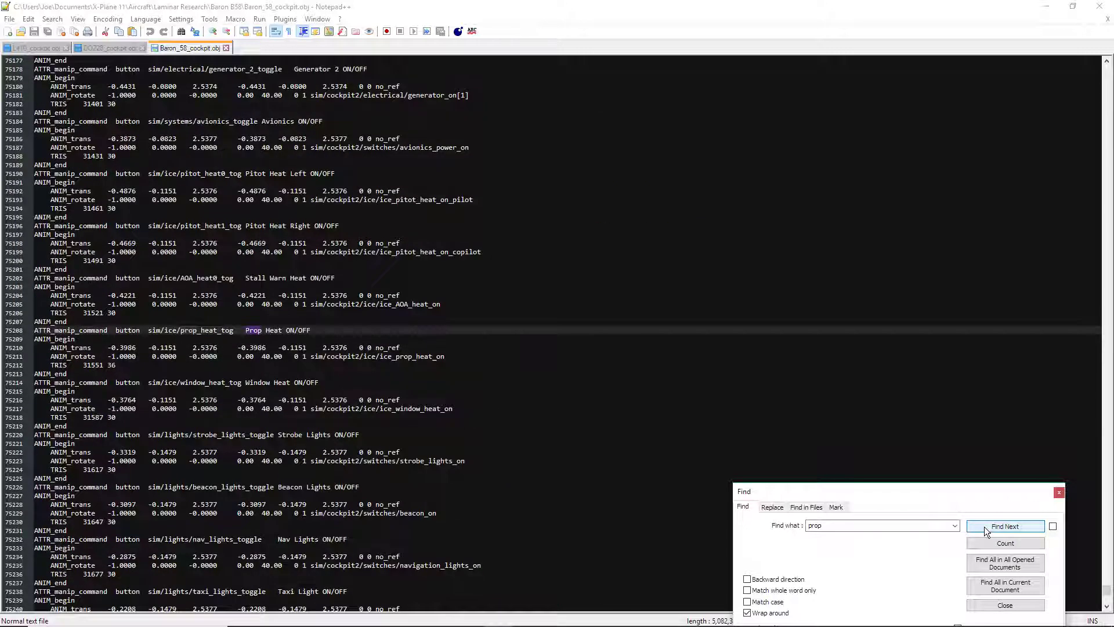
click(984, 527)
click(984, 527)
click(984, 527)
click(985, 527)
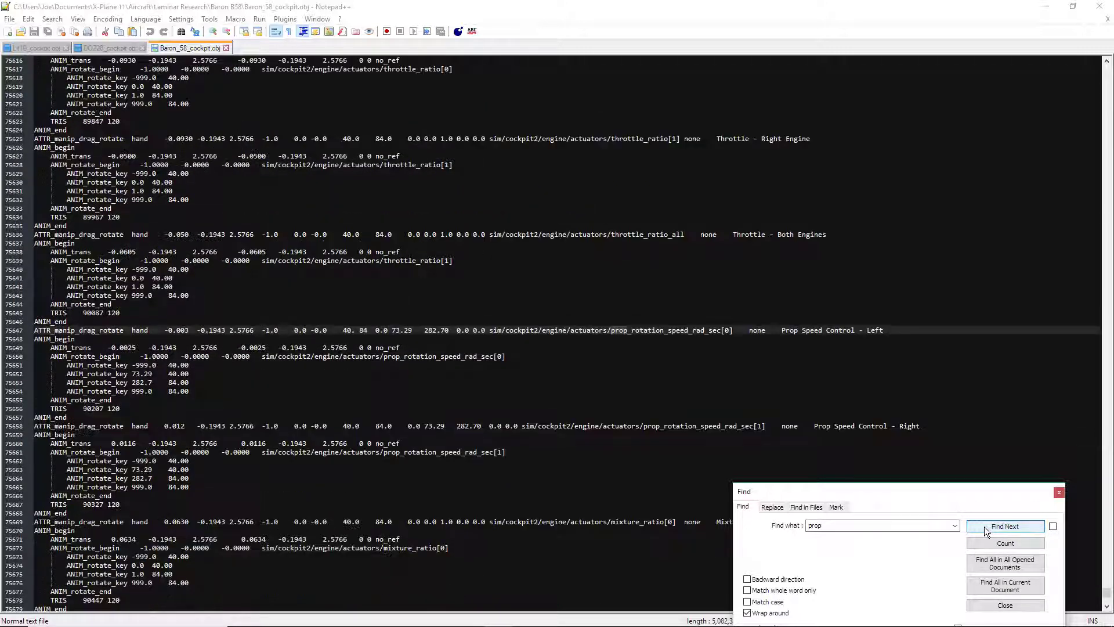
click(984, 527)
click(984, 527)
click(984, 527)
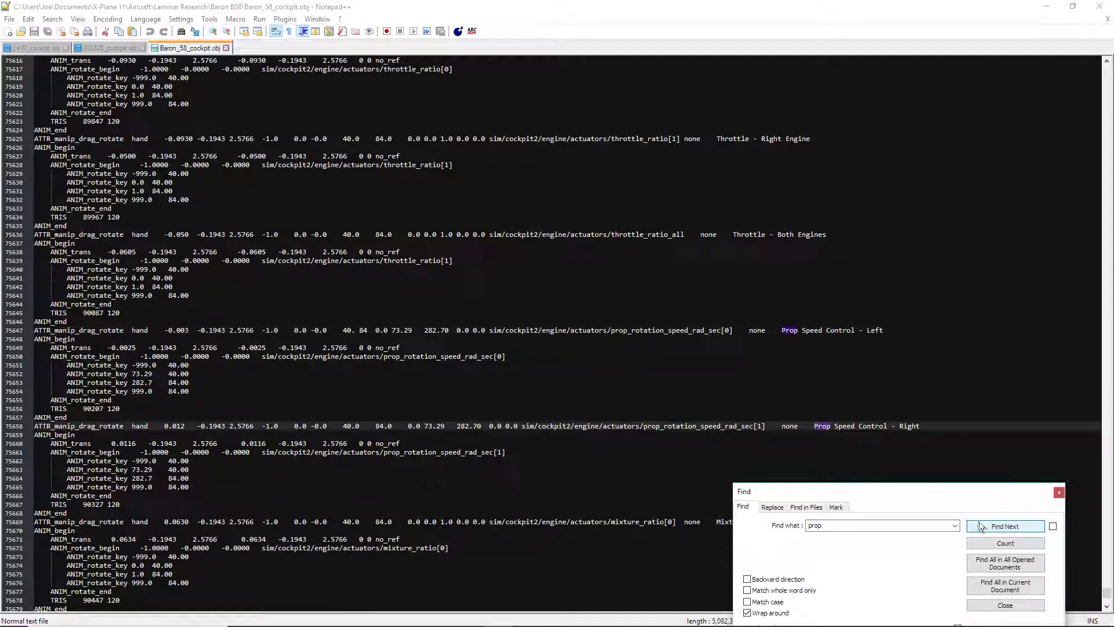
Open C90B_cockpit.obj from the Laminar Research KingAir C90B aircraft folder for reference.
click(10, 19)
click(26, 51)
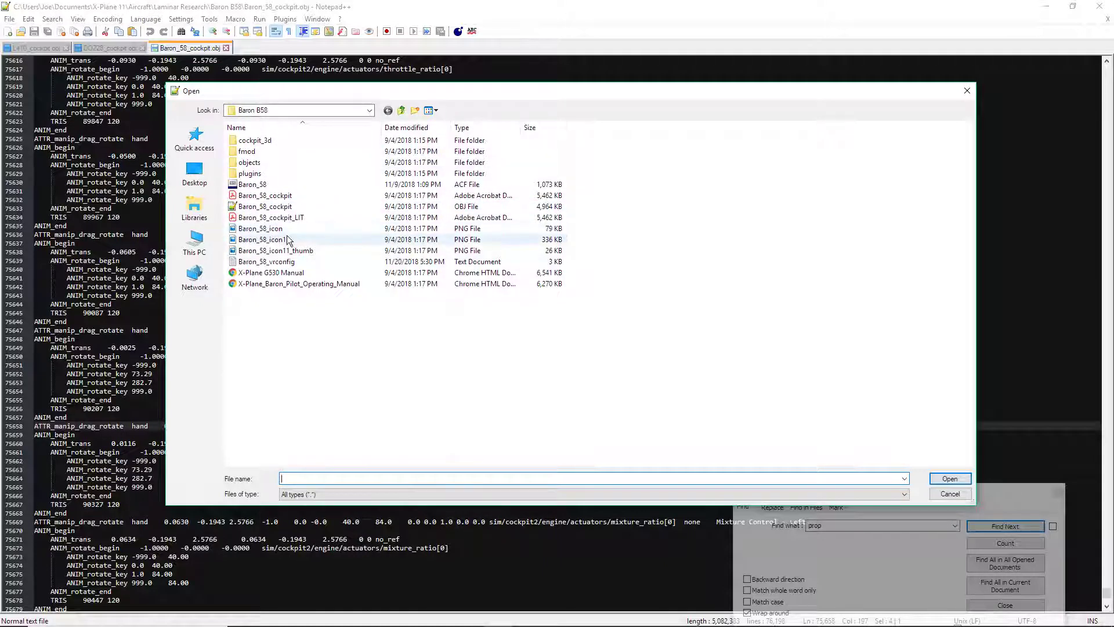
click(296, 110)
click(278, 218)
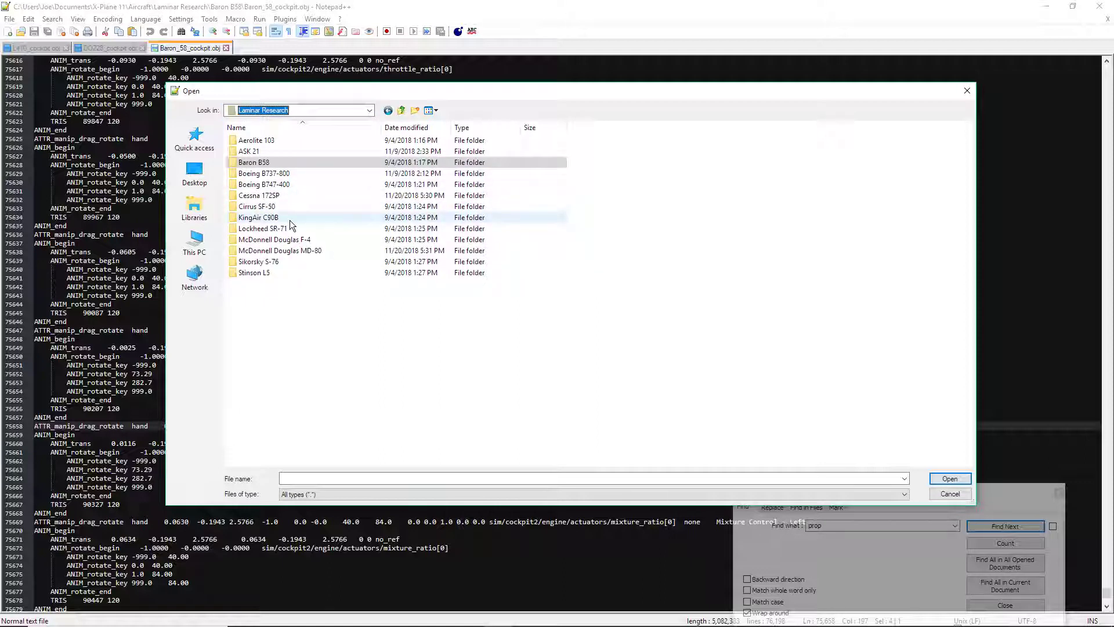
double_click(290, 219)
double_click(290, 207)
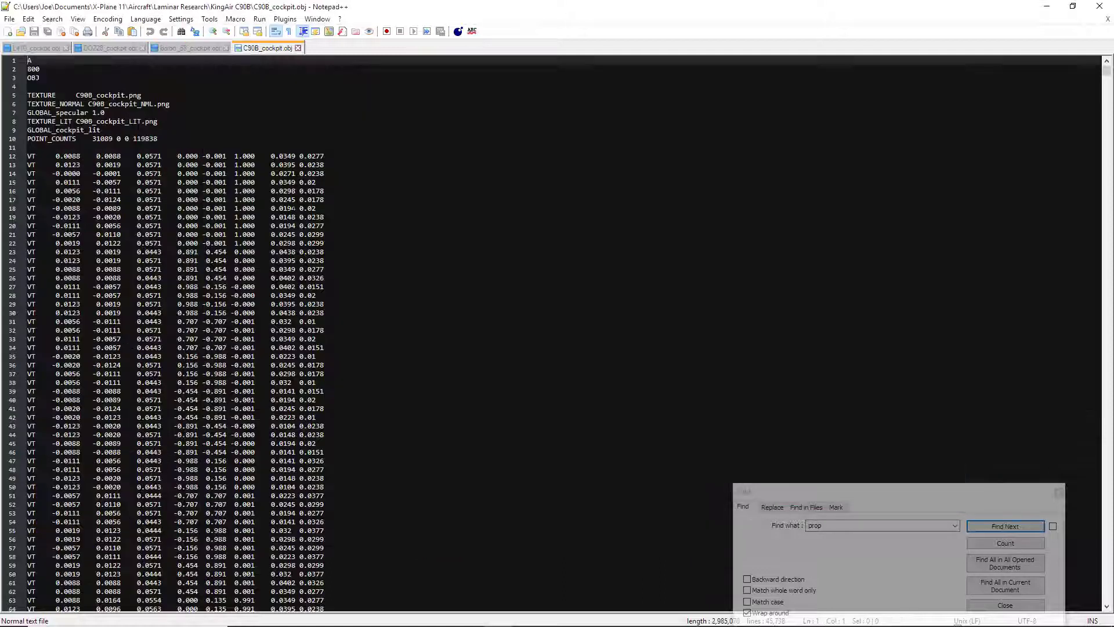
Search the King Air cockpit file for "prop" and examine the datarefs of its prop speed and mixture lever manipulators.
click(983, 527)
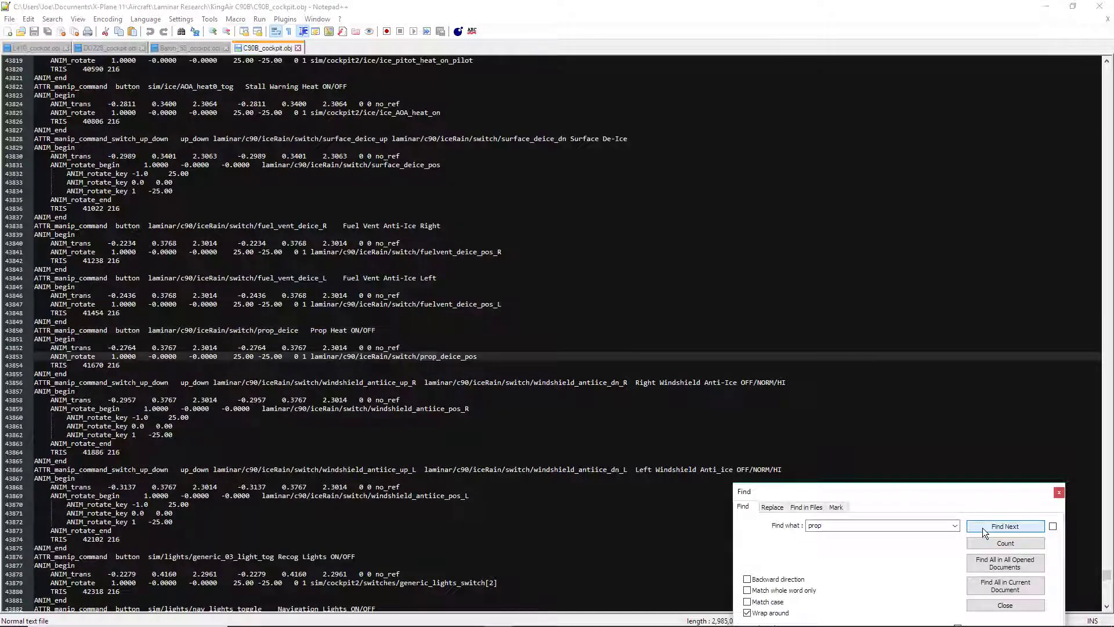
click(983, 528)
click(983, 527)
click(983, 527)
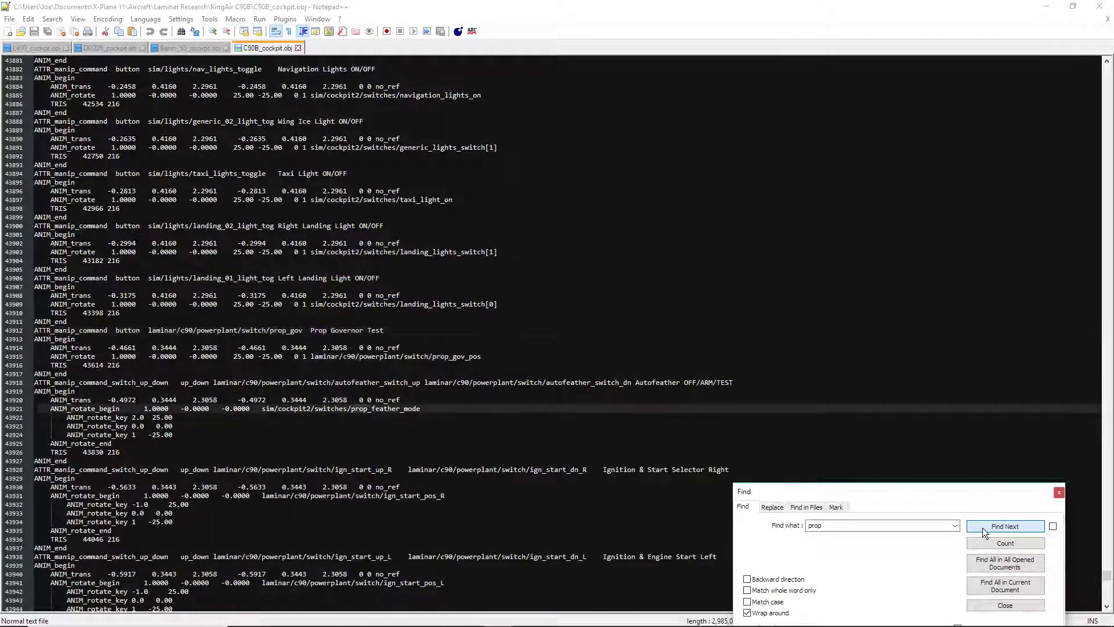
click(983, 528)
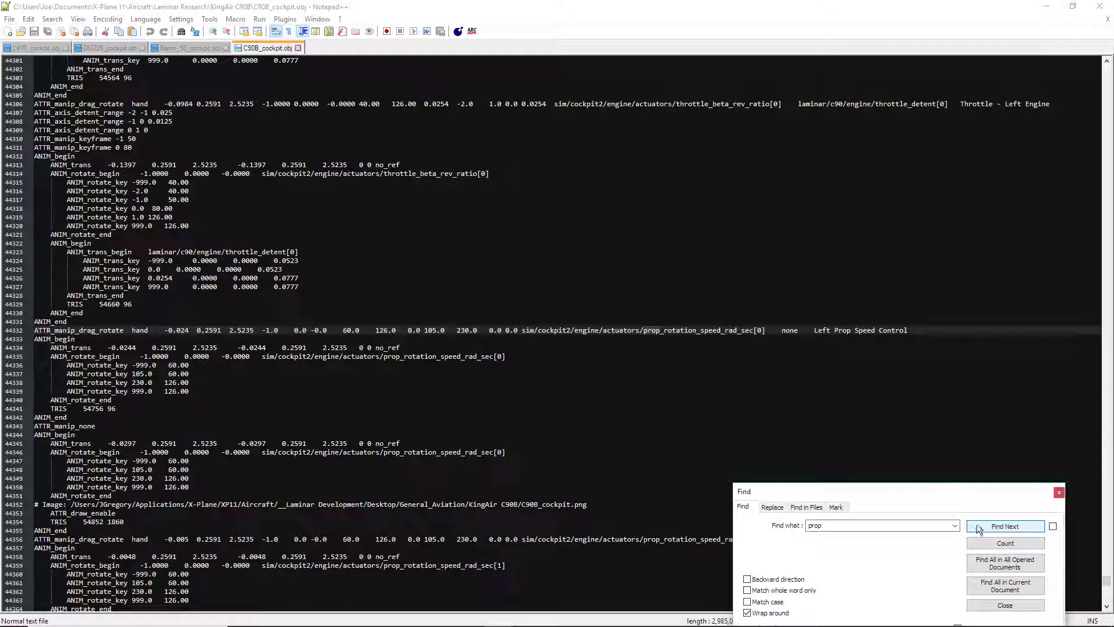
click(983, 528)
scroll(557, 334, down, 7)
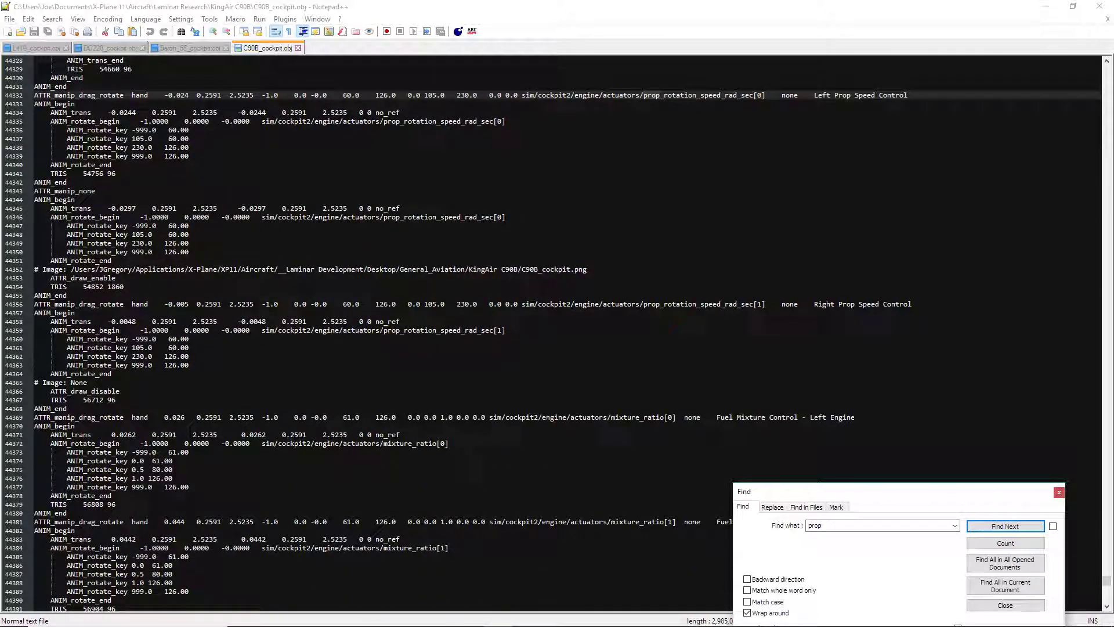
scroll(557, 334, down, 11)
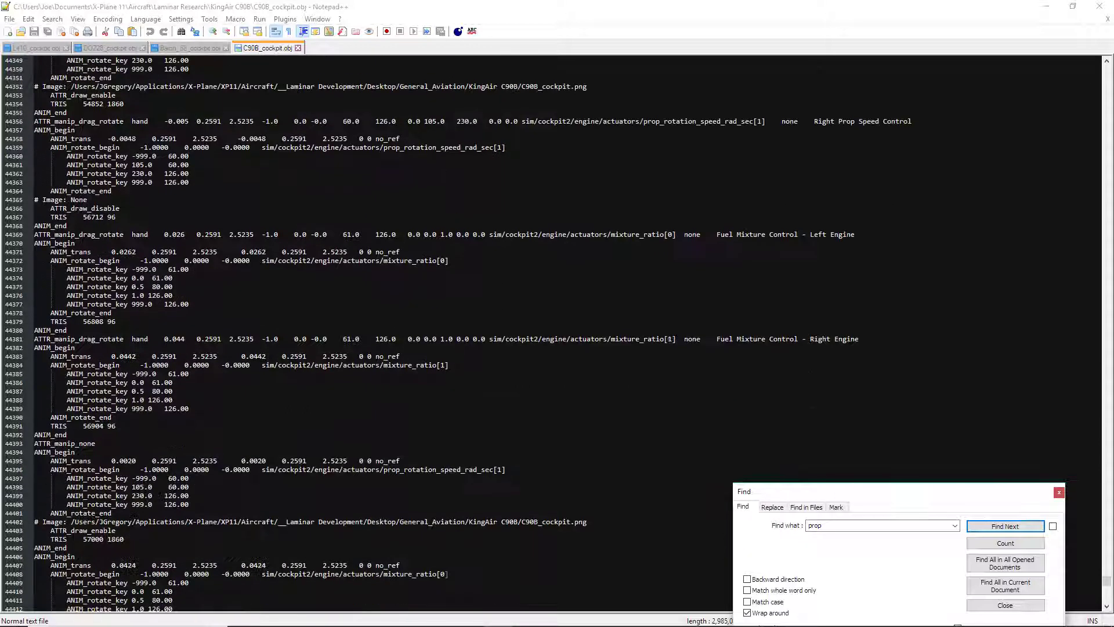
scroll(558, 334, down, 3)
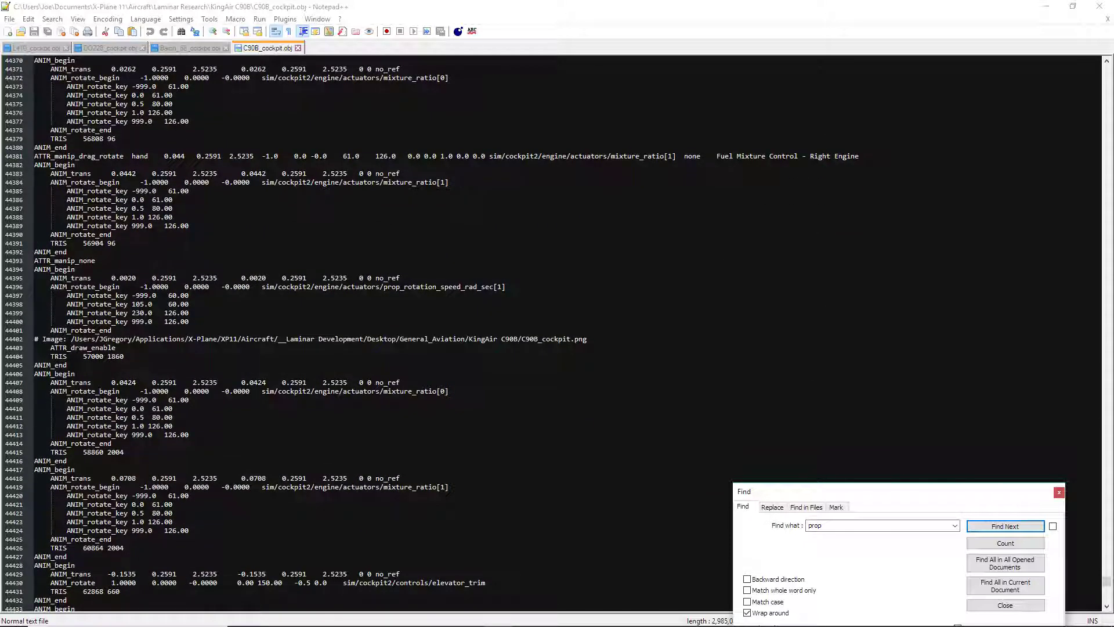
scroll(557, 334, up, 5)
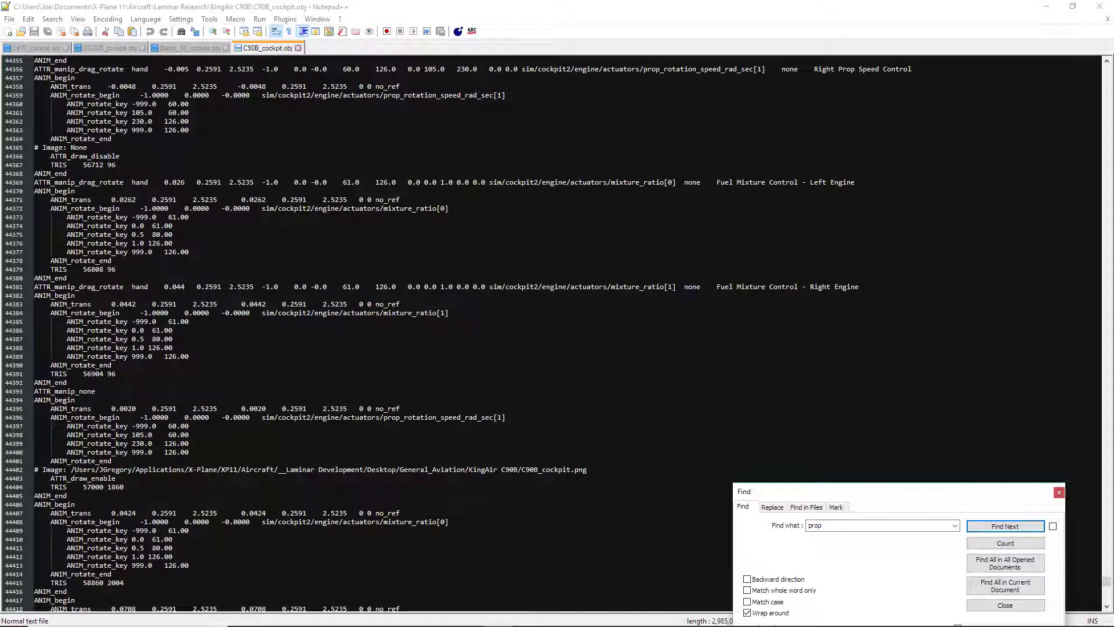
Examine the remaining lever animations in the King Air cockpit file, and recheck the prop lever manipulator's dataref in AC3D.
scroll(557, 334, down, 13)
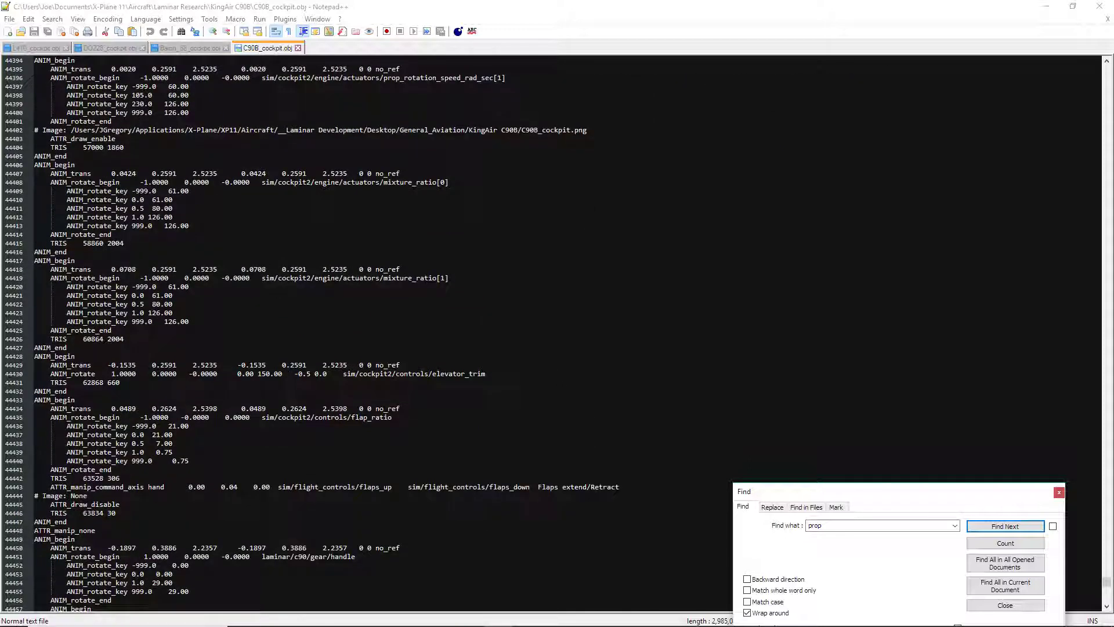
scroll(557, 334, down, 12)
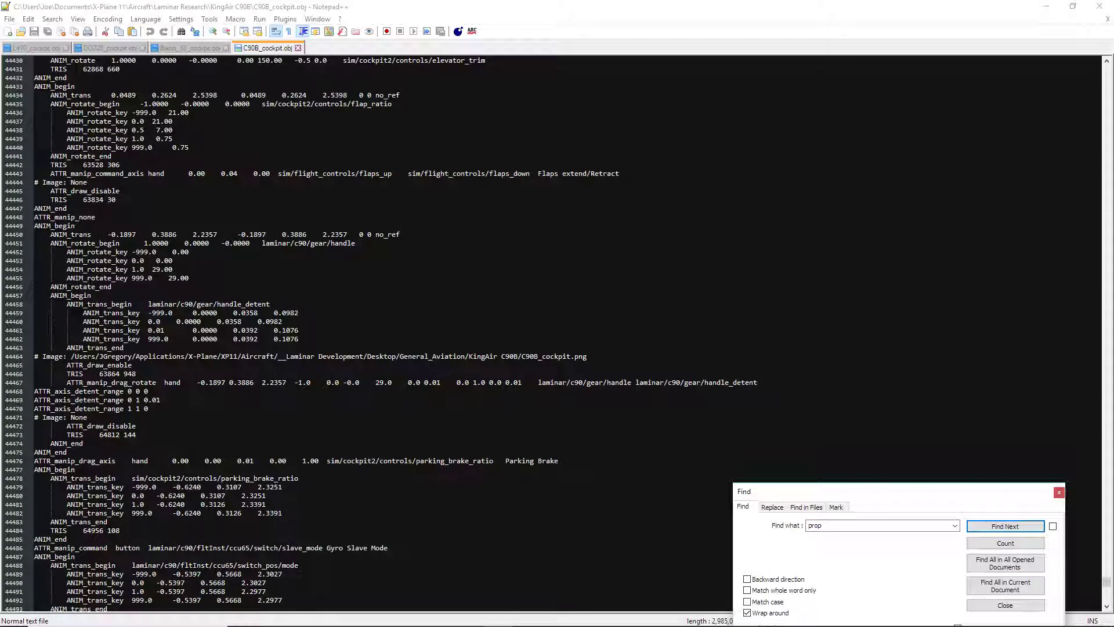
scroll(557, 334, down, 5)
scroll(557, 334, up, 20)
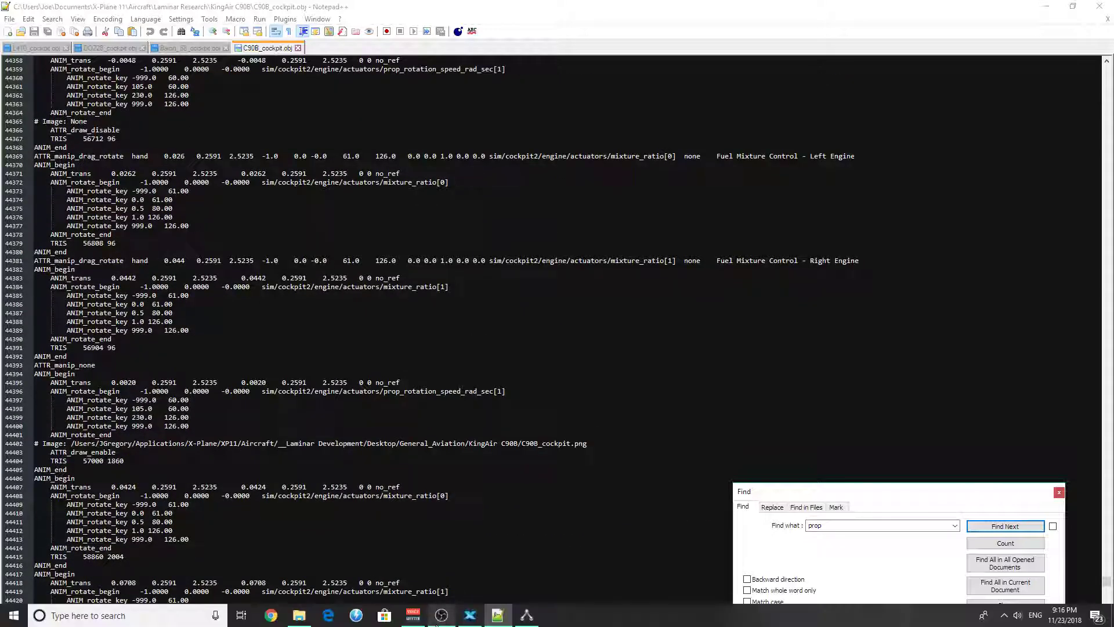
click(526, 618)
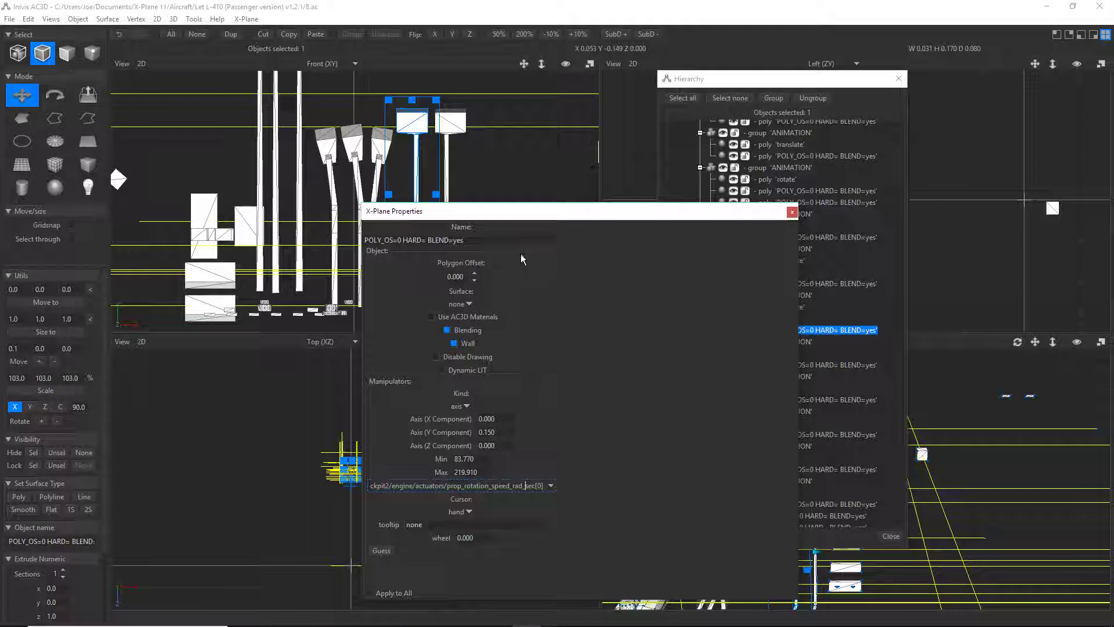
drag(592, 215, 688, 182)
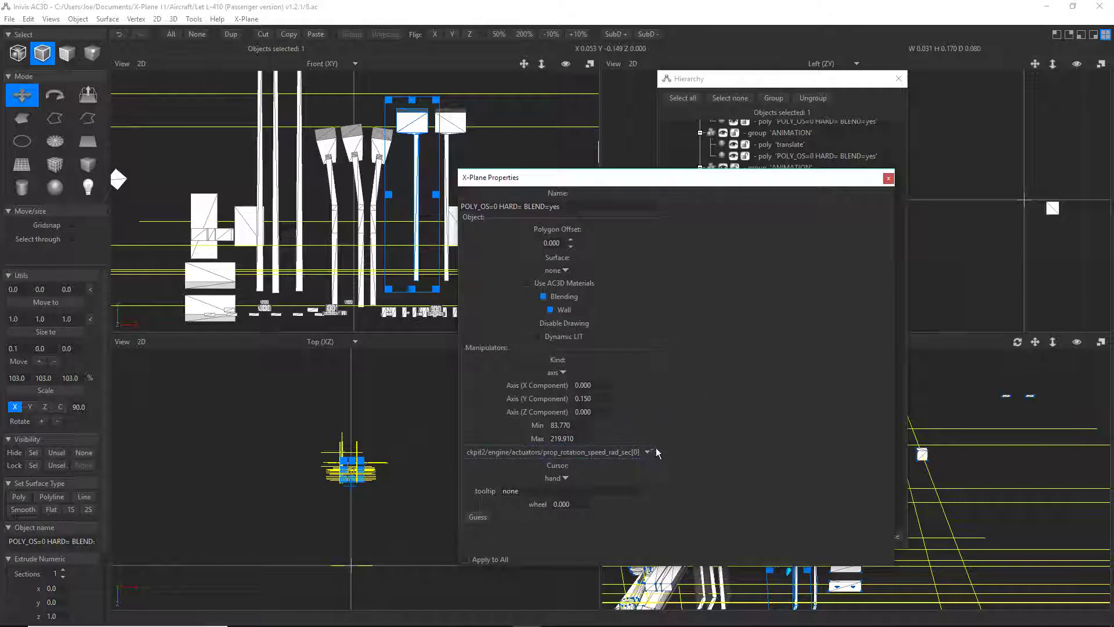
Switch to Chrome and search Google for "center prop dataref x-plane click spot prop all".
click(271, 615)
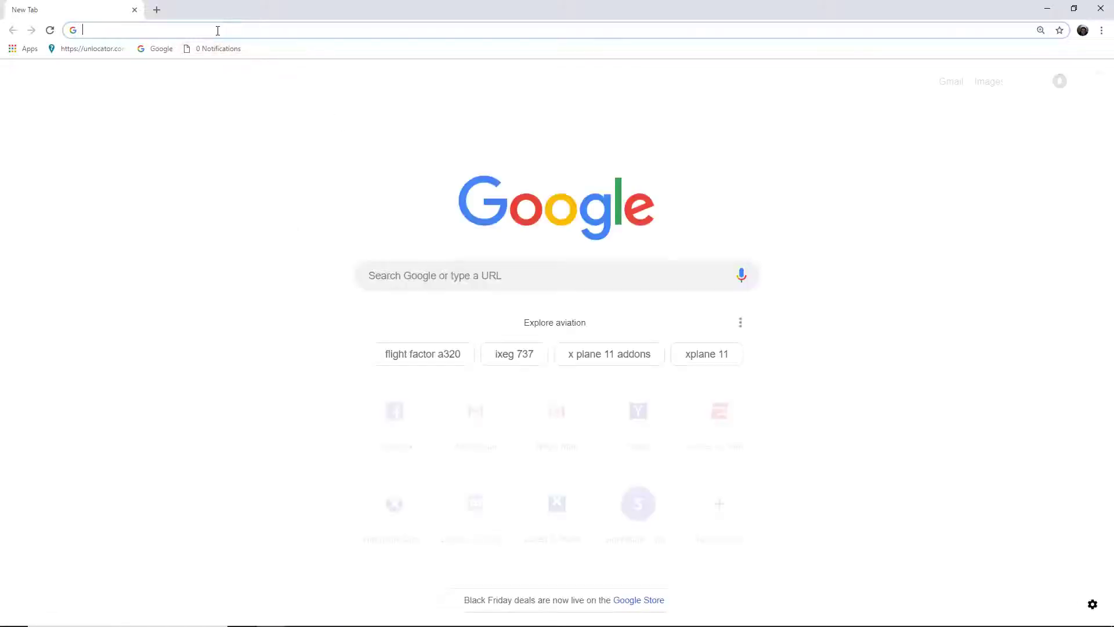
text(cent)
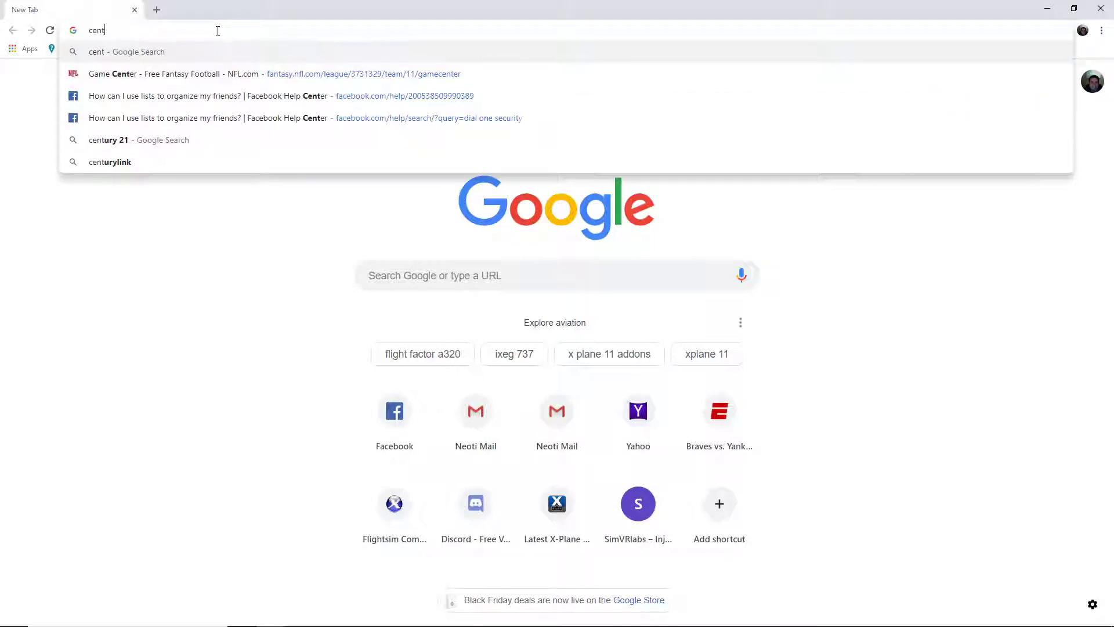
text(er prop da)
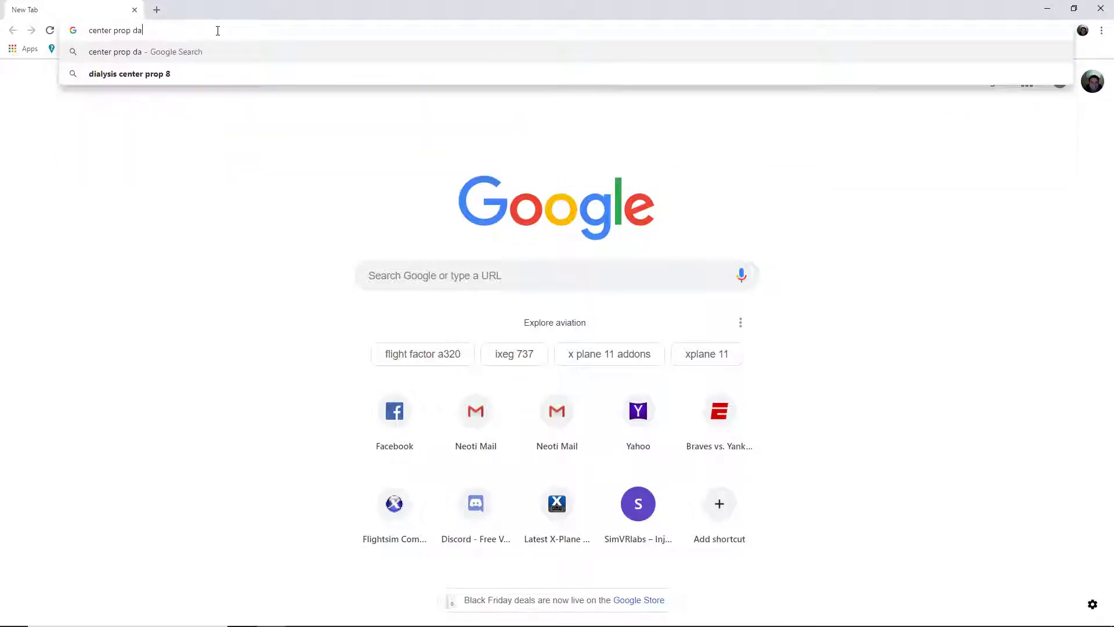
text(taref x-plane)
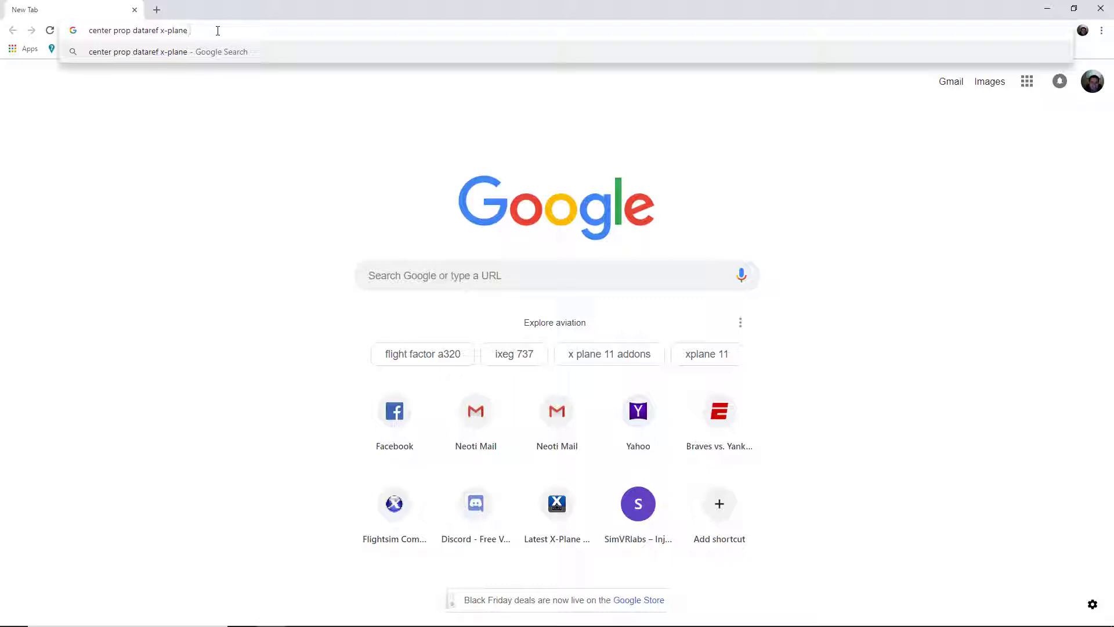
text(click sp)
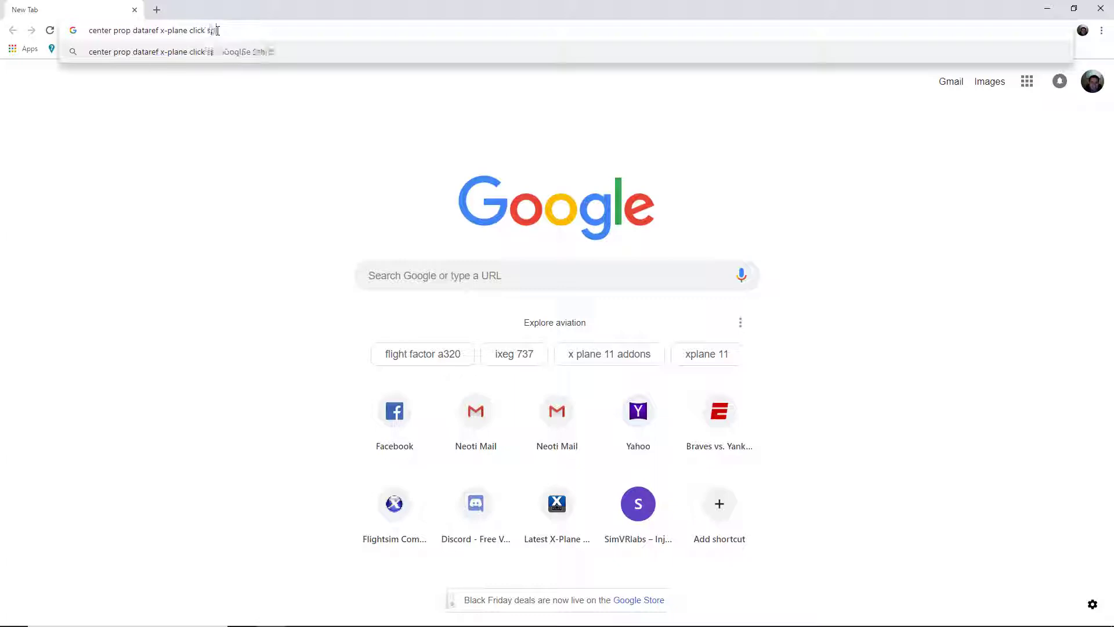
text(ot prop all)
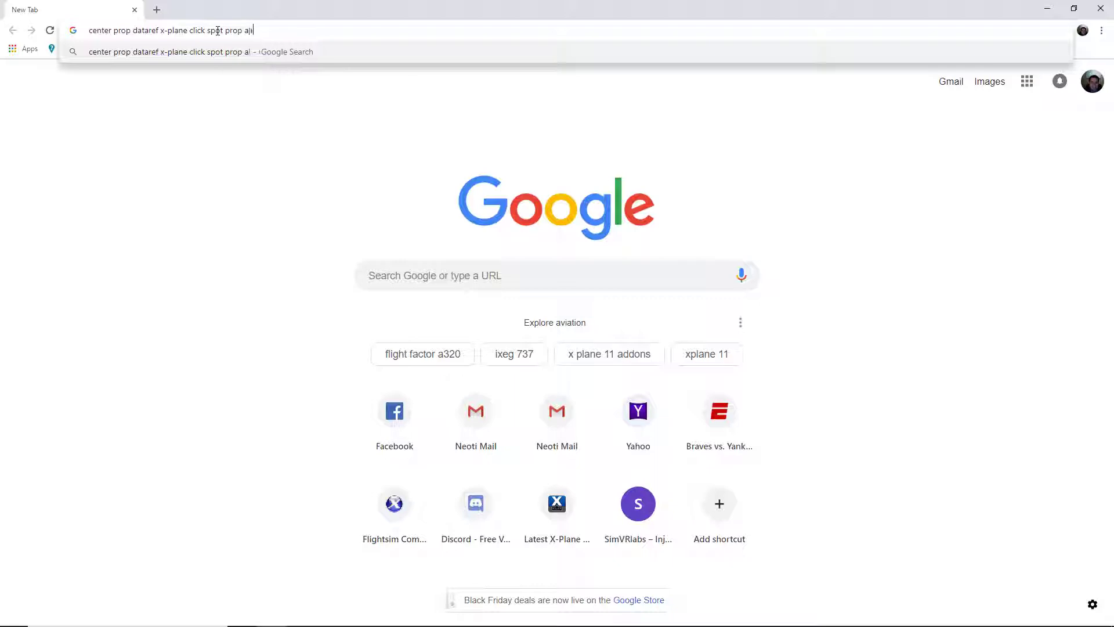
key(Return)
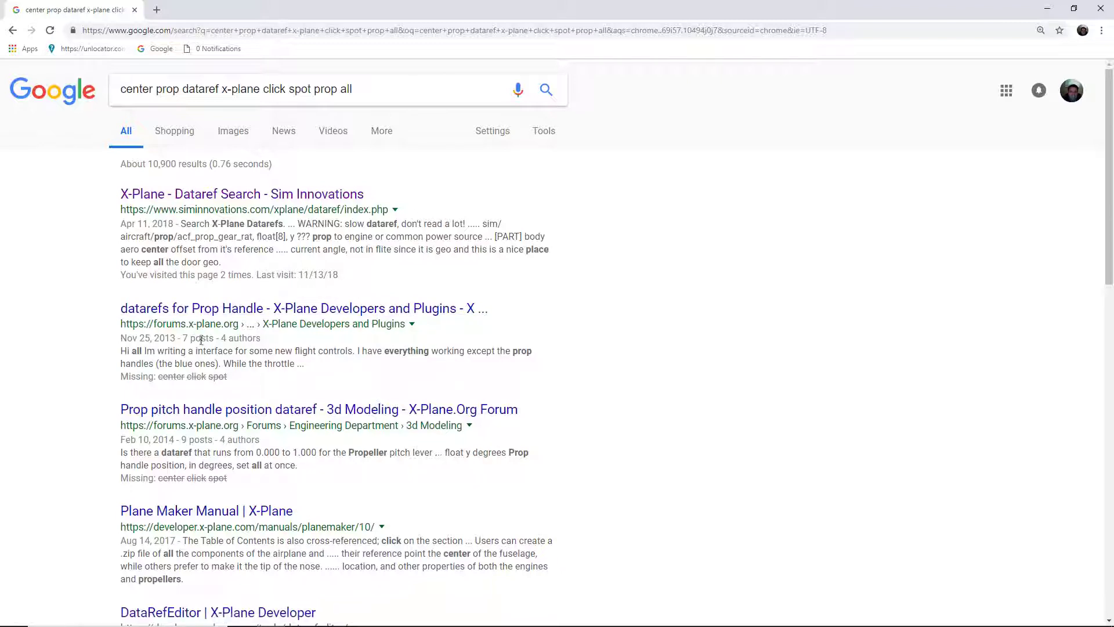
Open the forum topic "Prop pitch handle position dataref" and highlight sim/cockpit2/engine/actuators/prop_angle_degrees_all in the first reply.
scroll(212, 365, down, 1)
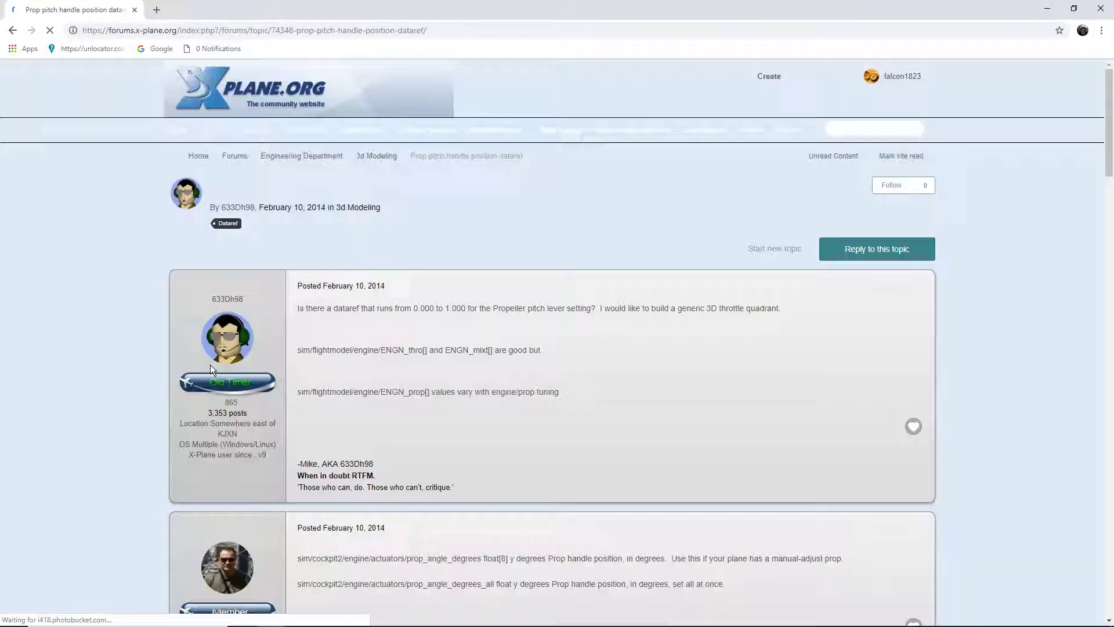
scroll(410, 337, down, 1)
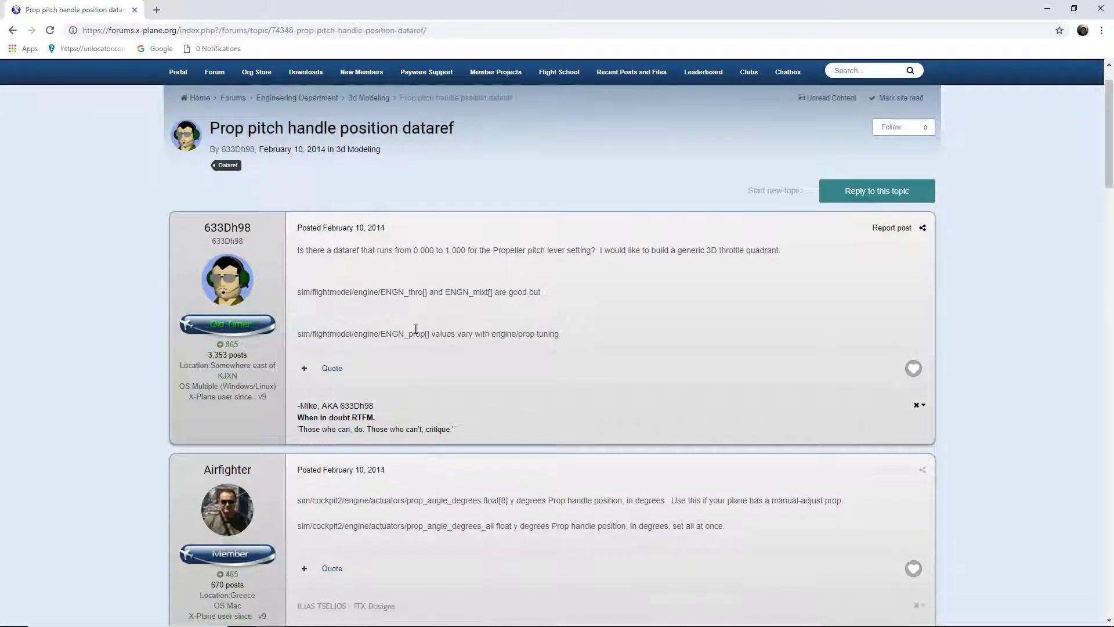
scroll(496, 336, down, 1)
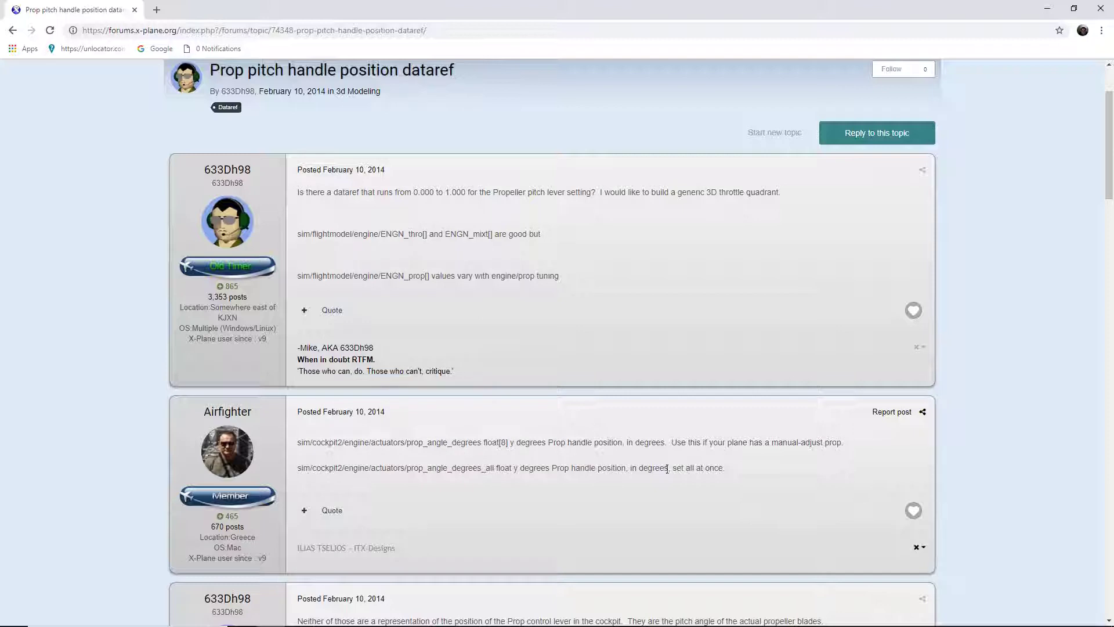
drag(498, 470, 300, 472)
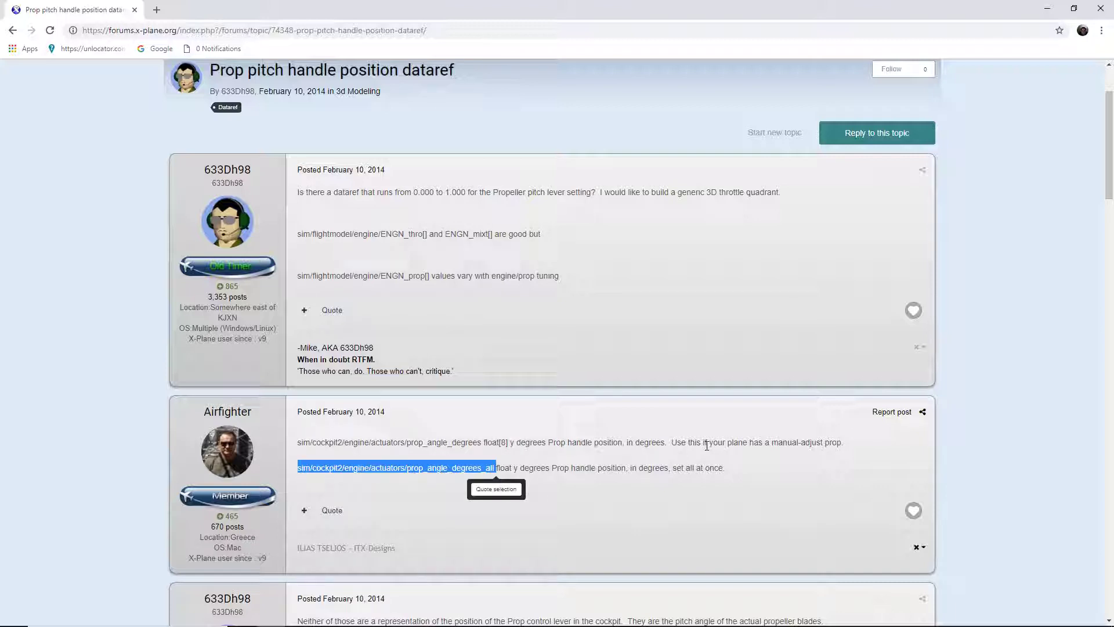
Read the remaining replies in the forum topic, checking which prop datarefs suit manual pitch and constant RPM propellers.
scroll(702, 447, down, 5)
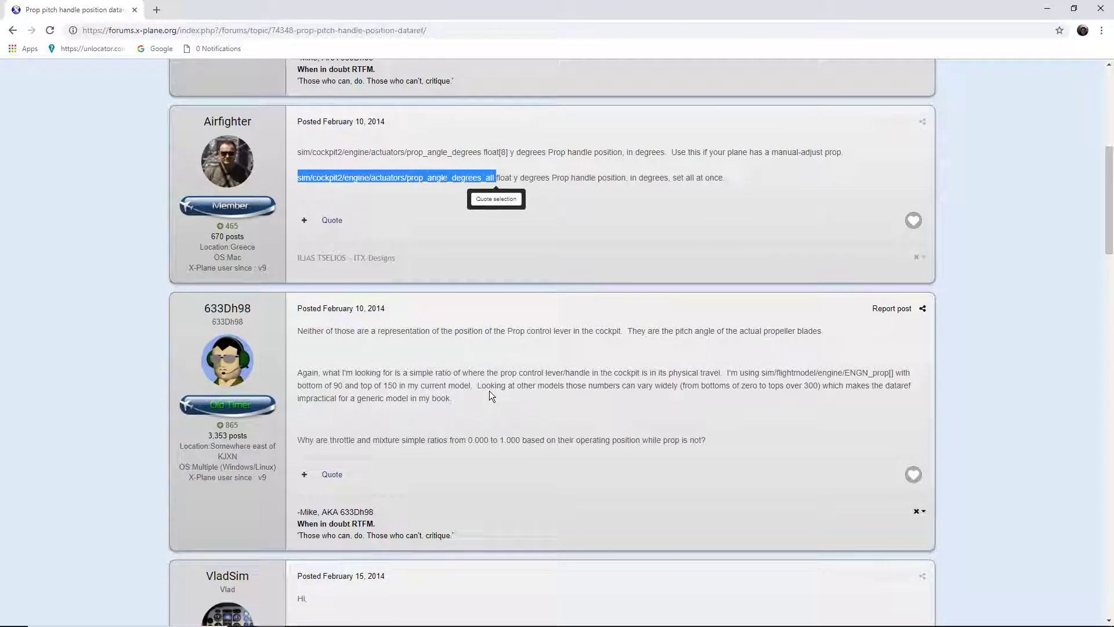
scroll(489, 391, down, 6)
scroll(489, 391, down, 2)
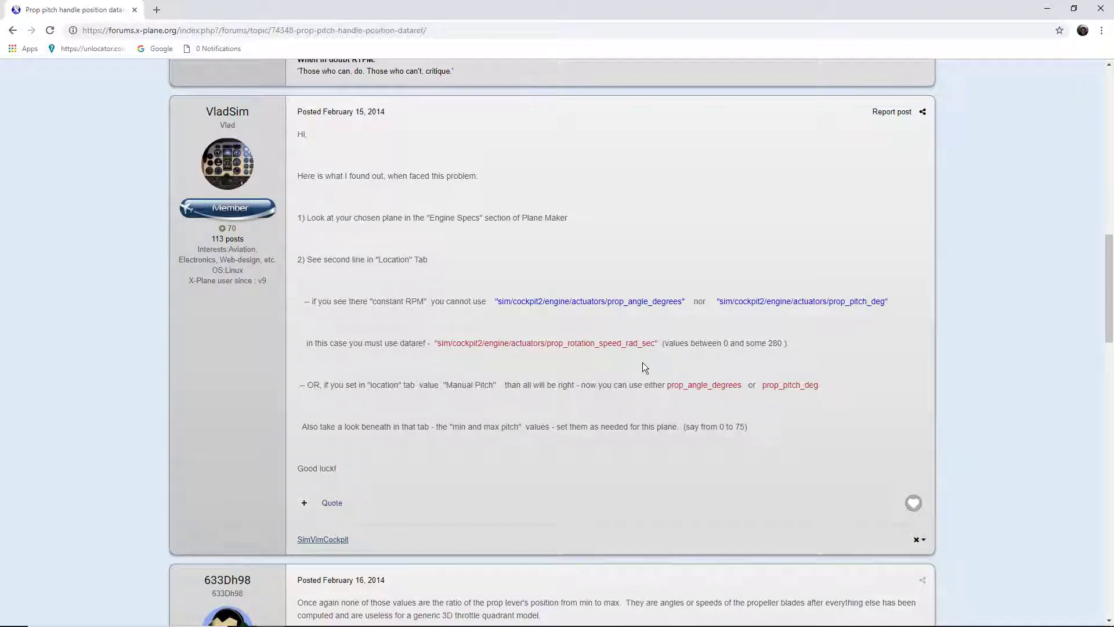
scroll(603, 392, down, 4)
scroll(605, 393, down, 1)
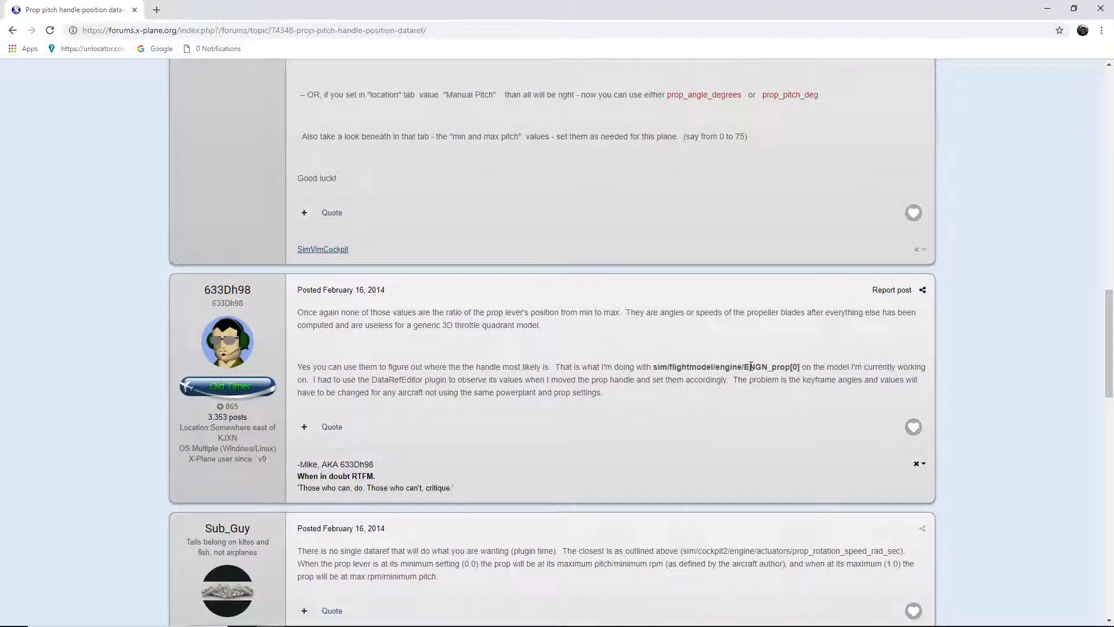
scroll(751, 366, down, 4)
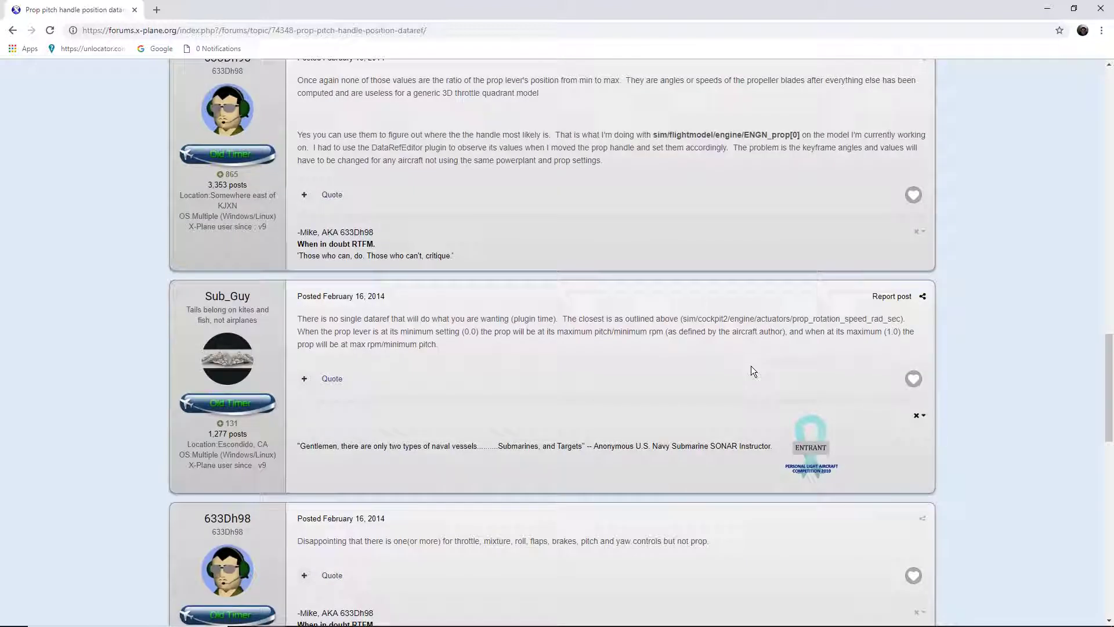
scroll(683, 347, down, 7)
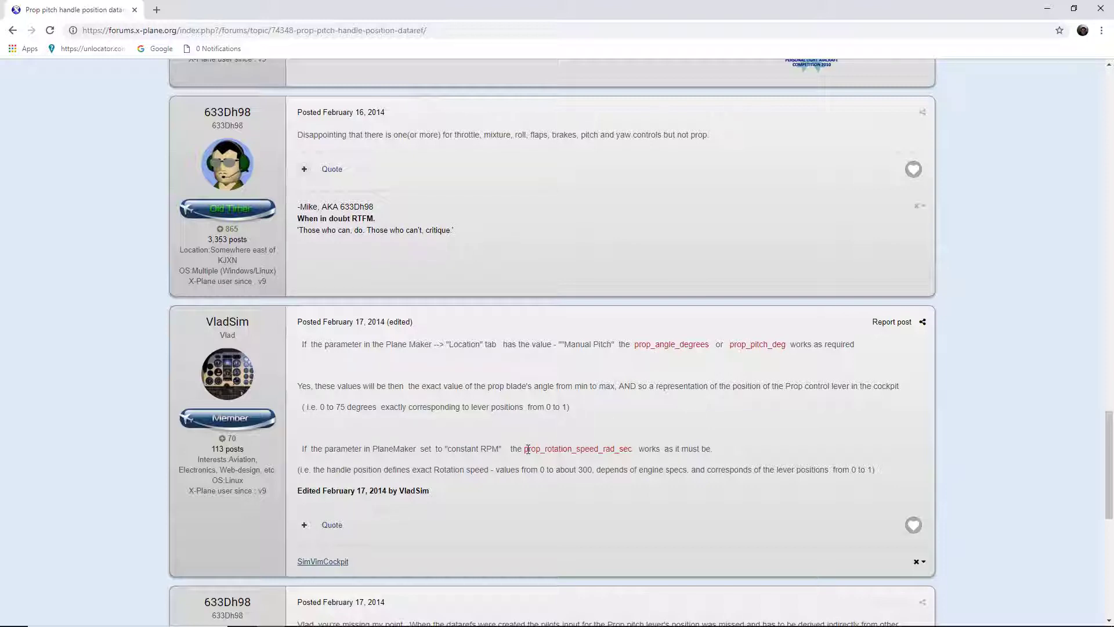
scroll(529, 452, down, 6)
scroll(533, 455, up, 7)
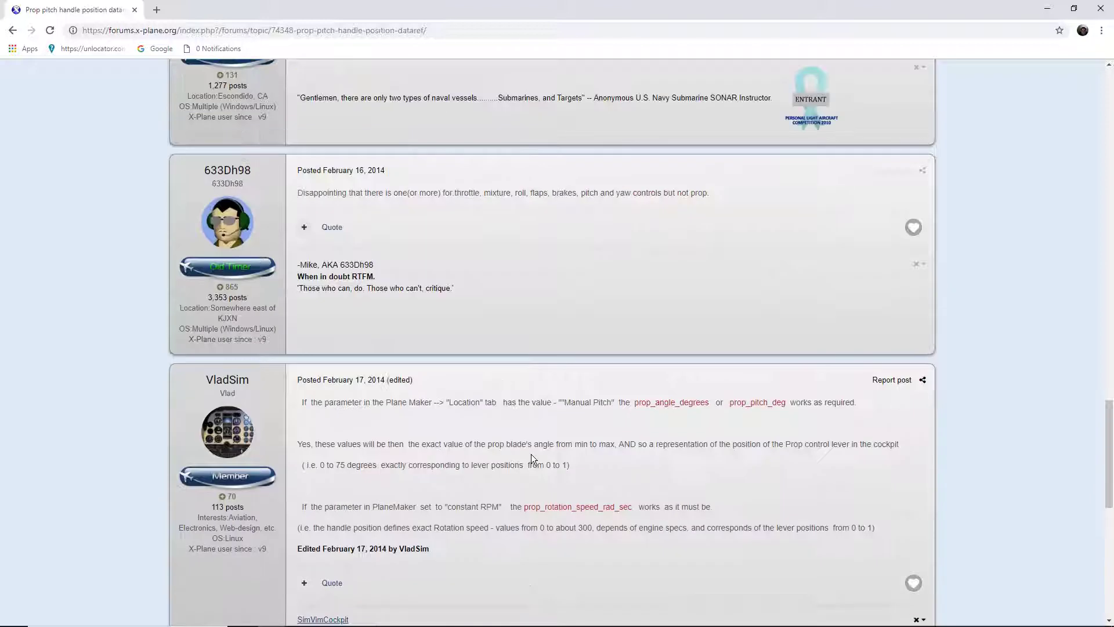
scroll(532, 458, down, 6)
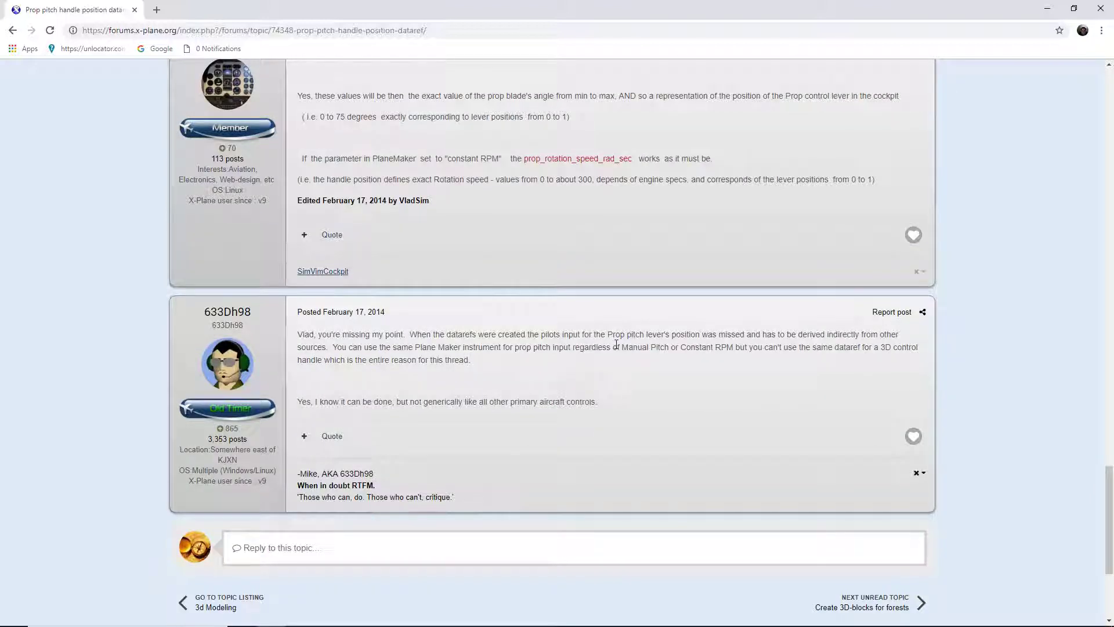
Return to the Google results, review them and open the "X-Plane - Dataref Search - Sim Innovations" page.
click(13, 30)
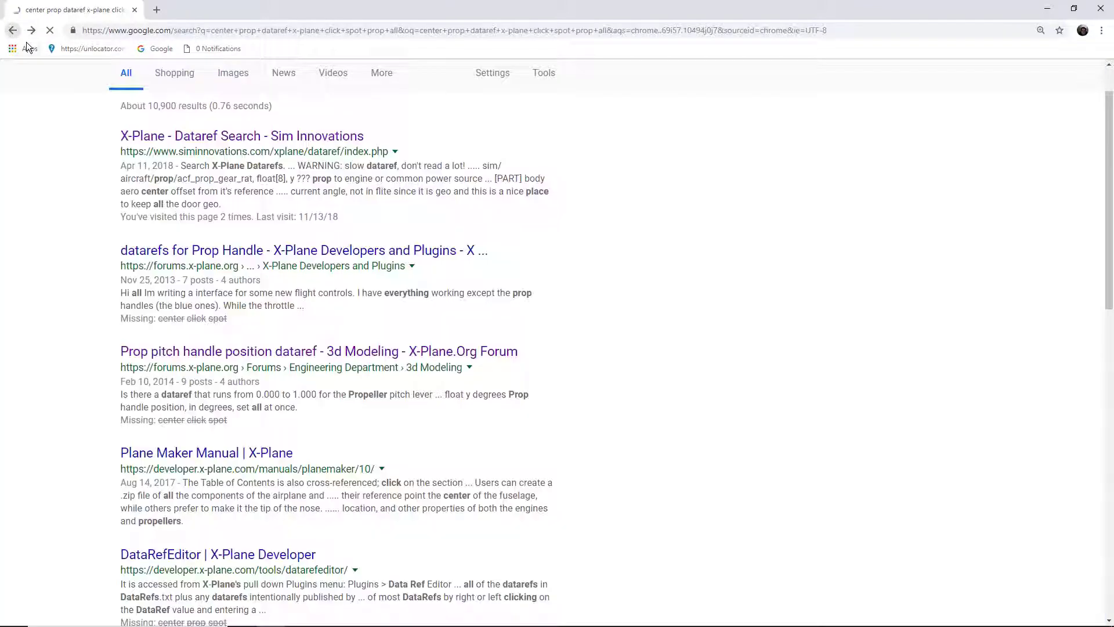
scroll(284, 313, down, 2)
scroll(284, 313, down, 3)
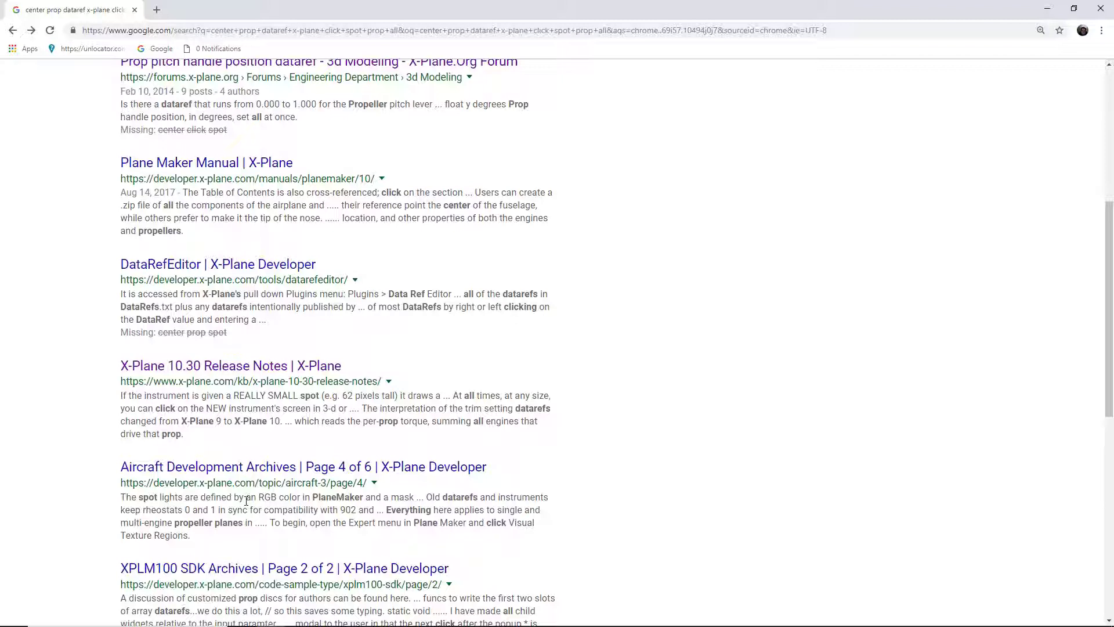
scroll(246, 500, down, 3)
scroll(240, 454, up, 9)
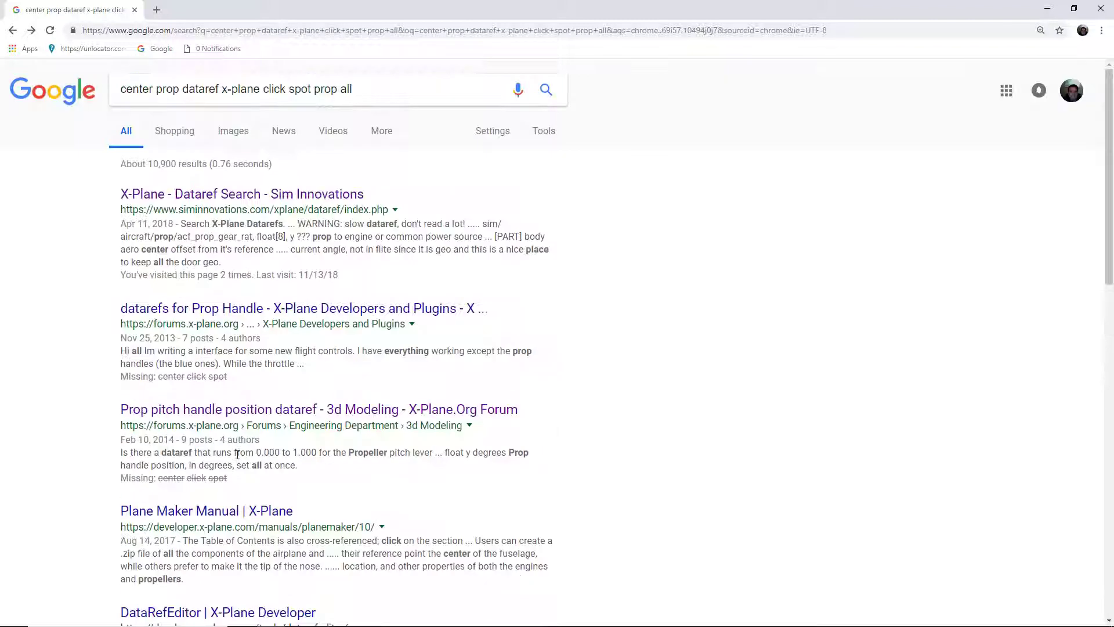
click(268, 201)
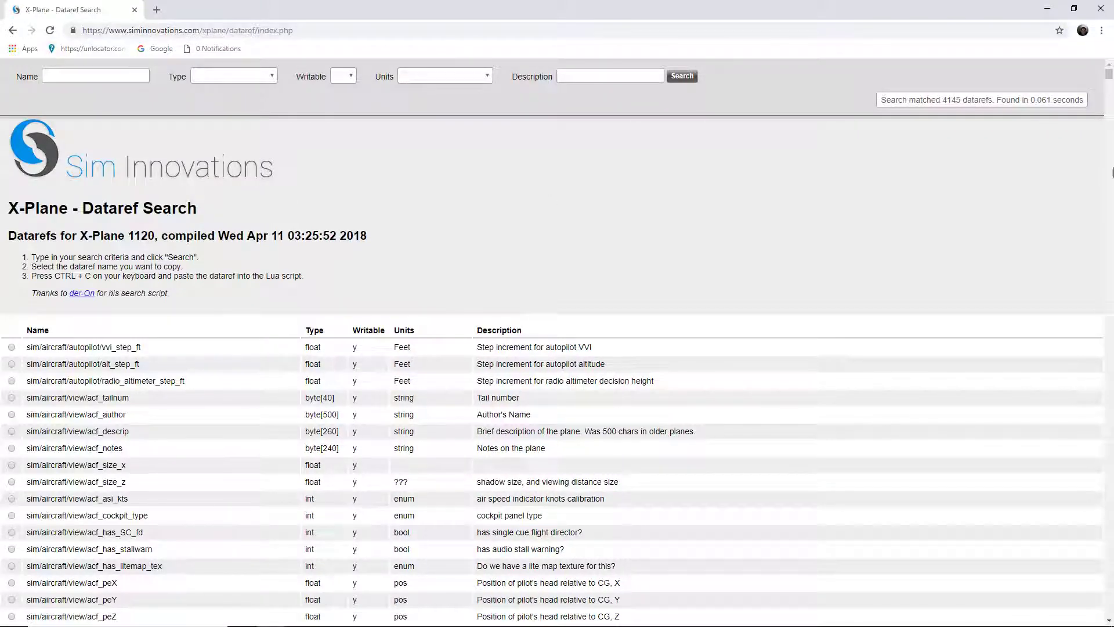
Search the text of the dataref list page for "prop".
click(1100, 31)
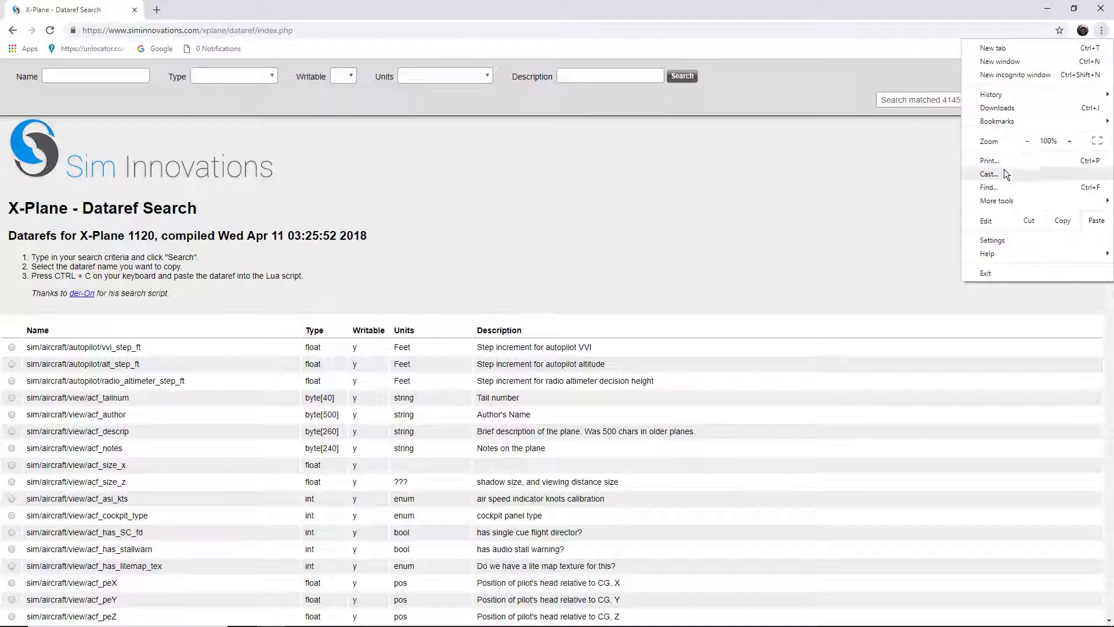
click(1005, 187)
text(pr)
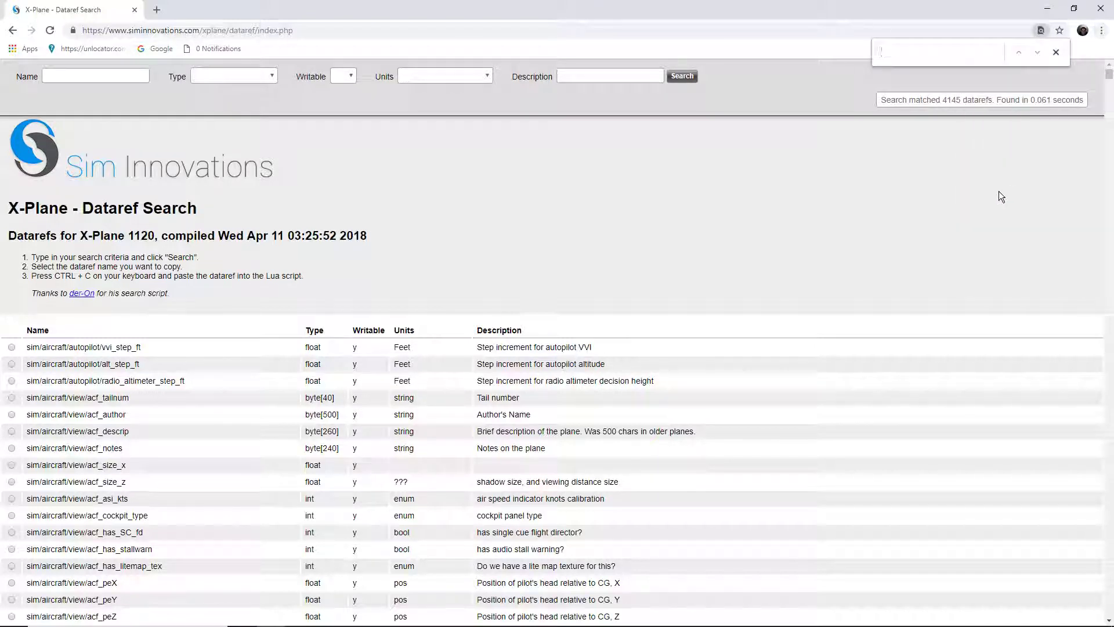
text(op)
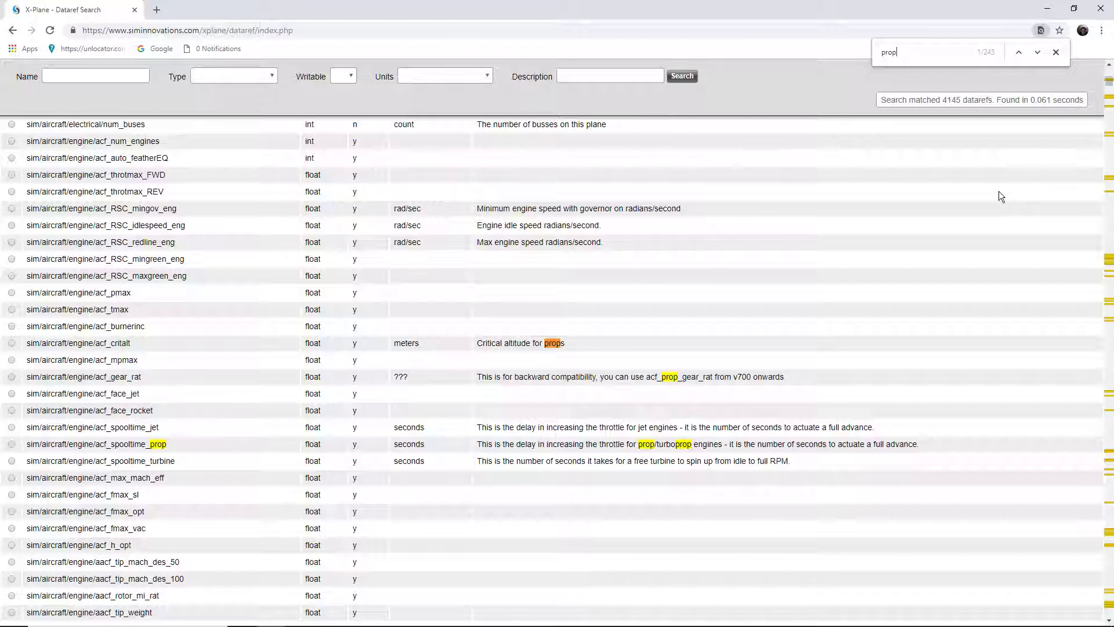
Step through the "prop" matches in the dataref list to the prop handle datarefs under sim/cockpit2/engine/actuators.
key(Return)
key(Return)
key(Return)
key(Return)
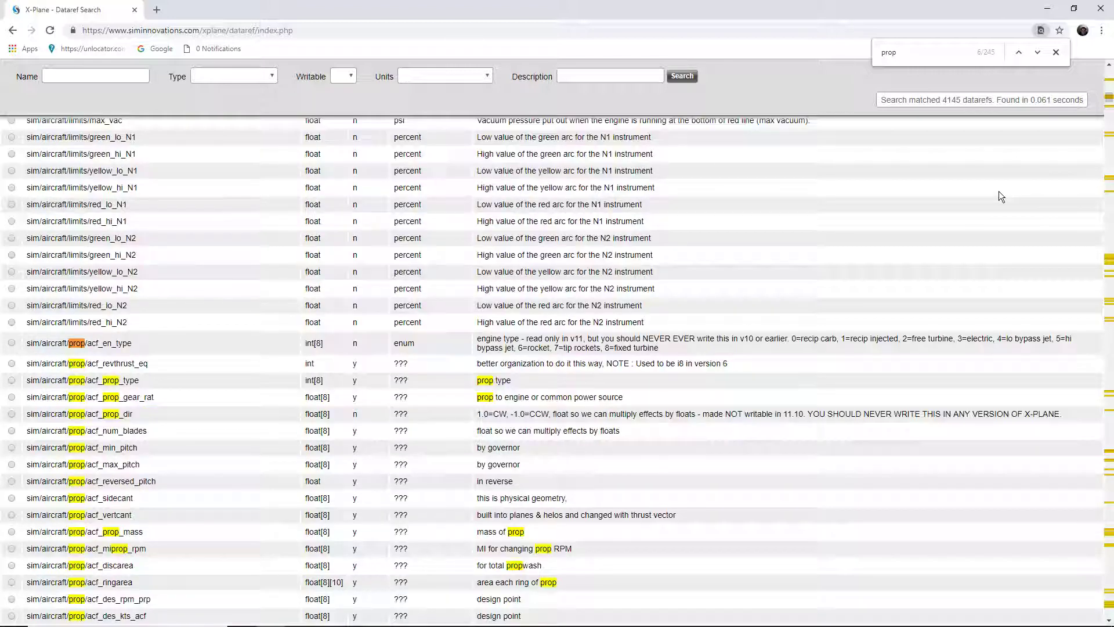
key(Return)
key(Return)
key(Return)
key(Return)
key(Return)
key(Return)
key(Return)
key(Return)
key(Return)
key(Return)
key(Return)
key(Return)
key(Return)
key(Return)
key(Return)
key(Return)
key(Return)
key(Return)
key(Return)
key(Return)
key(Return)
key(Return)
key(Return)
key(Return)
key(Return)
key(Return)
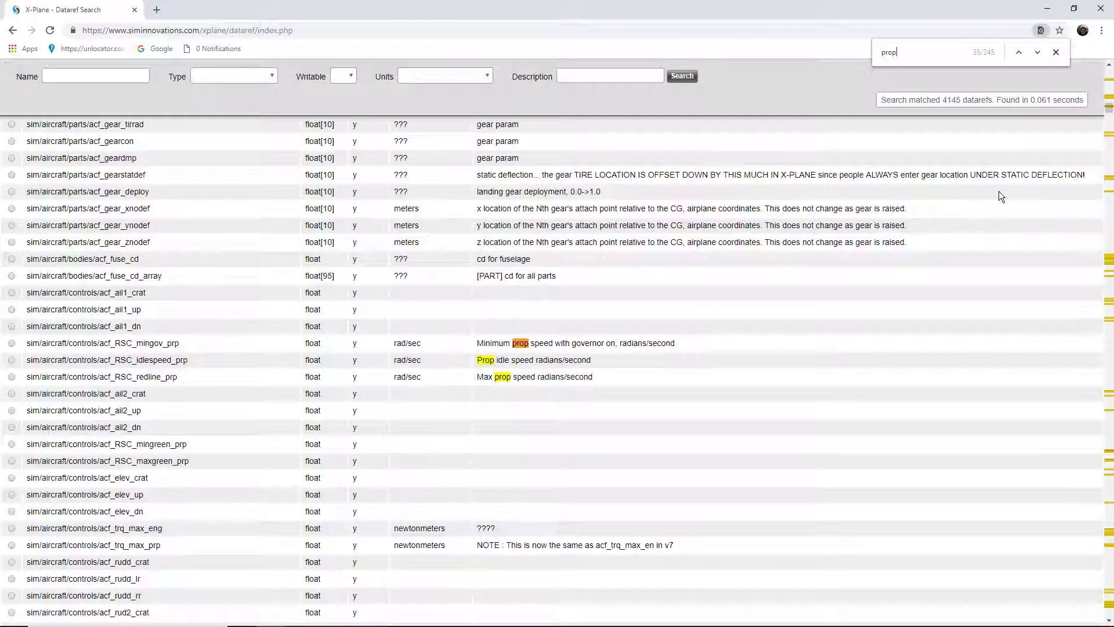
key(Return)
key(Return)
key(Return)
key(Return)
key(Return)
key(Return)
key(Return)
key(Return)
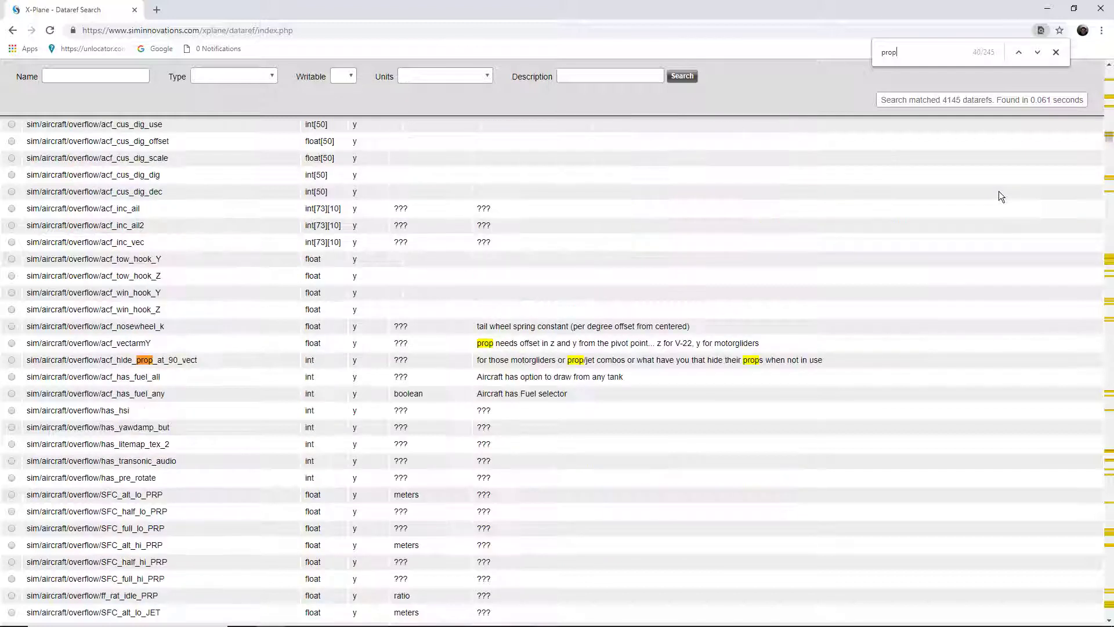
key(Return)
key(Return)
key(Return)
key(Return)
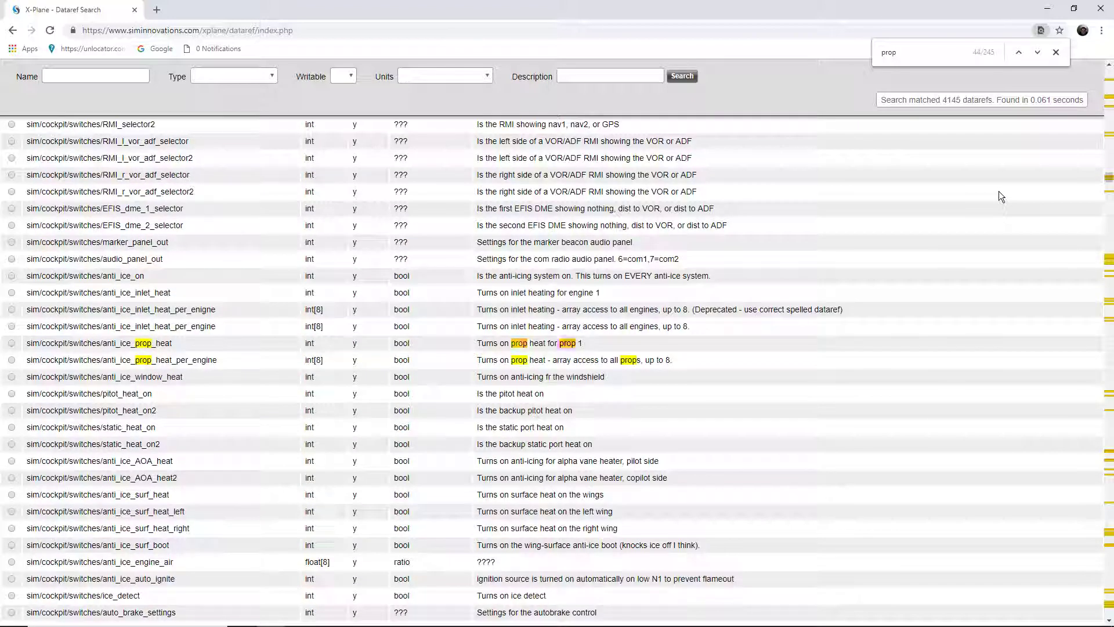
key(Return)
key(Return)
key(Return)
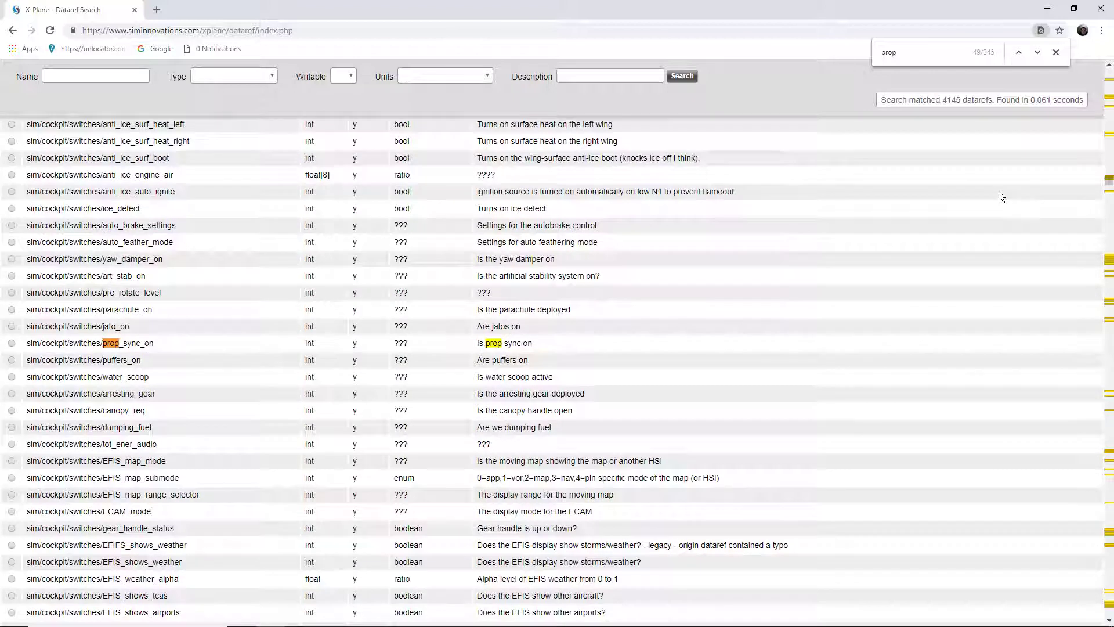
key(Return)
key(Return)
key(Return)
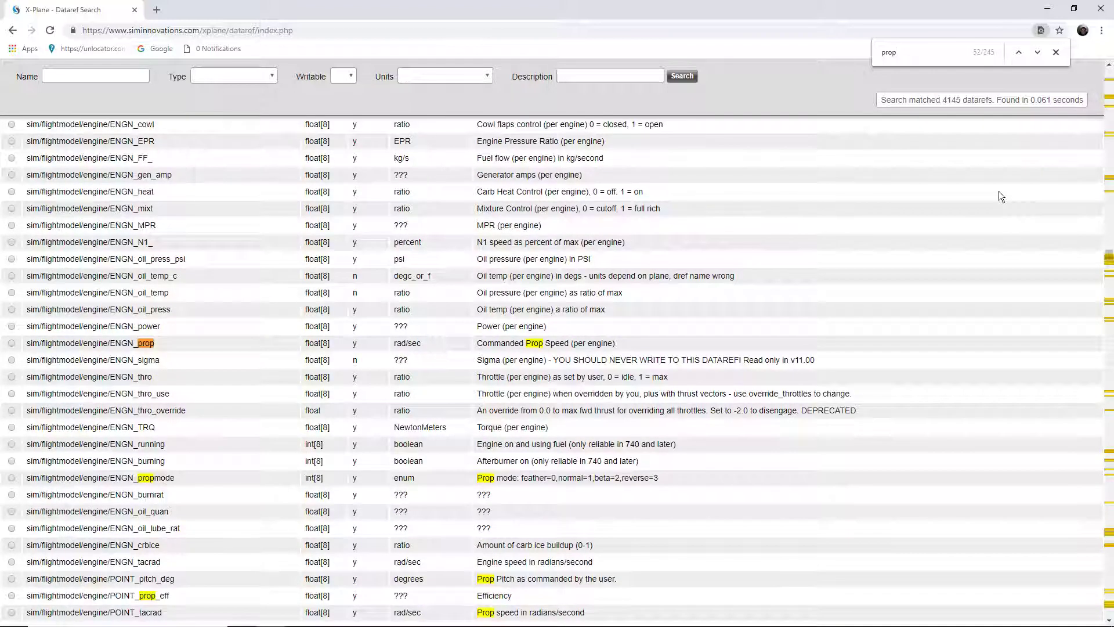
key(Return)
key(Return)
key(Return)
key(Return)
key(Return)
key(Return)
key(Return)
key(Return)
key(Return)
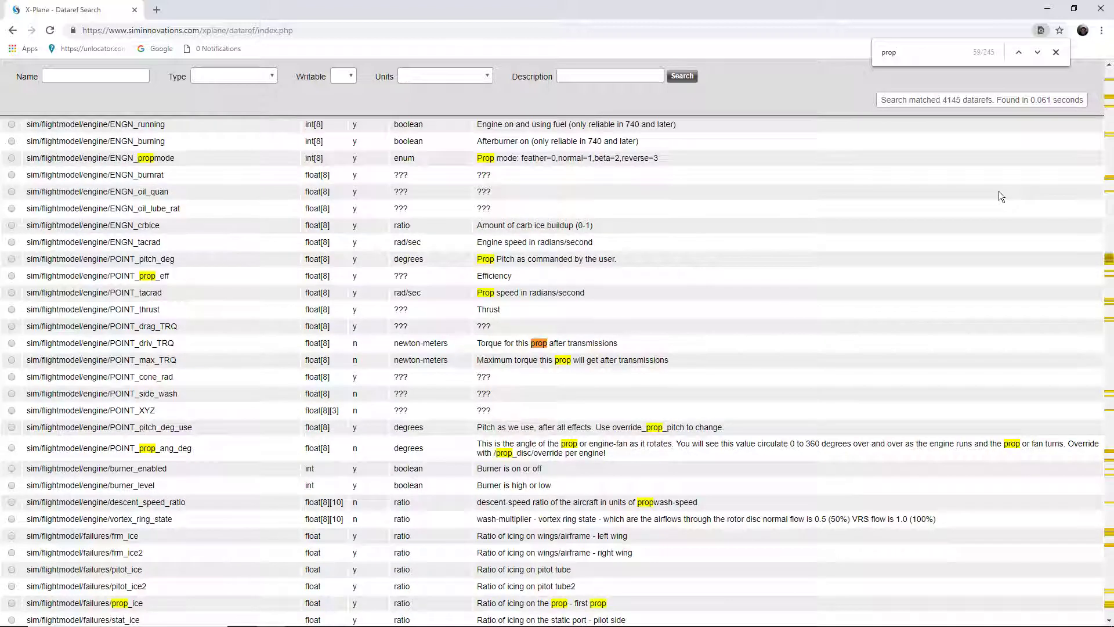
key(Return)
key(Return)
key(Return)
key(Return)
key(Return)
key(Return)
key(Return)
key(Return)
key(Return)
key(Return)
key(Return)
key(Return)
key(Return)
key(Return)
key(Return)
key(Return)
key(Return)
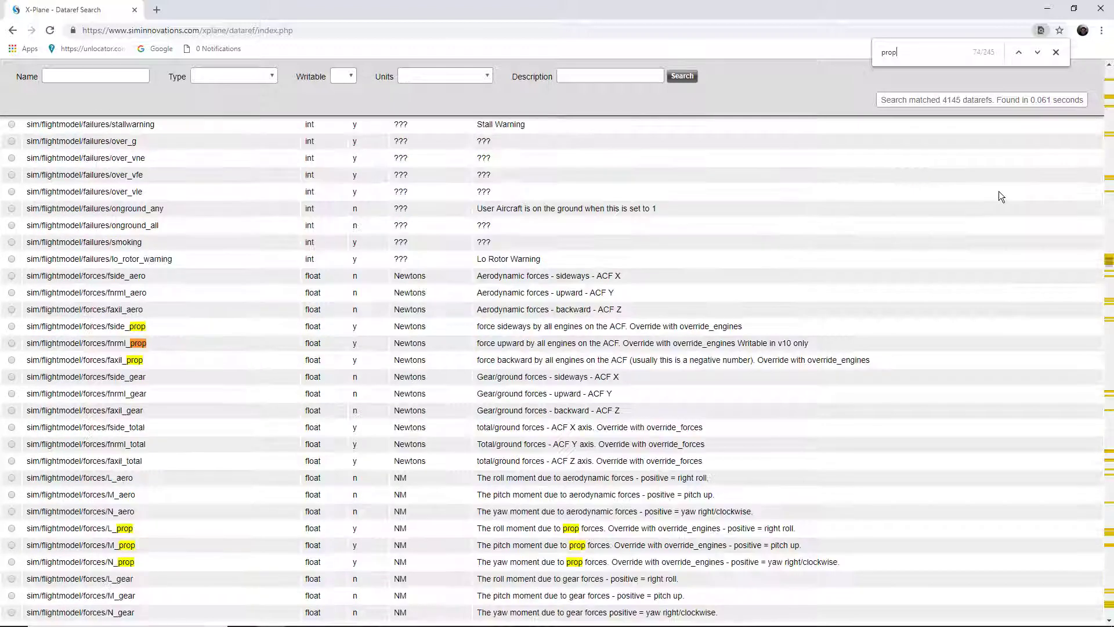
key(Return)
key(Return)
key(Return)
key(Return)
key(Return)
key(Return)
key(Return)
key(Return)
key(Return)
key(Return)
key(Return)
key(Return)
key(Return)
key(Return)
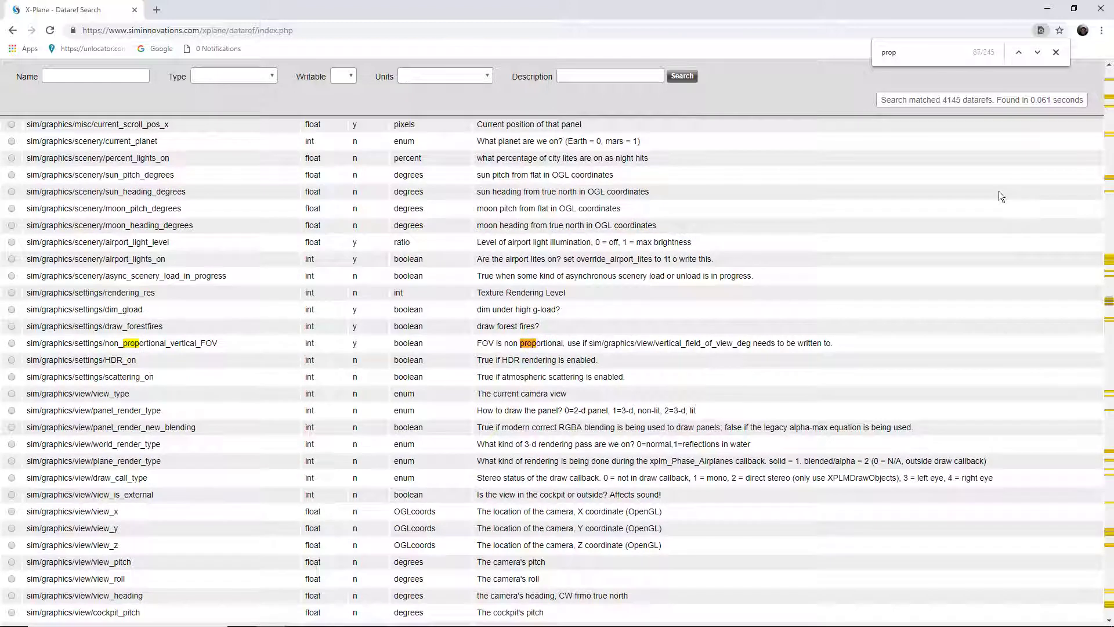
key(Return)
key(Return)
key(Return)
key(Return)
key(Return)
key(Return)
key(Return)
key(Return)
key(Return)
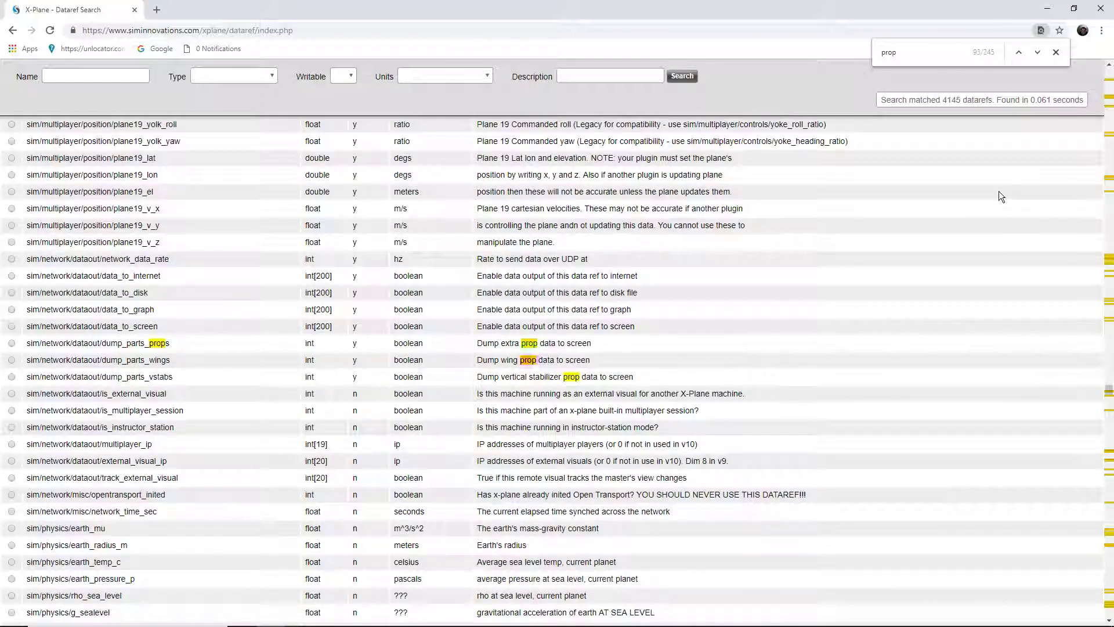
key(Return)
key(Return)
key(Return)
key(Return)
key(Return)
key(Return)
key(Return)
key(Return)
key(Return)
key(Return)
key(Return)
key(Return)
key(Return)
key(Return)
key(Return)
key(Return)
key(Return)
key(Return)
key(Return)
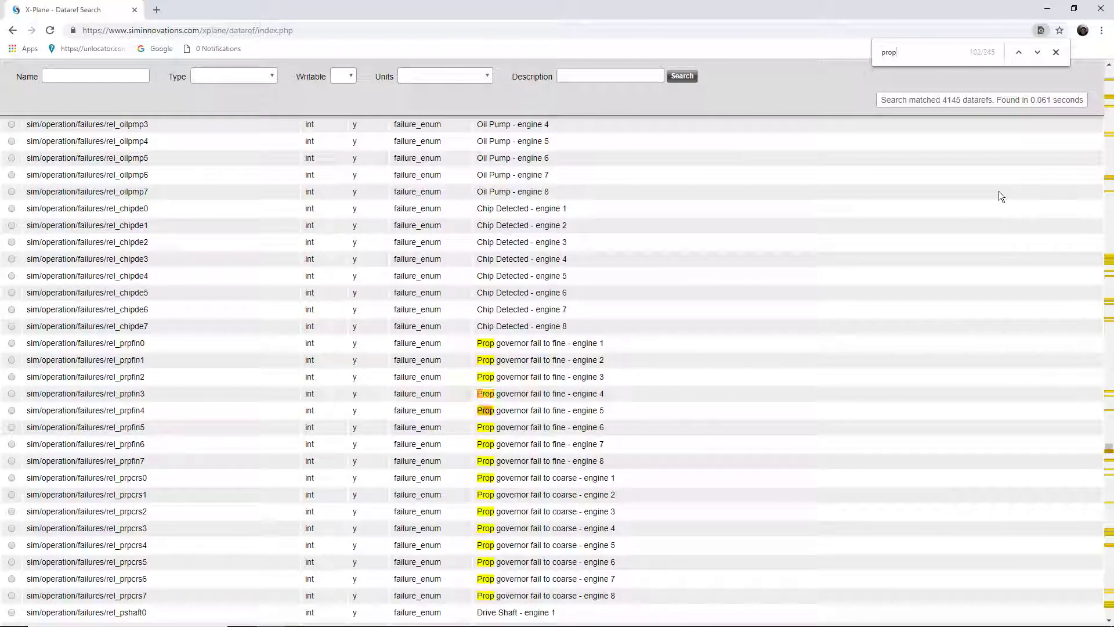
key(Return)
key(Return)
key(Return)
key(Return)
key(Return)
key(Return)
key(Return)
key(Return)
key(Return)
key(Return)
key(Return)
key(Return)
key(Return)
key(Return)
key(Return)
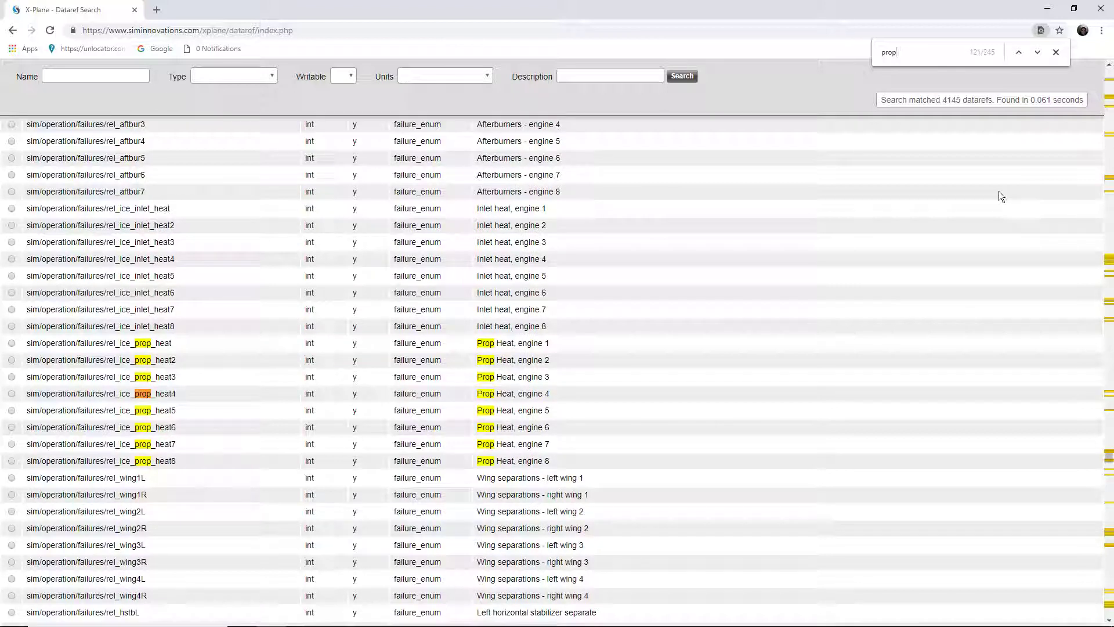
key(Return)
key(Return)
key(Return)
key(Return)
key(Return)
key(Return)
key(Return)
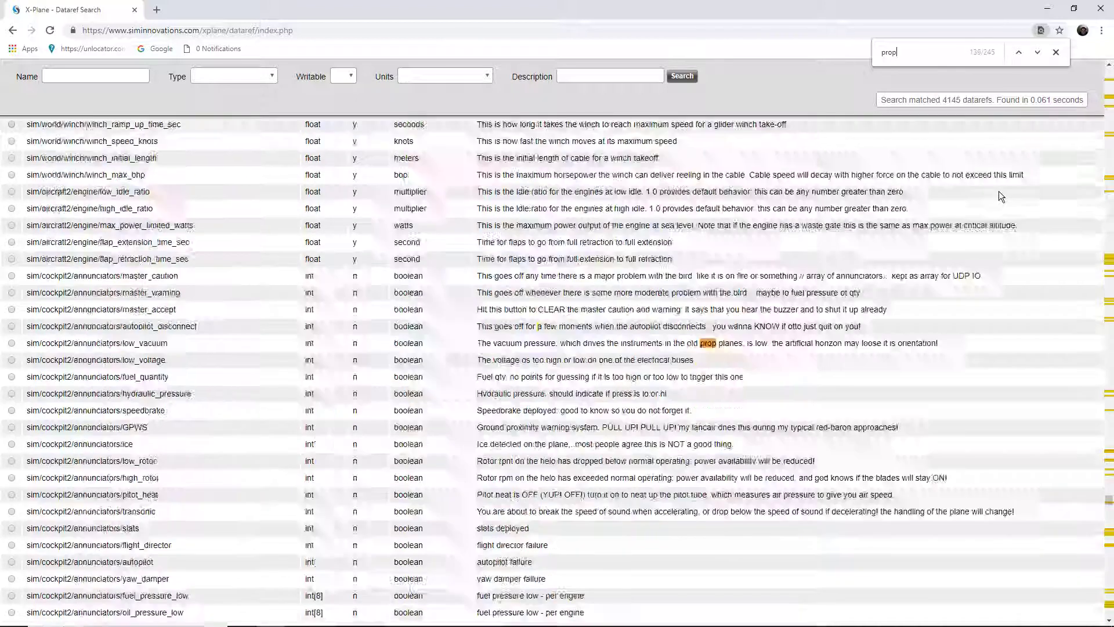
key(Return)
key(Return)
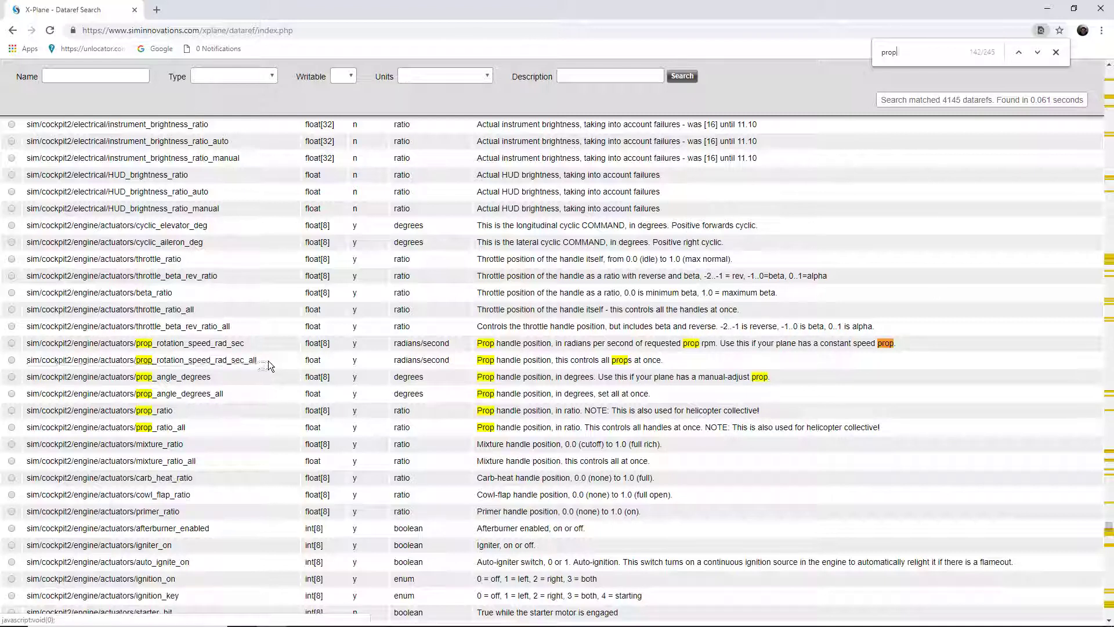
Copy the dataref name sim/cockpit2/engine/actuators/prop_rotation_speed_rad_sec_all from the list.
drag(267, 361, 24, 119)
drag(251, 353, 26, 360)
right_click(33, 362)
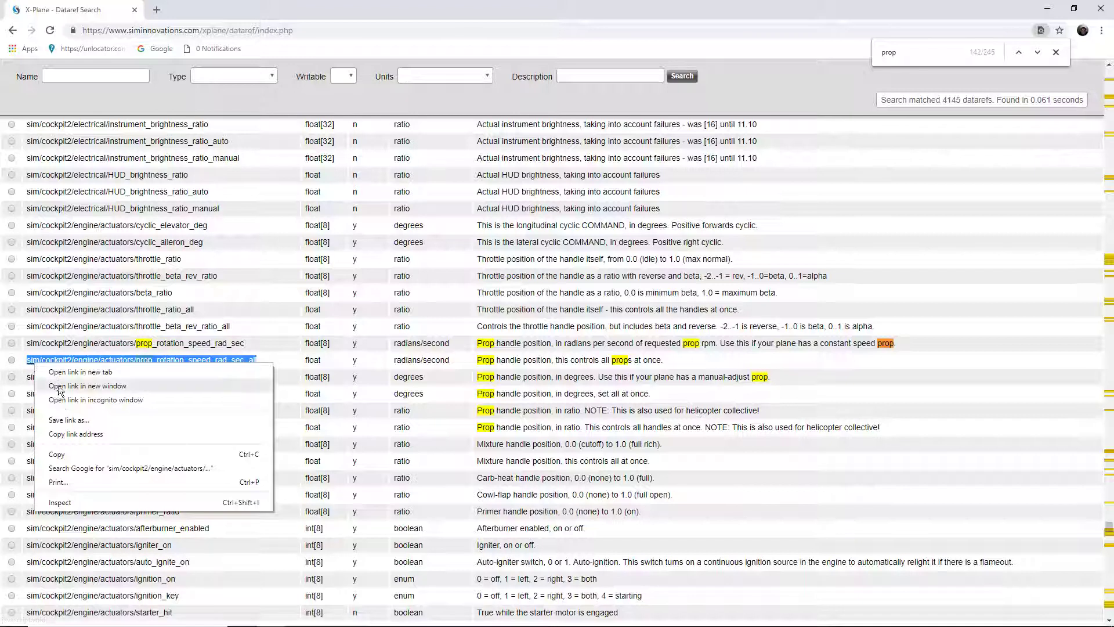
click(73, 455)
Switch back to AC3D and close the X-Plane properties of the selected prop lever.
mouse_move(470, 615)
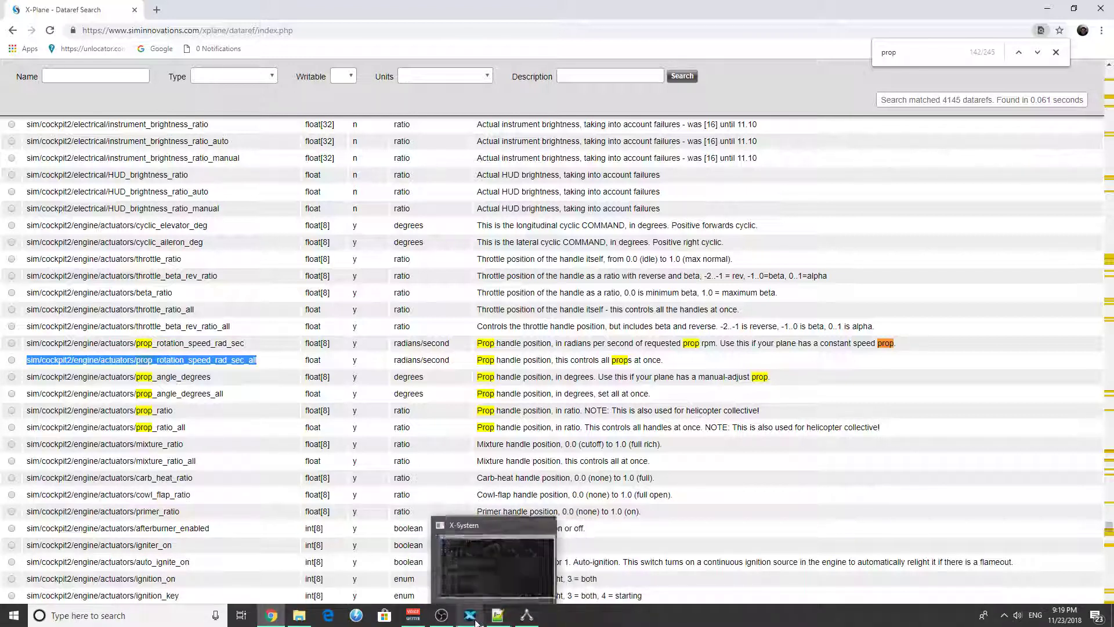
click(526, 615)
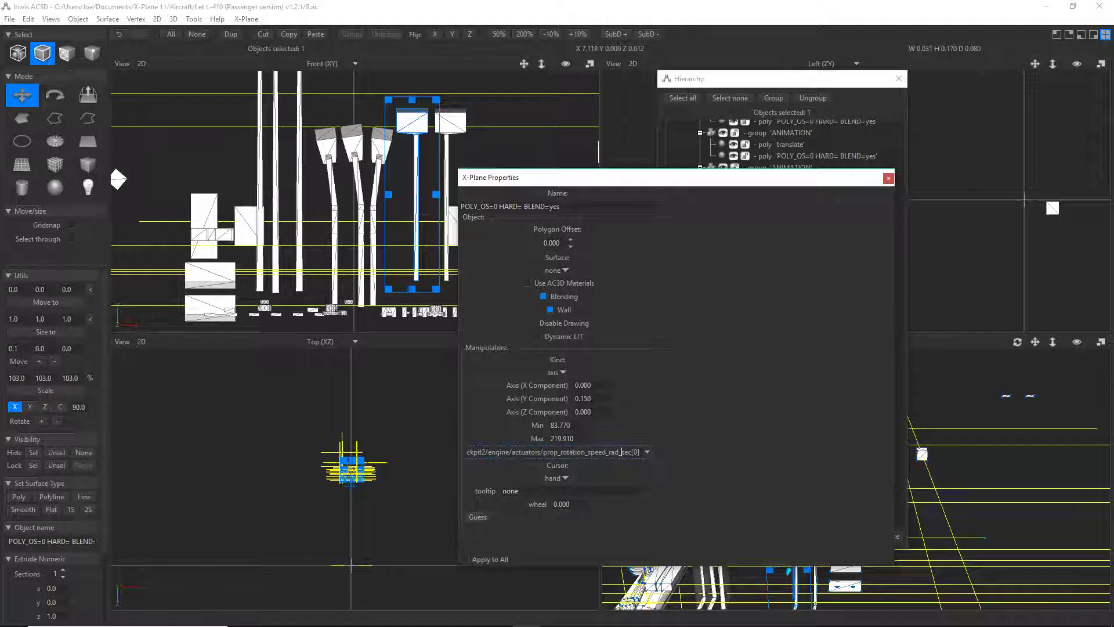
click(888, 179)
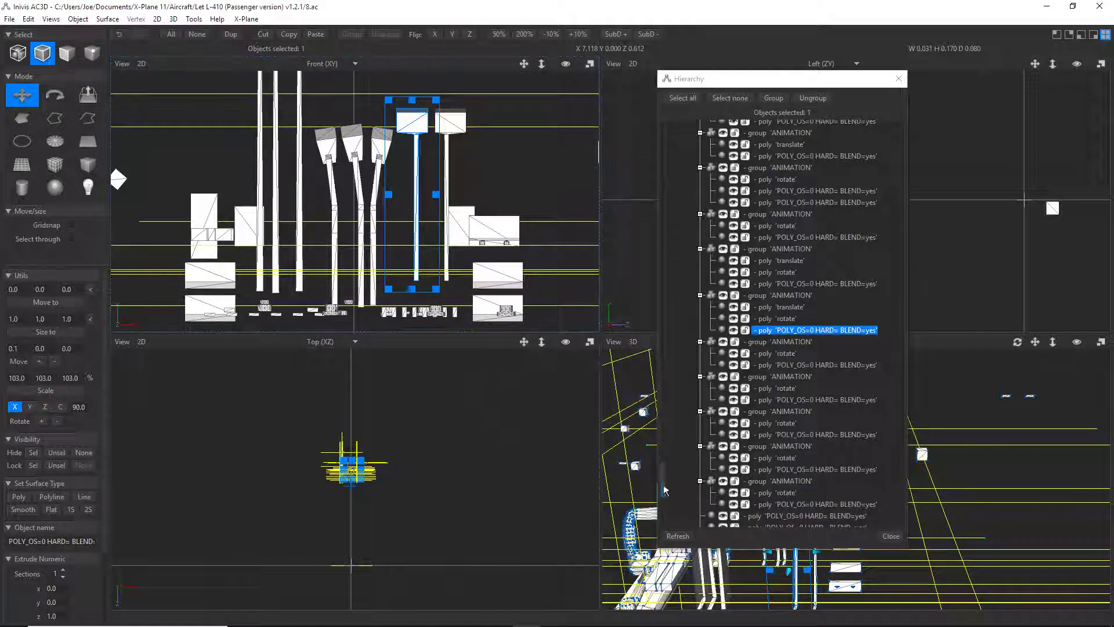
Place a duplicate of the selected prop lever, scaled to 103%, midway between the two prop levers.
scroll(665, 301, up, 10)
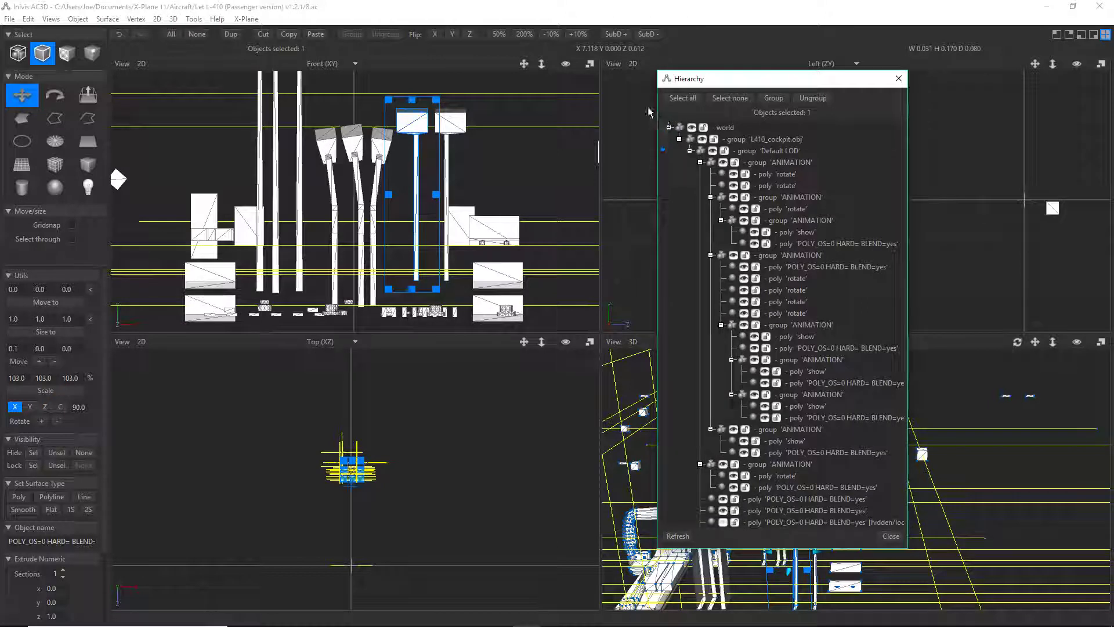
click(28, 18)
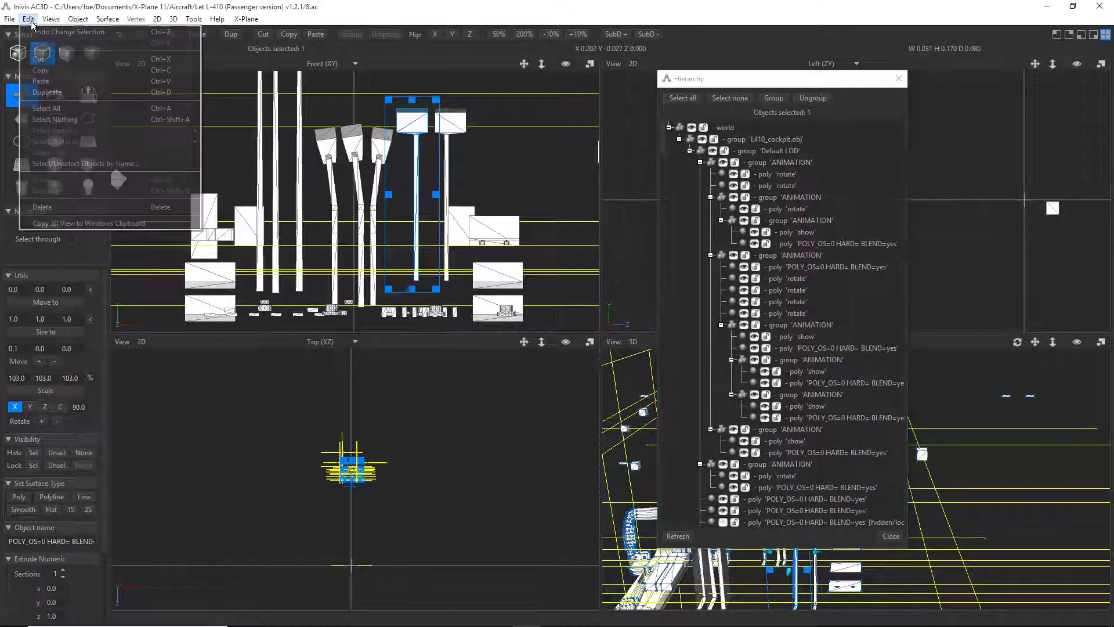
click(48, 94)
drag(413, 152, 428, 152)
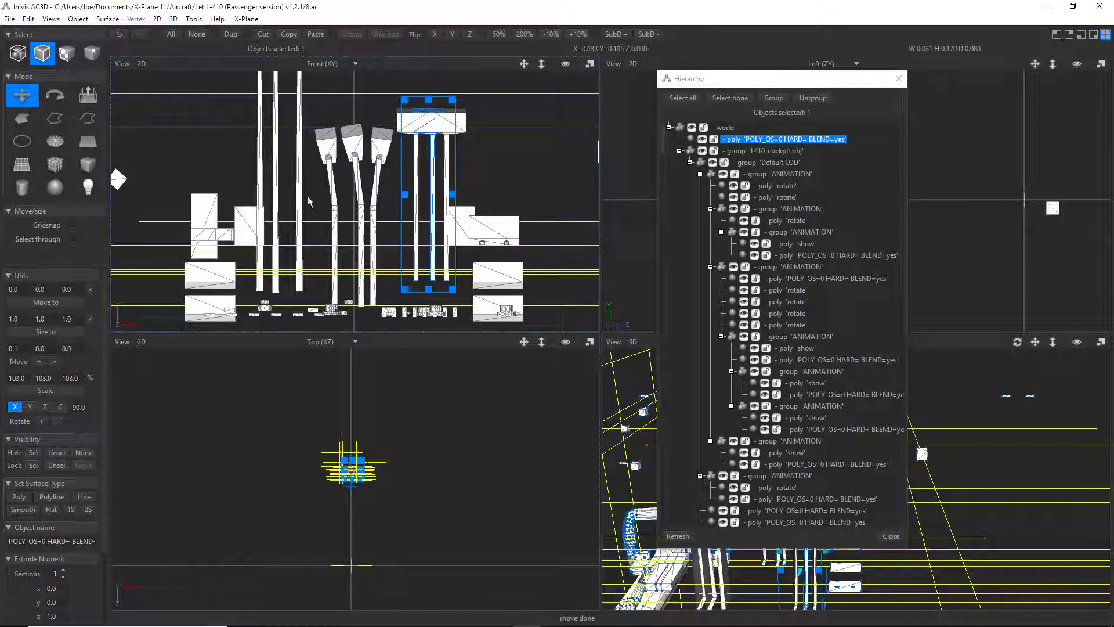
click(44, 390)
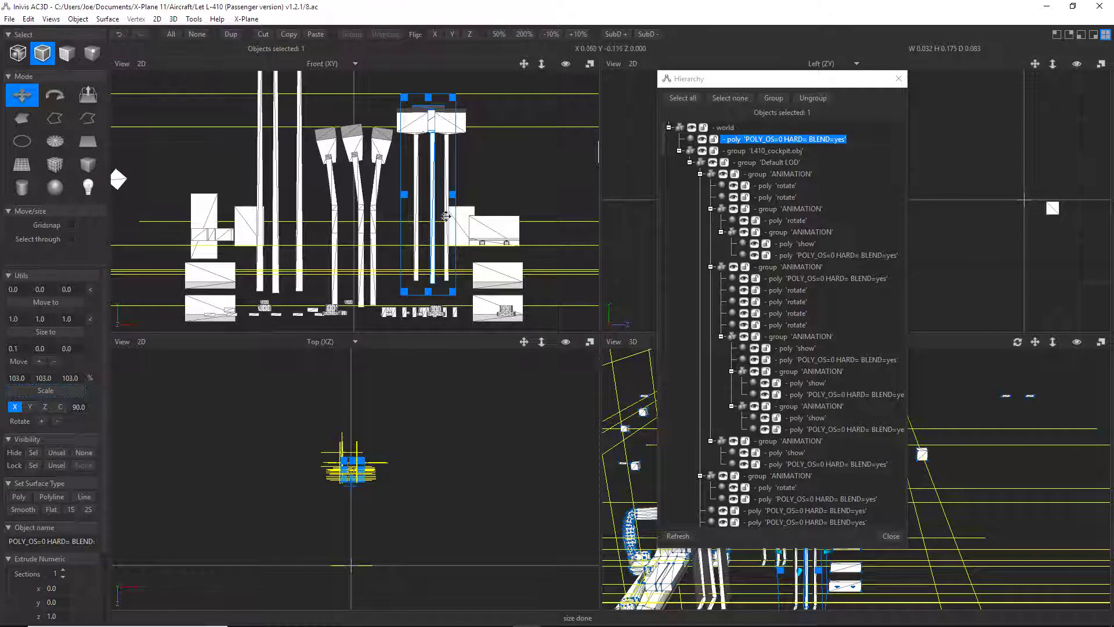
click(422, 164)
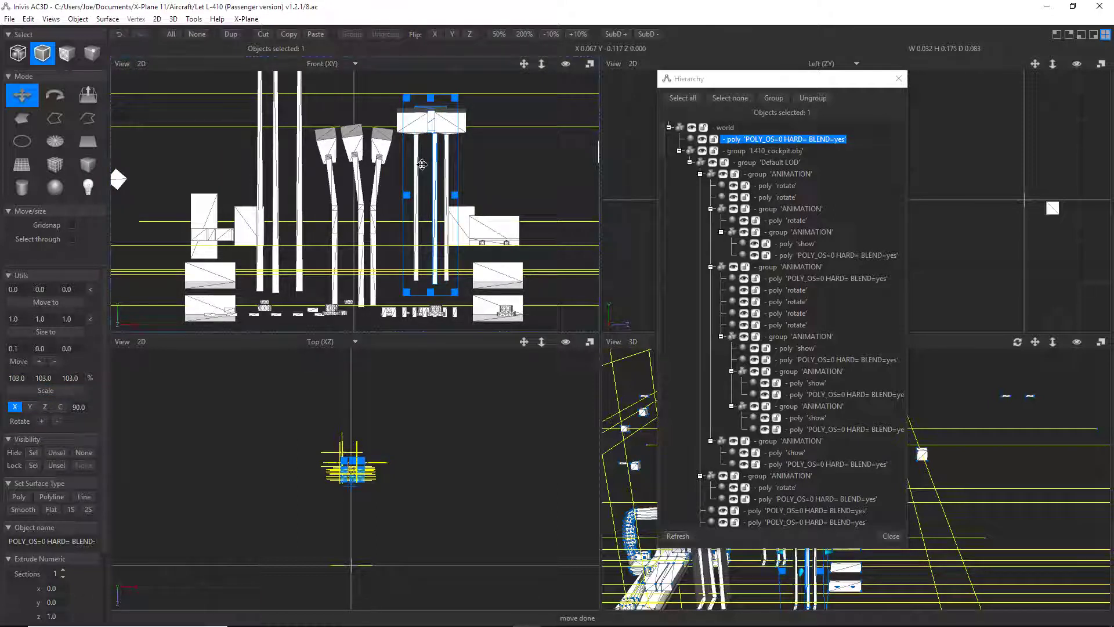
In the hierarchy, move the new middle prop lever into the animation group of the lever it was copied from.
click(485, 128)
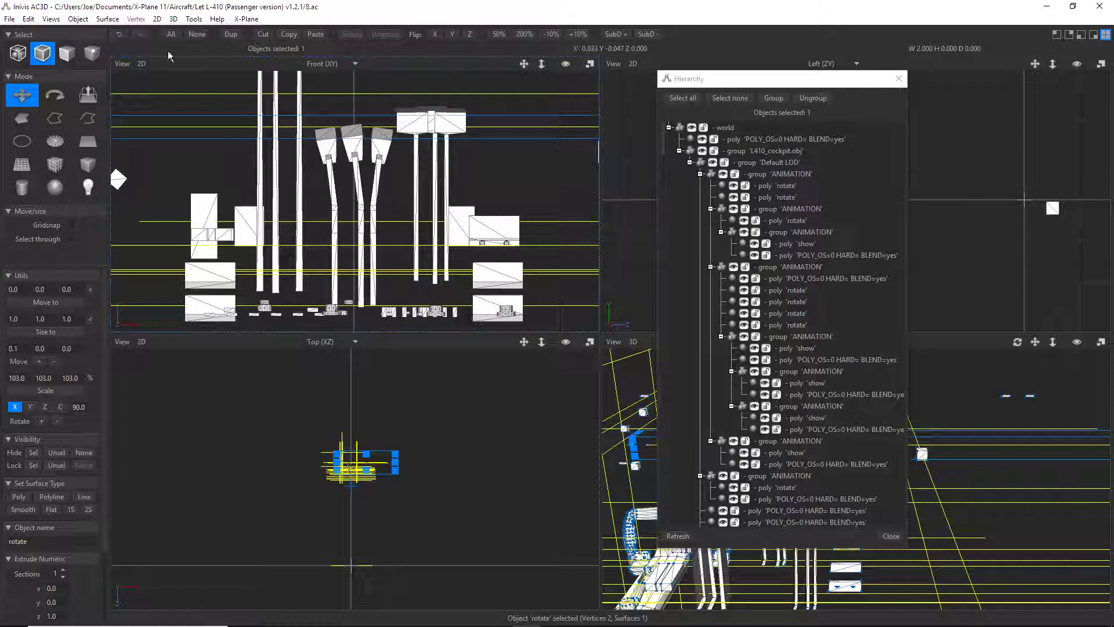
click(29, 18)
click(61, 110)
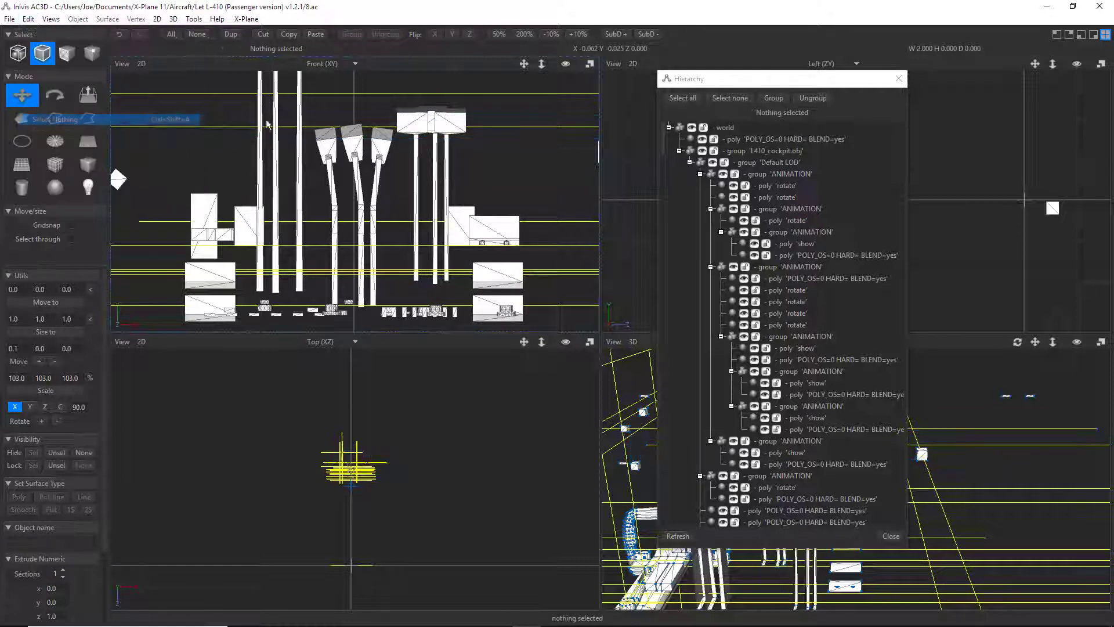
click(414, 127)
drag(746, 141, 777, 467)
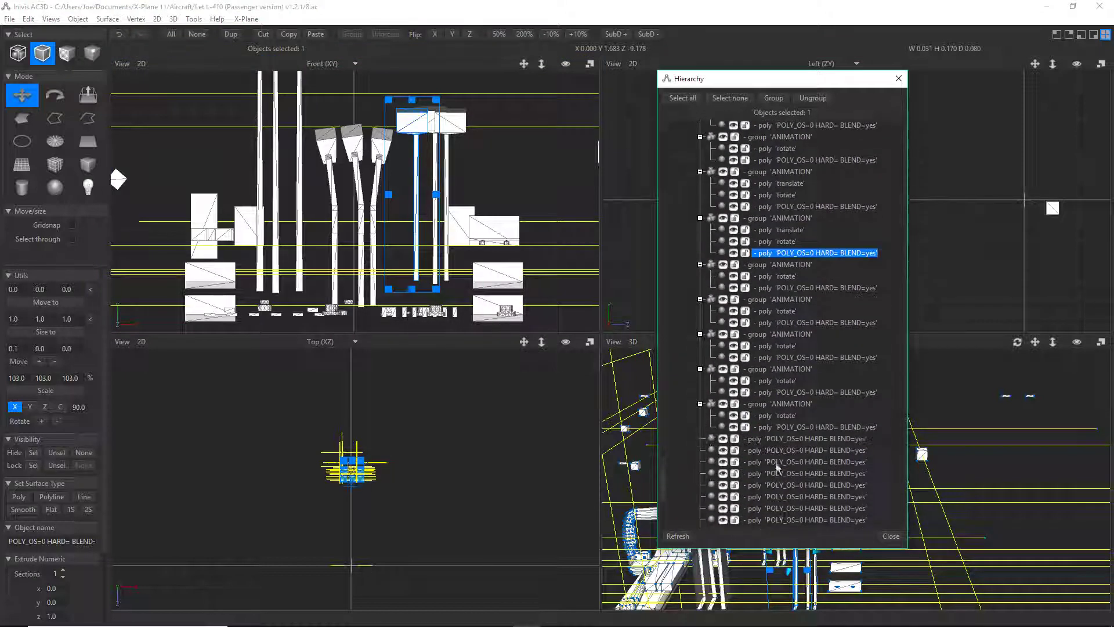
drag(781, 253, 783, 258)
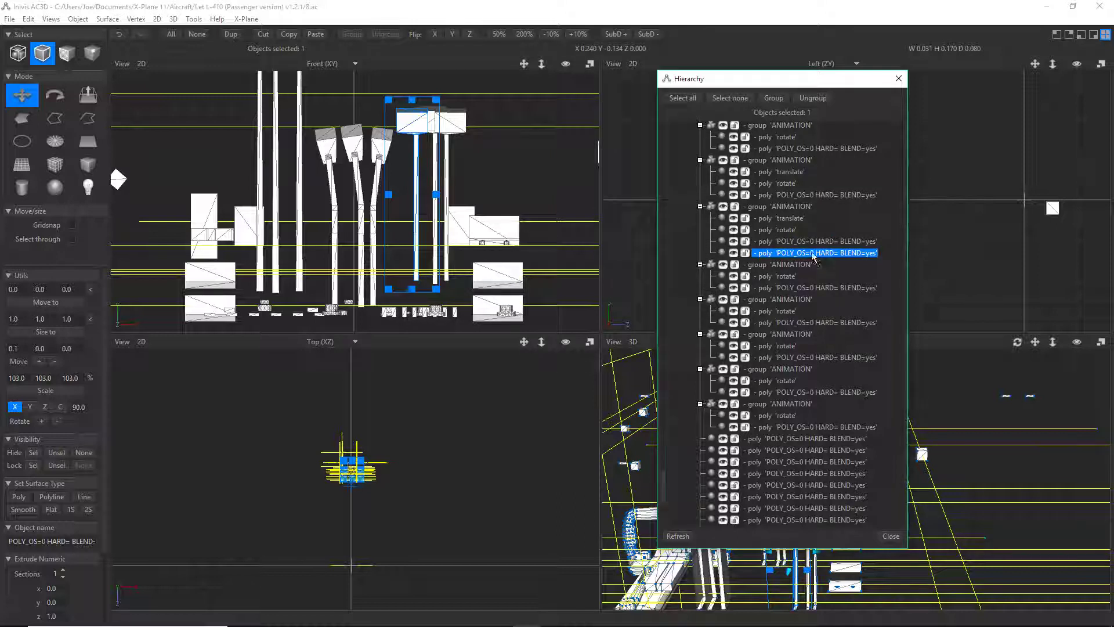
Set the new middle prop lever's manipulator dataref to sim/cockpit2/engine/actuators/prop_rotation_speed_rad_sec_all and close its X-Plane properties.
click(815, 259)
click(814, 240)
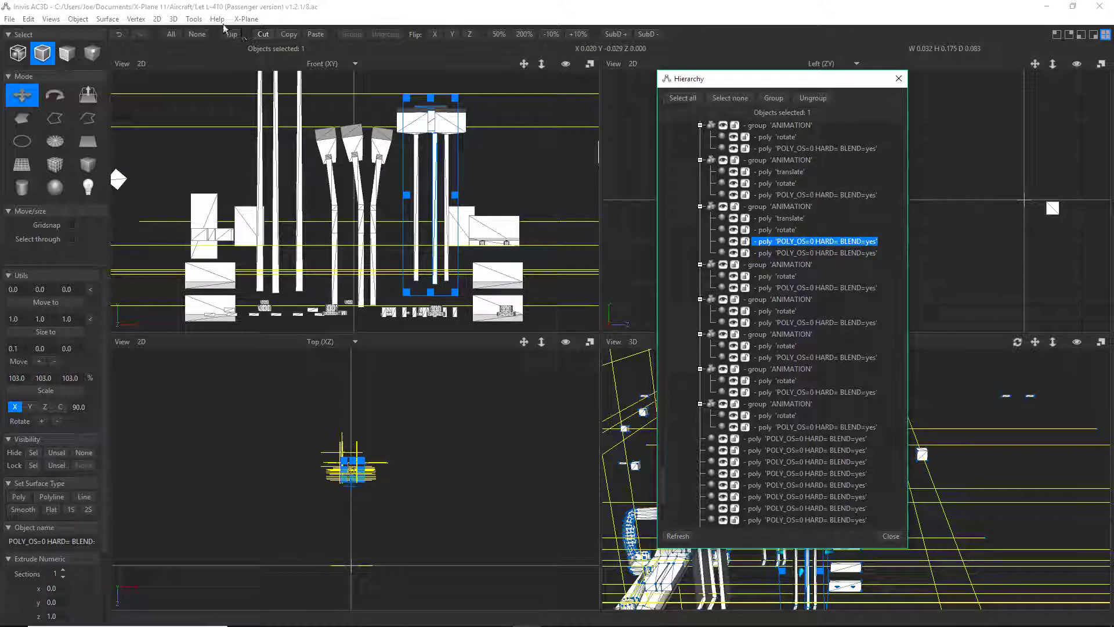
click(246, 19)
click(335, 221)
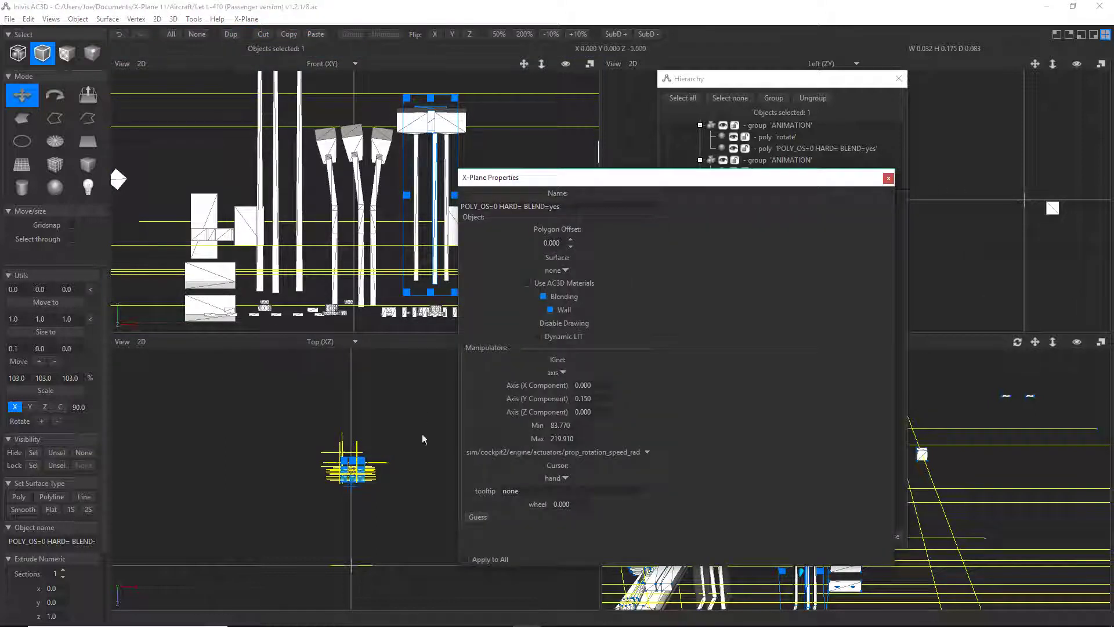
click(534, 452)
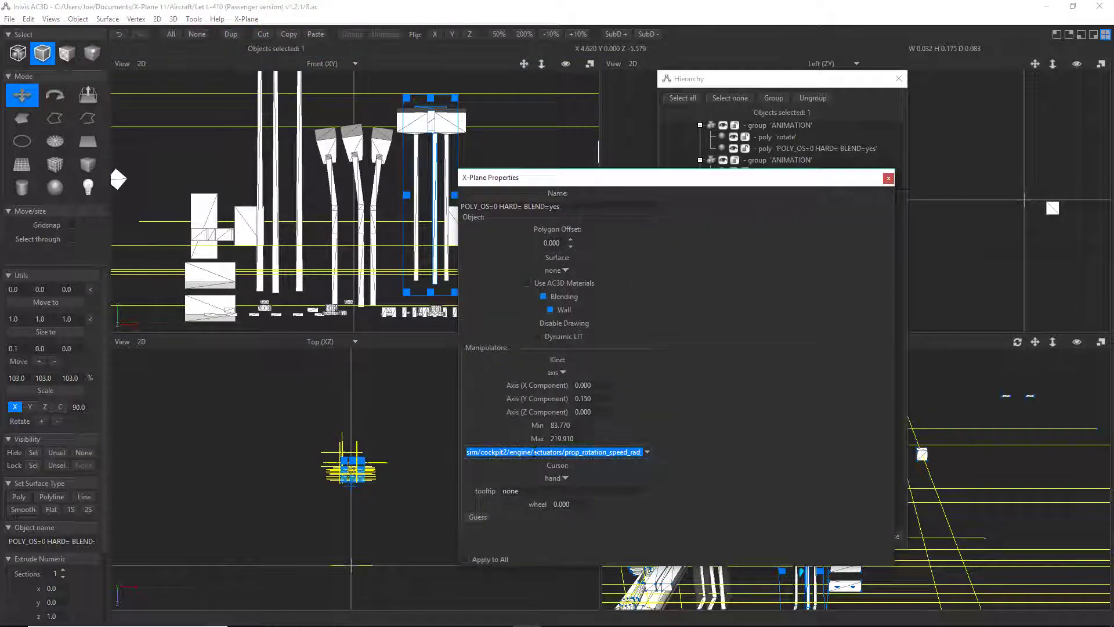
key(End)
text(_sec_all)
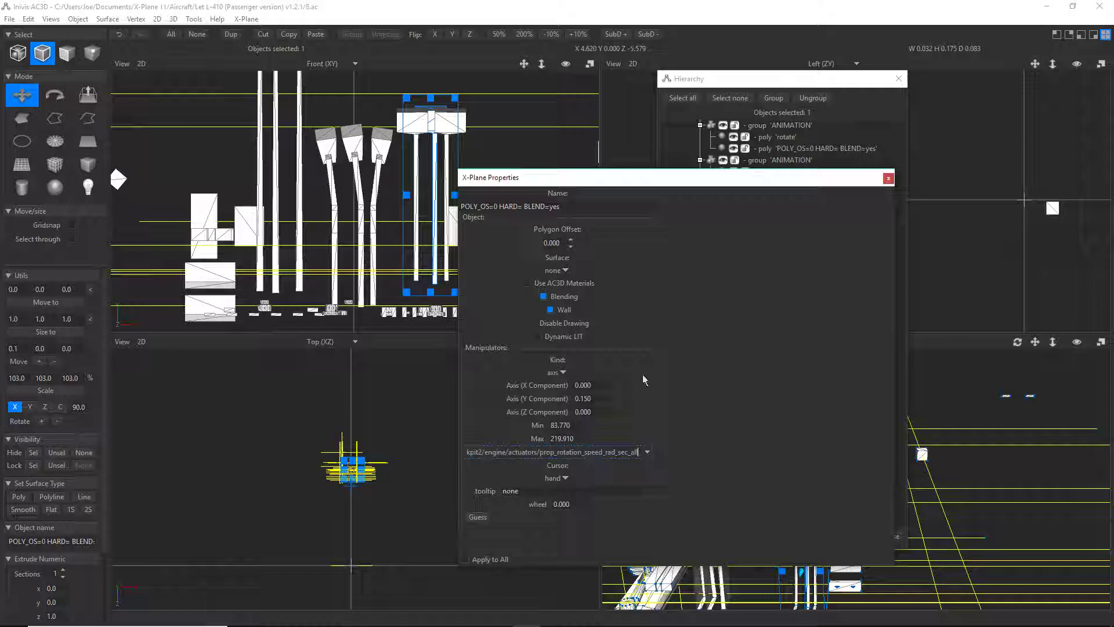
click(888, 180)
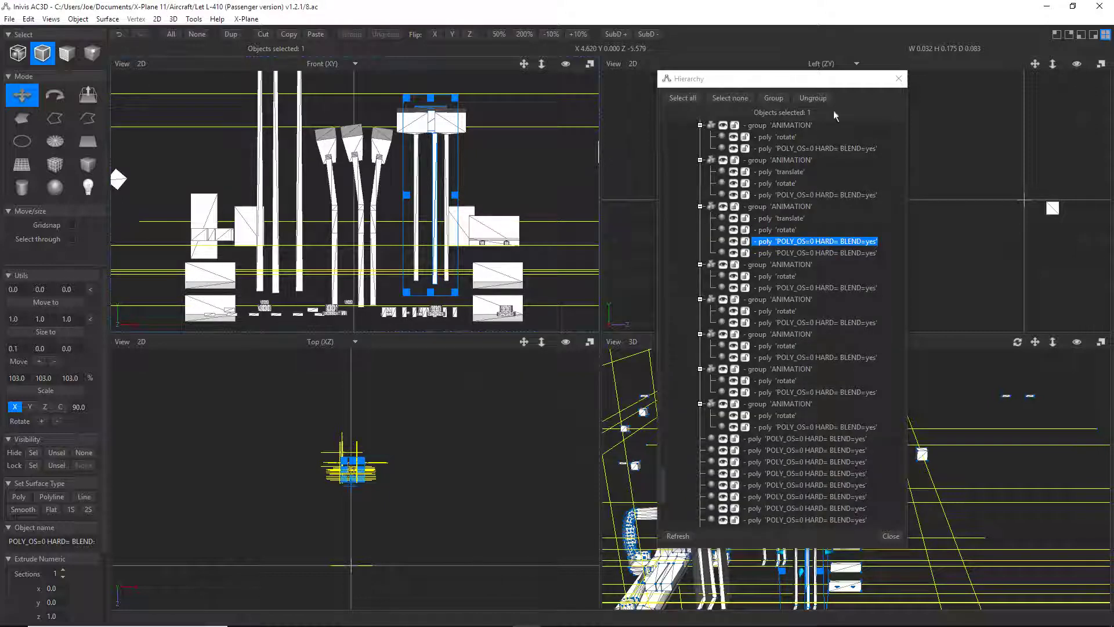
Deselect everything and save the model as 9 in the Let L-410 (Passenger version) v1.2.1 aircraft folder.
click(27, 19)
click(46, 118)
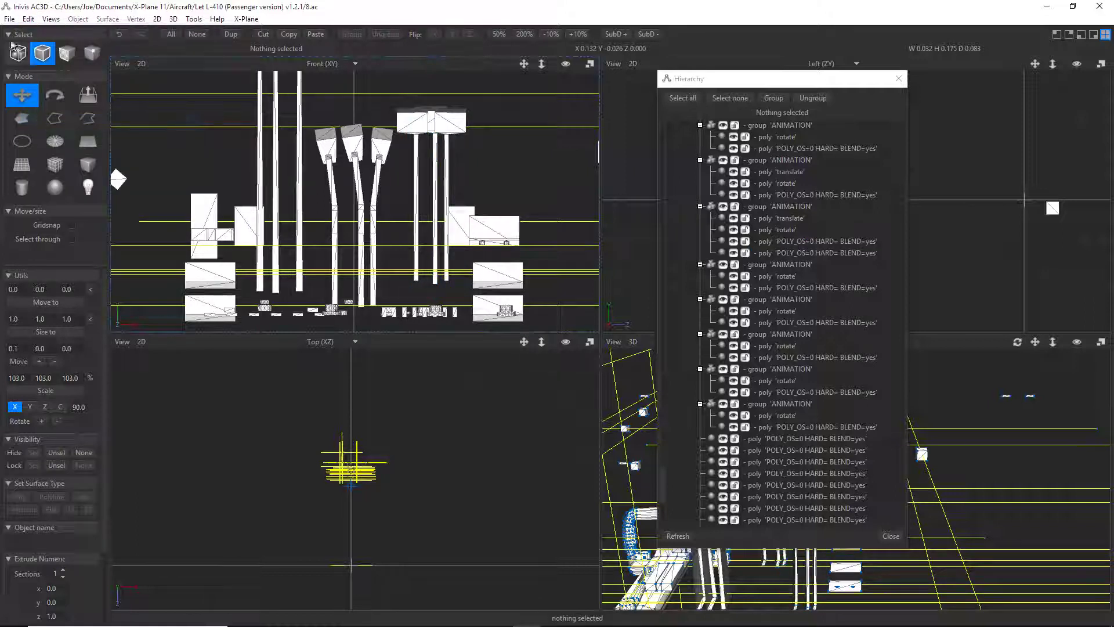
click(10, 18)
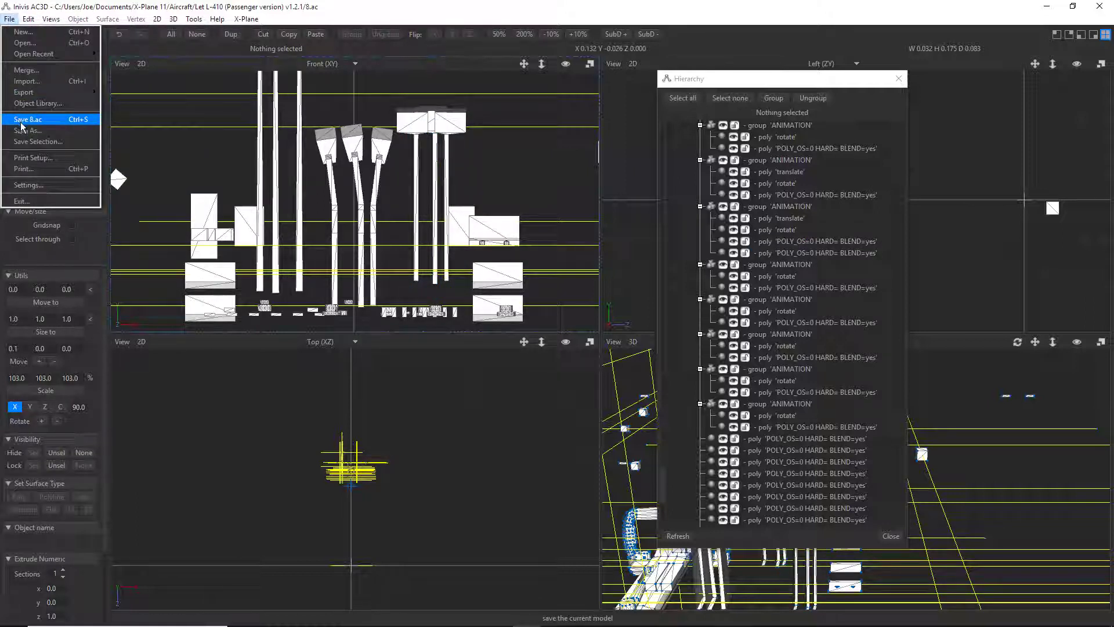
click(26, 131)
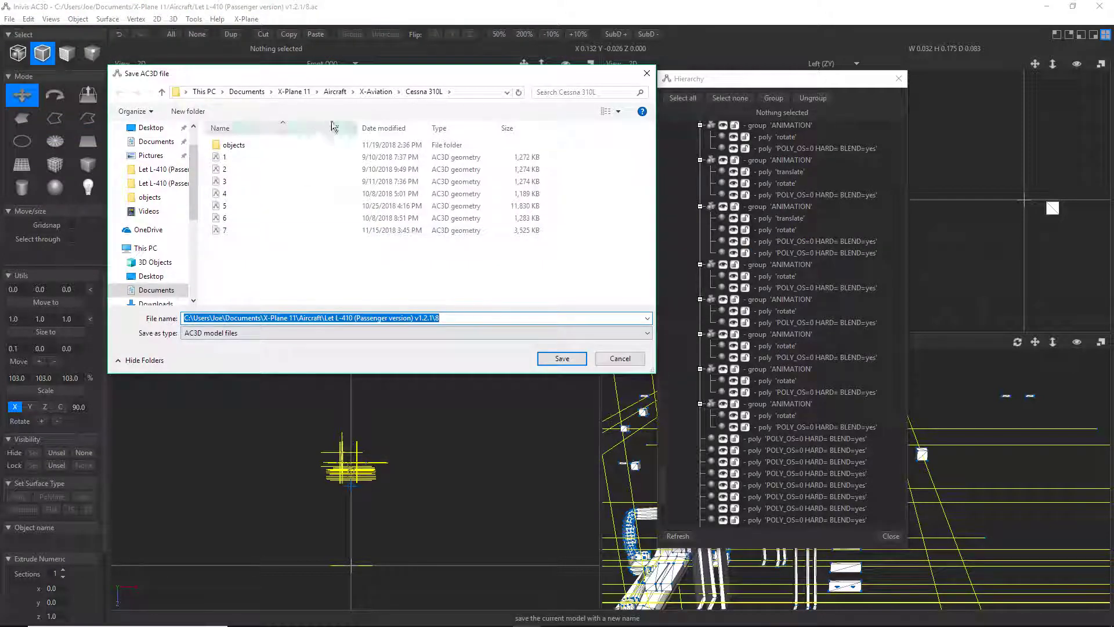
click(336, 92)
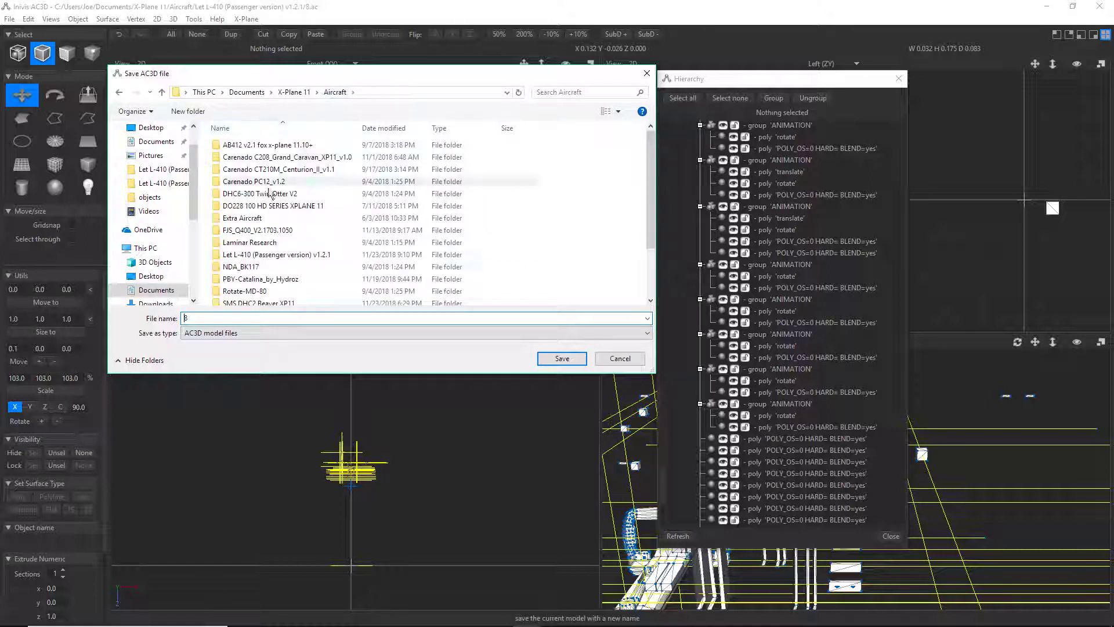
double_click(249, 253)
click(236, 259)
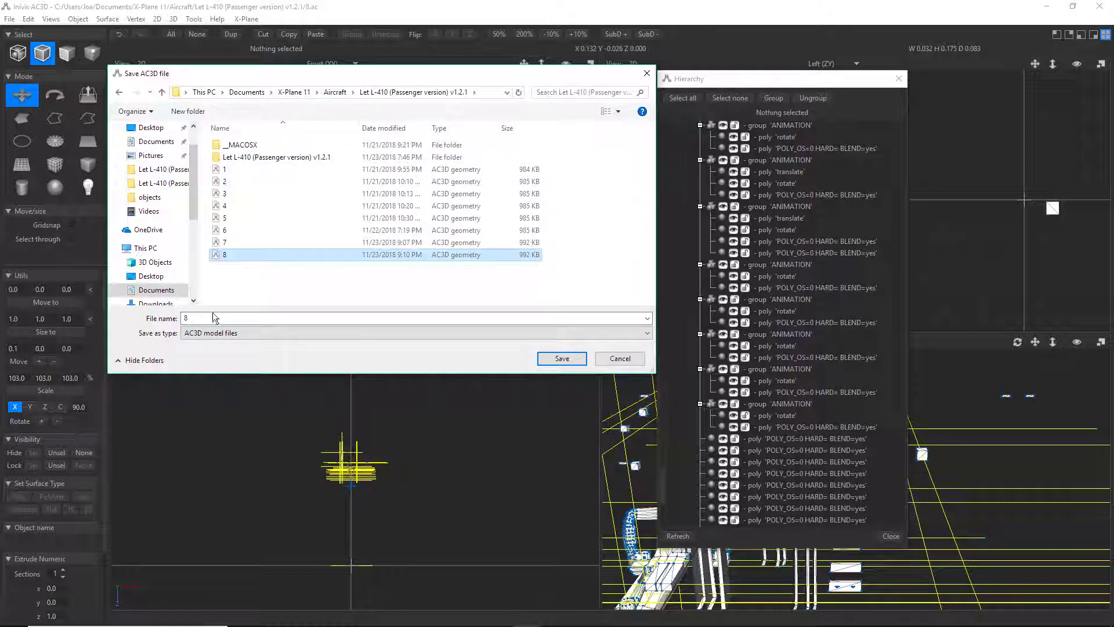
text(9)
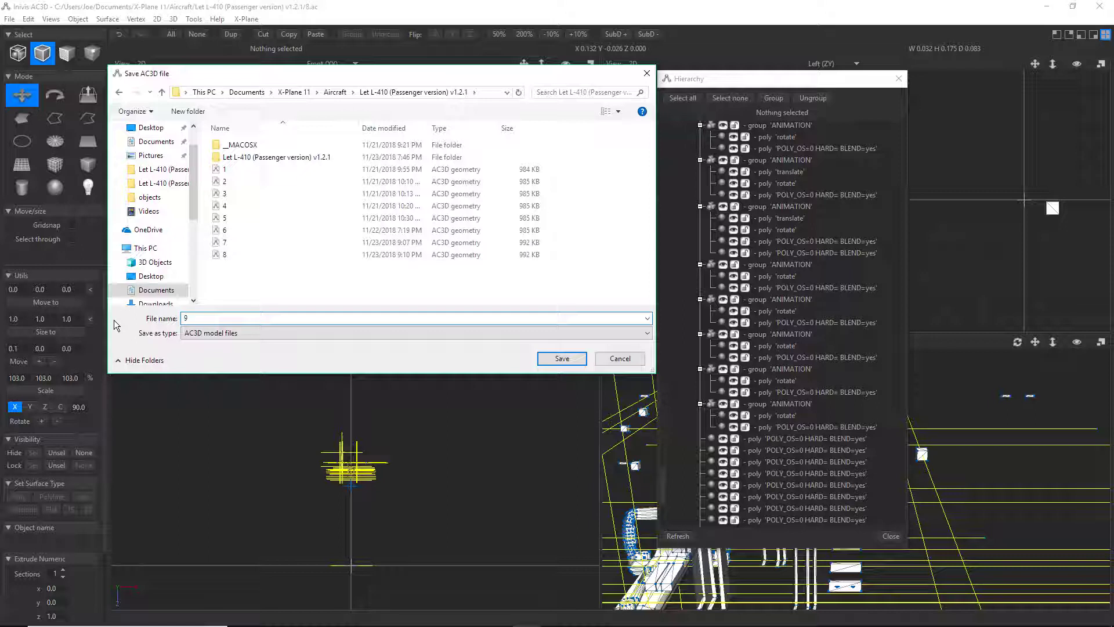
click(562, 358)
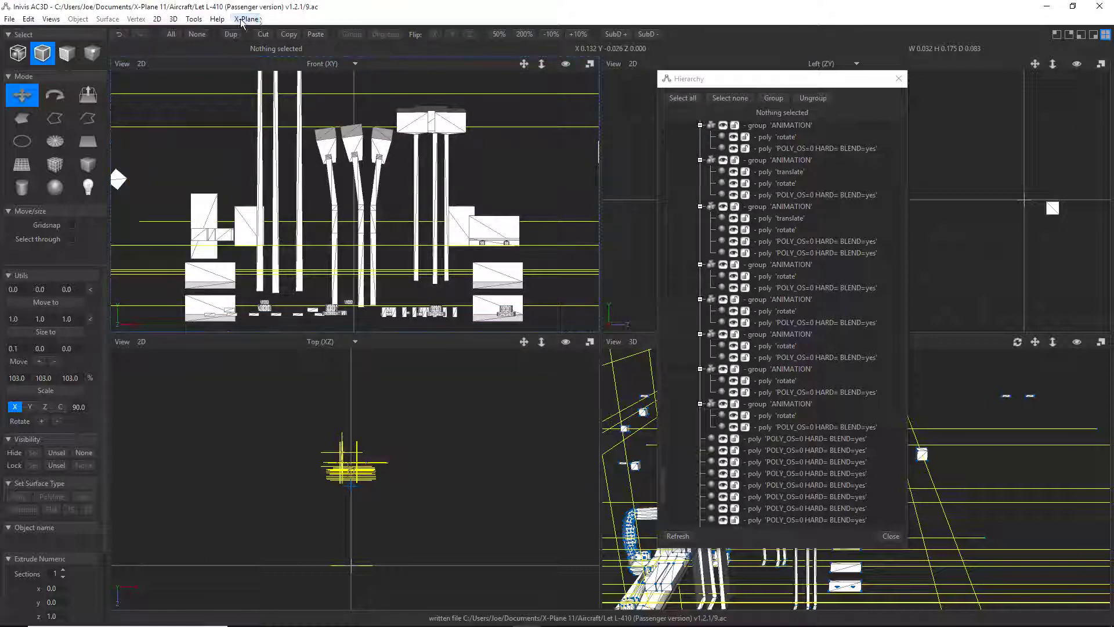
Bulk export the model into the inner Let L-410 (Passenger version) v1.2.1 folder.
click(244, 20)
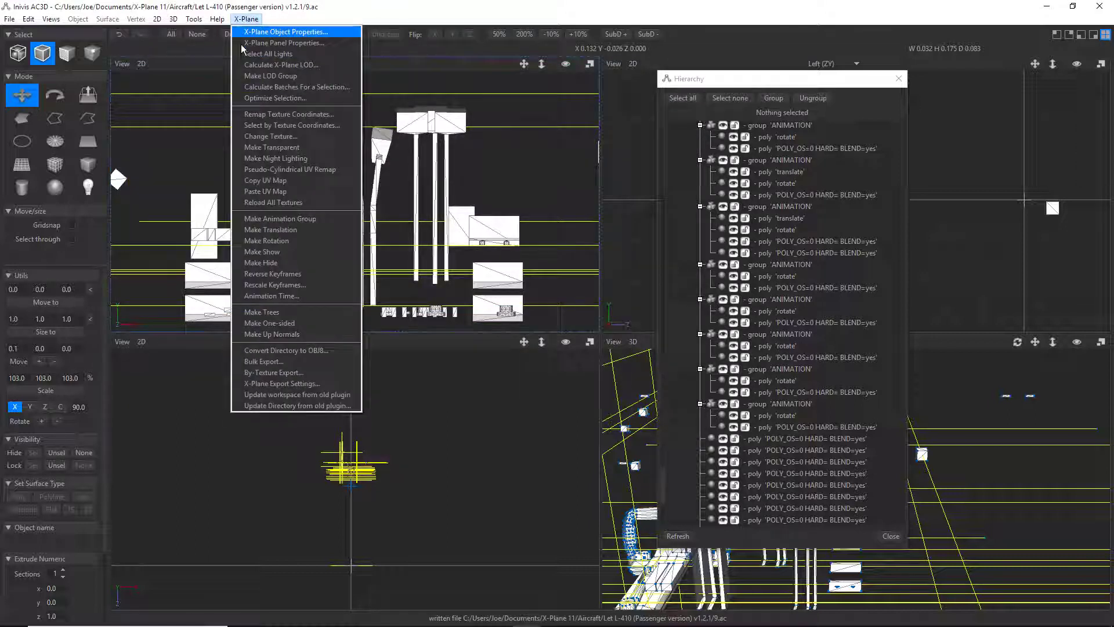
click(264, 361)
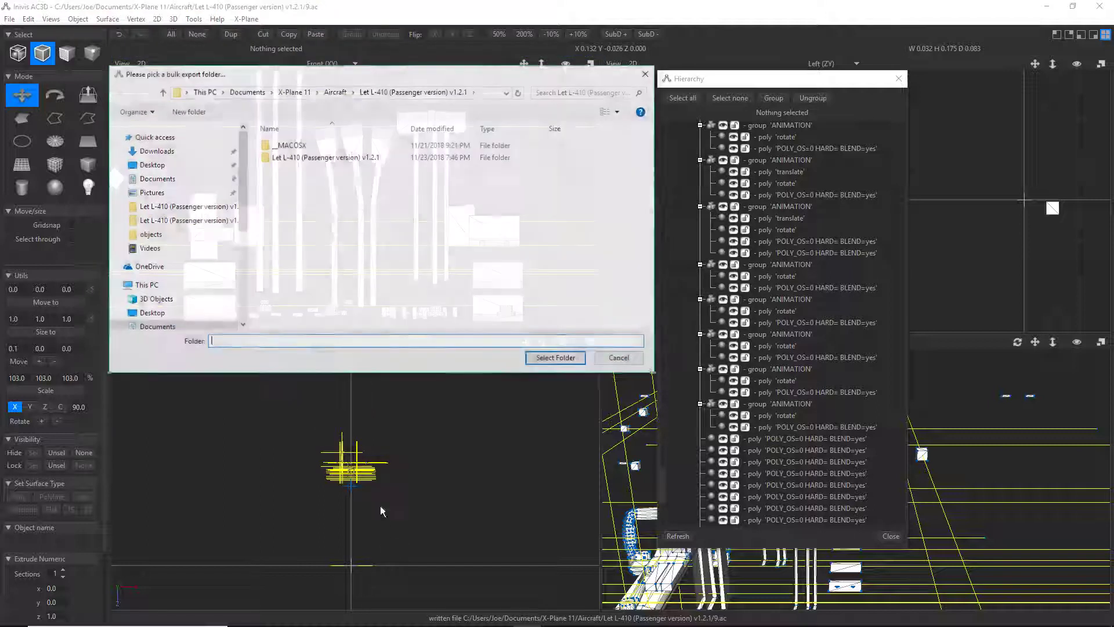
double_click(325, 157)
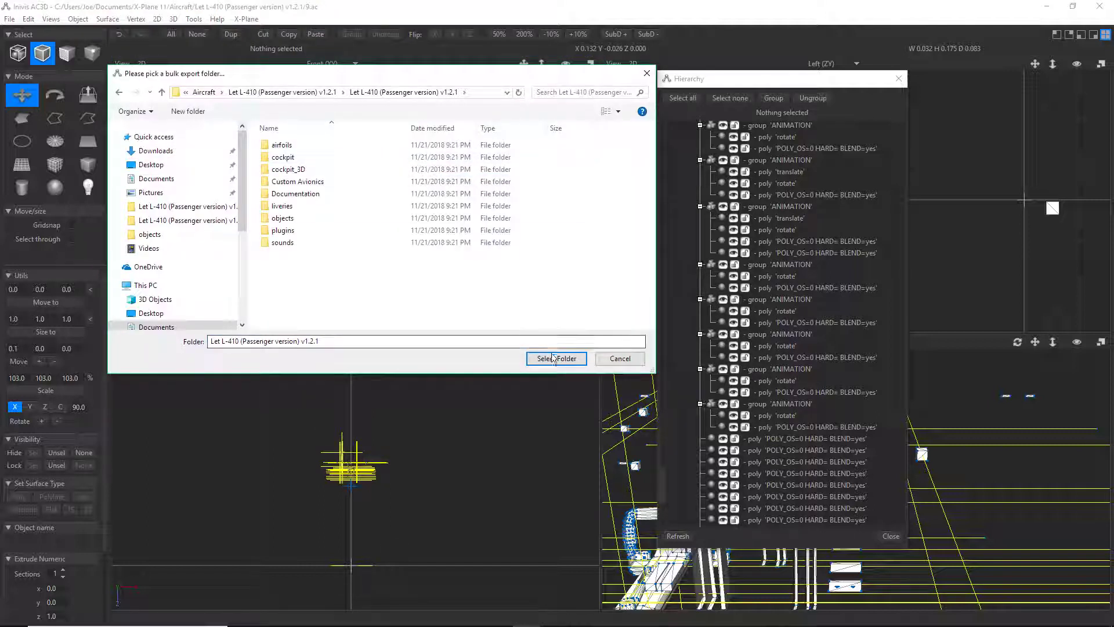
click(556, 358)
Switch to X-Plane, reload the aircraft and bring the lever pedestal into view.
click(470, 620)
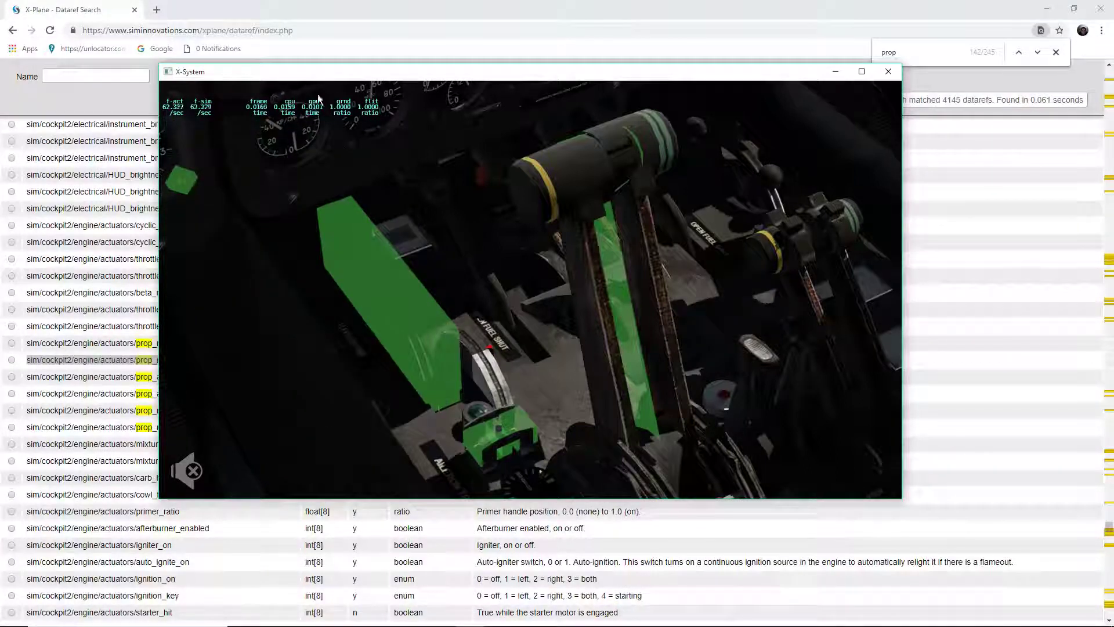
click(290, 89)
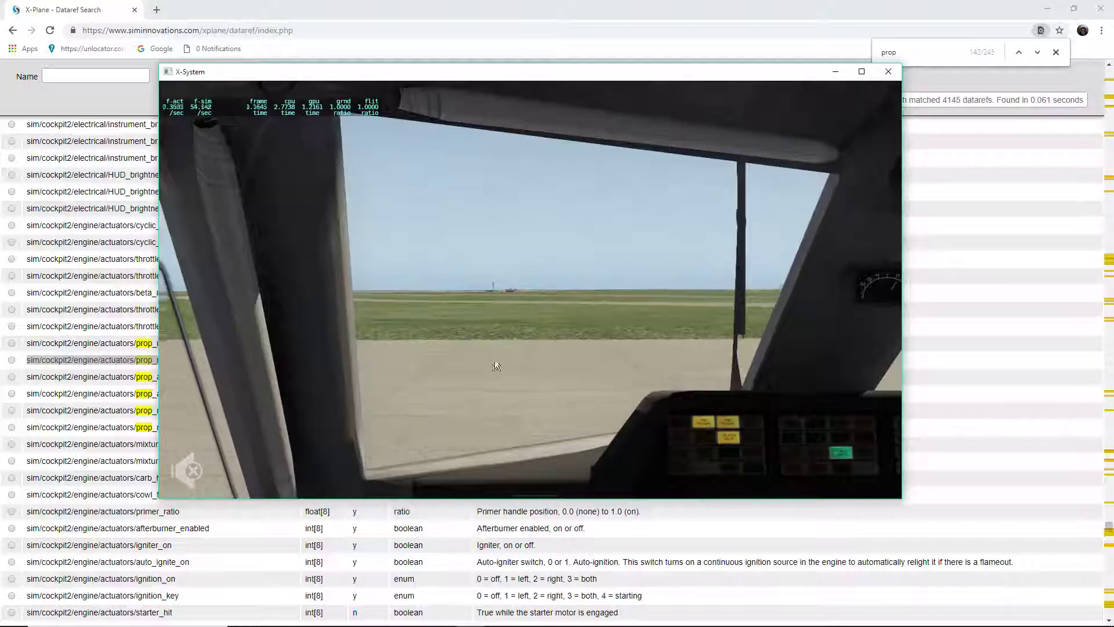
right_drag(484, 254, 549, 368)
right_drag(578, 269, 586, 177)
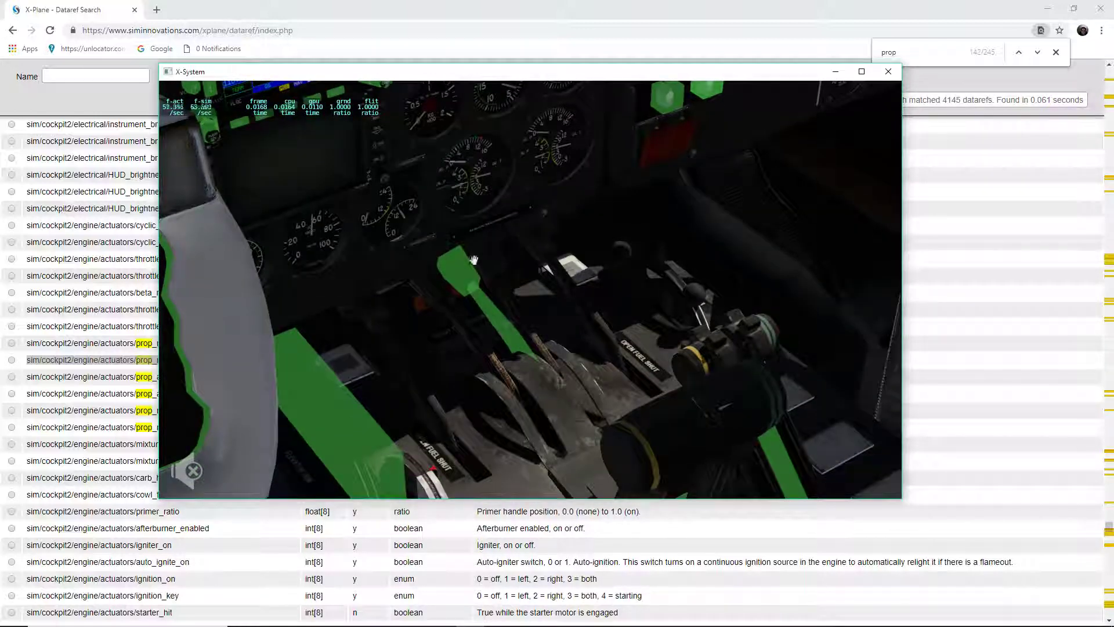
Operate the middle levers on the pedestal back and forth to test that each moves its neighbouring levers together.
drag(499, 354, 674, 427)
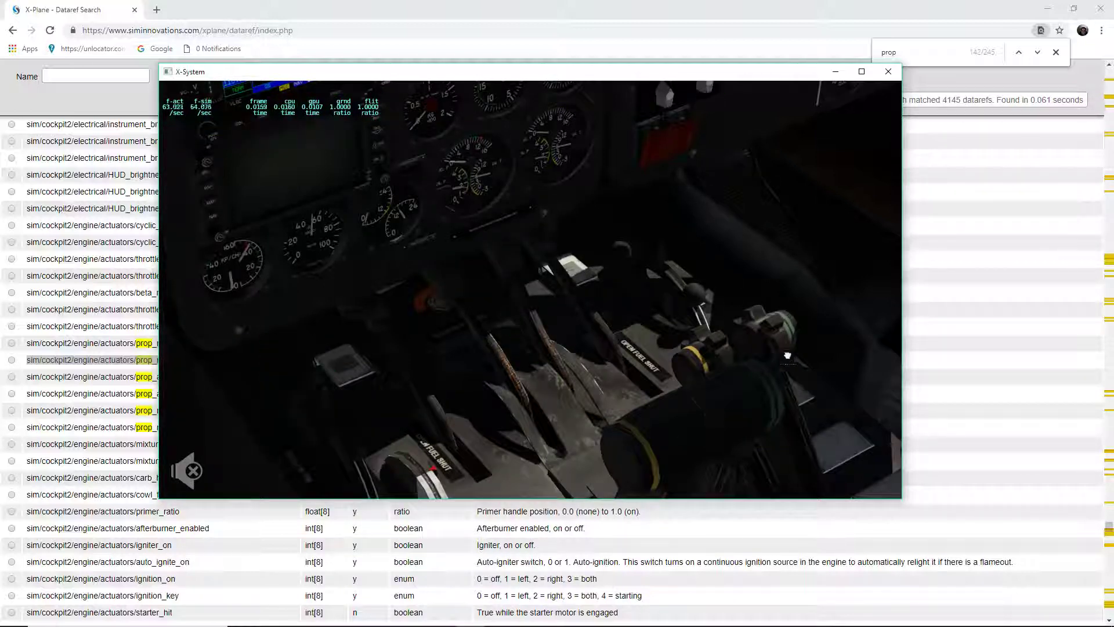
drag(685, 348, 719, 380)
drag(784, 418, 750, 348)
drag(749, 347, 728, 342)
mouse_move(484, 256)
mouse_down()
mouse_move(520, 268)
mouse_move(473, 259)
mouse_up()
mouse_move(563, 265)
right_down()
mouse_move(654, 352)
mouse_move(528, 269)
mouse_move(560, 263)
mouse_move(543, 271)
right_up()
drag(480, 323, 453, 280)
Inspect the trim controls beside the numbered scale on the pedestal up close.
right_drag(425, 272, 403, 317)
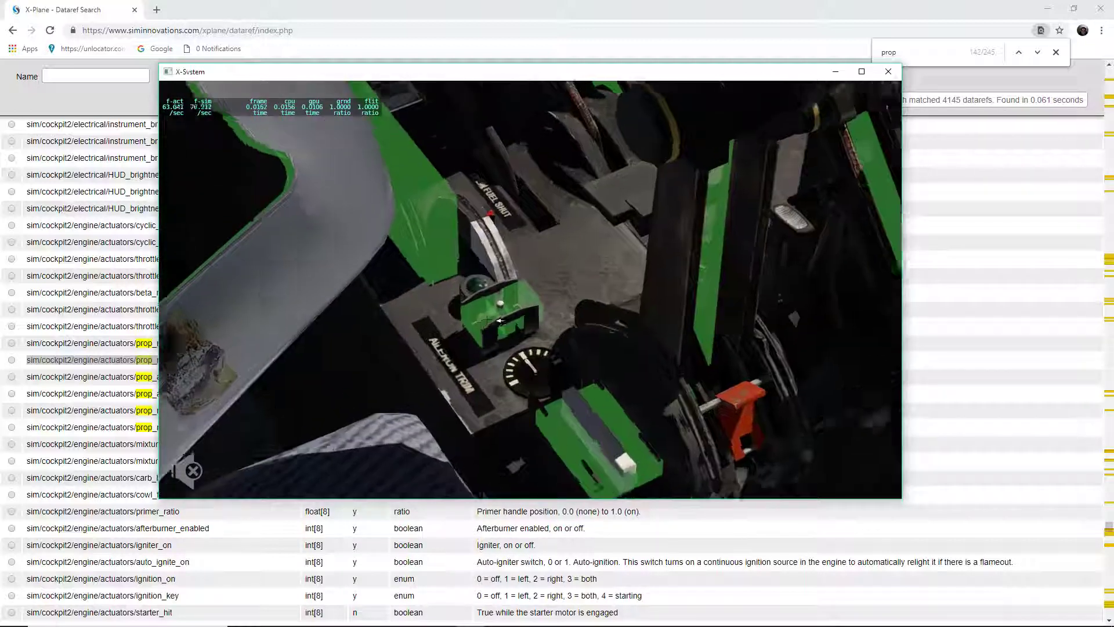
scroll(488, 320, up, 6)
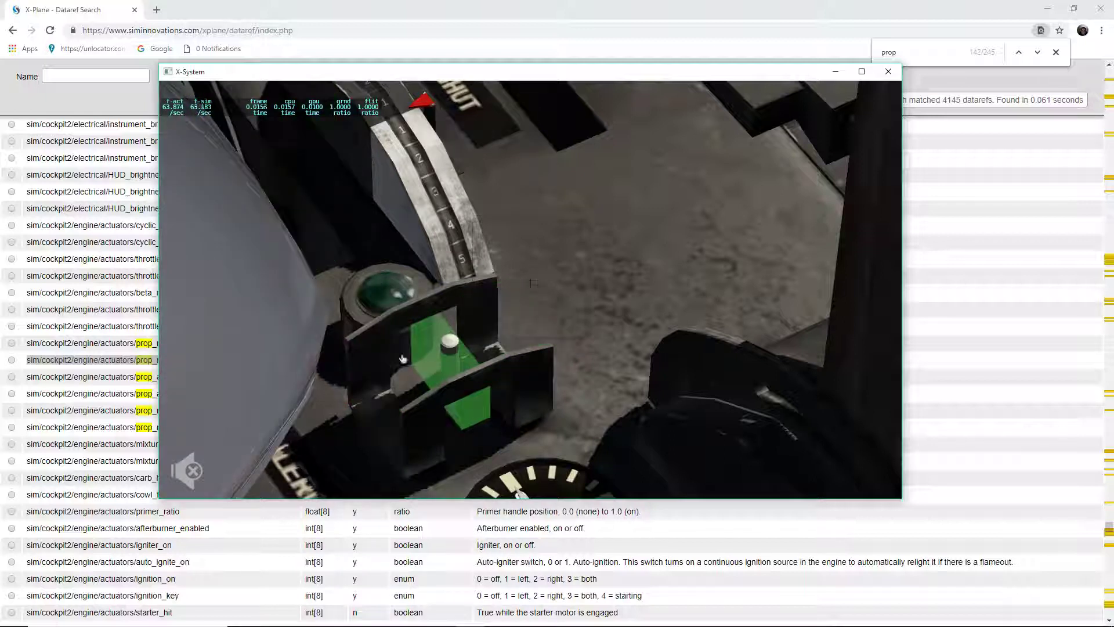
scroll(390, 370, down, 10)
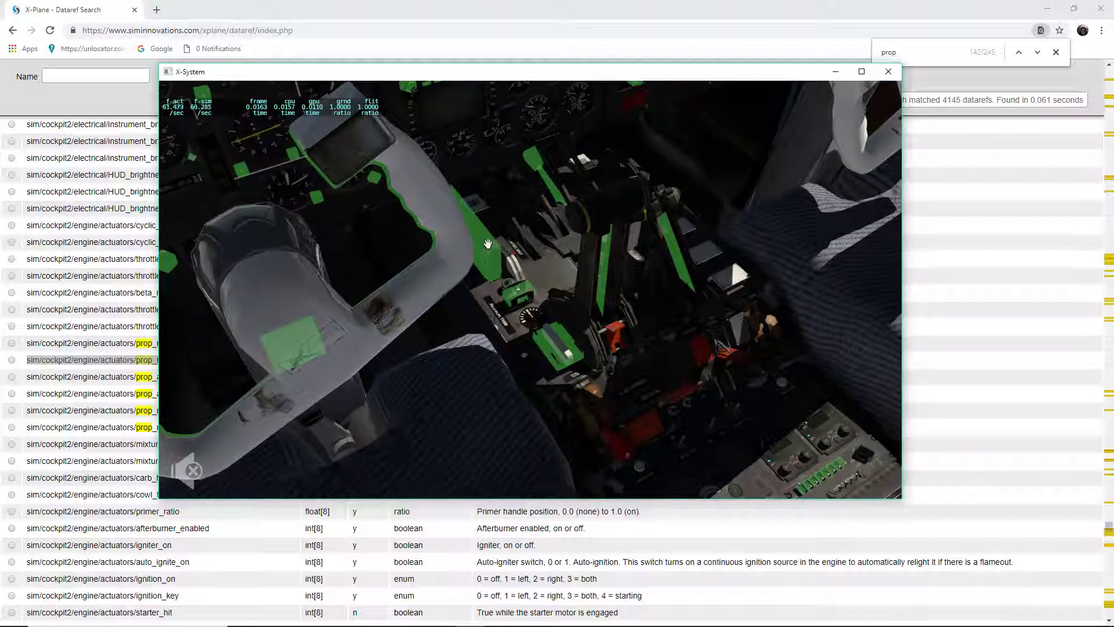
Test the flaps lever on the pedestal by moving it in both directions.
scroll(795, 312, up, 3)
right_drag(796, 312, 850, 326)
scroll(813, 329, up, 4)
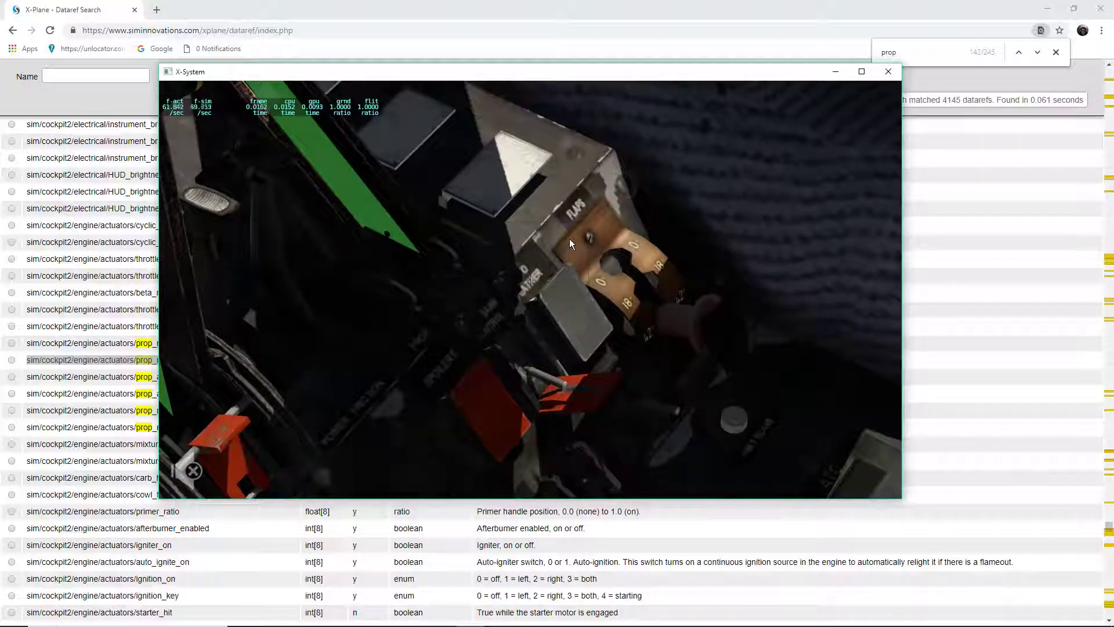
drag(684, 316, 627, 243)
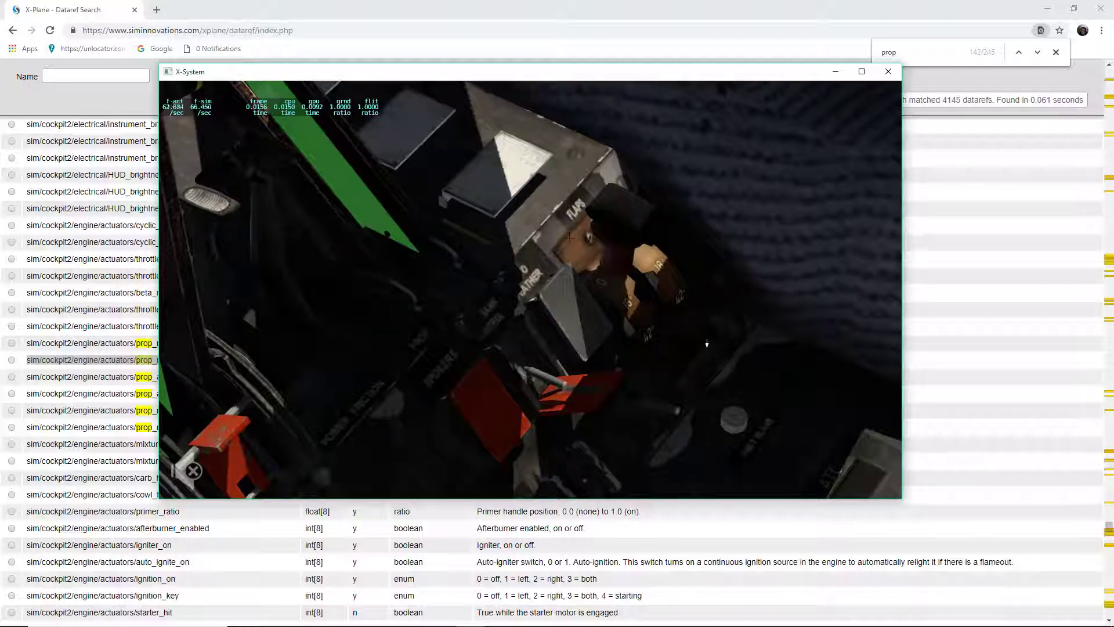
click(681, 311)
drag(681, 311, 702, 333)
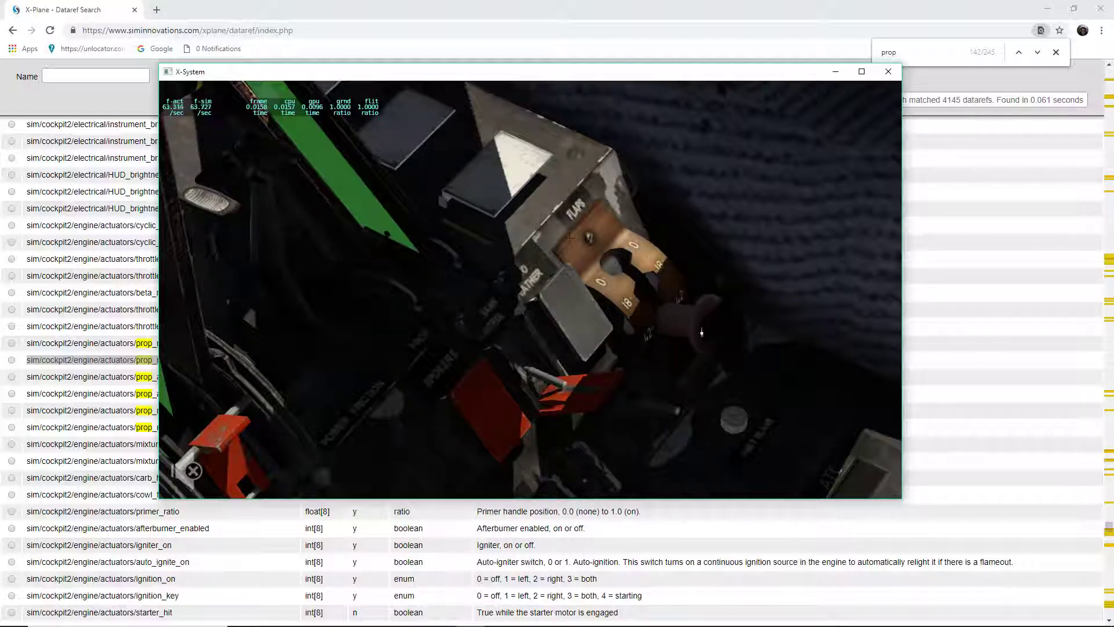
click(592, 242)
click(591, 242)
Test the highlighted slotted control on the copilot's side console by operating it repeatedly.
right_drag(664, 252, 659, 178)
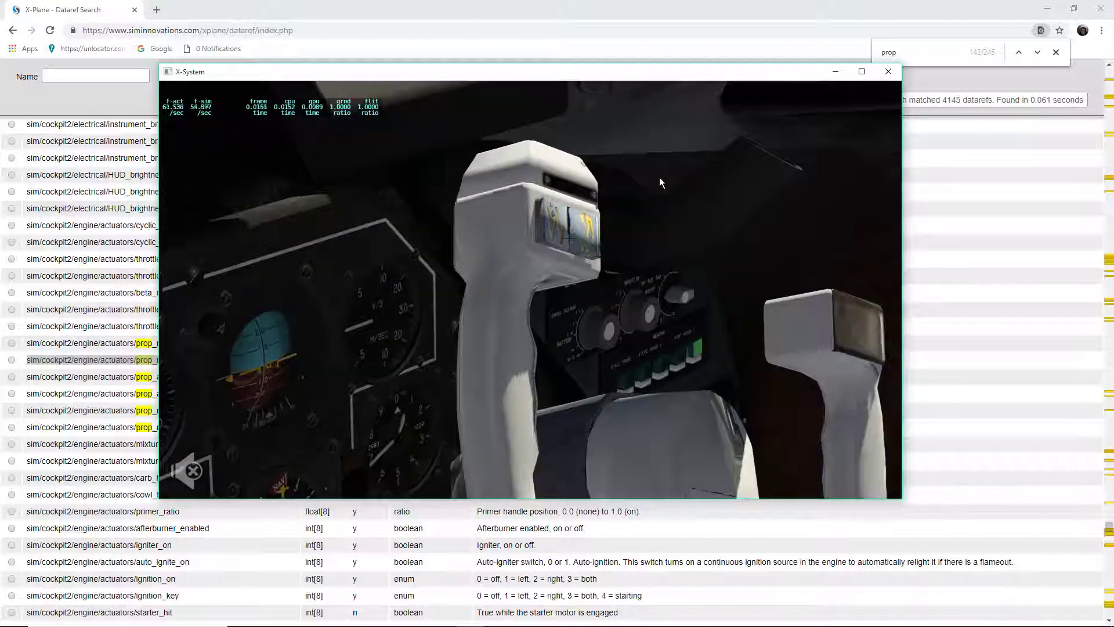
scroll(492, 331, down, 5)
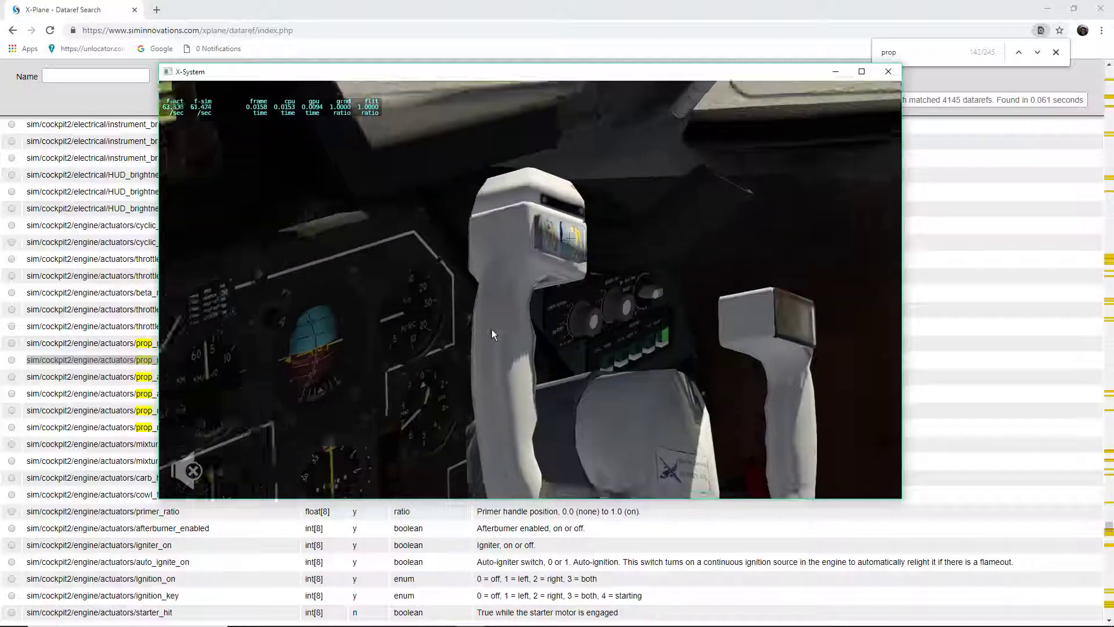
right_drag(492, 335, 385, 365)
right_drag(297, 342, 599, 171)
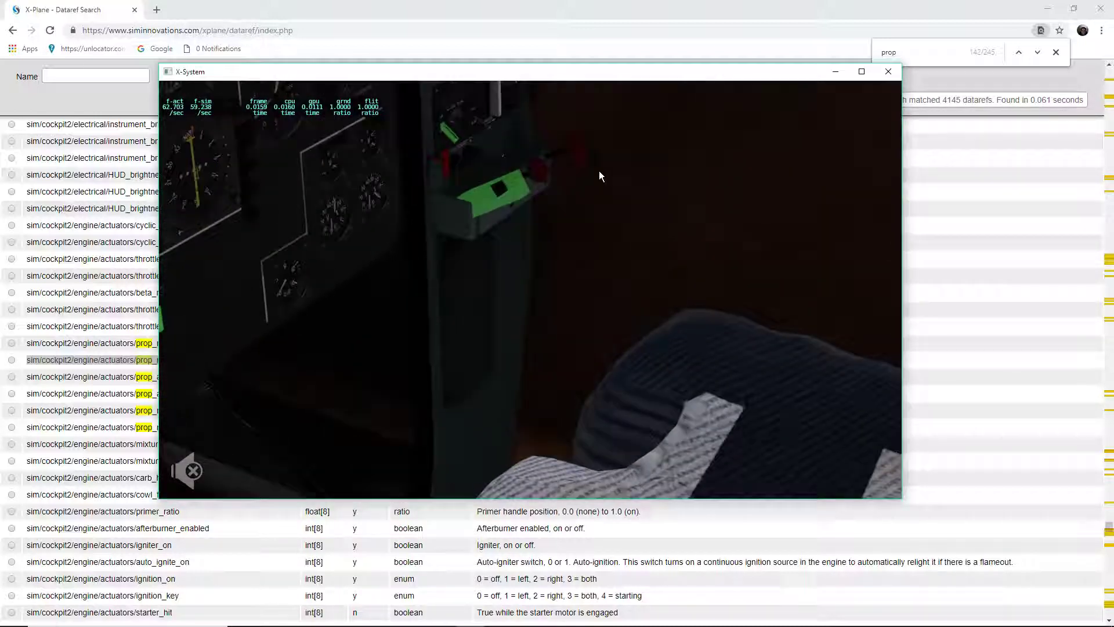
scroll(599, 171, up, 5)
right_drag(596, 215, 594, 191)
click(515, 315)
click(497, 453)
click(499, 338)
click(493, 451)
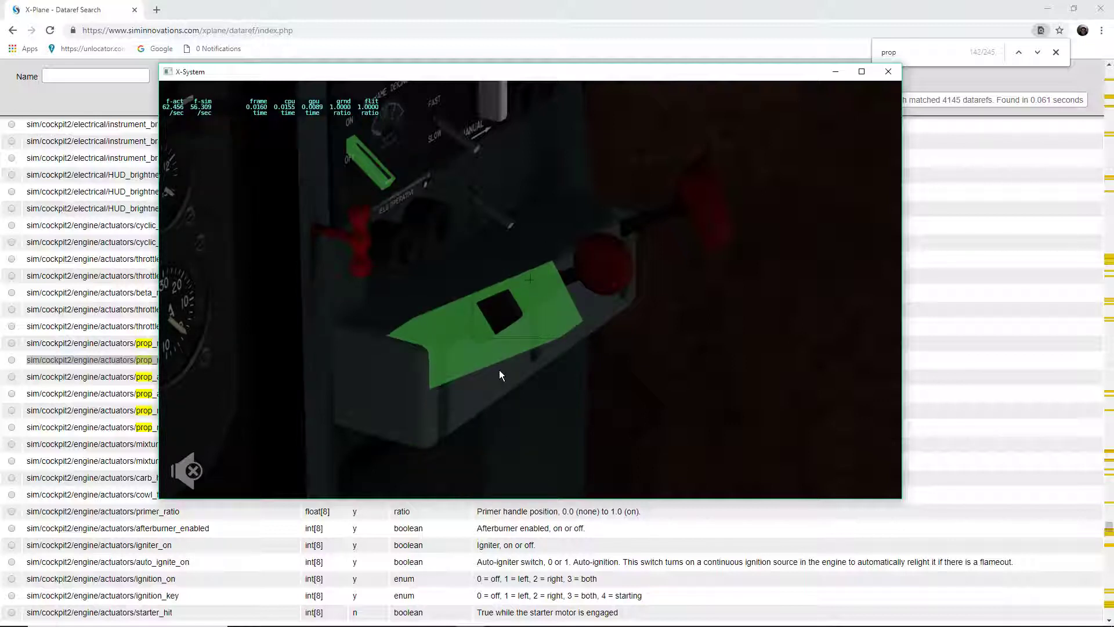
scroll(501, 371, down, 6)
right_drag(516, 405, 492, 410)
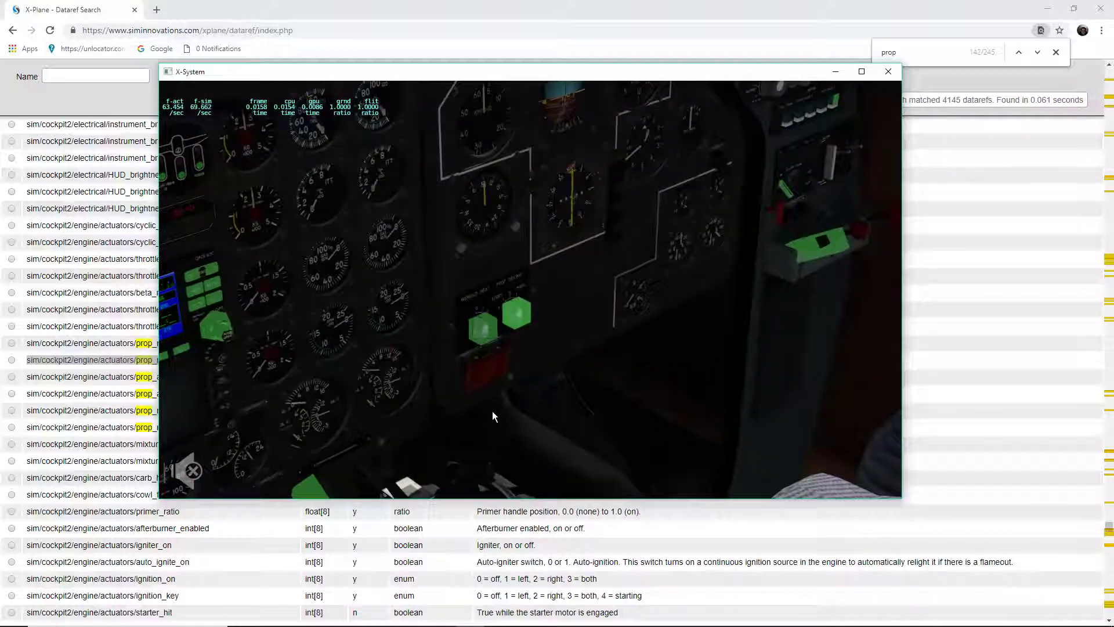
mouse_move(470, 622)
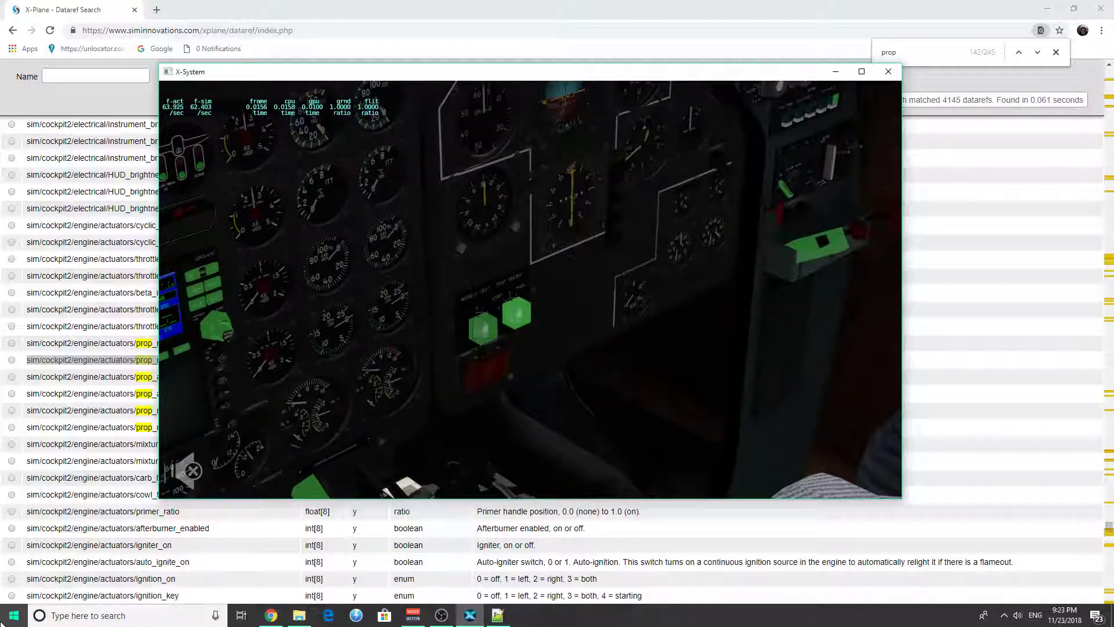
Launch AC3D, and reload the externally modified L410_cockpit.obj in Notepad++ before putting the editor away.
click(2, 622)
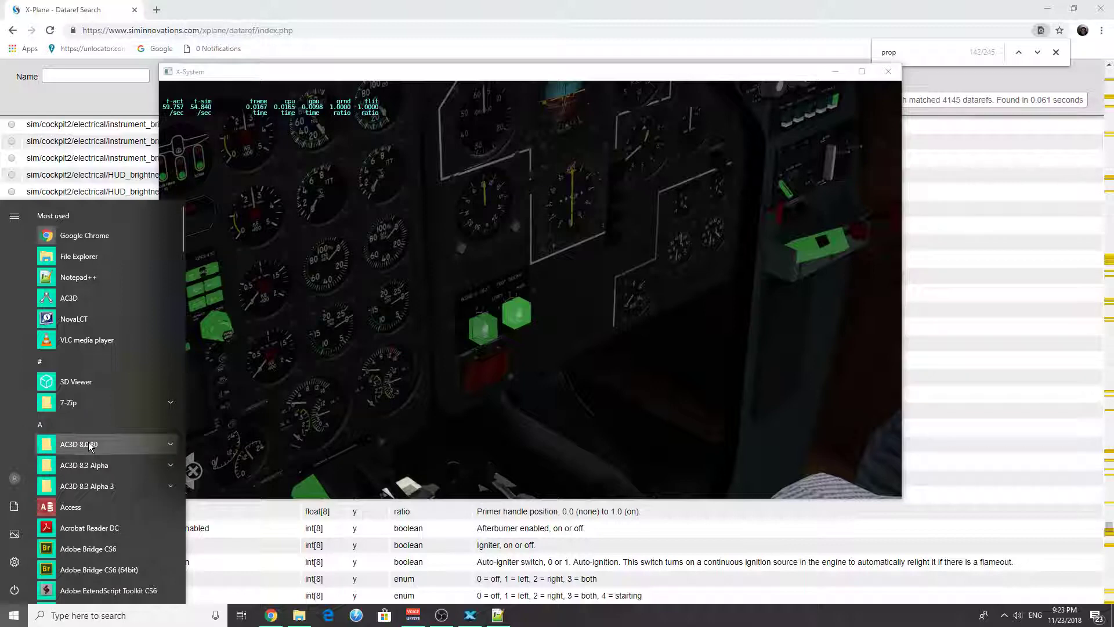
click(1046, 12)
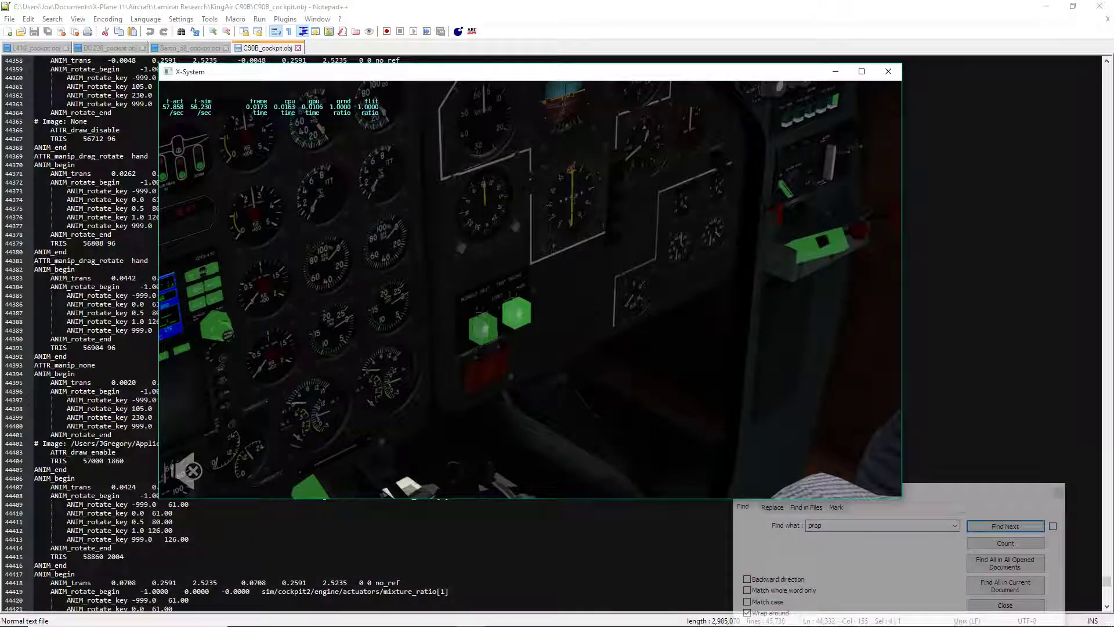
click(1071, 6)
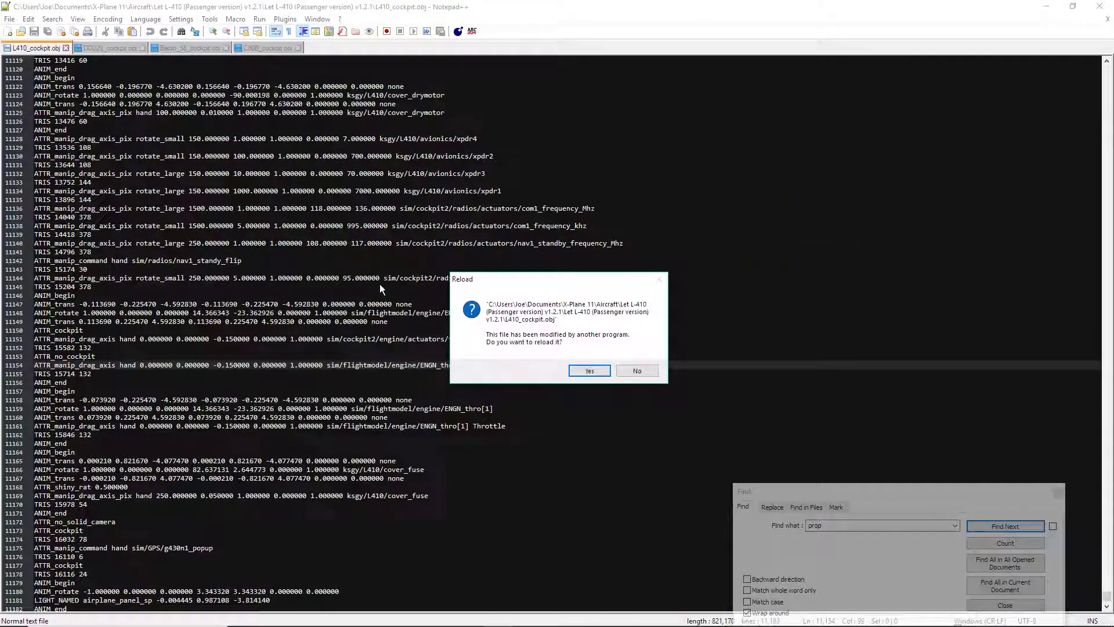
key(Return)
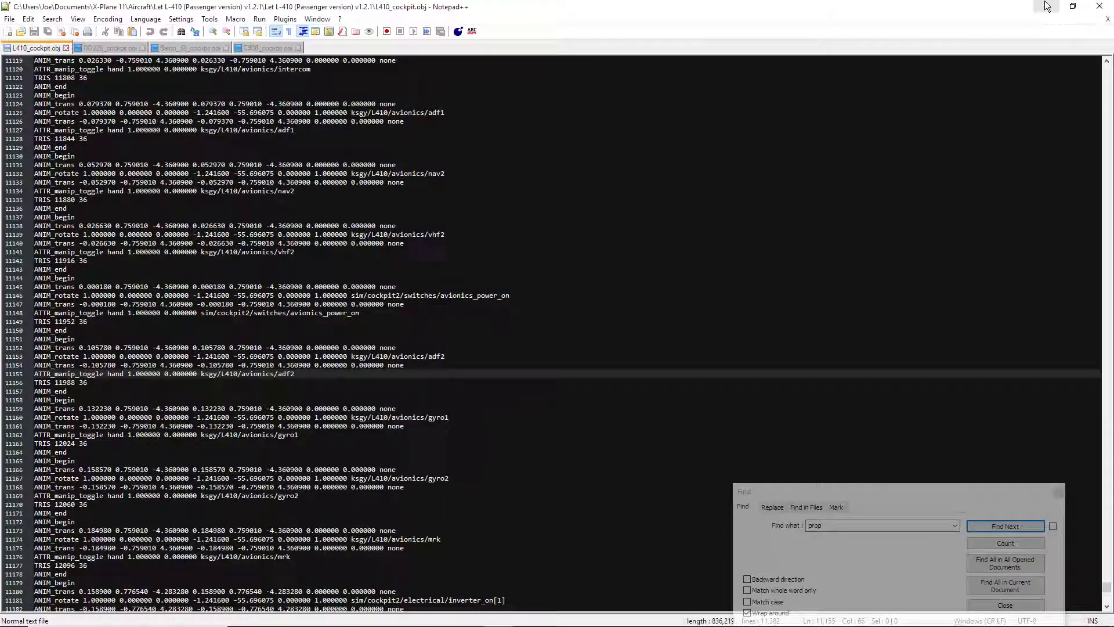
click(1049, 7)
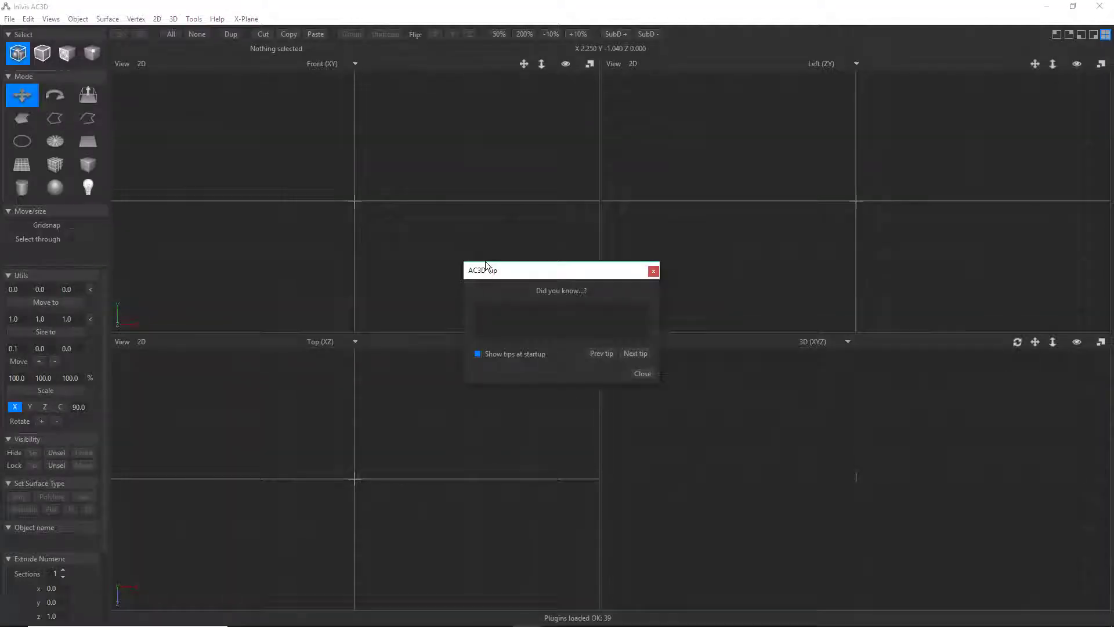
Dismiss the startup tip and open AC3D model 9 from the Let L-410 (Passenger version) v1.2.1 folder.
click(643, 374)
click(9, 19)
click(18, 45)
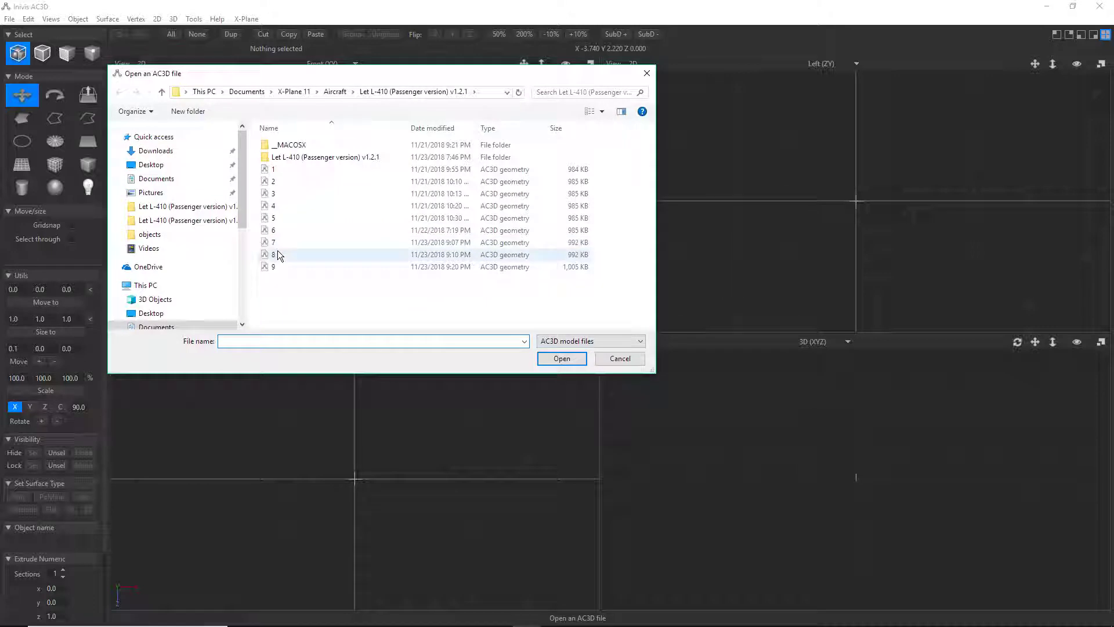
double_click(294, 268)
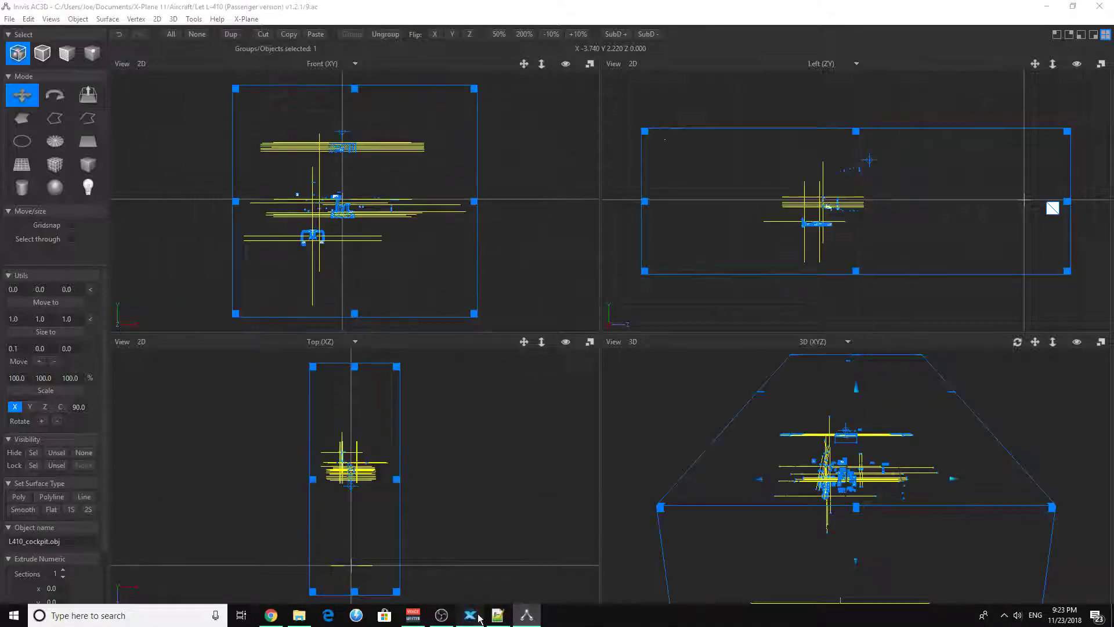
Switch to X-Plane, examine the green manipulator areas on the radio console, pedals and centre pedestal, and return to AC3D.
click(478, 617)
right_drag(357, 406, 498, 414)
right_drag(457, 354, 505, 332)
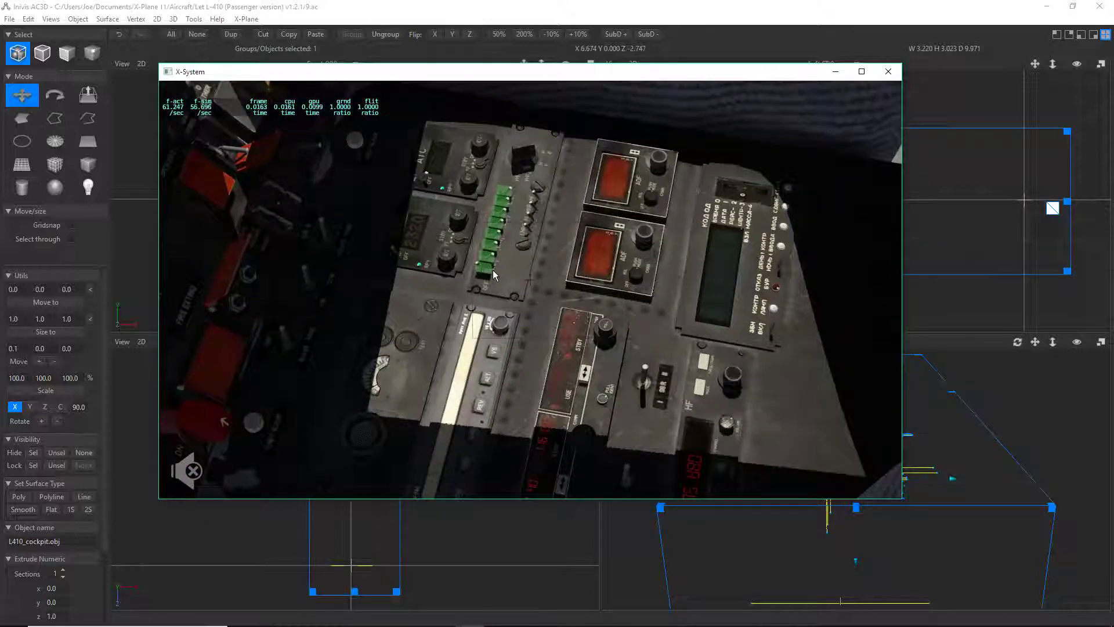
right_drag(493, 270, 490, 271)
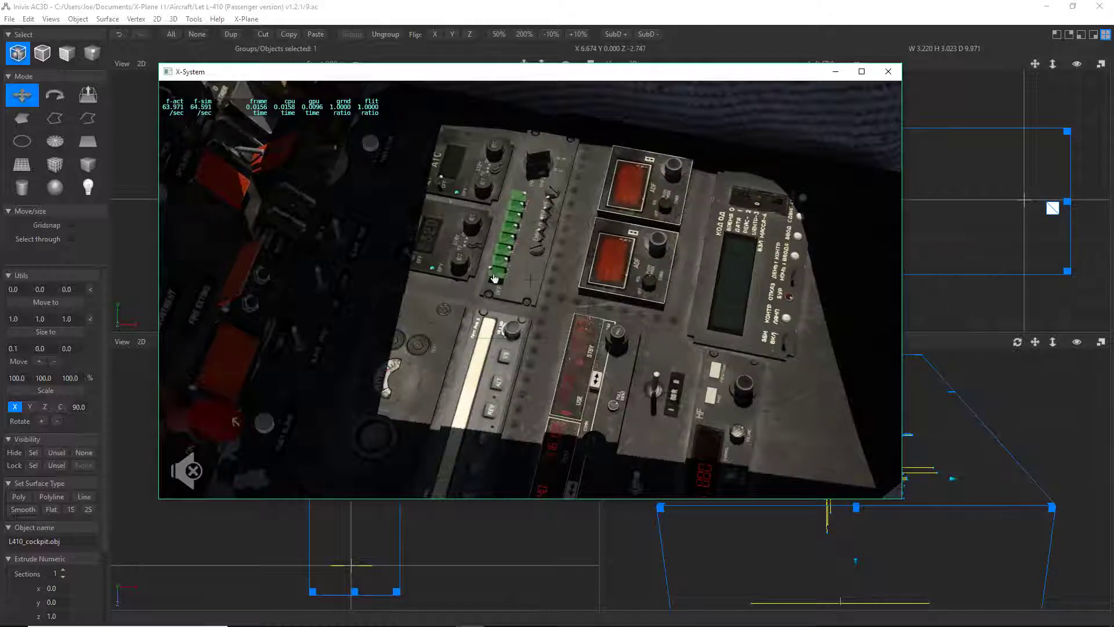
right_drag(481, 304, 316, 281)
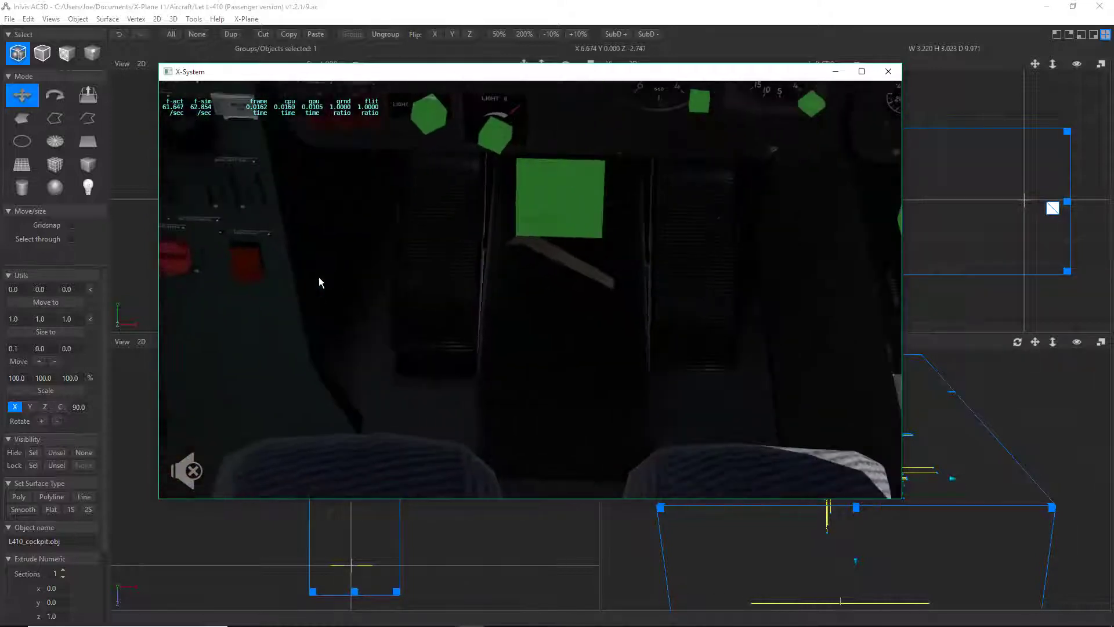
drag(500, 249, 520, 185)
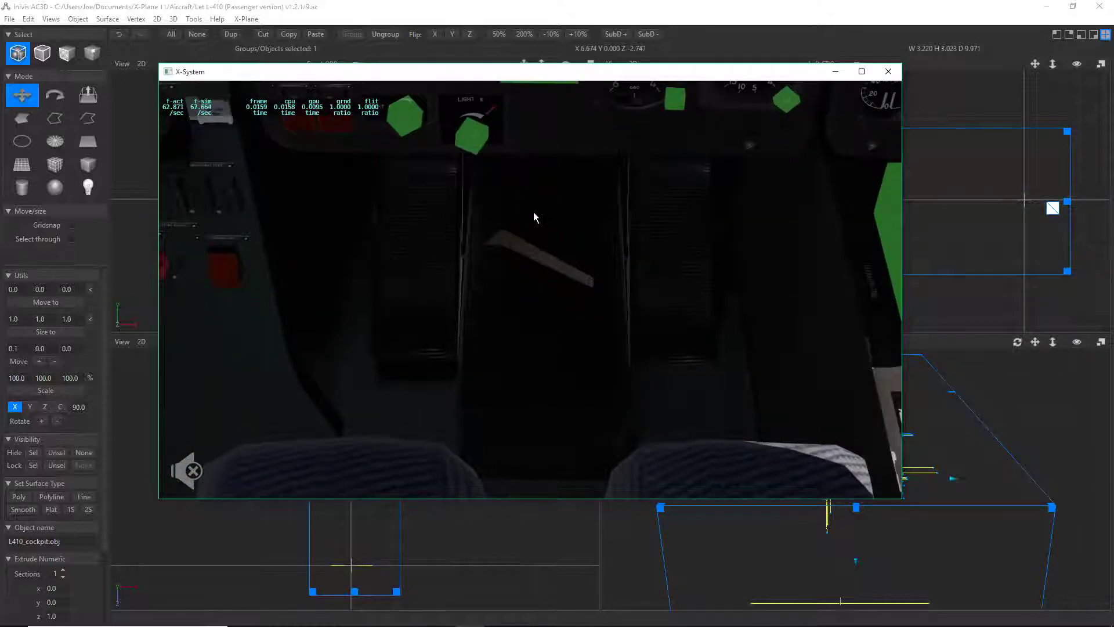
right_drag(691, 261, 754, 241)
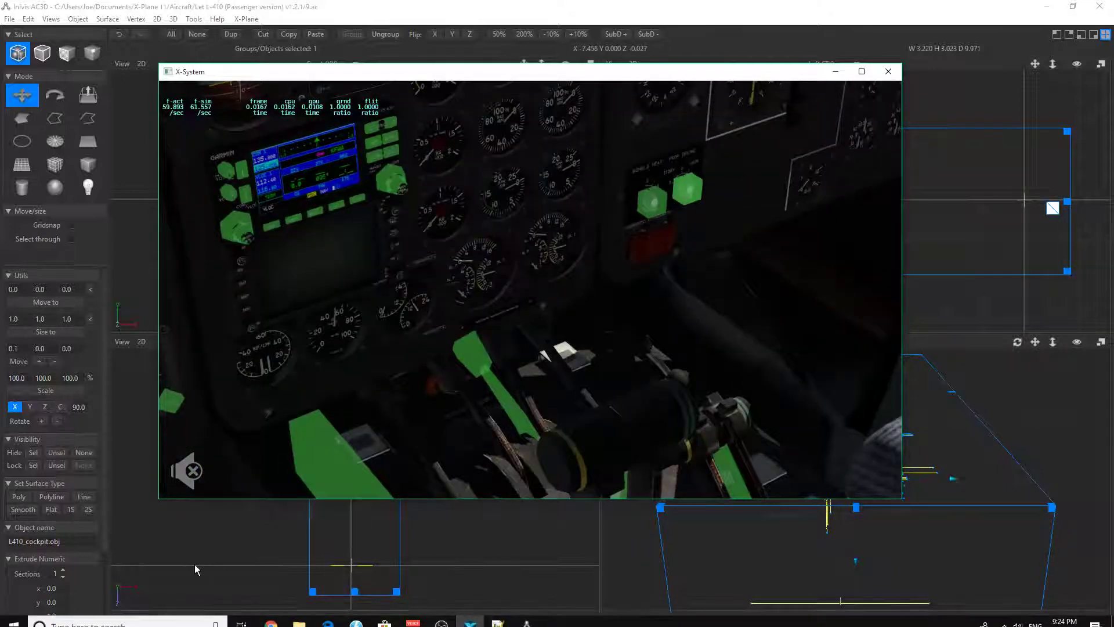
click(836, 72)
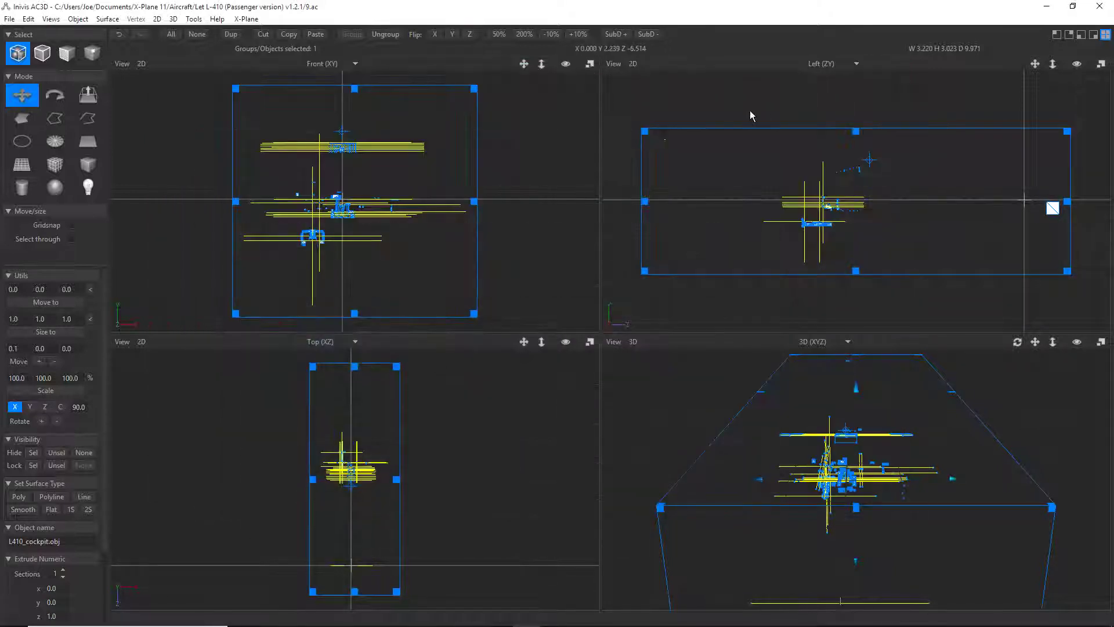
Deselect everything and toggle the texture display options of the model views.
click(28, 18)
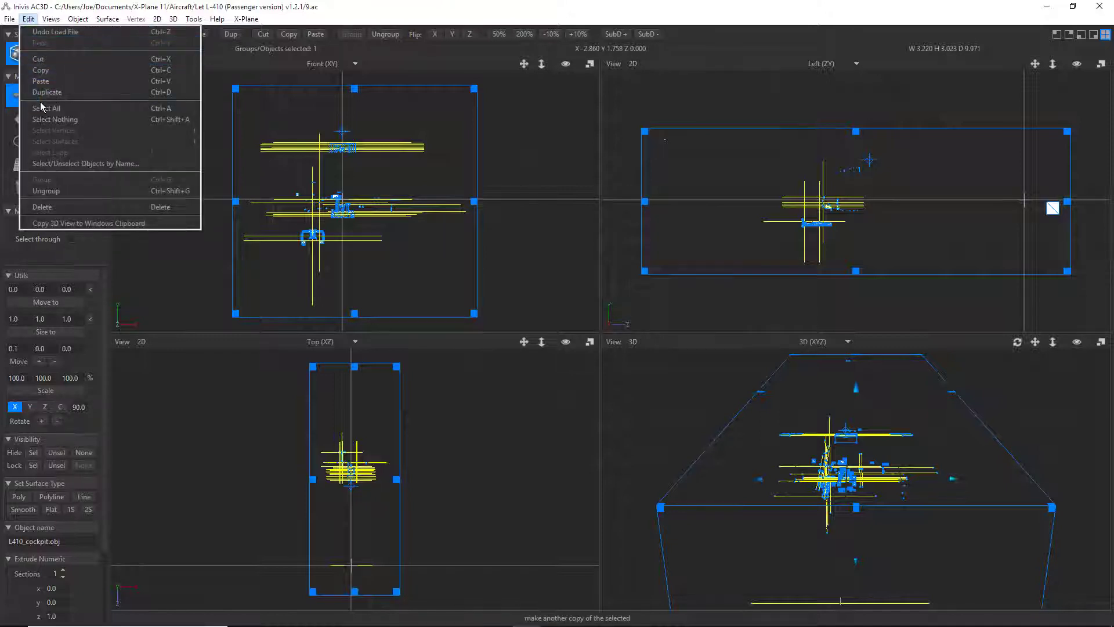
click(49, 120)
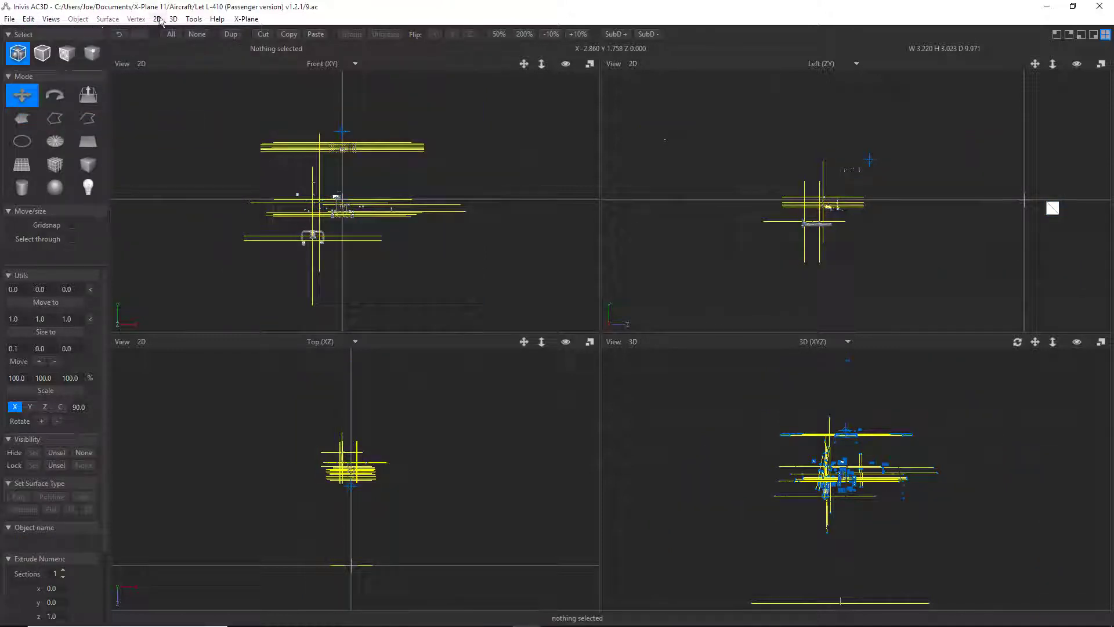
click(158, 19)
click(173, 53)
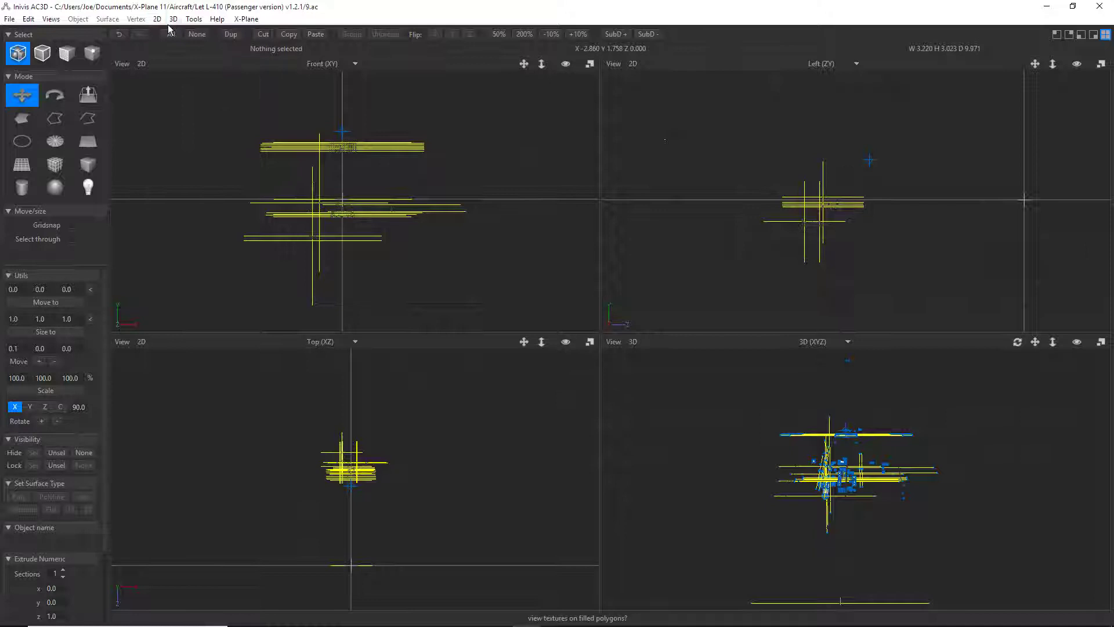
click(173, 19)
click(174, 43)
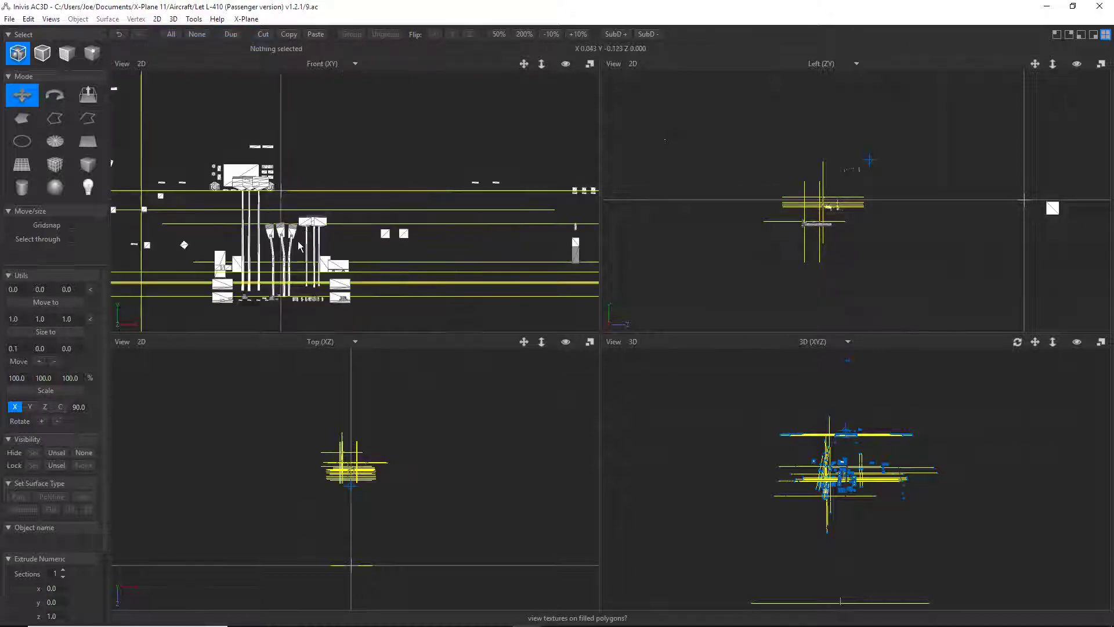
Change to object selection mode and select only the tall rectangular box beside the levers in the front view.
scroll(375, 215, up, 3)
middle_drag(365, 210, 527, 105)
scroll(322, 227, up, 2)
scroll(323, 227, up, 1)
middle_drag(353, 163, 400, 152)
click(405, 145)
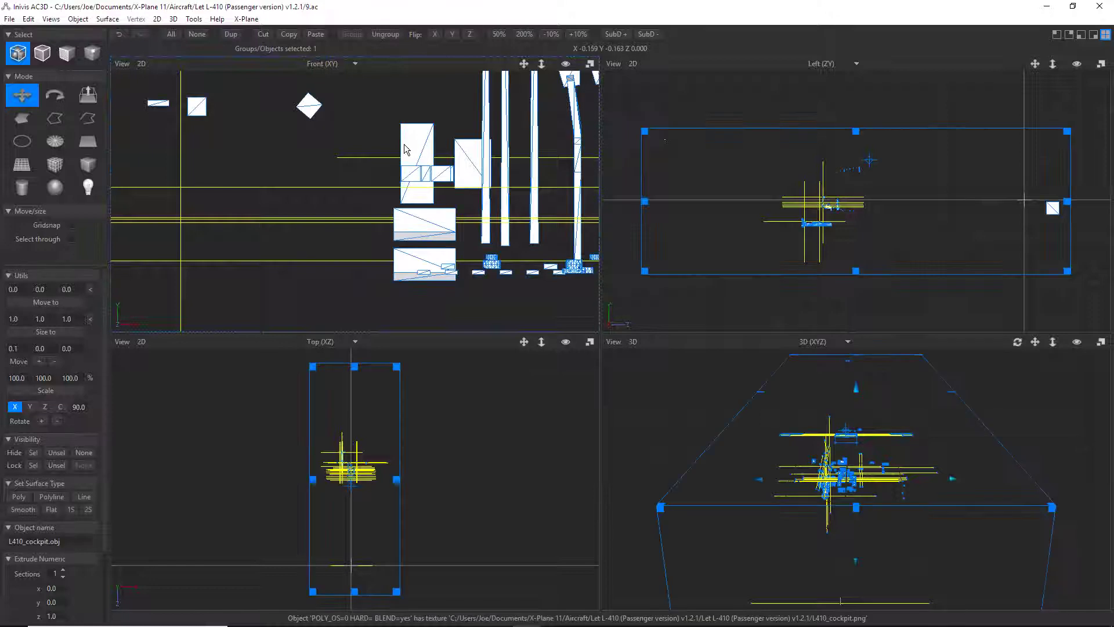
click(42, 53)
click(28, 19)
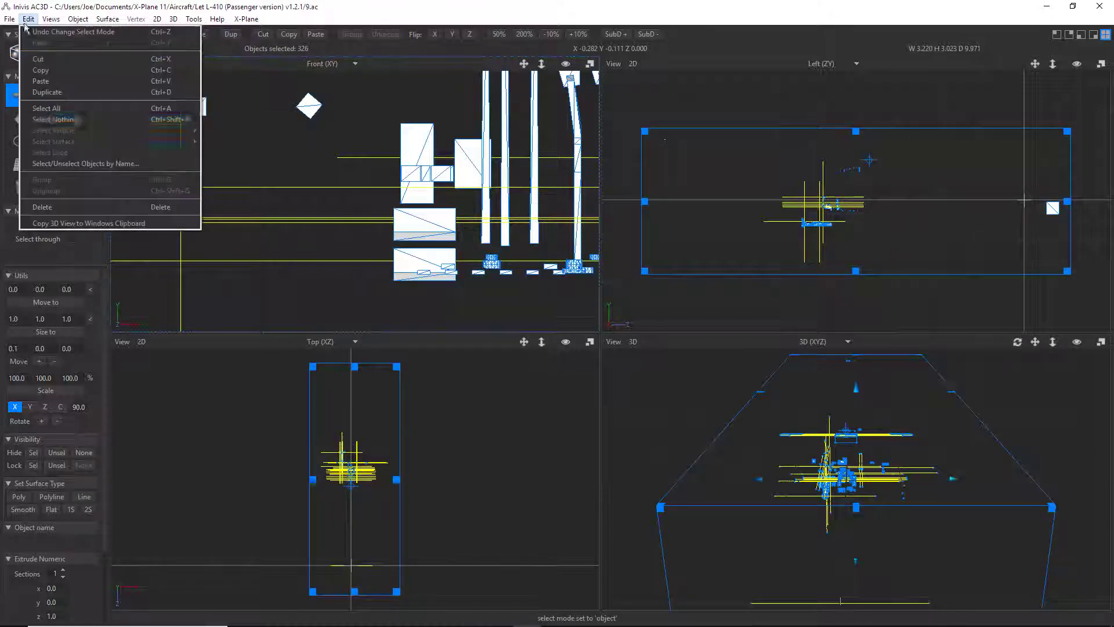
click(52, 116)
click(412, 135)
Centre the views on the selected box and inspect its manipulator settings in the X-Plane object properties.
scroll(845, 482, up, 5)
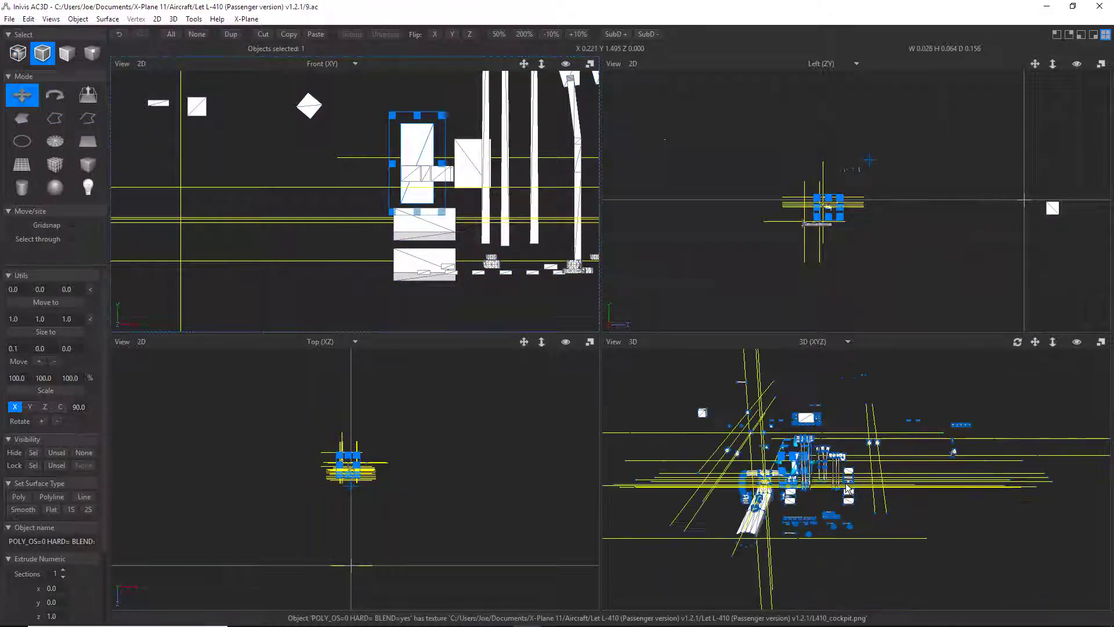
drag(1020, 343, 1046, 346)
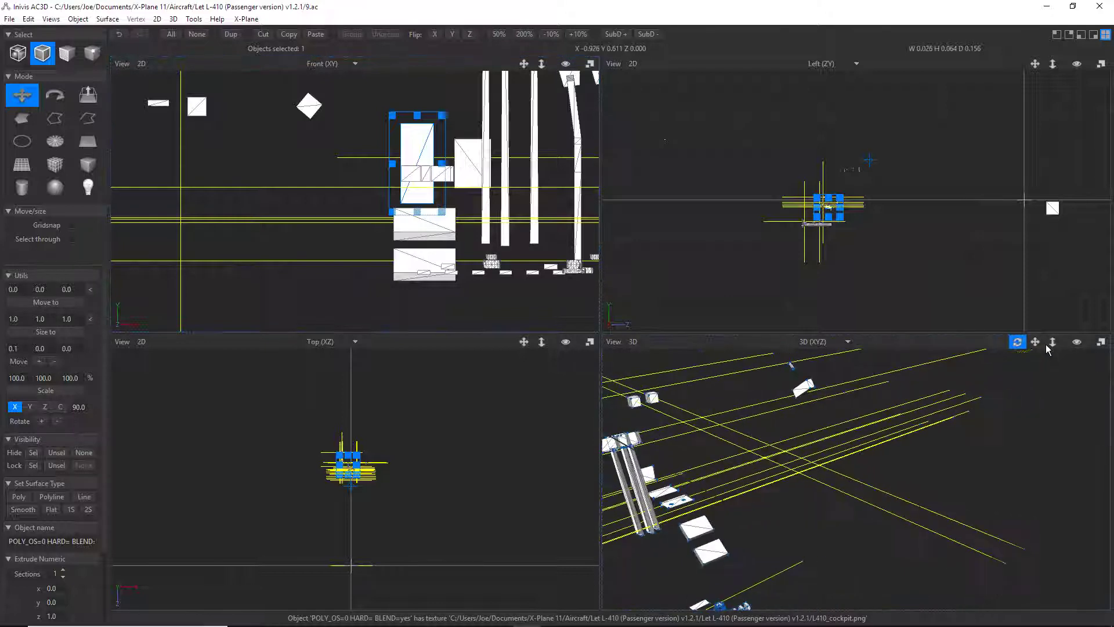
click(50, 19)
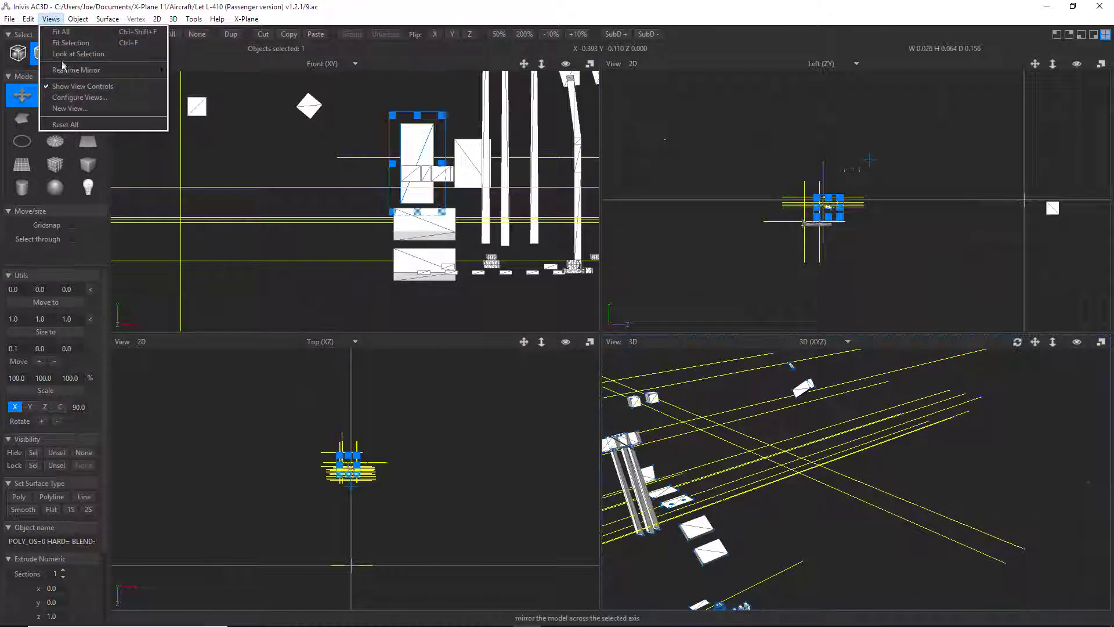
click(67, 70)
scroll(907, 530, up, 1)
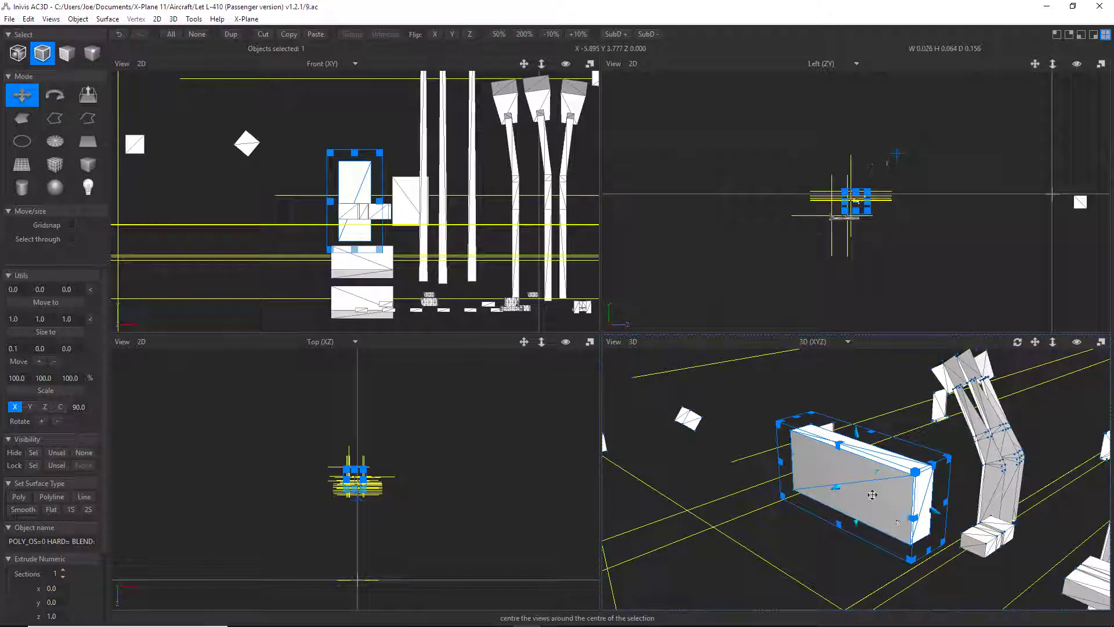
middle_drag(872, 495, 812, 455)
scroll(812, 455, down, 1)
scroll(812, 455, up, 1)
click(245, 20)
click(258, 33)
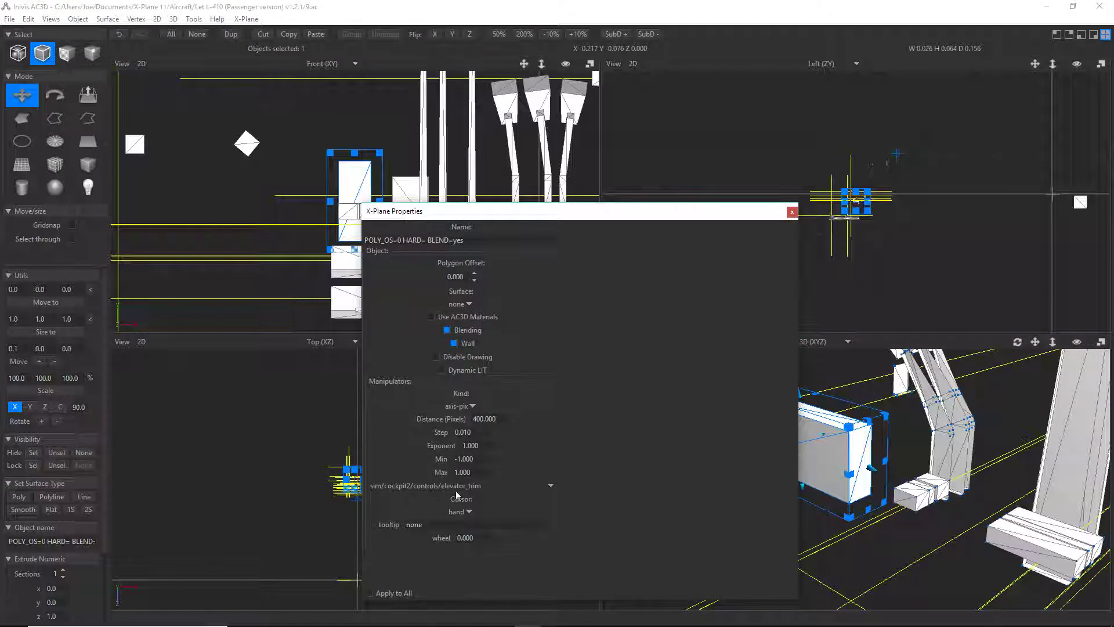
click(792, 213)
Move the elevator trim box sideways in the front view, away from the levers and the neighbouring small boxes.
scroll(785, 393, down, 5)
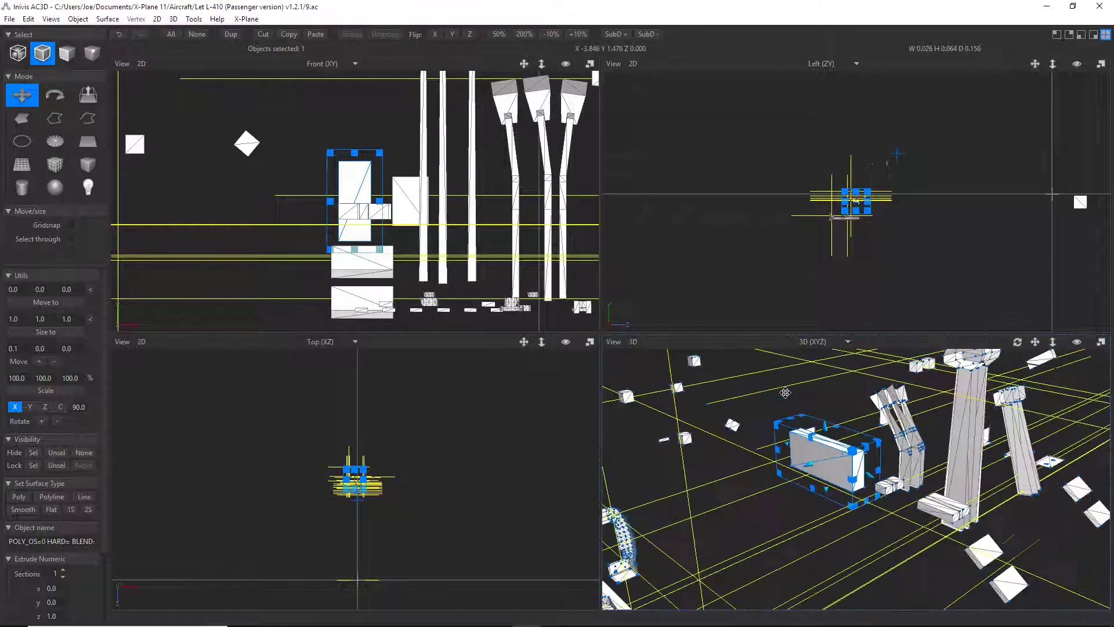
scroll(785, 393, up, 3)
drag(359, 180, 216, 181)
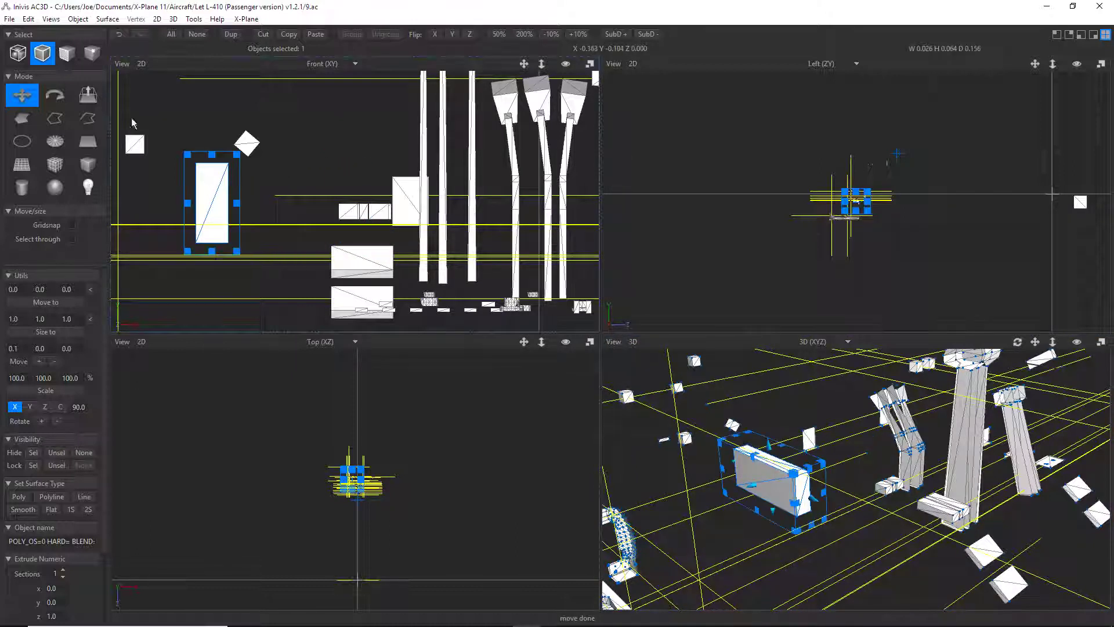
Import the MiddleConsole geometry from the objects folder into the model and clear the selection.
click(9, 19)
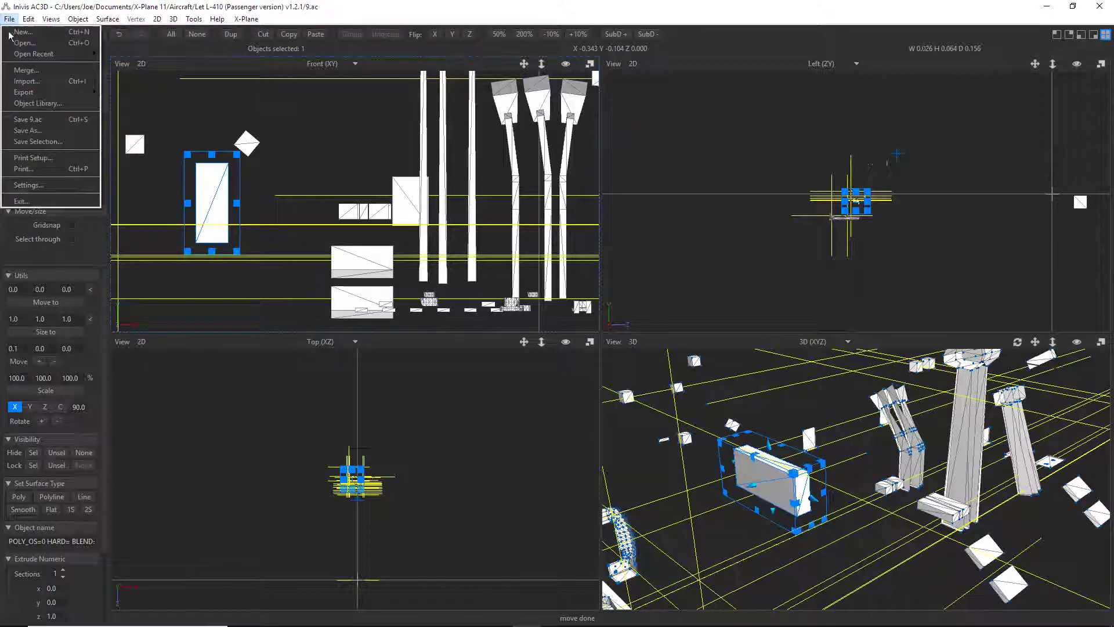
click(23, 82)
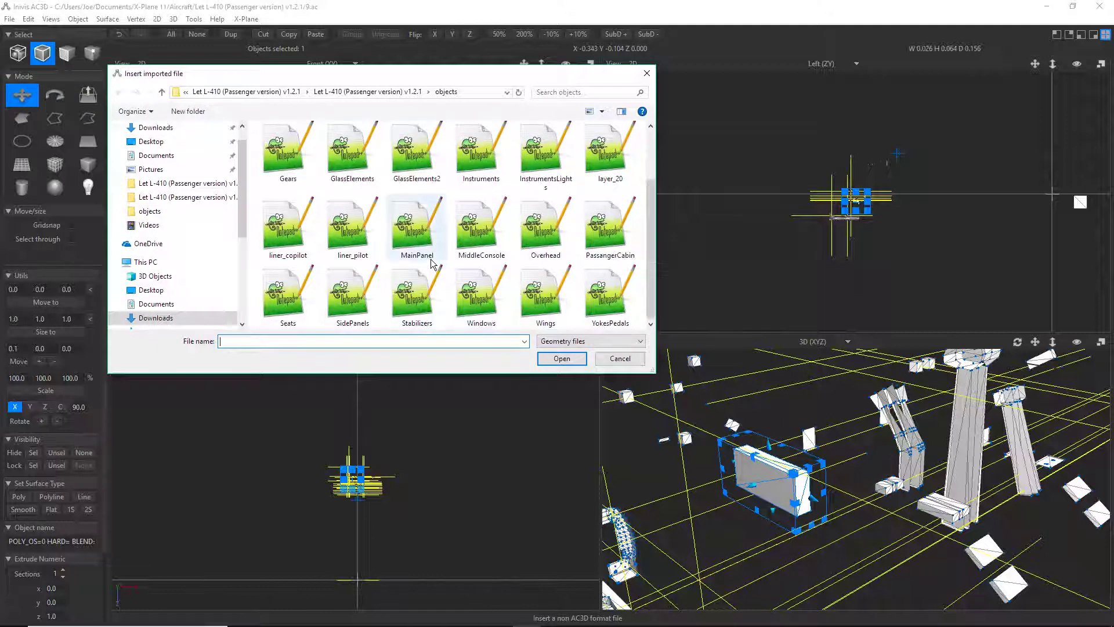
click(469, 230)
click(548, 357)
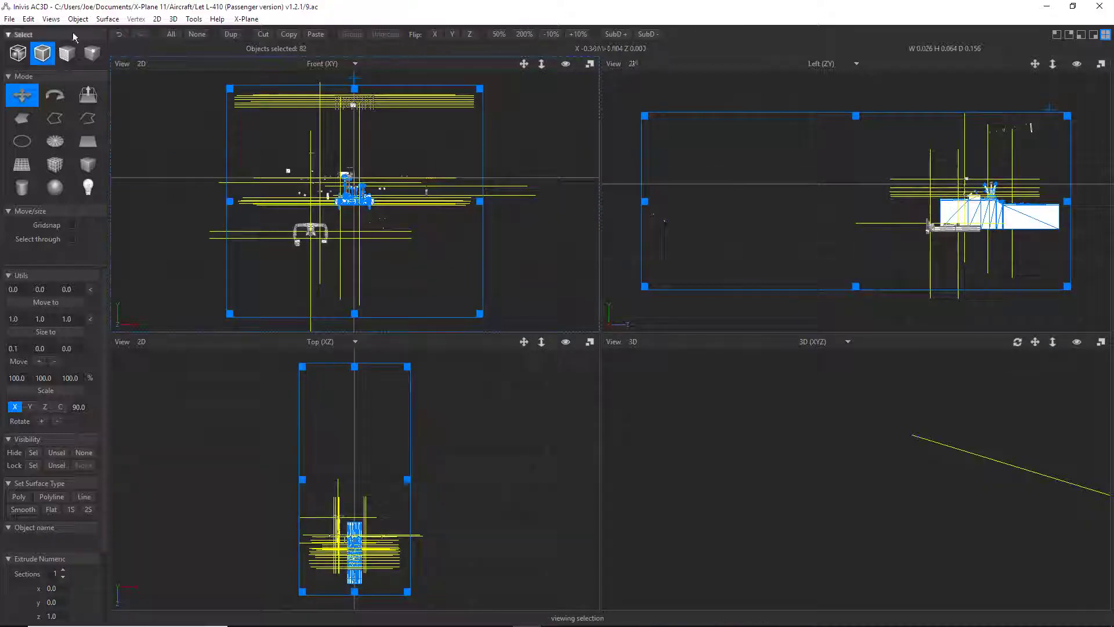
click(28, 19)
click(70, 116)
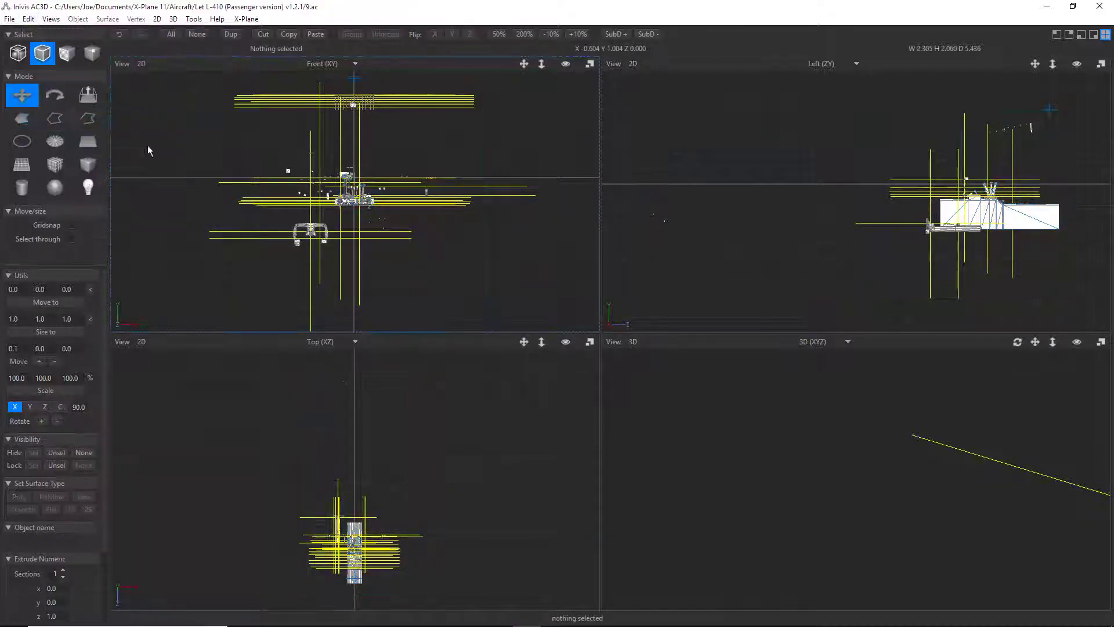
Select the console's trim wheel in the front view and inspect it in the 3D view.
scroll(387, 218, up, 8)
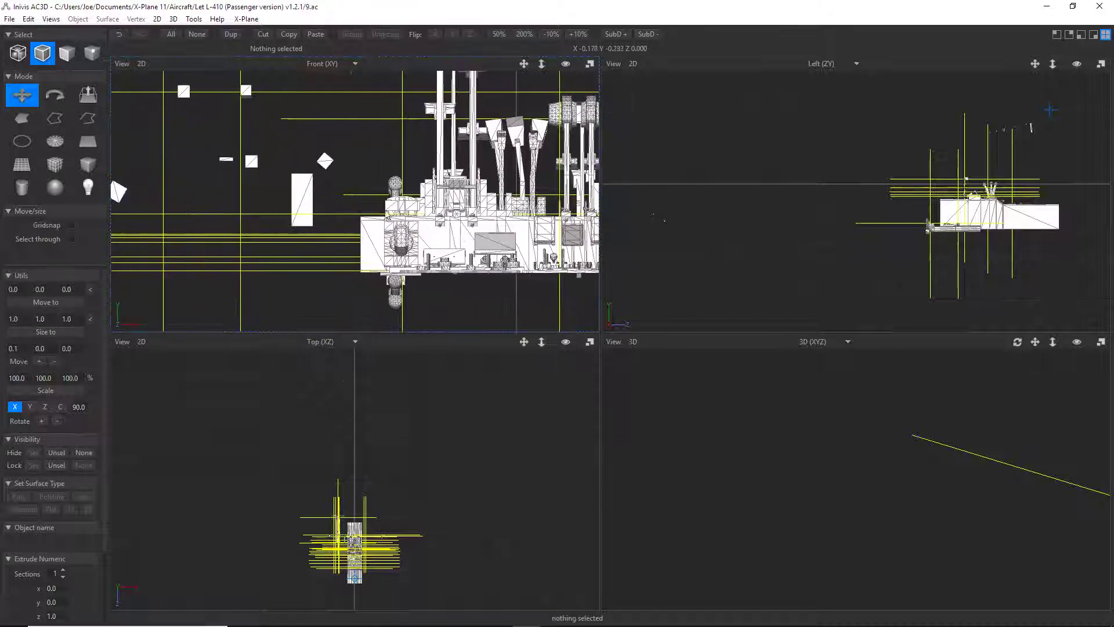
scroll(387, 215, up, 4)
click(491, 145)
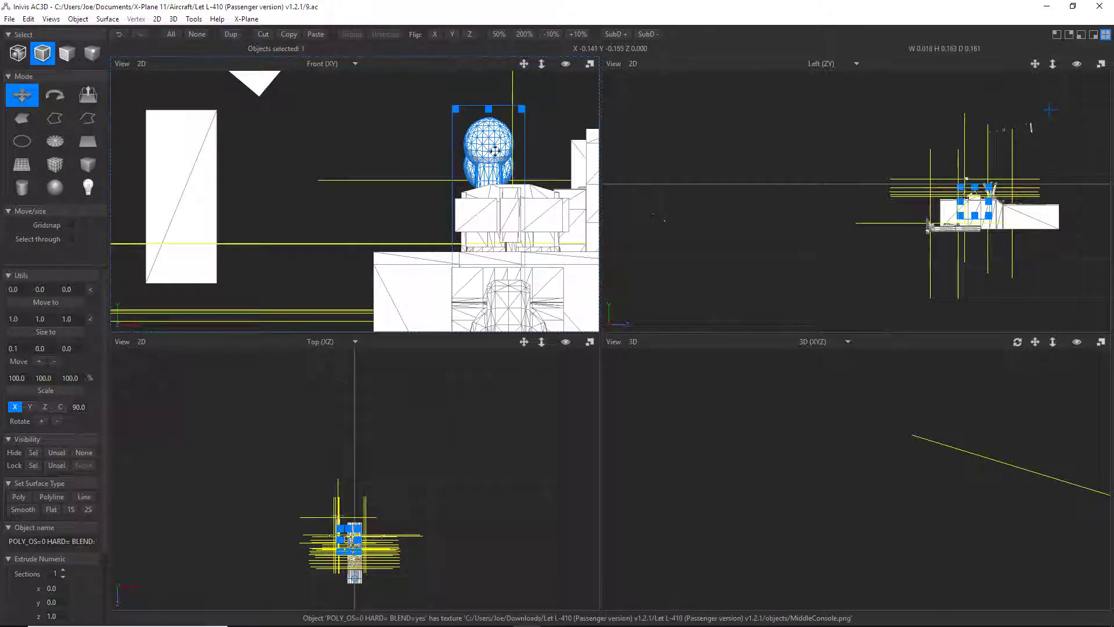
drag(948, 454, 810, 449)
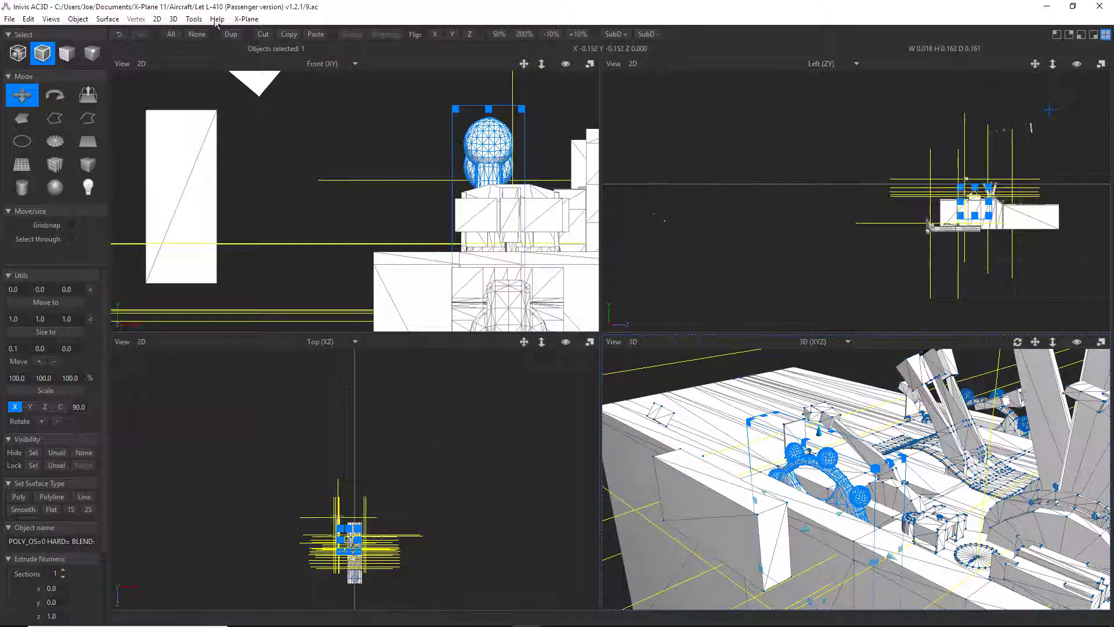
Display the model's hierarchy and place its window clear of the front view.
click(194, 19)
click(214, 48)
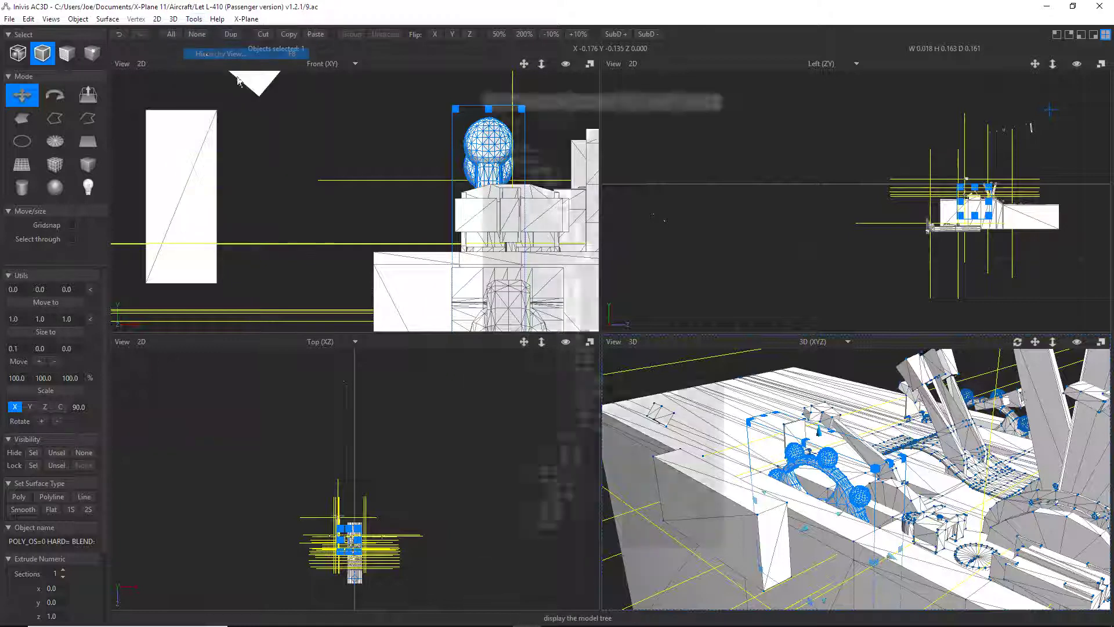
drag(598, 92, 894, 40)
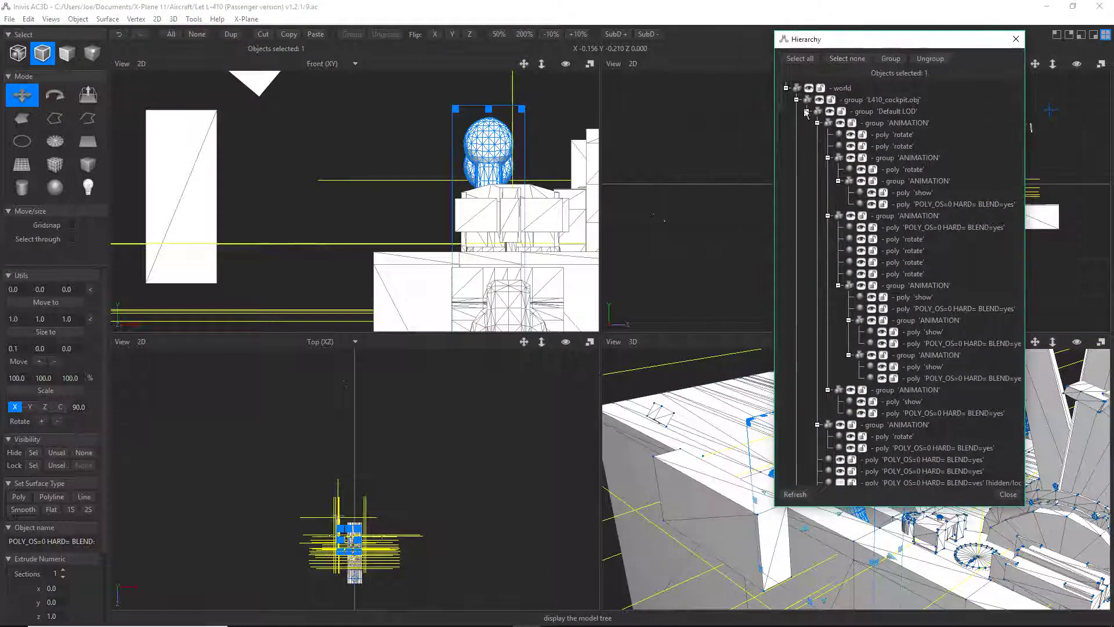
Examine the trim wheel's animation group and the last console mesh in the hierarchy, matching each to its part in the 3D view.
drag(782, 110, 788, 494)
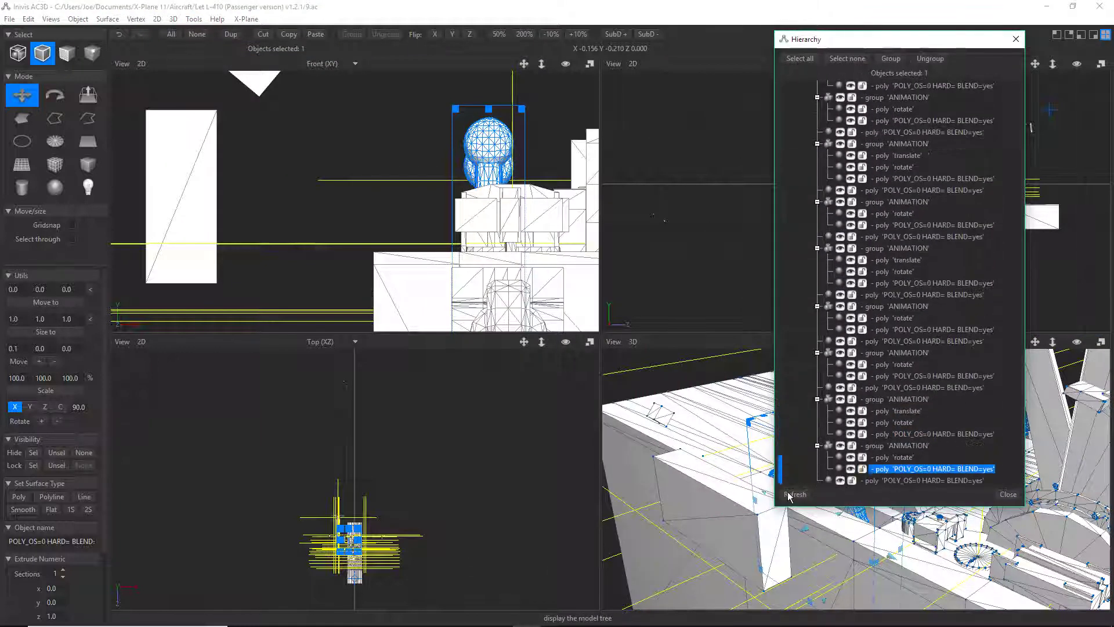
ctrl+click(894, 456)
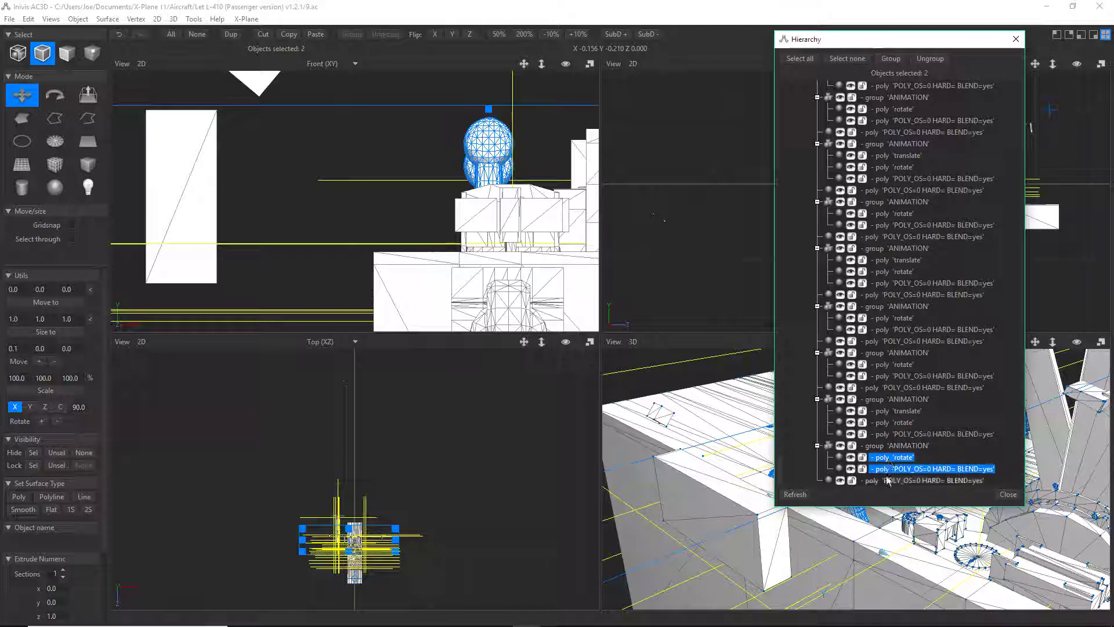
click(895, 469)
click(895, 459)
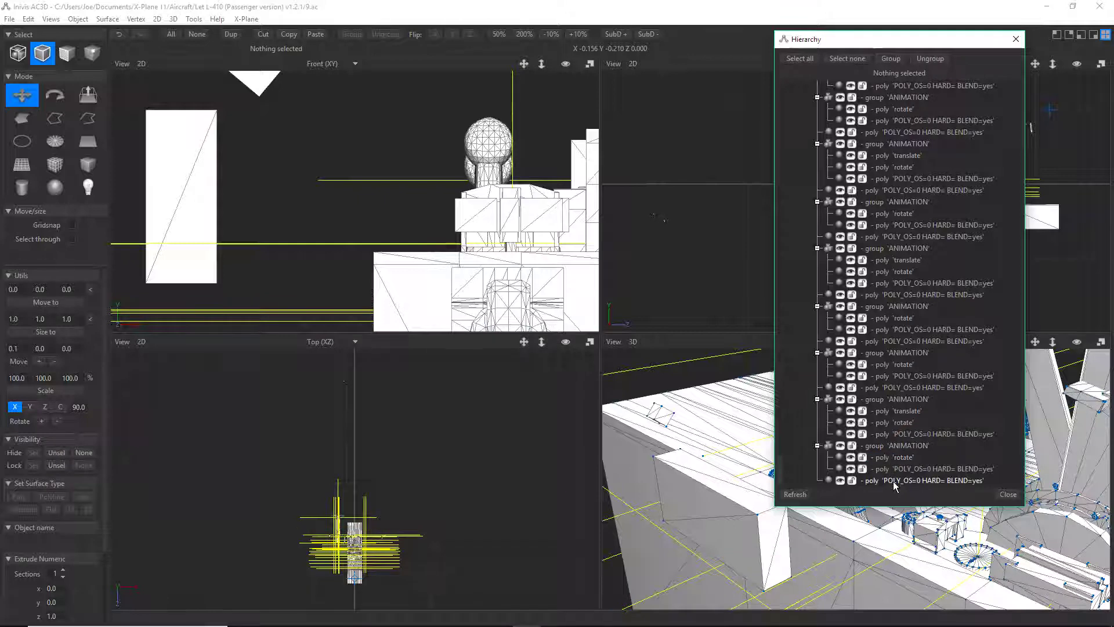
click(894, 480)
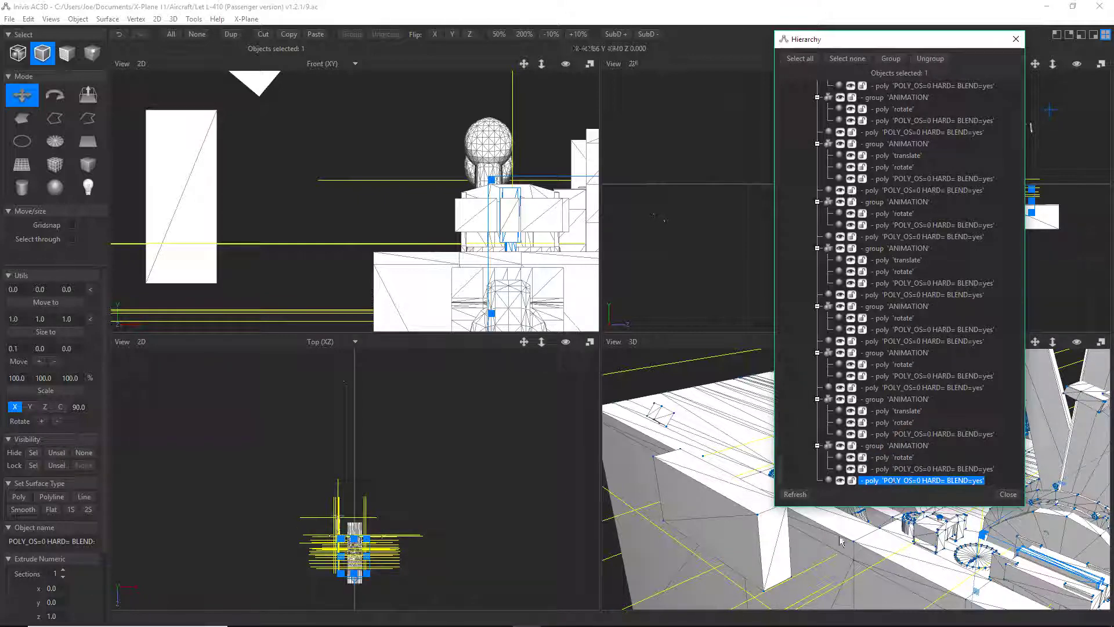
scroll(840, 540, down, 3)
drag(830, 538, 788, 497)
click(870, 482)
click(871, 481)
click(871, 481)
click(871, 481)
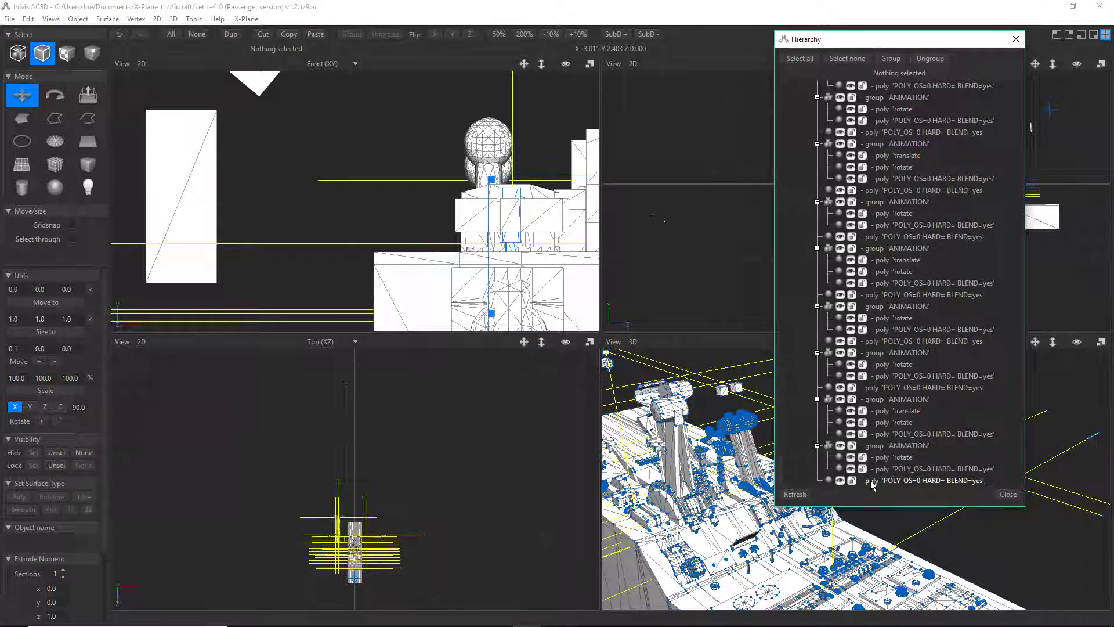
click(871, 481)
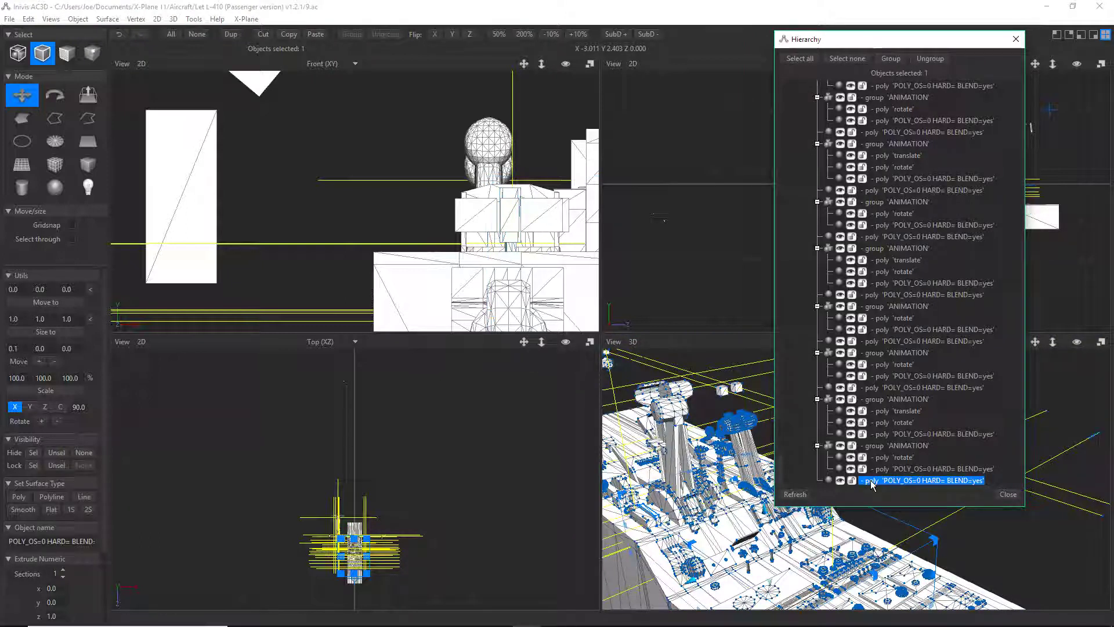
Examine the console's two matching side control meshes, whose animation groups hold translate and rotate objects, in the hierarchy and 3D view.
click(889, 434)
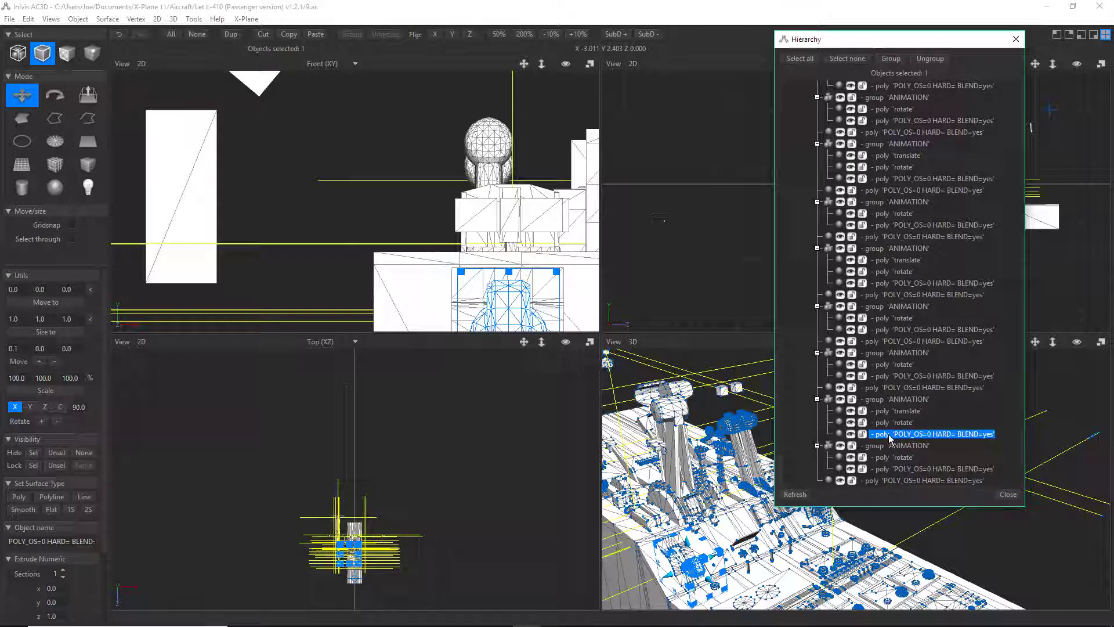
click(889, 434)
drag(690, 589, 784, 479)
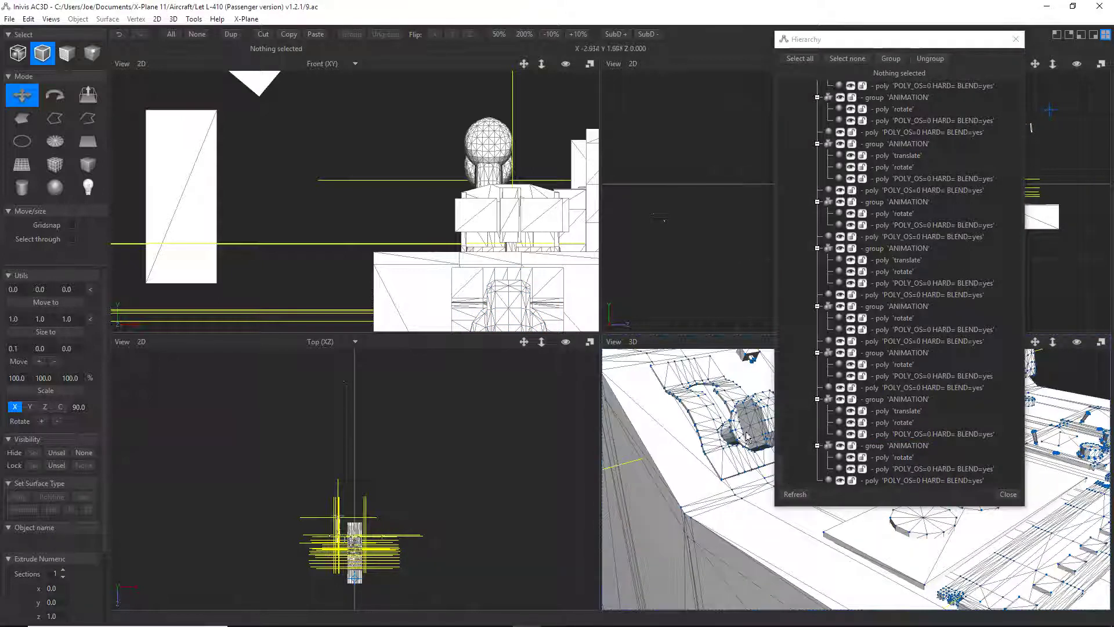
click(891, 435)
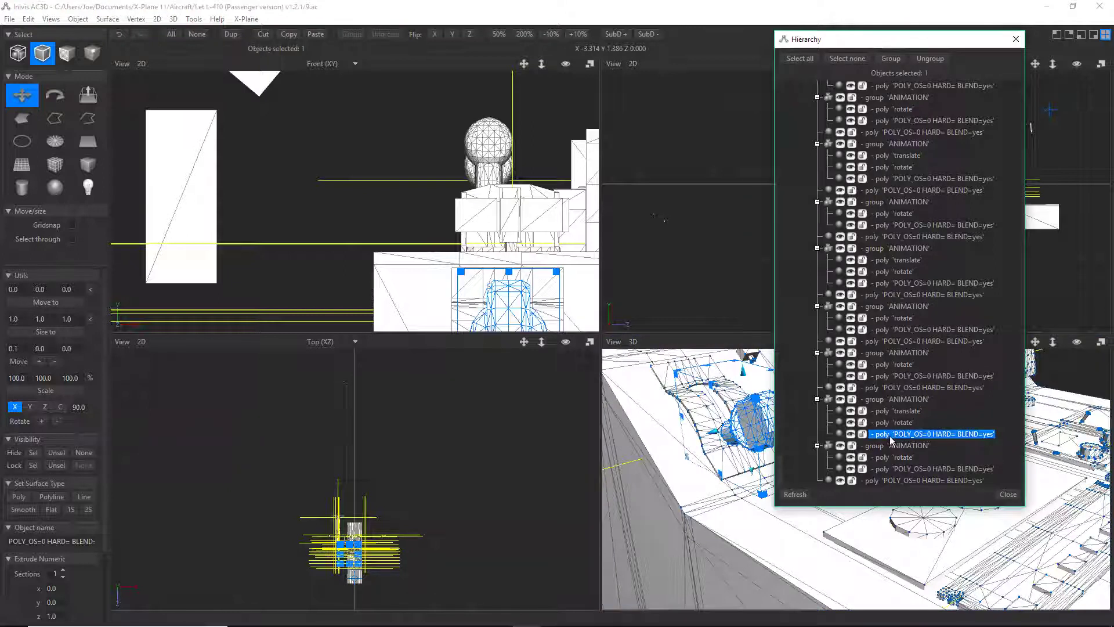
click(891, 436)
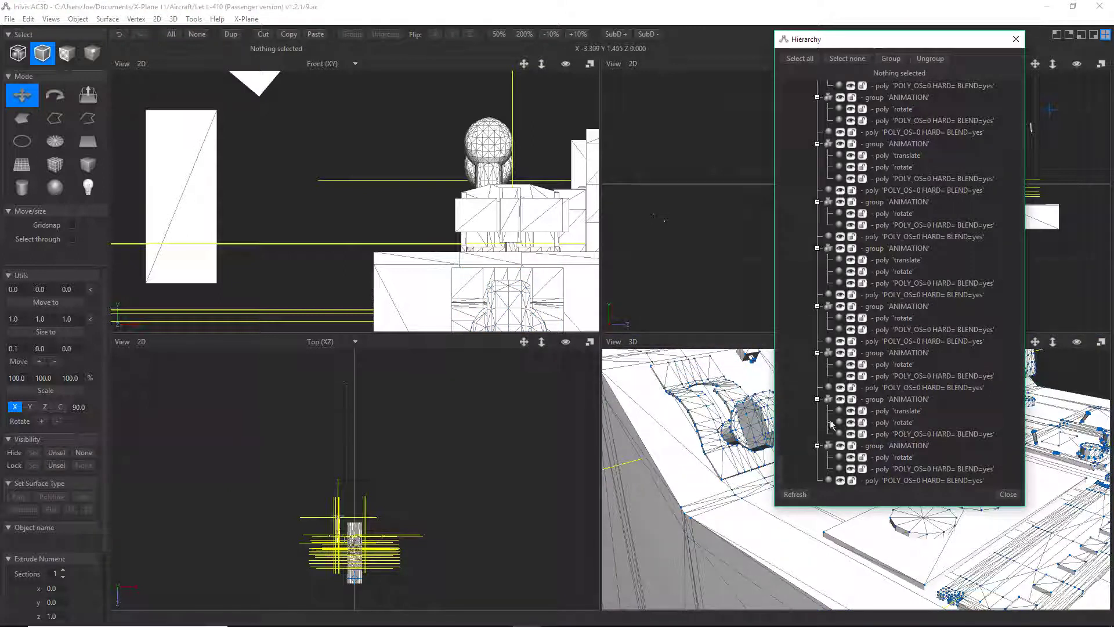
click(886, 436)
click(886, 436)
right_drag(730, 457, 711, 543)
click(827, 566)
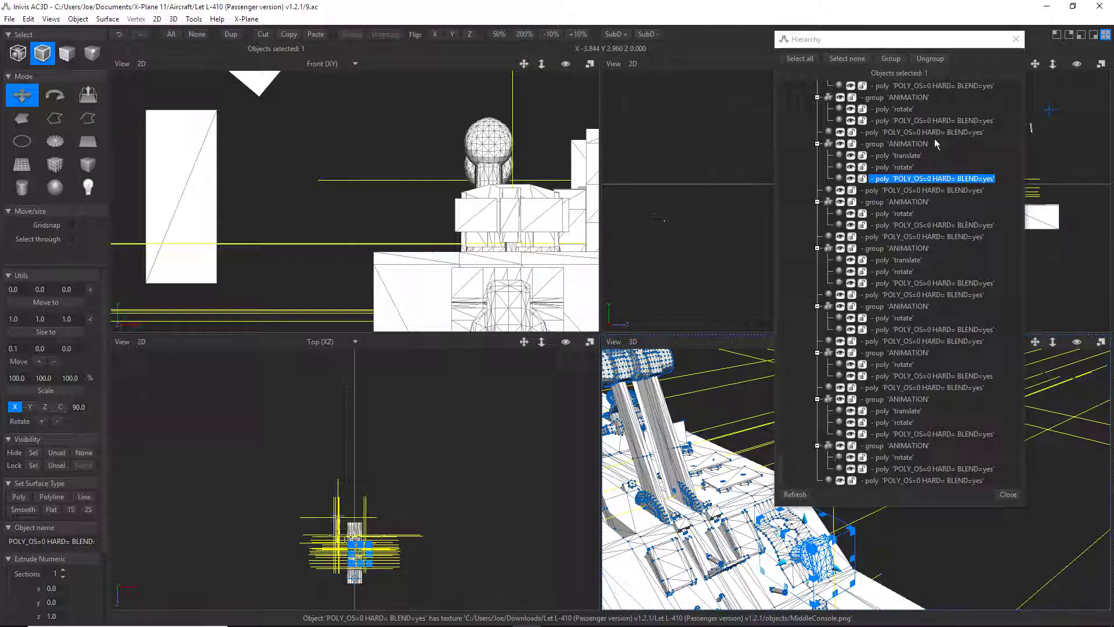
click(912, 180)
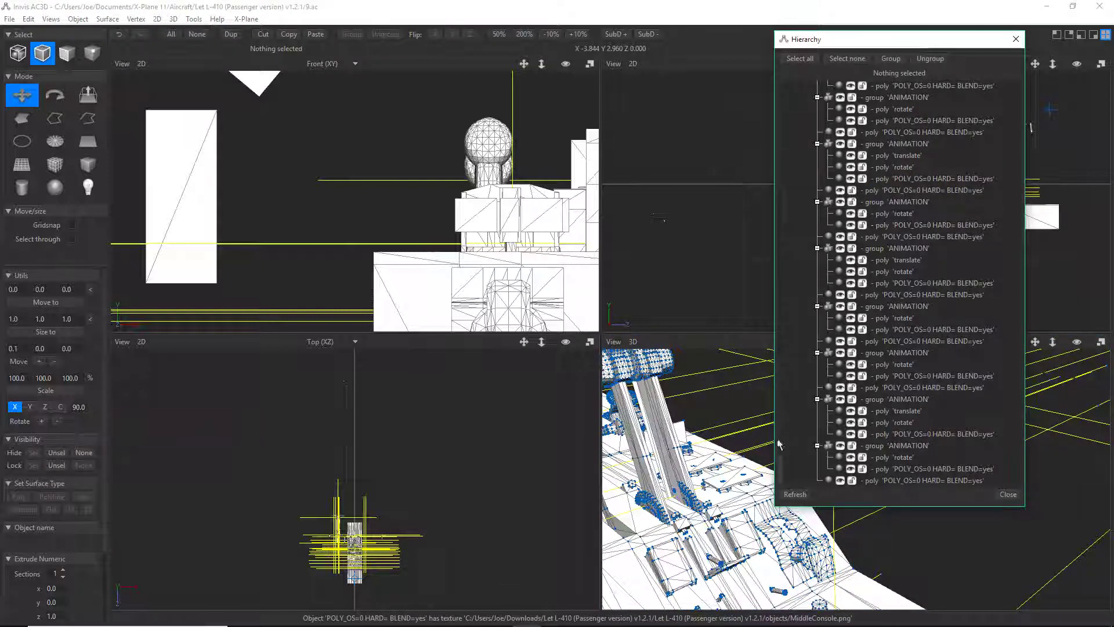
scroll(708, 439, down, 3)
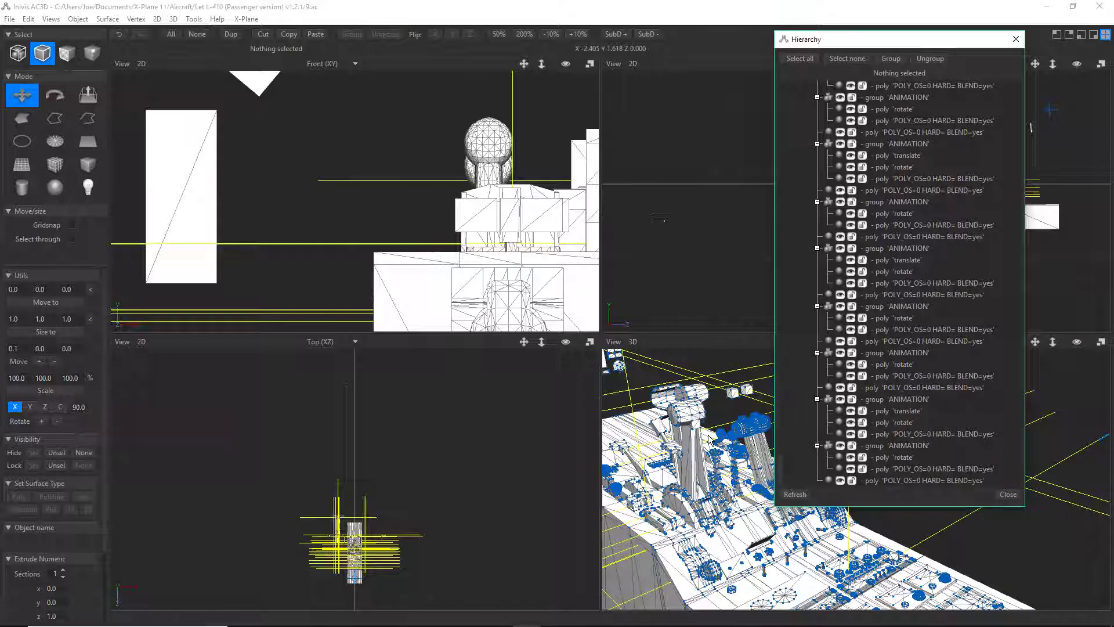
Move the trim wheel's ANIMATION group into the Default LOD group of L410_cockpit.obj and clear the selection.
click(877, 446)
drag(628, 475, 682, 469)
click(875, 448)
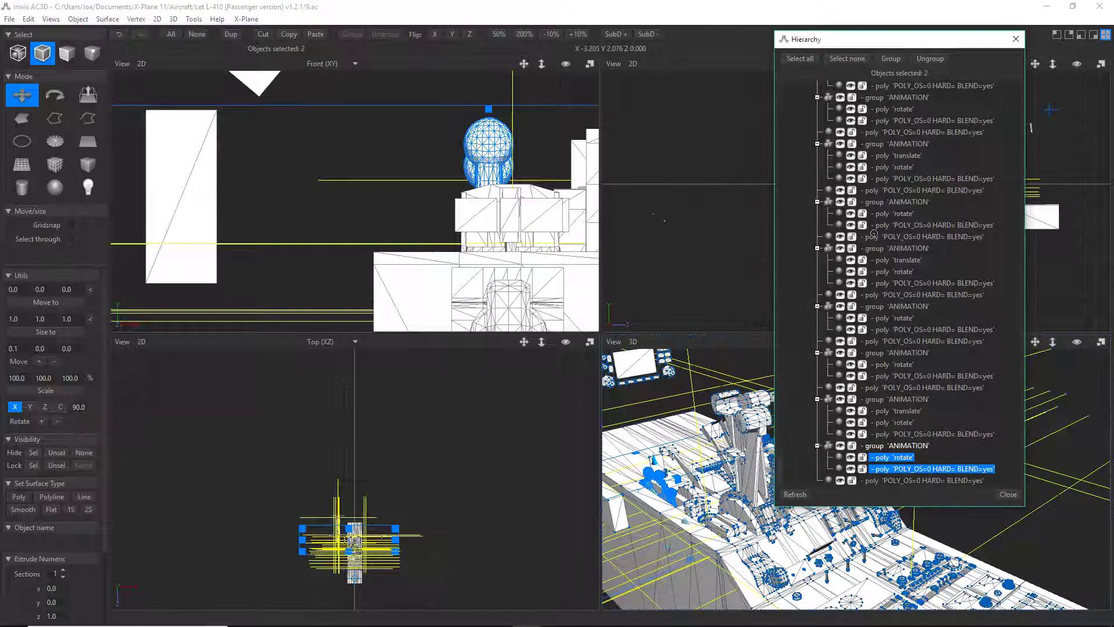
scroll(881, 64, up, 15)
drag(907, 58, 950, 44)
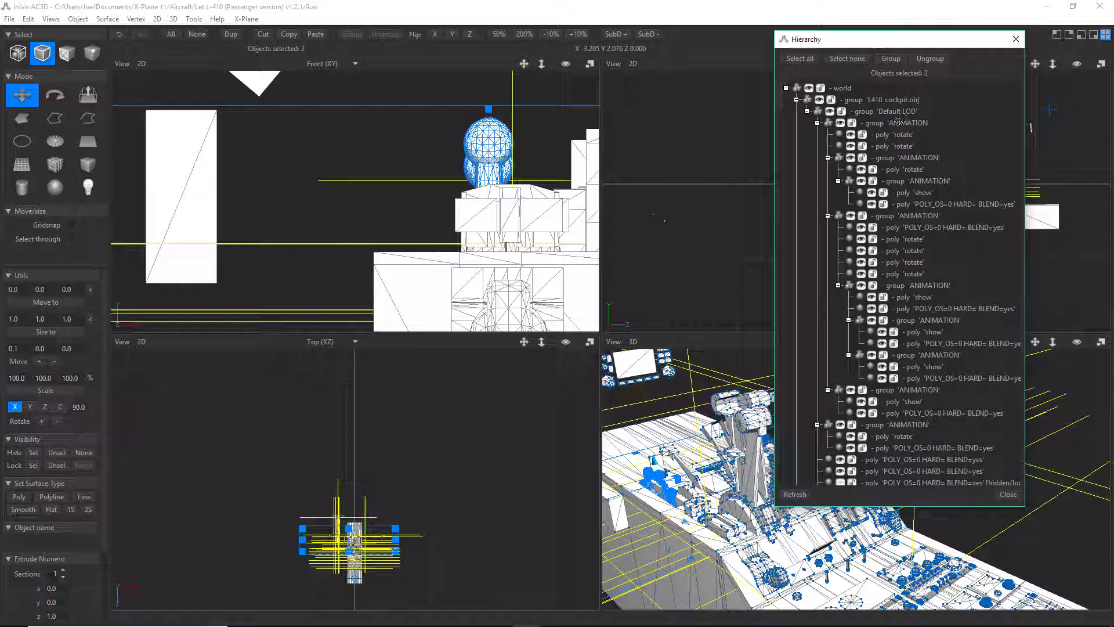
drag(896, 125, 897, 126)
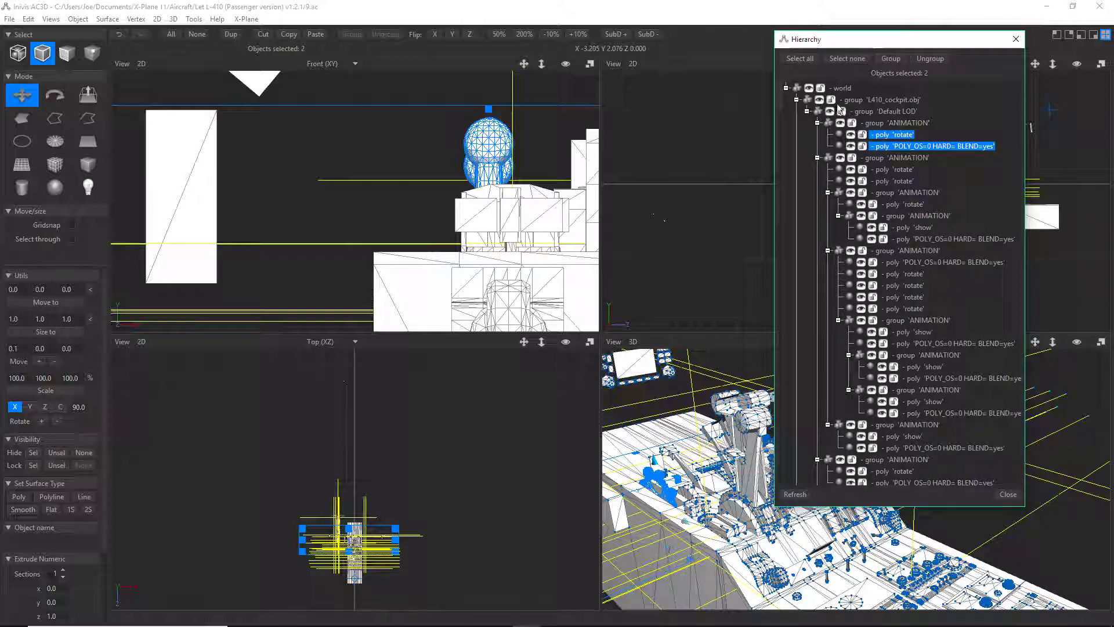
click(27, 20)
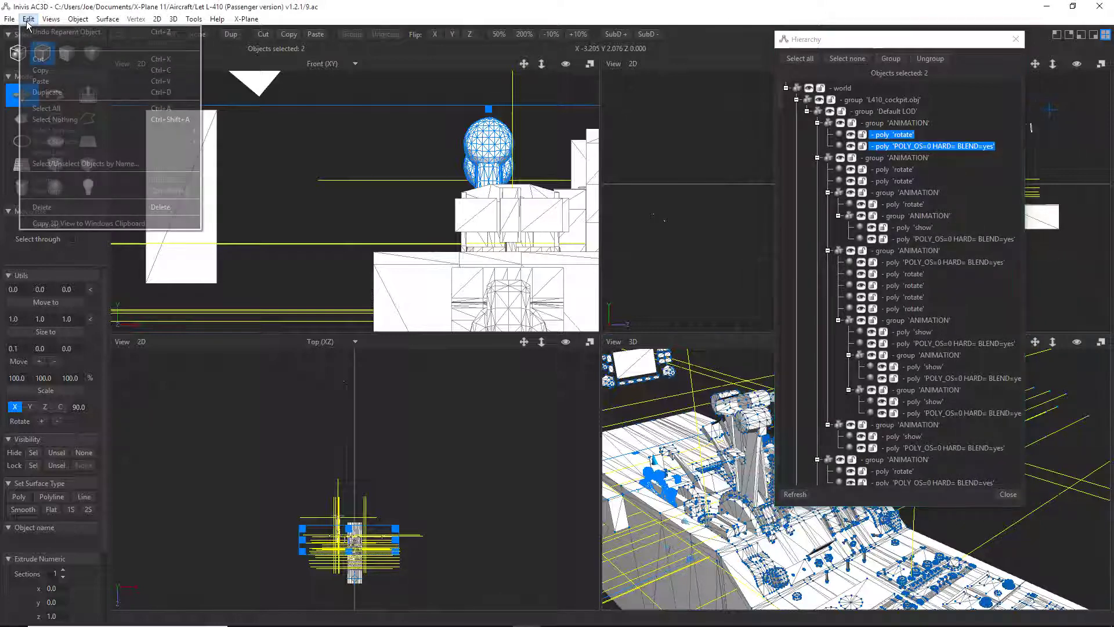
click(43, 119)
Move the console's last ANIMATION group, holding translate and rotate objects, into L410_cockpit.obj's Default LOD and clear the selection.
drag(784, 103, 785, 477)
click(882, 469)
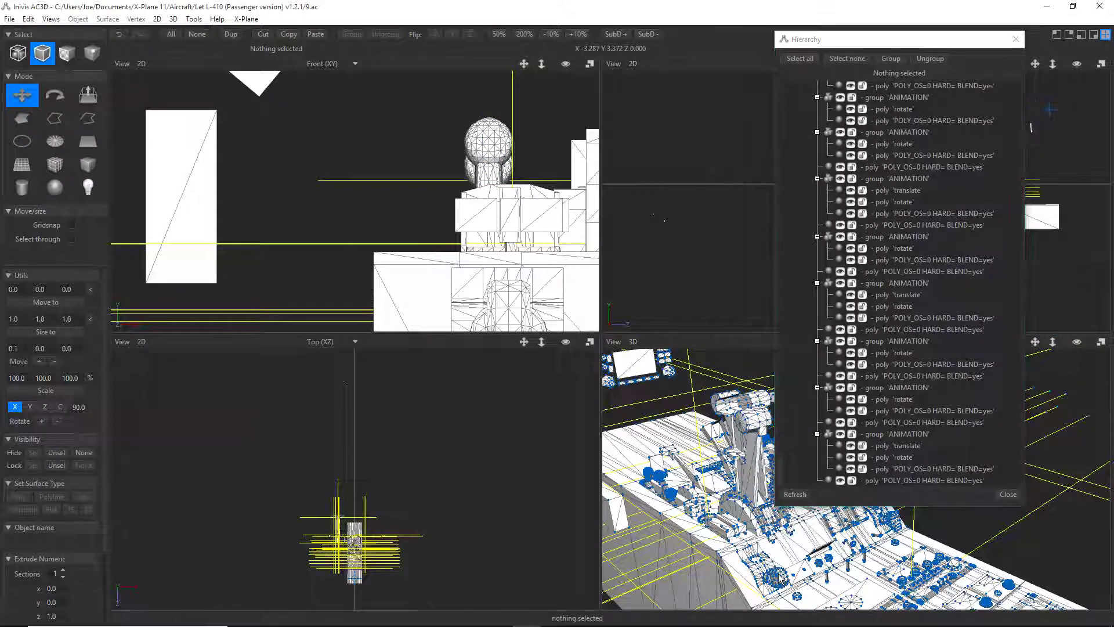
click(889, 434)
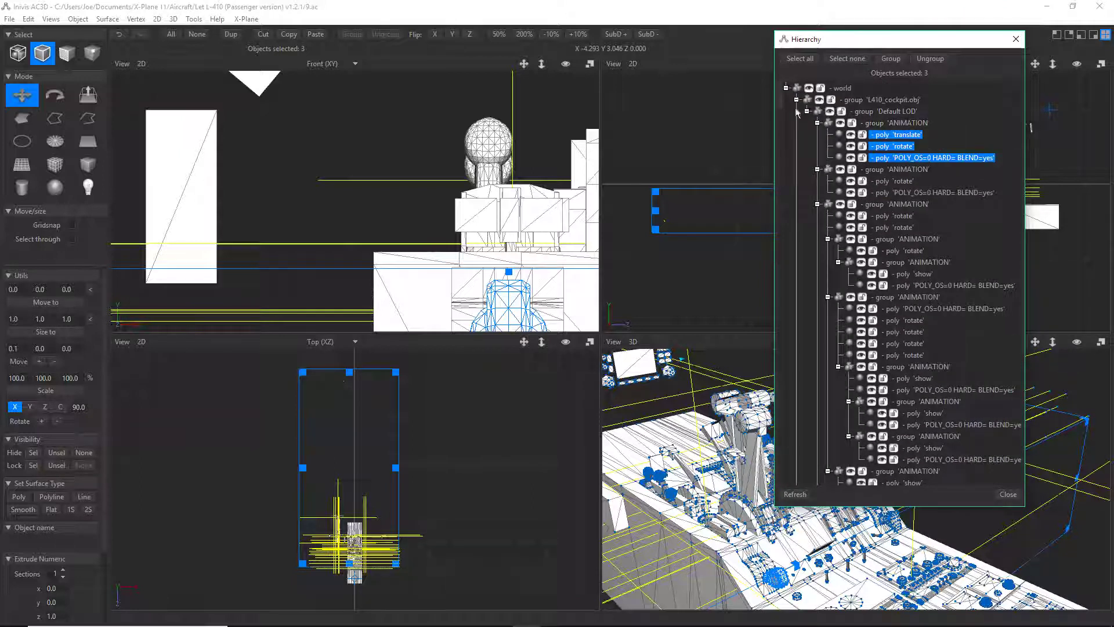
click(28, 18)
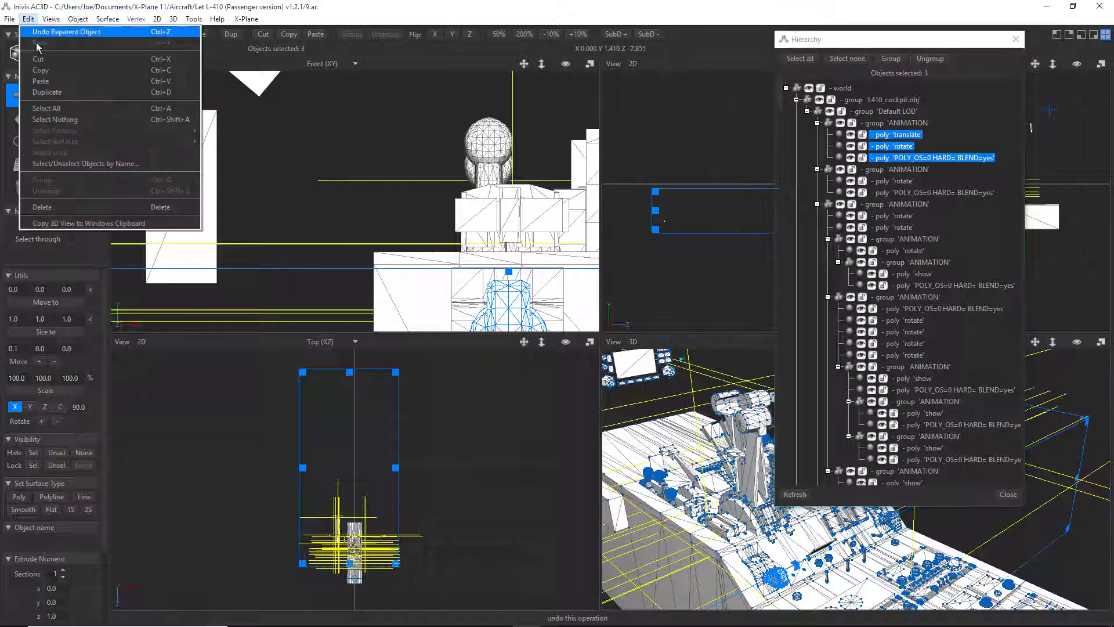
click(55, 119)
Select the matching control on the console's opposite side, move its ANIMATION group into L410_cockpit.obj's Default LOD, and clear the selection.
drag(781, 92, 799, 482)
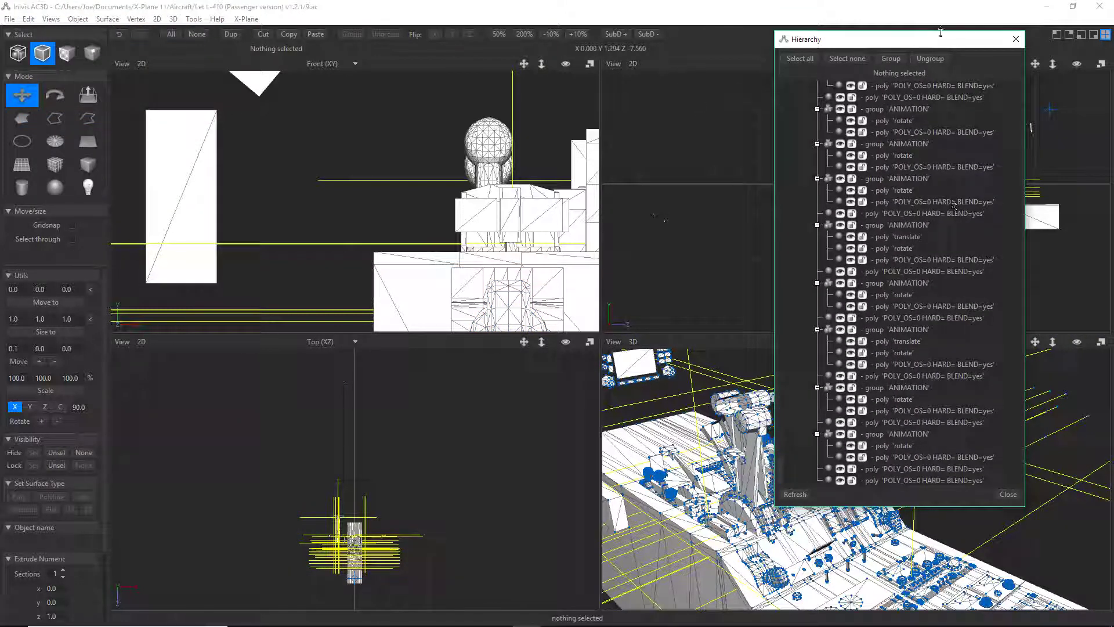
drag(928, 42, 697, 28)
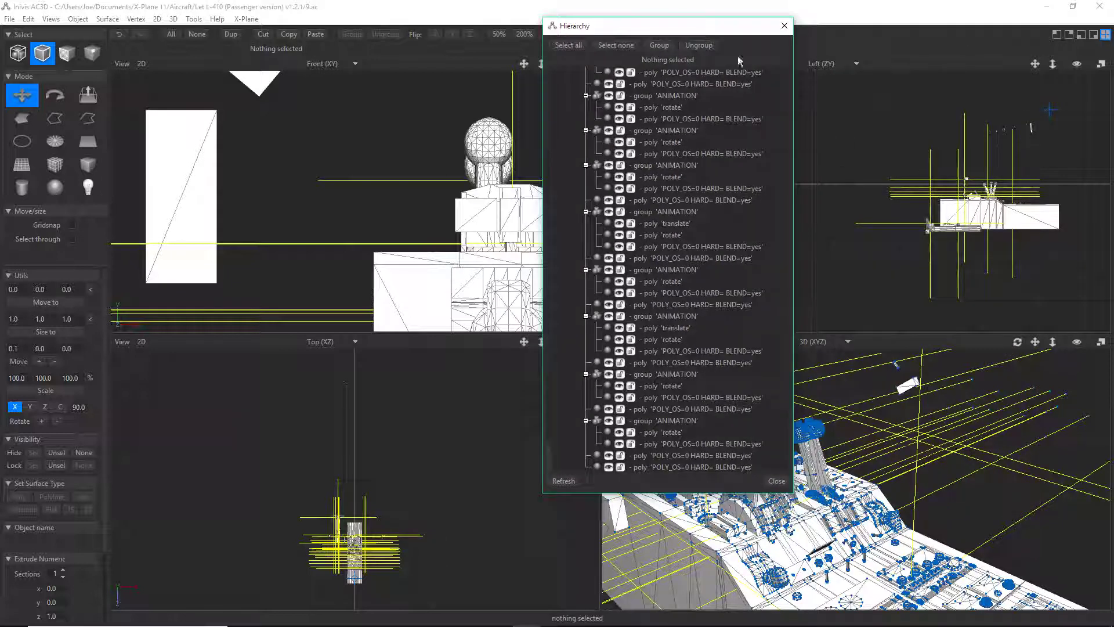
click(900, 521)
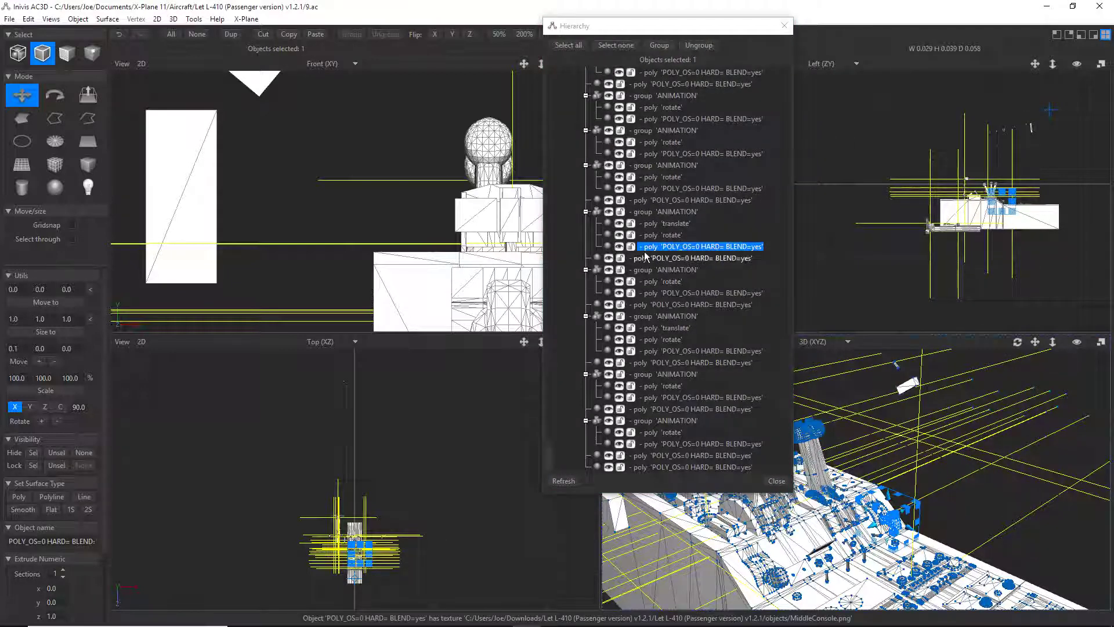
click(659, 212)
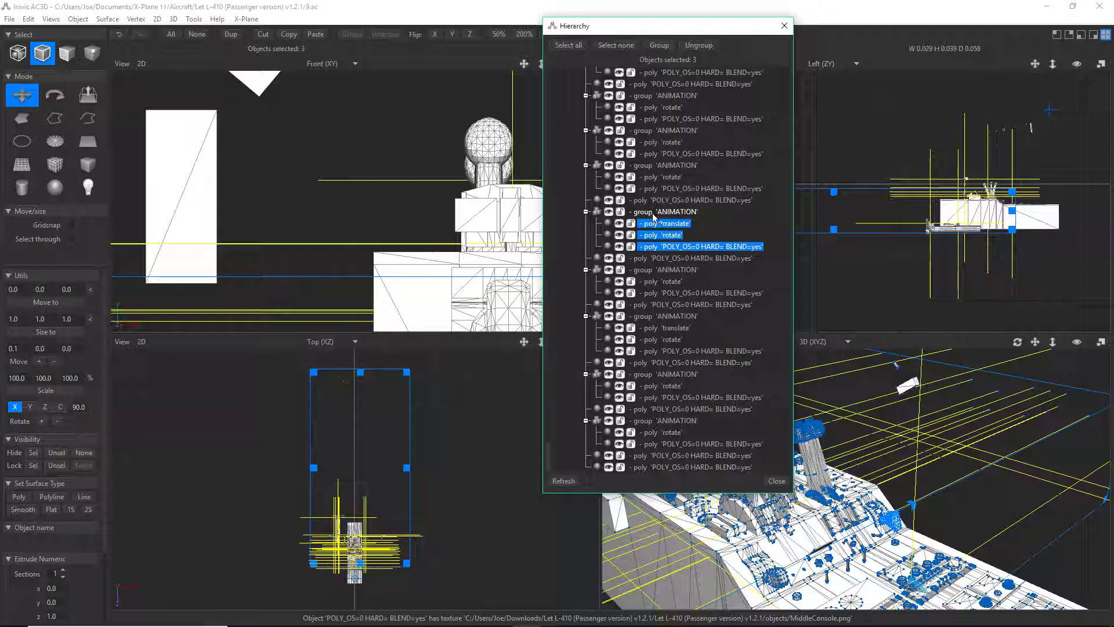
click(654, 45)
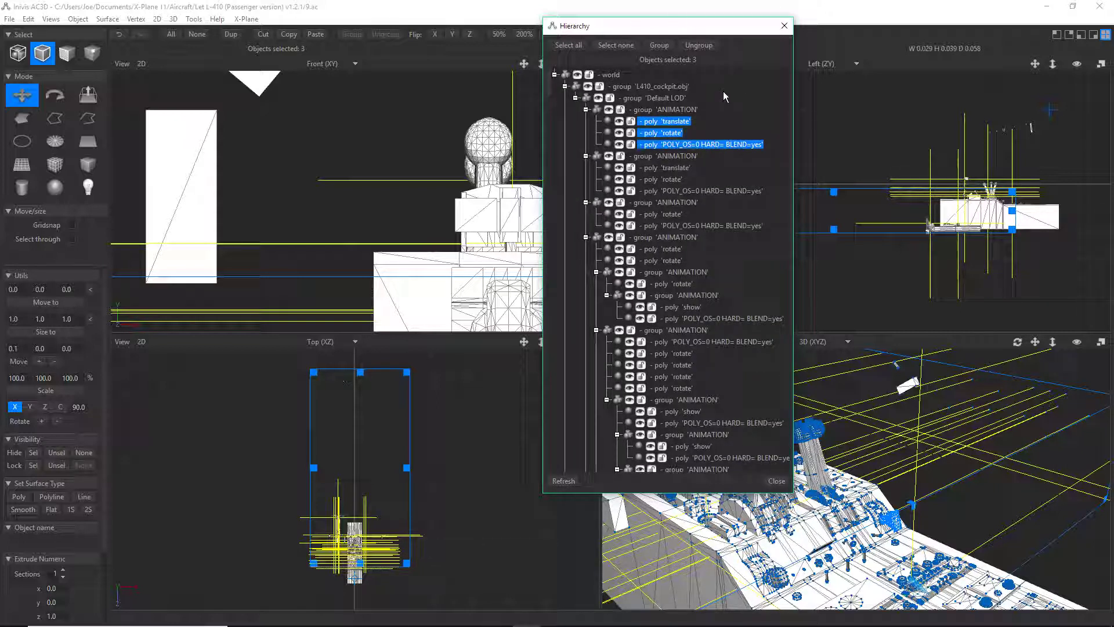
click(28, 19)
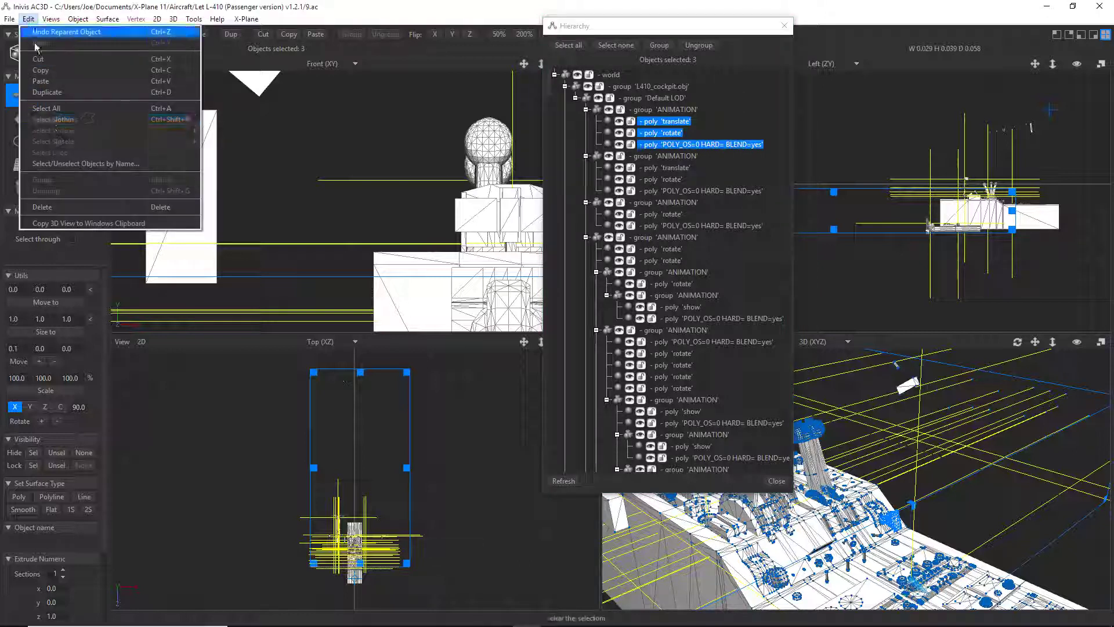
click(59, 120)
Select the remaining MiddleConsole.obj group as a whole in group mode and delete it from the model.
scroll(941, 440, up, 2)
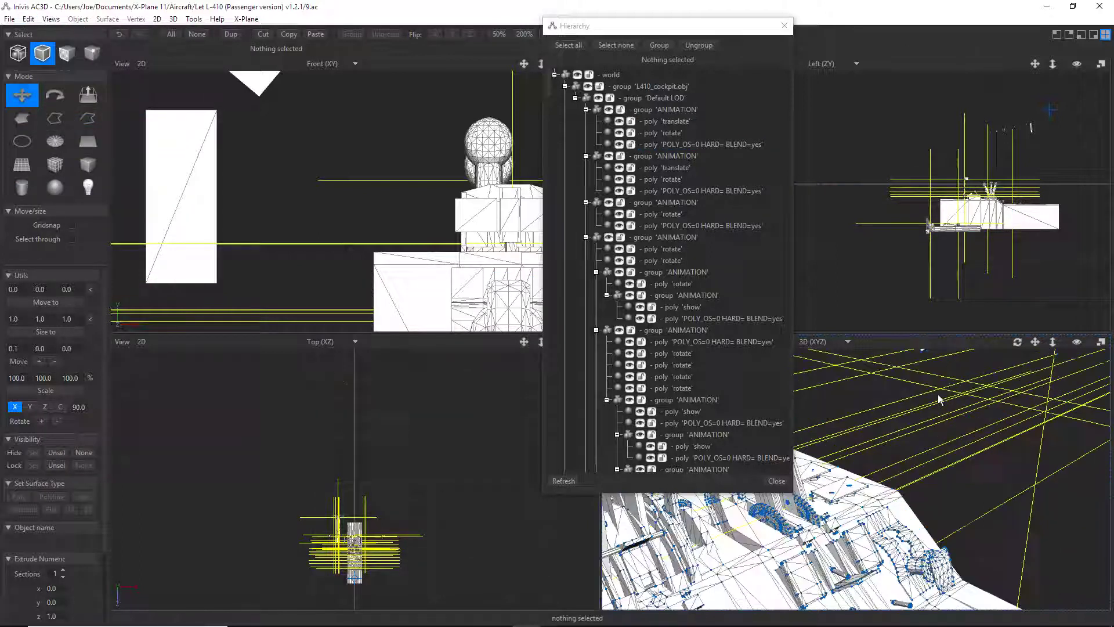
scroll(940, 440, up, 2)
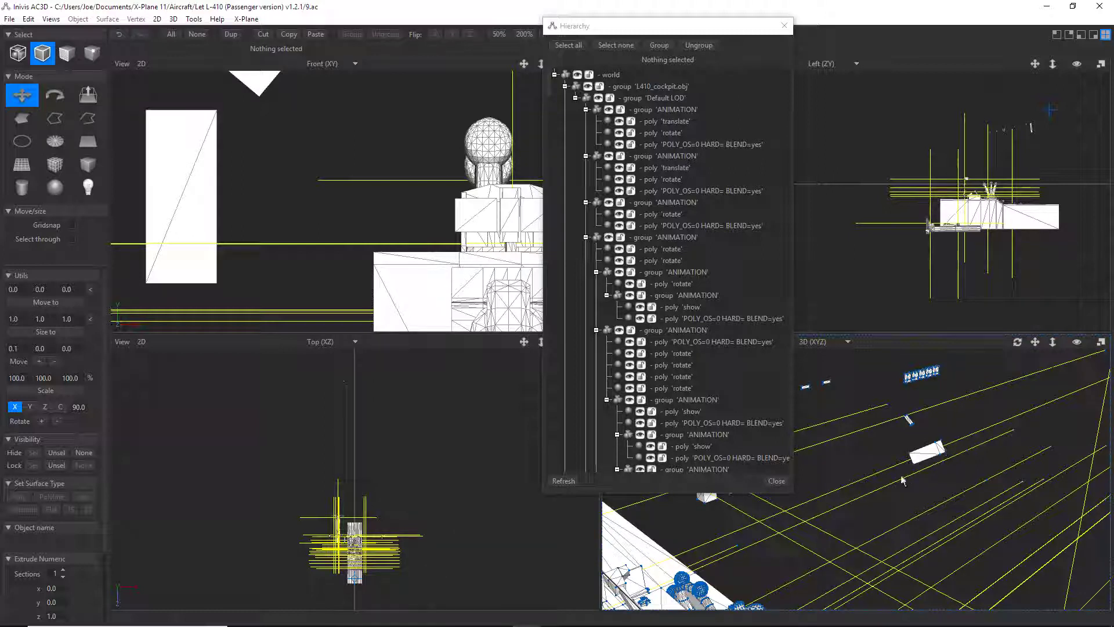
scroll(887, 478, down, 2)
middle_drag(855, 483, 932, 458)
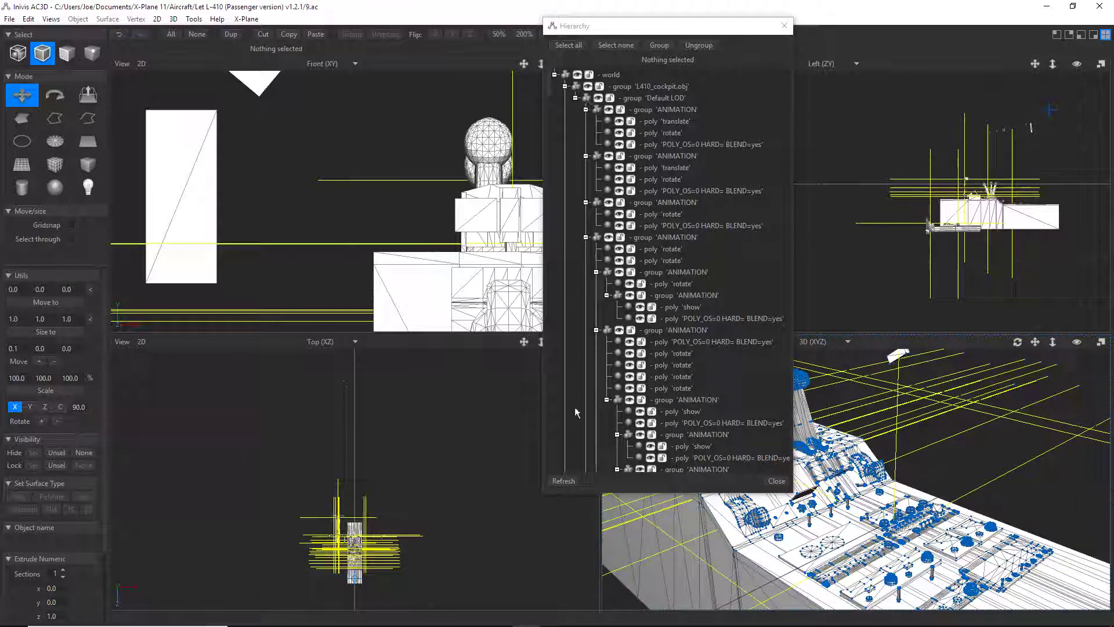
drag(549, 91, 549, 408)
drag(318, 7, 318, 48)
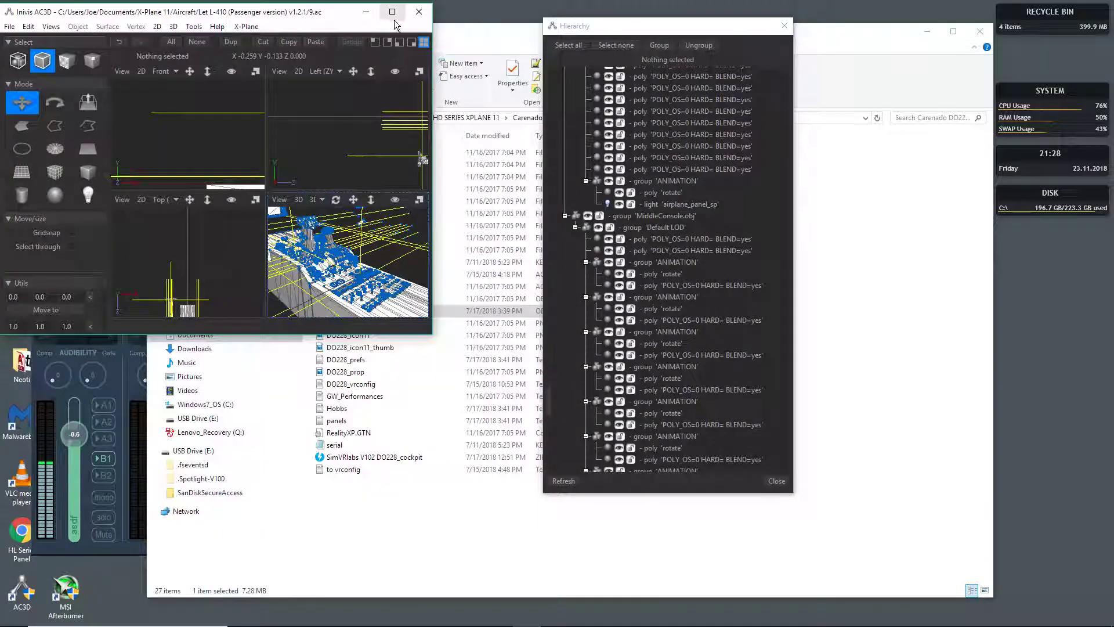
click(392, 12)
click(18, 52)
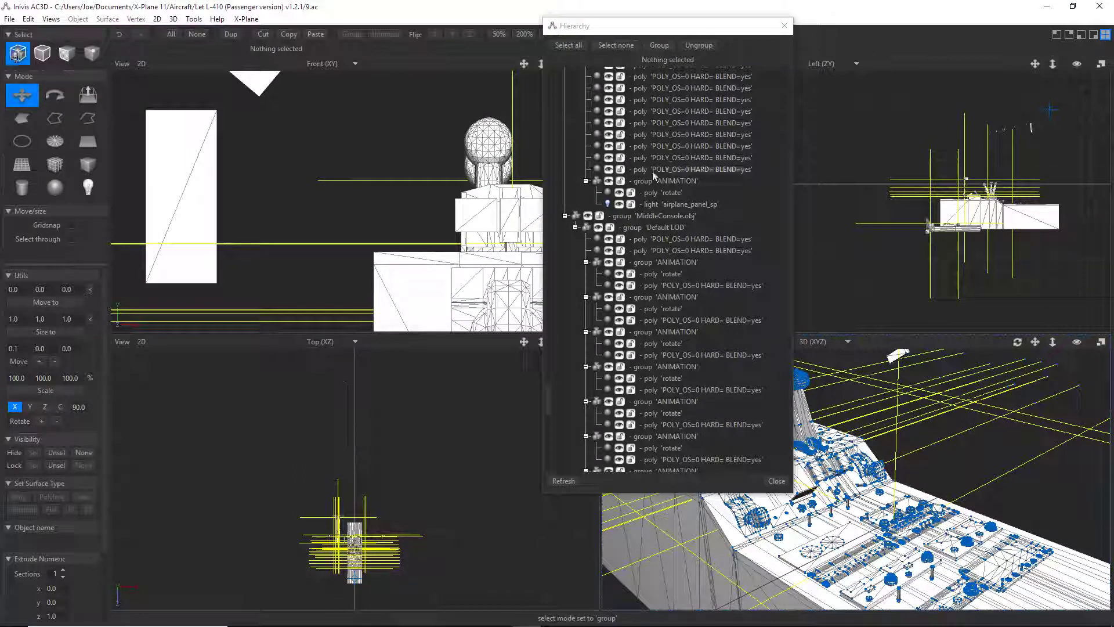
click(659, 216)
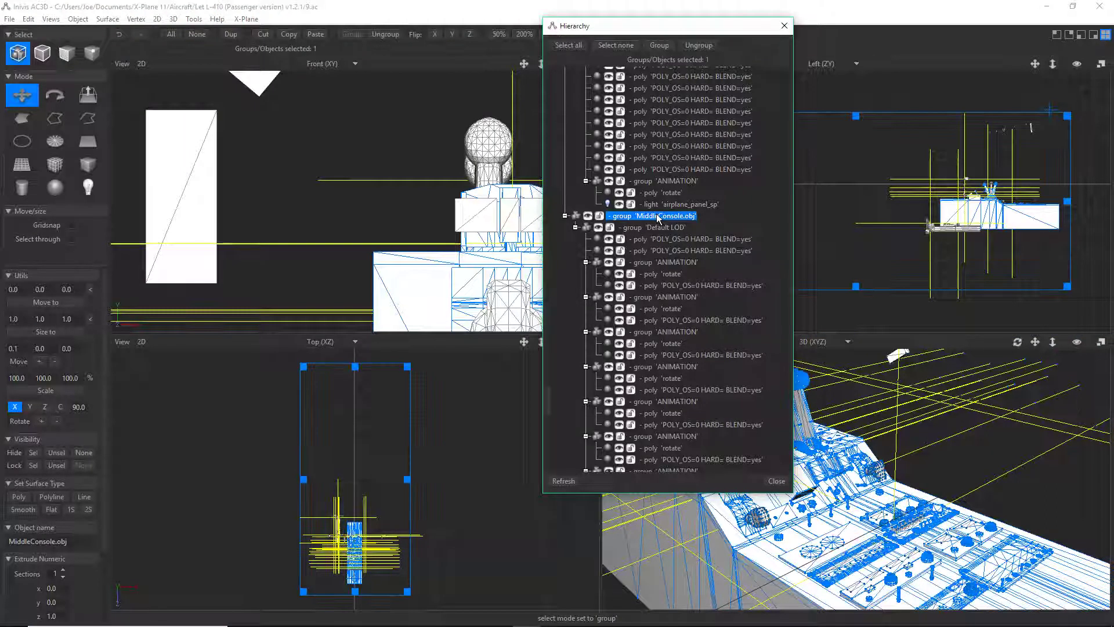
click(28, 19)
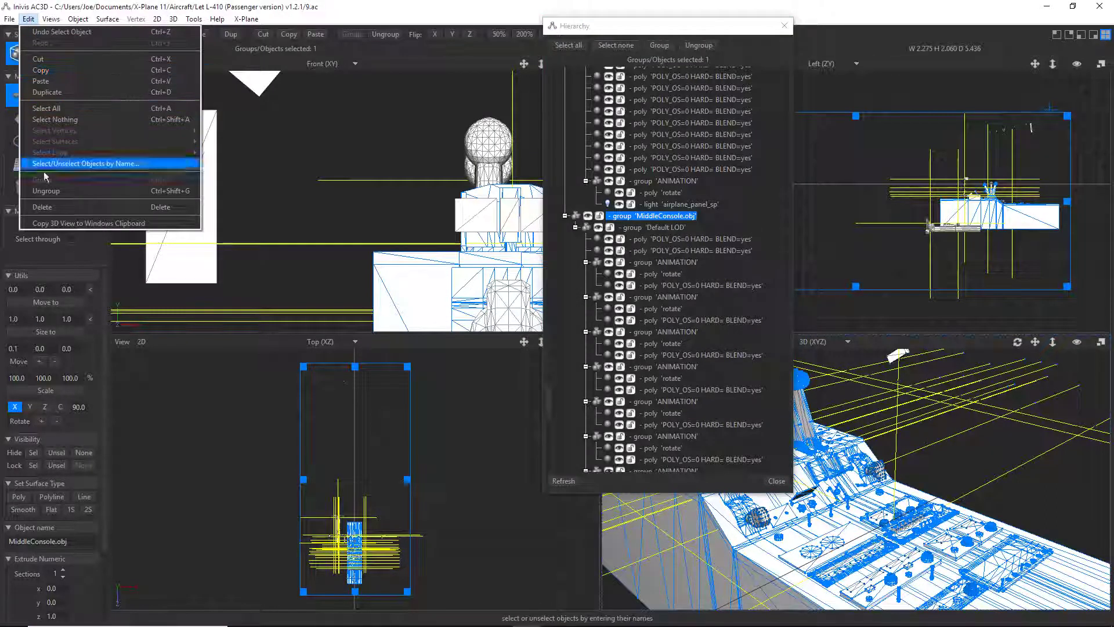
click(41, 208)
Check the transferred animation groups in the hierarchy and the remaining cockpit geometry in the front view.
scroll(547, 451, up, 15)
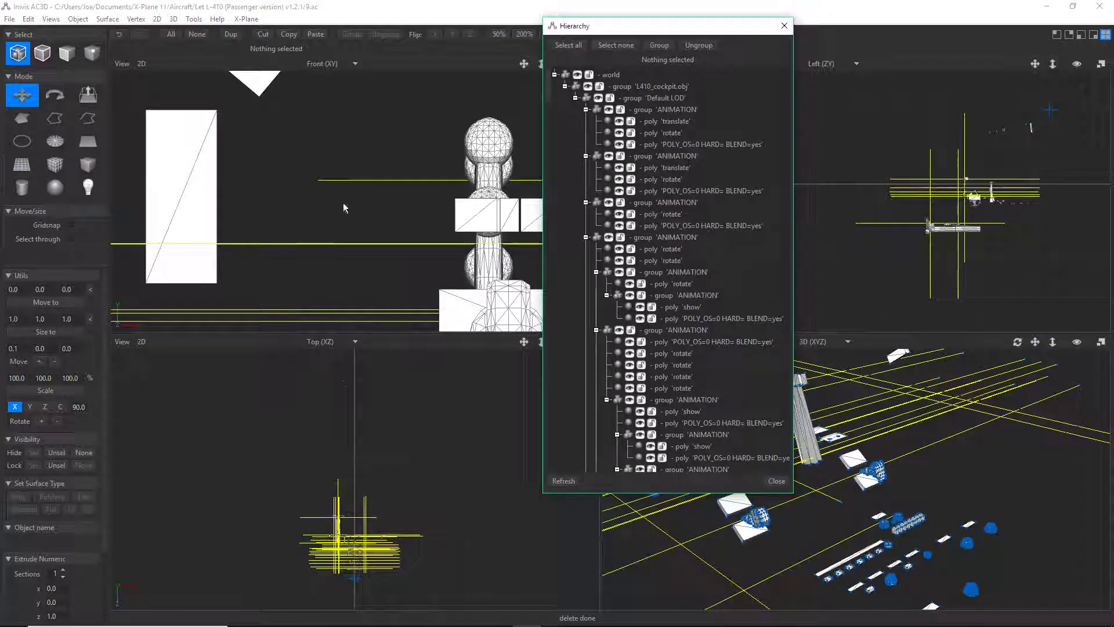
scroll(272, 245, up, 2)
scroll(273, 243, down, 3)
middle_drag(287, 227, 280, 248)
scroll(237, 157, down, 2)
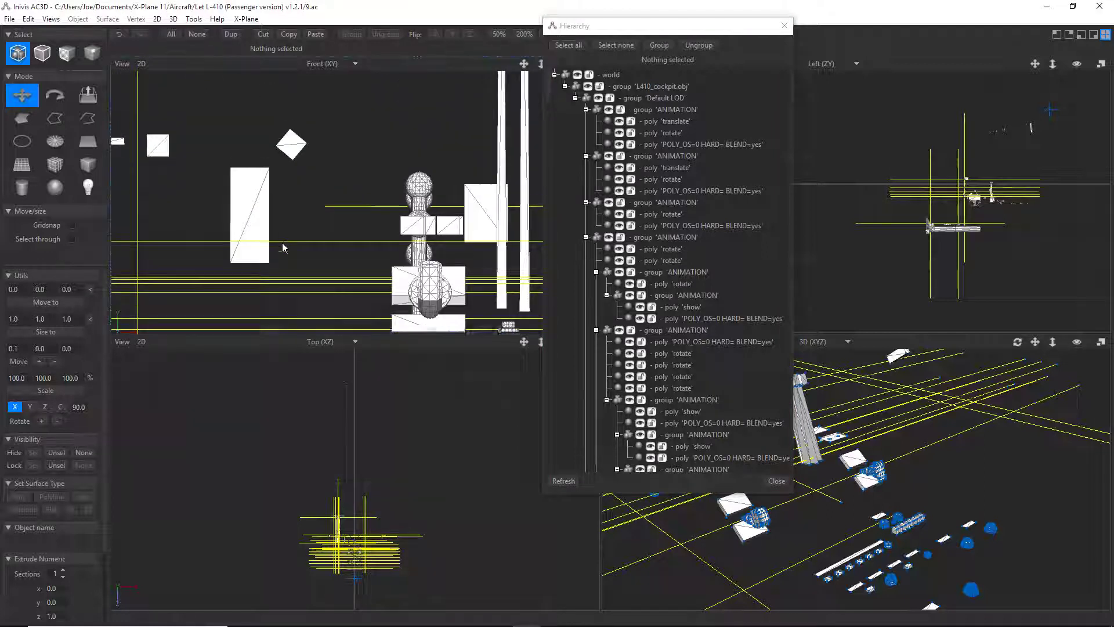
click(248, 232)
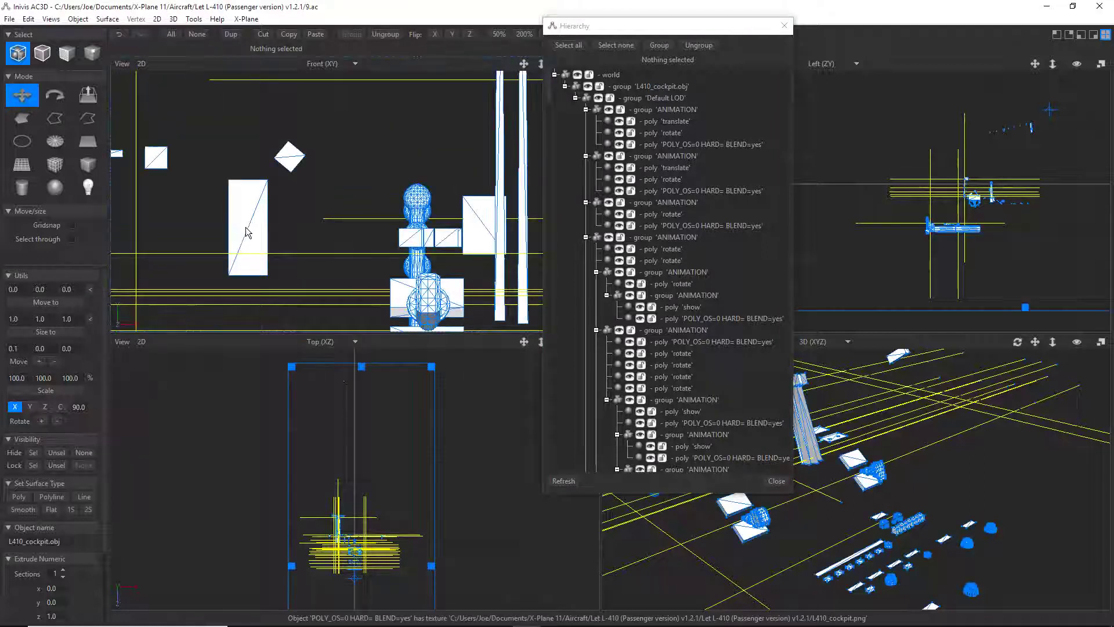
click(29, 19)
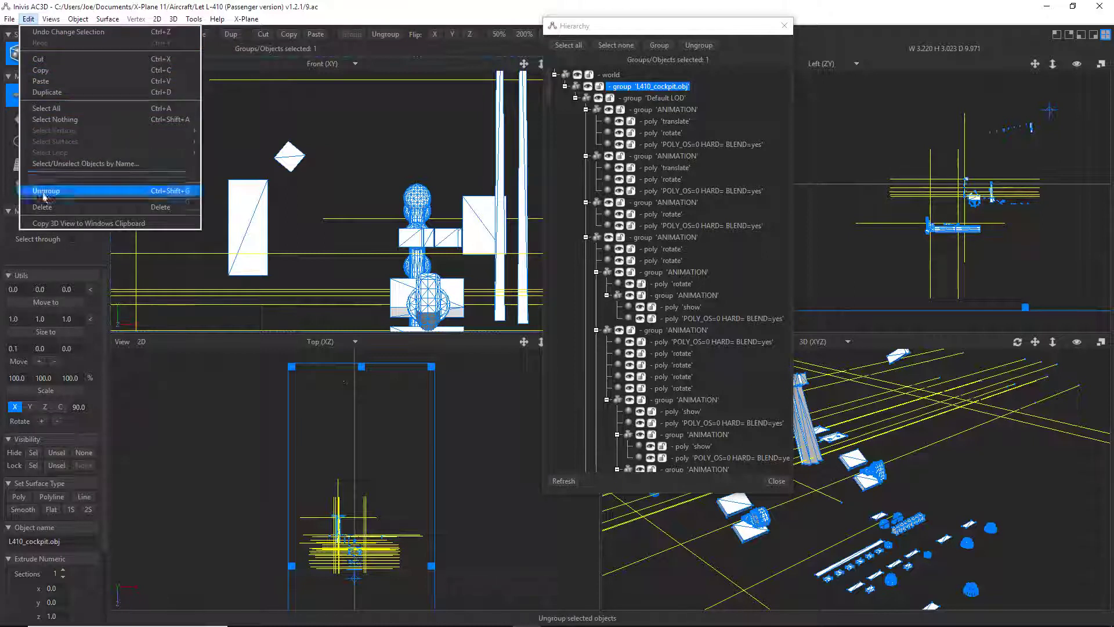
click(52, 119)
In object mode, copy the dataref sim/cockpit2/controls/elevator_trim from the tall rectangular manipulator plane's X-Plane object properties and close them.
click(42, 53)
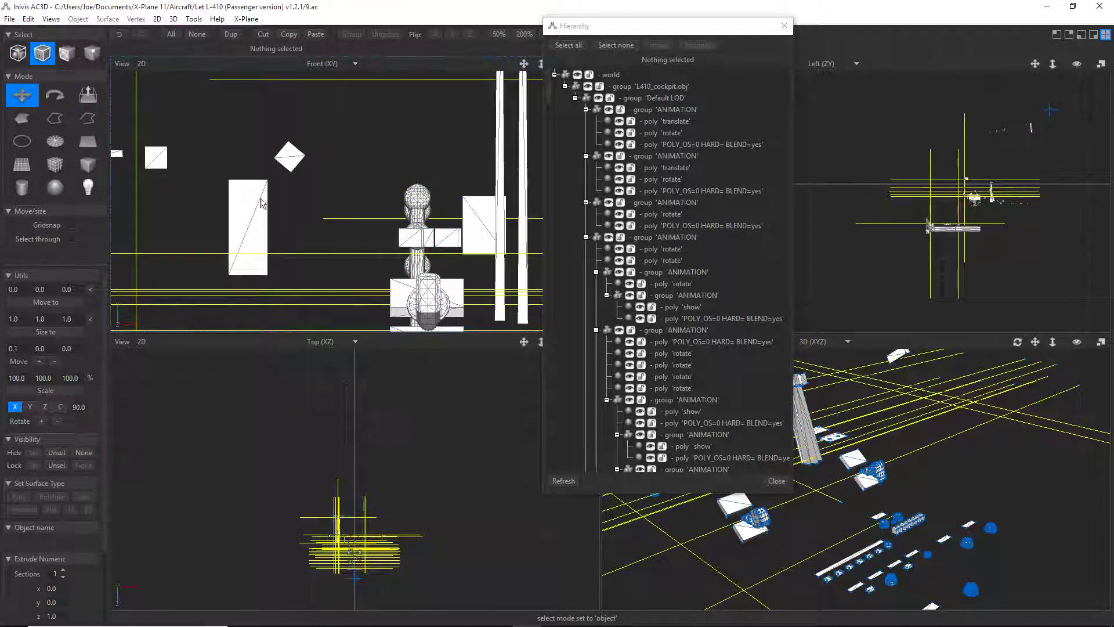
click(253, 204)
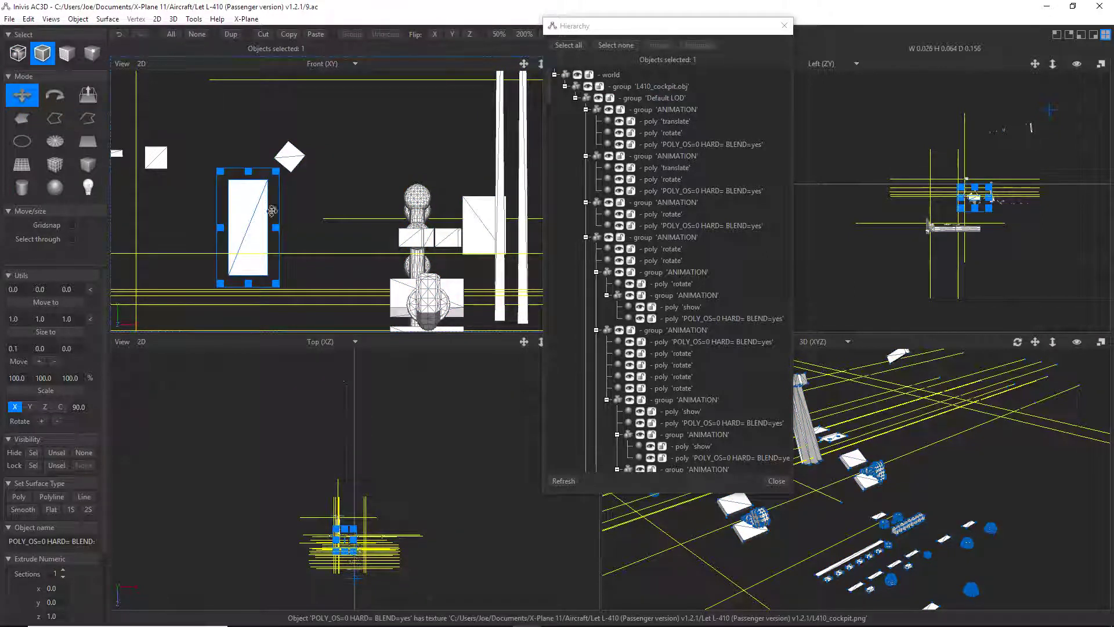
click(243, 19)
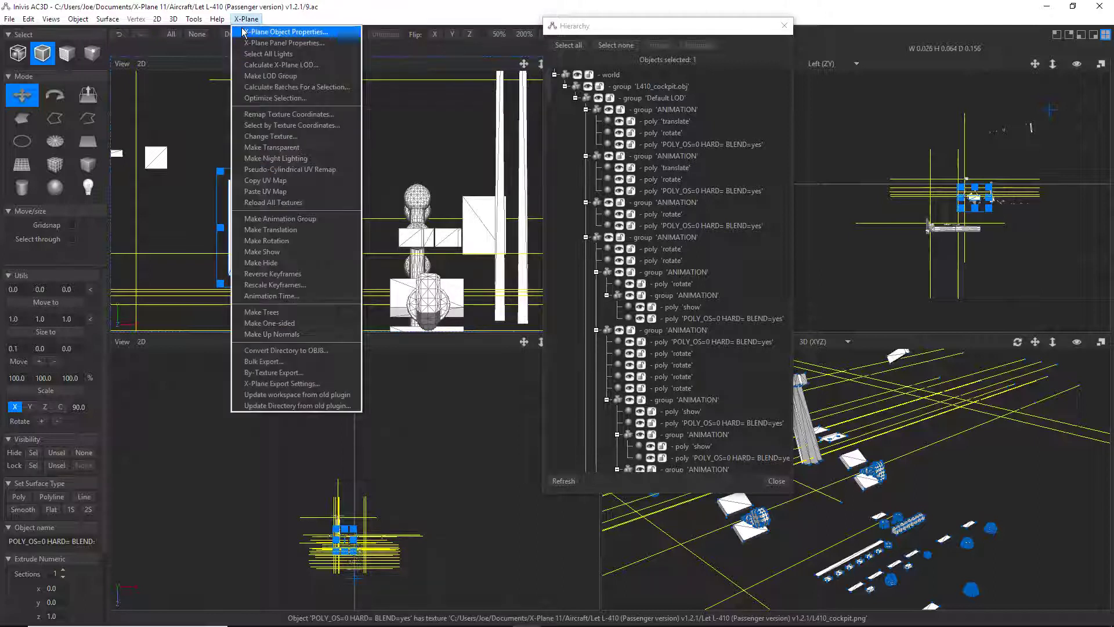
click(272, 33)
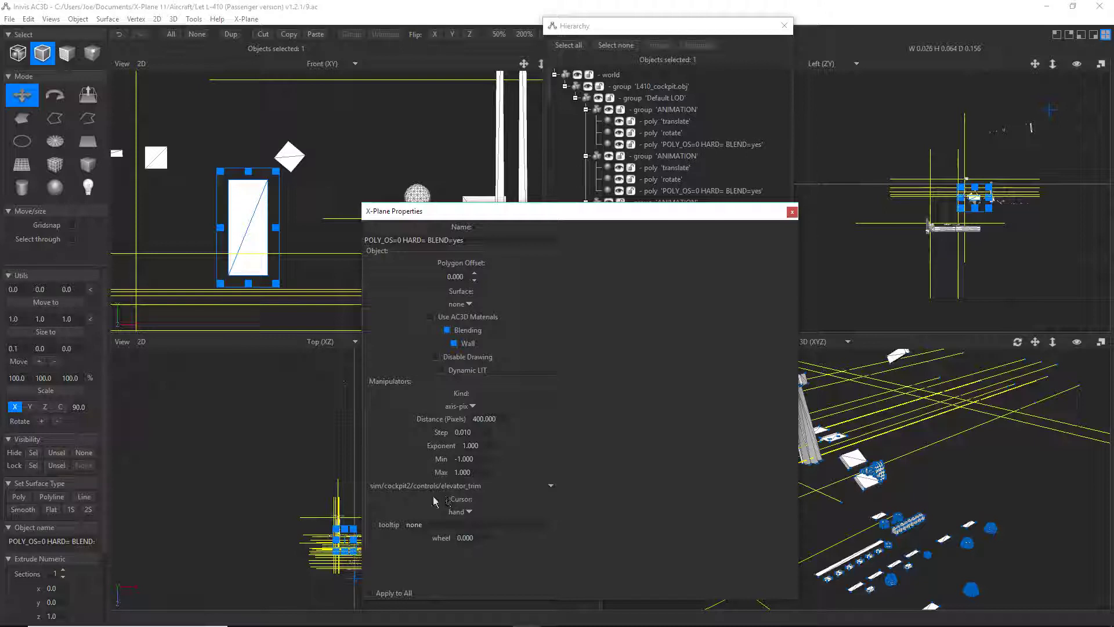
double_click(440, 485)
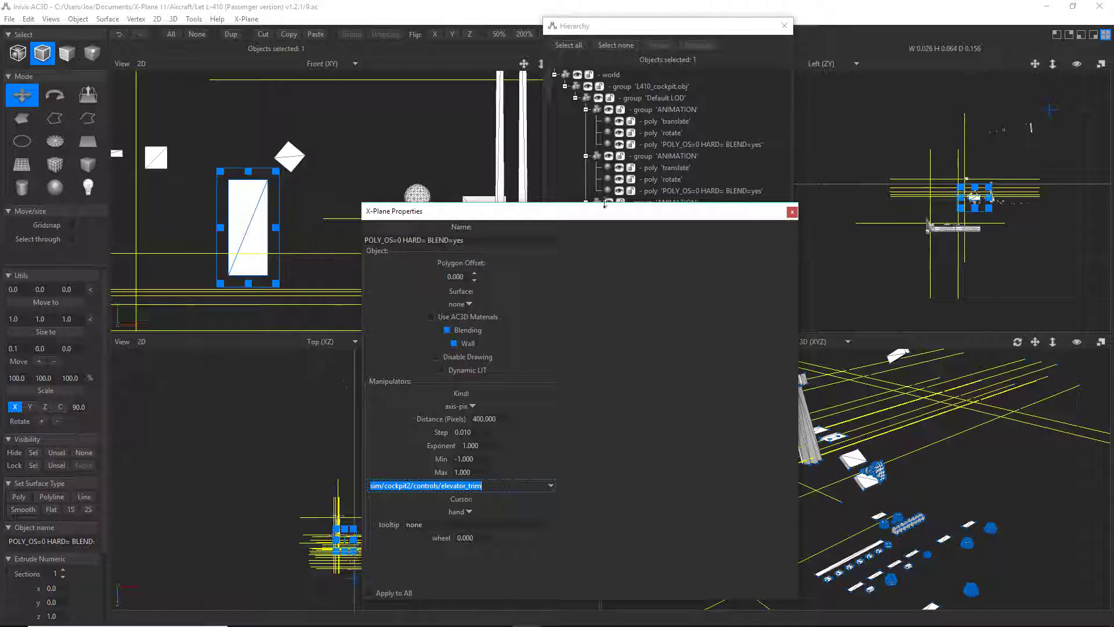
click(792, 213)
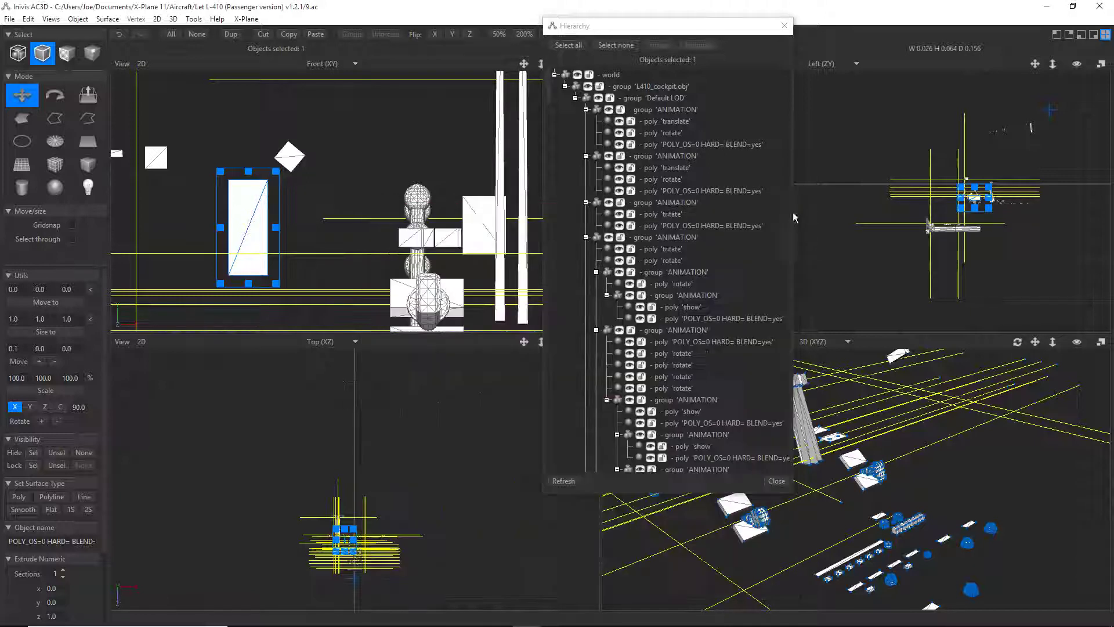
Open the X-Plane object properties of the trim wheel and reposition the dialog so the hierarchy stays readable.
click(418, 202)
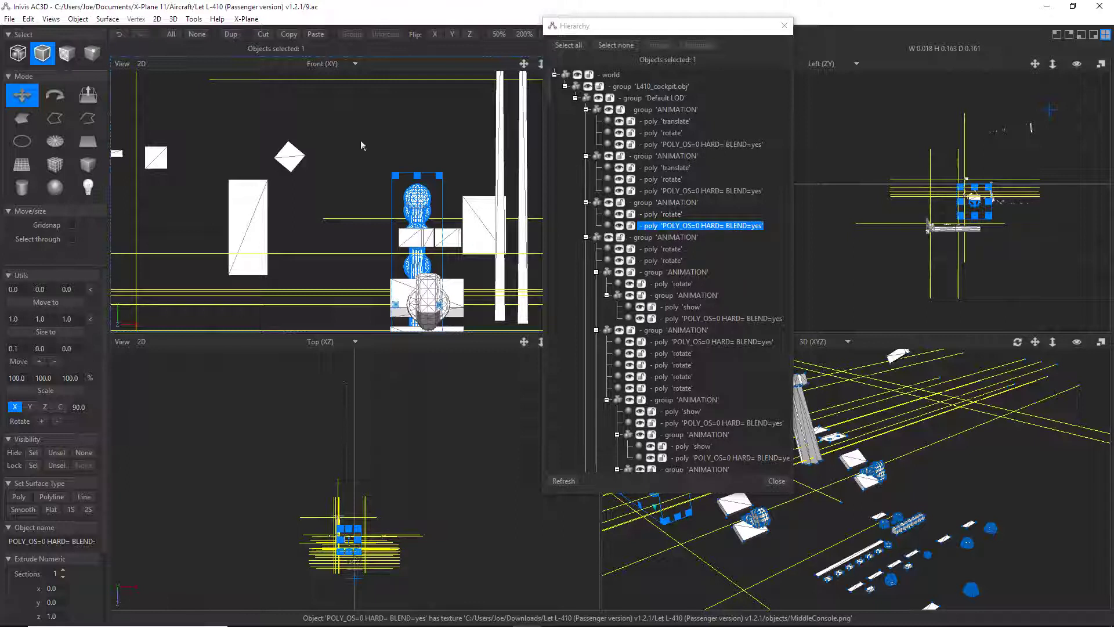
click(246, 18)
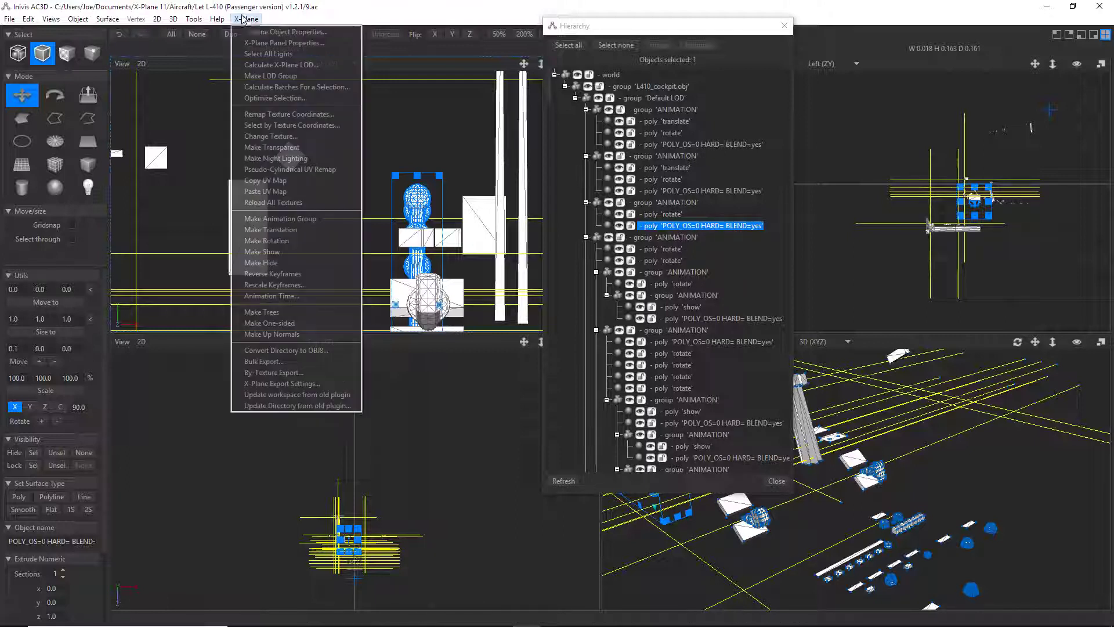
click(251, 33)
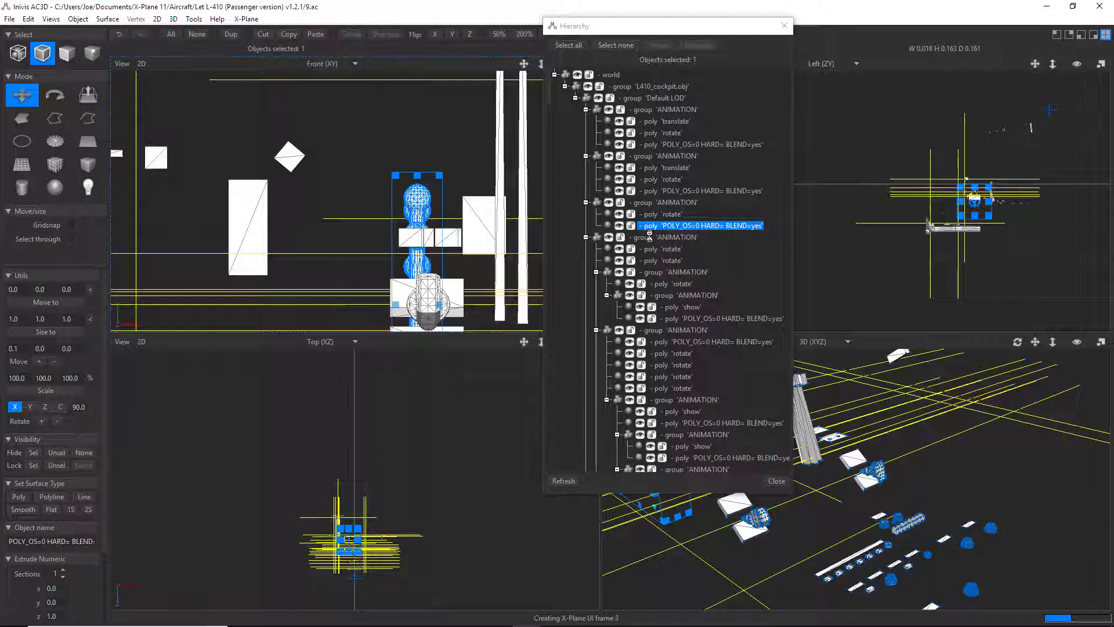
drag(504, 221, 518, 165)
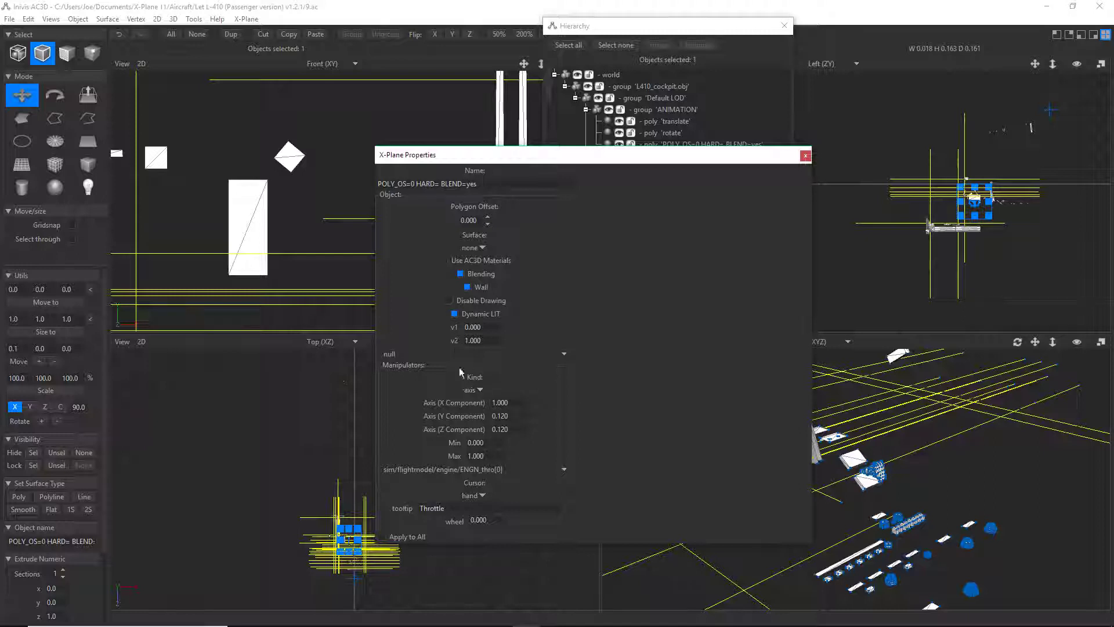
drag(524, 152, 717, 111)
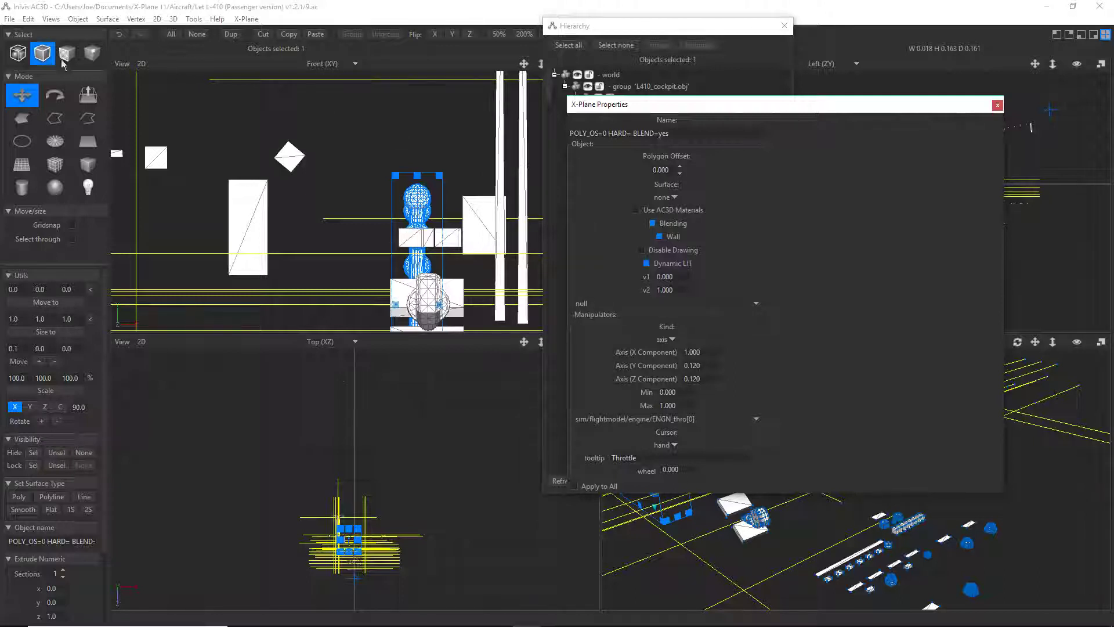
click(27, 19)
click(64, 113)
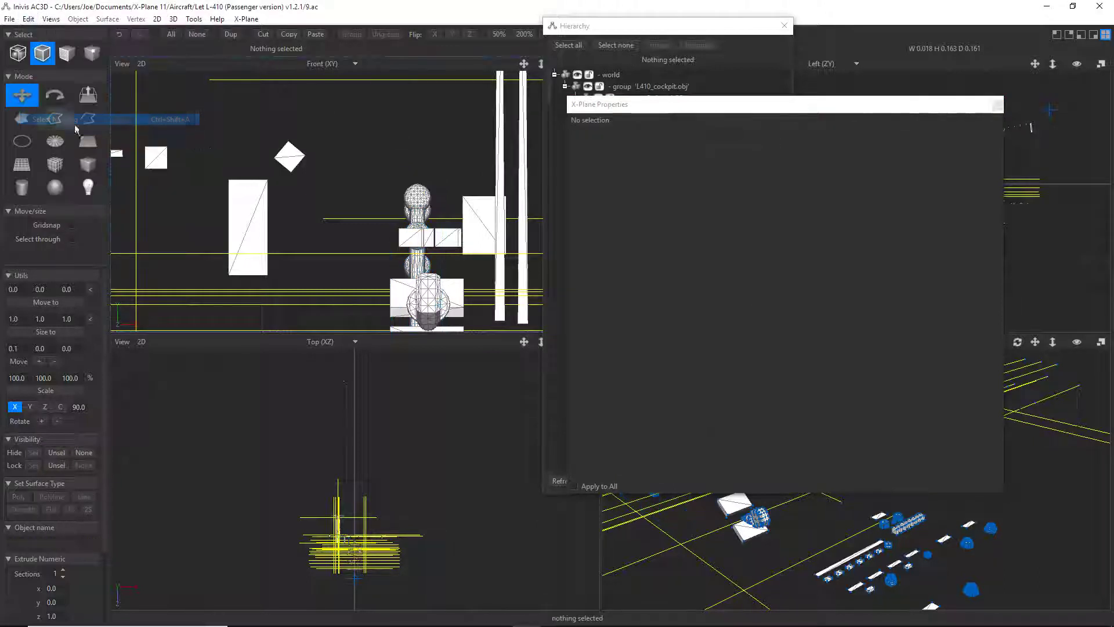
click(419, 199)
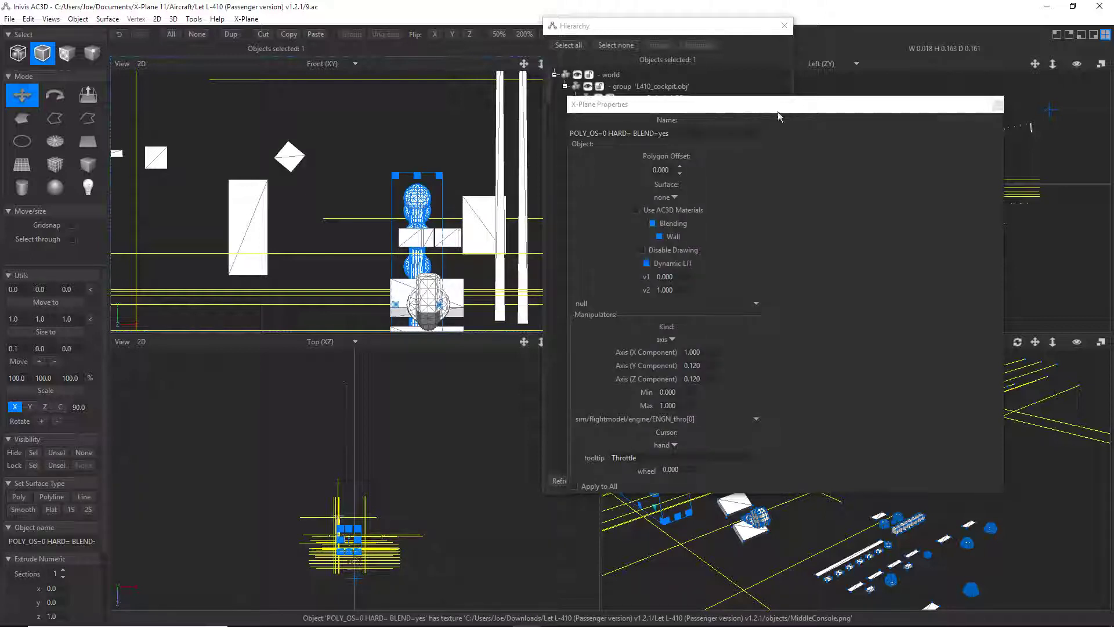
drag(771, 107, 373, 203)
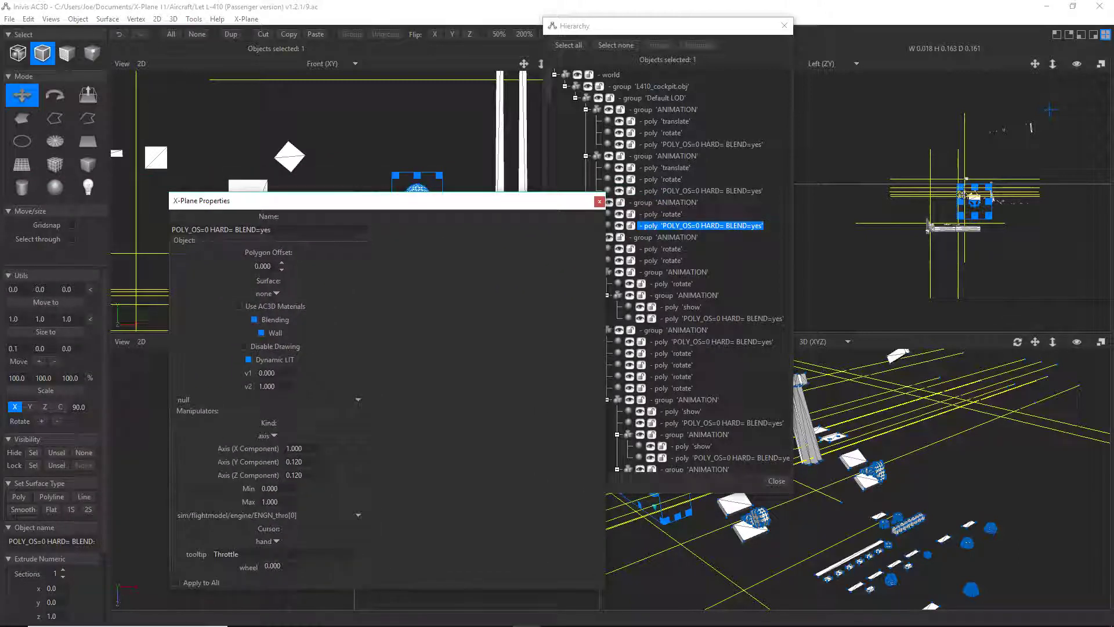
Set the trim wheel manipulator's axis X and Z components to 0.
scroll(872, 218, up, 5)
scroll(873, 218, up, 4)
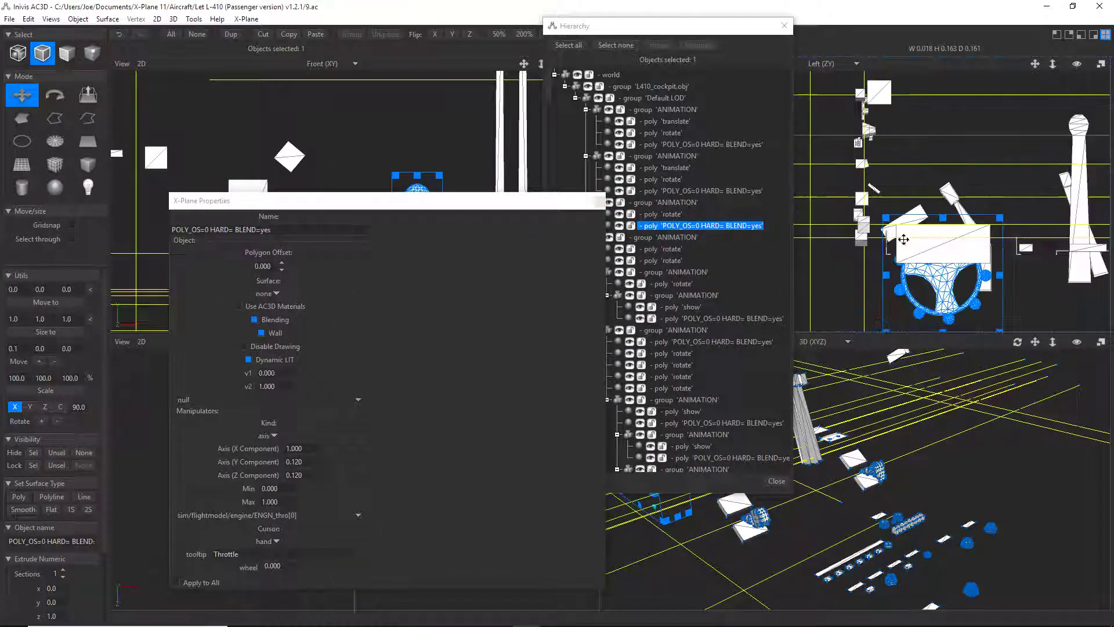
middle_drag(864, 236, 952, 220)
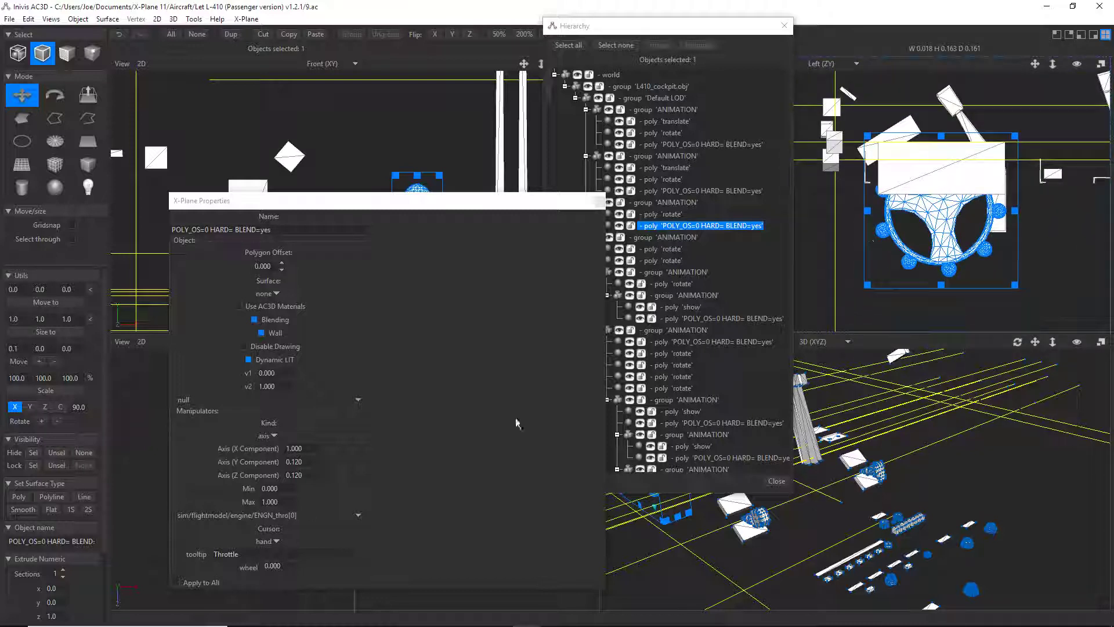
double_click(286, 448)
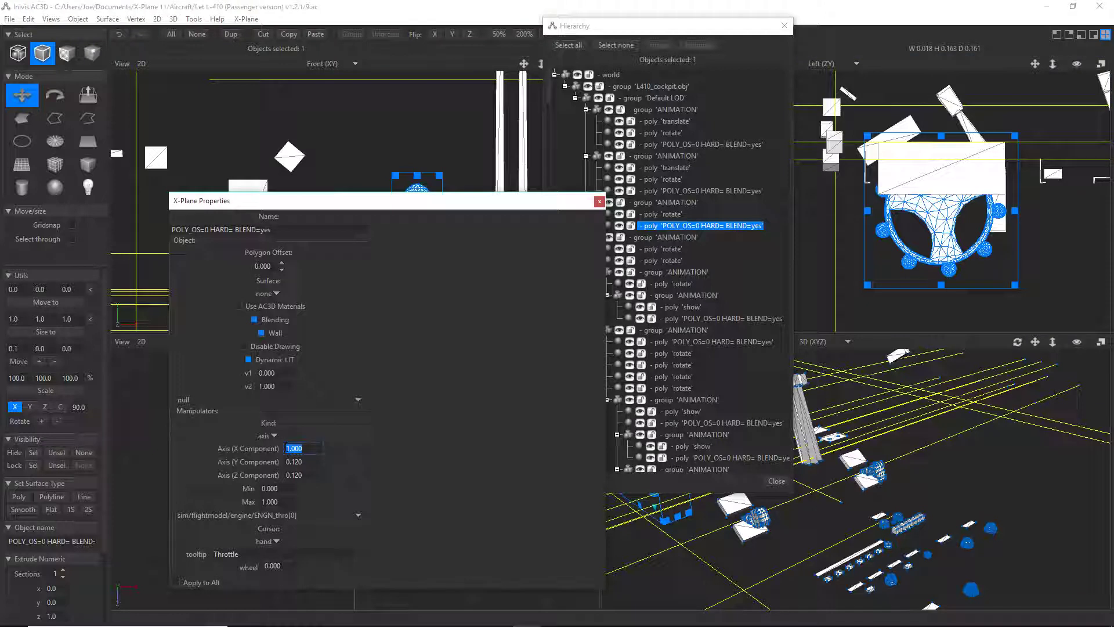
text(0)
key(Tab)
key(Tab)
text(0)
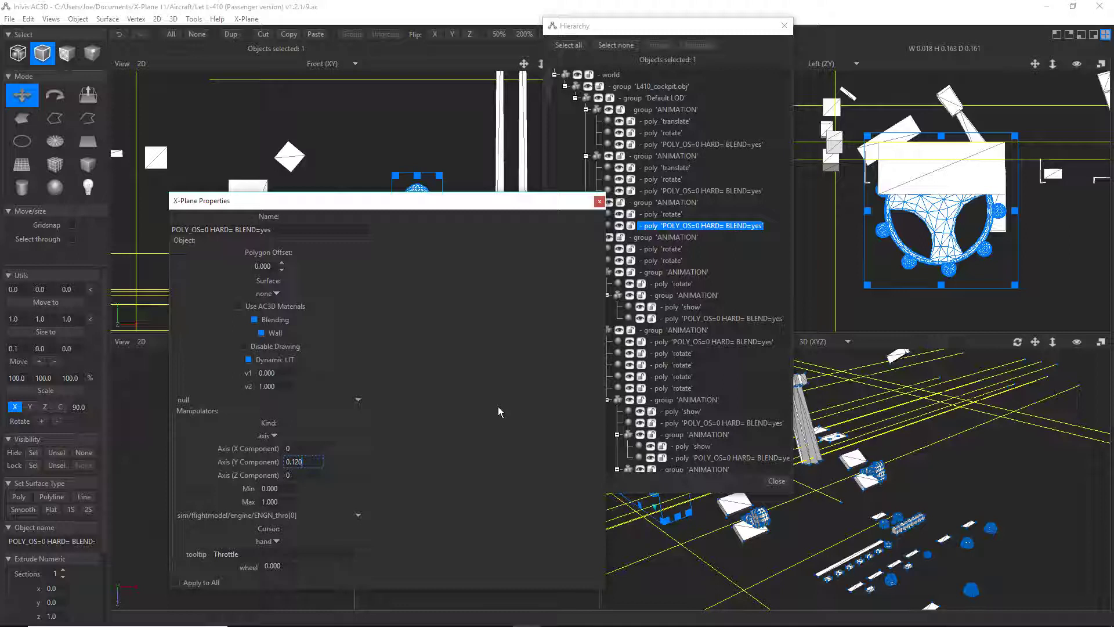
Set the trim wheel manipulator's dataref to sim/cockpit2/controls/elevator_trim and its tooltip to "Elevator Trim".
drag(299, 514, 147, 523)
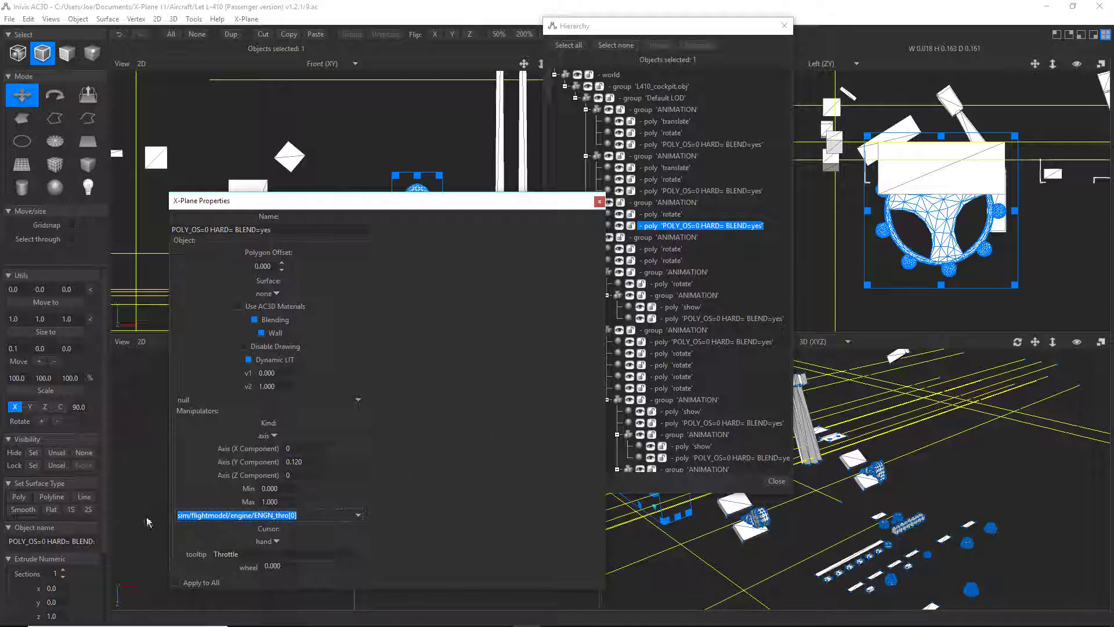
text(sim/cockpit2/controls/elevator_trim)
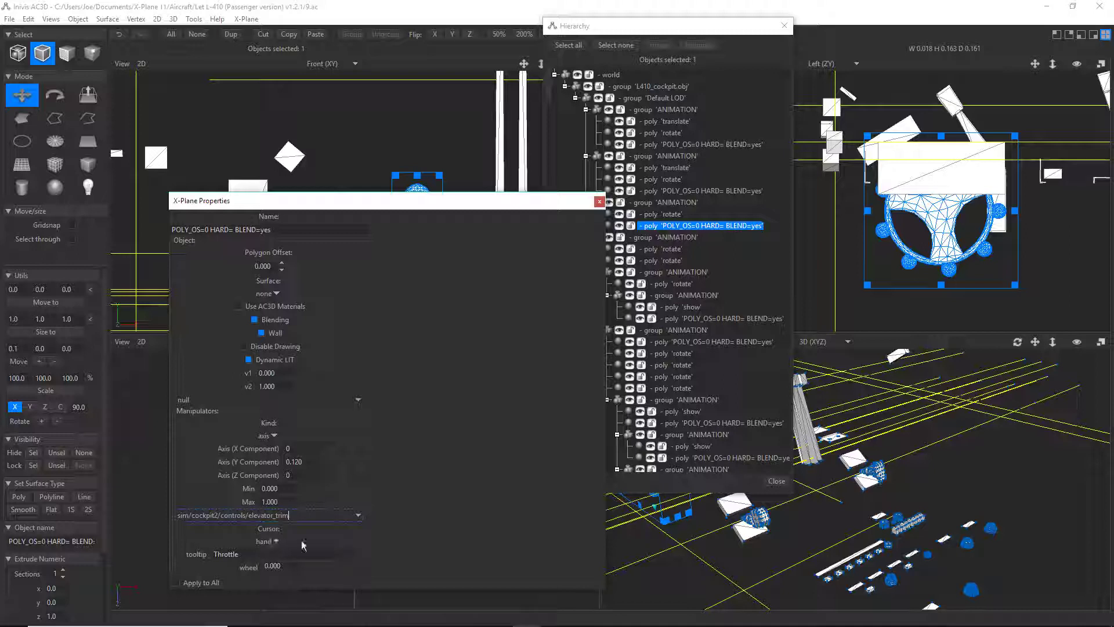
drag(240, 555, 209, 558)
text(Elevator Trim)
Set the trim wheel manipulator's wheel value to .05, give its minimum a negative sign, and close the properties.
click(291, 567)
drag(282, 566, 270, 566)
text(1)
double_click(297, 565)
drag(300, 566, 269, 565)
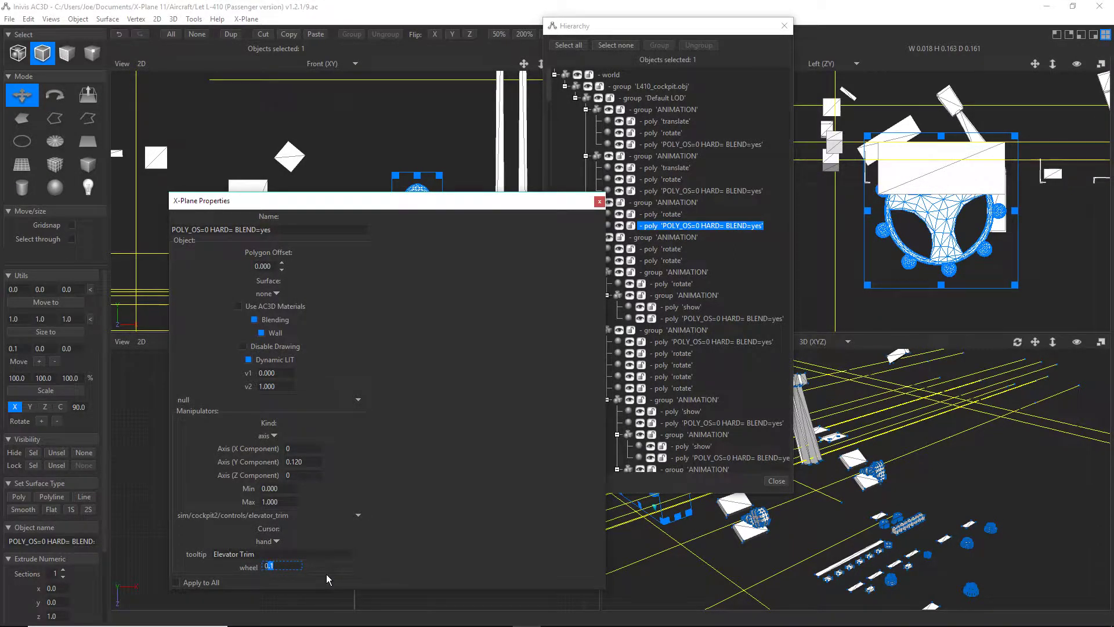
key(BackSpace)
text(.05)
click(282, 489)
text(-)
click(600, 203)
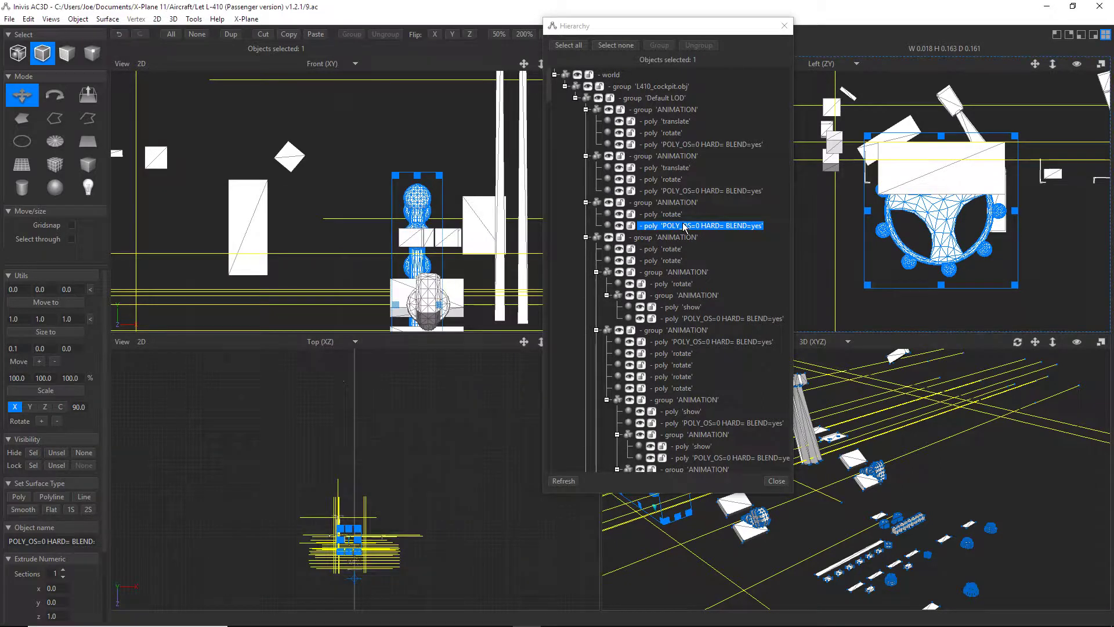
In the X-Plane object properties of the first ANIMATION group's POLY_OS object, set the manipulator's axis X and Z components to 0.
click(685, 224)
click(683, 144)
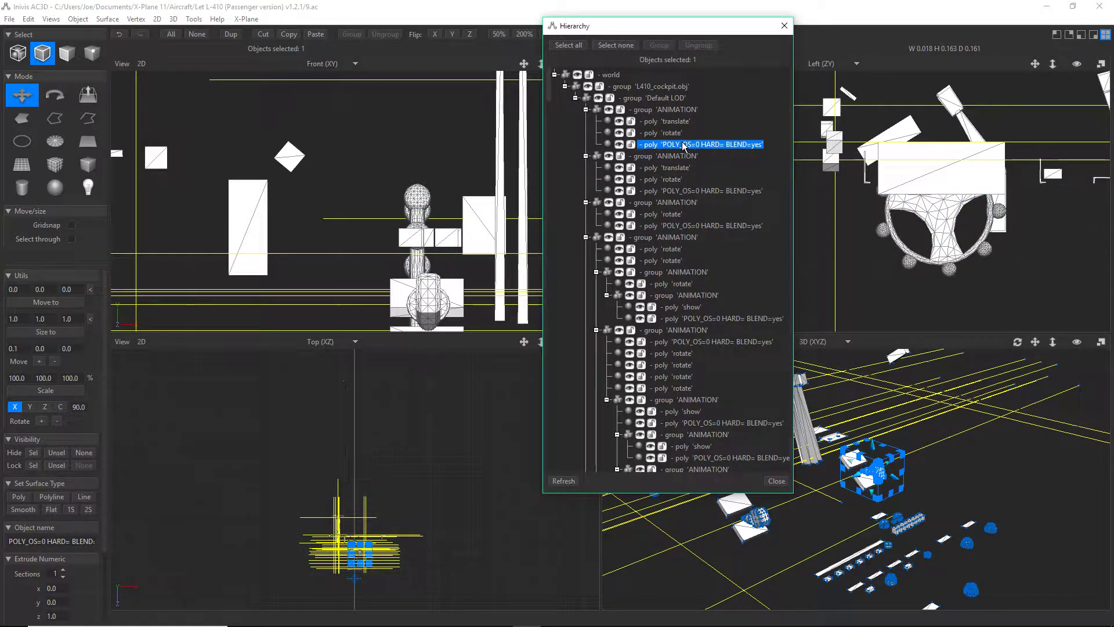
click(246, 19)
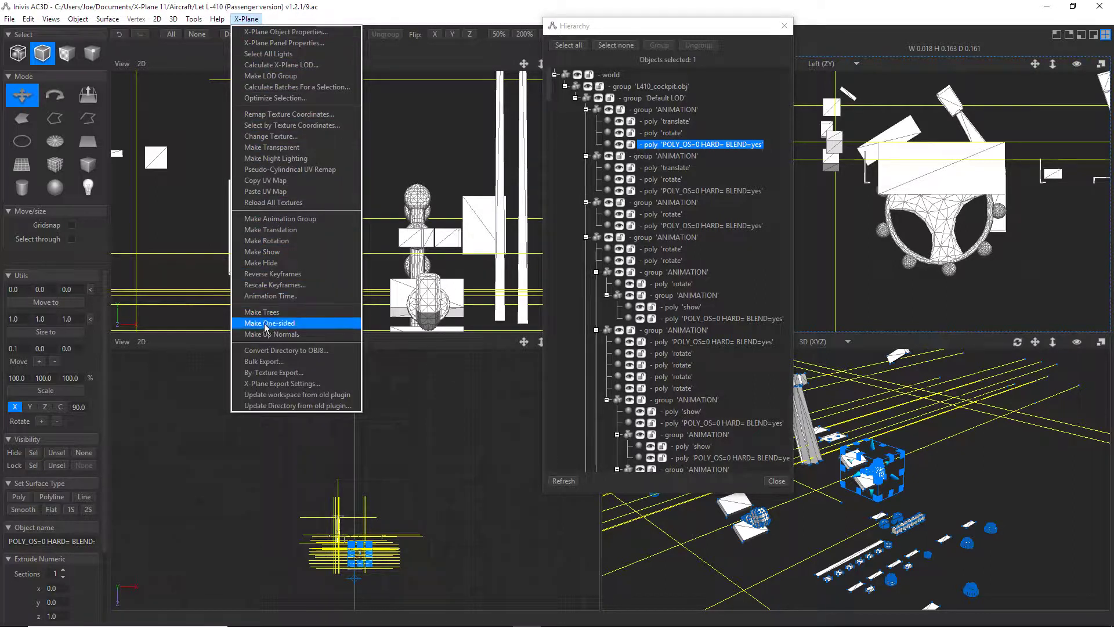
click(277, 32)
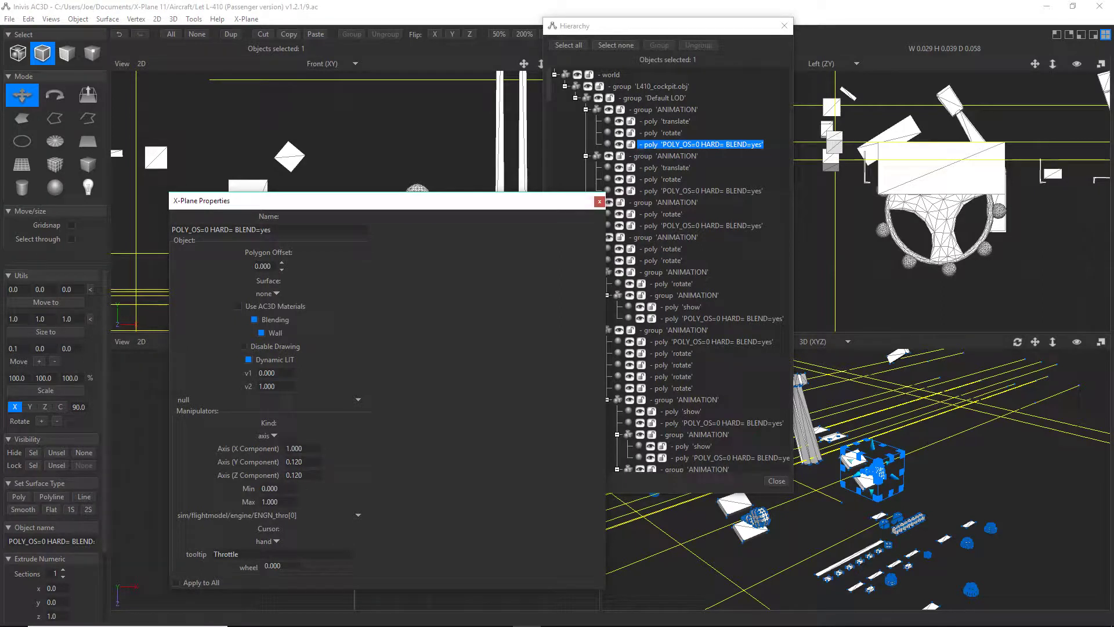
click(306, 448)
text(0)
click(302, 474)
text(0)
Set this manipulator's dataref to sim/cockpit2/controls/flap_handle_ratio and its tooltip to "Flap Handle".
drag(297, 515, 178, 515)
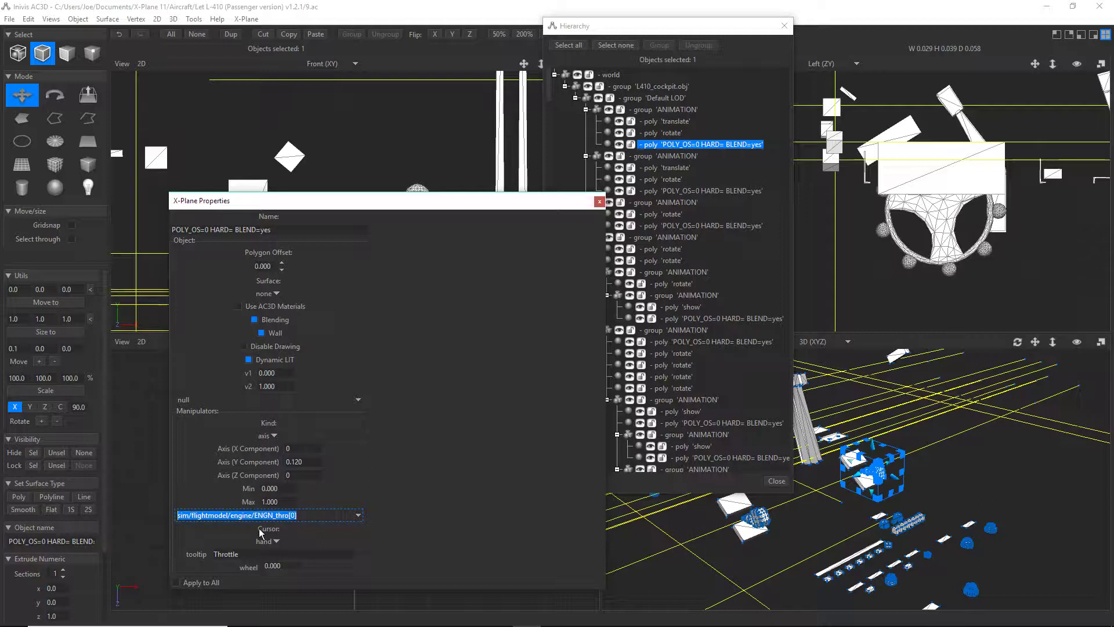
text(sim)
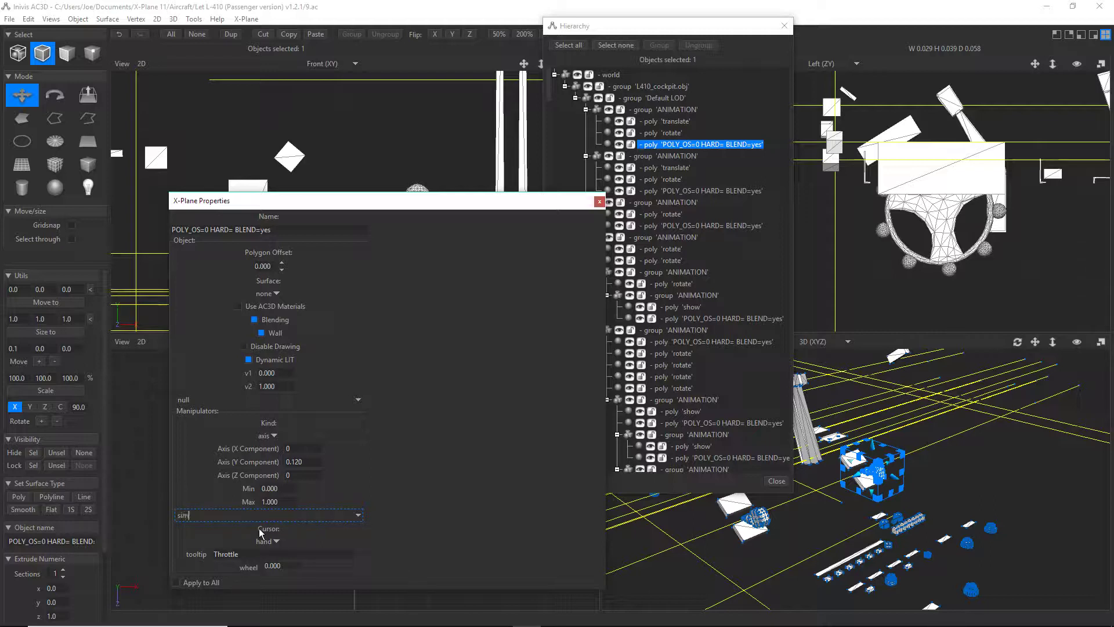
text(/cockpit2/controls/flap_handle_ratio)
key(Tab)
text(Glap)
key(BackSpace)
key(BackSpace)
key(BackSpace)
key(BackSpace)
text(Flap Handle)
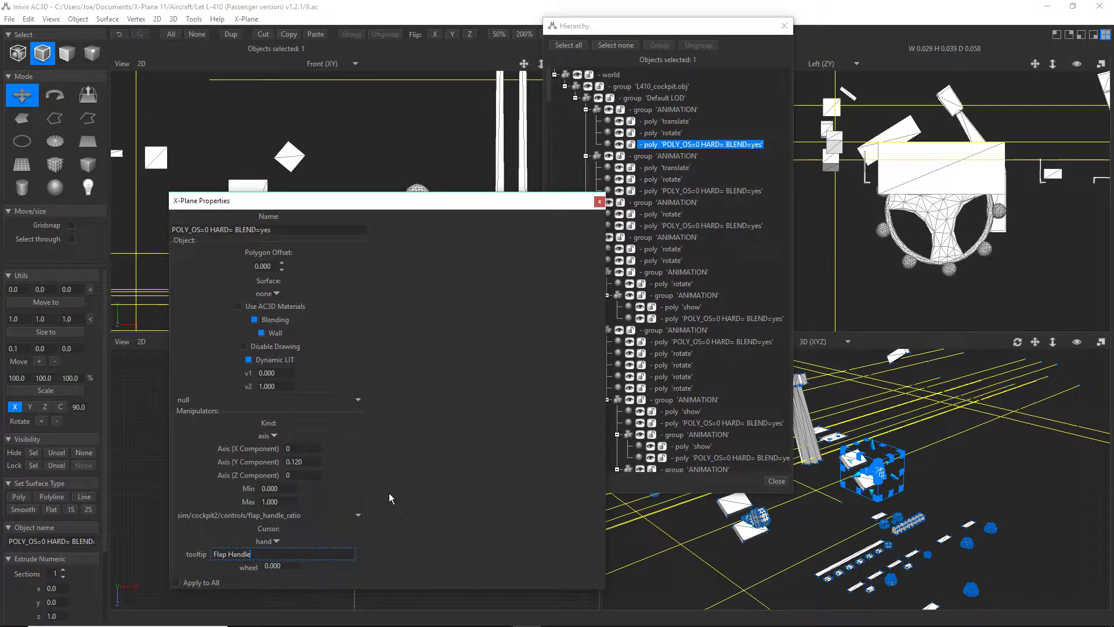
Set the flap handle manipulator's wheel value to .33 and close its properties.
key(Tab)
drag(278, 566, 267, 563)
text(.33)
click(599, 202)
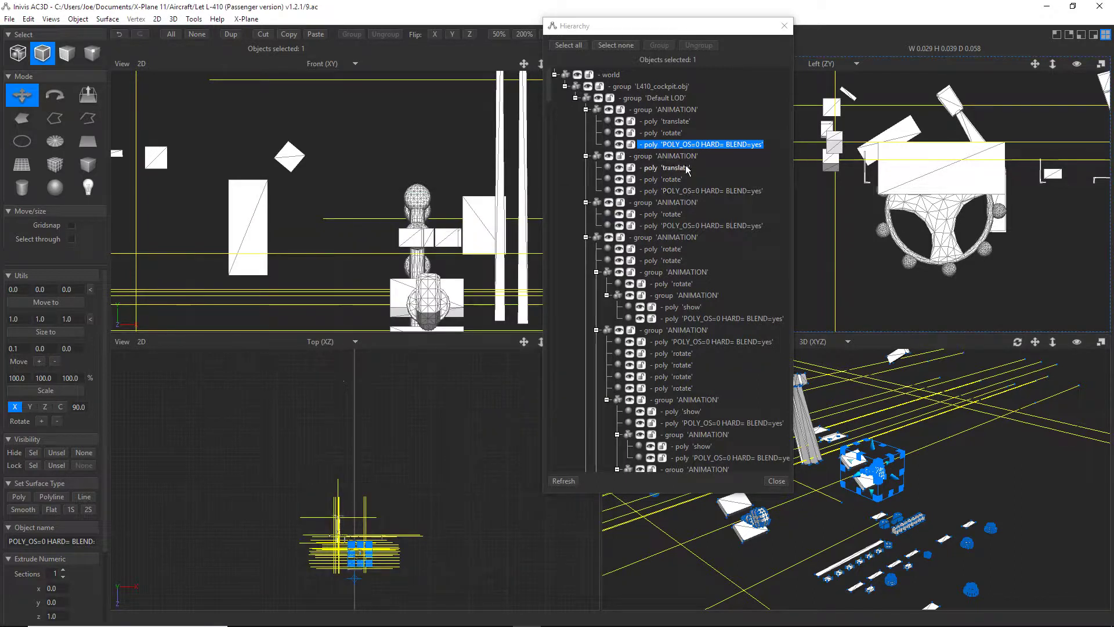
In the X-Plane object properties of the second ANIMATION group's POLY_OS object, set the manipulator's axis X and Z components to 0.
click(698, 191)
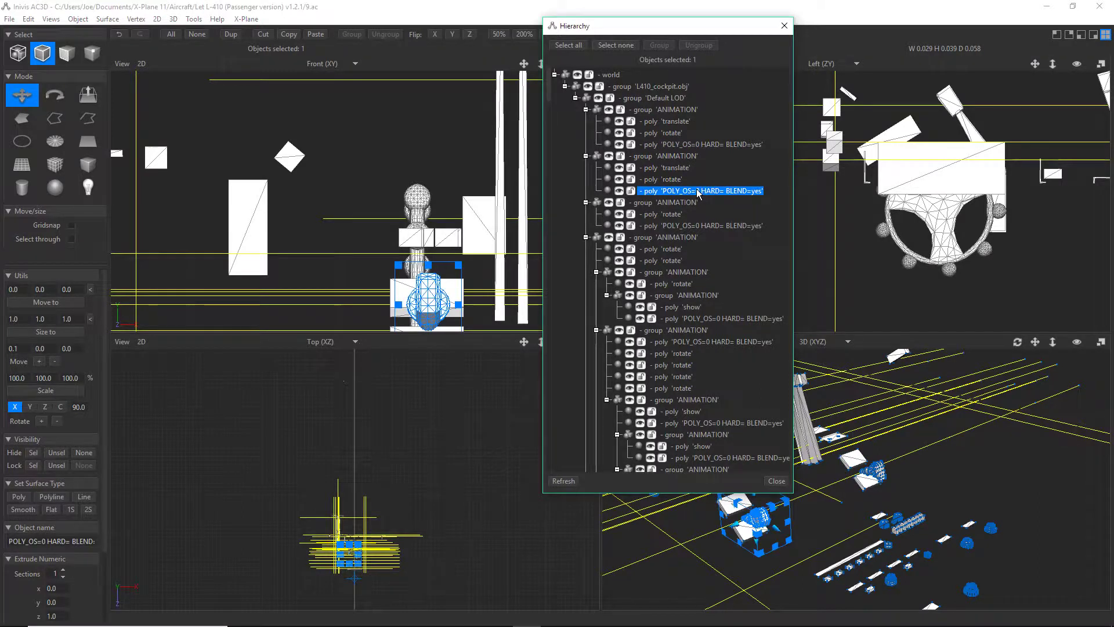
click(246, 18)
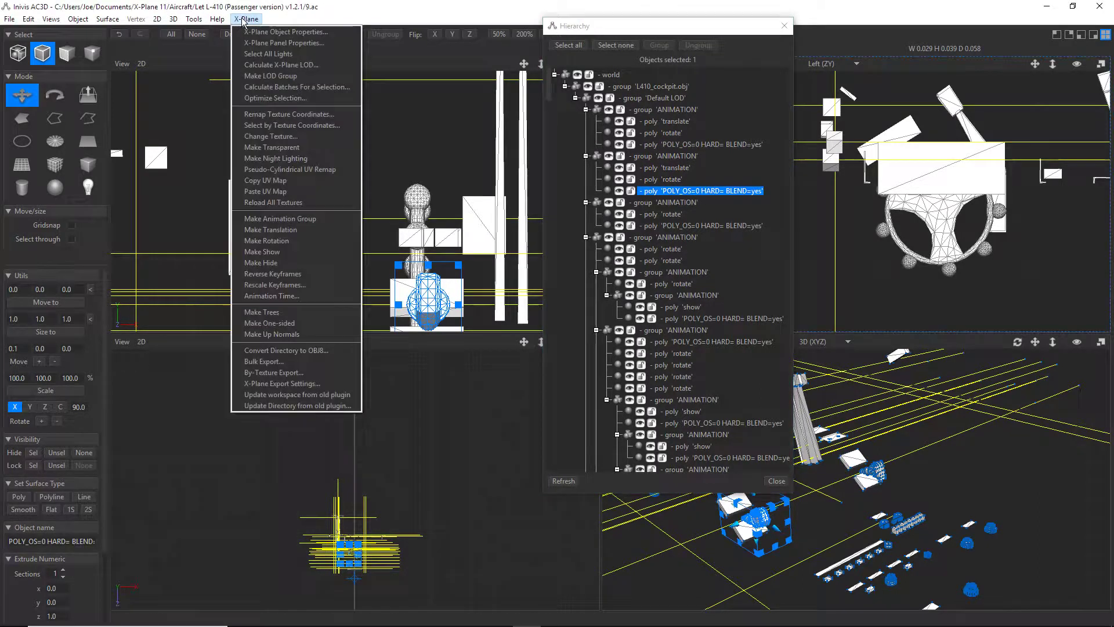
click(251, 33)
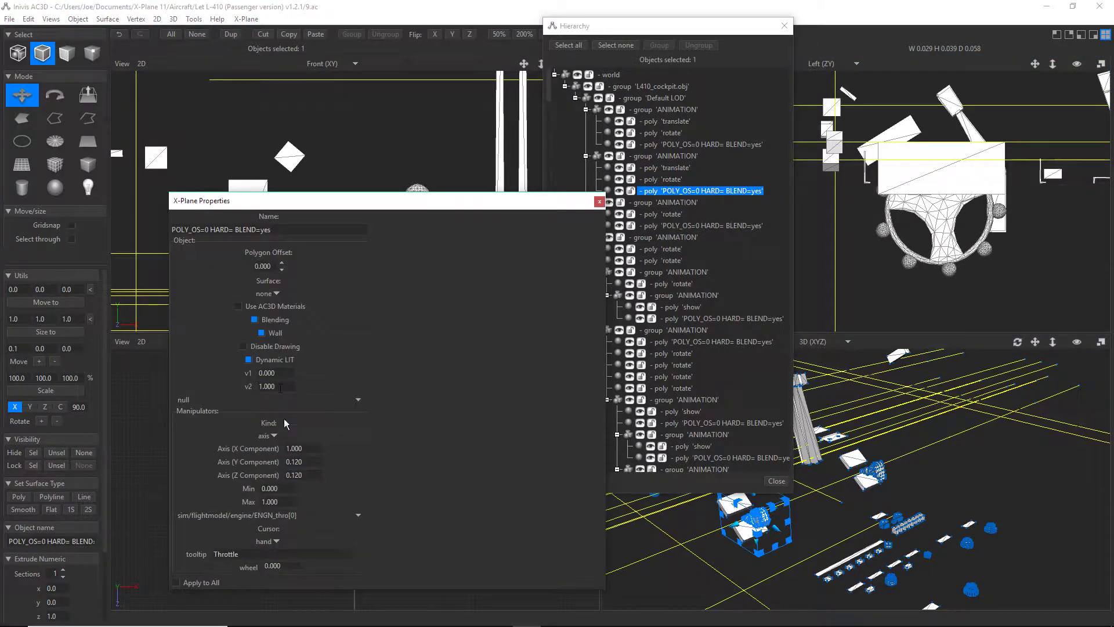
click(298, 449)
text(0)
click(309, 475)
text(0)
Set this manipulator's dataref to sim/cockpit2/controls/gear_handle_ratio and its tooltip to "Gear Handle", then close the properties and deselect the object.
drag(298, 515, 192, 516)
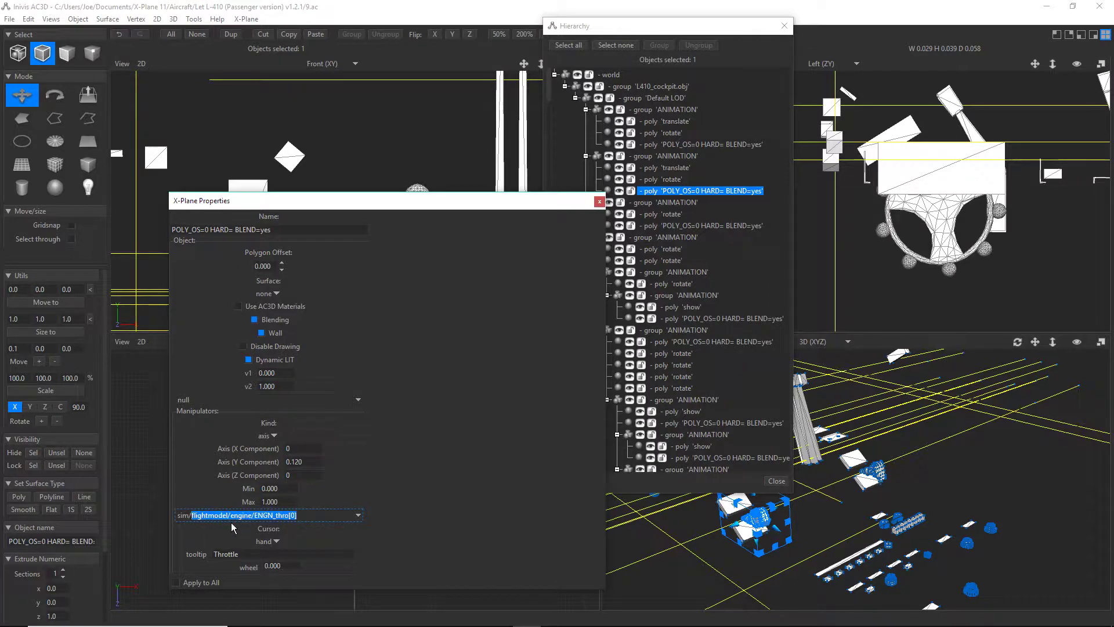
text(cockpit2)
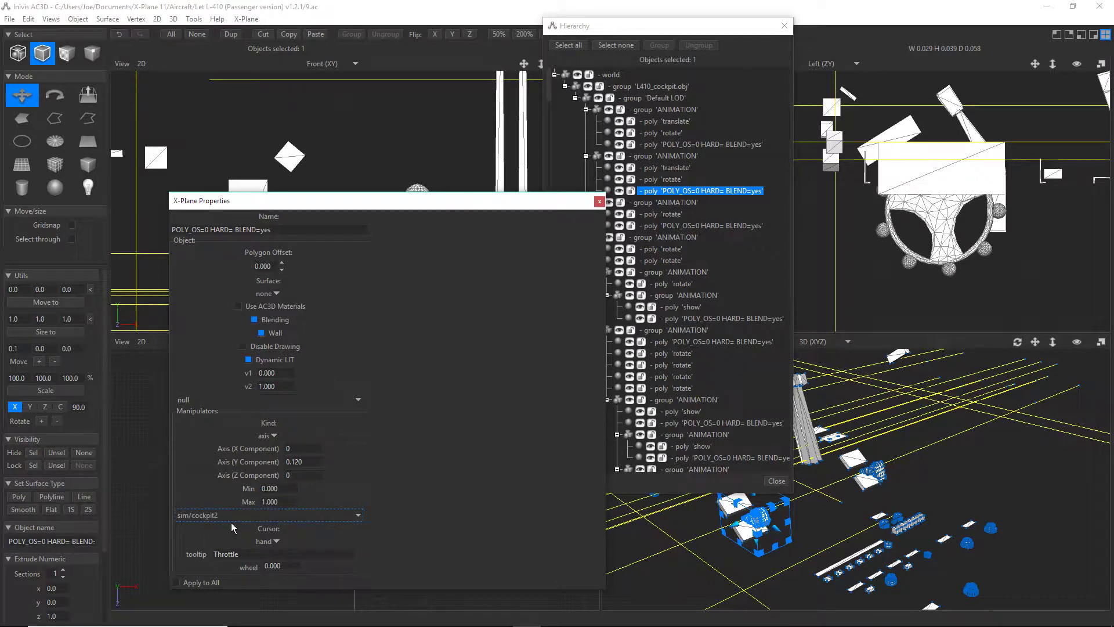
text(/controls/gear_handle_ratio)
key(Tab)
text(Gear Handle)
click(599, 202)
click(680, 192)
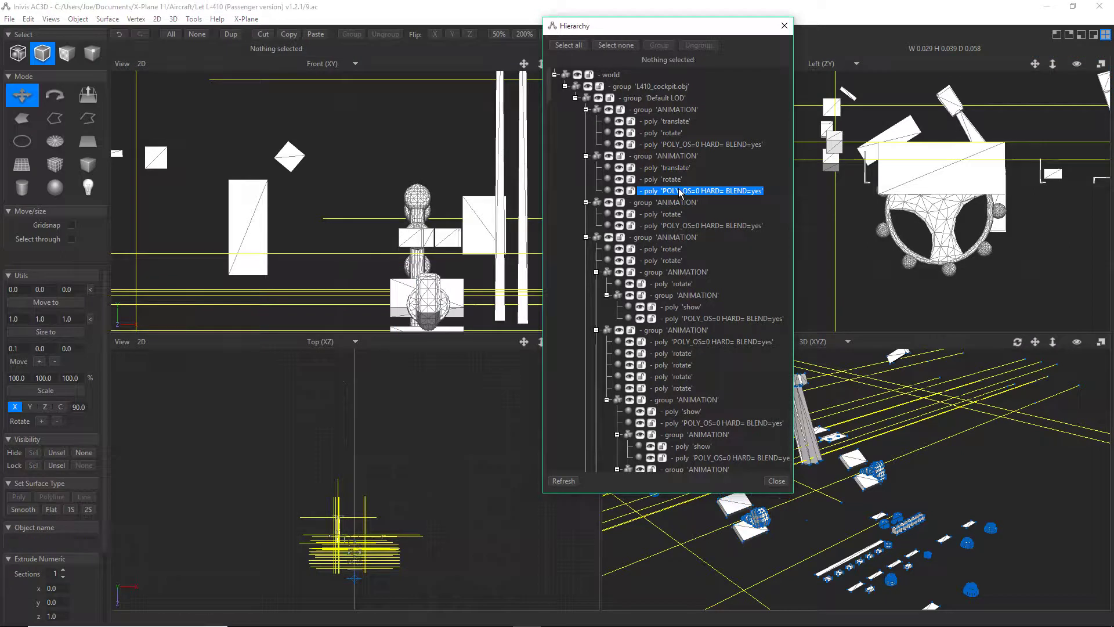
Turn on Disable Drawing for the flap handle manipulator in the first ANIMATION group, close its properties and deselect it.
click(680, 145)
click(247, 19)
click(258, 32)
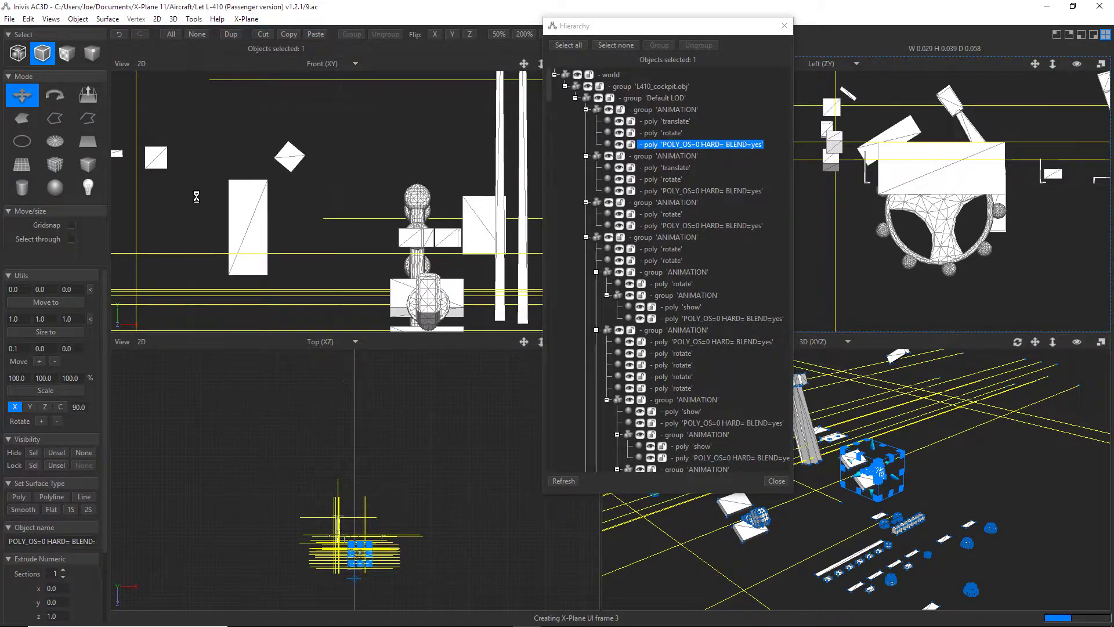
click(268, 349)
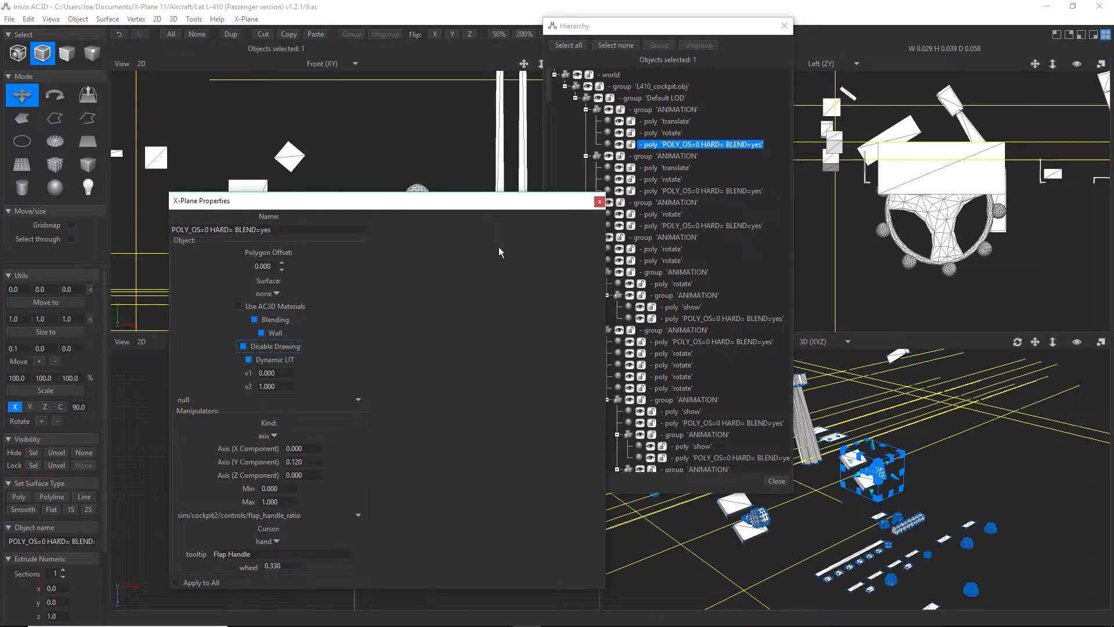
click(600, 203)
click(660, 145)
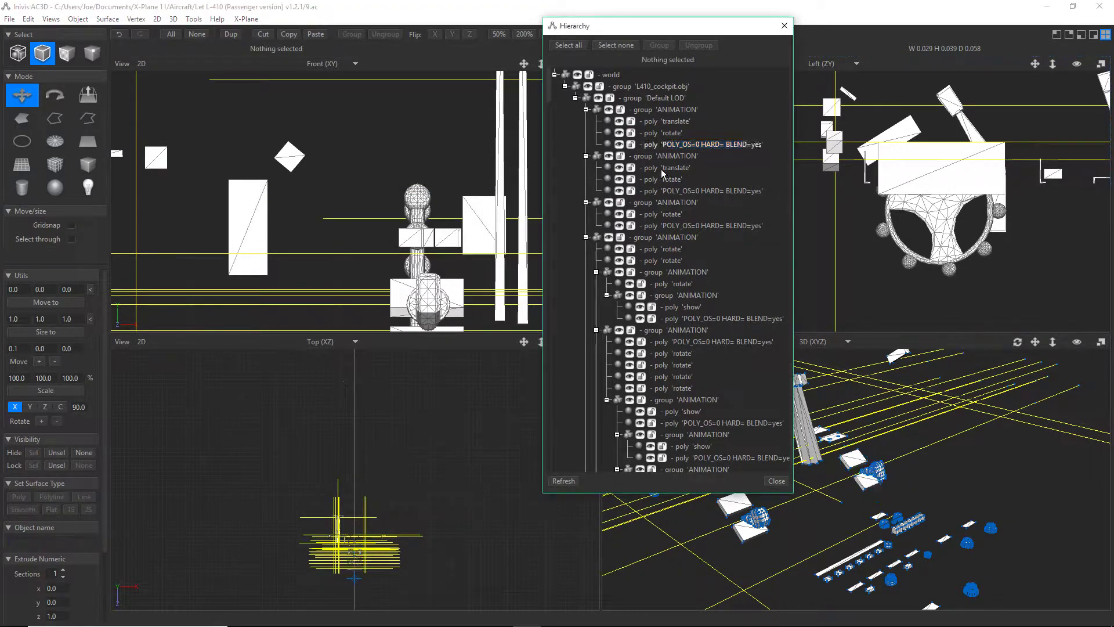
Turn on Disable Drawing for the elevator trim wheel manipulator in the third ANIMATION group and close its properties.
click(676, 225)
click(239, 18)
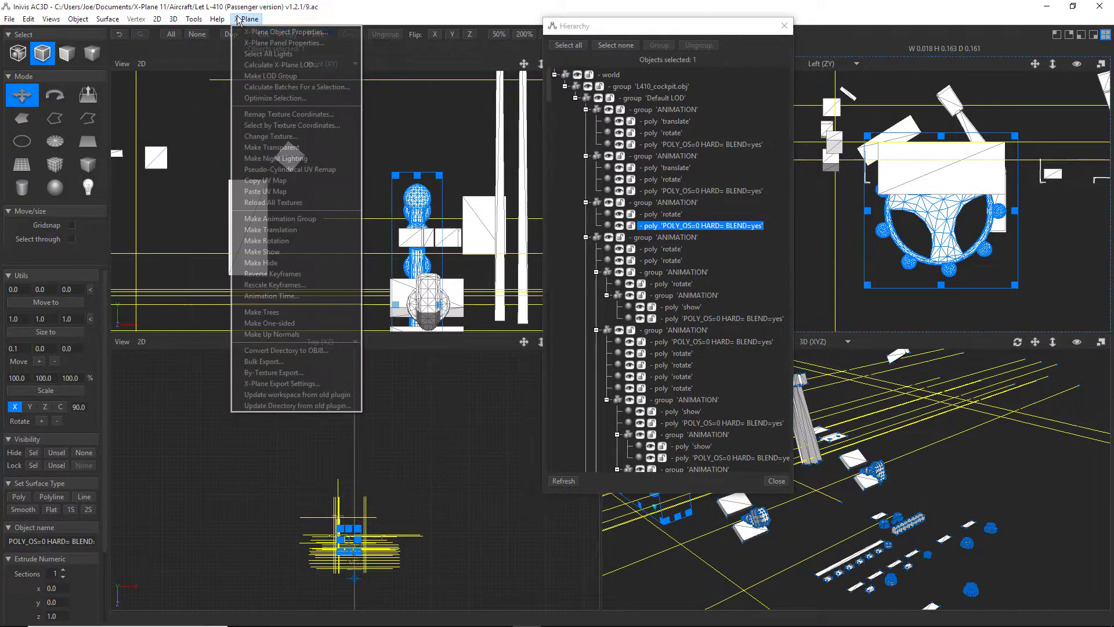
click(279, 150)
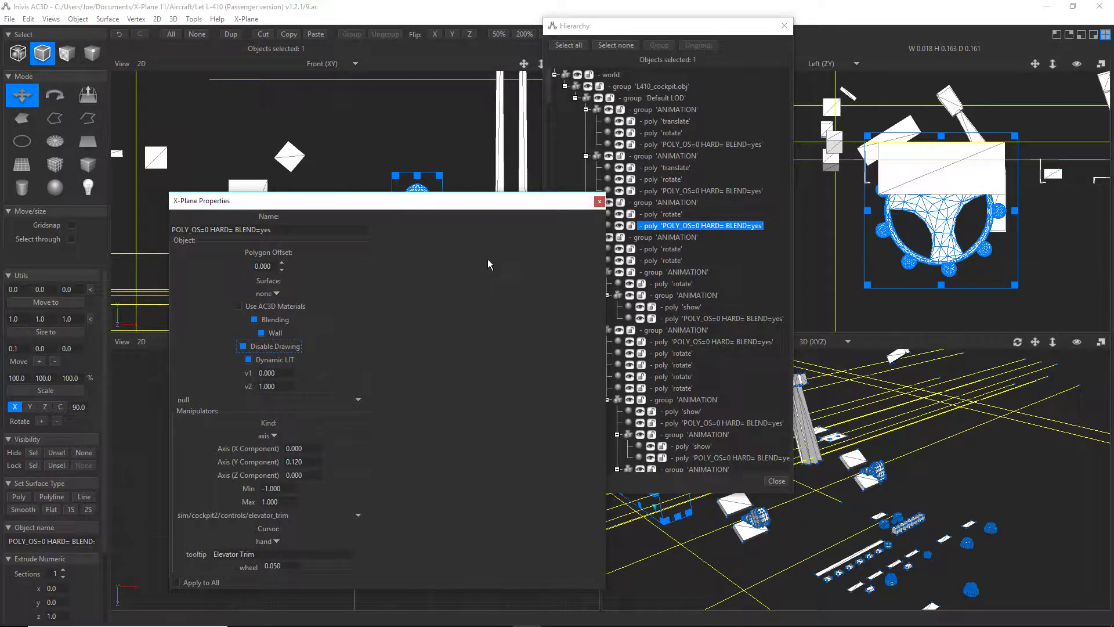
click(599, 201)
Scale the trim wheel manipulator to 101% on all three axes and deselect it.
double_click(17, 378)
text(101)
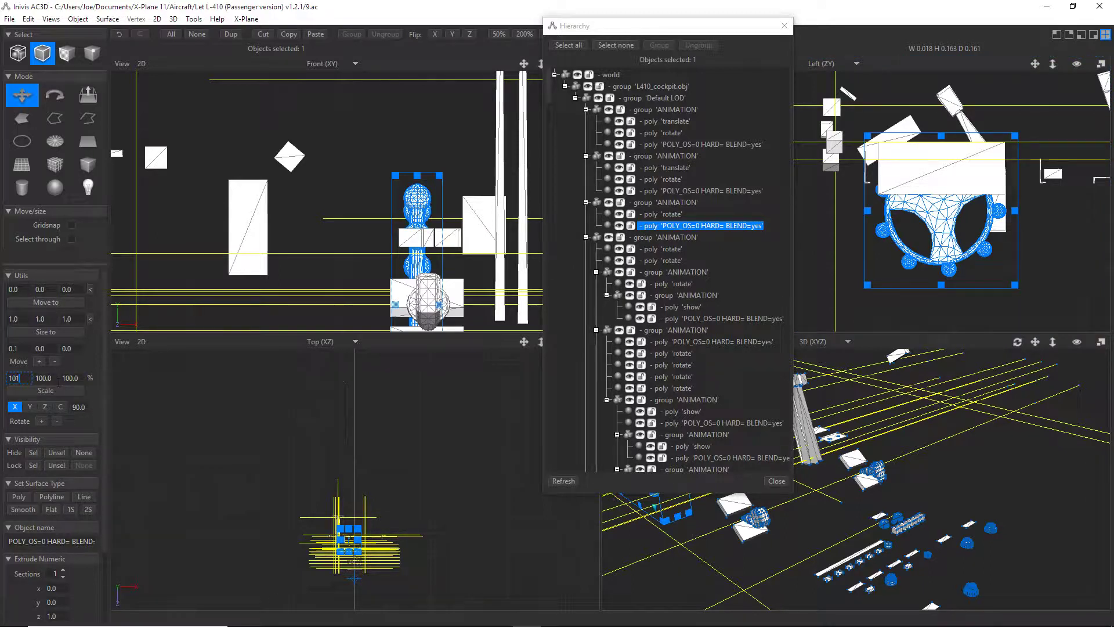
double_click(46, 379)
text(101)
double_click(70, 378)
text(10)
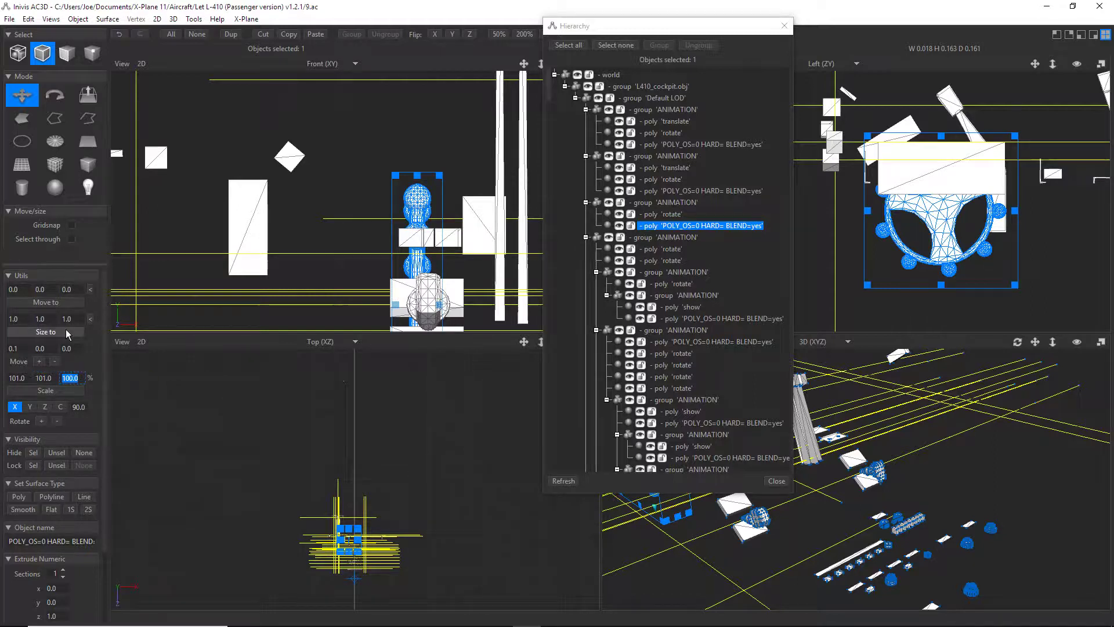
text(1)
click(64, 391)
click(650, 227)
Scale the gear handle and flap handle manipulators by the same 101% and clear the selection.
click(659, 190)
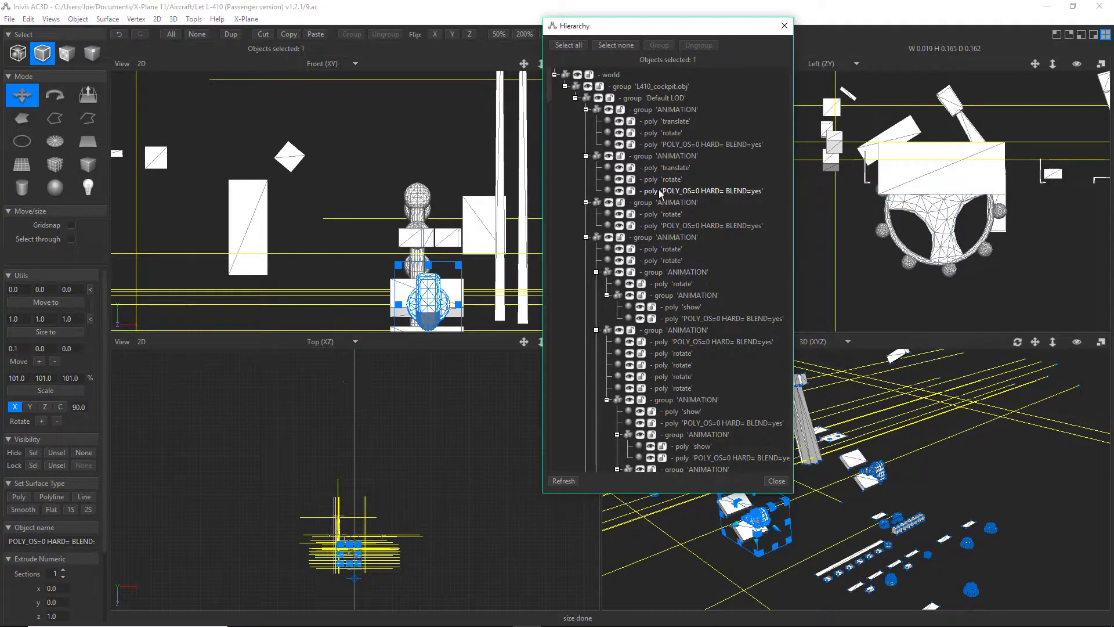
click(49, 393)
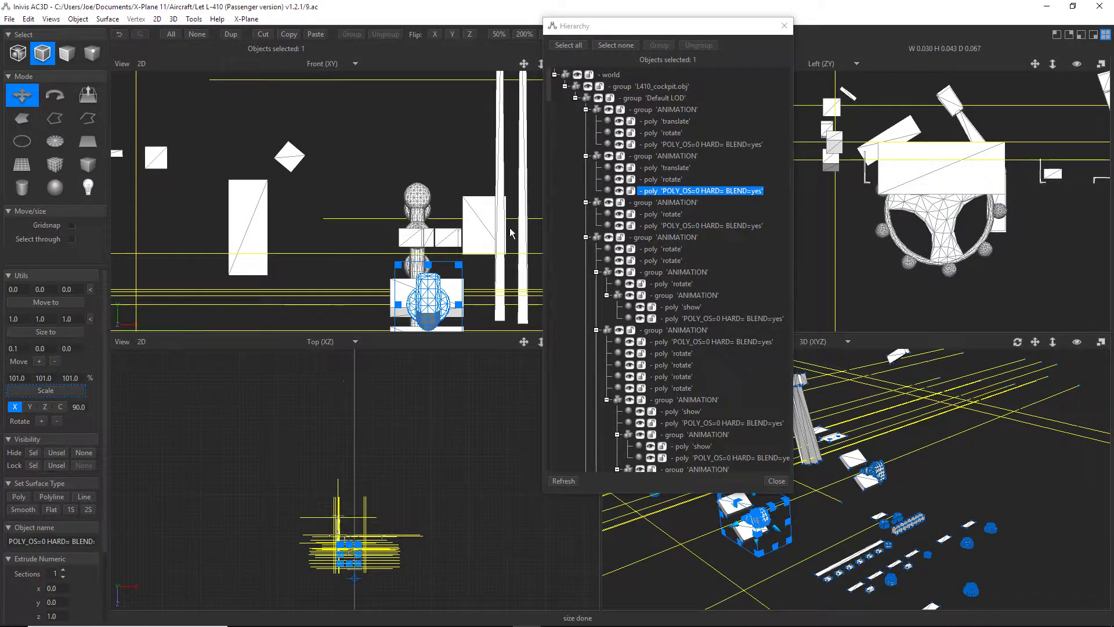
click(652, 147)
click(652, 146)
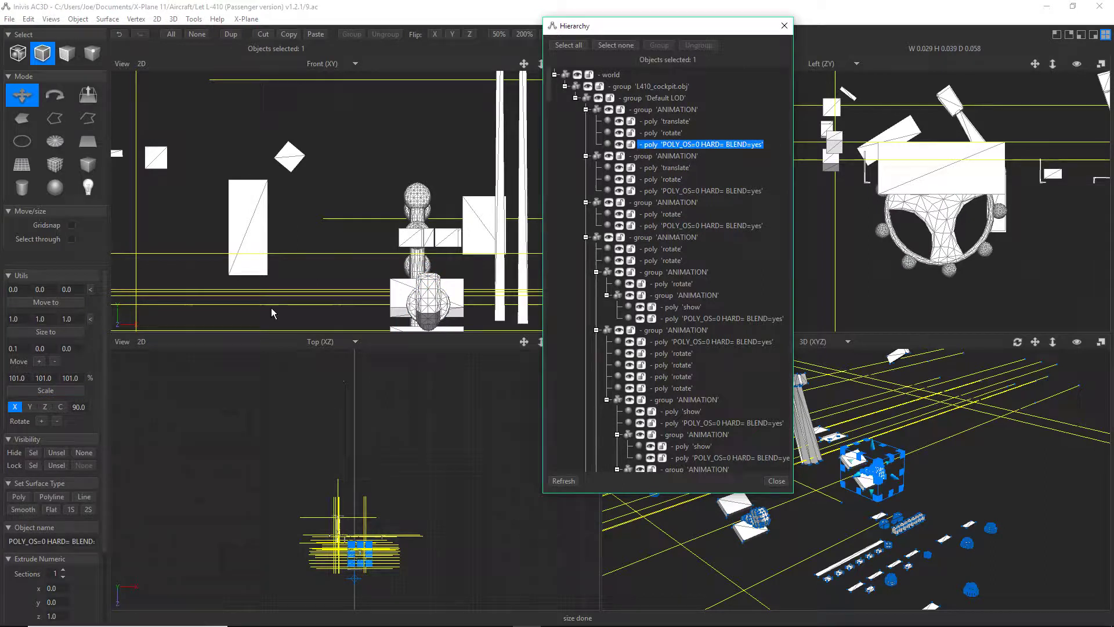
click(49, 391)
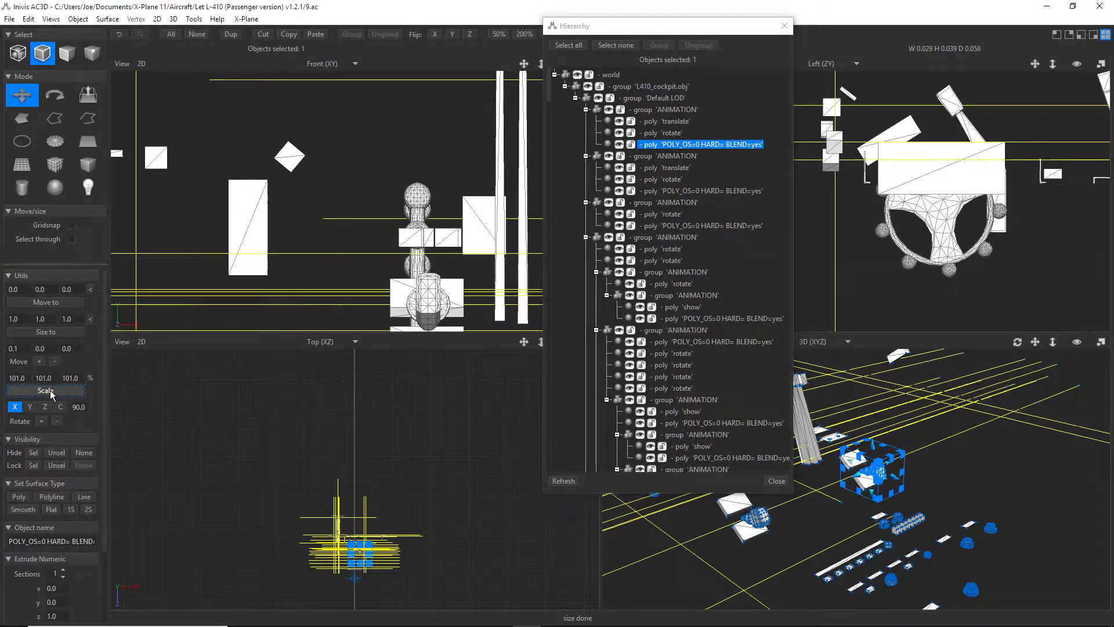
click(668, 140)
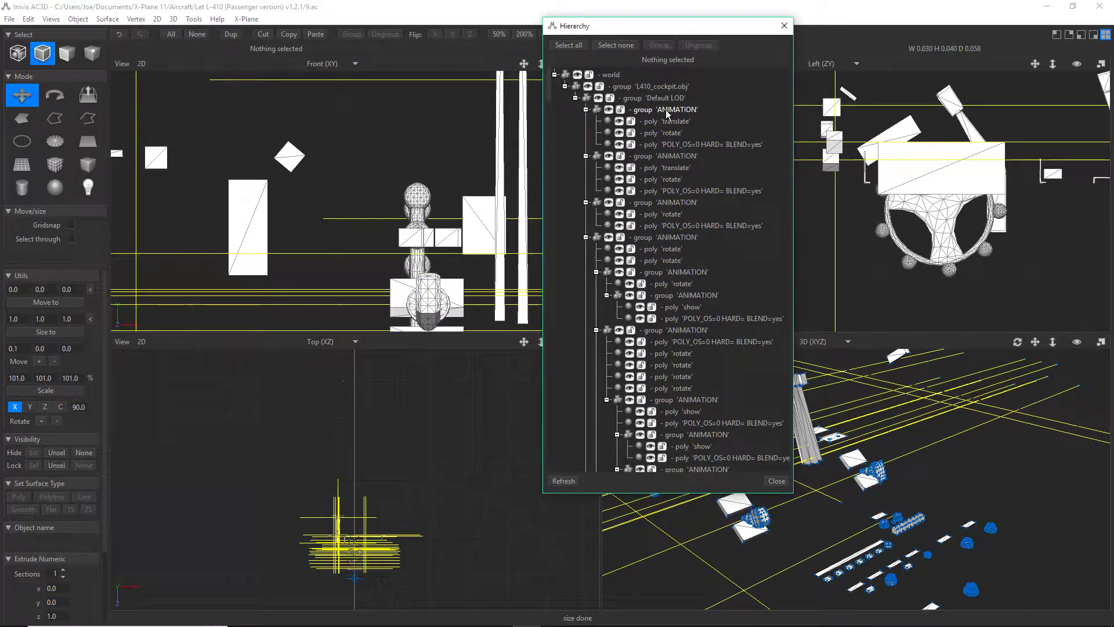
Apply the existing cockpit_3d/-PANELS-/Panel.png texture to the first ANIMATION group's objects and clear the selection.
click(667, 110)
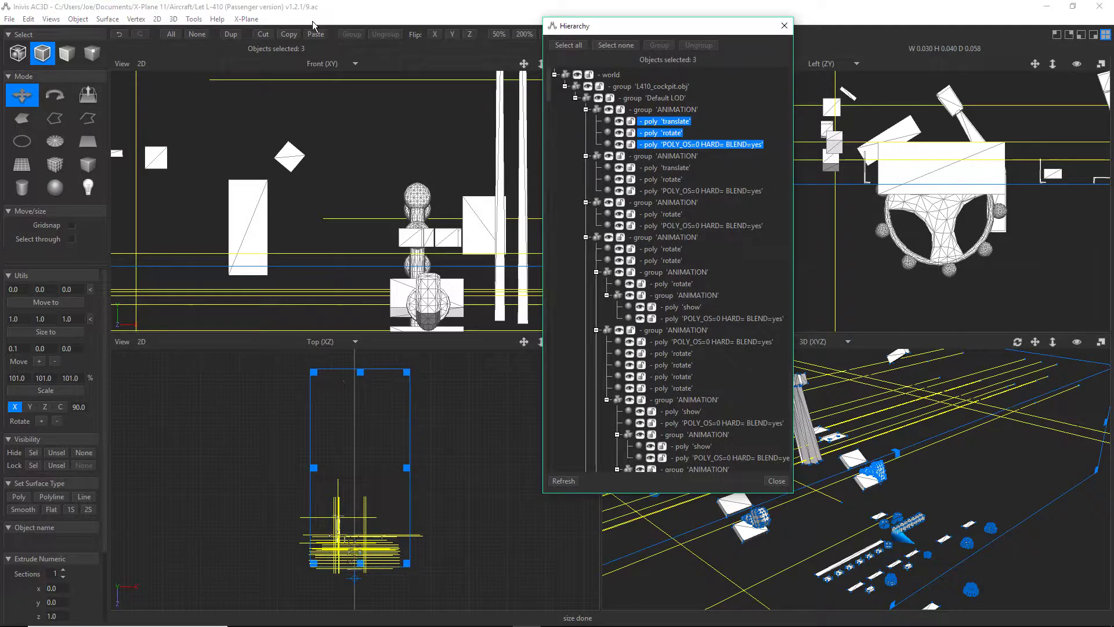
click(84, 19)
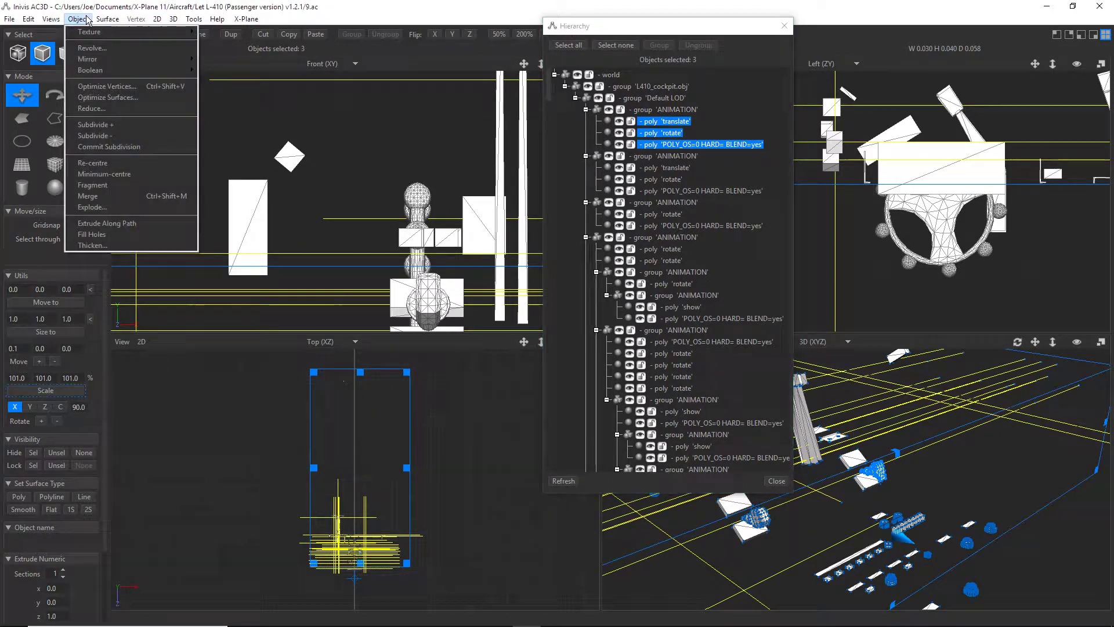
mouse_move(209, 23)
mouse_move(79, 19)
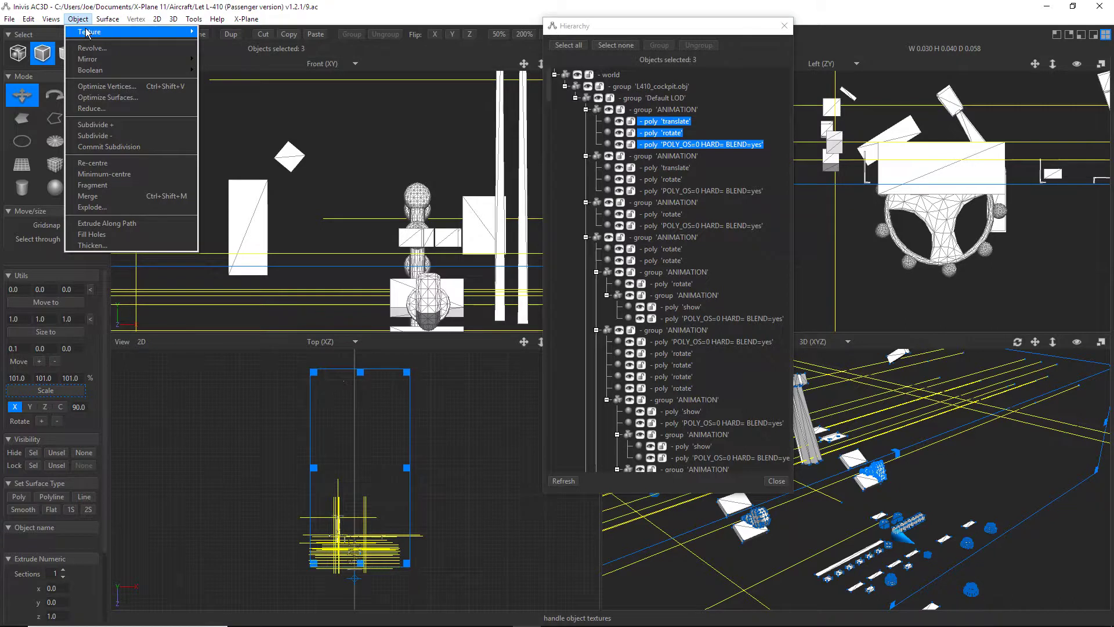
mouse_move(128, 32)
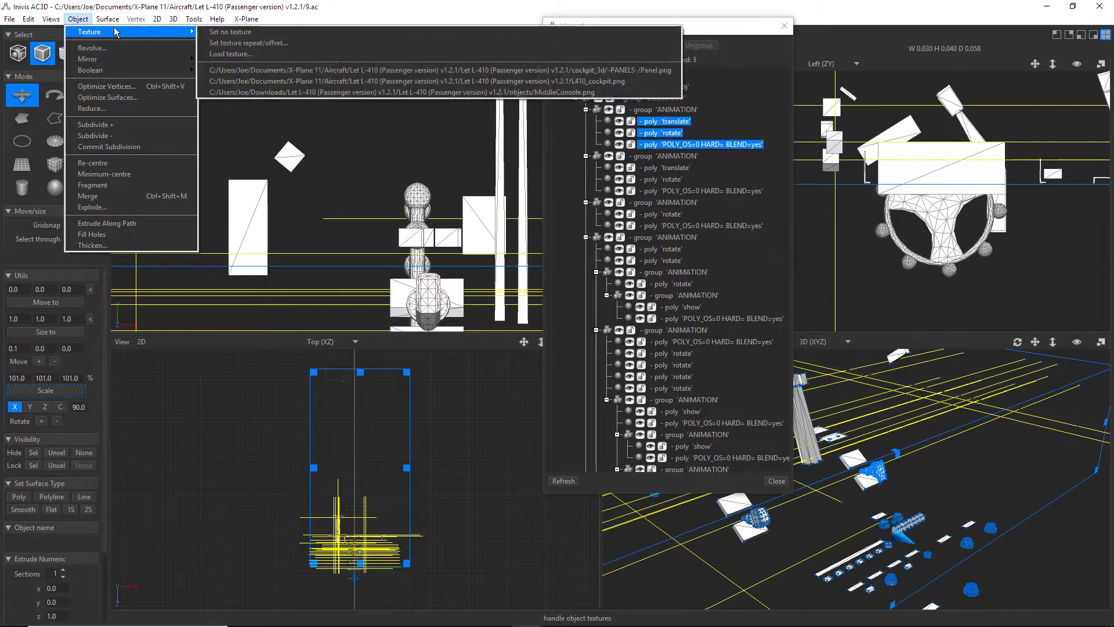
click(280, 71)
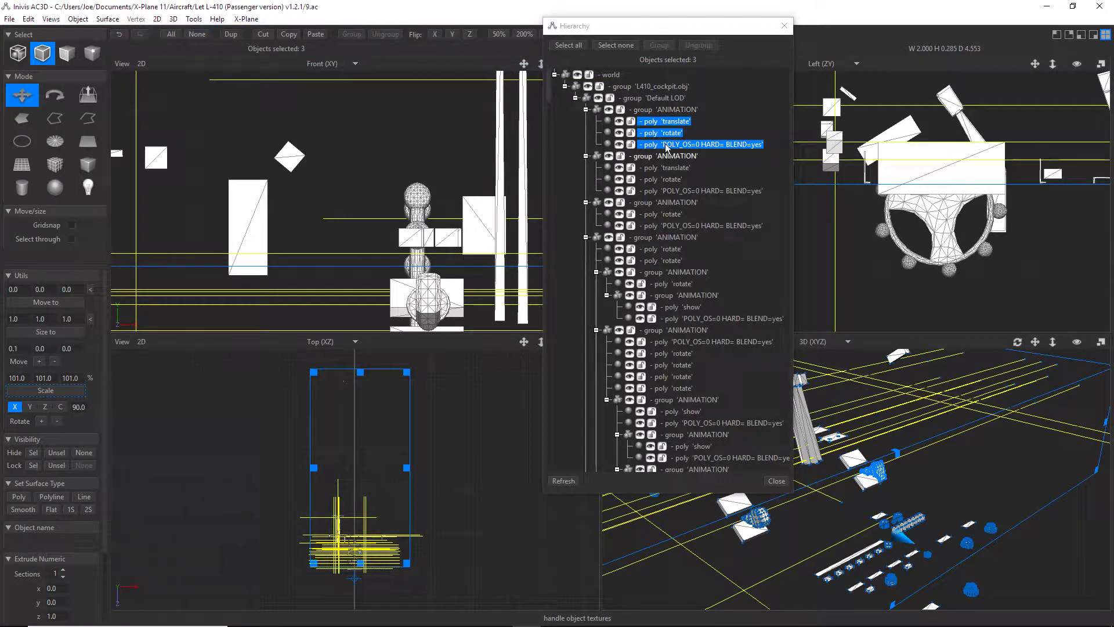
click(649, 109)
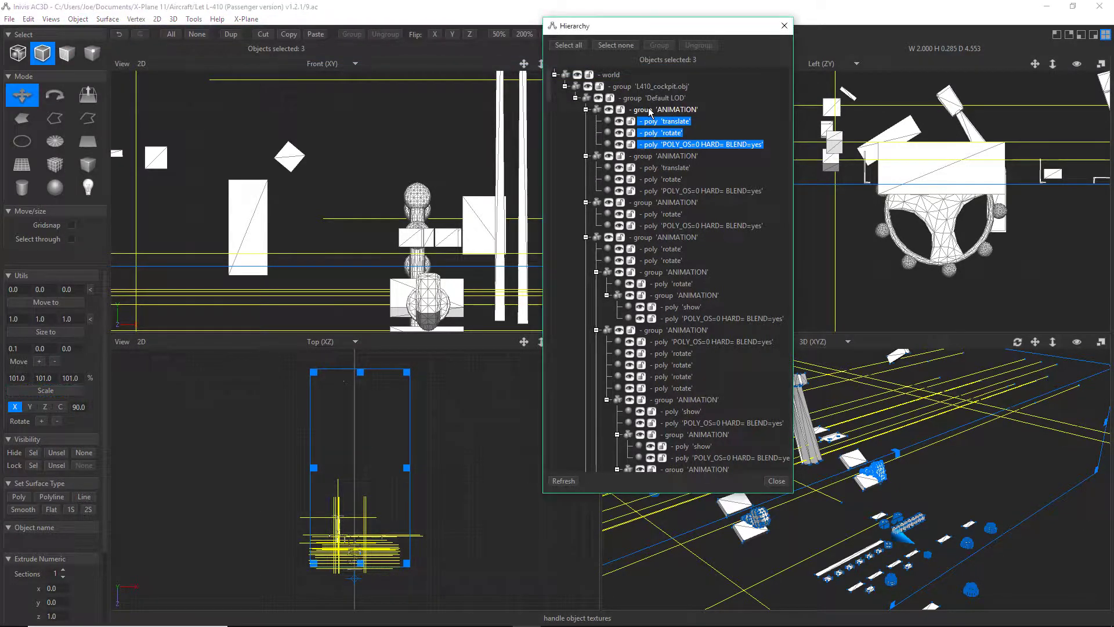
click(28, 19)
click(52, 119)
Apply the Panel.png texture to the second ANIMATION group holding the gear handle and clear the selection.
click(665, 156)
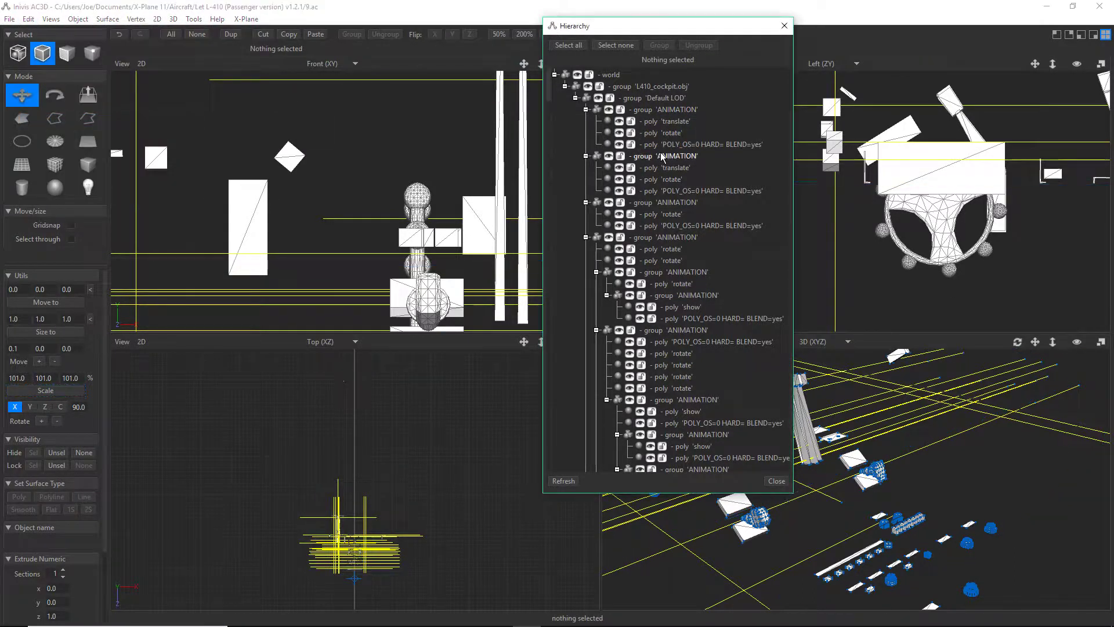
click(77, 19)
mouse_move(90, 32)
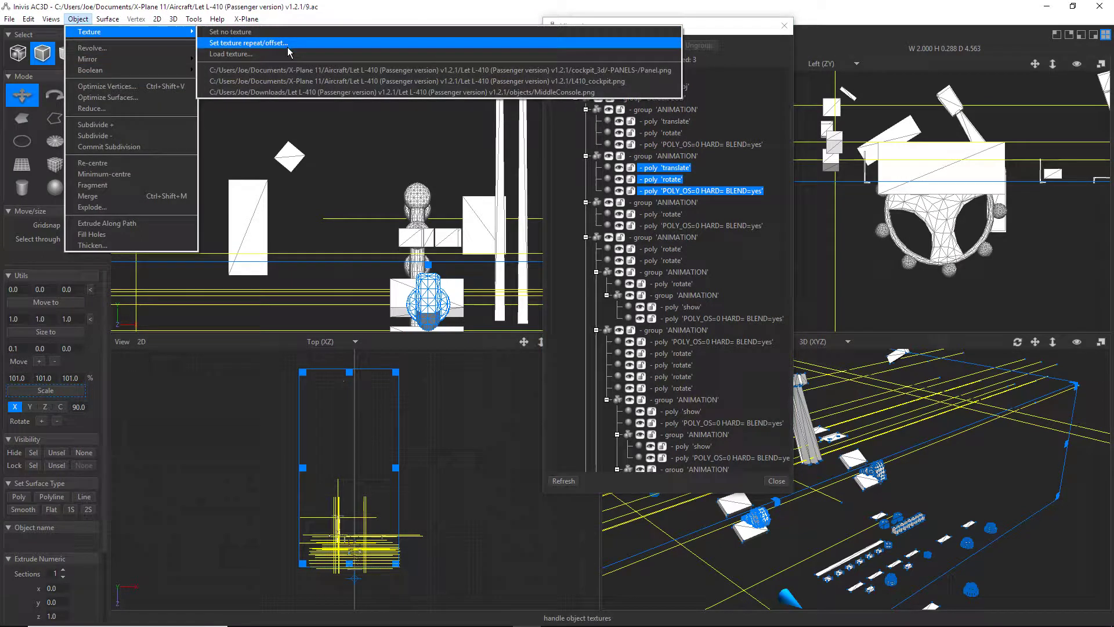
click(293, 70)
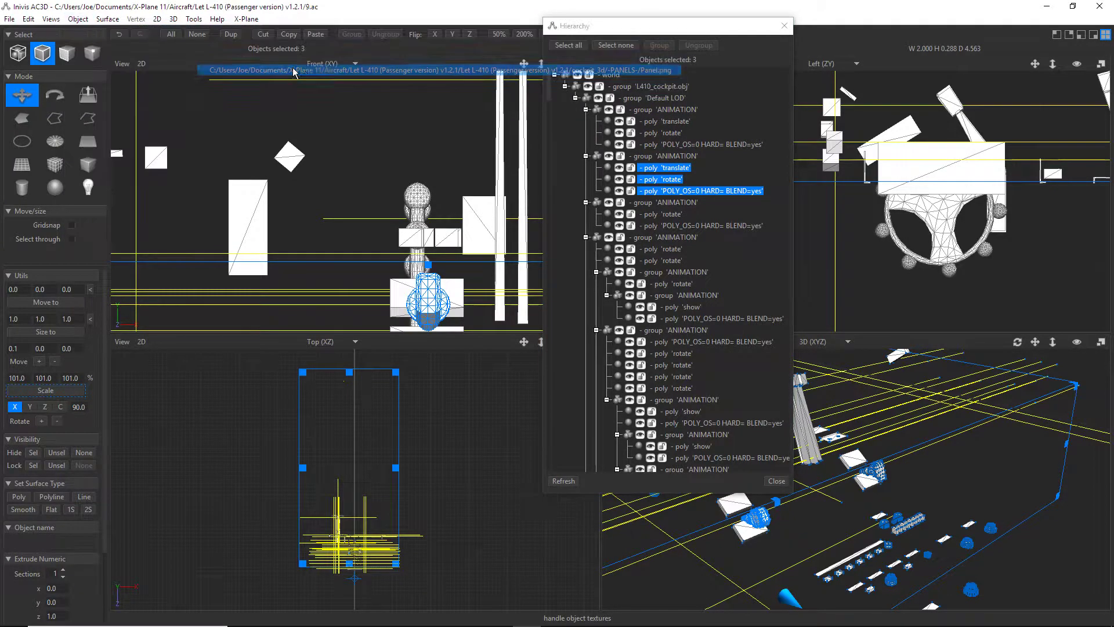
click(28, 19)
click(51, 119)
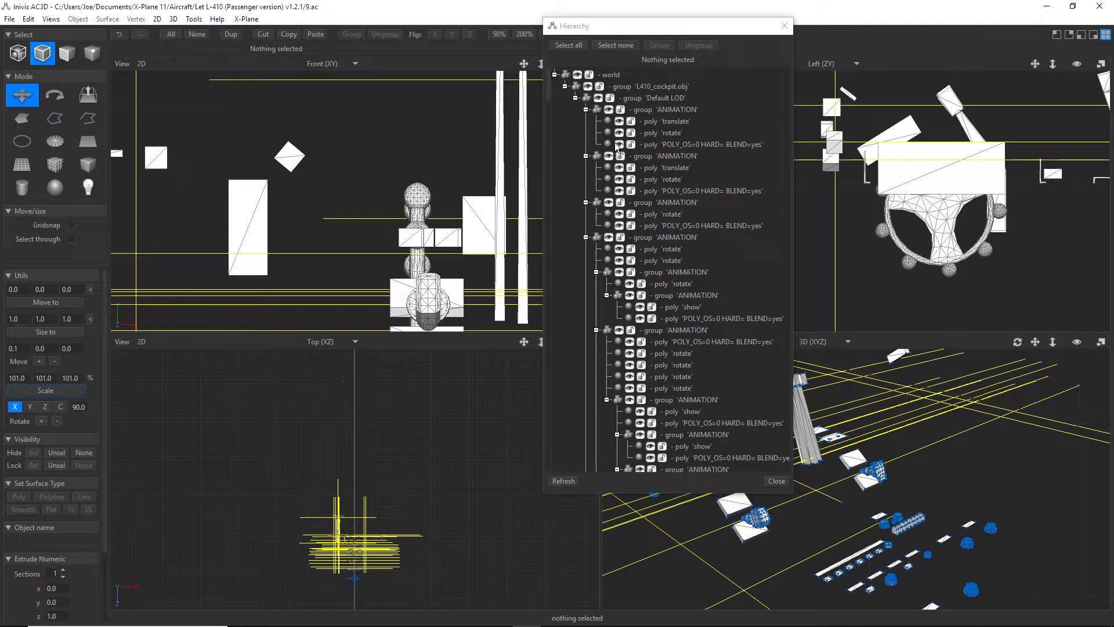
Apply the Panel.png texture to the third ANIMATION group holding the trim wheel and clear the selection.
click(651, 204)
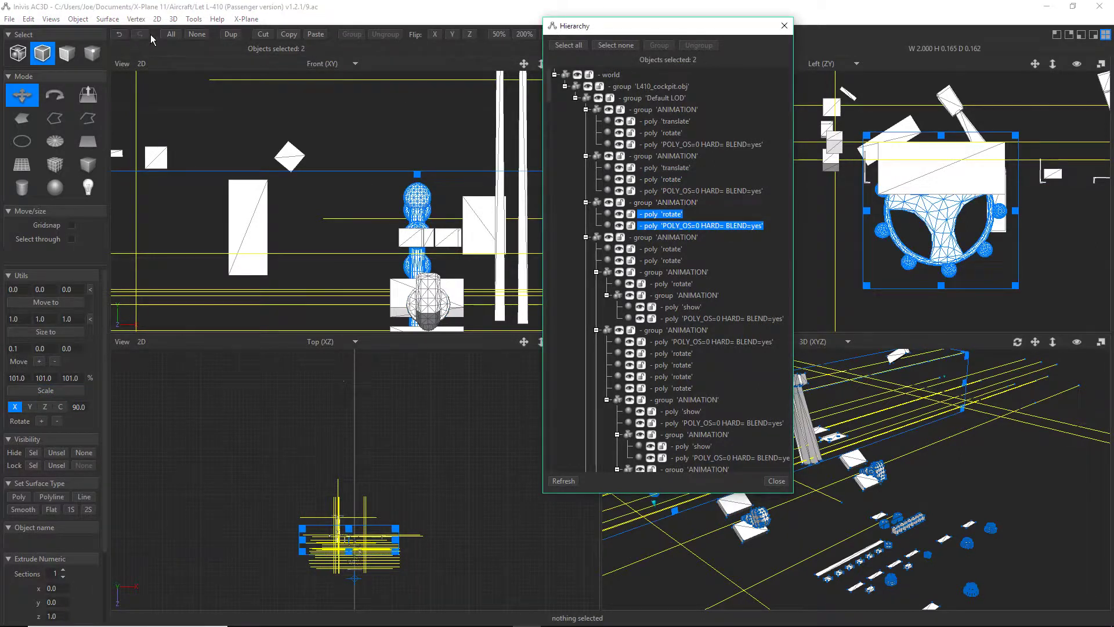
click(79, 19)
mouse_move(87, 32)
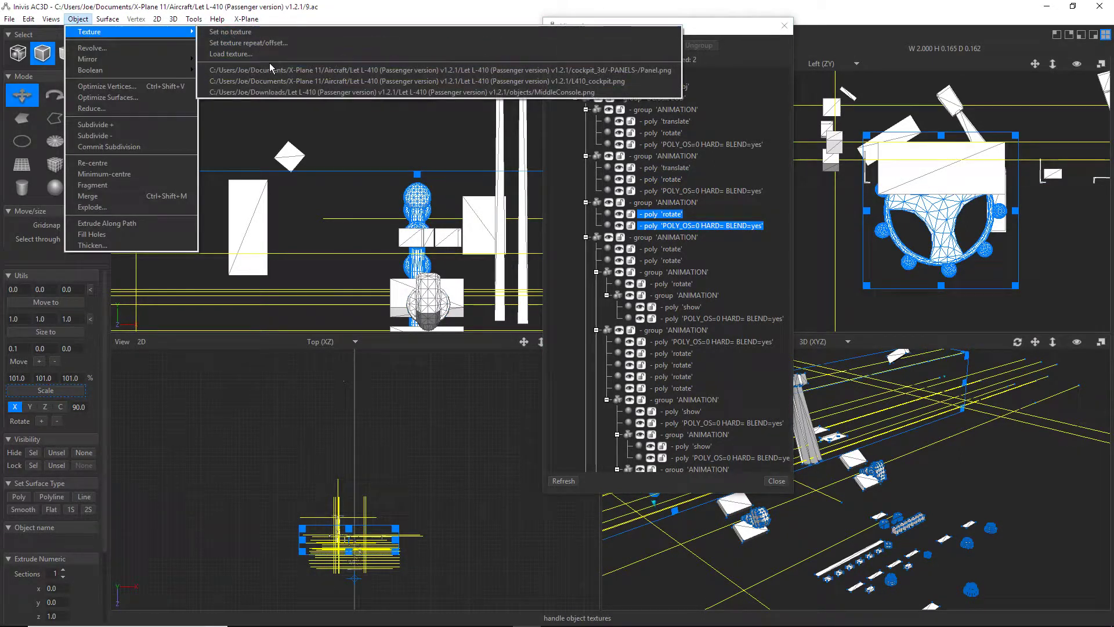
click(441, 71)
click(28, 18)
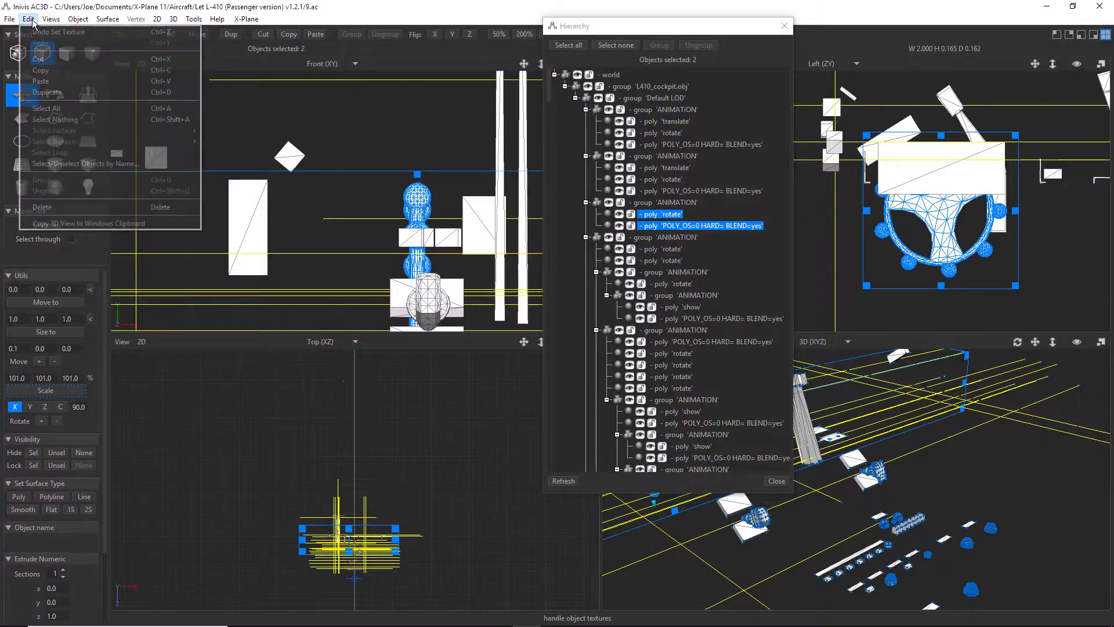
click(42, 120)
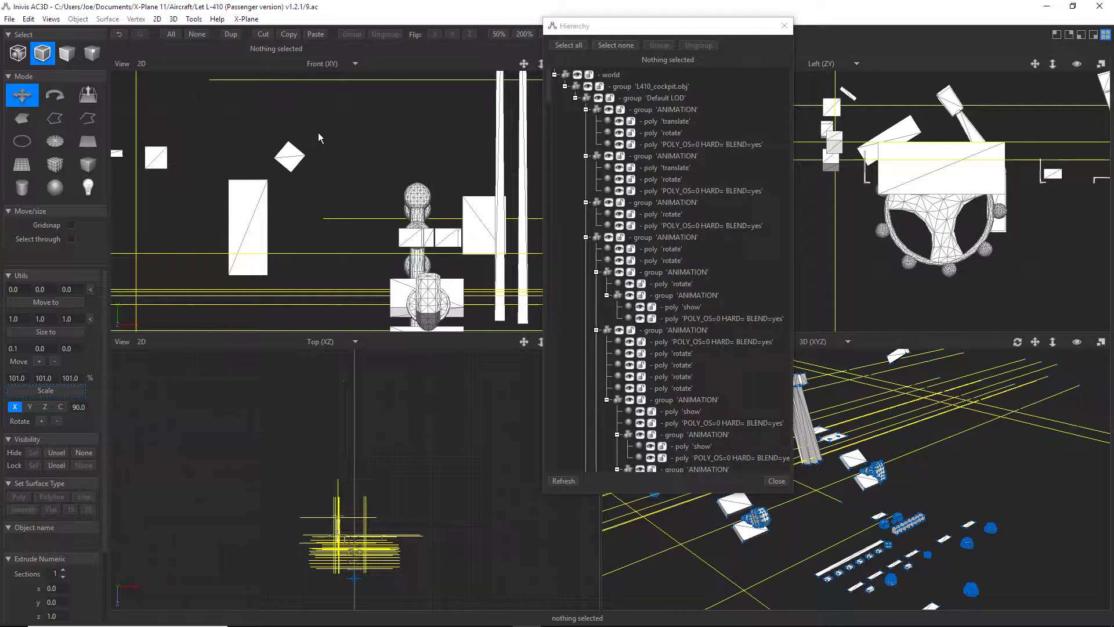
Switch the 2D views to wireframe display and bring the area around the trim wheel into the Left view.
click(157, 20)
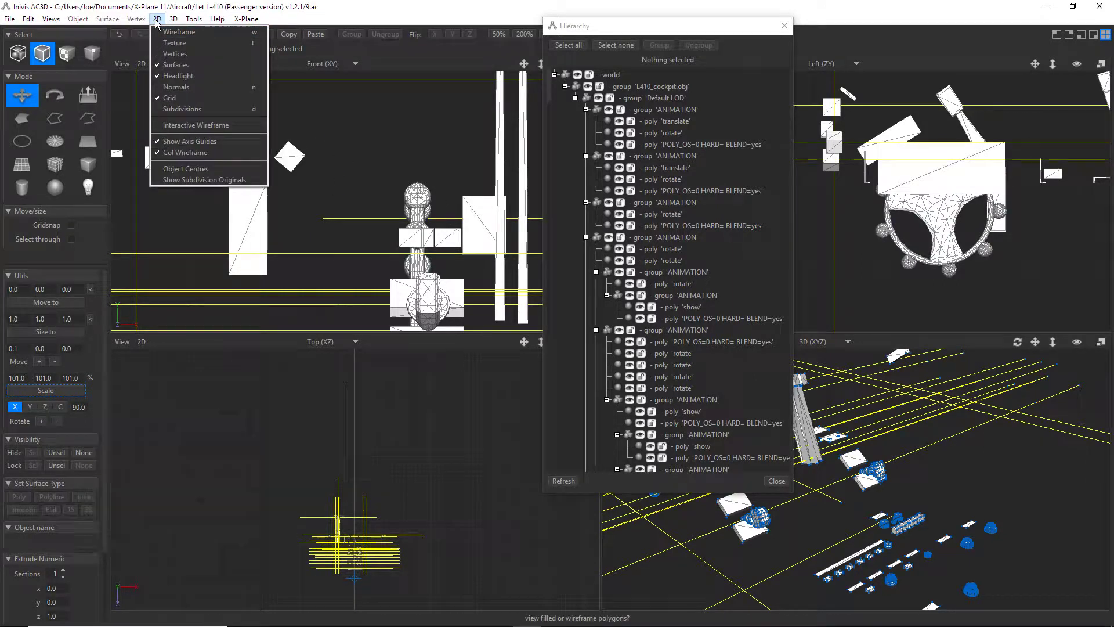
click(158, 33)
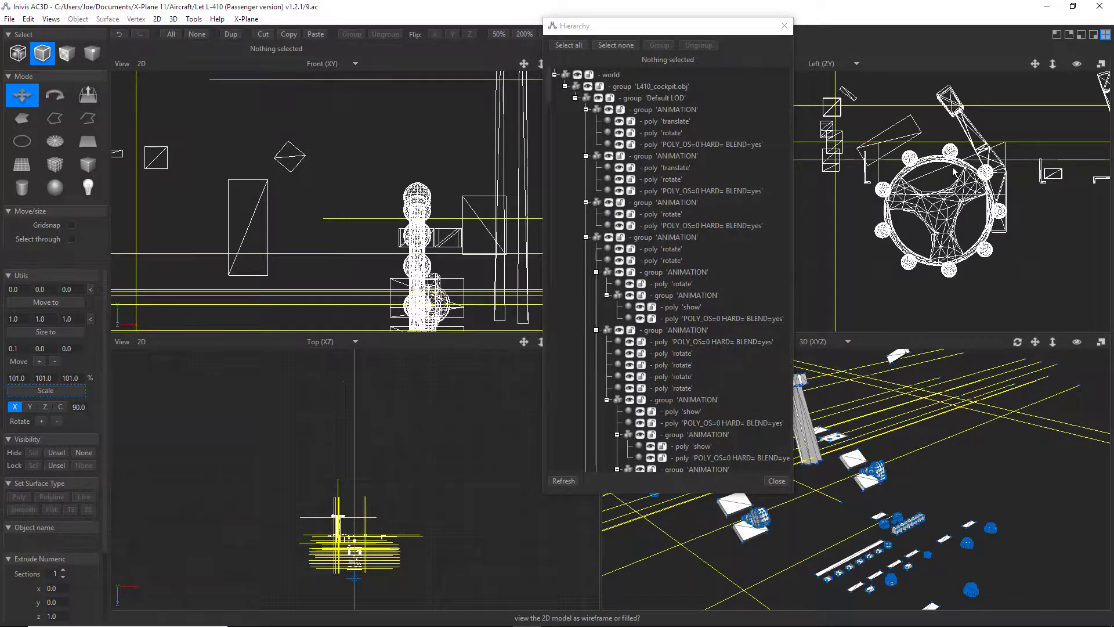
scroll(946, 174, down, 3)
middle_drag(938, 168, 915, 234)
scroll(917, 238, up, 5)
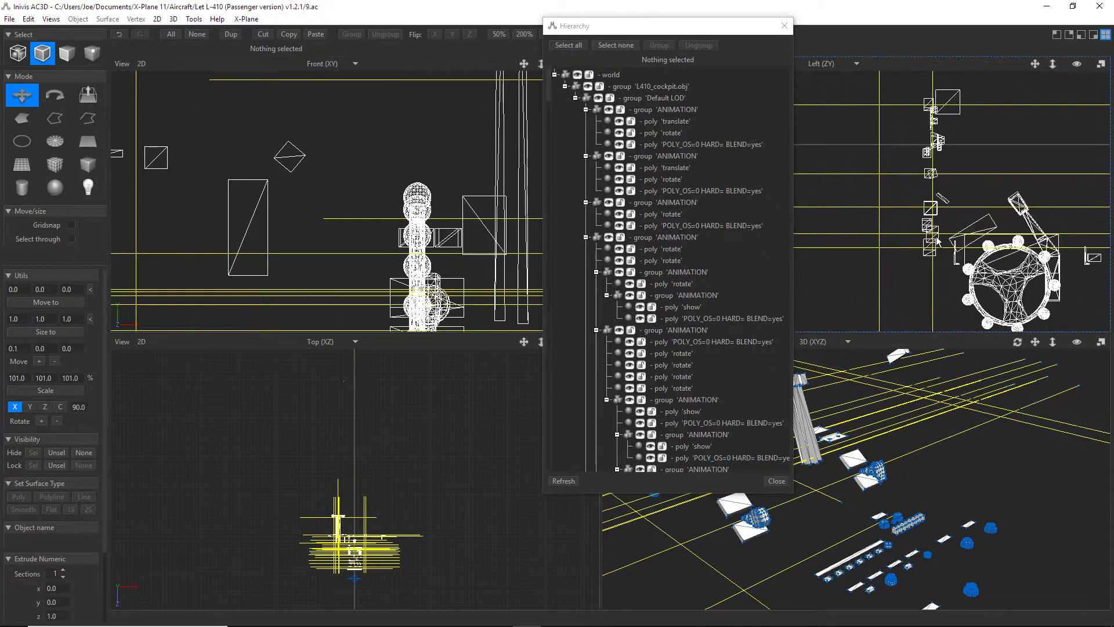
Hide the tall rectangular manipulator poly around the trim wheel that stands alone in the Front view.
scroll(886, 165, down, 2)
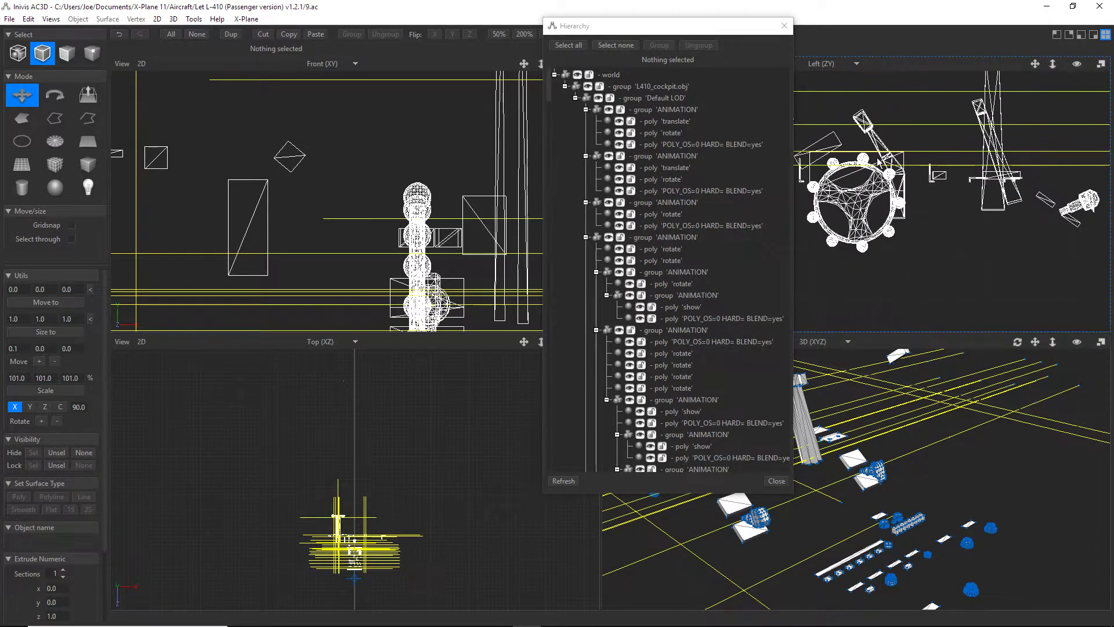
click(251, 208)
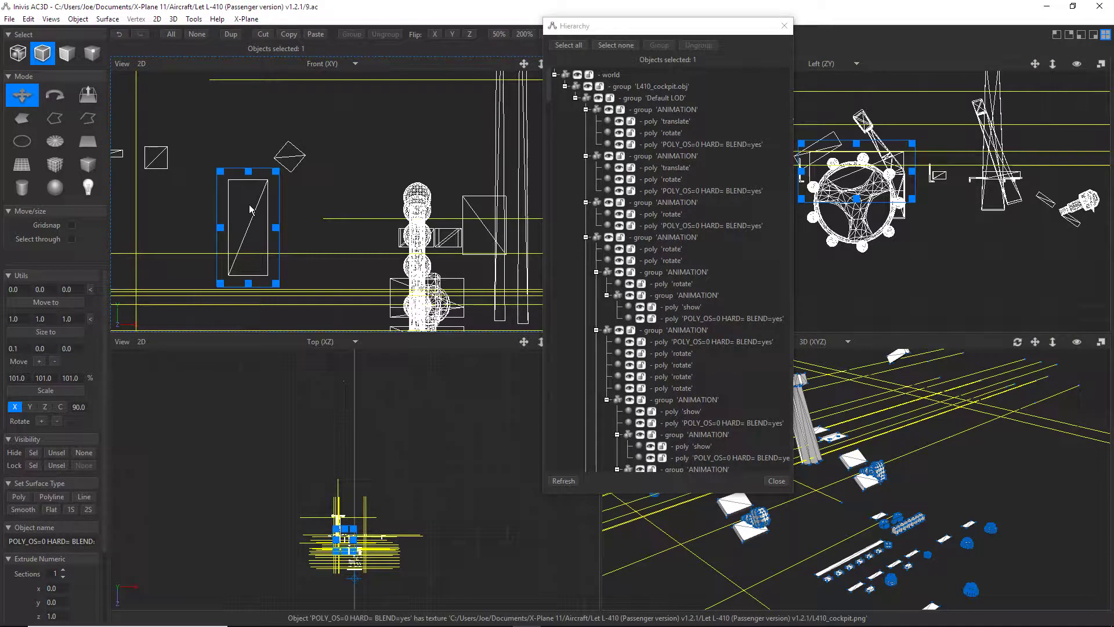
click(551, 147)
drag(552, 147, 553, 174)
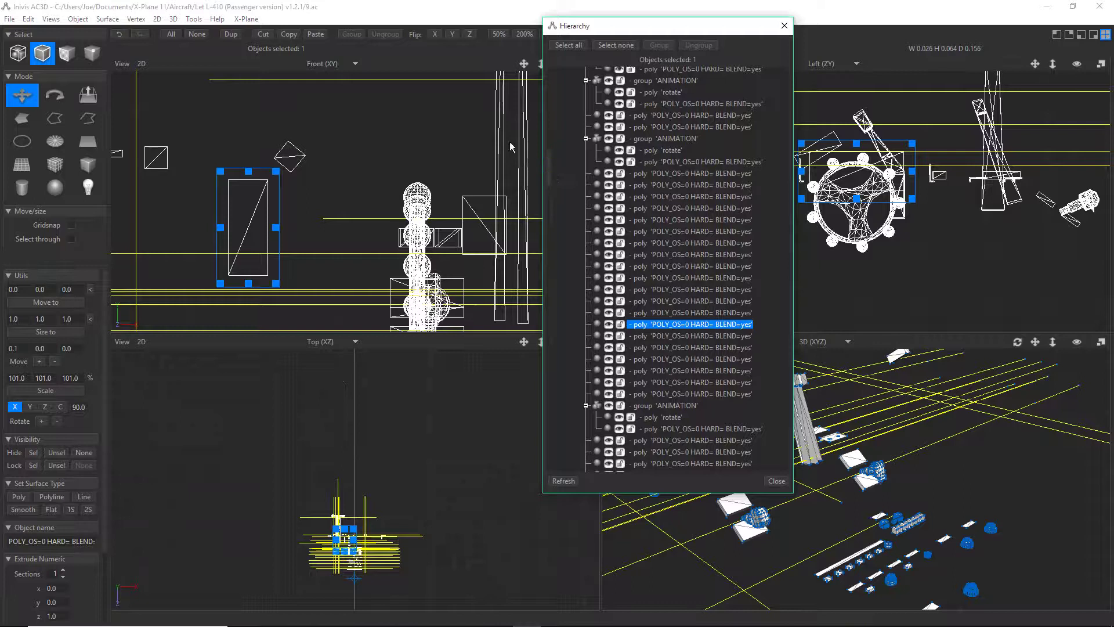
click(608, 325)
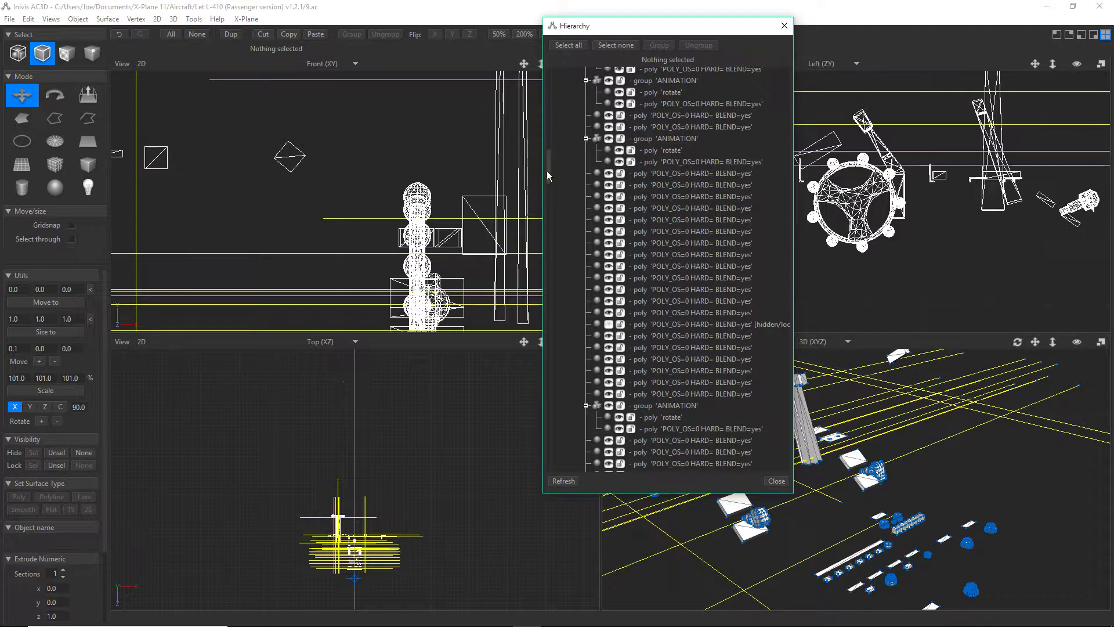
Hide the two flat rectangular manipulator polys beside the nearer trim knob in the 3D view.
drag(549, 171, 552, 87)
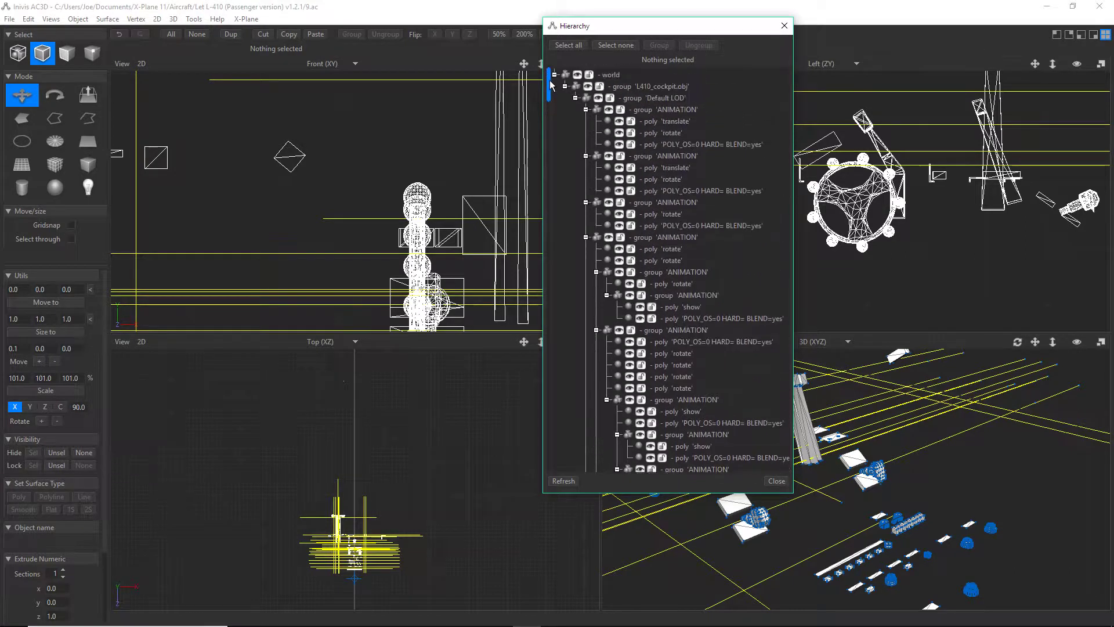
click(730, 512)
drag(548, 92, 559, 189)
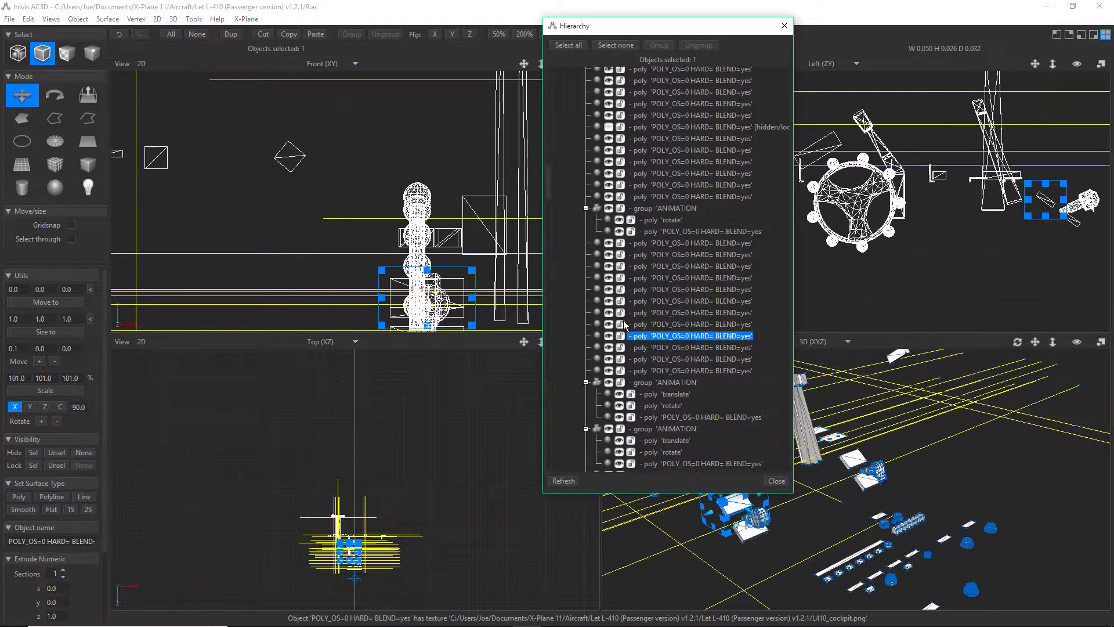
click(609, 335)
click(634, 348)
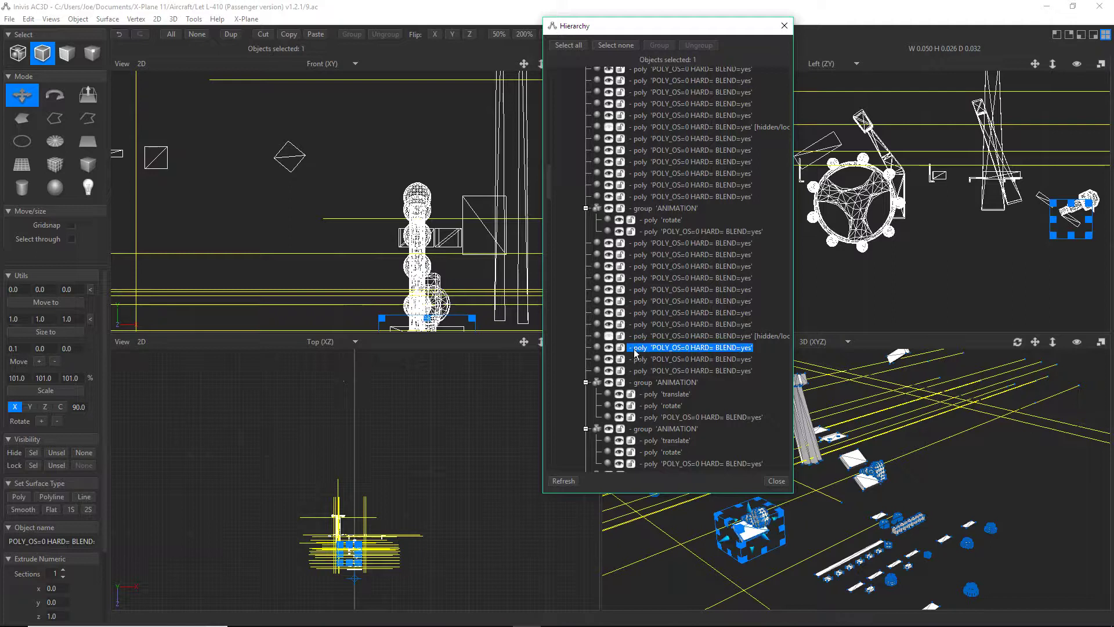
click(609, 347)
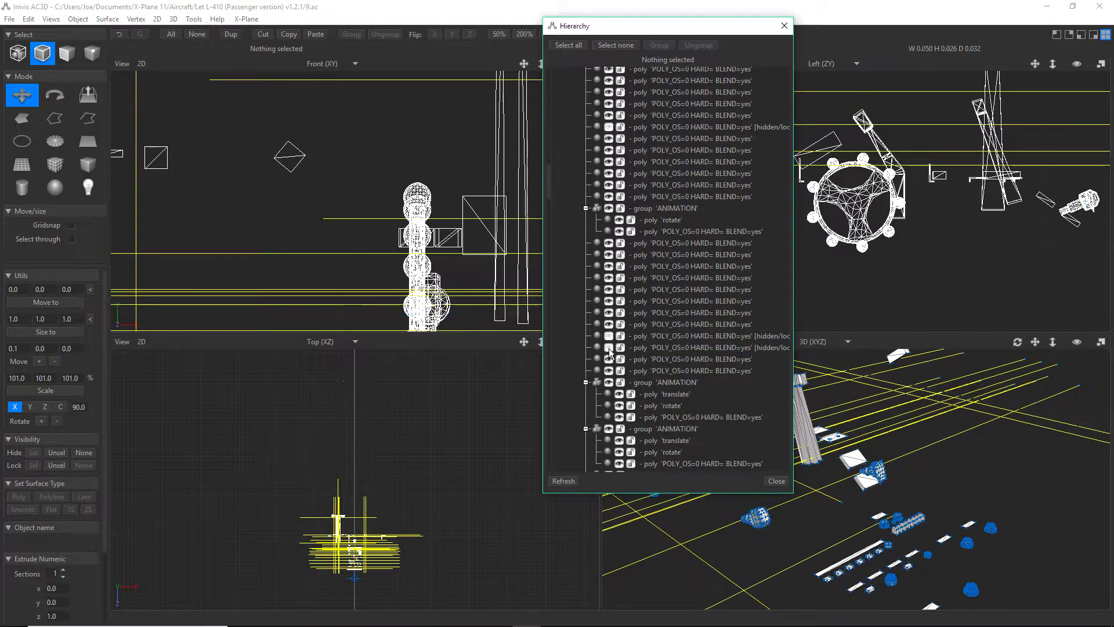
Hide the remaining two flat manipulator polys beside the other trim knob in the 3D view.
click(843, 459)
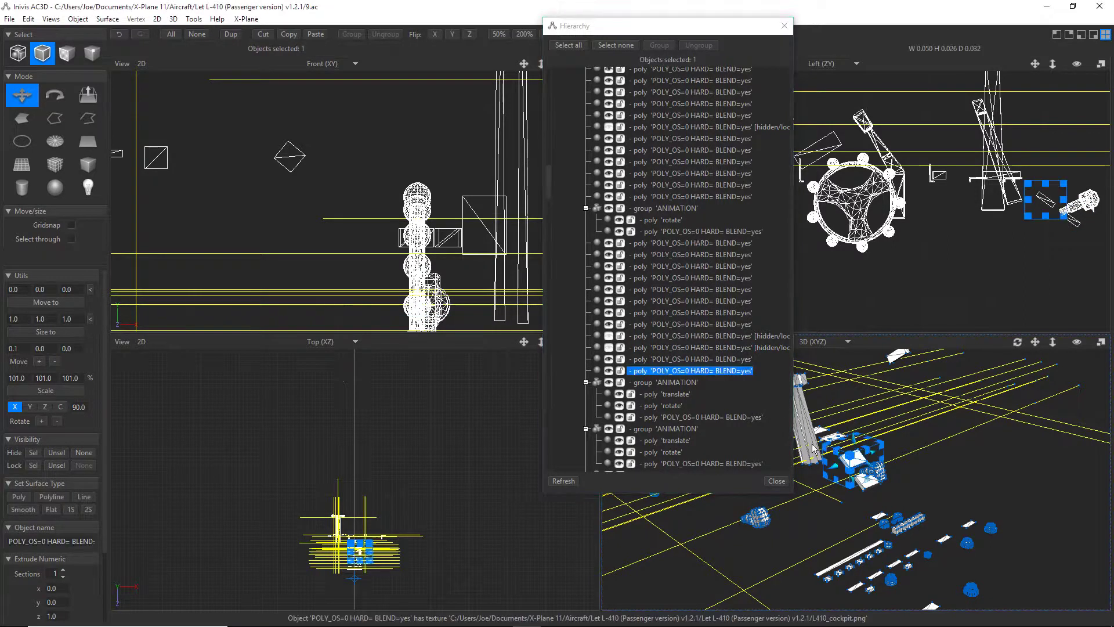
click(609, 370)
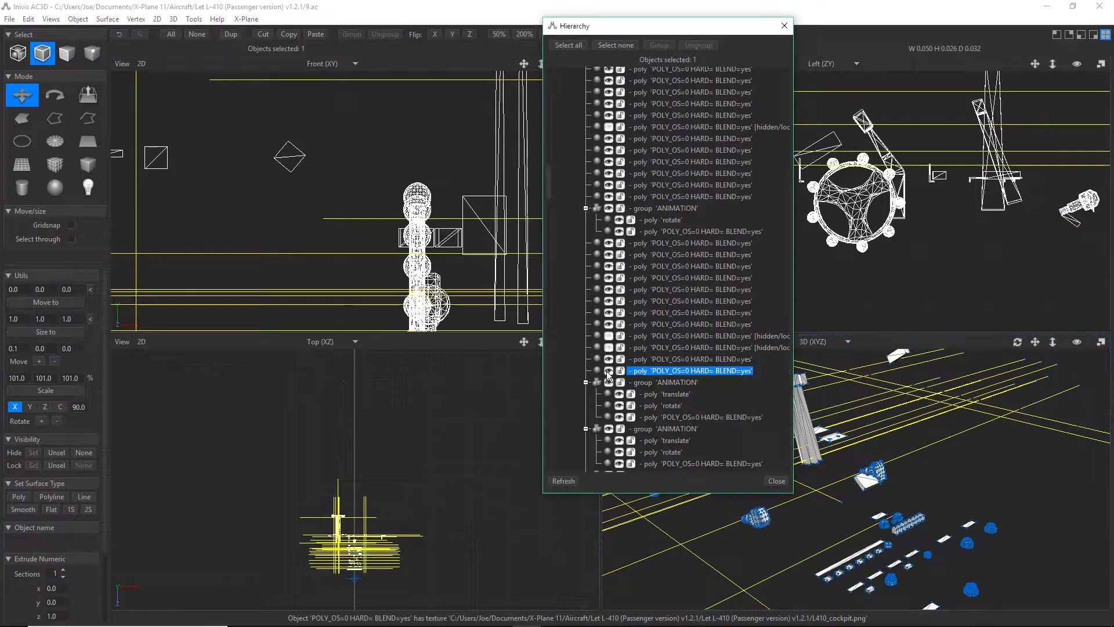
click(863, 485)
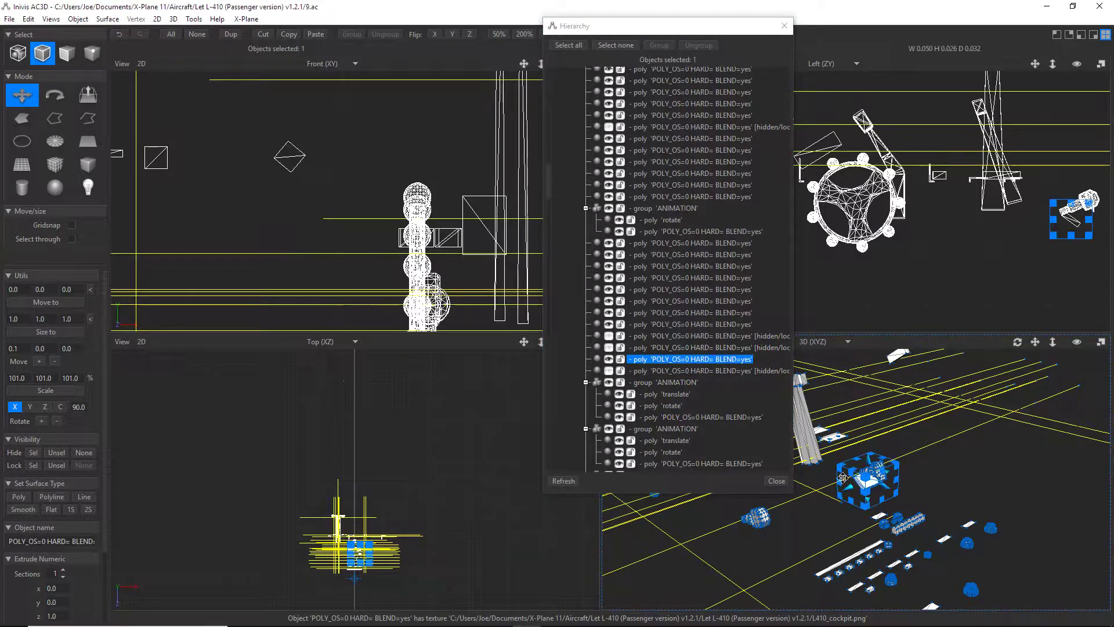
click(608, 359)
Change the parking brake plate's manipulator kind from toggle to axis and set its Y component to .12.
drag(859, 511, 916, 556)
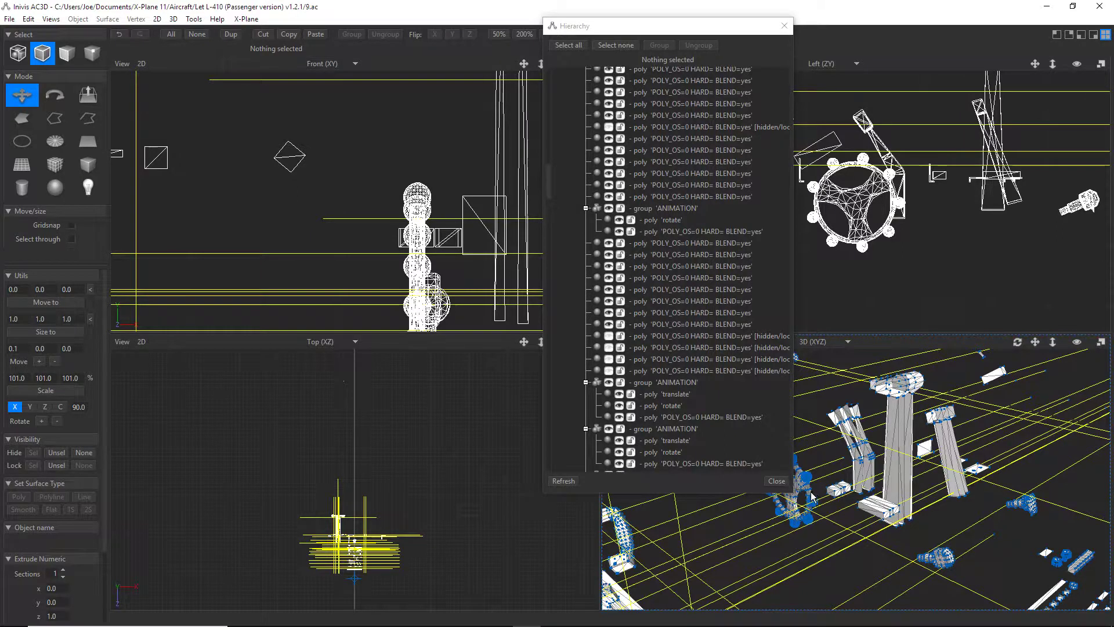
mouse_move(821, 500)
mouse_down()
mouse_move(790, 534)
mouse_move(813, 507)
mouse_move(817, 516)
mouse_up()
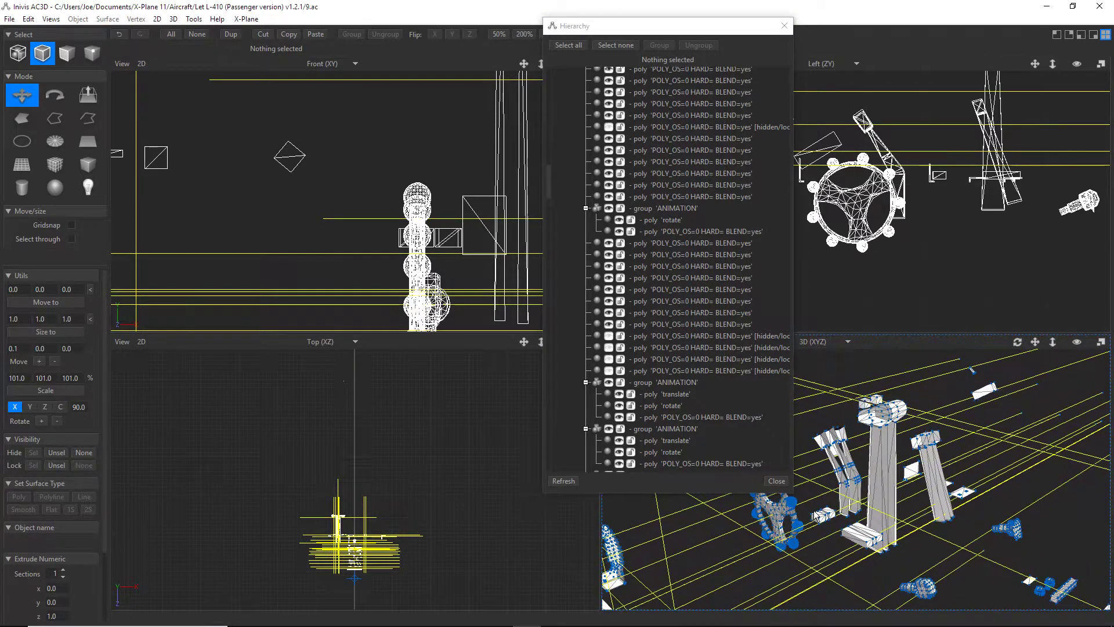
click(982, 395)
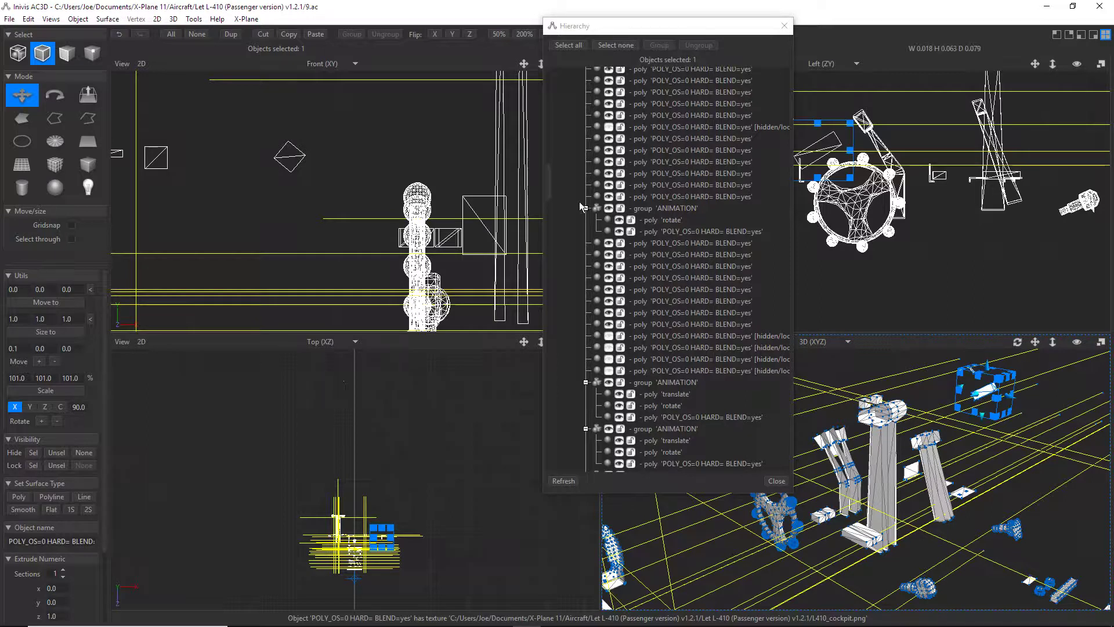
drag(547, 181, 546, 151)
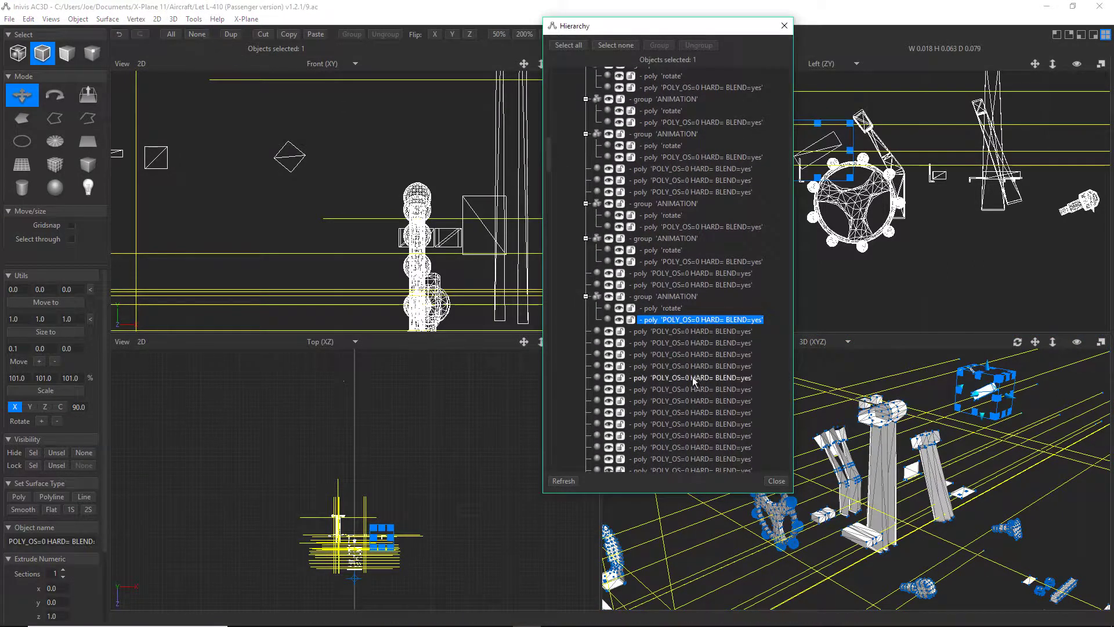
click(245, 20)
click(252, 32)
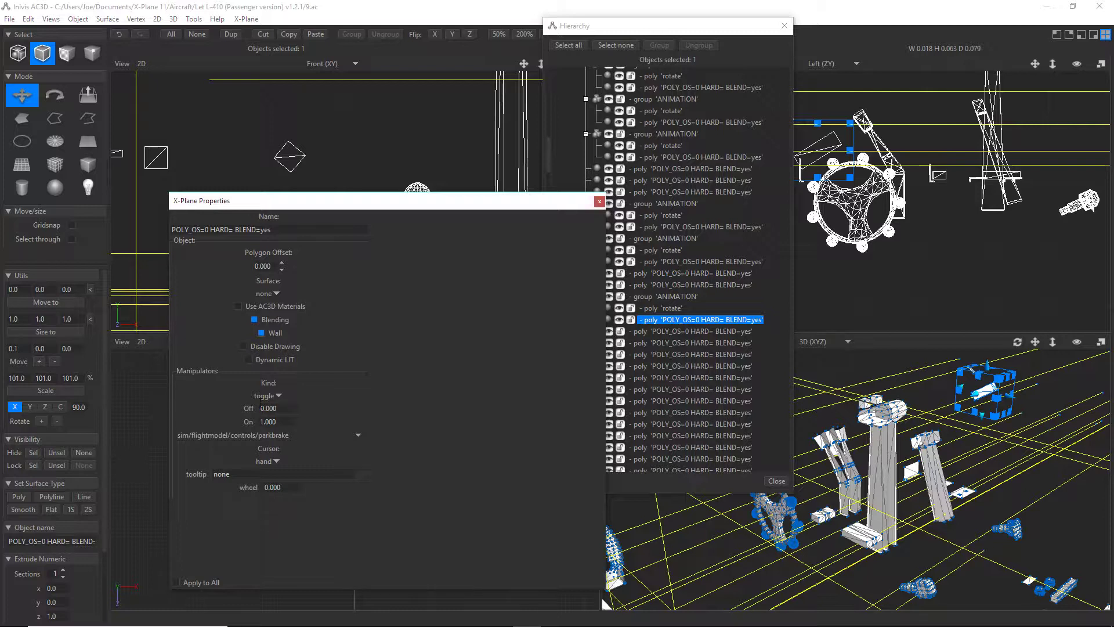
click(278, 396)
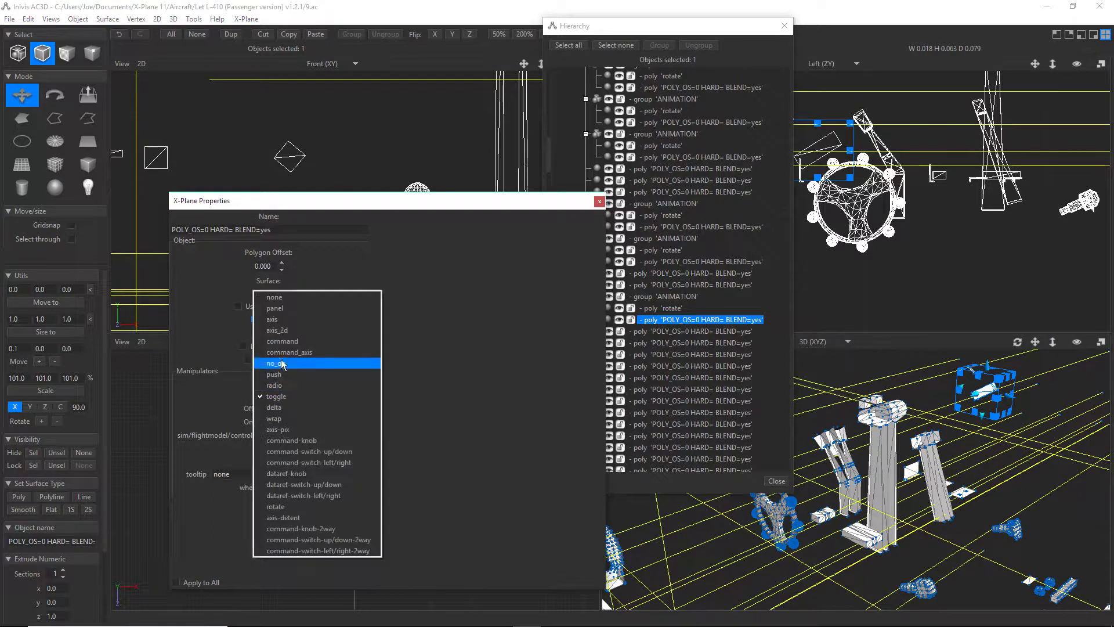
click(284, 321)
double_click(294, 422)
key(BackSpace)
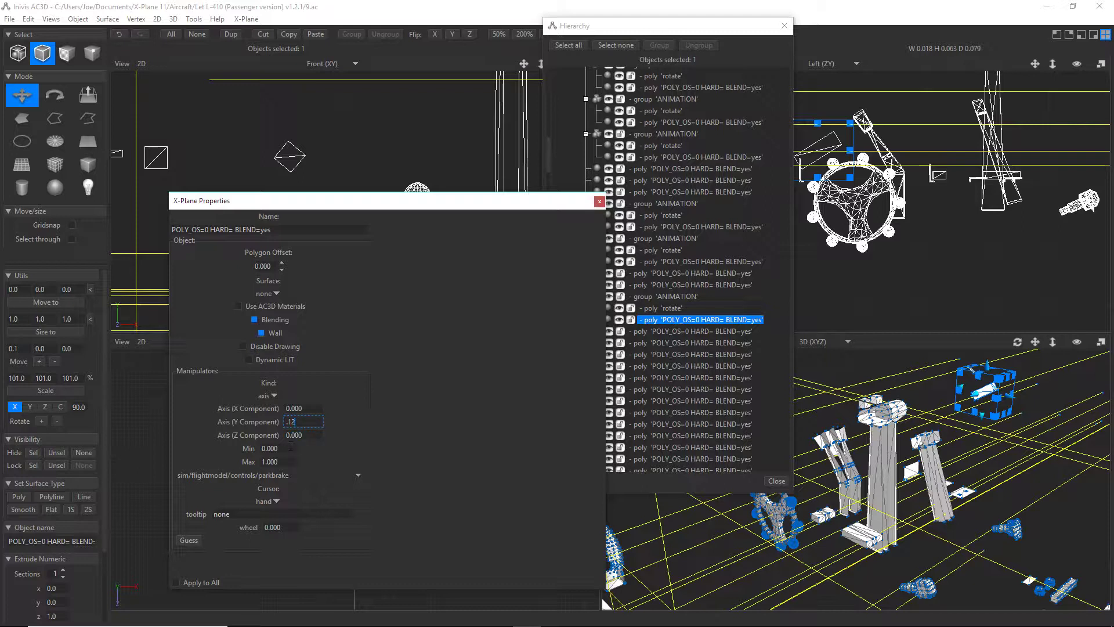
Set the parking brake manipulator's dataref to sim/cockpit2/controls/parking_brake_ratio and its tooltip to "Parking Brake".
drag(288, 474, 197, 476)
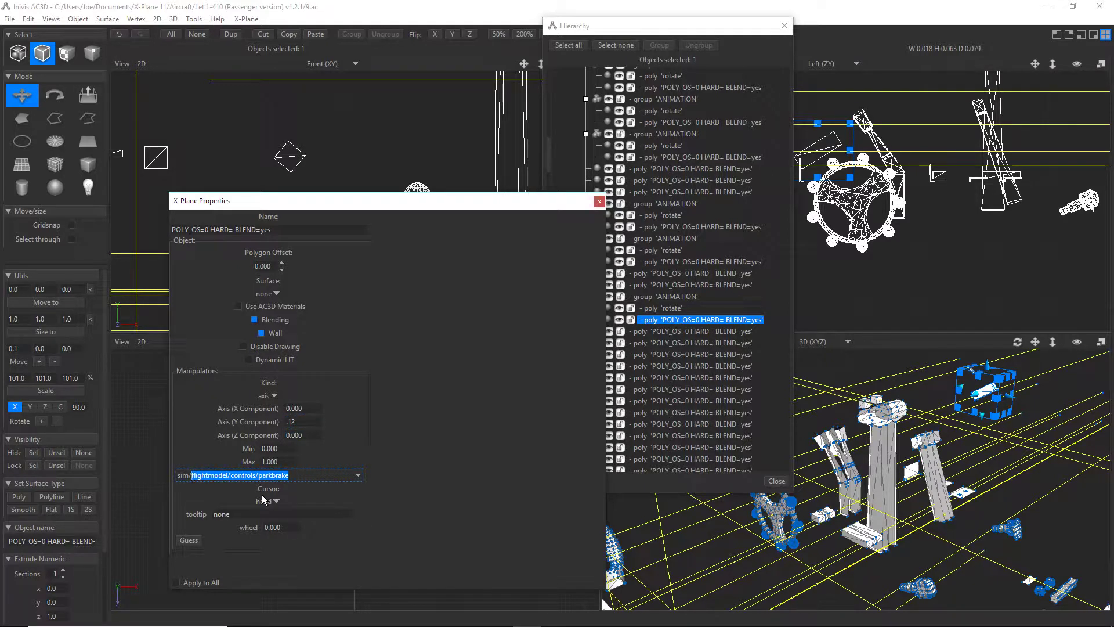
text(cockpit2)
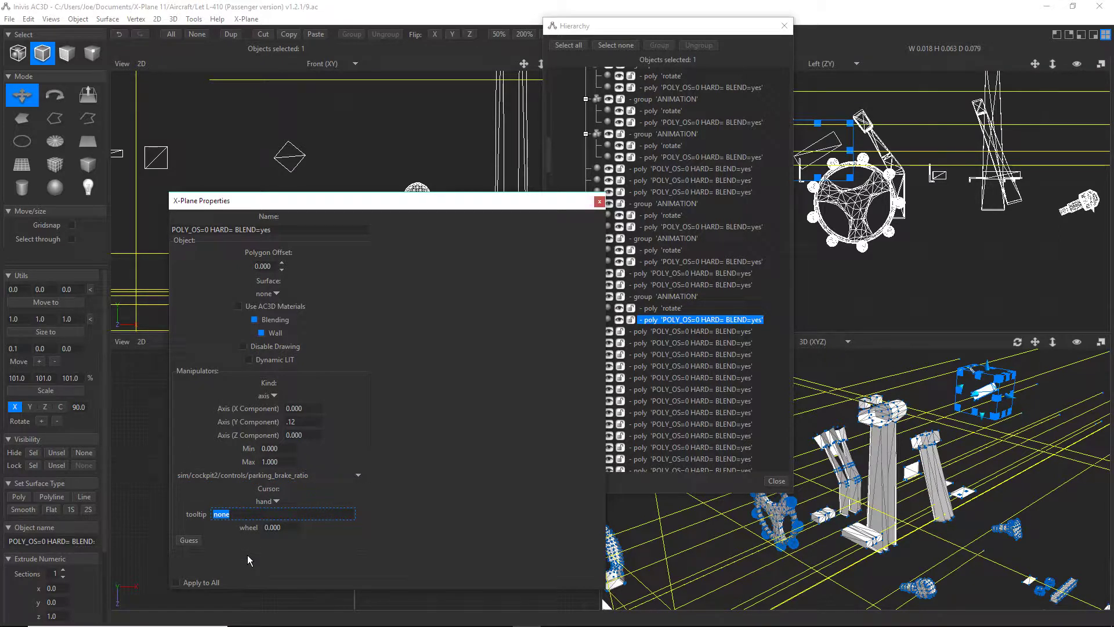
text(Parking Brake)
key(Tab)
click(598, 202)
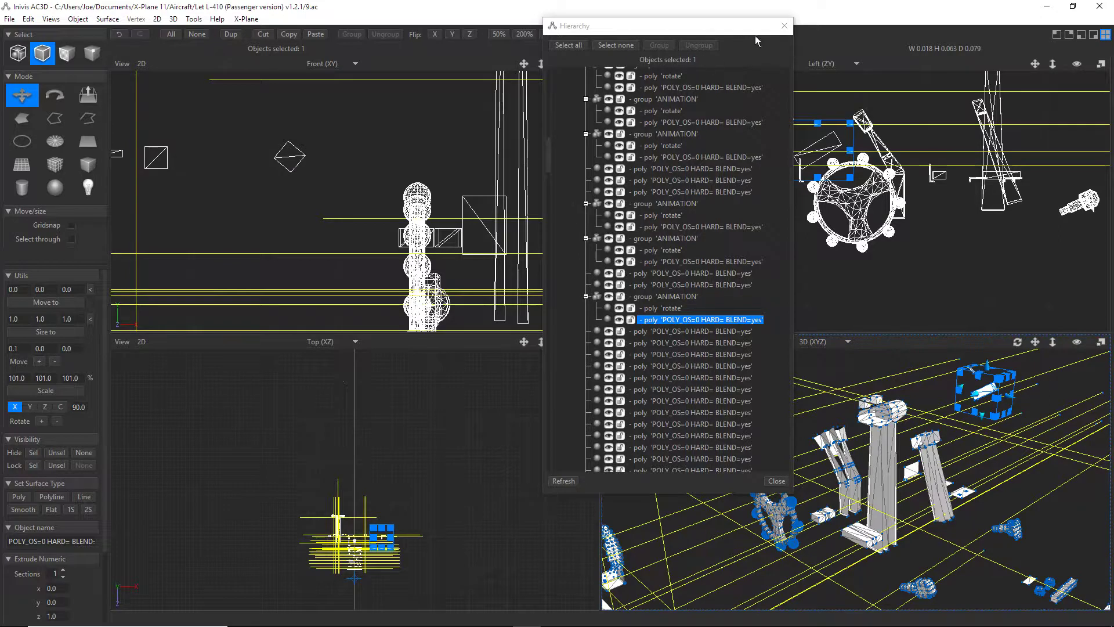
drag(548, 159, 558, 70)
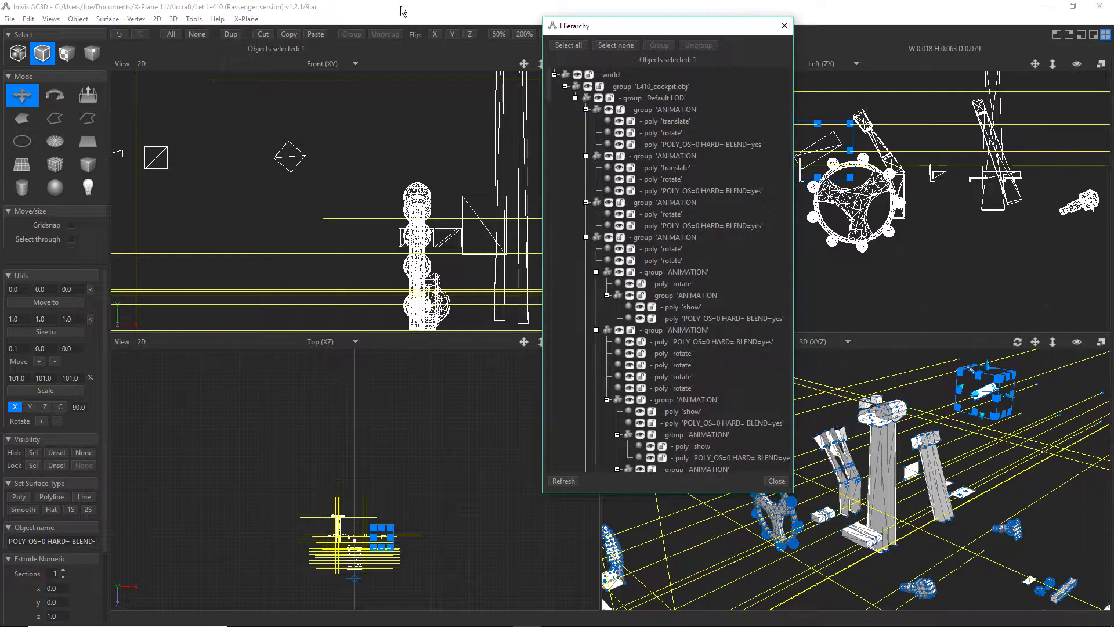
Save the model as a new AC3D file named 10 in the Let L-410 (Passenger version) v1.2.1 aircraft folder.
click(9, 19)
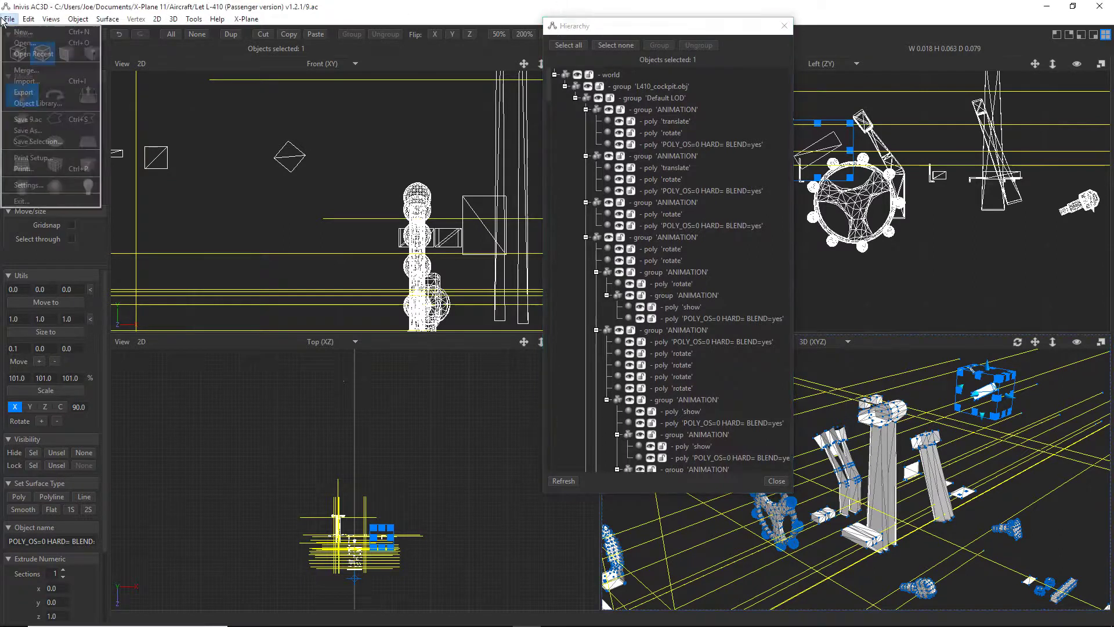
click(29, 131)
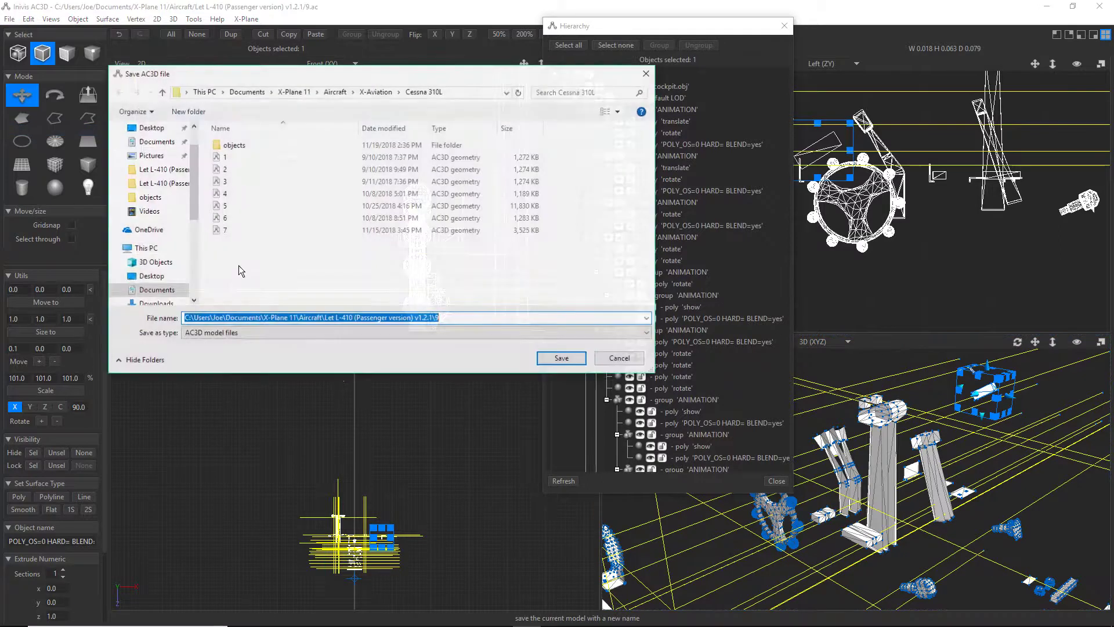
click(334, 92)
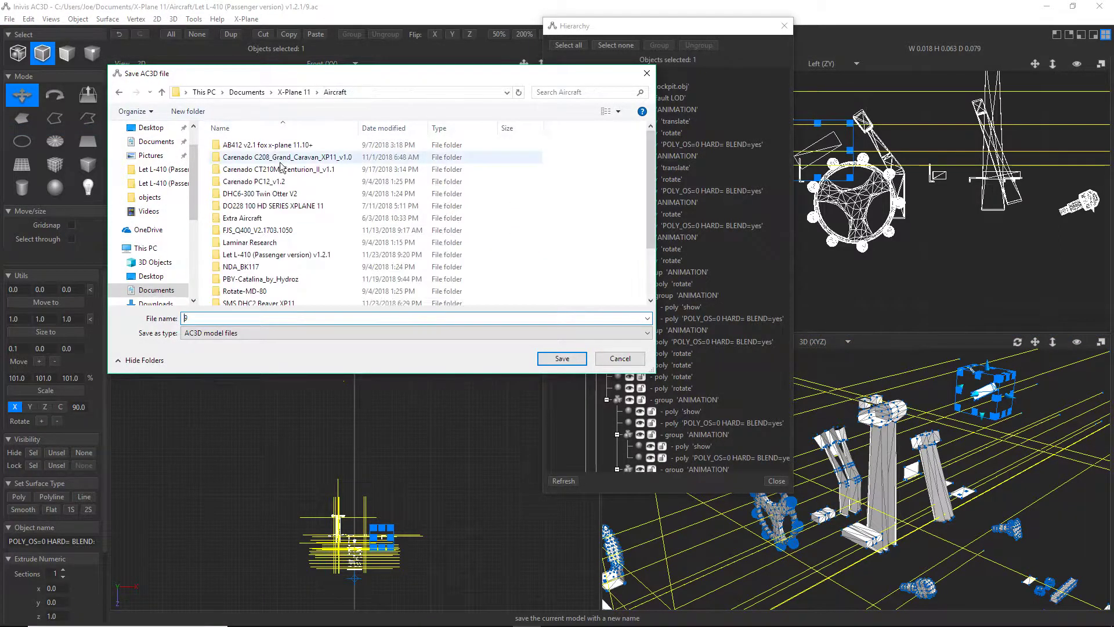
double_click(252, 254)
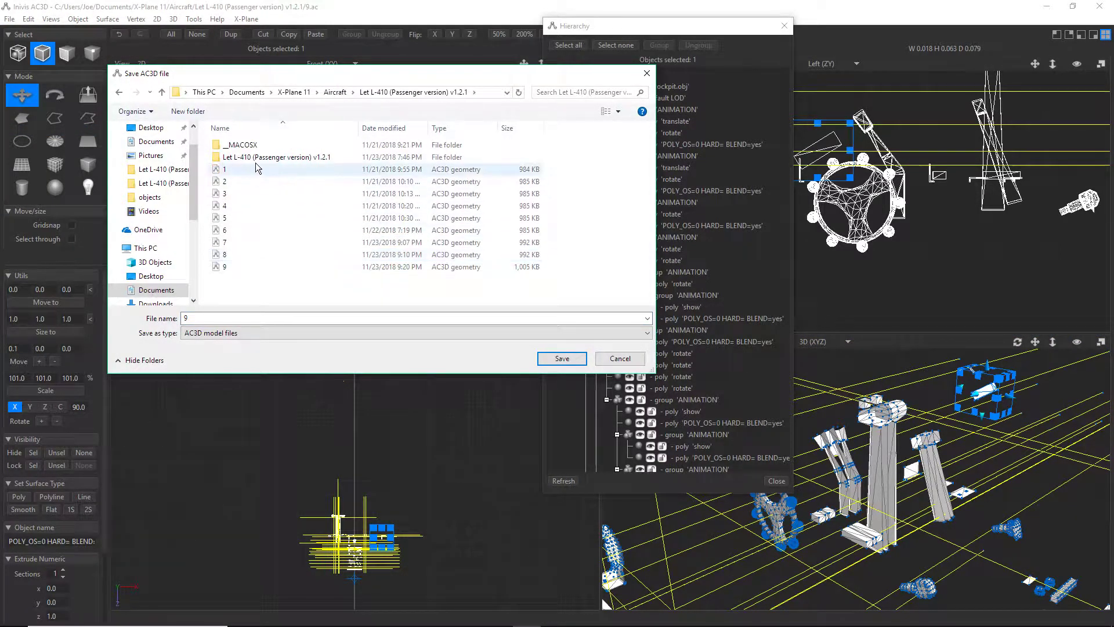
text(10)
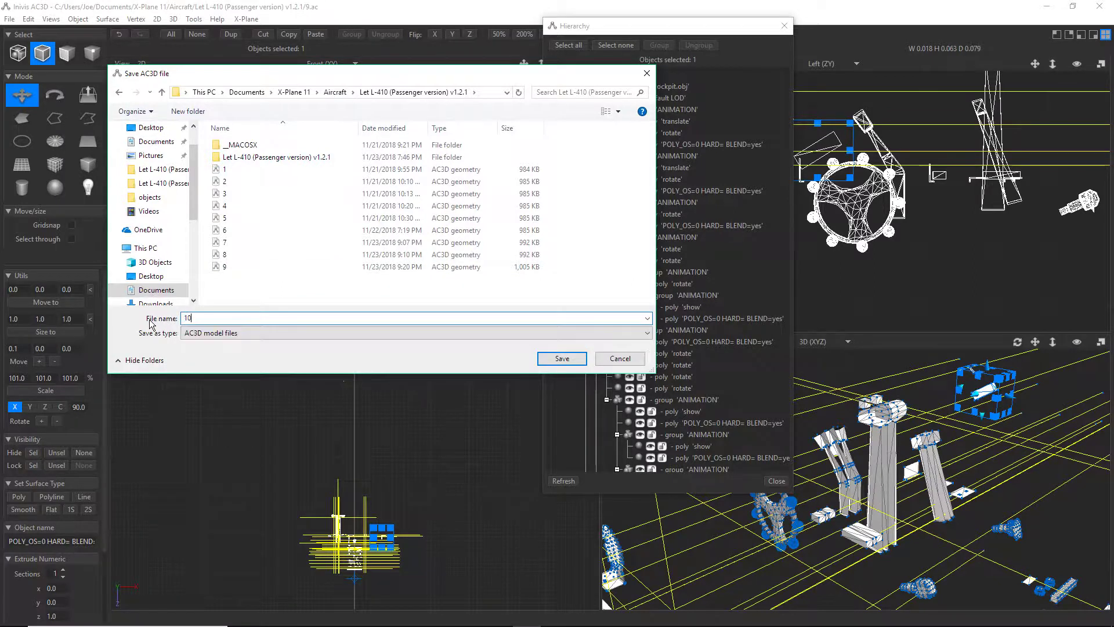
click(562, 358)
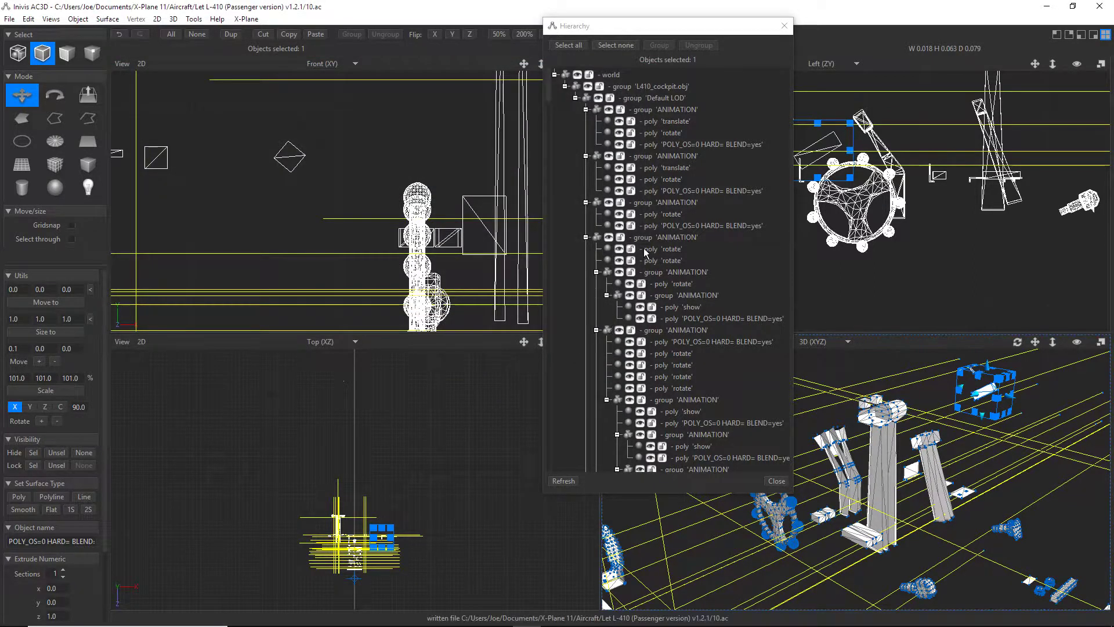
Close the Hierarchy window and bulk export the objects to the inner Let L-410 (Passenger version) v1.2.1 folder.
click(784, 25)
click(246, 18)
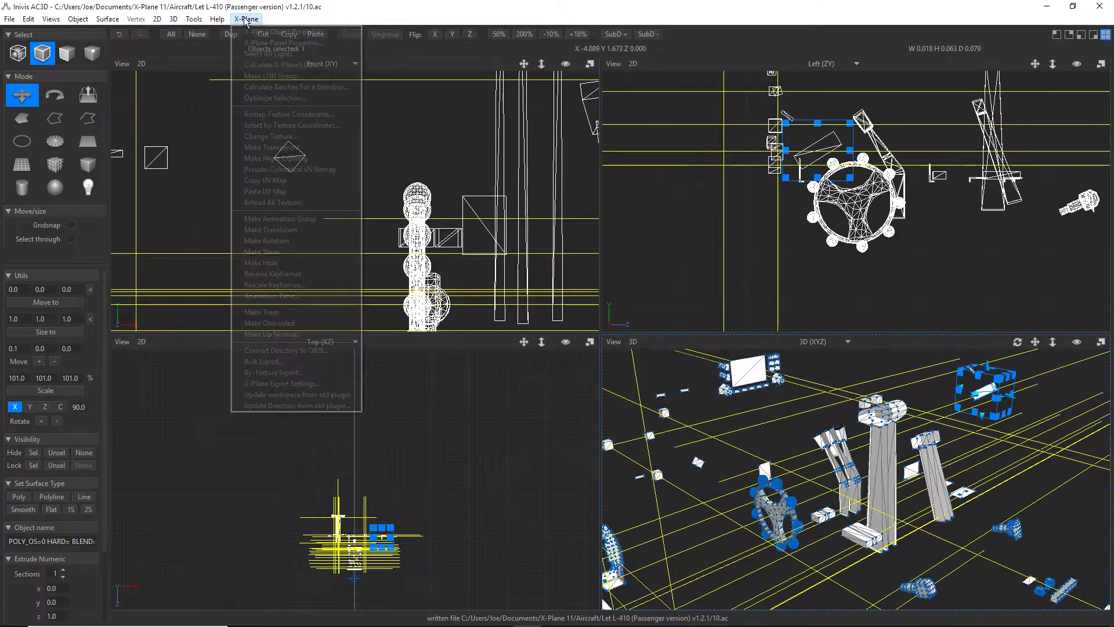
click(264, 362)
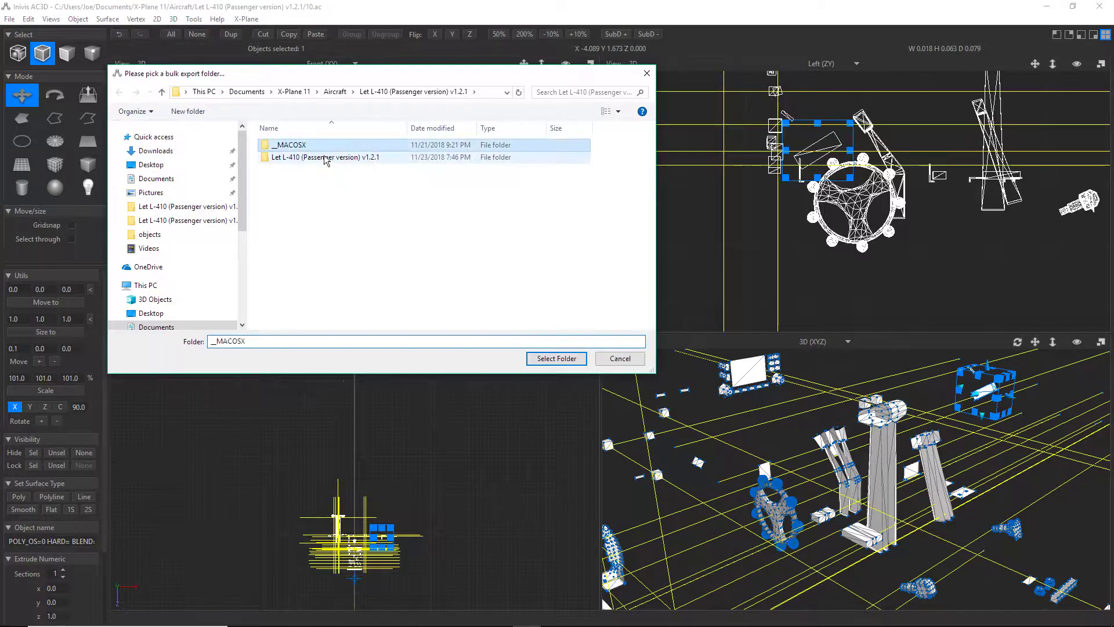
double_click(325, 157)
click(557, 358)
Switch to the X-Plane window and reload the aircraft with the exported cockpit.
click(470, 616)
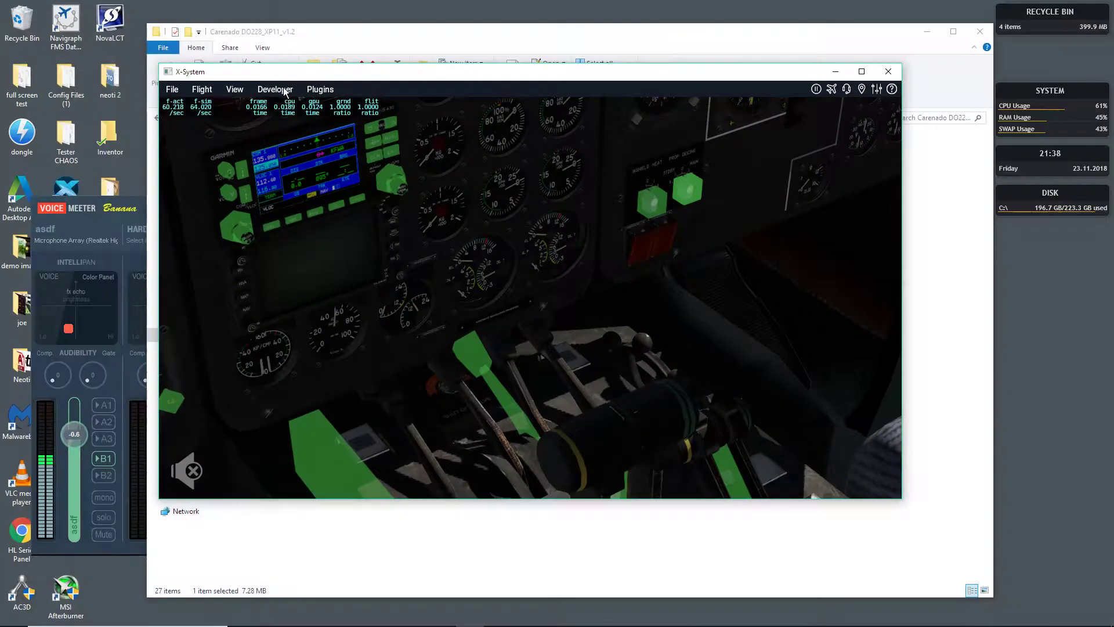
click(274, 89)
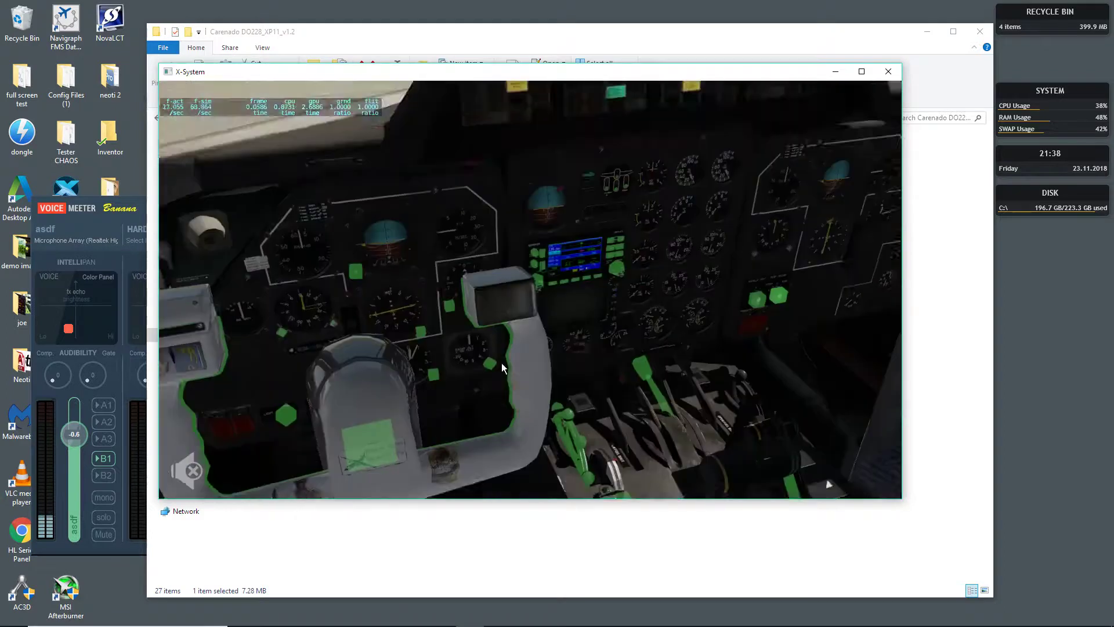
Test the trim wheel's manipulator in the cockpit and examine the highlighted landing gear handle up close.
scroll(530, 384, up, 7)
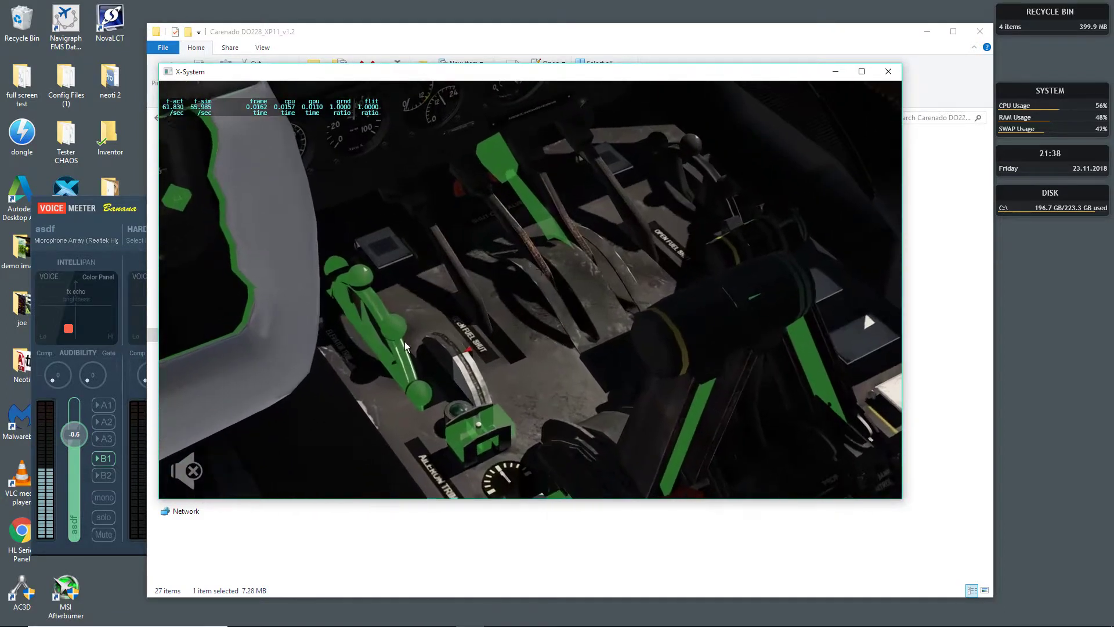
drag(404, 341, 362, 295)
mouse_move(368, 334)
mouse_down()
mouse_move(365, 303)
mouse_move(384, 327)
mouse_up()
right_drag(381, 323, 453, 326)
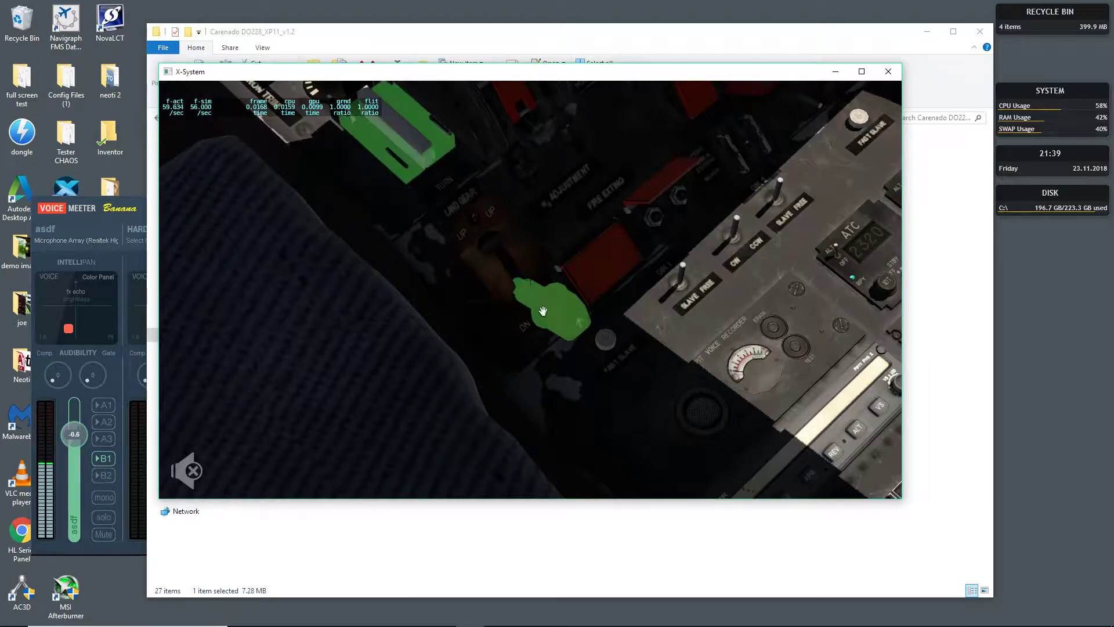
scroll(597, 355, up, 4)
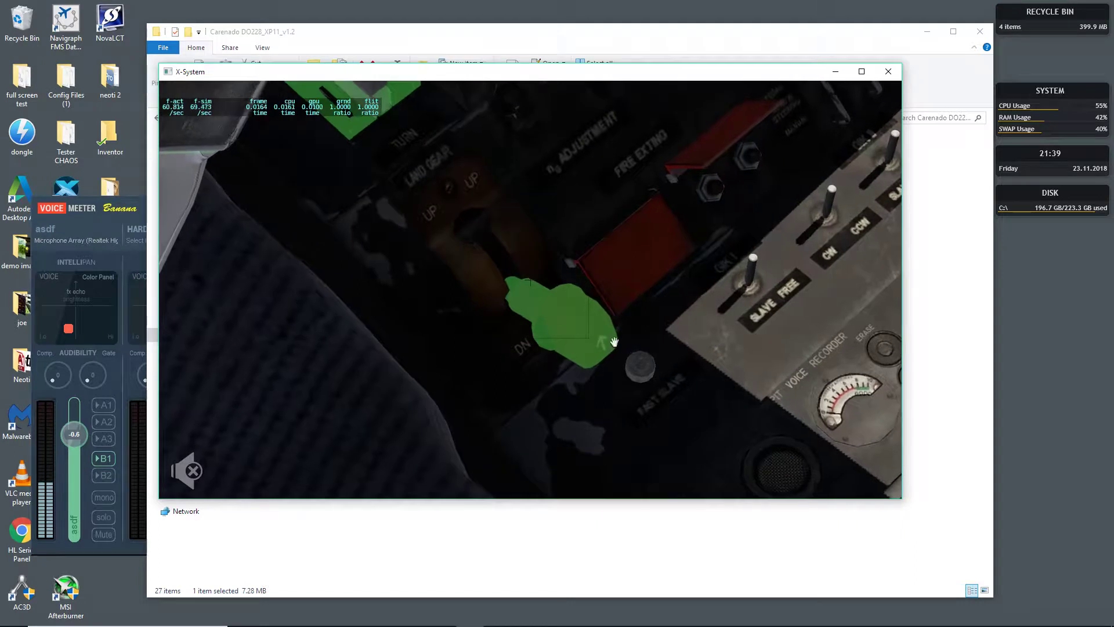
Examine the flap lever, the trim controls and the other highlighted manipulators on the cockpit pedestal.
right_drag(593, 318, 688, 326)
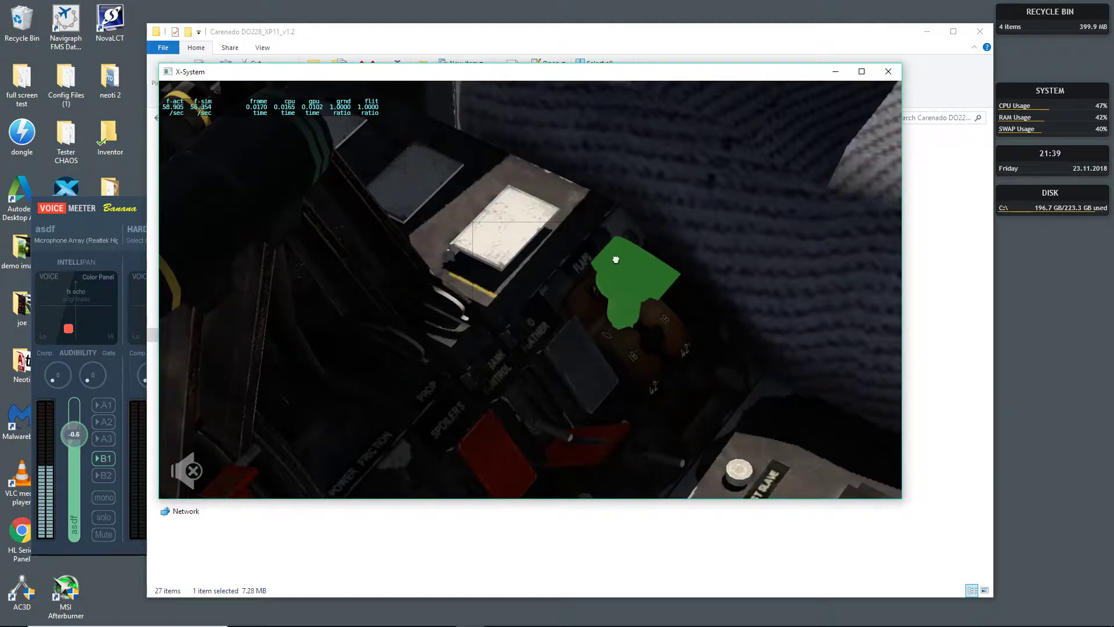
right_drag(698, 350, 654, 398)
scroll(655, 399, up, 3)
drag(627, 449, 685, 370)
right_drag(685, 372, 709, 289)
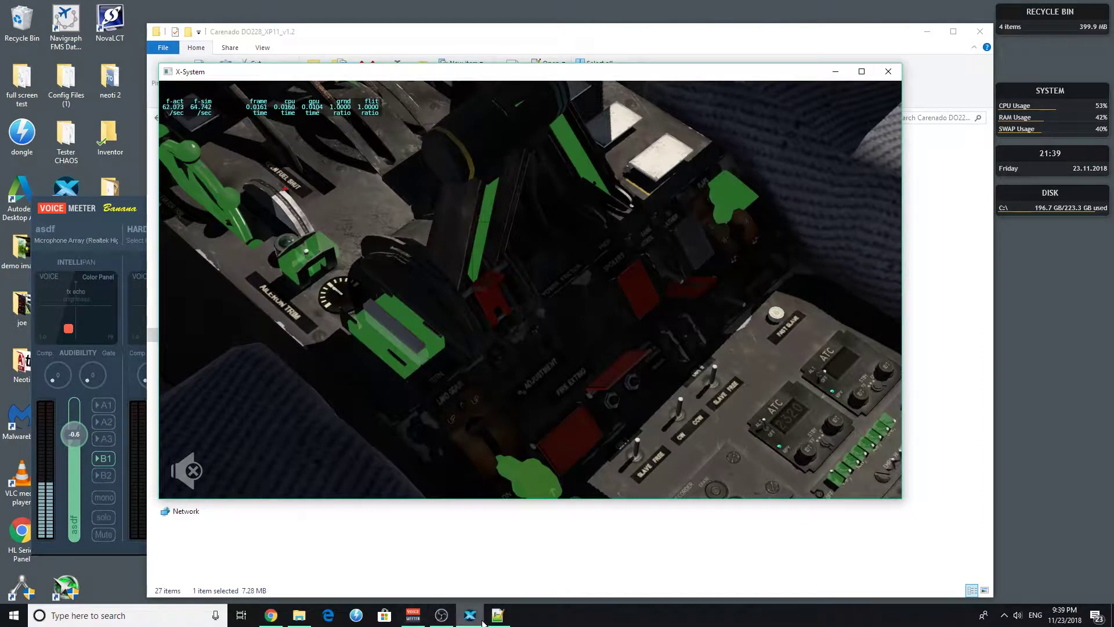
Switch to File Explorer, open Cessna_172SP_G1000_cockpit.obj from the Laminar Research Cessna 172SP folder in Notepad++, and accept reloading L410_cockpit.obj.
click(300, 616)
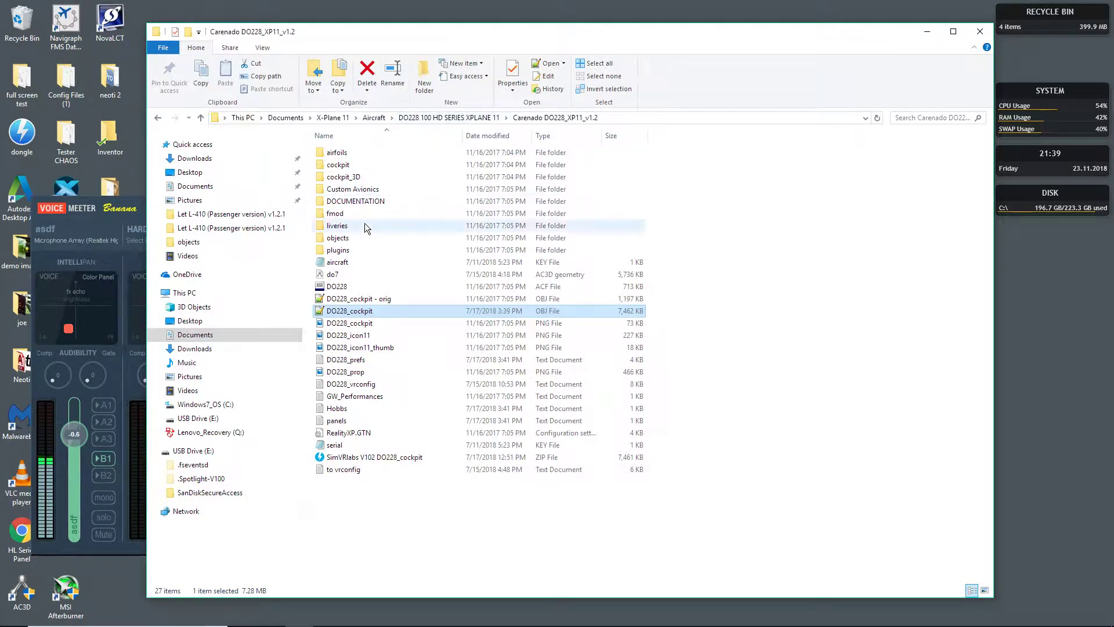
click(372, 117)
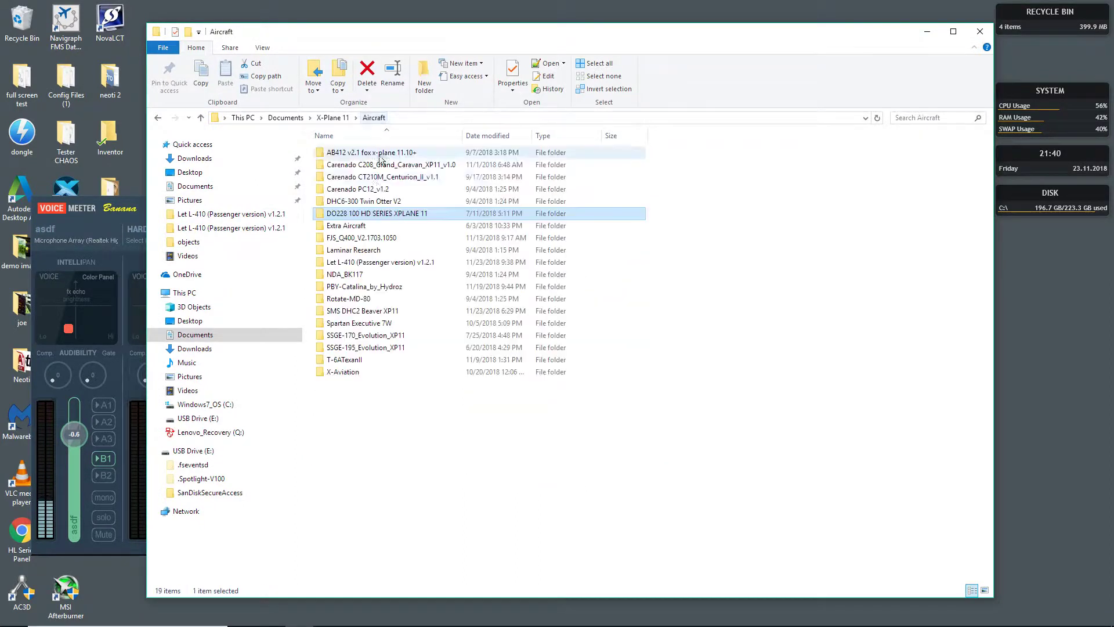
double_click(362, 250)
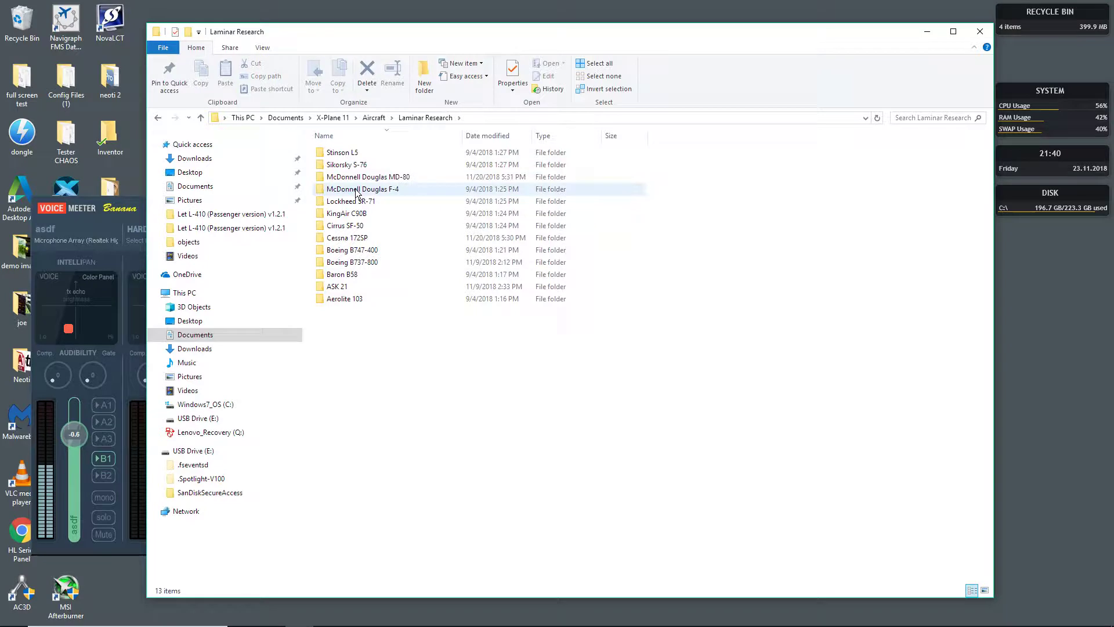
double_click(360, 241)
double_click(371, 287)
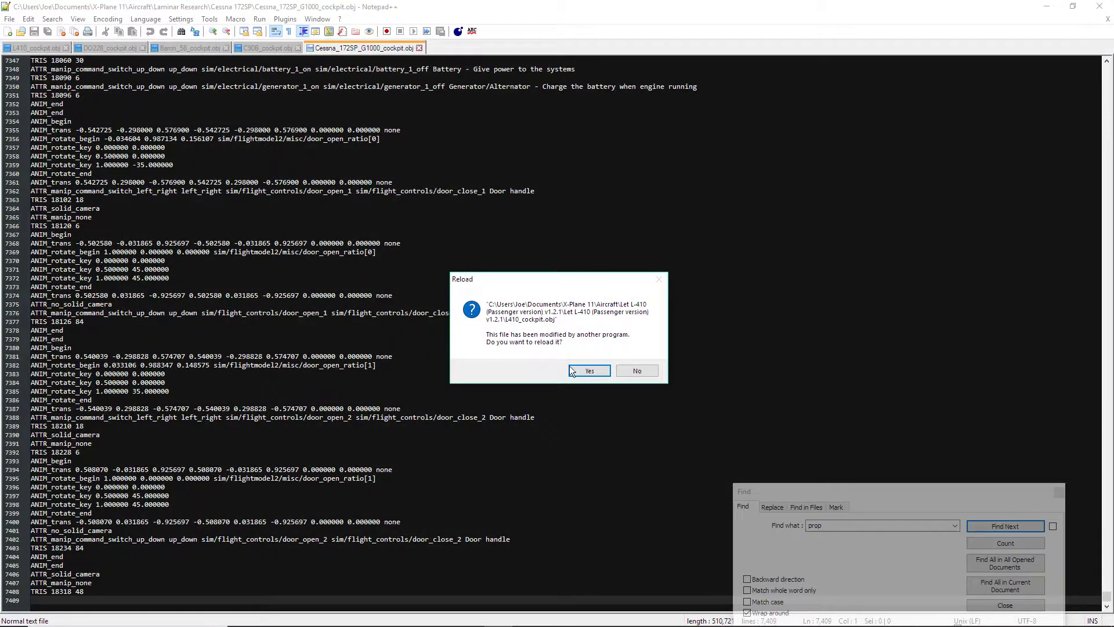
click(571, 370)
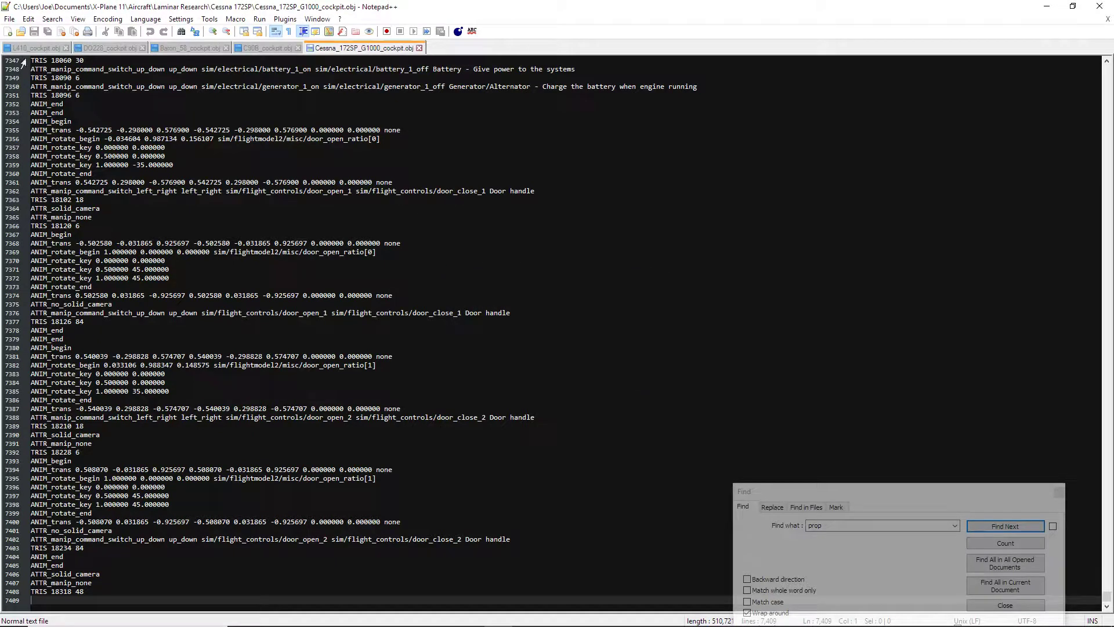
Search the Cessna 172SP G1000 cockpit file for "gear".
click(52, 19)
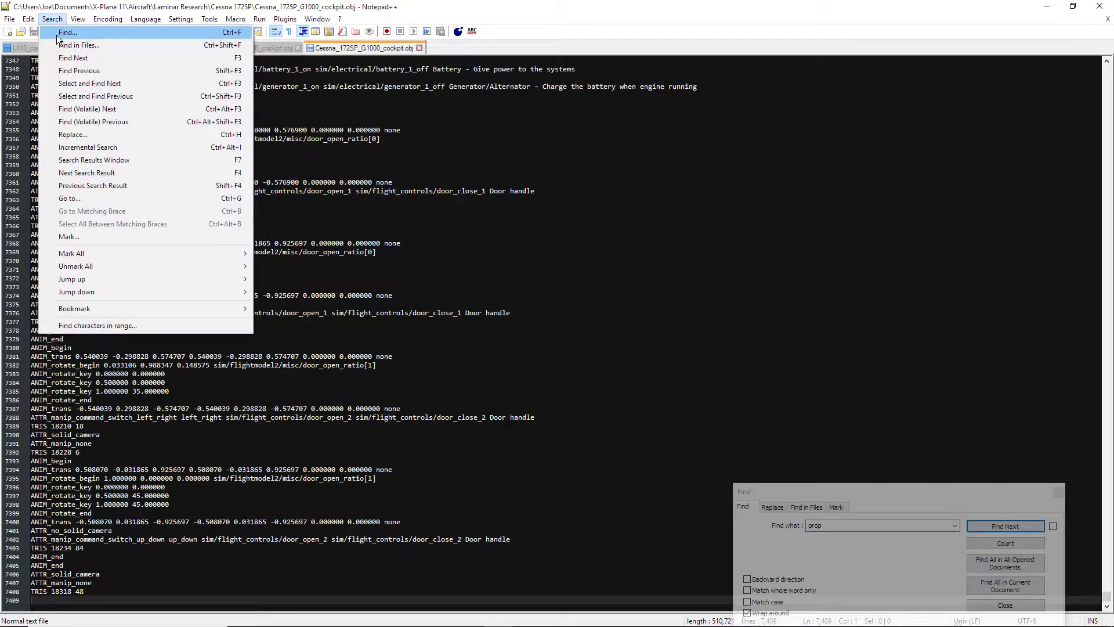
click(57, 33)
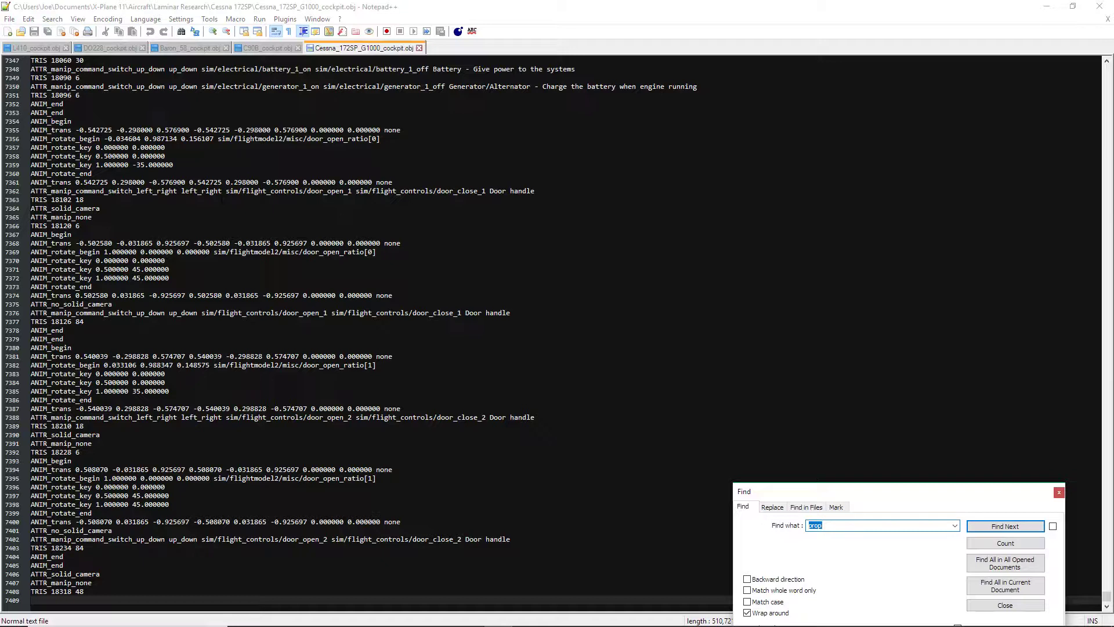
text(gear)
key(Return)
Search the Cessna cockpit file for "land" and step through the matches, keeping the Find window clear of the code.
drag(969, 493, 935, 308)
text(land)
key(Return)
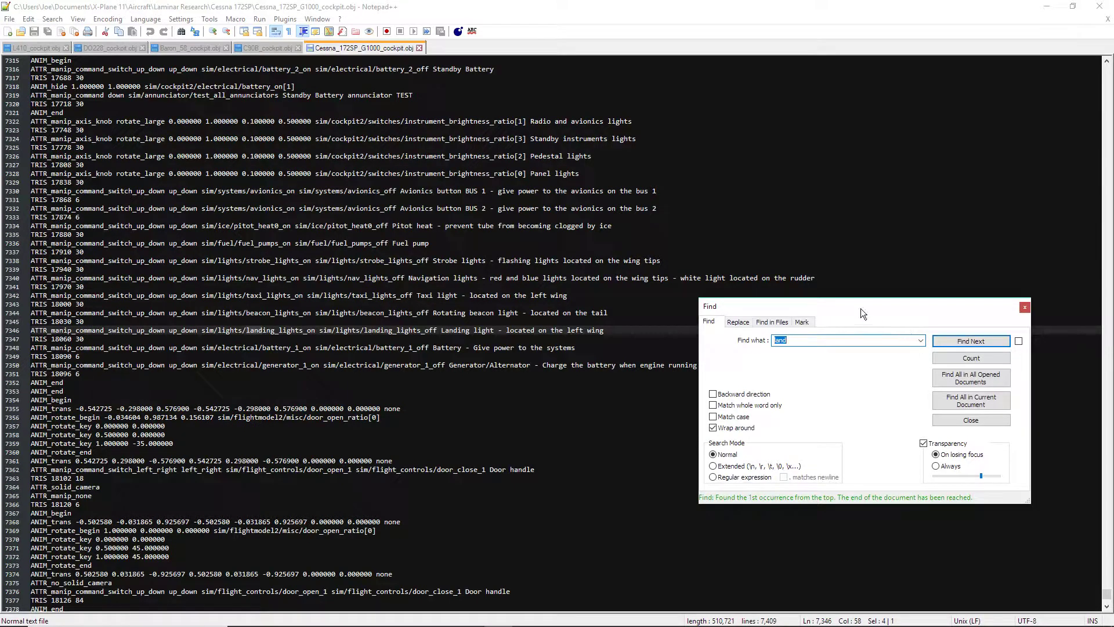
click(978, 340)
click(978, 340)
click(979, 340)
click(978, 340)
click(978, 340)
Repeat the search for "gear" in the Cessna cockpit file.
double_click(837, 345)
text(gear)
key(Return)
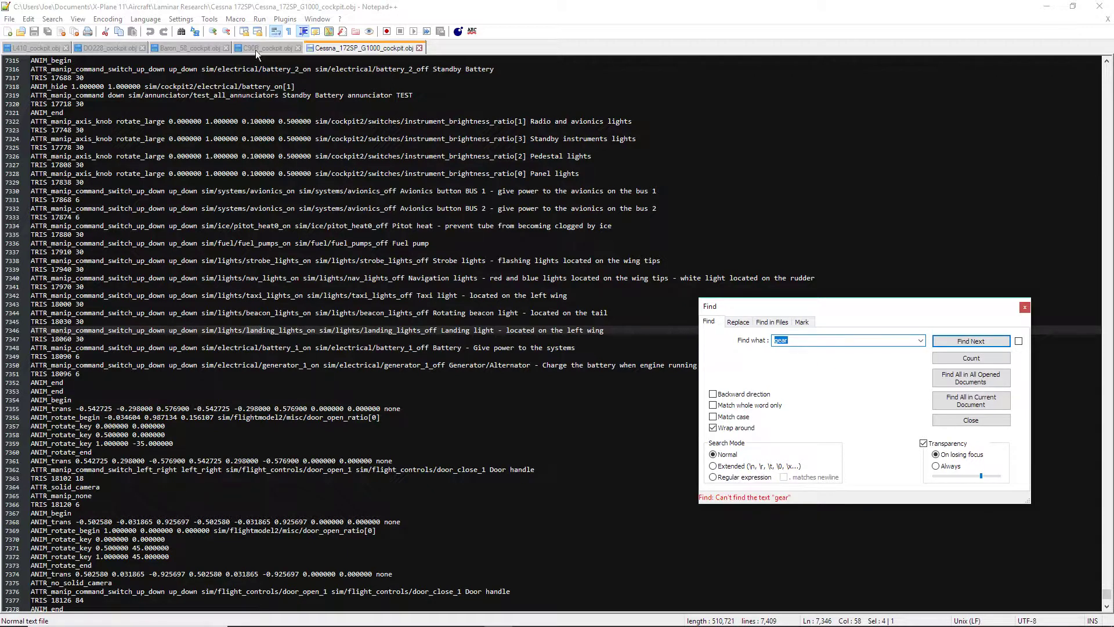
Open 747-400_cockpit.obj from the Laminar Research Boeing B747-400 folder and search it for "gear".
click(10, 19)
click(18, 45)
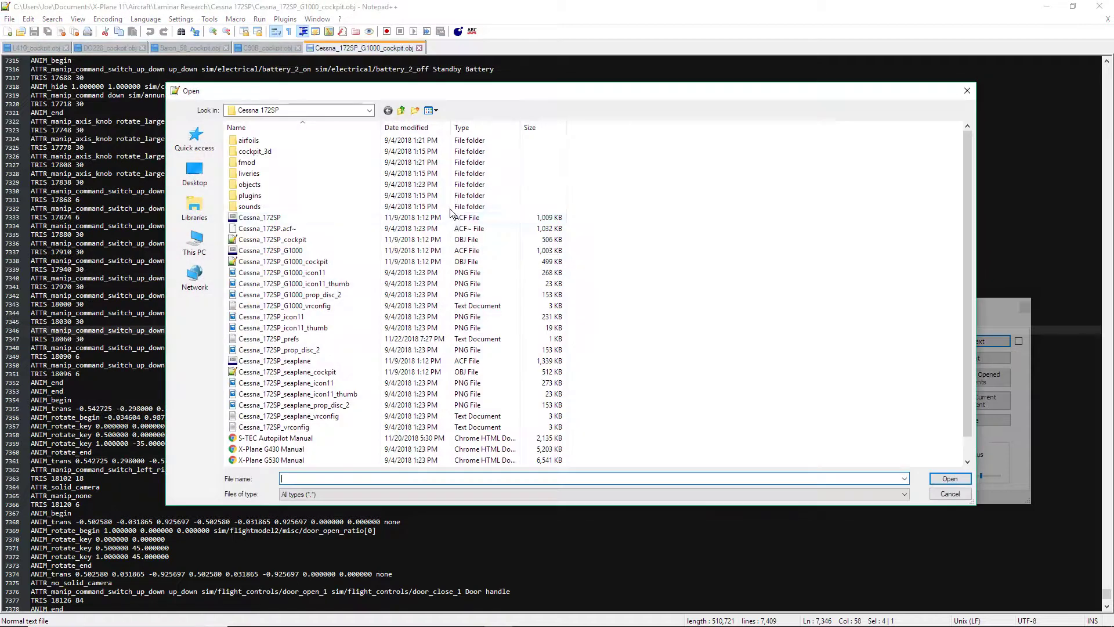
click(311, 110)
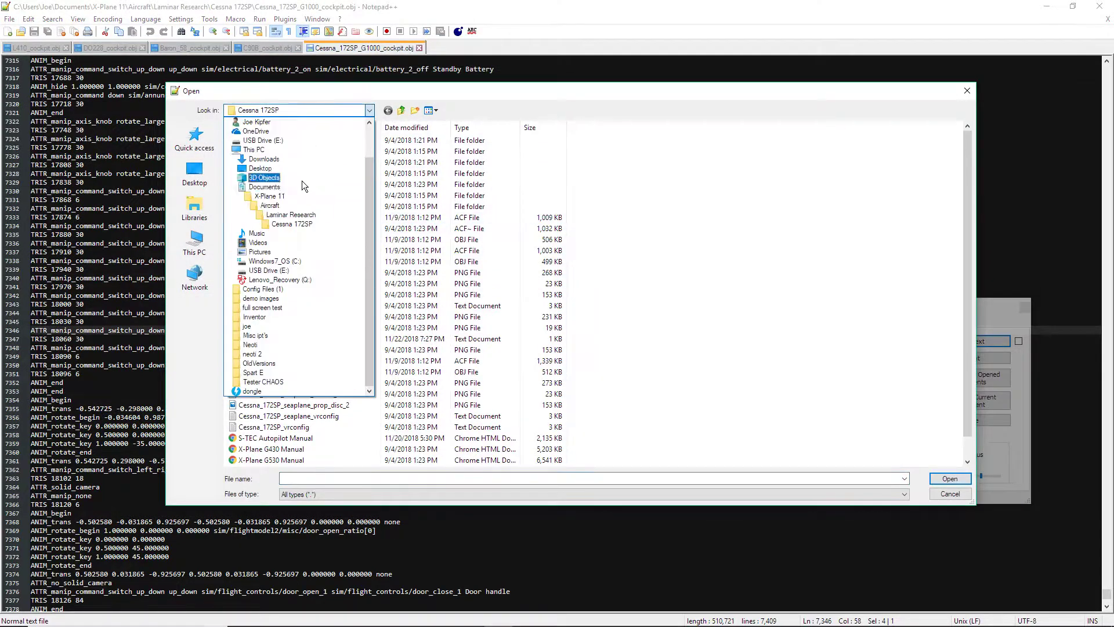
click(284, 196)
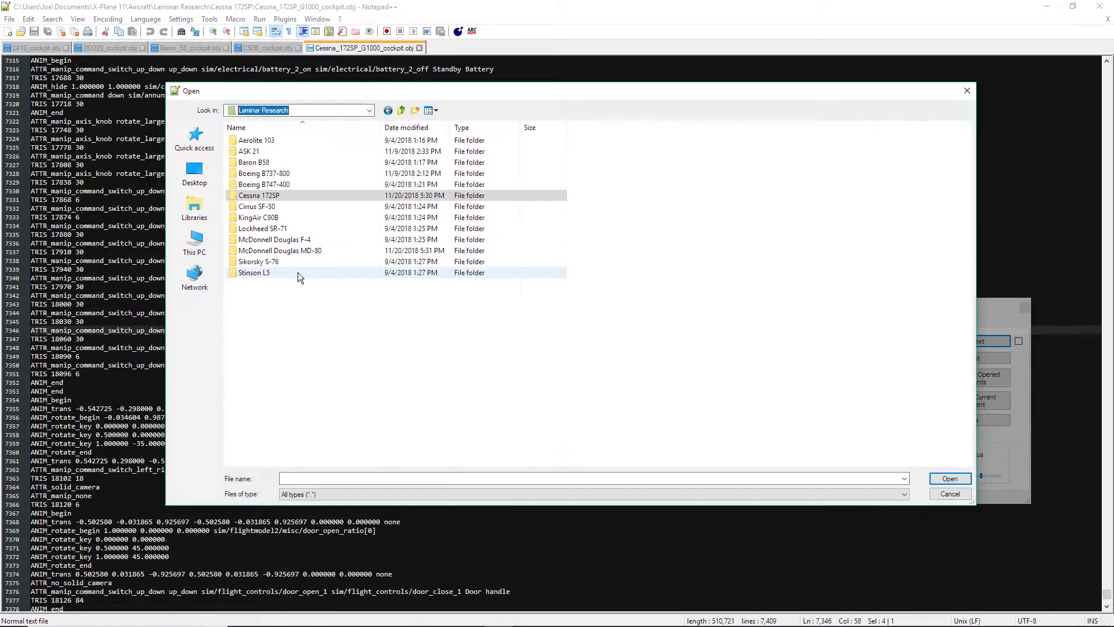
double_click(283, 183)
double_click(284, 241)
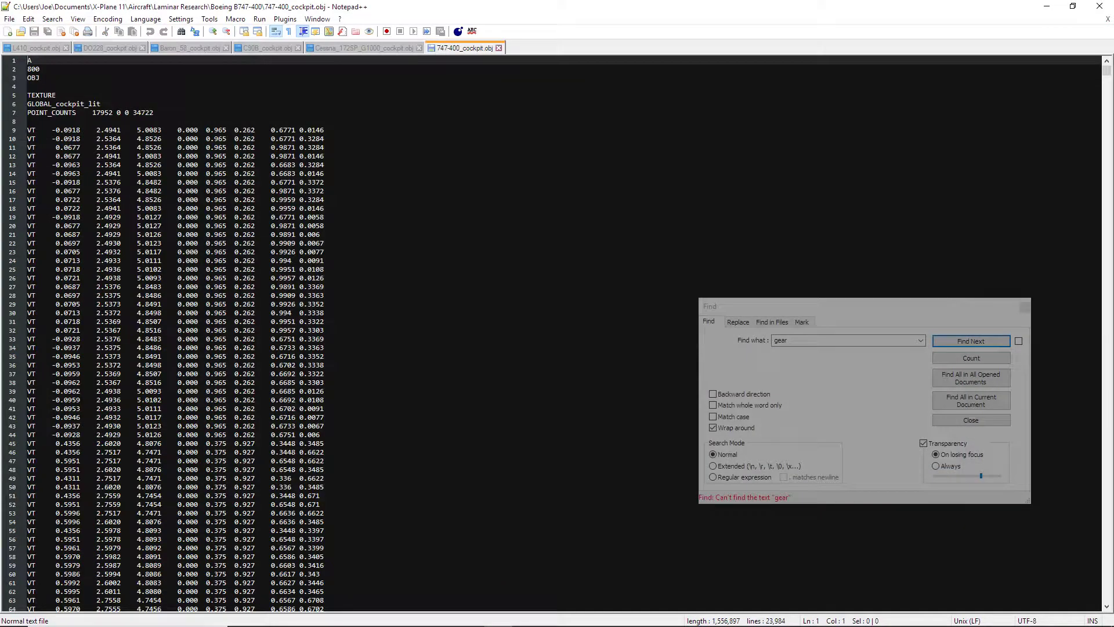
click(971, 341)
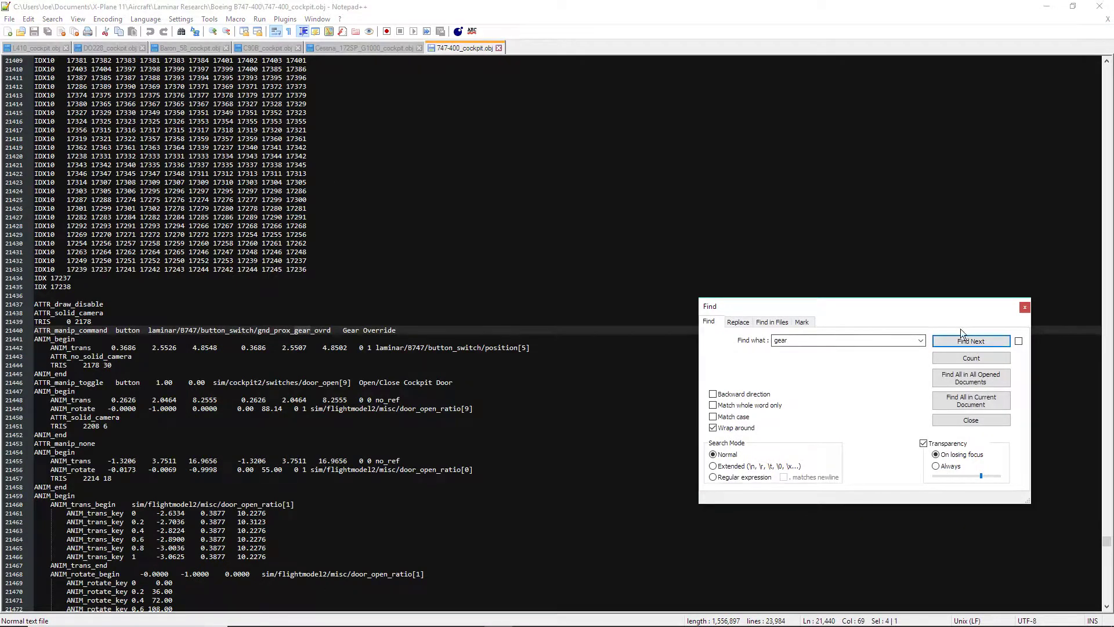
Search the 747-400 cockpit file for "landing" and step through the matches.
double_click(799, 335)
text(landing)
key(Return)
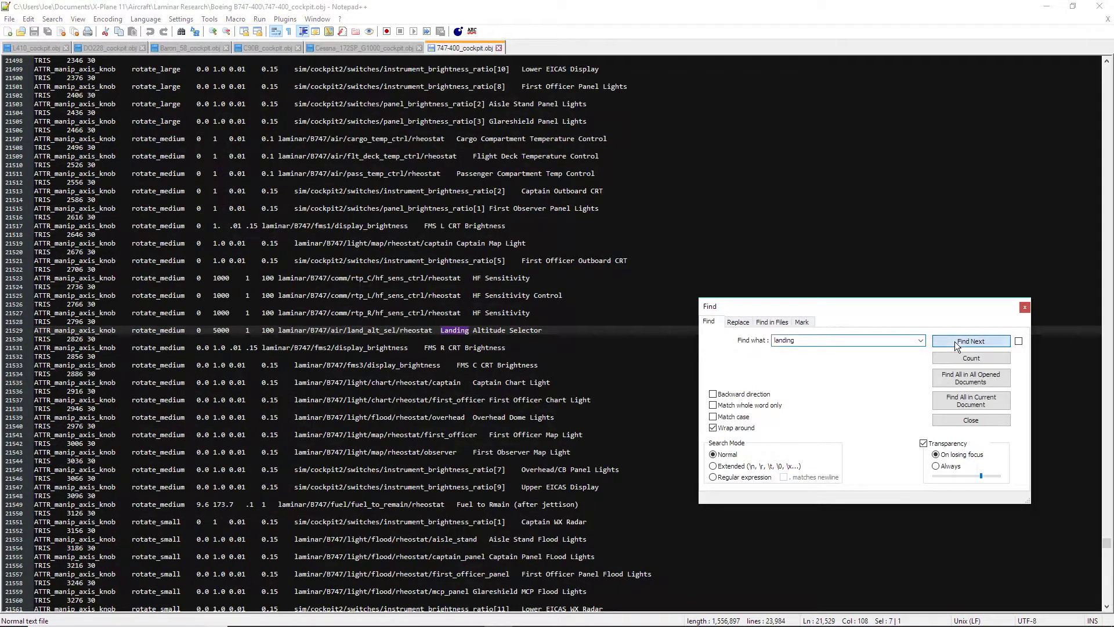
click(953, 343)
click(955, 343)
click(955, 343)
click(957, 343)
click(956, 342)
click(957, 342)
click(957, 342)
click(957, 343)
click(957, 342)
click(957, 343)
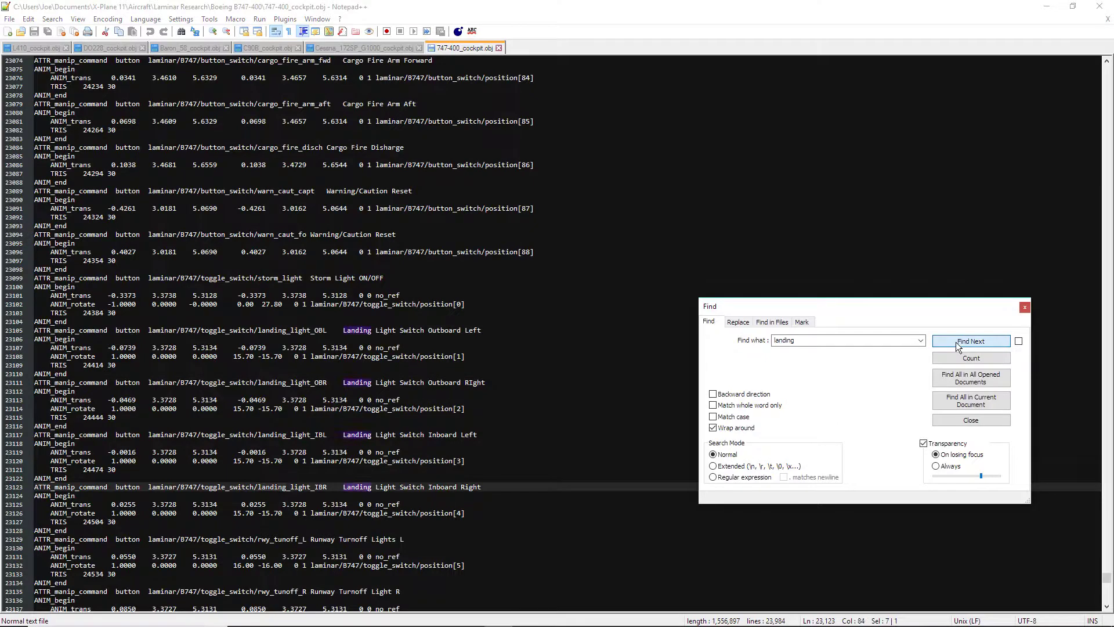
click(957, 342)
click(957, 343)
click(957, 342)
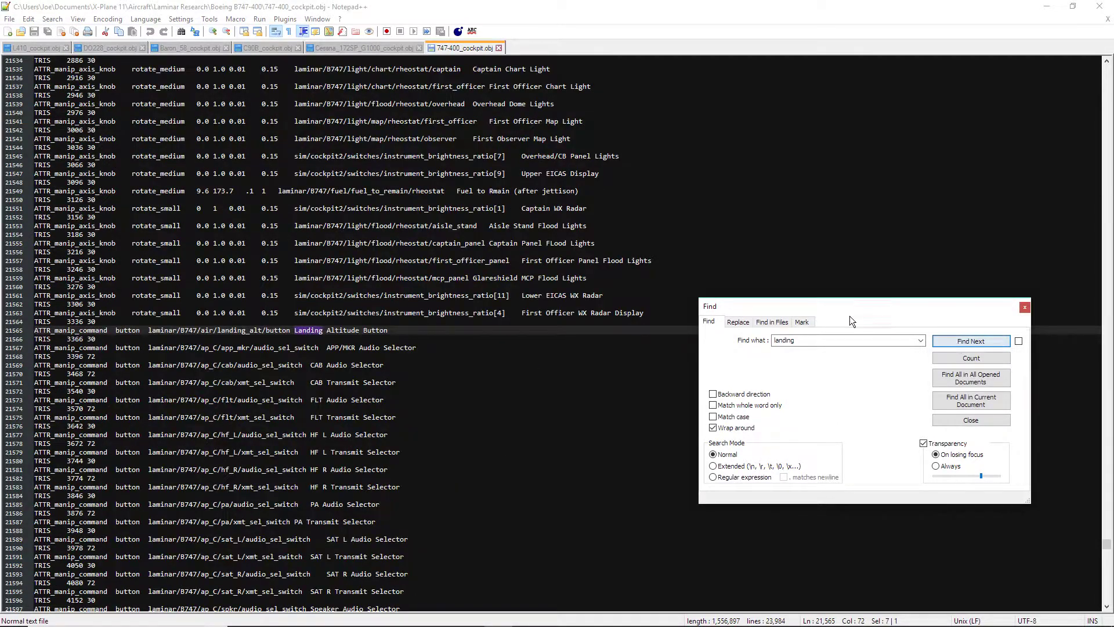
Search the 747-400 cockpit file for "gear" again and step through to the gear handle's drag-rotate manipulator.
drag(824, 340, 736, 340)
text(gear)
key(Return)
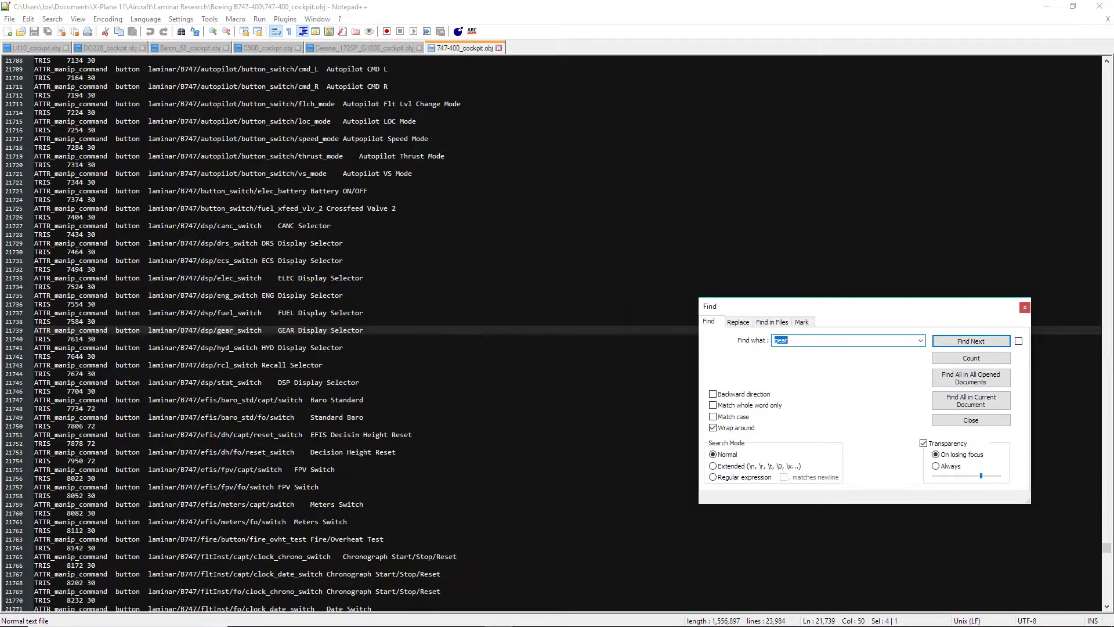
click(986, 342)
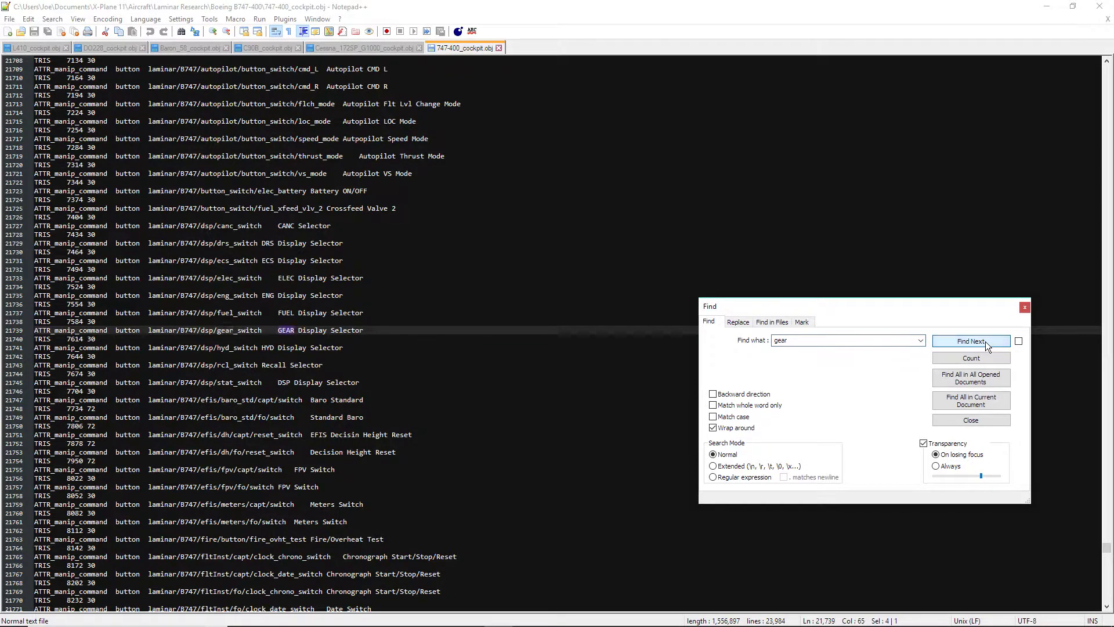
click(987, 343)
click(986, 342)
click(987, 343)
click(986, 342)
click(986, 342)
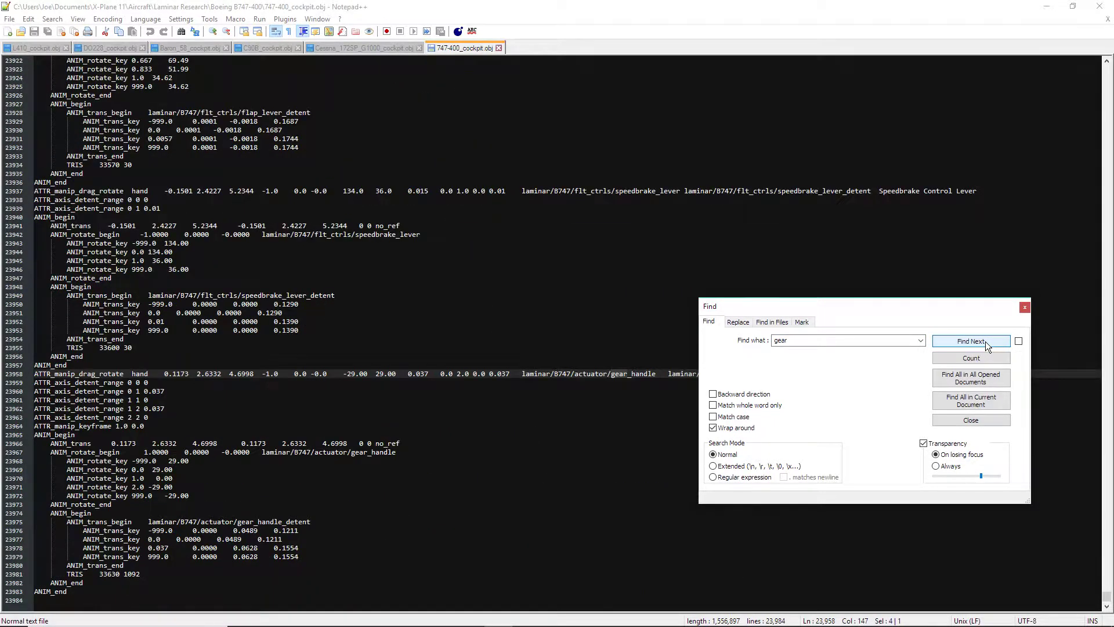
Move the Find window off the gear handle line, read it, and step through the remaining "gear" matches.
drag(940, 313, 799, 408)
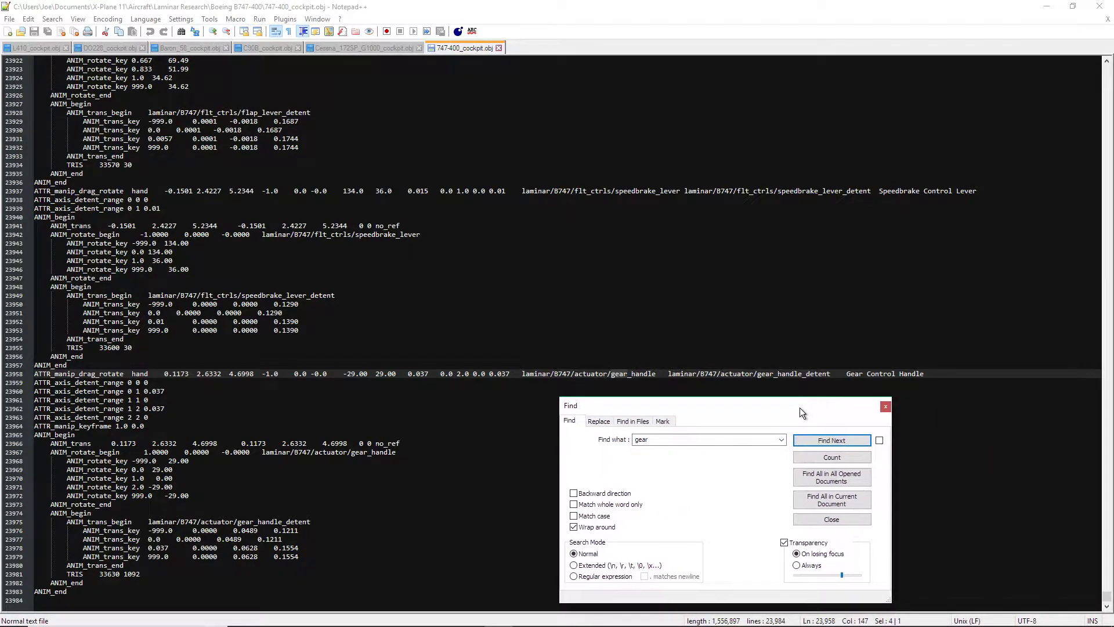
click(826, 444)
click(831, 440)
click(831, 439)
click(831, 440)
click(831, 440)
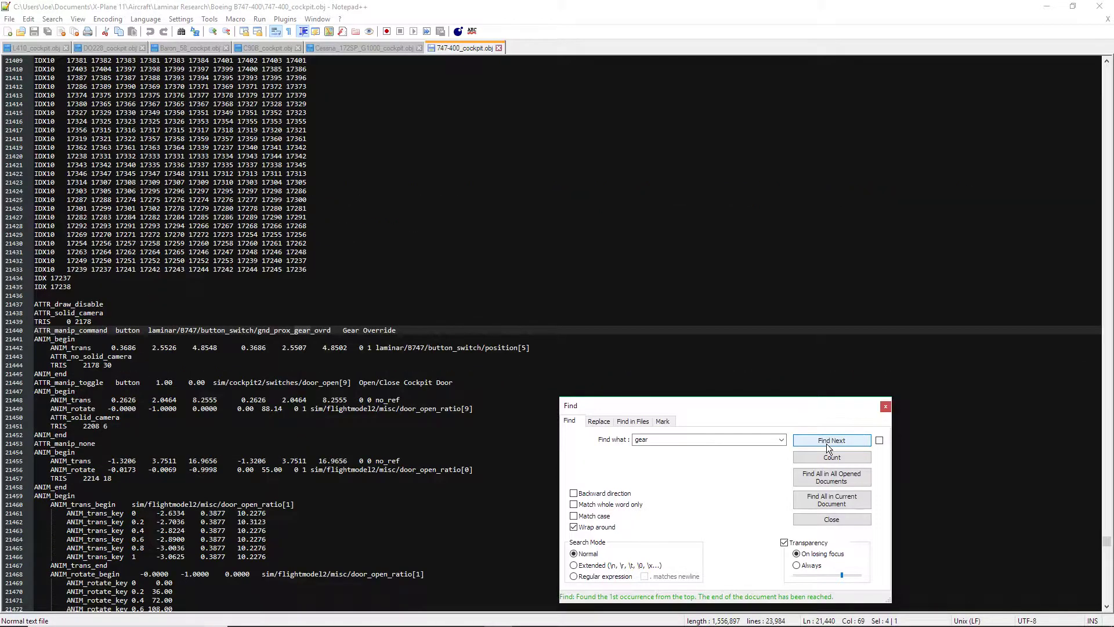
Close the 747-400 cockpit file and open DO228_cockpit.obj from the Carenado DO228_XP11_v1.2 folder.
click(499, 48)
click(9, 18)
click(9, 49)
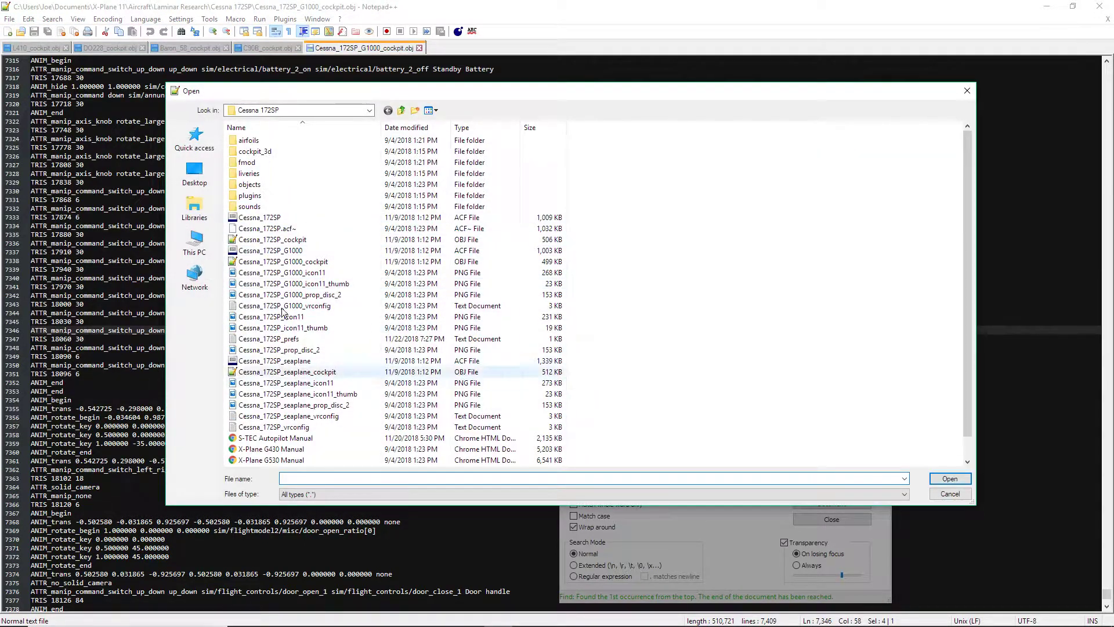
click(325, 109)
click(290, 214)
click(295, 113)
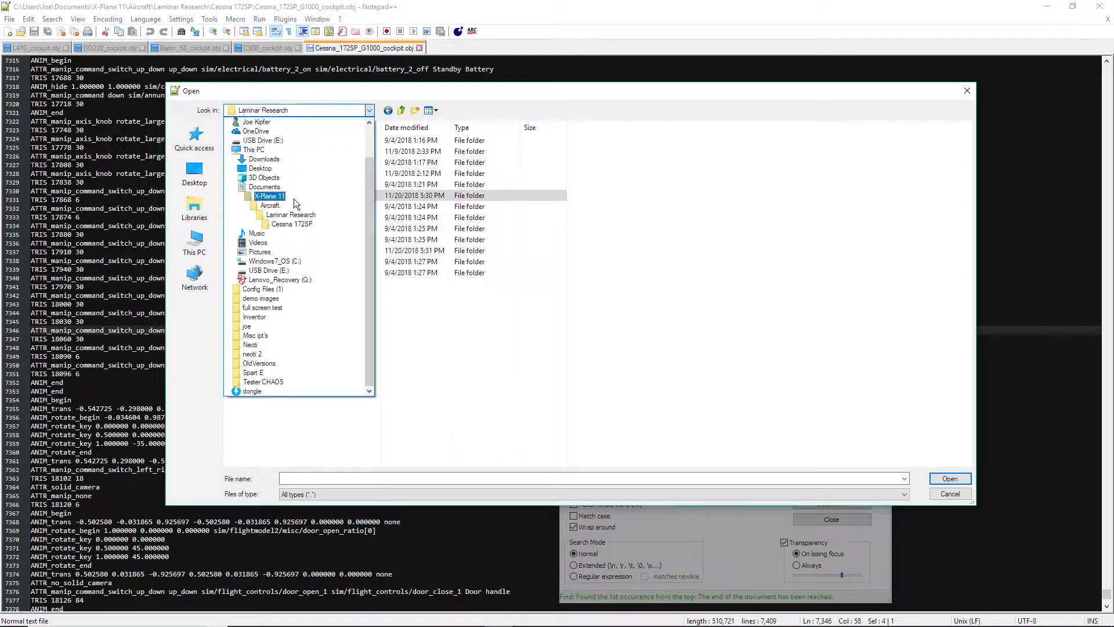
click(293, 200)
double_click(288, 199)
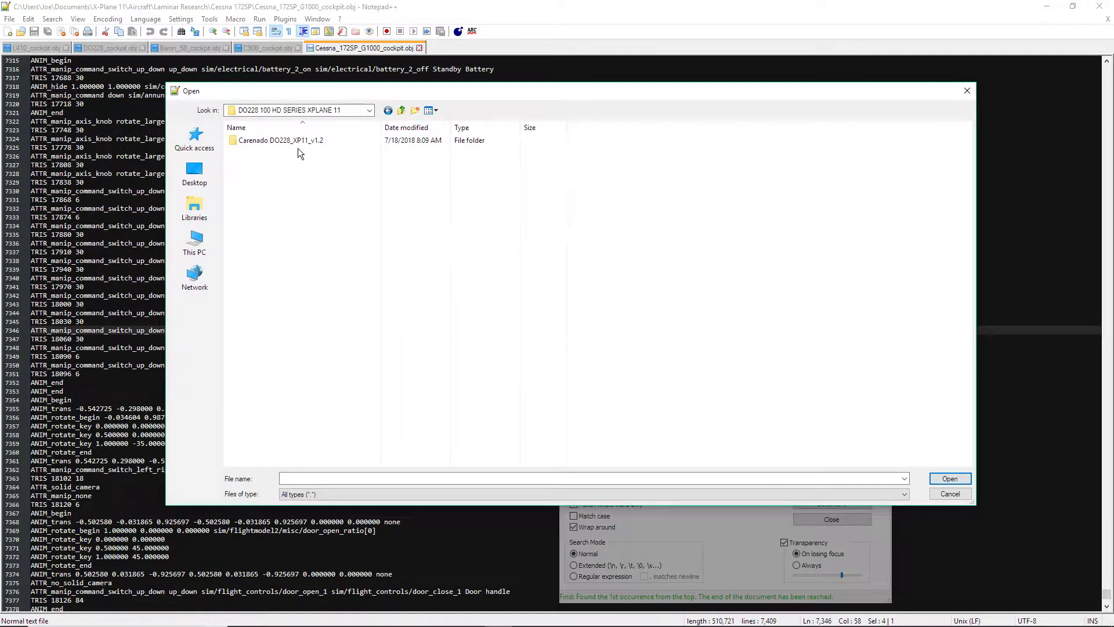
double_click(301, 142)
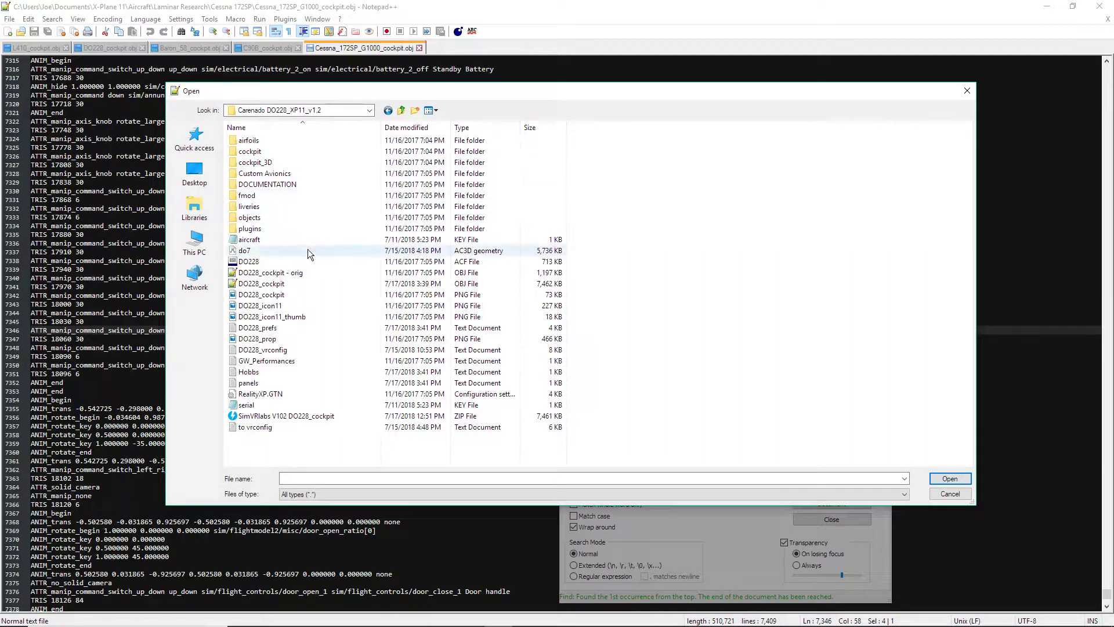
double_click(302, 284)
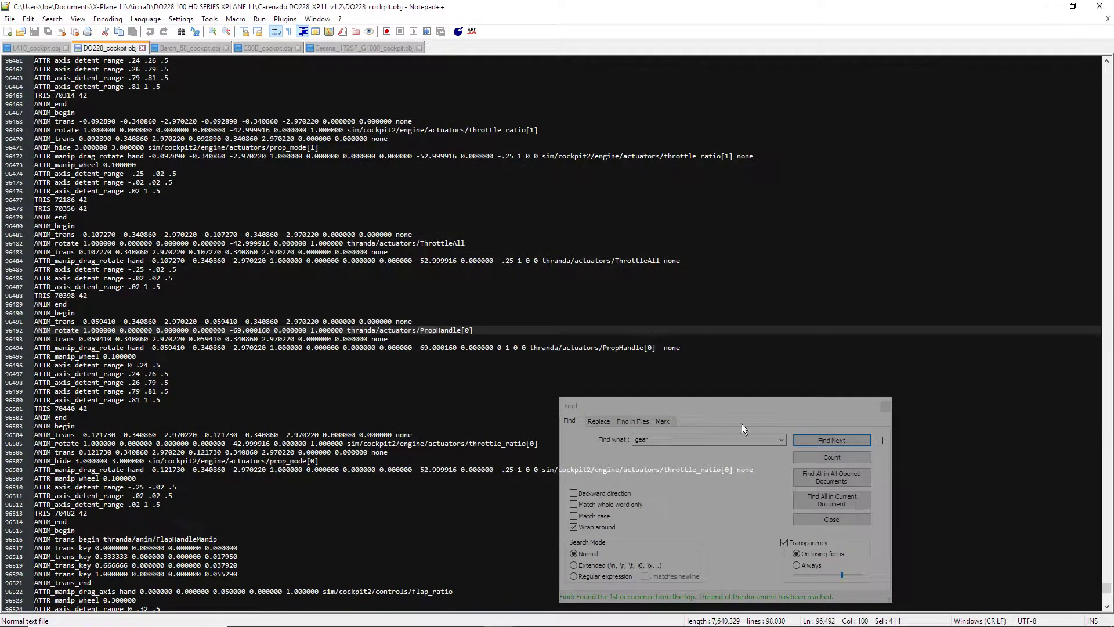
Step through the "gear" matches in DO228_cockpit.obj to the gear handle's ATTR_manip_drag_rotate line.
click(817, 441)
click(817, 442)
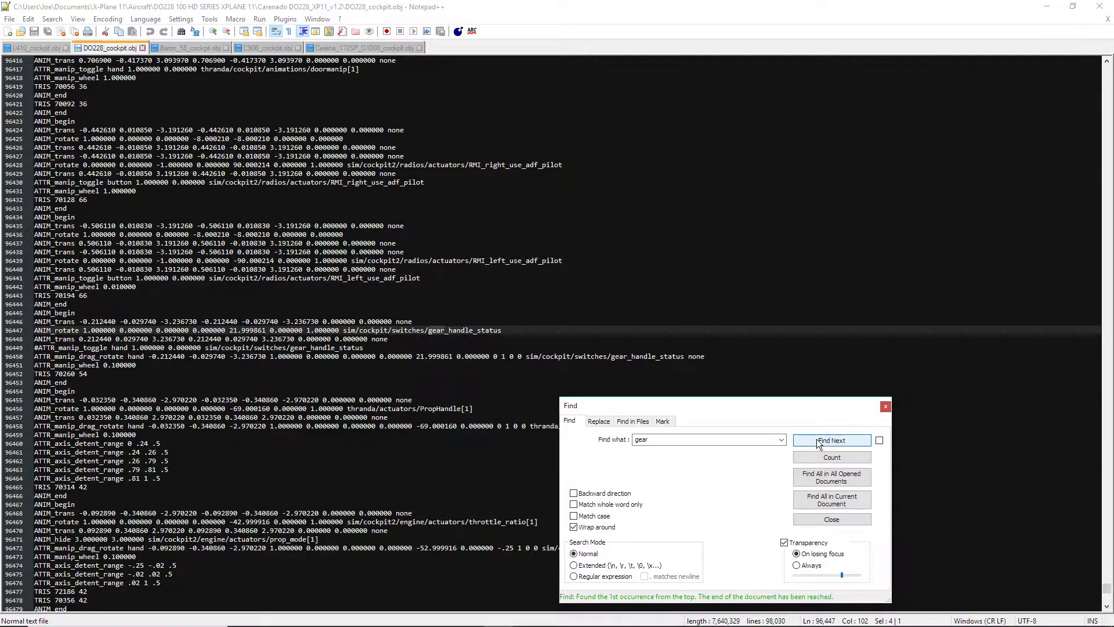
click(816, 439)
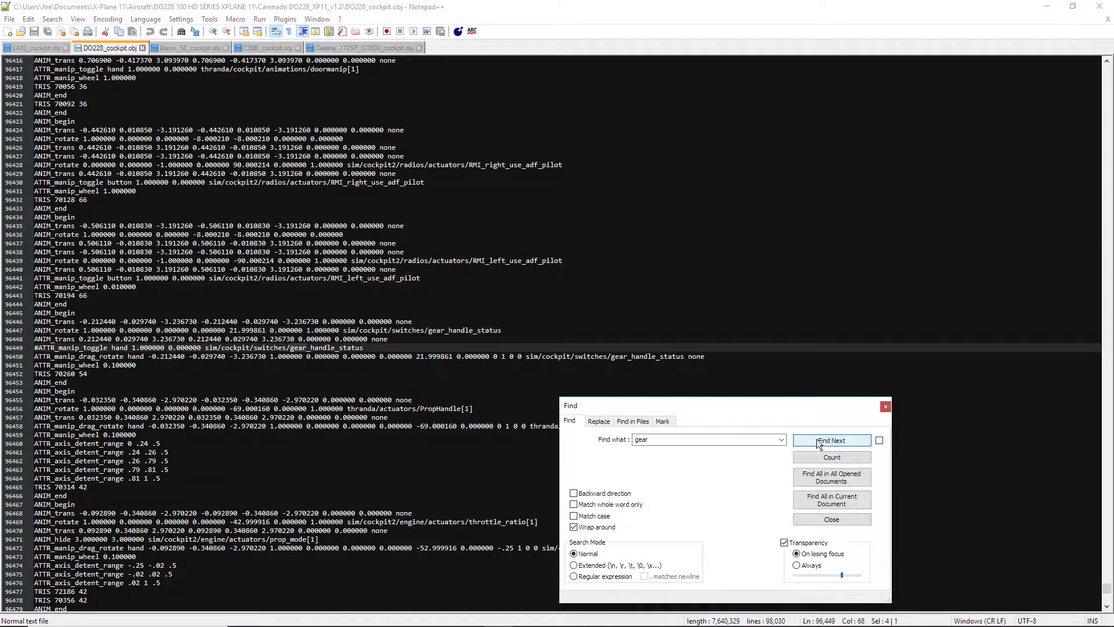
click(816, 440)
click(817, 439)
click(817, 439)
click(816, 439)
click(816, 439)
click(817, 440)
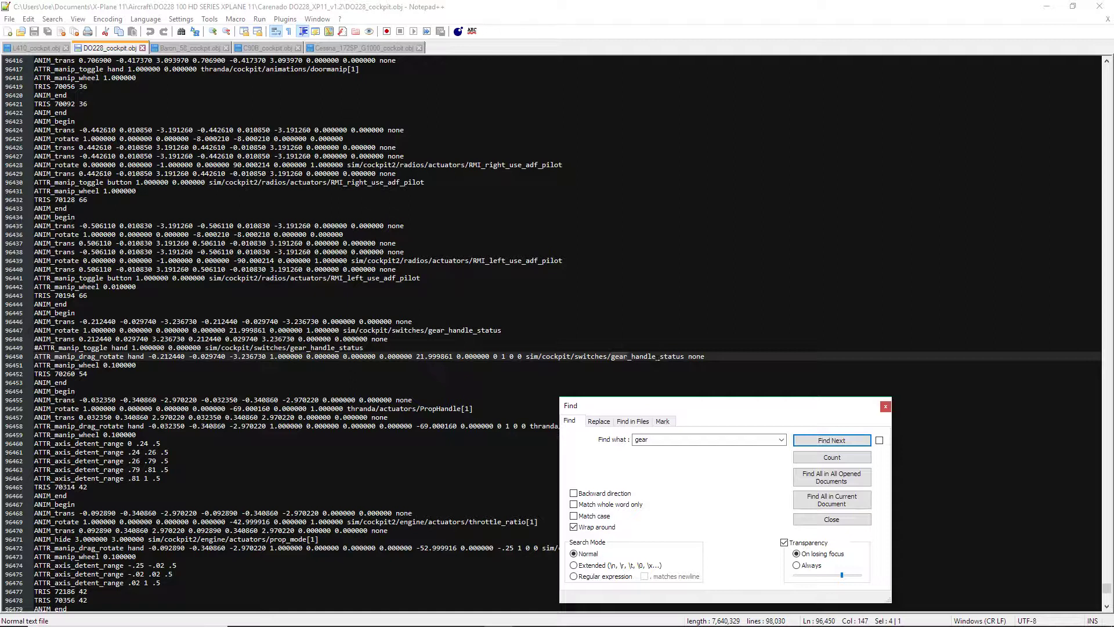
Copy the dataref sim/cockpit/switches/gear_handle_status from the manipulator line and find the first "gear" entry in L410_cockpit.obj.
drag(684, 356, 526, 357)
key(ctrl+c)
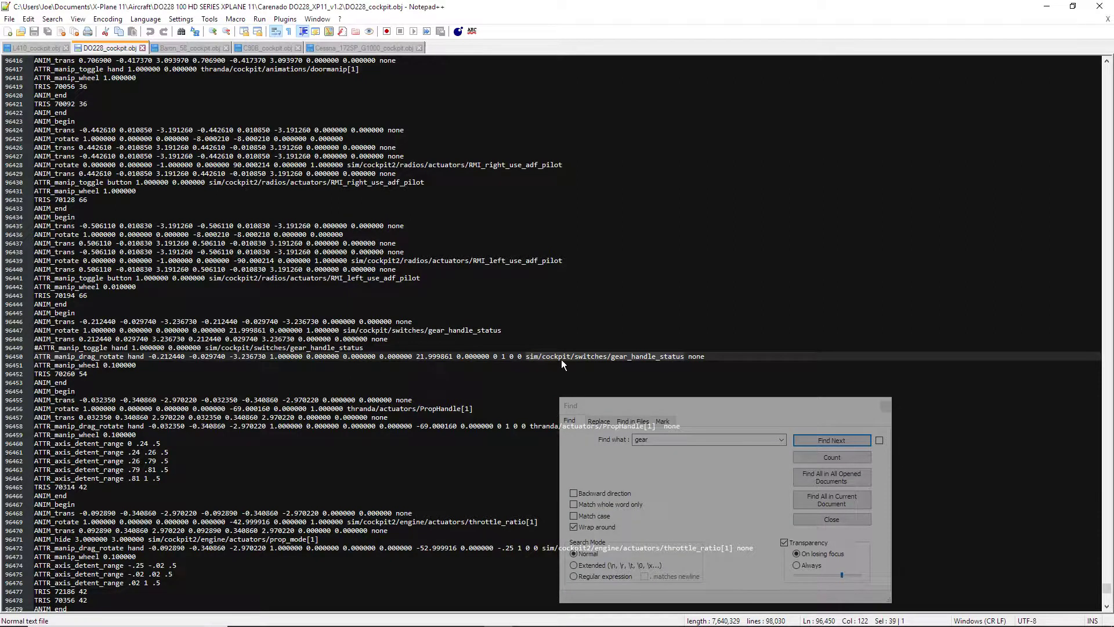
click(38, 48)
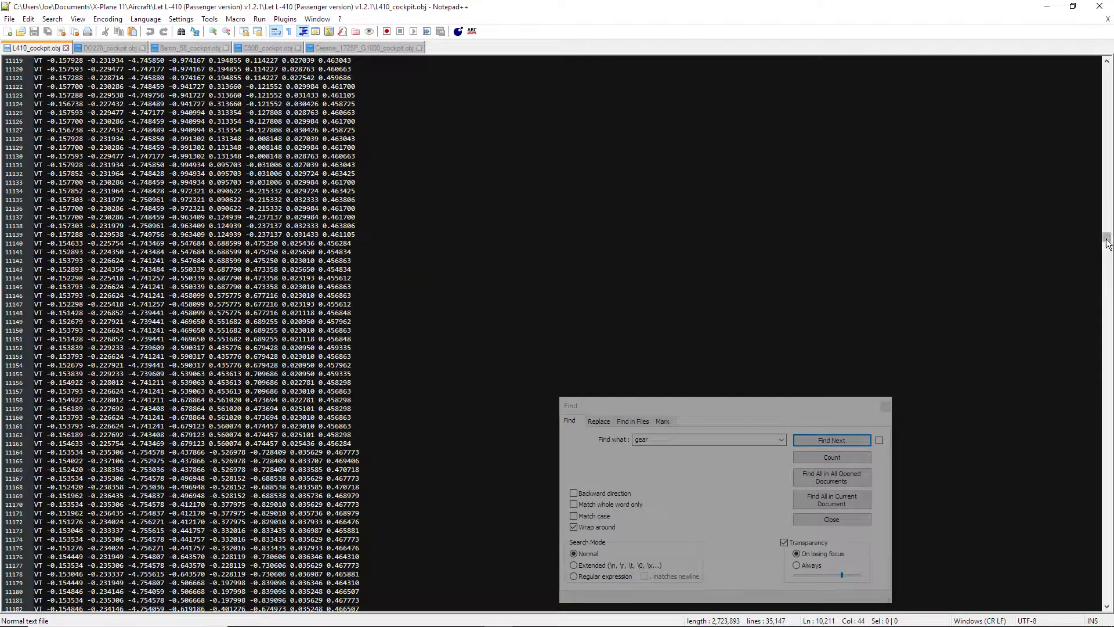
click(839, 432)
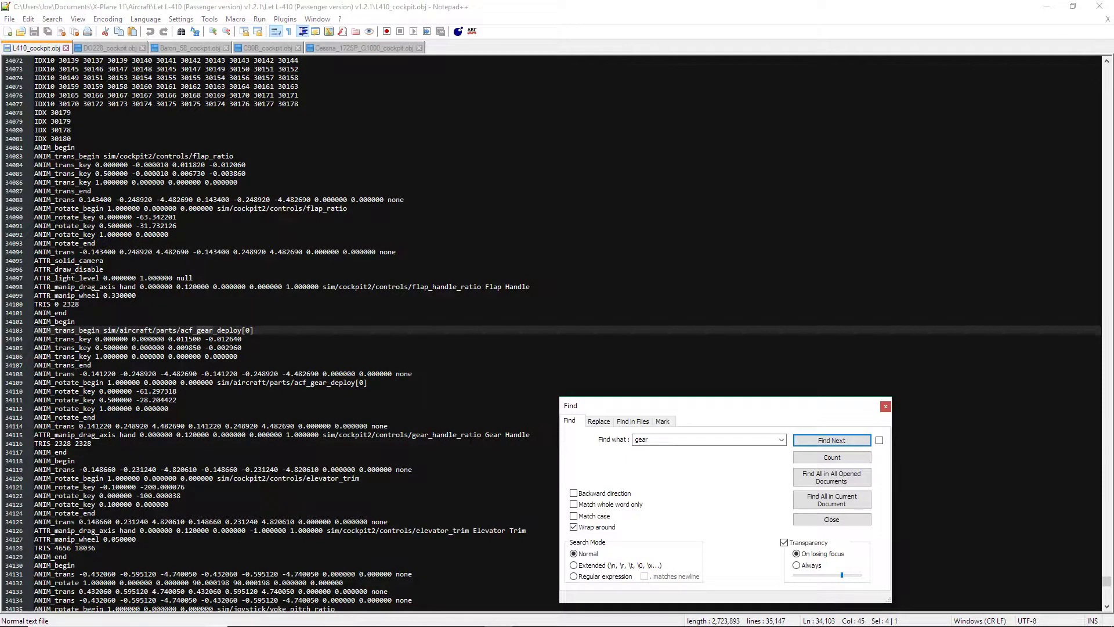
Replace the dataref in the L410 Gear Handle manipulator line with sim/cockpit/switches/gear_handle_status and save the file.
drag(483, 435, 323, 435)
key(ctrl+v)
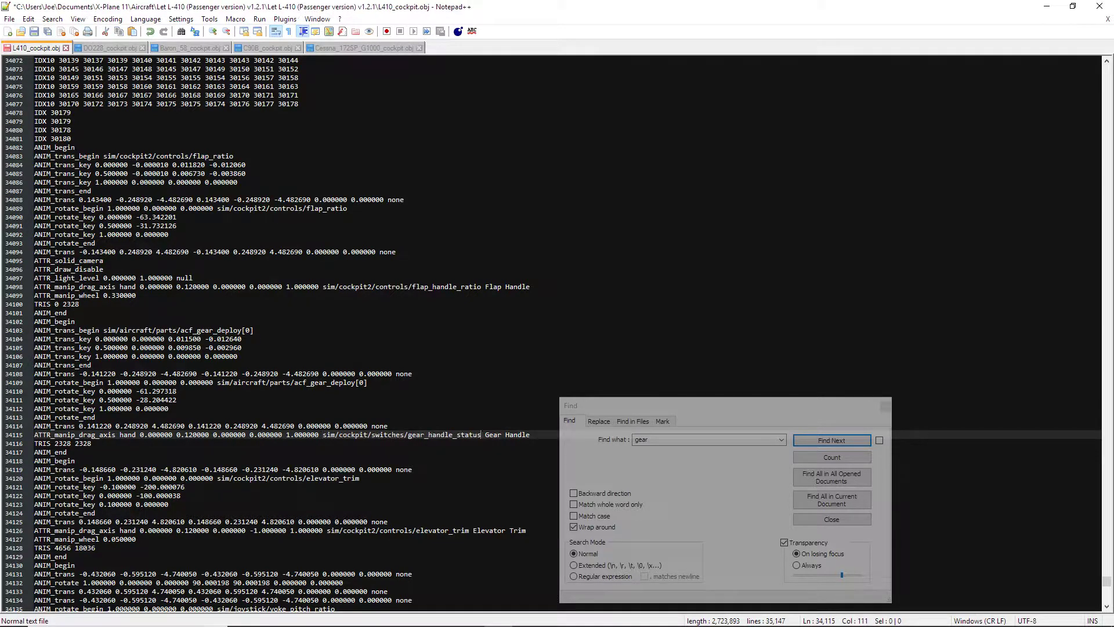
click(35, 31)
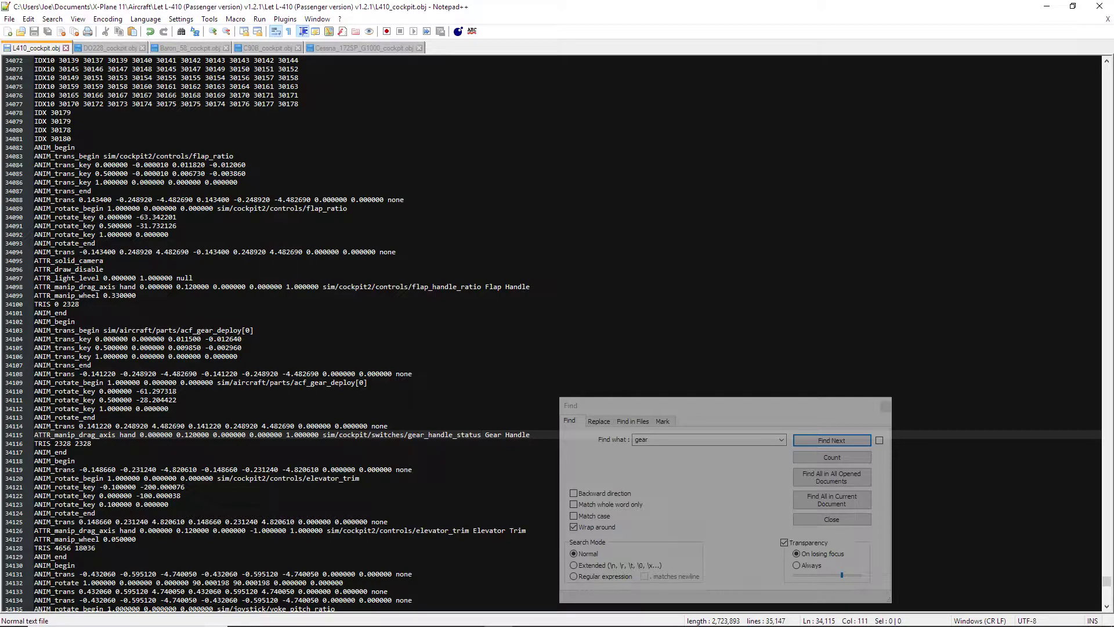
Switch to X-Plane and reload the current aircraft and art.
click(470, 616)
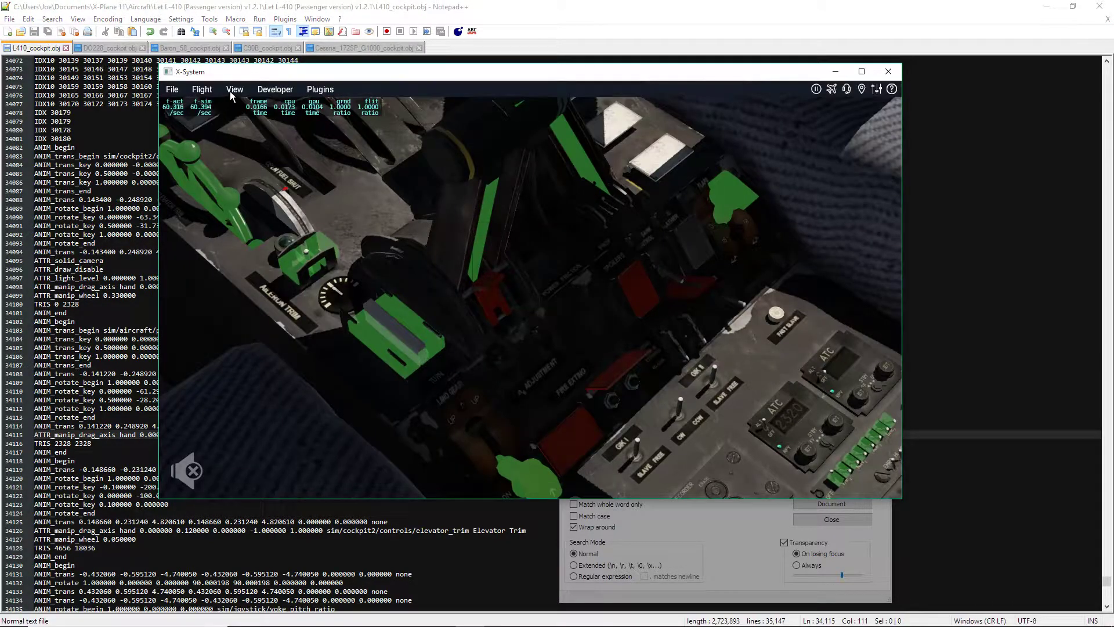
click(274, 90)
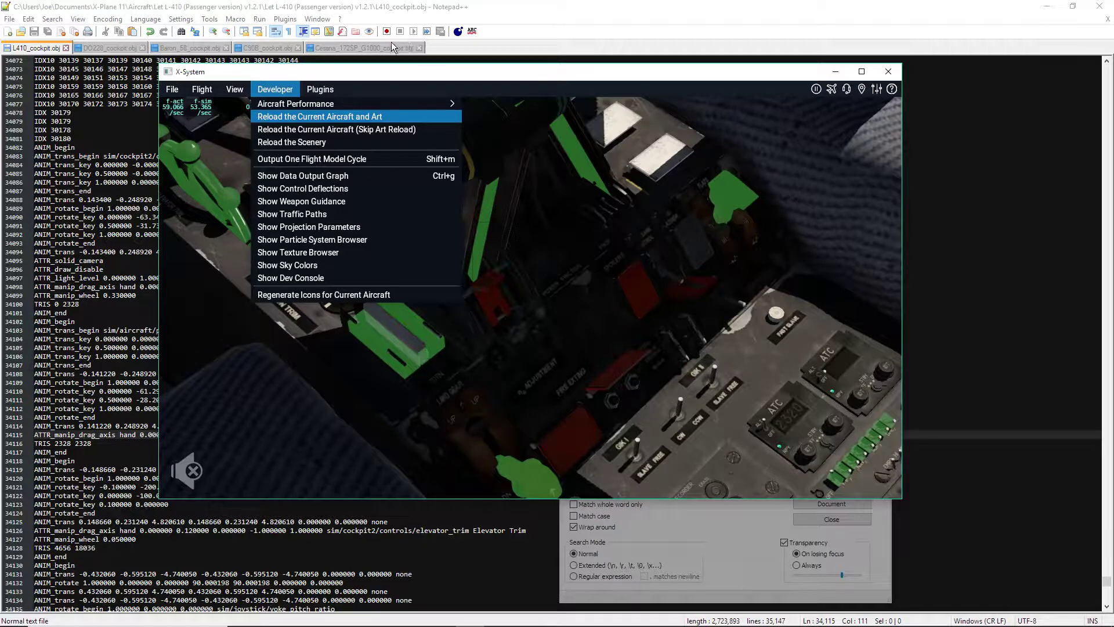
Return to Notepad++ and open Car_PC12_cockpit from the Carenado PC12_v1.2 aircraft folder.
click(123, 46)
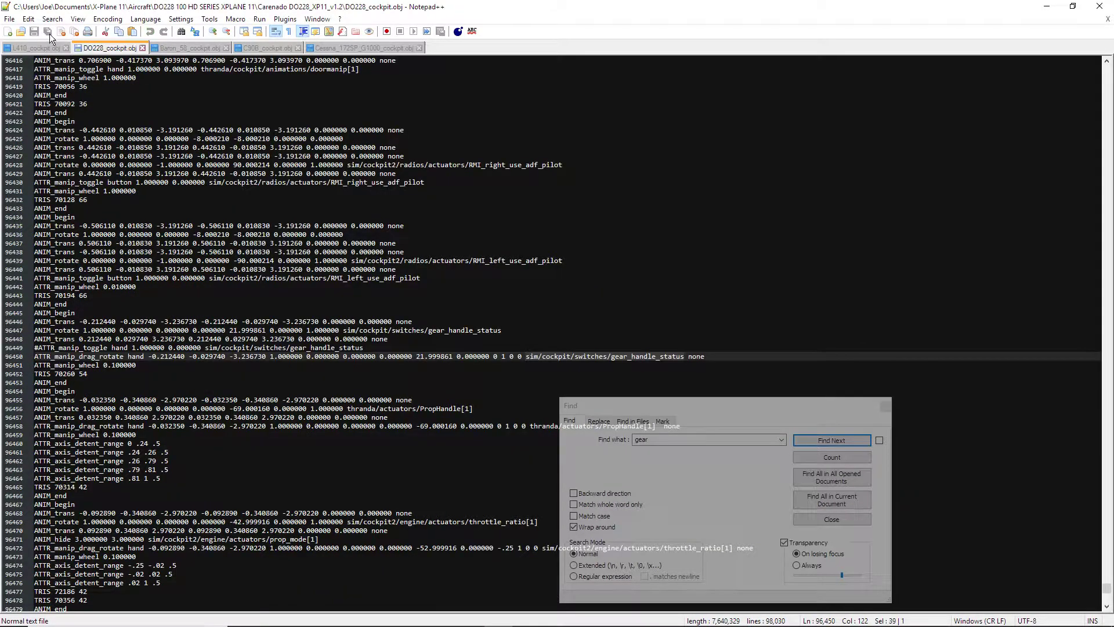
click(9, 20)
click(40, 46)
click(296, 110)
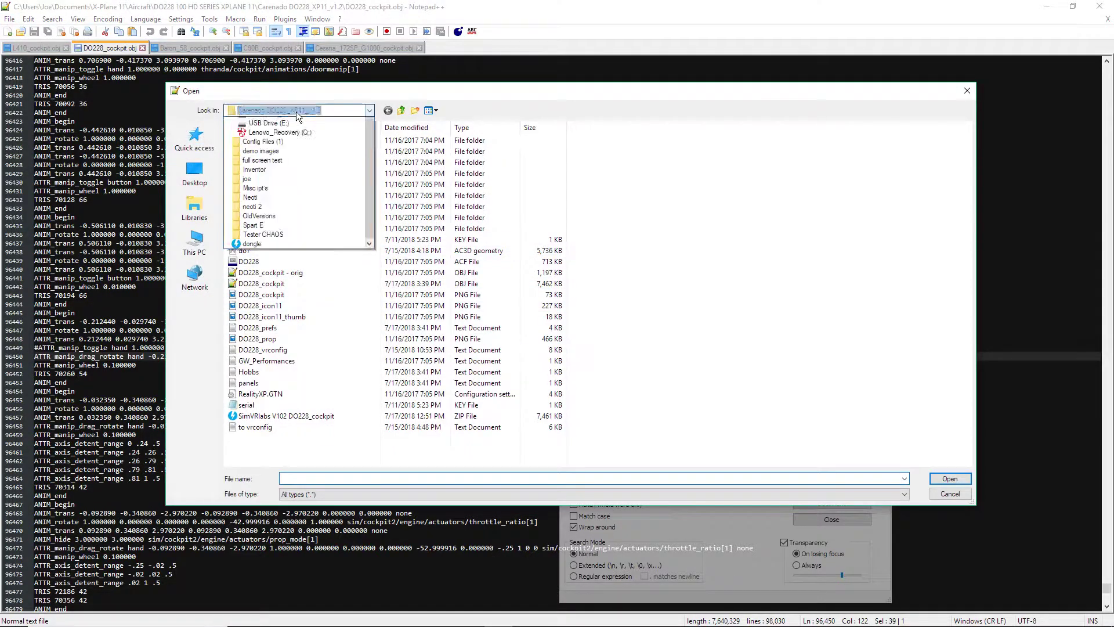
click(274, 206)
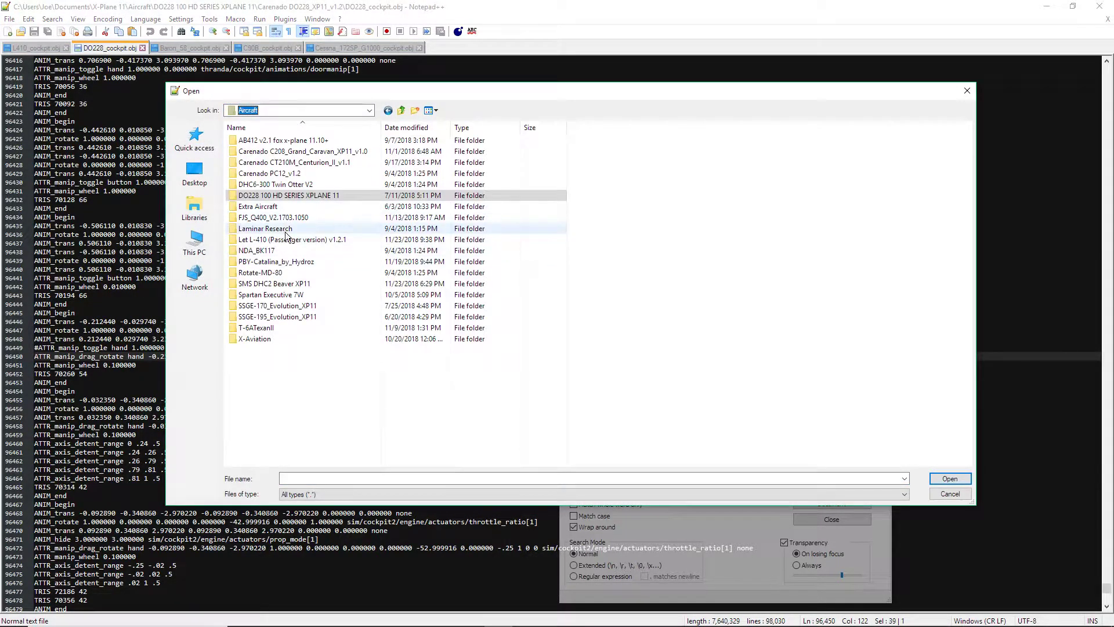
double_click(290, 173)
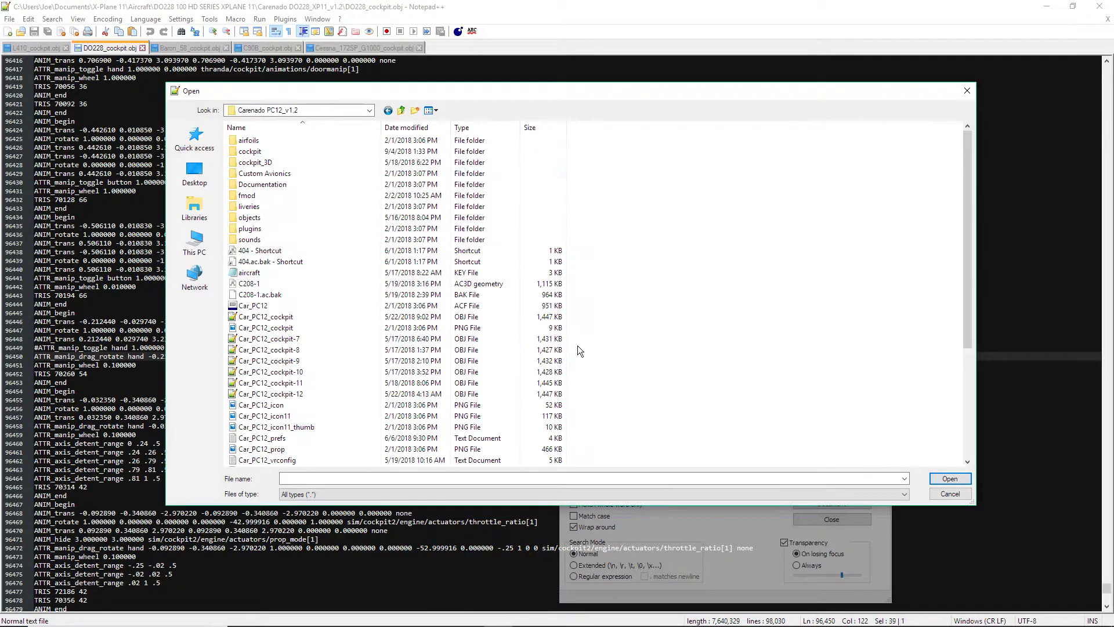
double_click(361, 319)
Step through the "gear" matches in Car_PC12_cockpit.obj, examining the gear handle's animation and manipulator lines.
click(833, 440)
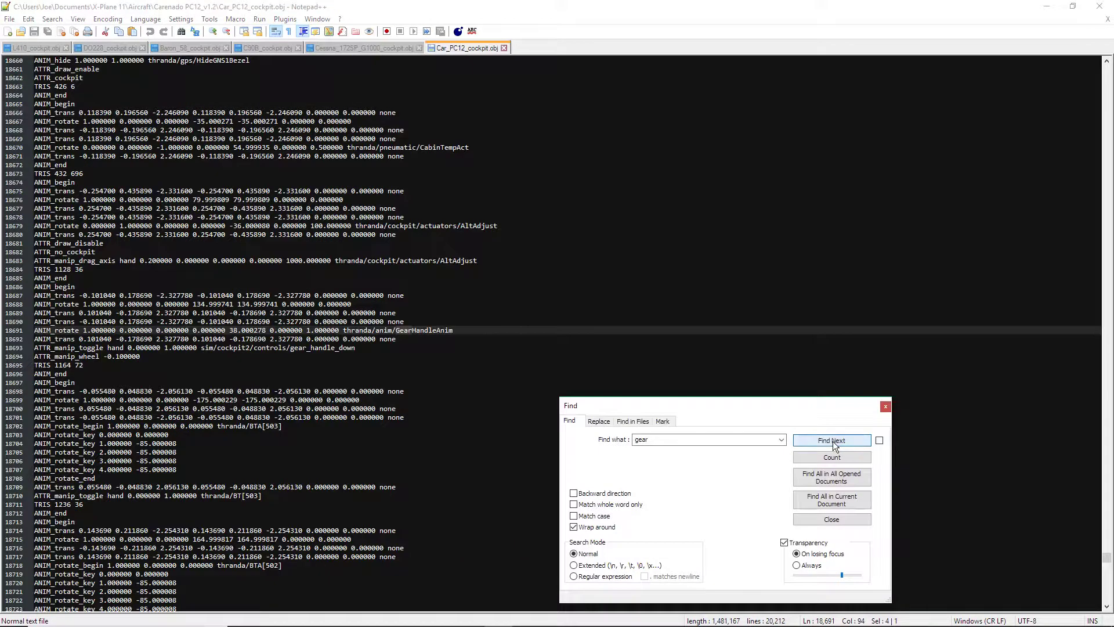
click(833, 441)
click(834, 441)
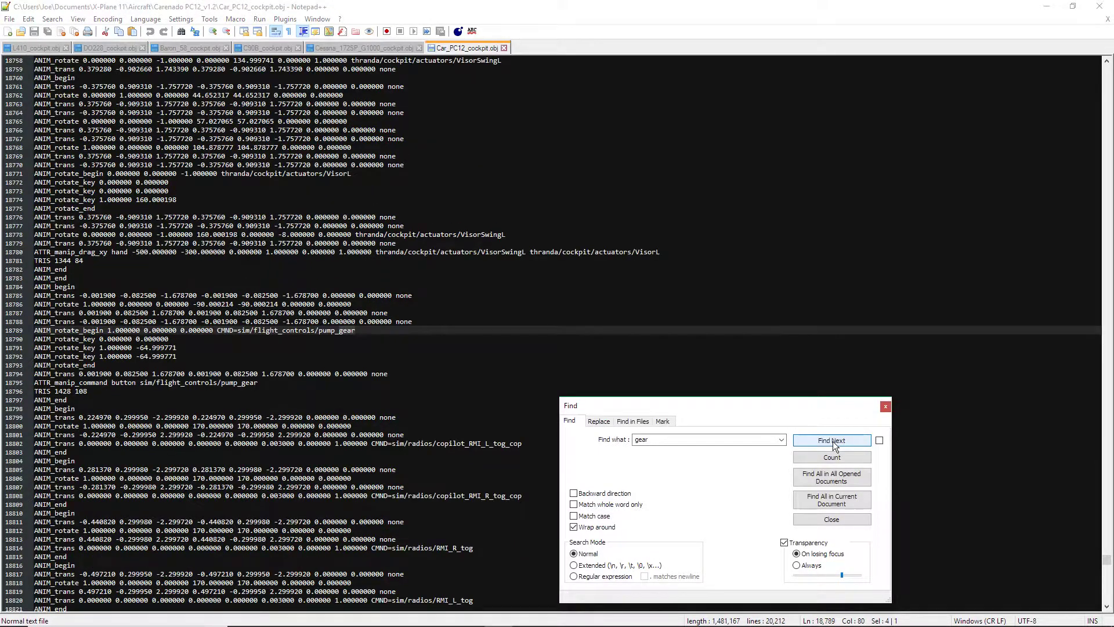
click(834, 441)
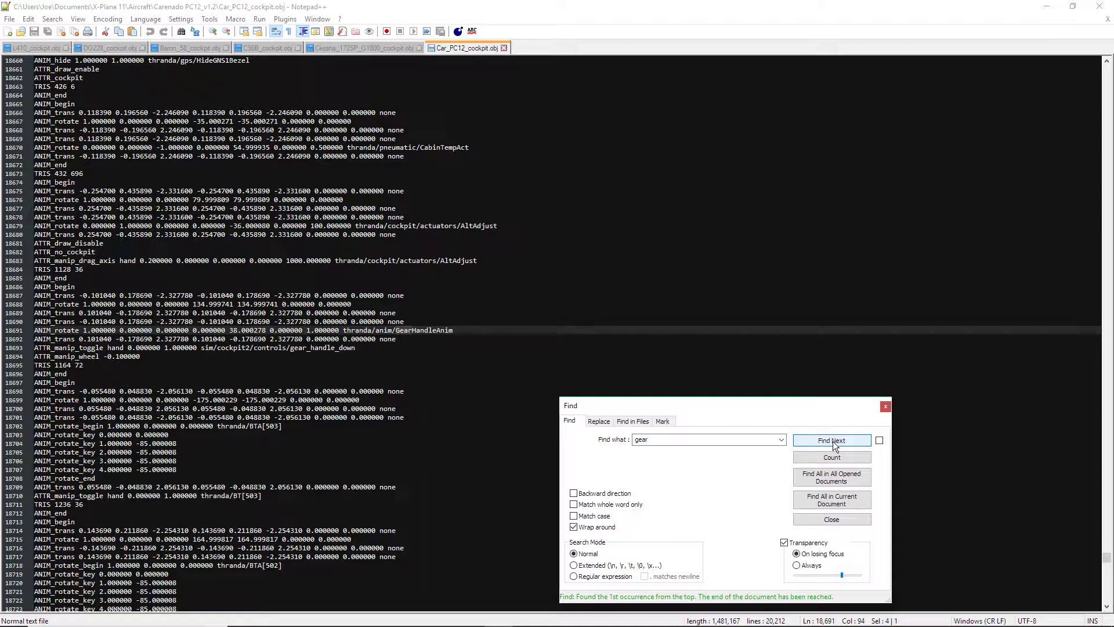
key(Return)
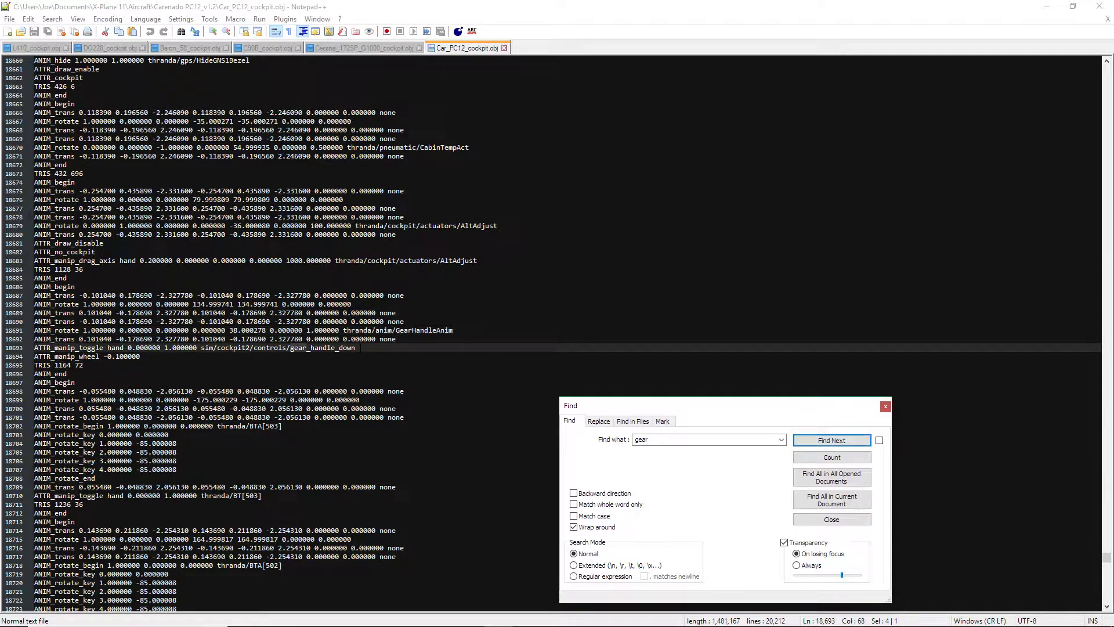
click(807, 439)
click(807, 440)
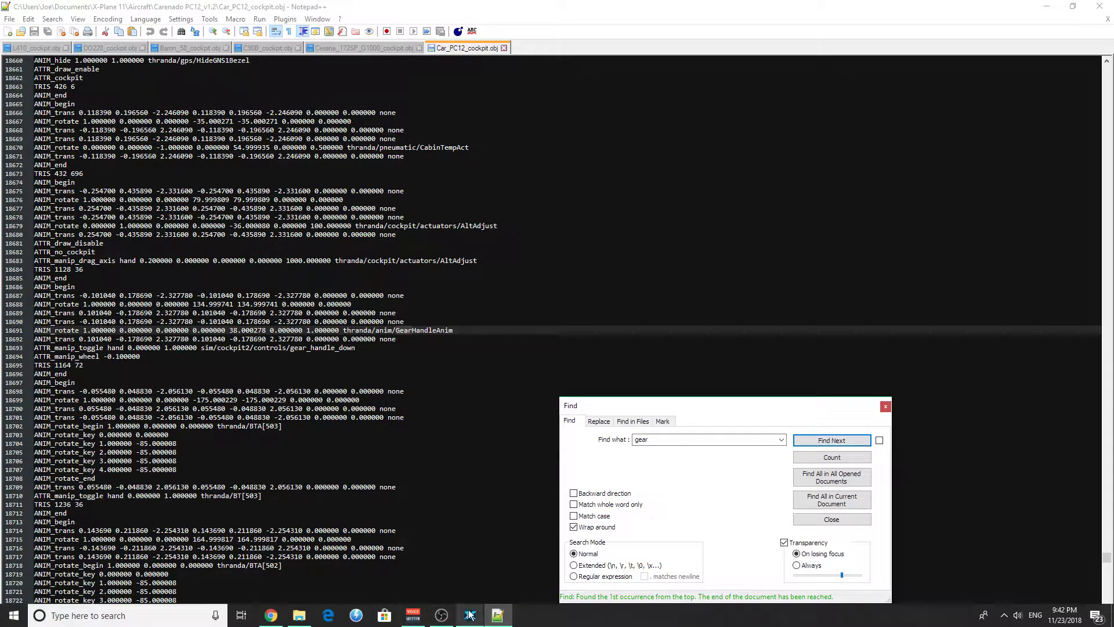
Check the L-410's centre pedestal in X-Plane and glance at the Cessna_172SP_G1000 cockpit file in Notepad++.
click(470, 614)
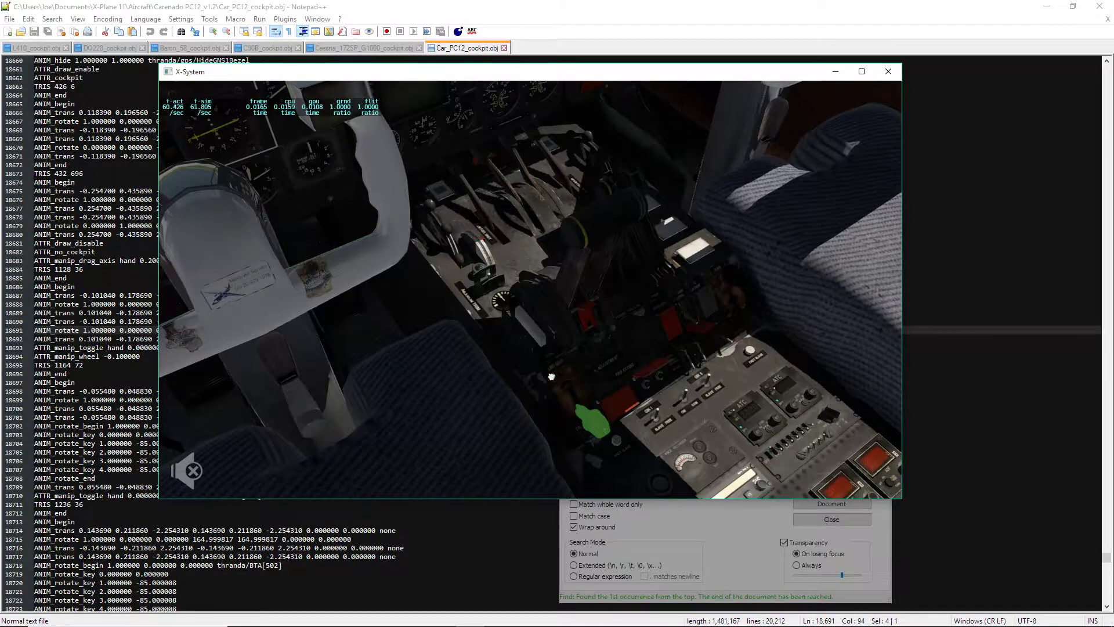
click(71, 331)
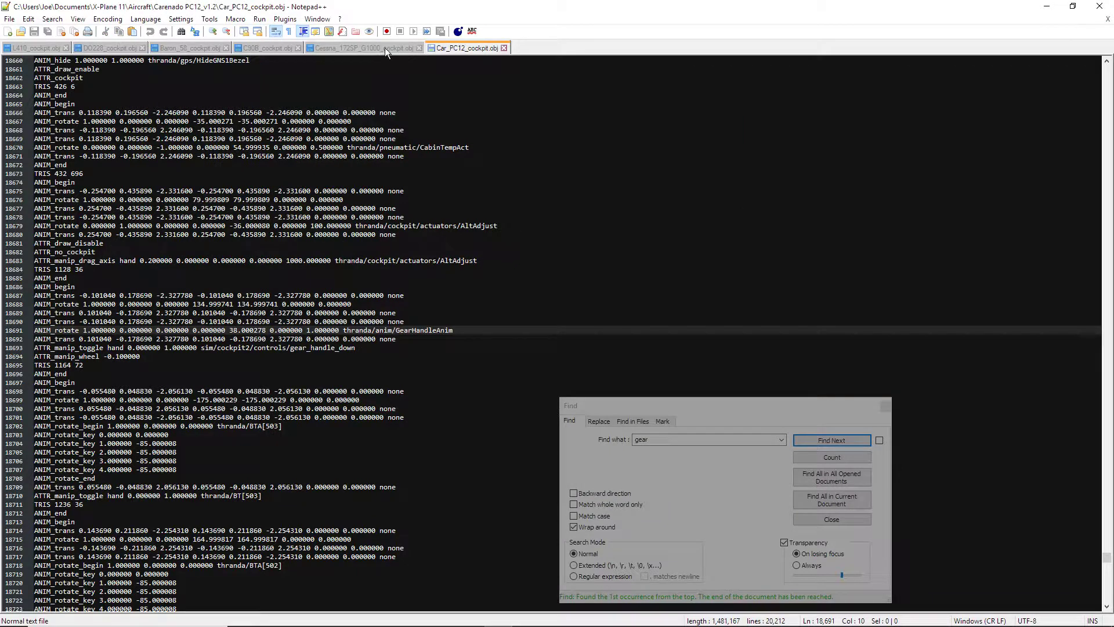
click(343, 47)
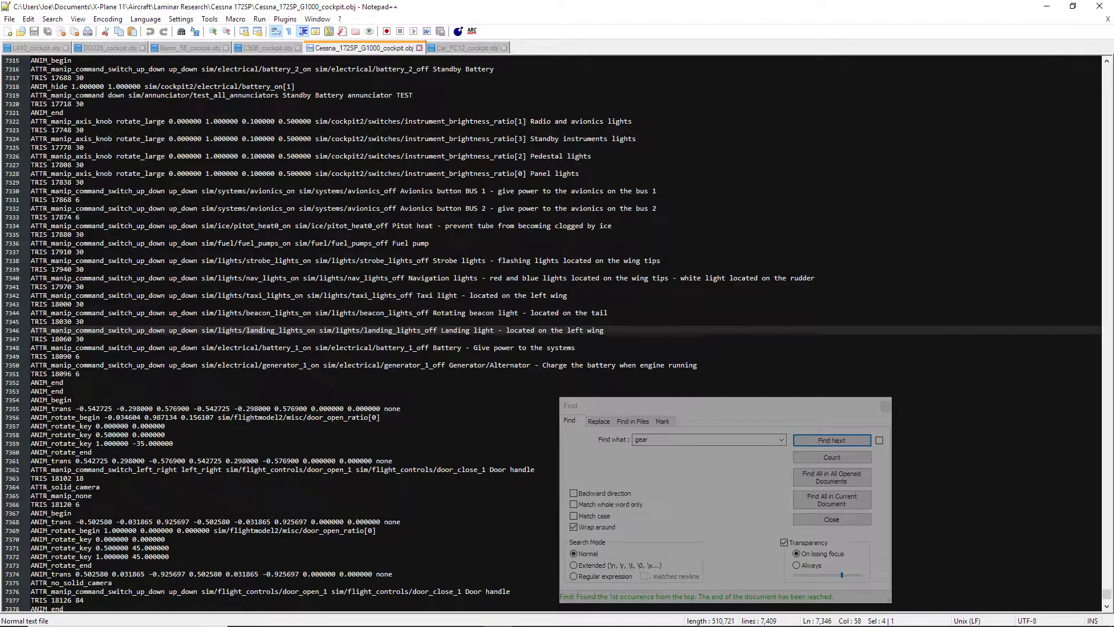
click(459, 50)
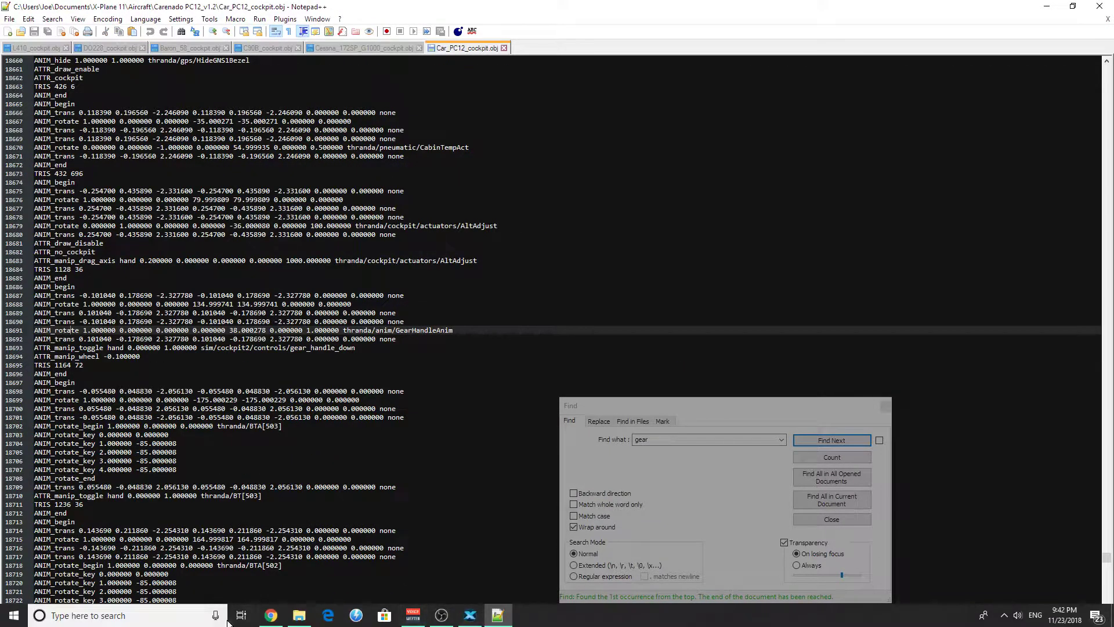
Switch to the X-Plane Dataref Search page in Chrome and read the sim/cockpit2/controls/gear_handle_down entry and its neighbours.
click(271, 615)
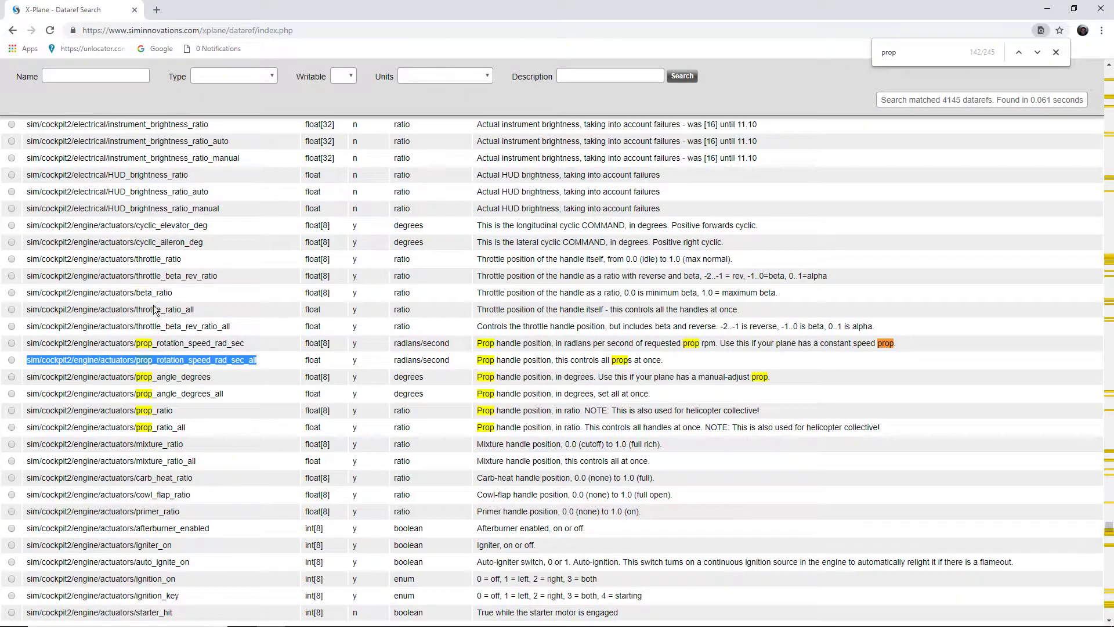
scroll(137, 400, down, 4)
scroll(137, 402, up, 20)
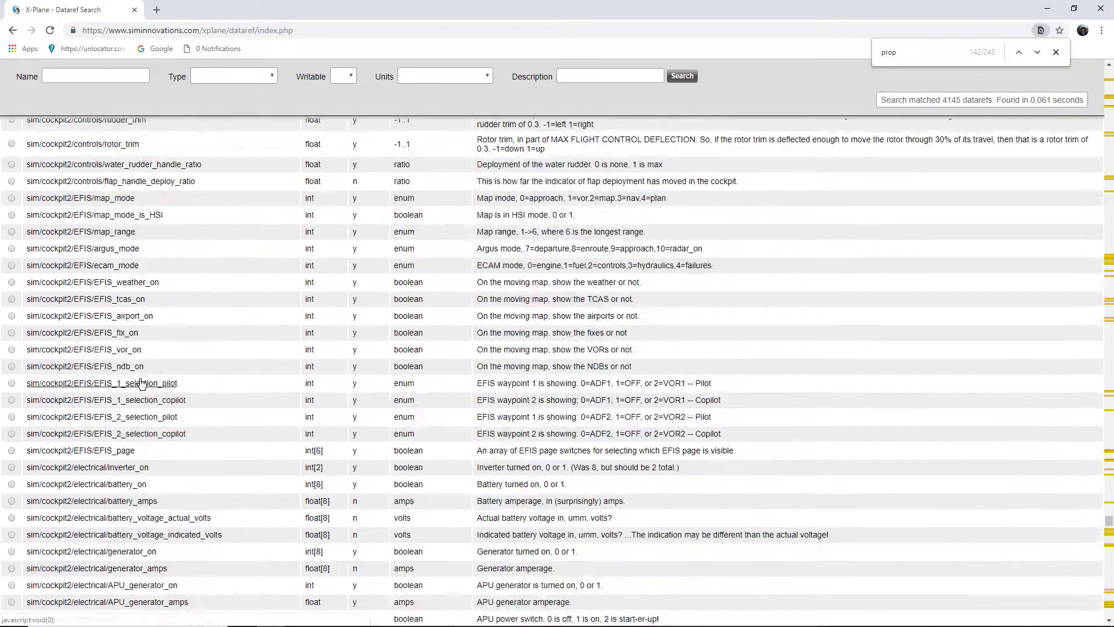
scroll(143, 382, down, 4)
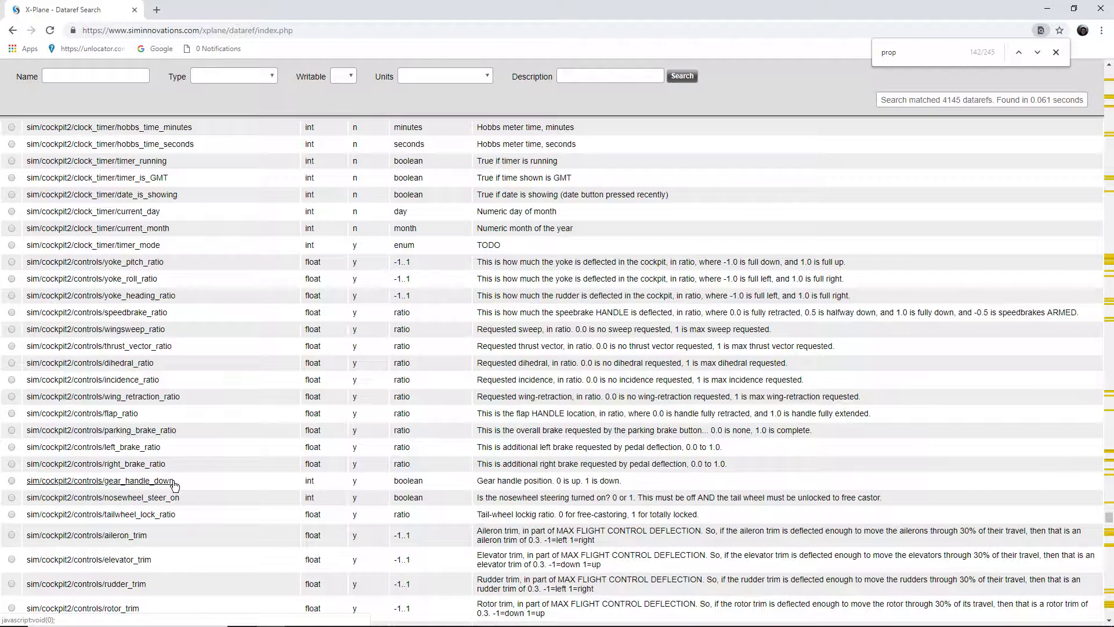
double_click(409, 481)
drag(203, 478, 23, 490)
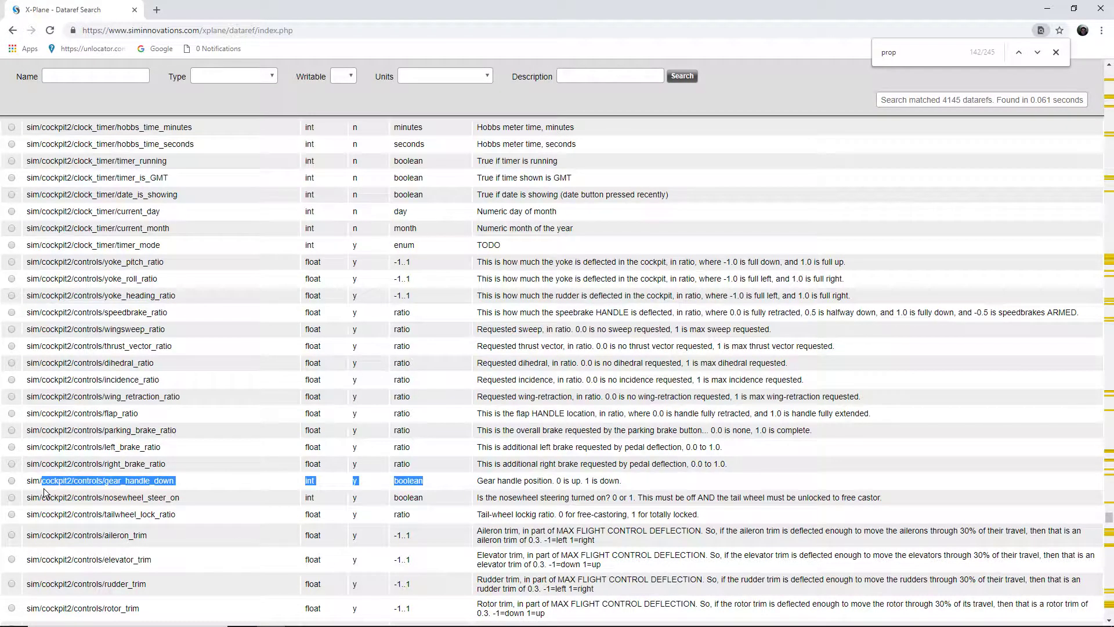
drag(44, 488, 148, 497)
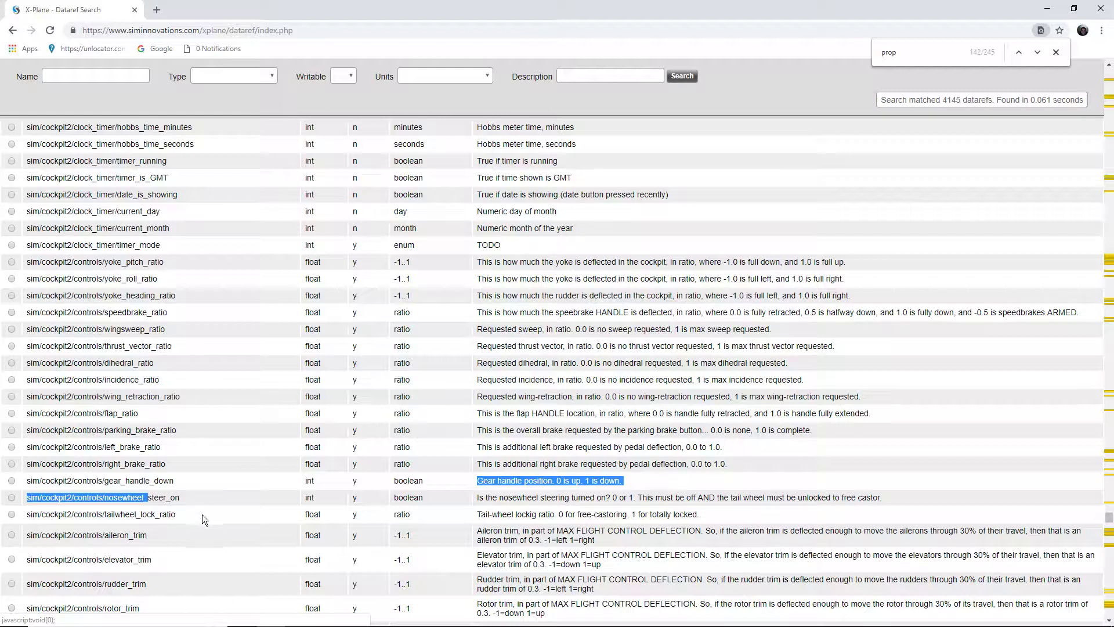
click(229, 513)
scroll(203, 498, up, 1)
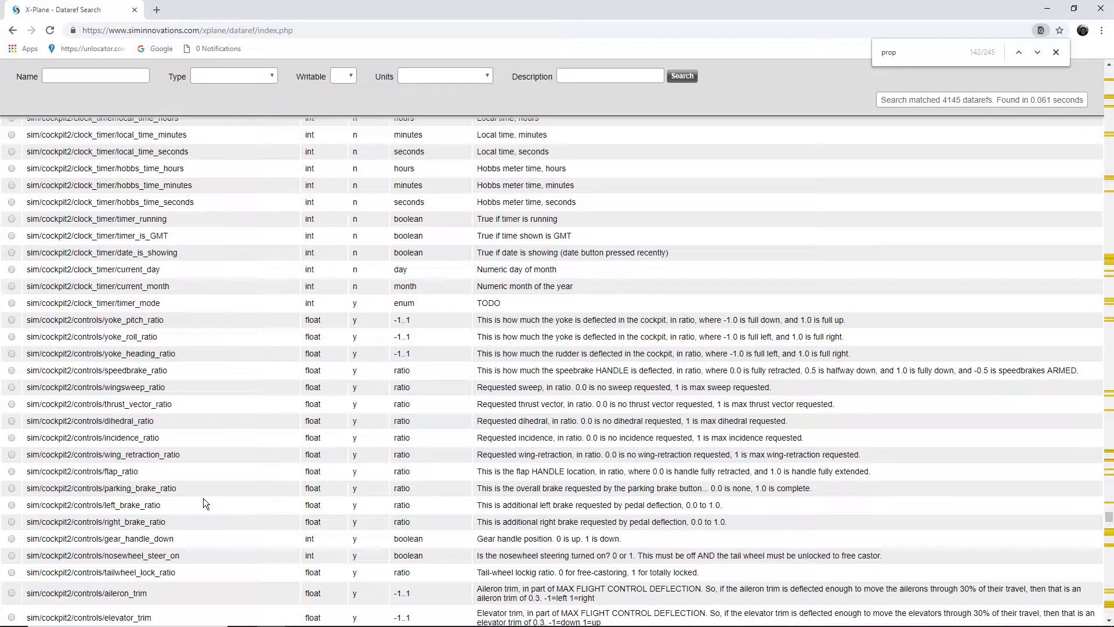
scroll(171, 475, up, 3)
scroll(173, 476, up, 6)
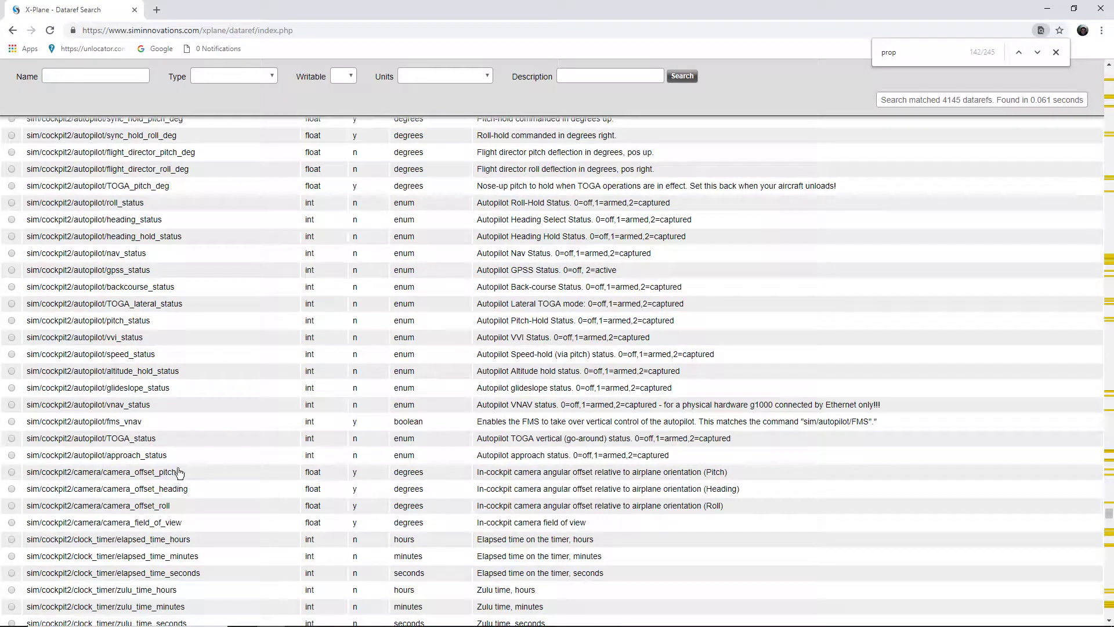
Search the dataref page for "gear", narrow the term to "gear_rat", and step through the matches.
click(120, 75)
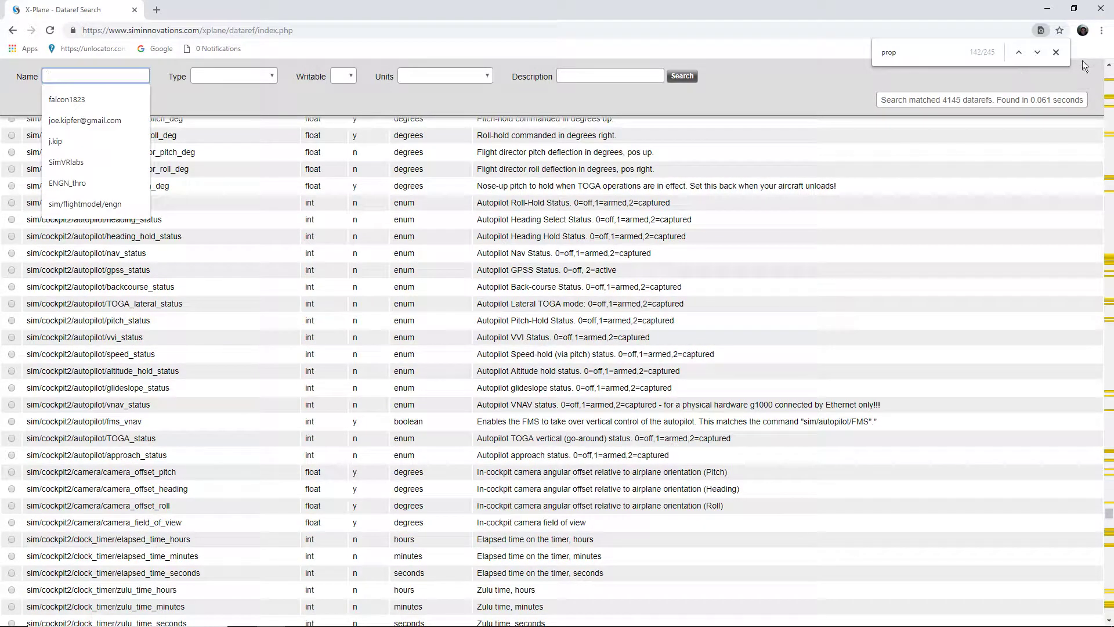
key(ctrl+f)
text(gear)
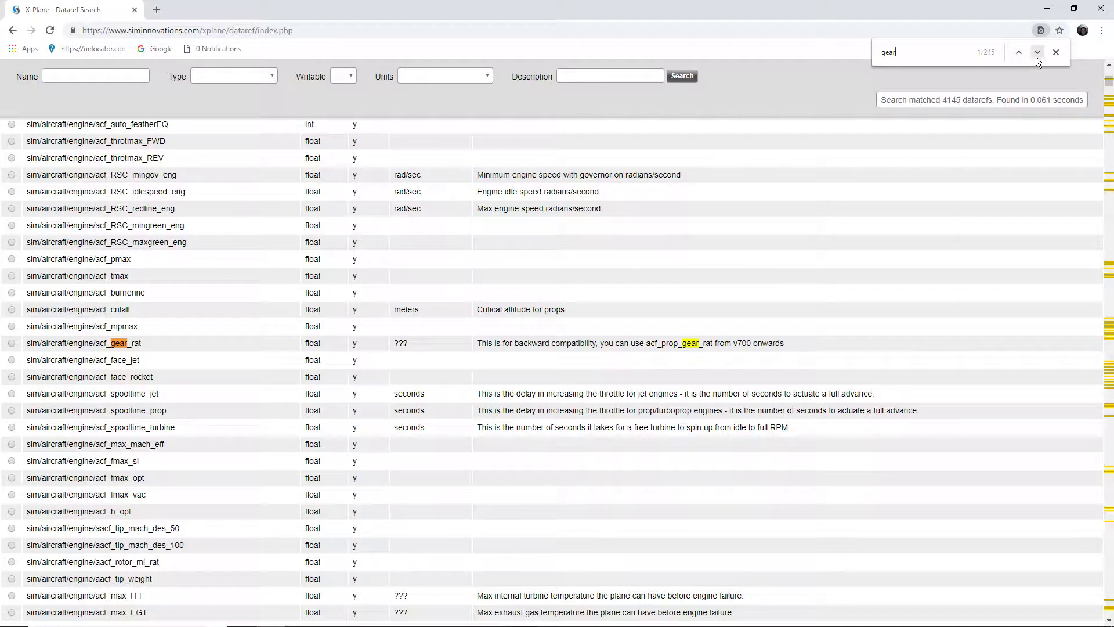
text(_)
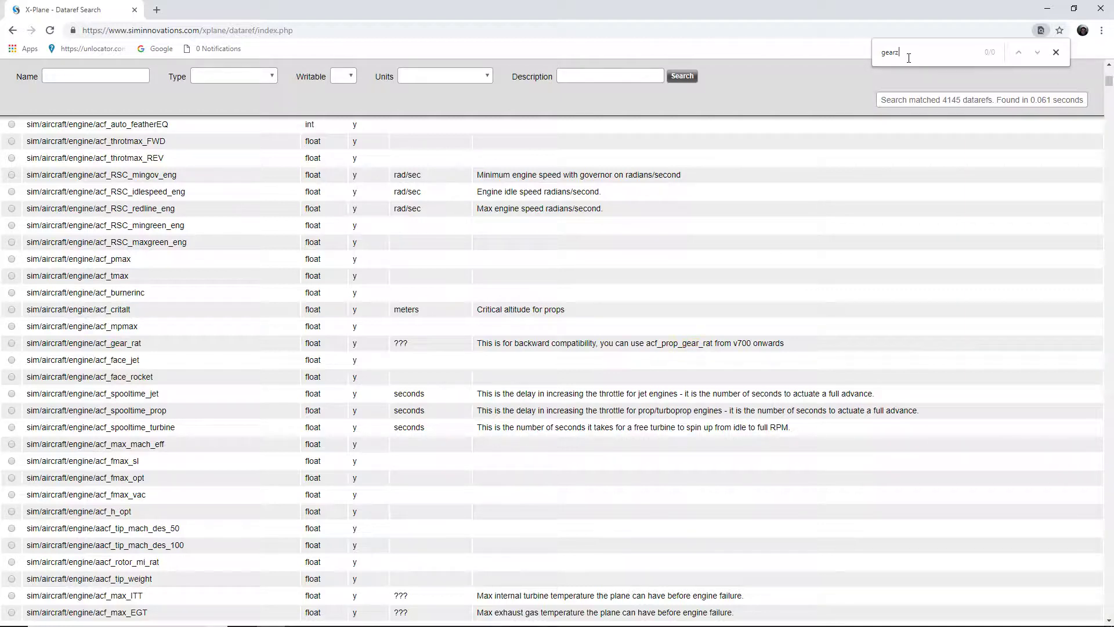
text(rat)
click(1037, 51)
click(1037, 51)
click(1037, 52)
click(1037, 51)
click(1038, 51)
Change the page search term to "landing gear".
drag(922, 53, 899, 51)
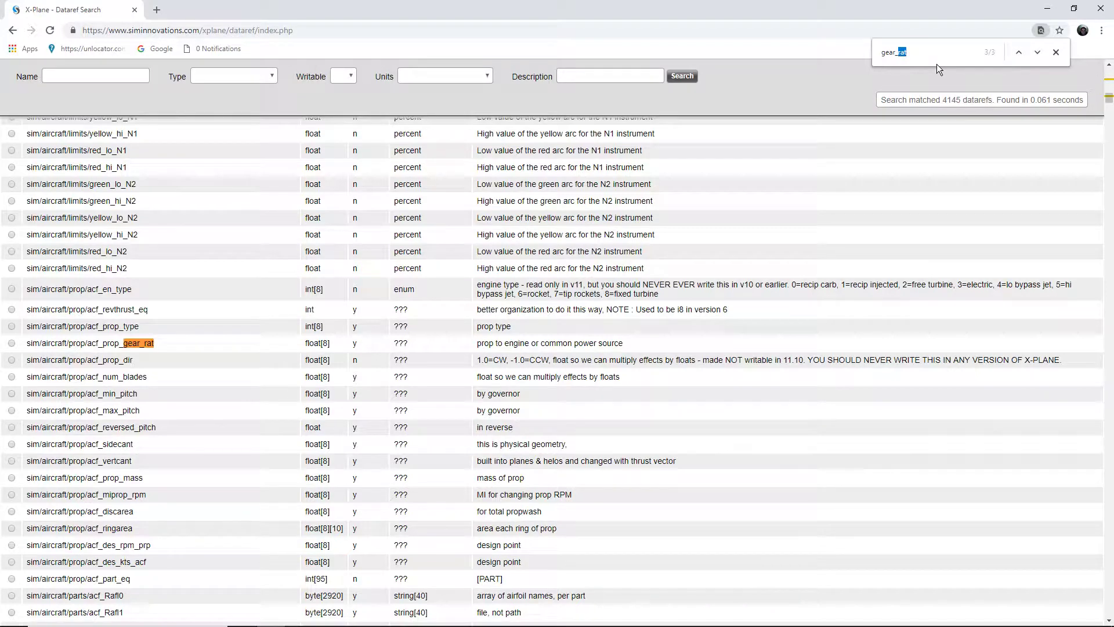
key(BackSpace)
key(BackSpace)
key(BackSpace)
key(BackSpace)
key(BackSpace)
key(BackSpace)
text(landing_ge)
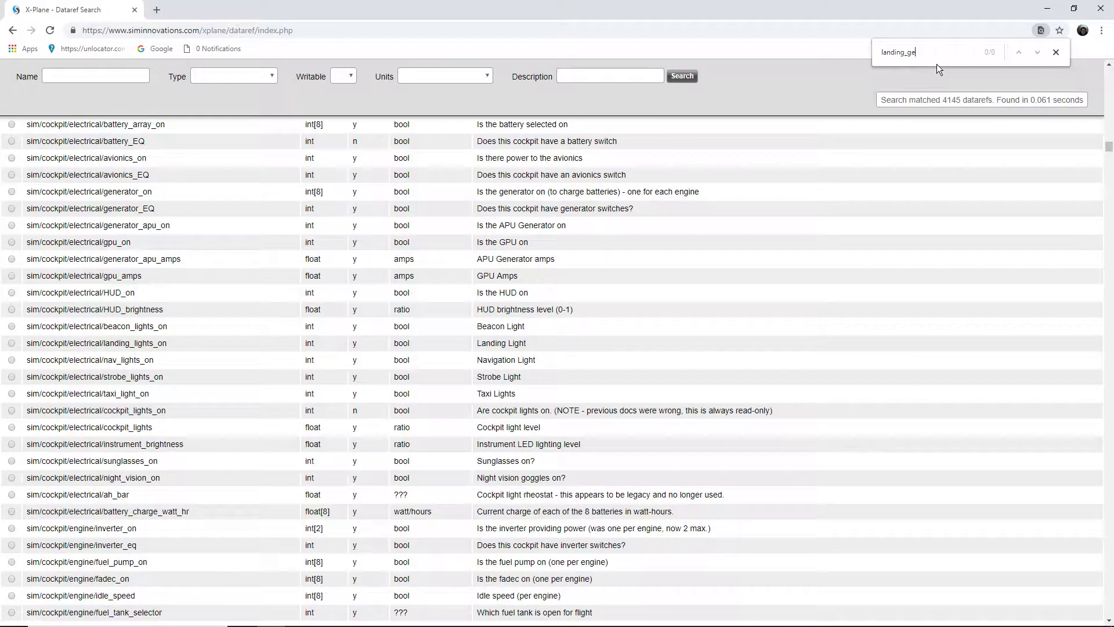
key(BackSpace)
key(BackSpace)
key(BackSpace)
key(BackSpace)
text(g ge)
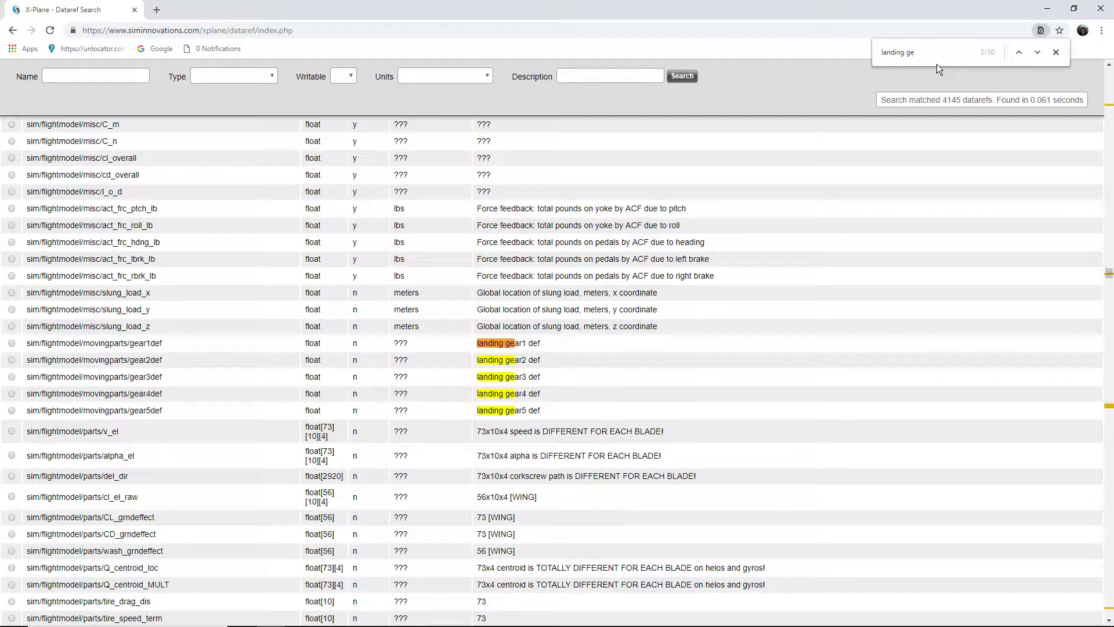
text(ar)
Step through the "landing gear" matches to the sim/flightmodel2/gear/deploy_ratio entry.
click(1035, 53)
click(1035, 53)
click(1036, 53)
click(1035, 53)
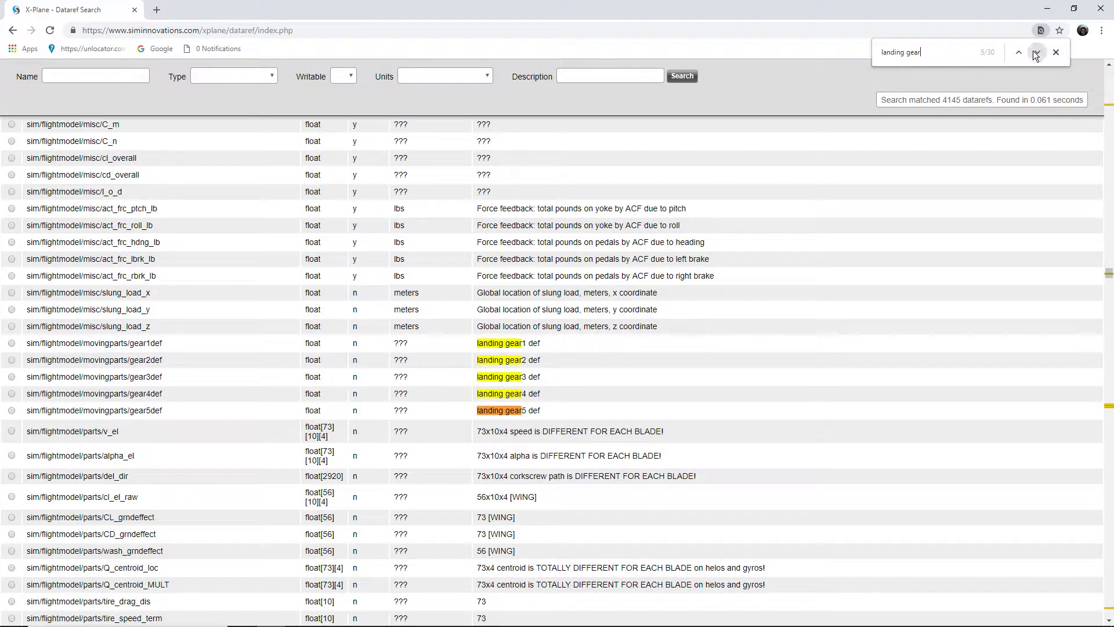
click(1036, 53)
click(1036, 53)
click(1036, 53)
click(1035, 53)
click(1035, 53)
click(1035, 53)
click(1036, 53)
click(1036, 53)
click(1035, 53)
click(1035, 53)
click(1036, 53)
click(1035, 53)
click(1035, 53)
click(1035, 53)
click(1035, 52)
click(1035, 52)
click(1035, 53)
click(1035, 53)
click(1035, 52)
click(1036, 53)
click(1035, 52)
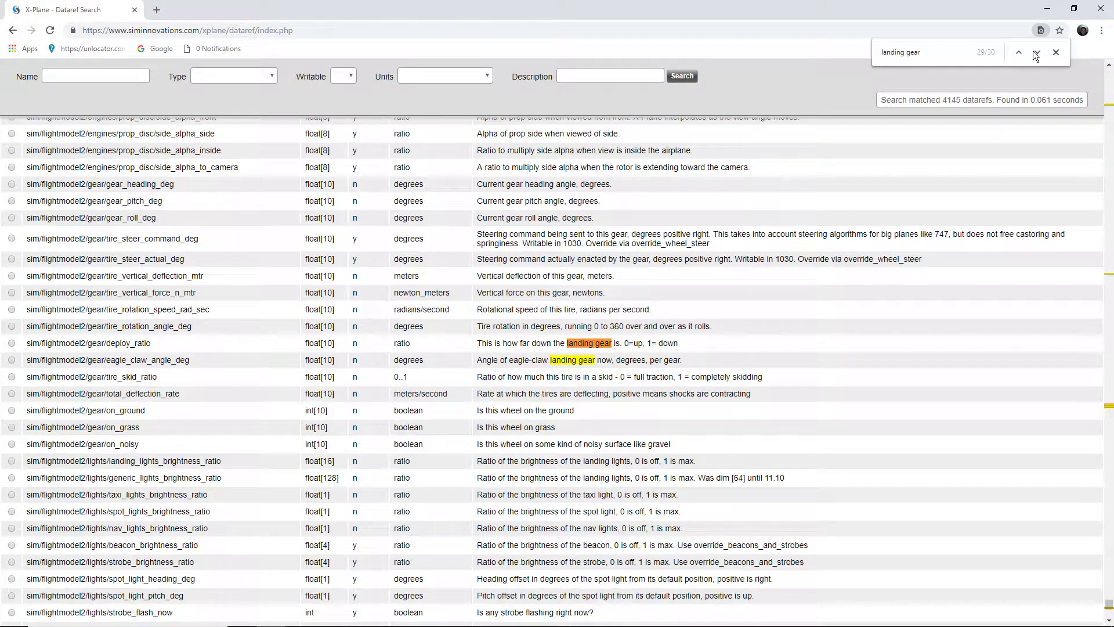
Copy the dataref name sim/flightmodel2/gear/deploy_ratio and switch back to Notepad++.
drag(163, 347, 22, 344)
key(ctrl+c)
right_click(33, 346)
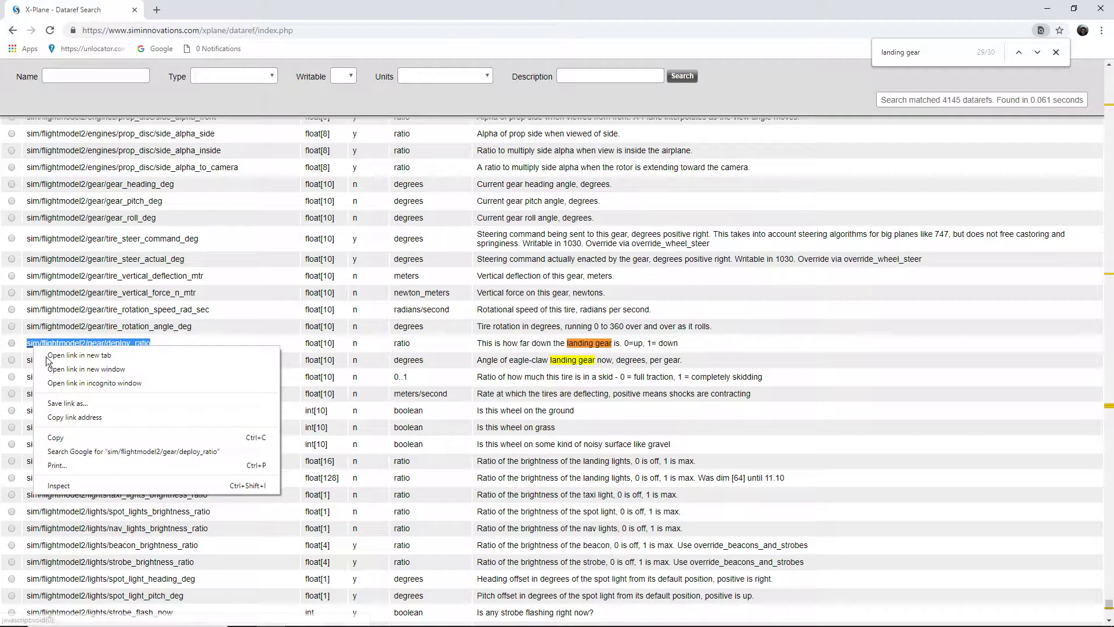
click(57, 437)
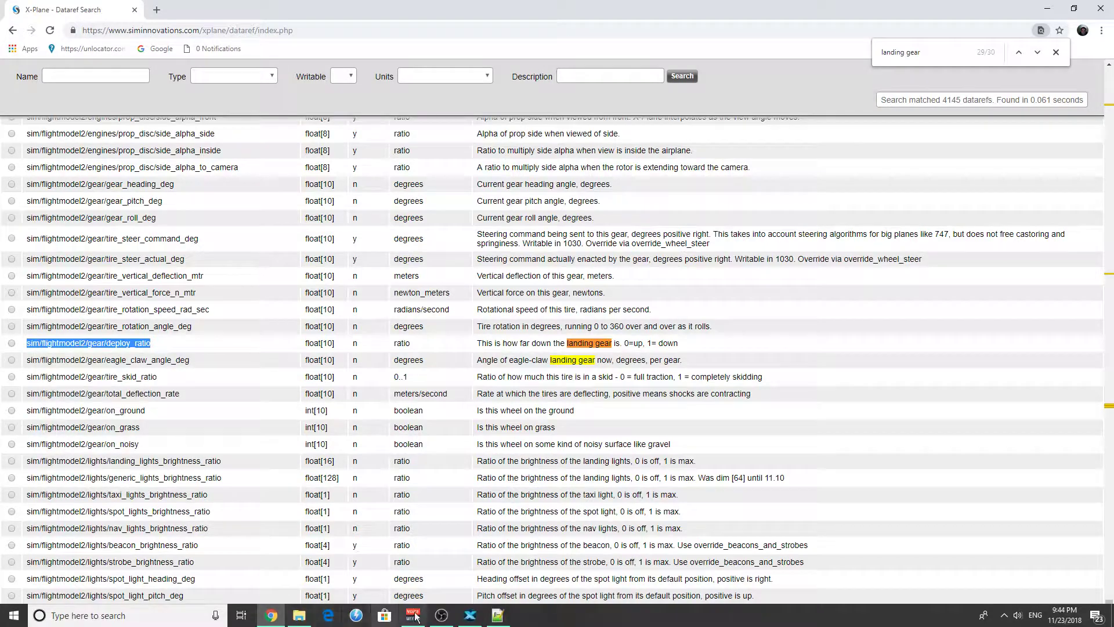
click(497, 615)
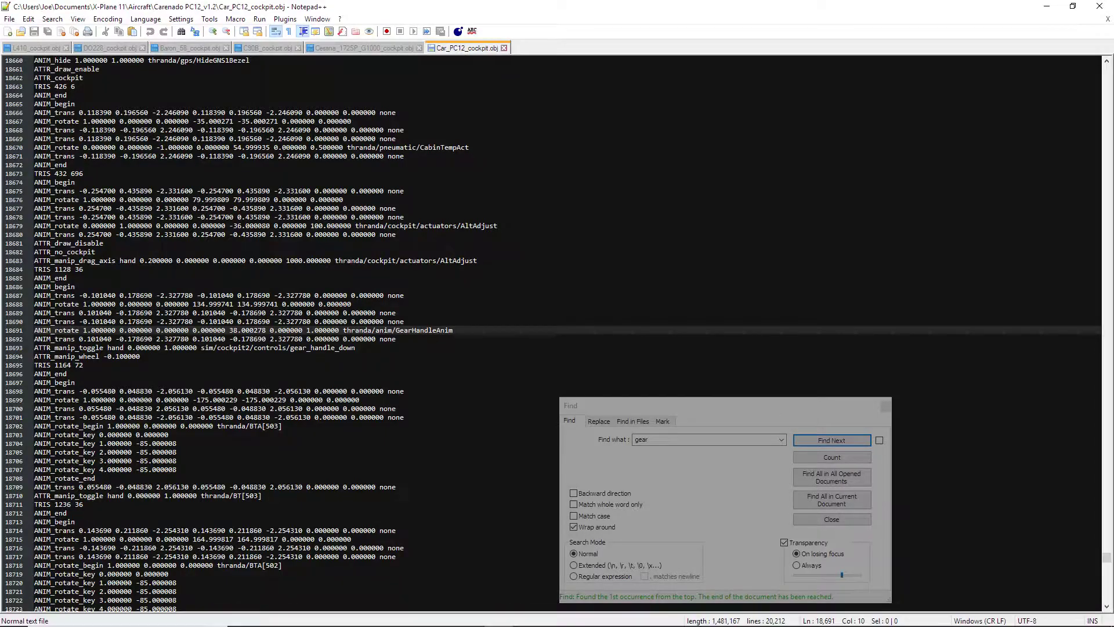
Replace the Gear Handle manipulator's dataref in L410_cockpit.obj with sim/flightmodel2/gear/deploy_ratio and save the file.
click(39, 50)
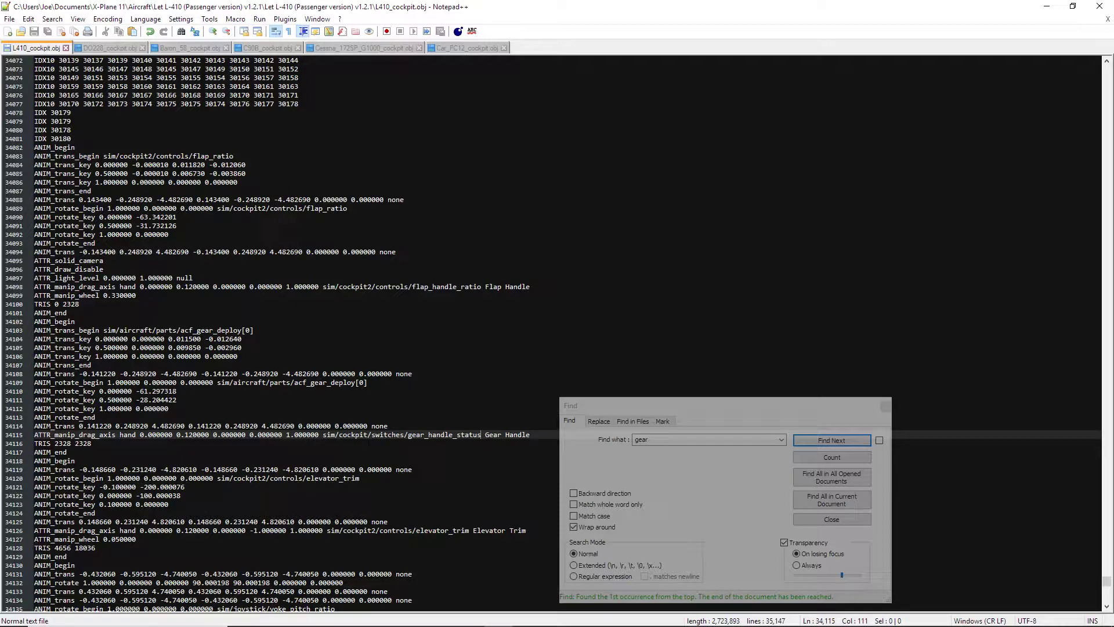
key(shift+Left)
key(shift+Left)
key(shift+Left)
key(shift+Left)
key(shift+Left)
key(shift+Left)
key(shift+Left)
key(shift+Left)
key(shift+Left)
key(shift+Left)
key(shift+Left)
key(shift+Left)
key(shift+Left)
key(shift+Left)
key(shift+Left)
key(shift+Left)
key(shift+Left)
key(shift+Left)
key(shift+Left)
key(shift+Left)
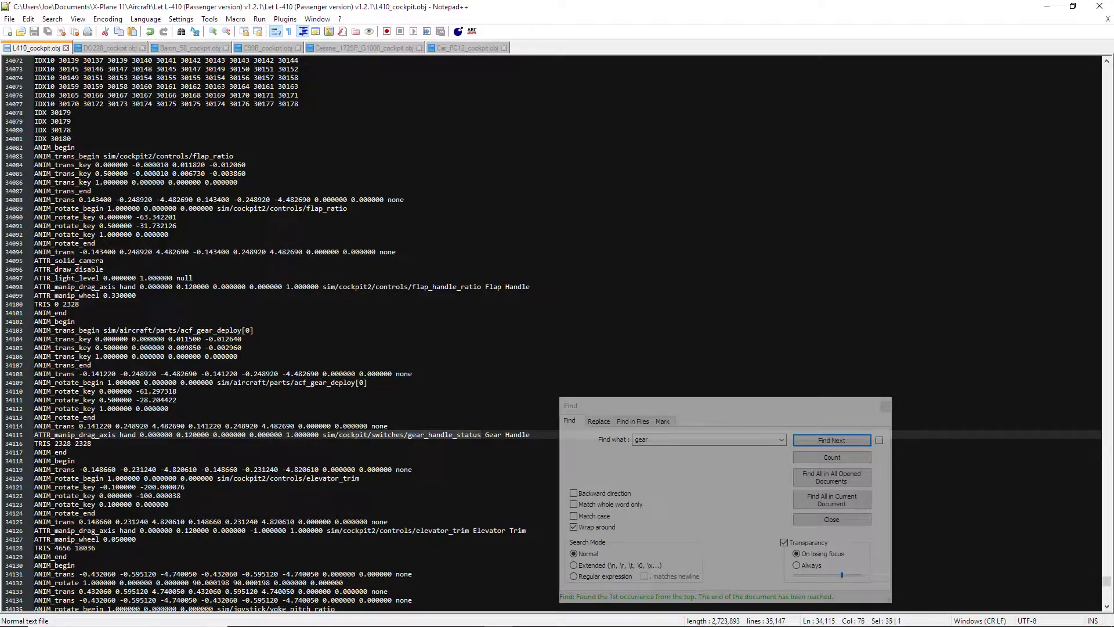
right_click(329, 435)
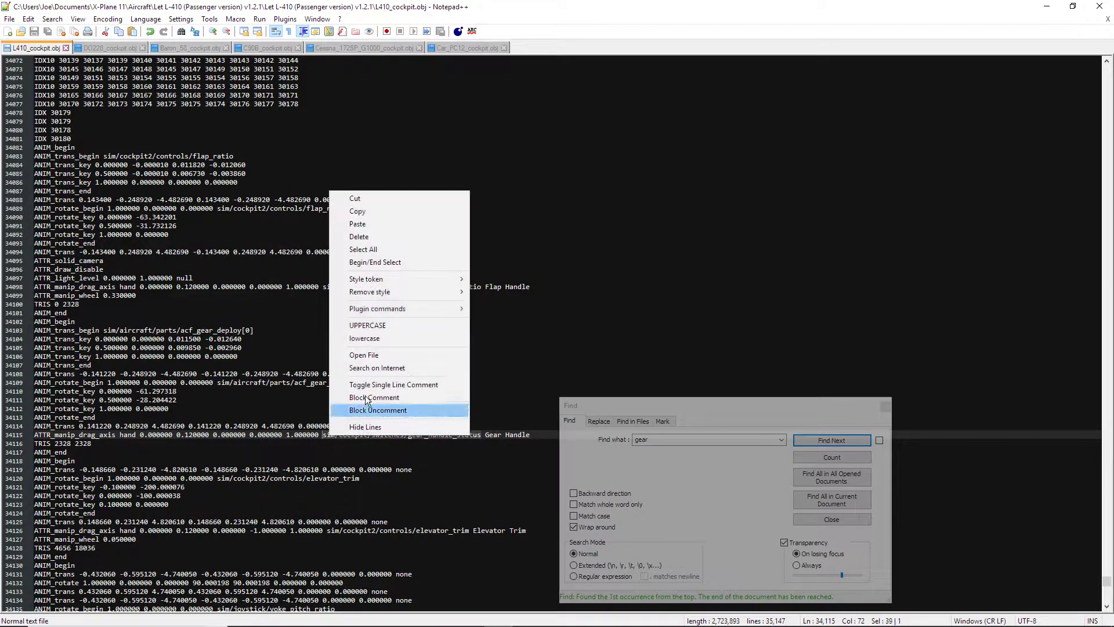
click(361, 226)
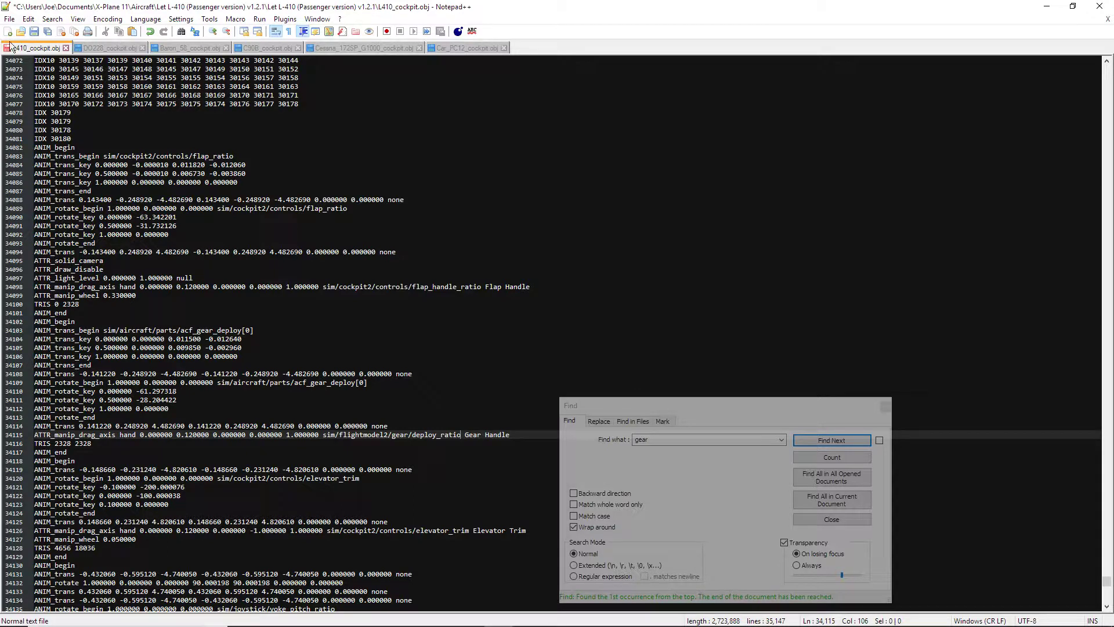
click(33, 31)
Switch to X-Plane and reload the current aircraft and its art.
mouse_move(424, 624)
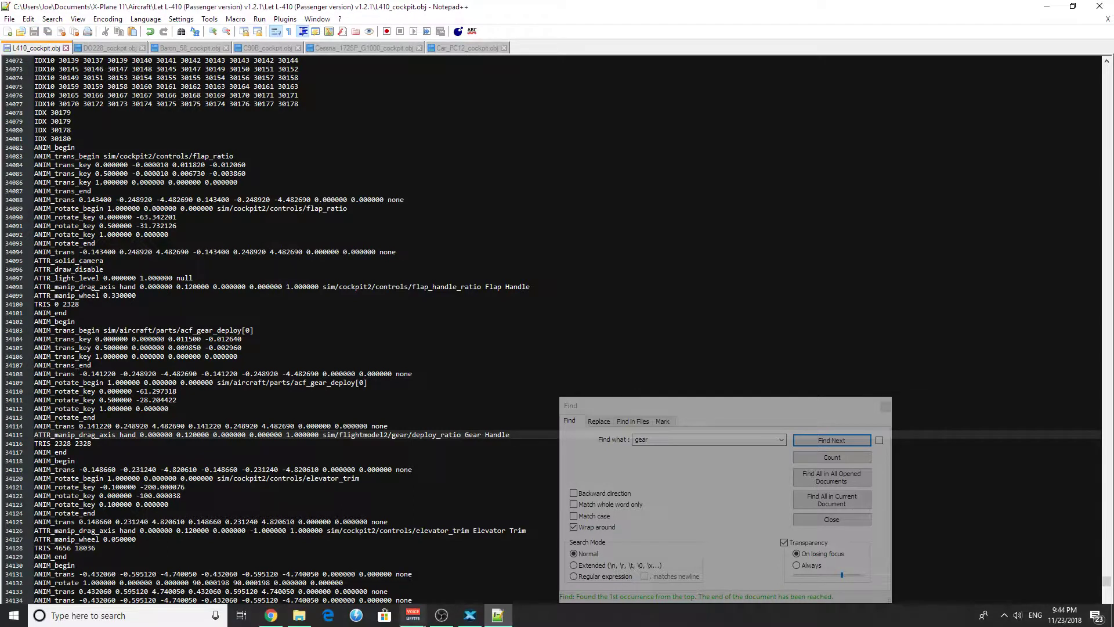
click(470, 615)
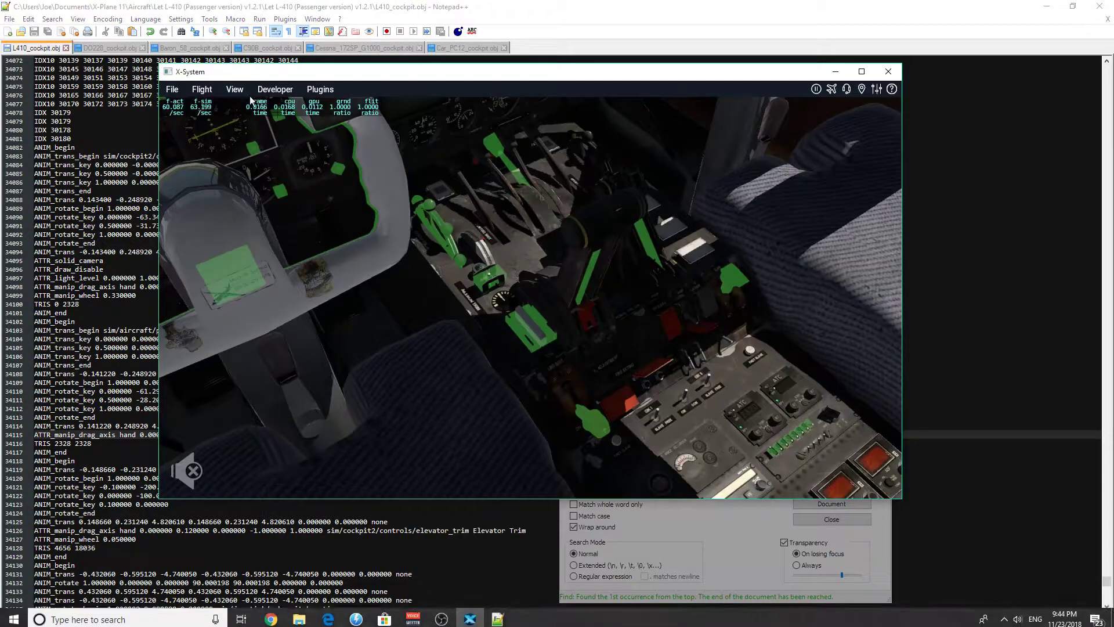
click(275, 89)
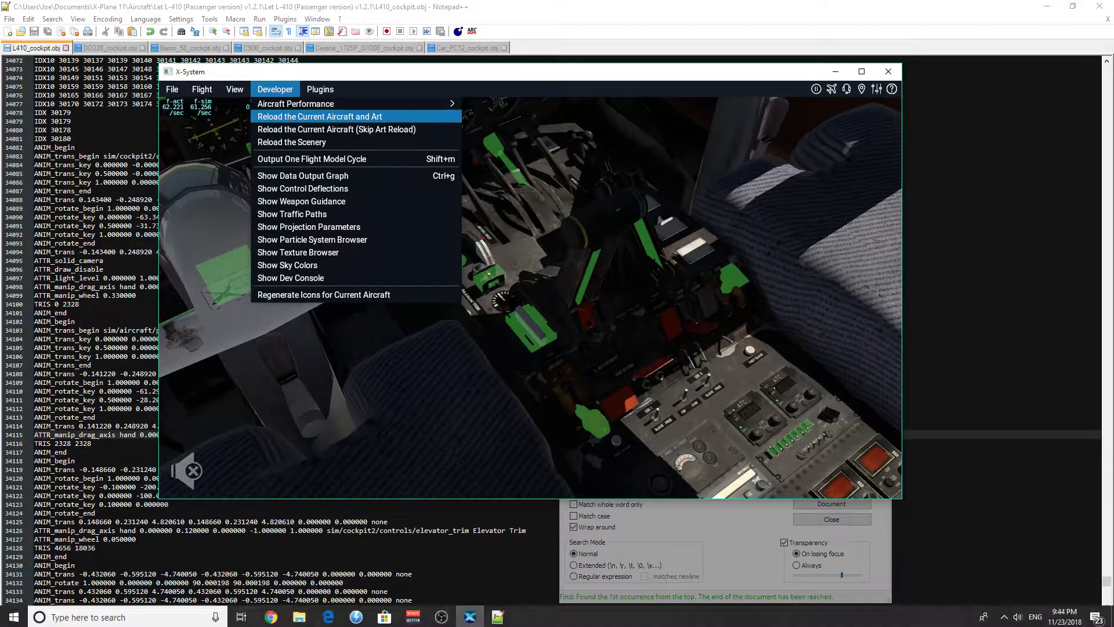
Switch to the dataref page in Chrome and search it for flap datarefs, settling on the term "flap_ra".
click(498, 615)
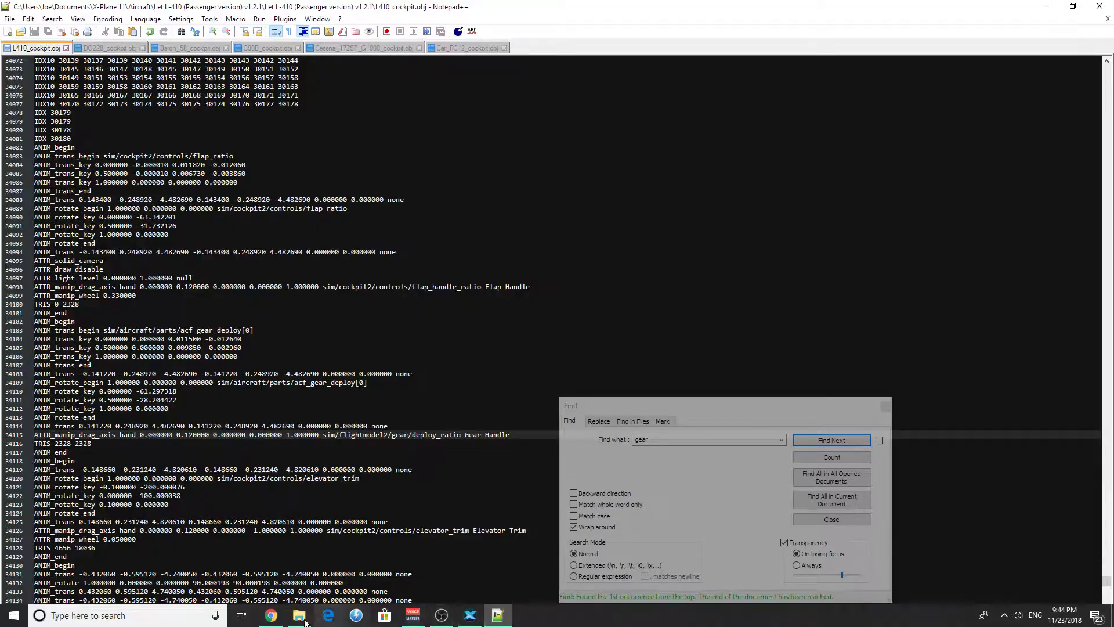
click(271, 615)
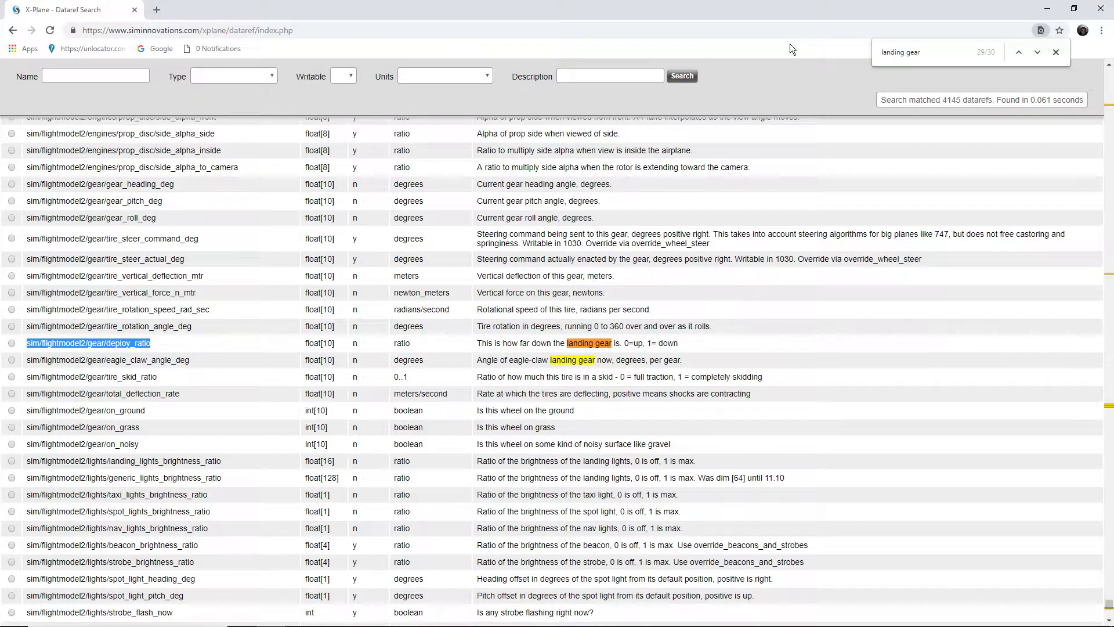
key(ctrl+f)
text(flap r)
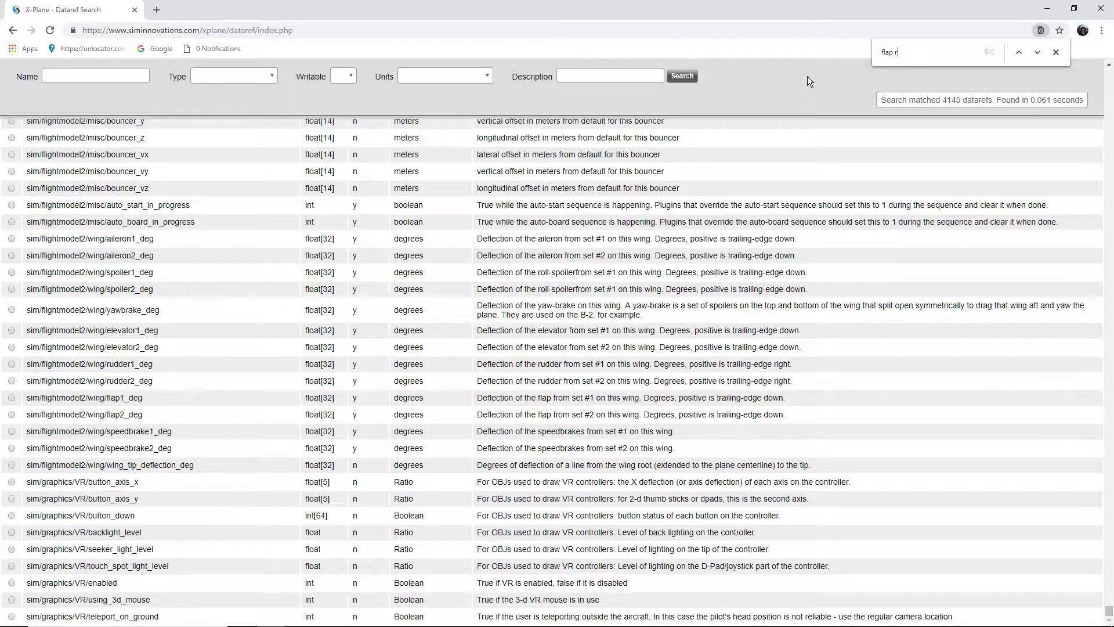
key(BackSpace)
text(p_)
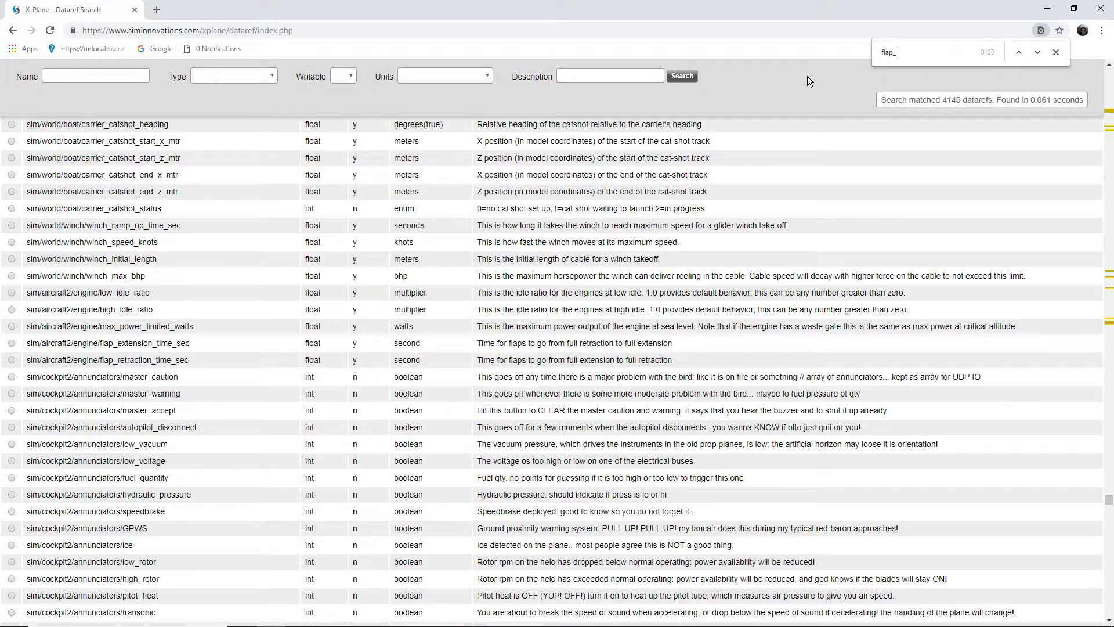
text(deploy)
key(BackSpace)
key(BackSpace)
key(BackSpace)
key(BackSpace)
key(BackSpace)
key(BackSpace)
text(ra)
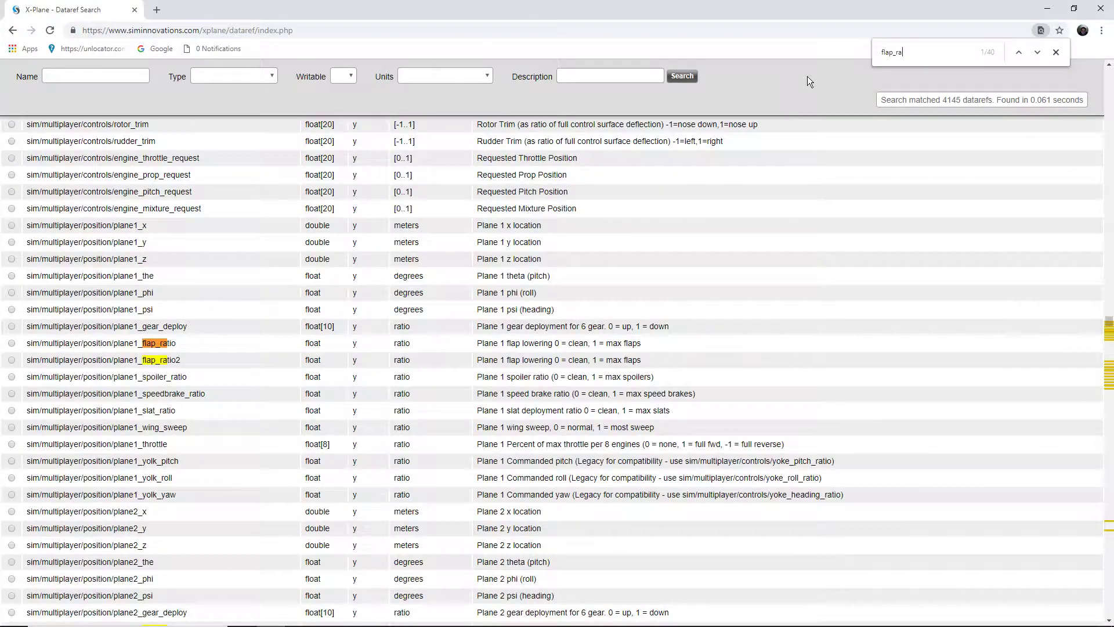
Step through the "flap_ra" matches to the sim/cockpit2/controls/flap_ratio entry.
click(1038, 53)
click(1039, 52)
click(1039, 53)
click(1038, 52)
click(1039, 52)
click(1038, 53)
click(1038, 52)
click(1039, 52)
double_click(1039, 52)
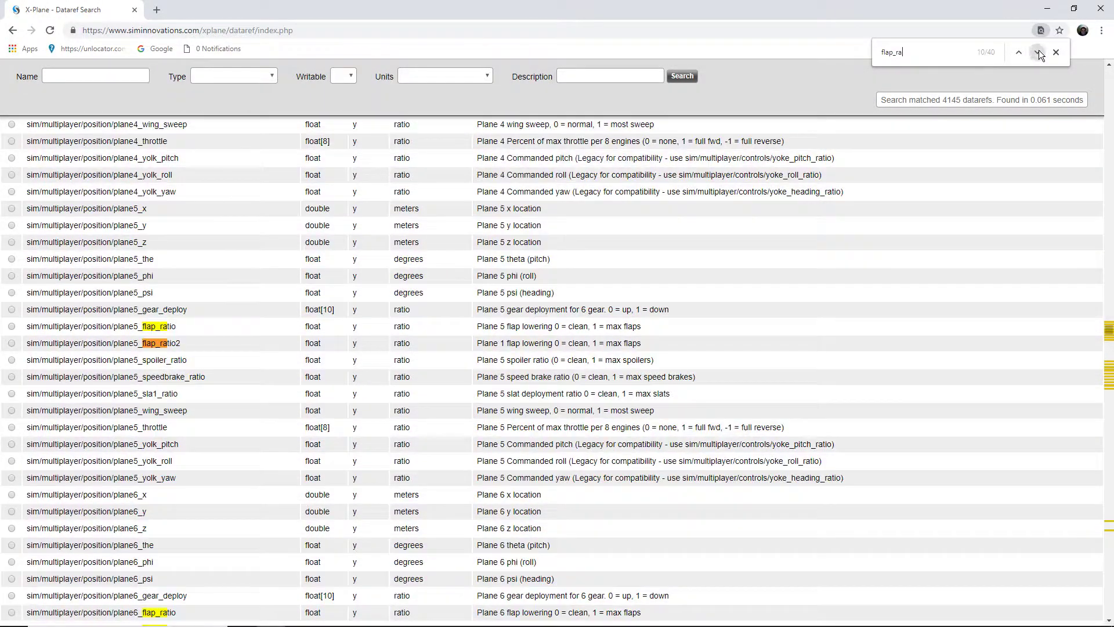
double_click(1039, 52)
double_click(1038, 52)
click(1039, 52)
double_click(1039, 52)
double_click(1038, 53)
double_click(1039, 53)
click(1039, 53)
double_click(1039, 52)
double_click(1039, 52)
click(1039, 52)
double_click(1039, 52)
click(1039, 53)
double_click(1038, 52)
click(1039, 52)
double_click(1039, 52)
double_click(1039, 53)
click(1039, 52)
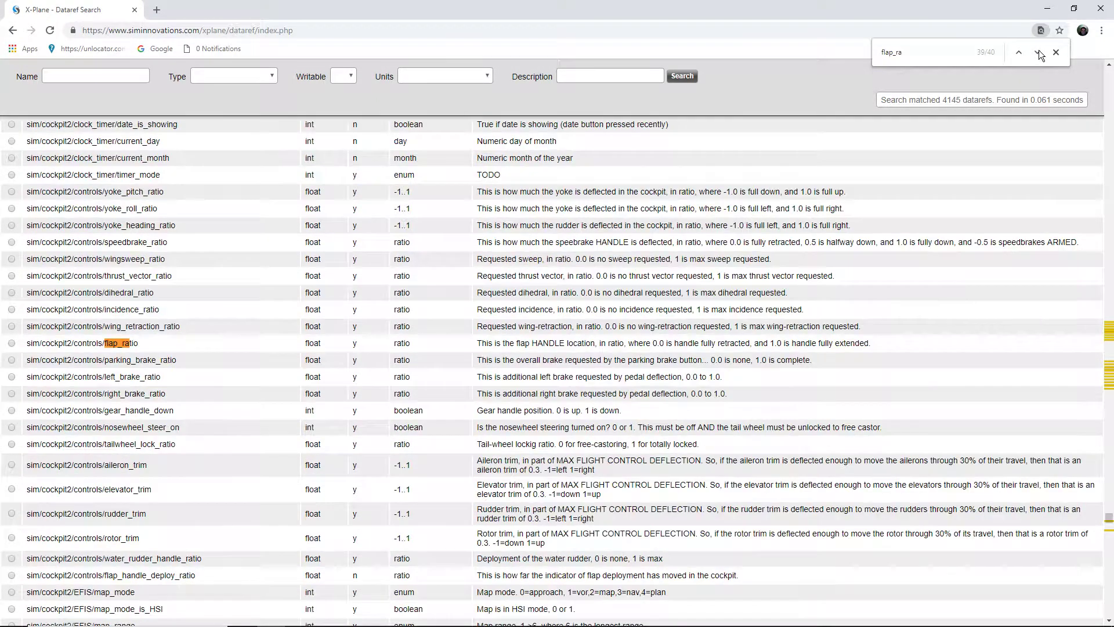
Copy the dataref name sim/cockpit2/controls/flap_ratio and switch back to Notepad++.
drag(138, 343, 34, 343)
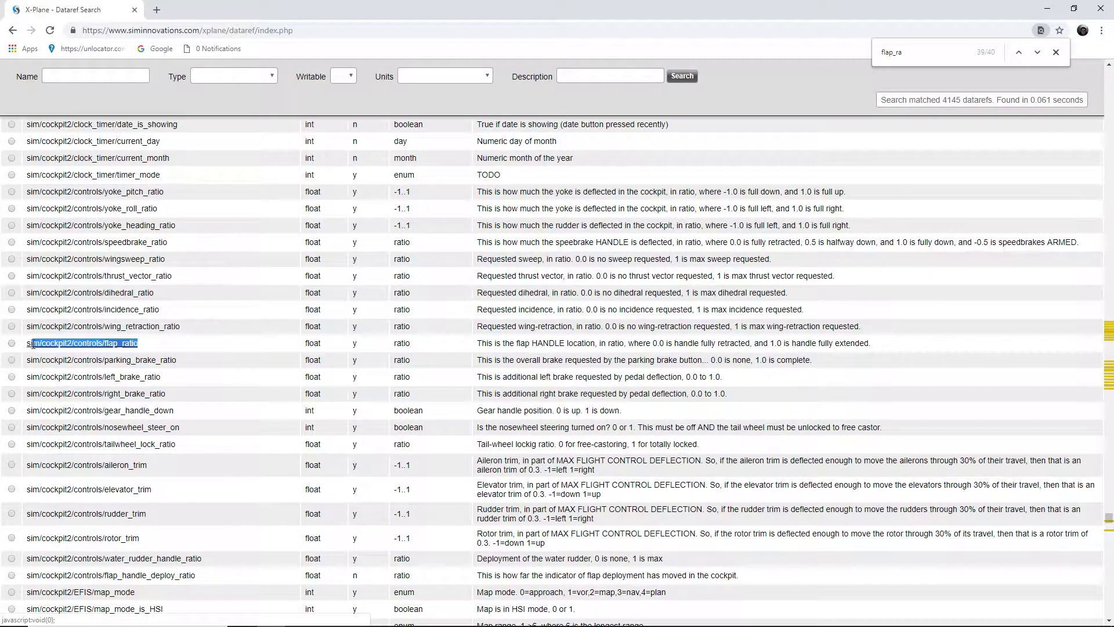
right_click(85, 344)
click(113, 434)
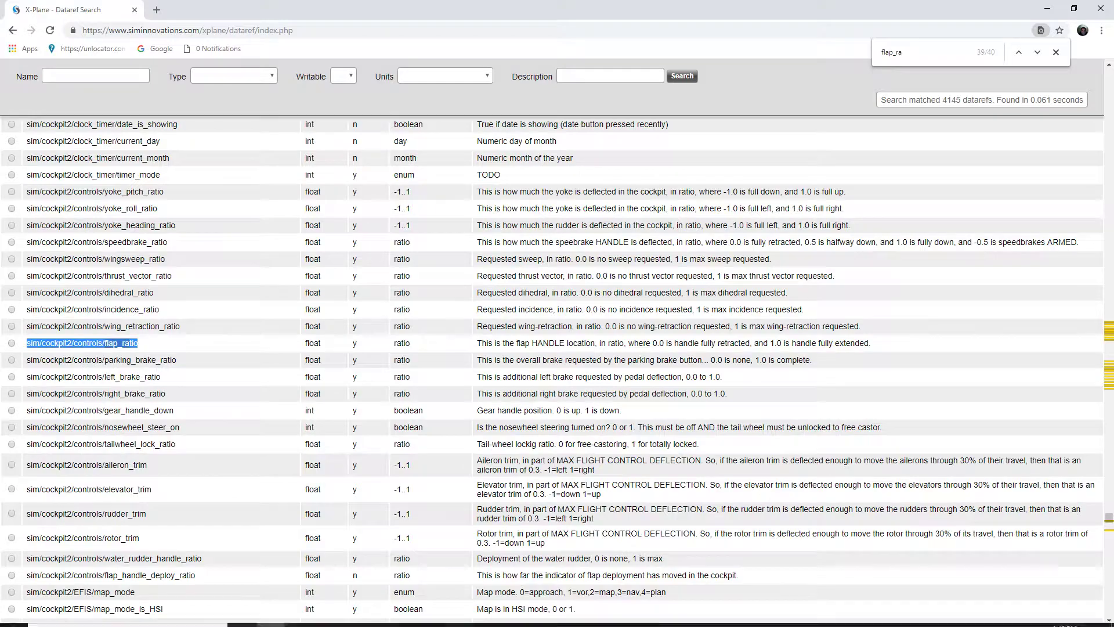
click(498, 615)
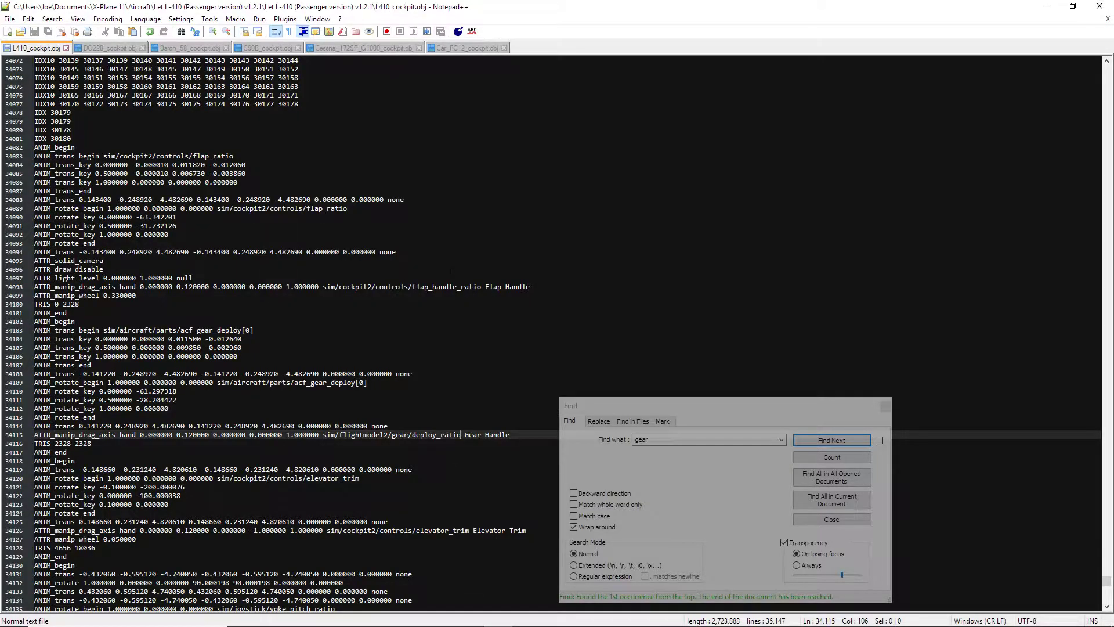
Replace the Flap Handle manipulator's dataref with sim/cockpit2/controls/flap_ratio and save the cockpit file.
drag(482, 286, 330, 286)
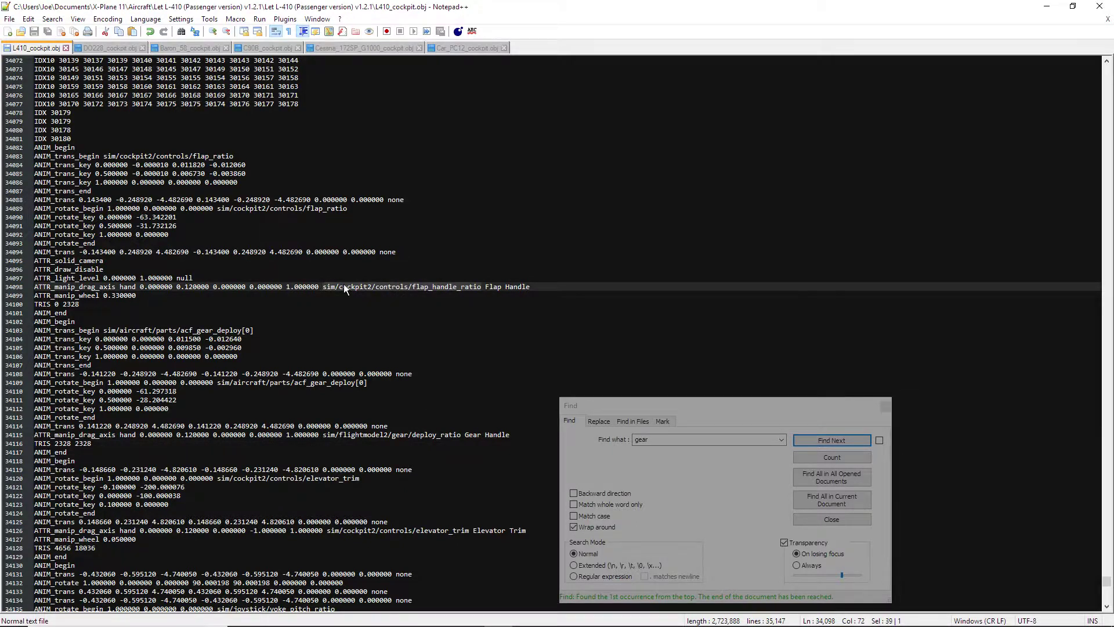
right_click(343, 284)
click(366, 317)
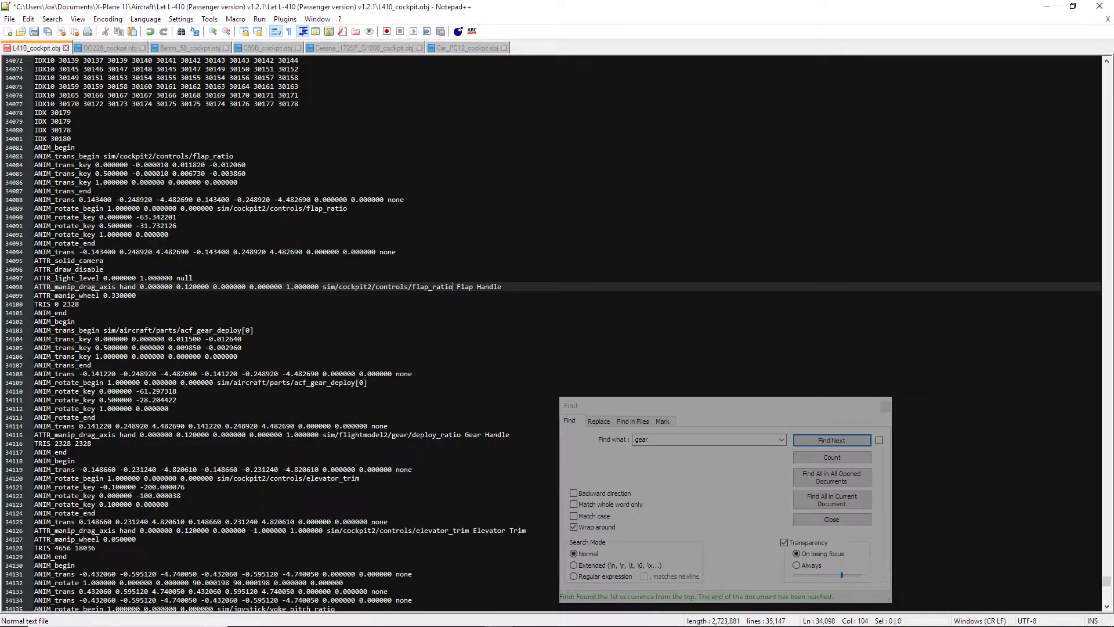
click(34, 31)
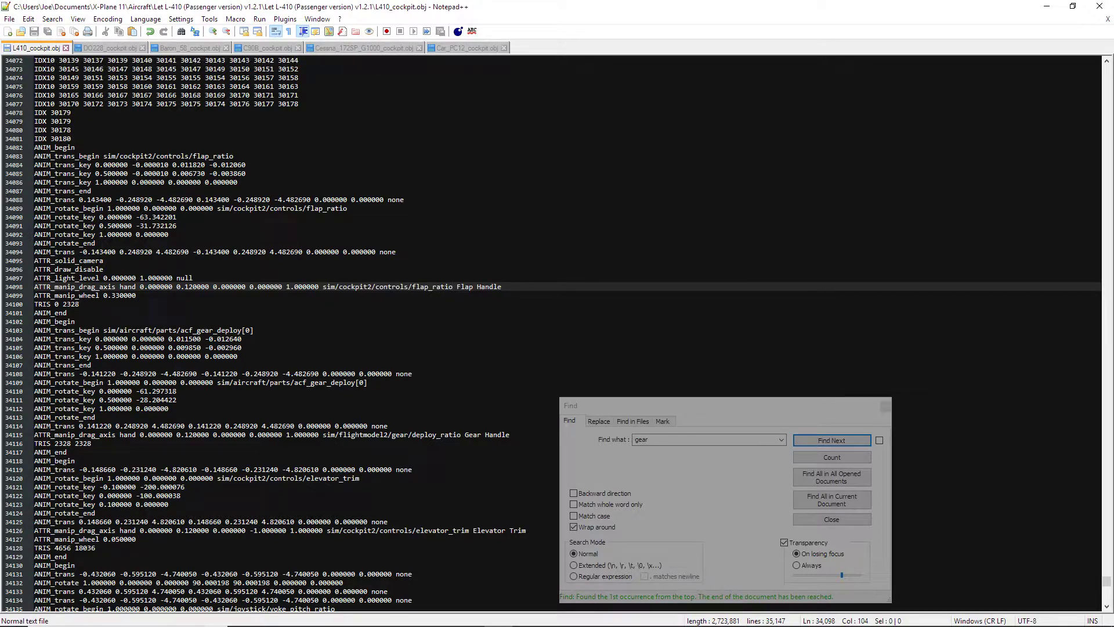
Bring X-Plane forward, look down at the centre pedestal, and reload the current aircraft and art with the flap handle edit.
mouse_move(468, 619)
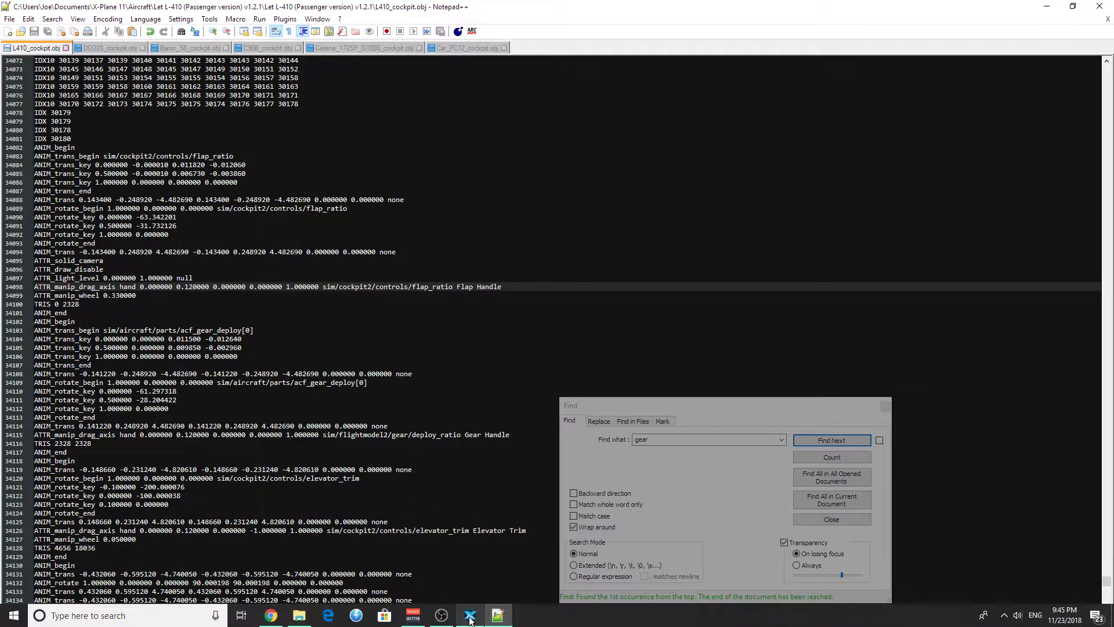
click(469, 618)
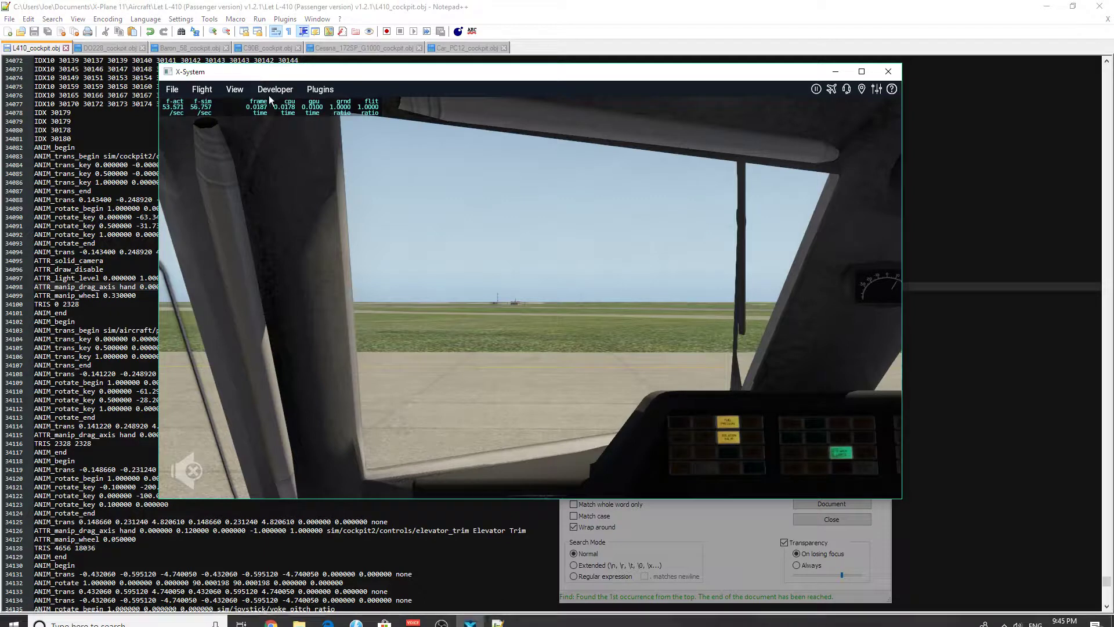
click(268, 90)
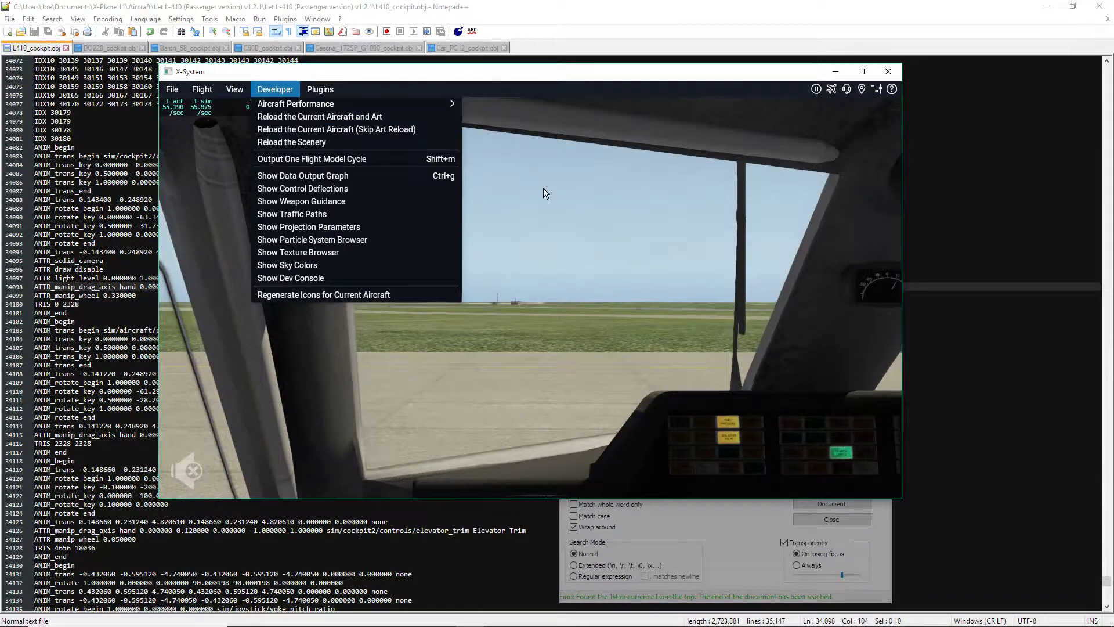
click(593, 216)
right_drag(575, 225, 643, 351)
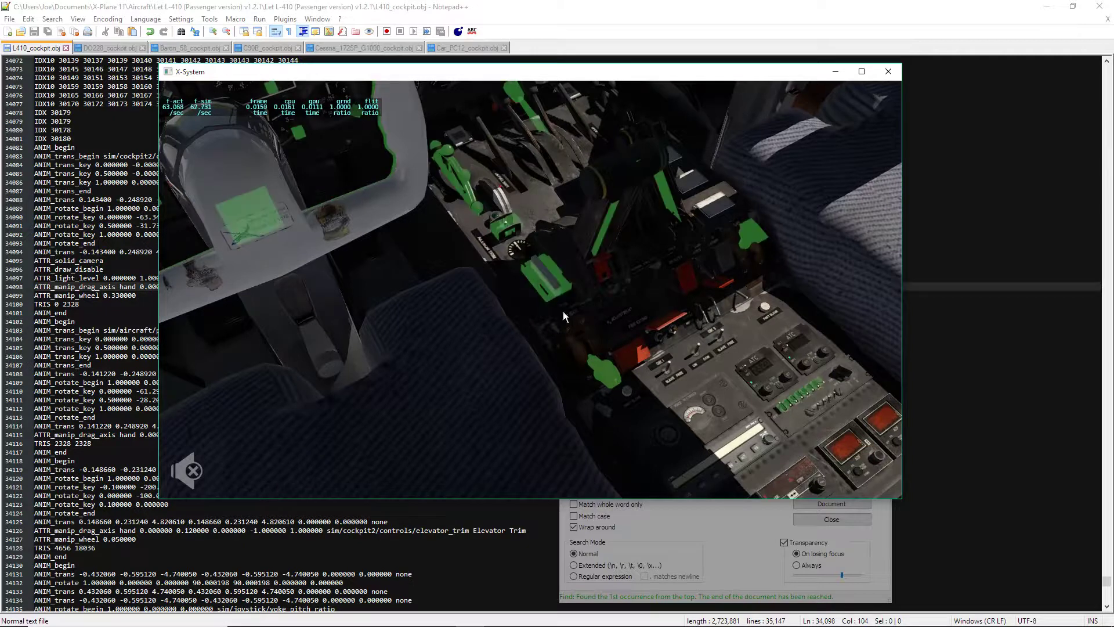
click(291, 90)
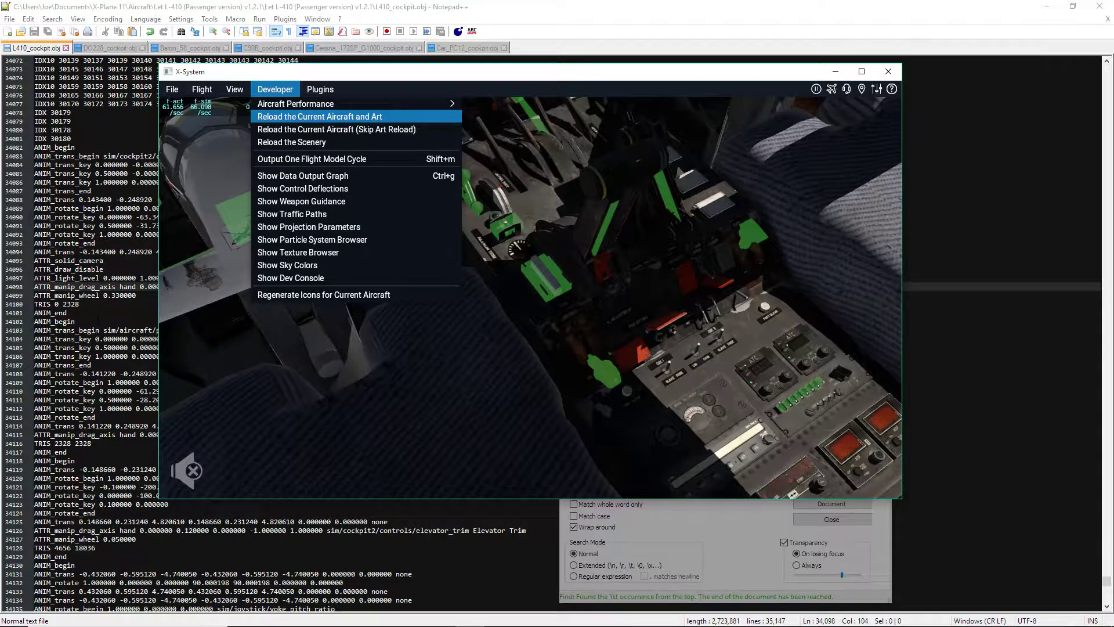
click(120, 278)
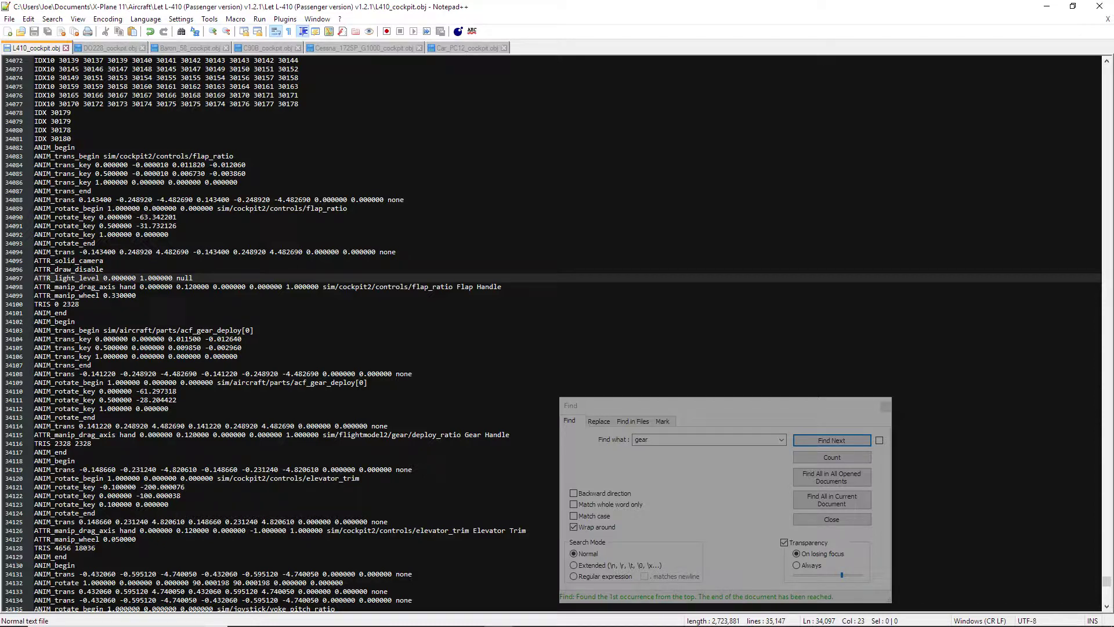
Return to X-Plane and try moving the flap and gear handles on the centre pedestal.
click(470, 621)
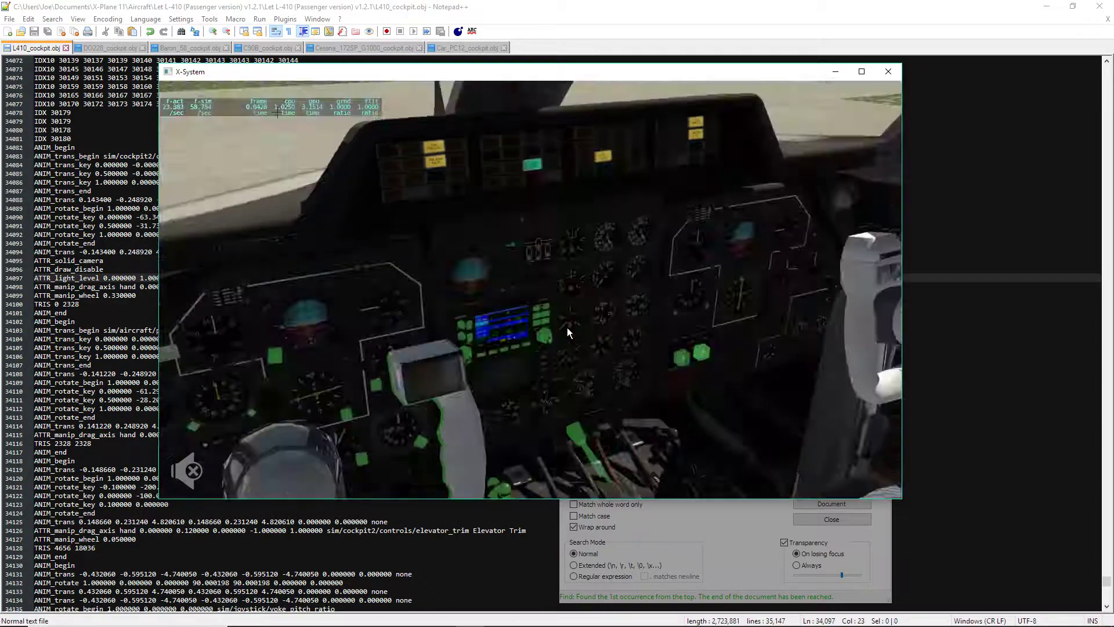
right_drag(567, 332, 594, 361)
drag(684, 312, 692, 249)
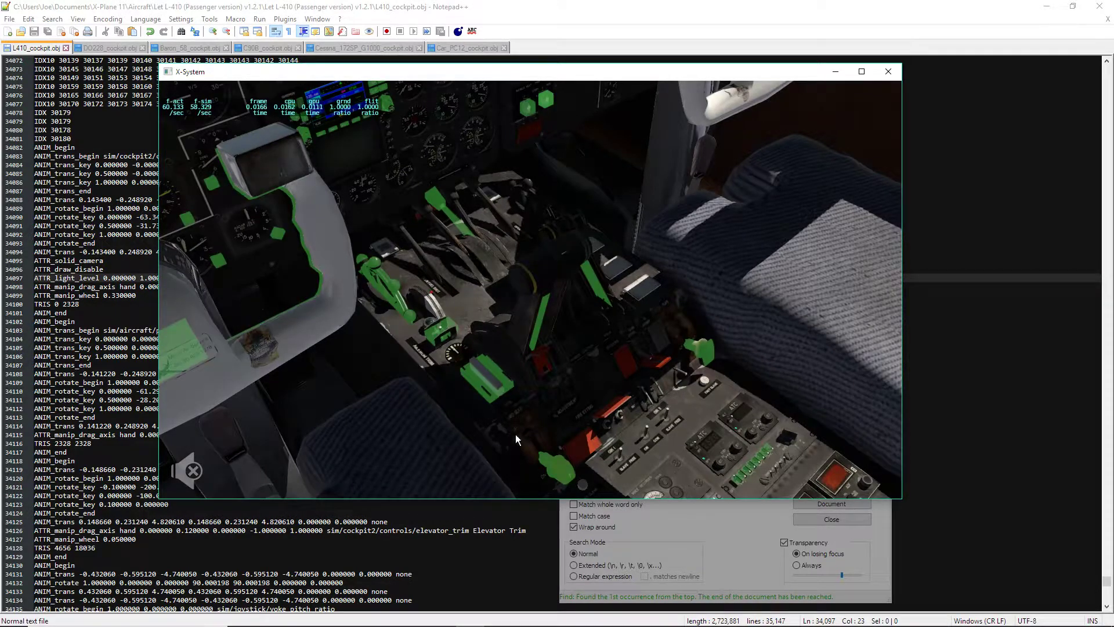
mouse_move(554, 467)
mouse_down()
mouse_move(561, 485)
mouse_move(559, 462)
mouse_up()
right_drag(569, 440, 582, 438)
mouse_move(531, 351)
mouse_down()
mouse_move(458, 305)
mouse_move(545, 524)
mouse_move(531, 313)
mouse_move(532, 334)
mouse_up()
mouse_move(532, 349)
mouse_down()
mouse_move(516, 158)
mouse_move(525, 425)
mouse_move(513, 68)
mouse_move(538, 330)
mouse_up()
right_drag(538, 330, 542, 320)
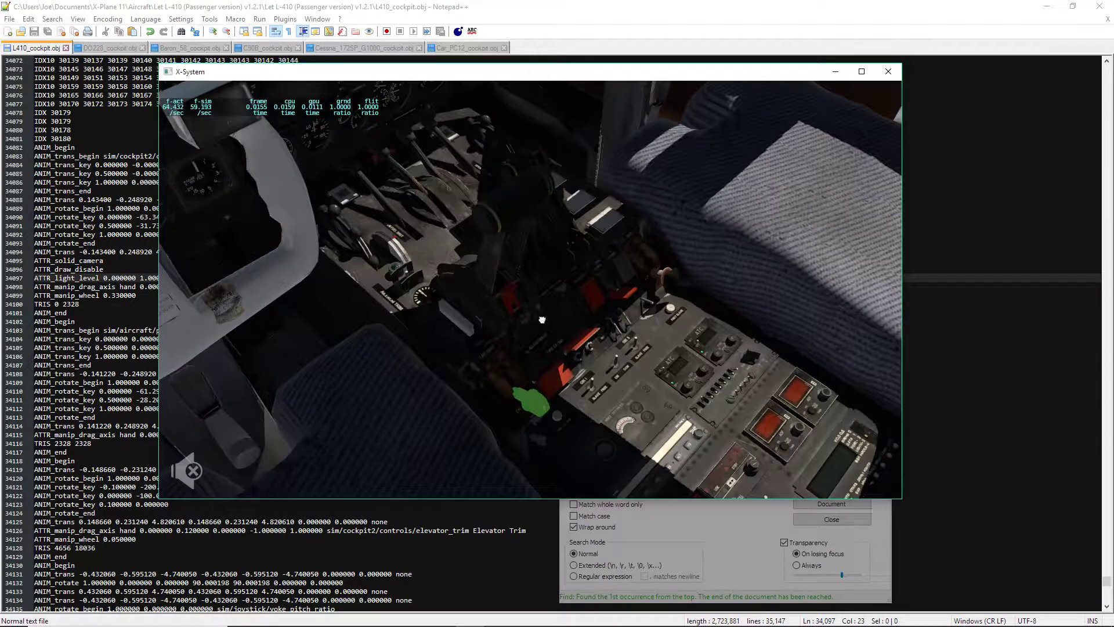
Test the gear handle in both directions, try the flap handle again, and look over the cockpit panel.
scroll(542, 350, down, 5)
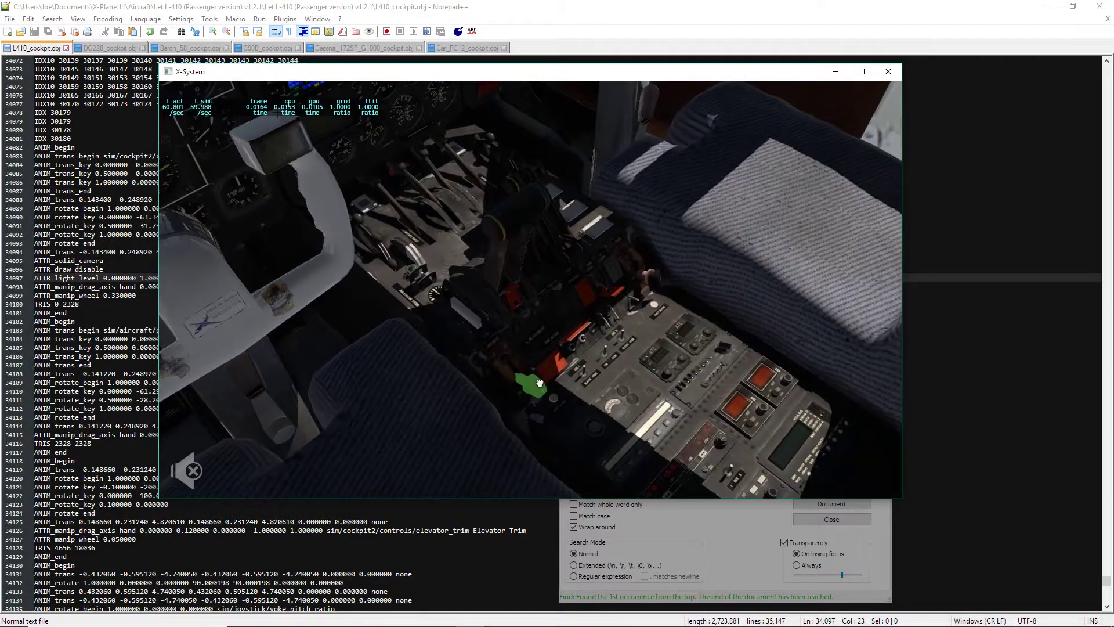
drag(538, 377, 512, 289)
drag(533, 377, 536, 444)
mouse_move(641, 281)
mouse_down()
mouse_move(633, 165)
mouse_move(647, 345)
mouse_move(637, 181)
mouse_move(644, 279)
mouse_up()
right_drag(647, 313, 656, 211)
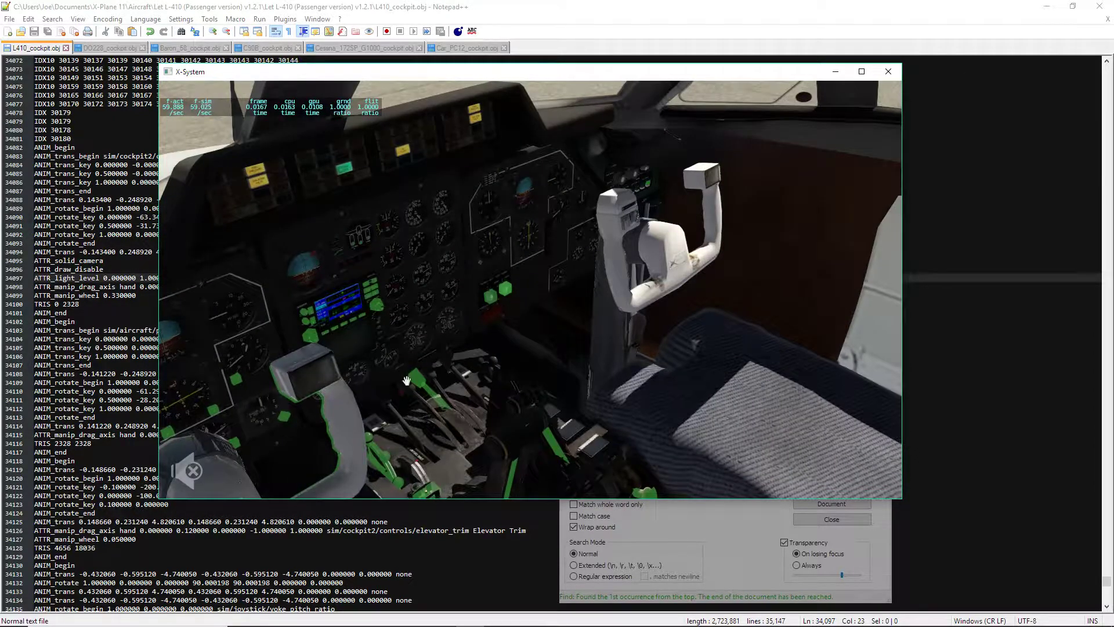
right_drag(403, 376, 390, 421)
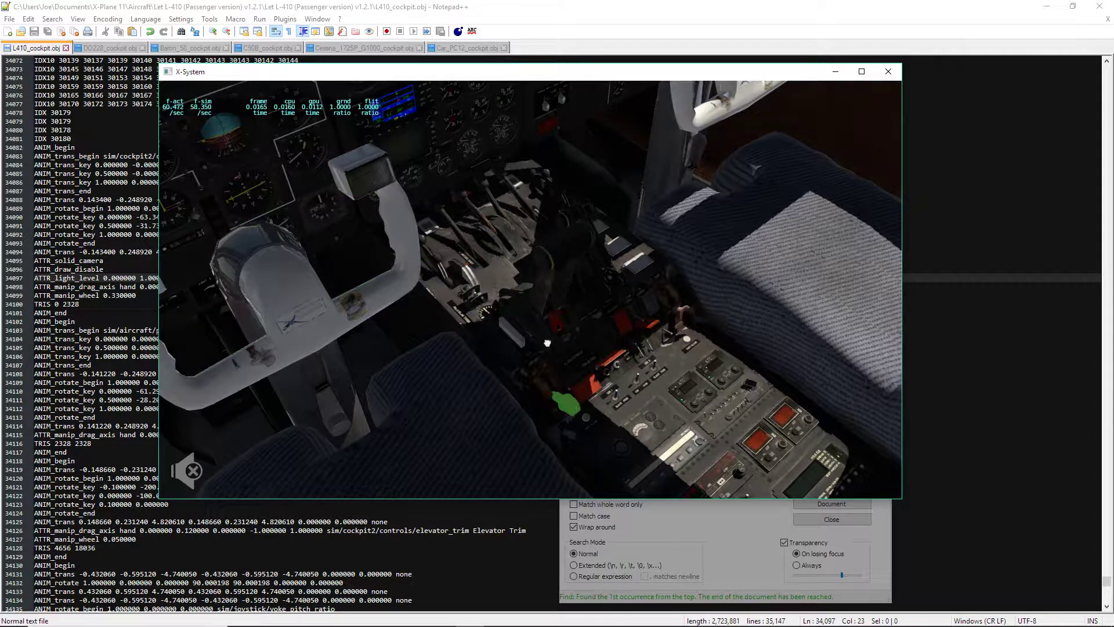
Return to Notepad++, browse the Carenado PC12_v1.2 folder without opening a file, and view the gear handle lines in the already open Car_PC12_cockpit.obj.
click(67, 287)
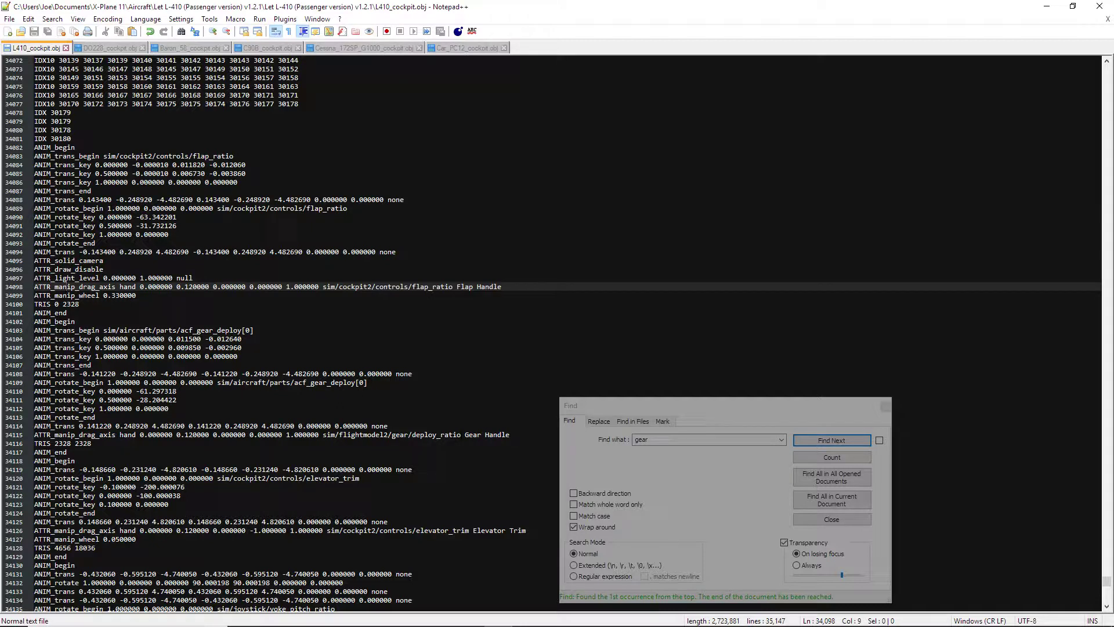
click(10, 20)
click(31, 46)
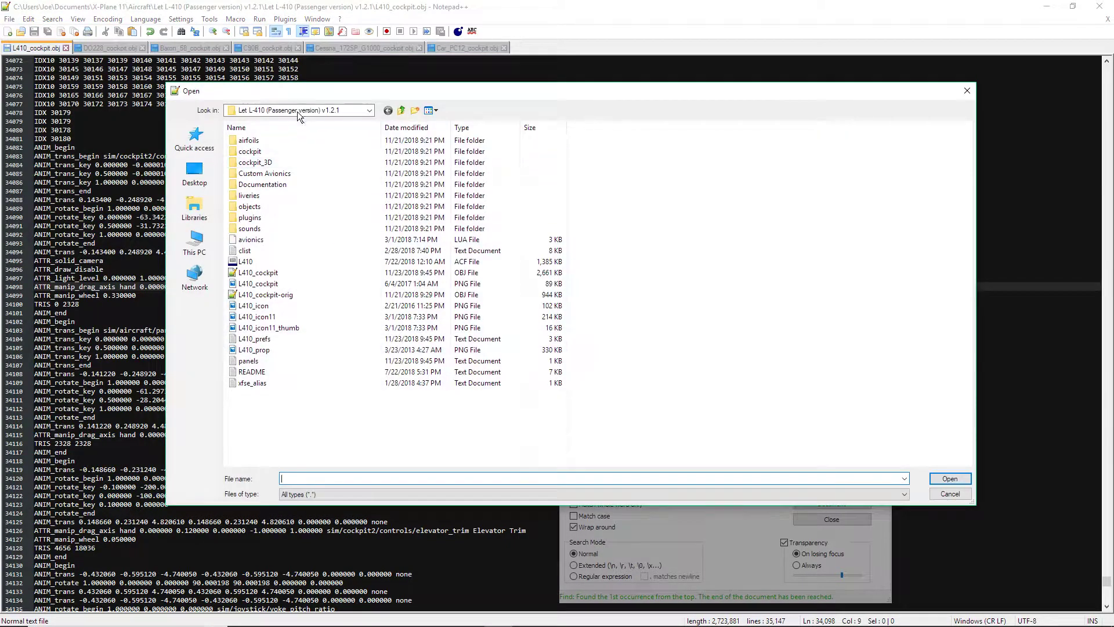
click(297, 111)
scroll(290, 133, up, 3)
click(289, 204)
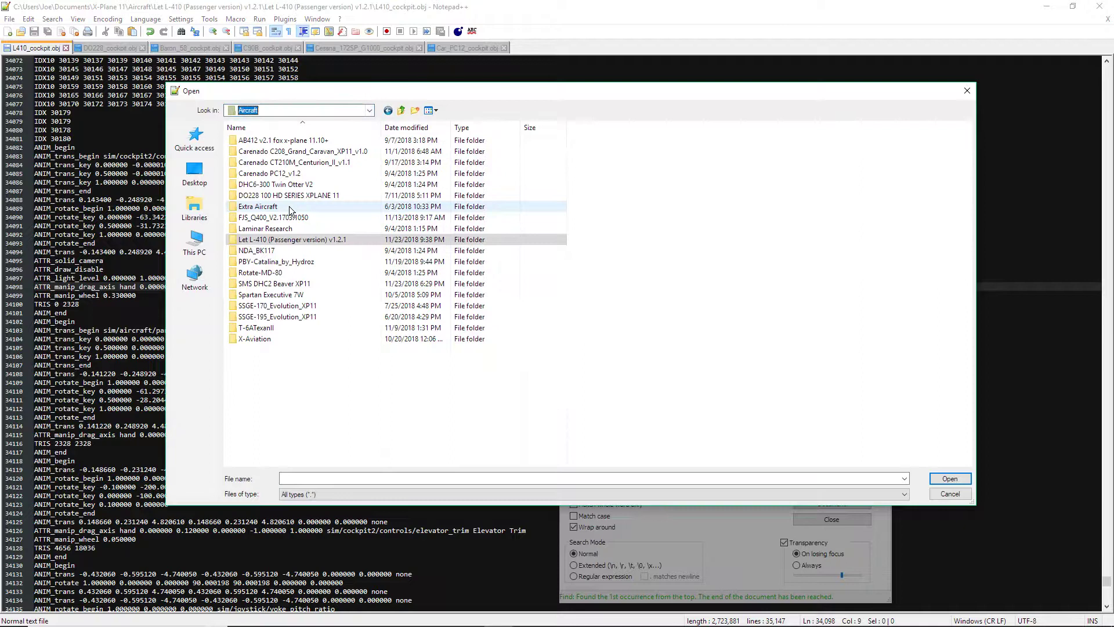
double_click(302, 174)
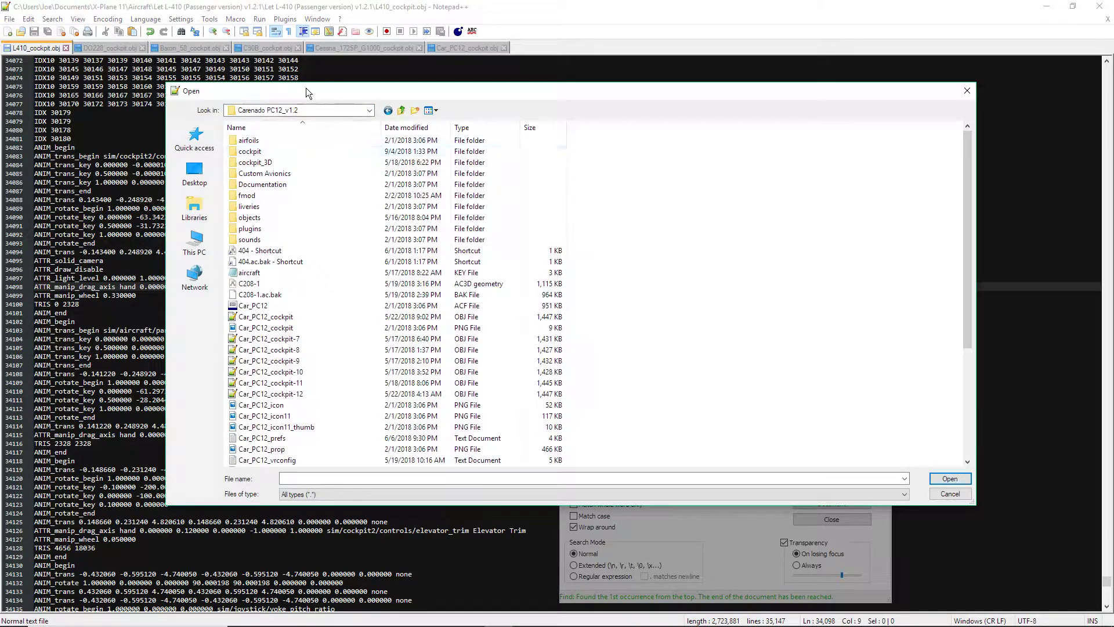
click(967, 90)
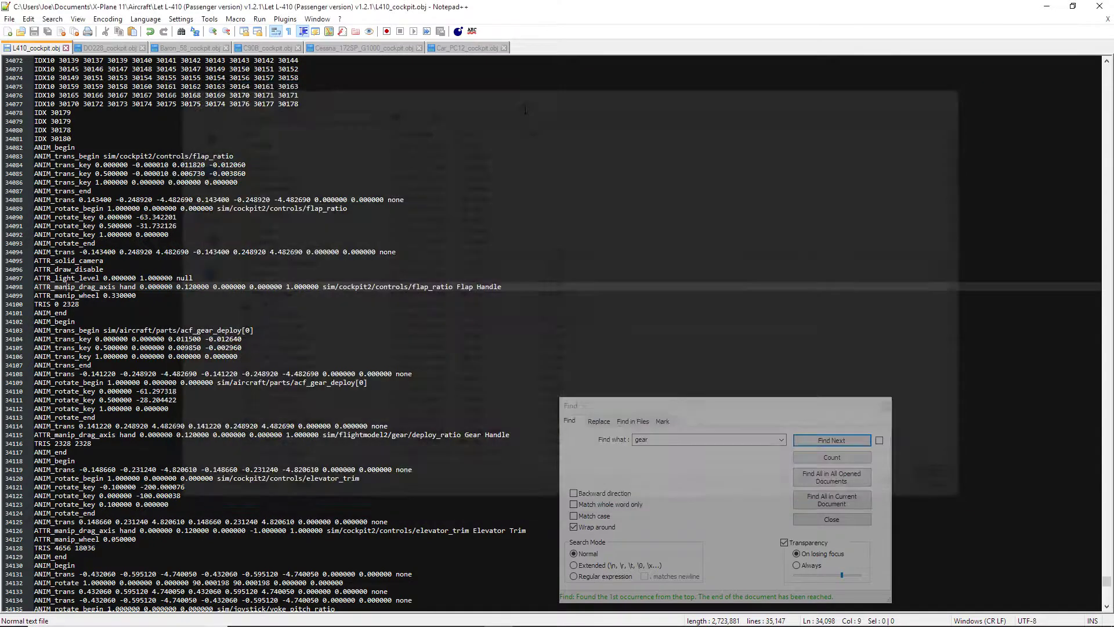
click(453, 48)
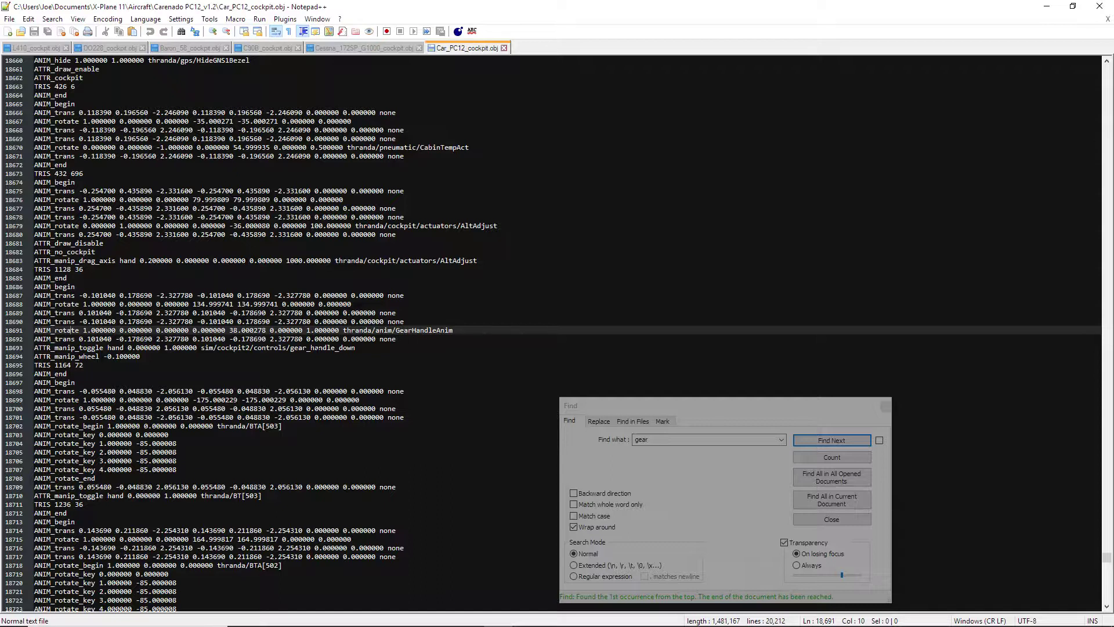
Open Cessna_310L_cockpit-orig.obj from the X-Aviation Cessna 310L folder and search it for "gear".
click(9, 19)
click(29, 44)
click(292, 110)
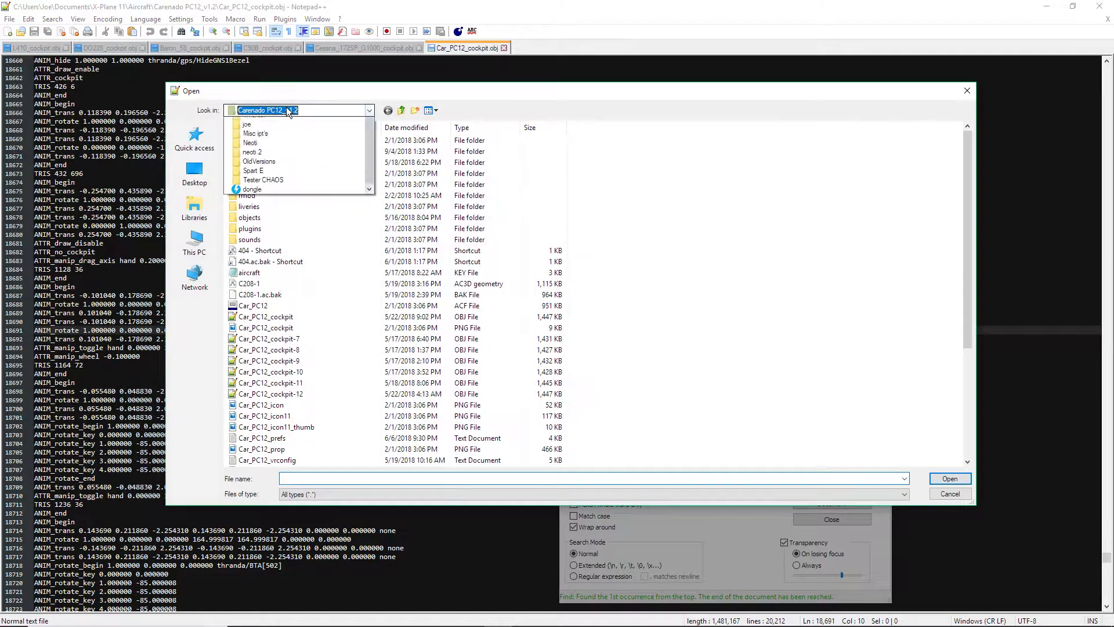
click(272, 210)
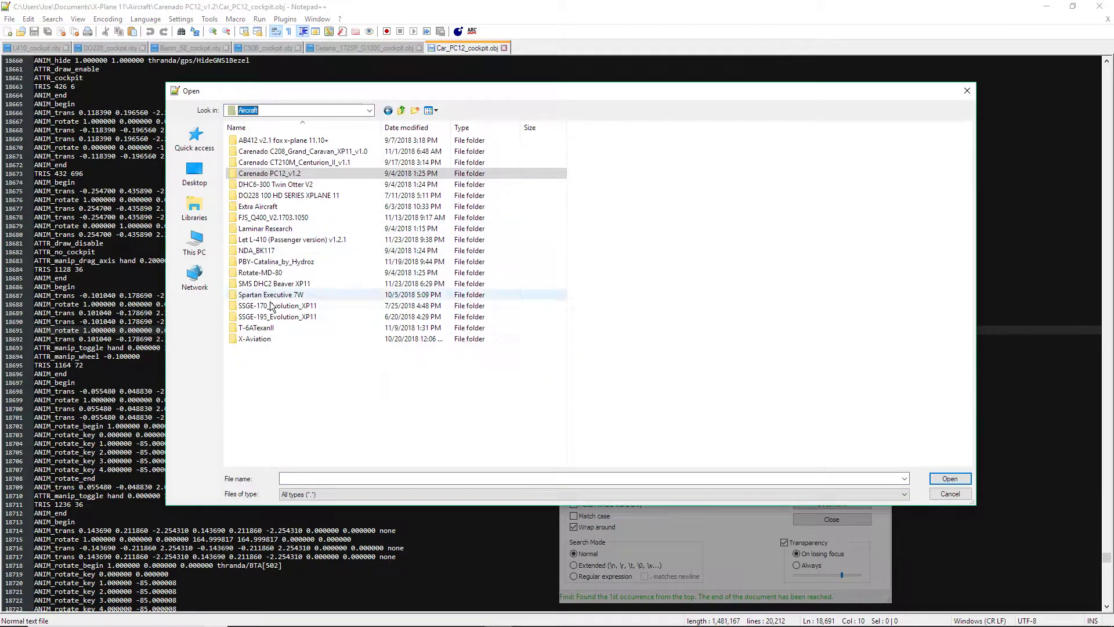
double_click(254, 338)
double_click(253, 141)
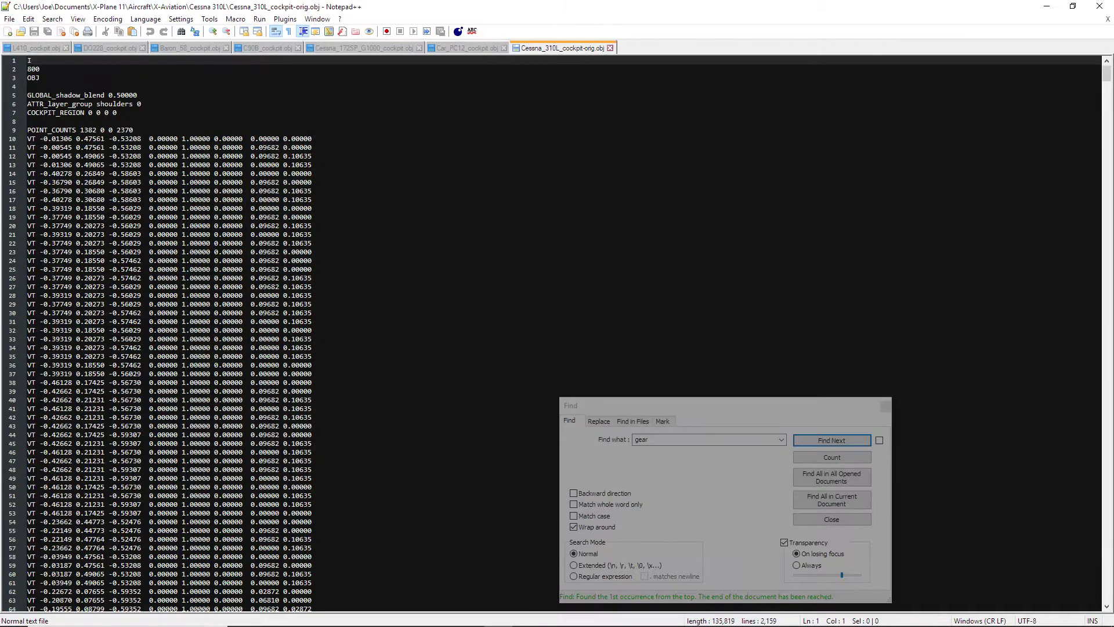
click(864, 444)
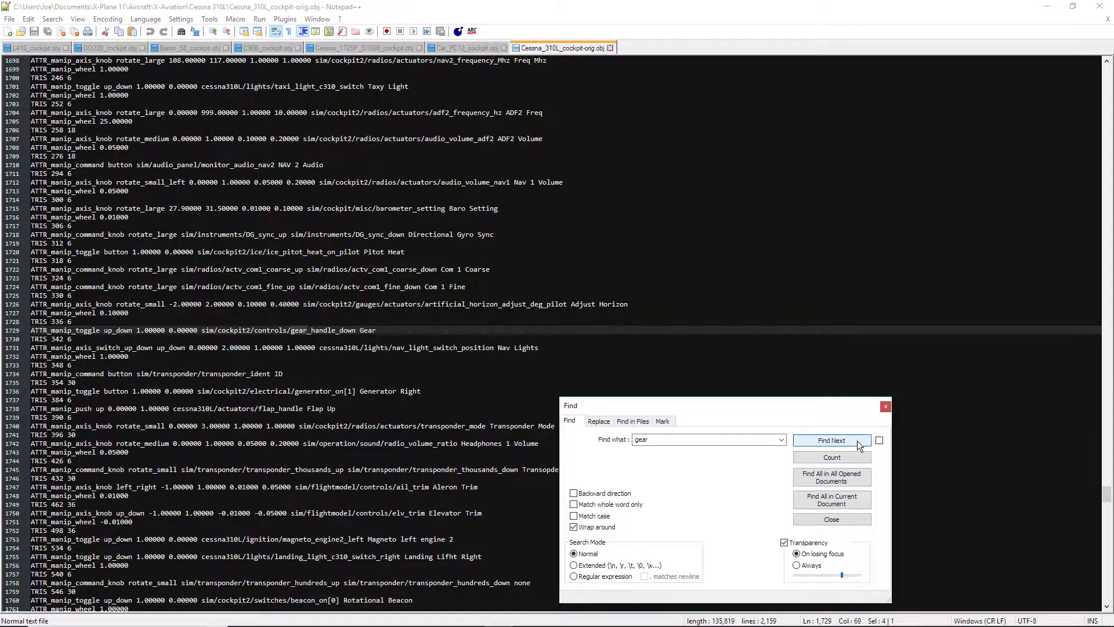
click(858, 441)
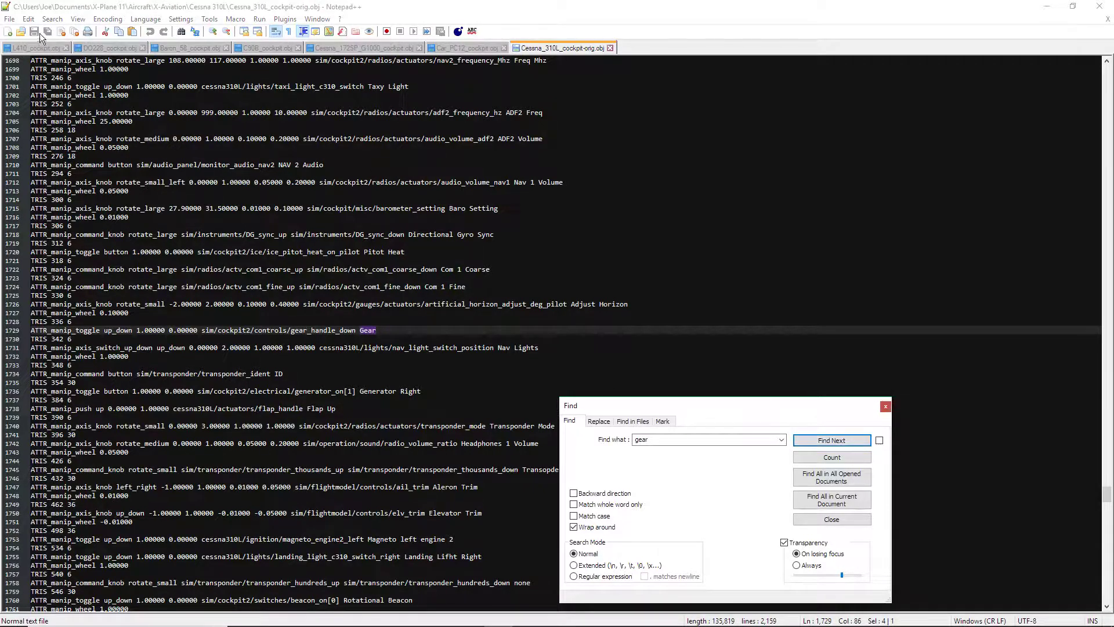
Open xsMU2B60_cockpit-mod.obj from the X-Aviation Mitsubishi MU-2B-60 folder.
click(9, 18)
click(23, 45)
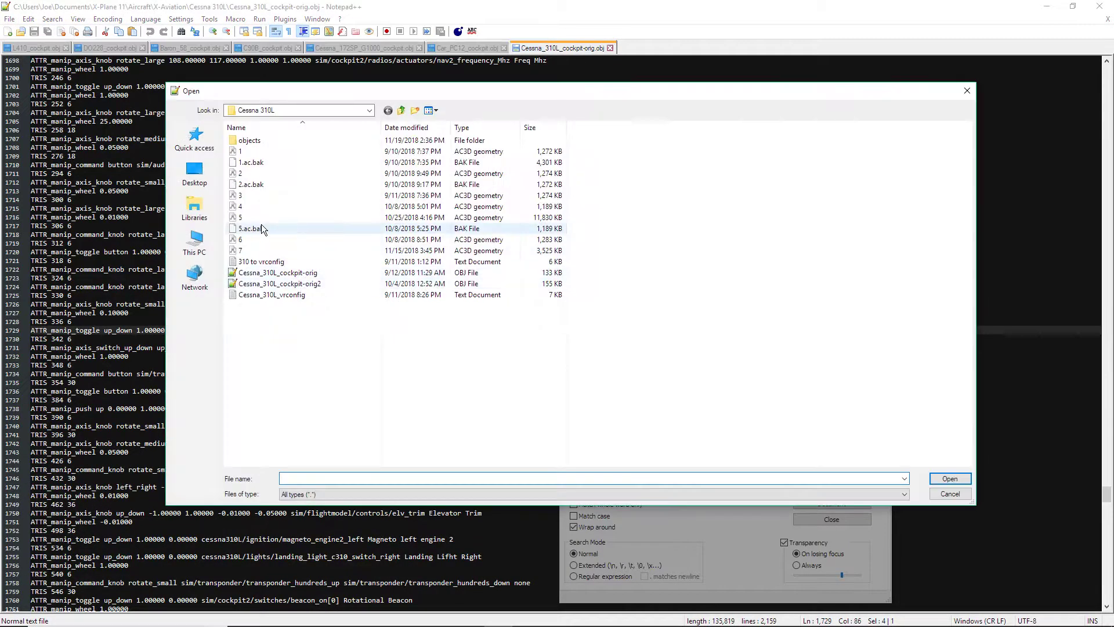
click(310, 111)
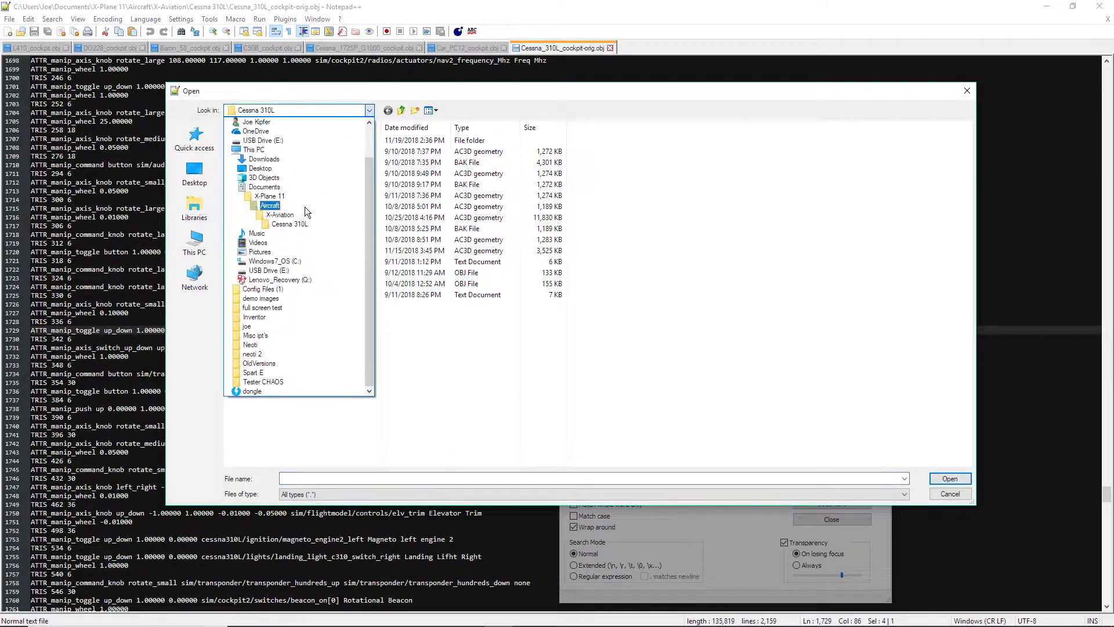
click(302, 214)
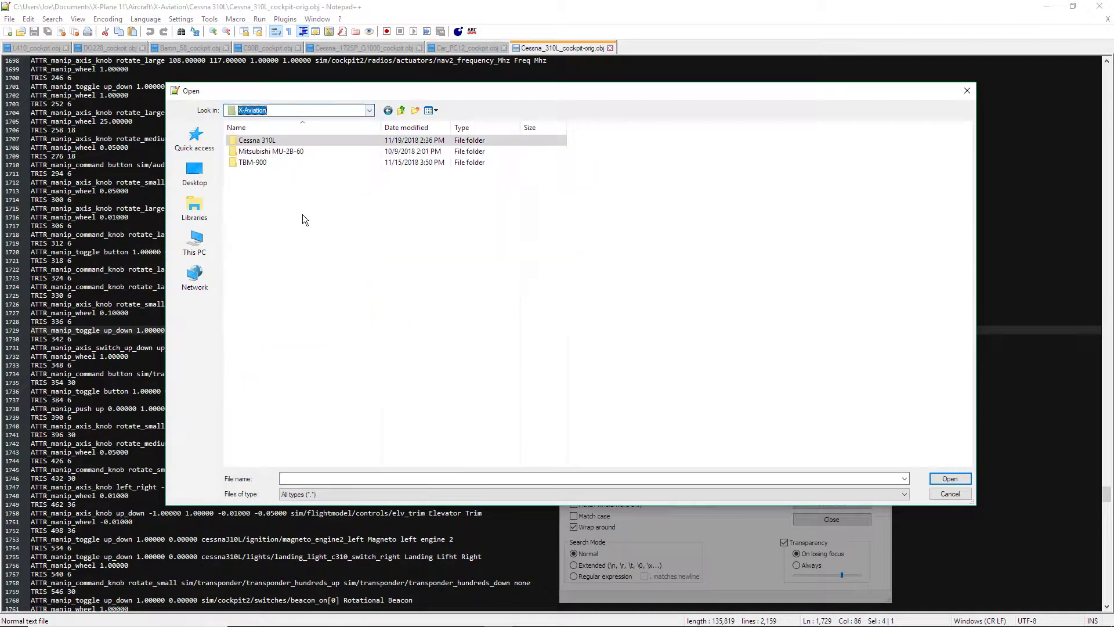
click(270, 111)
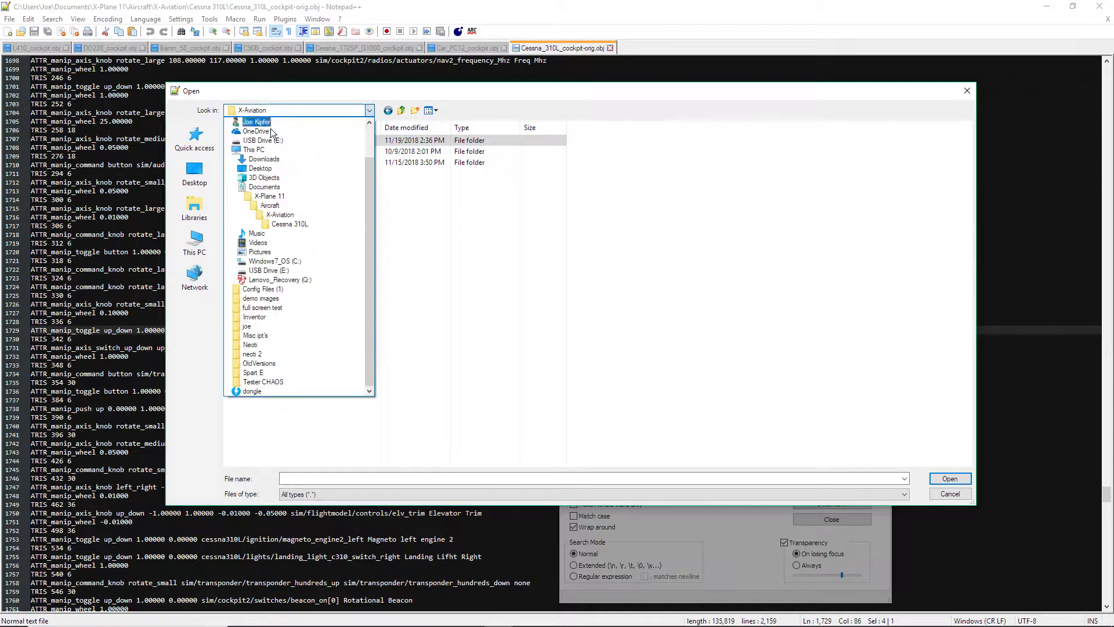
click(279, 215)
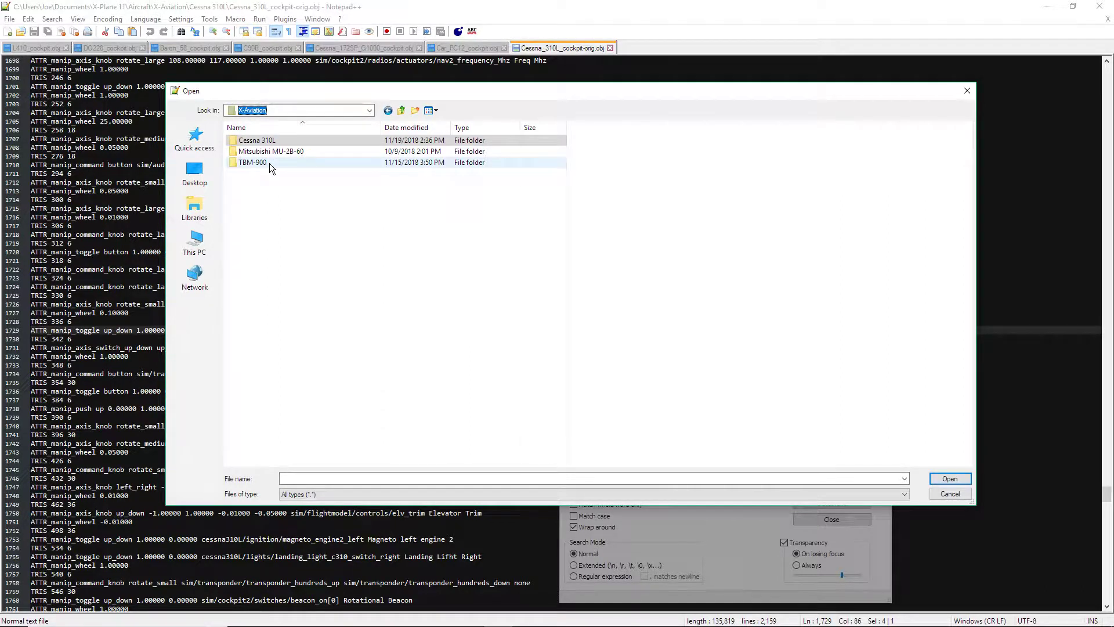
mouse_move(271, 168)
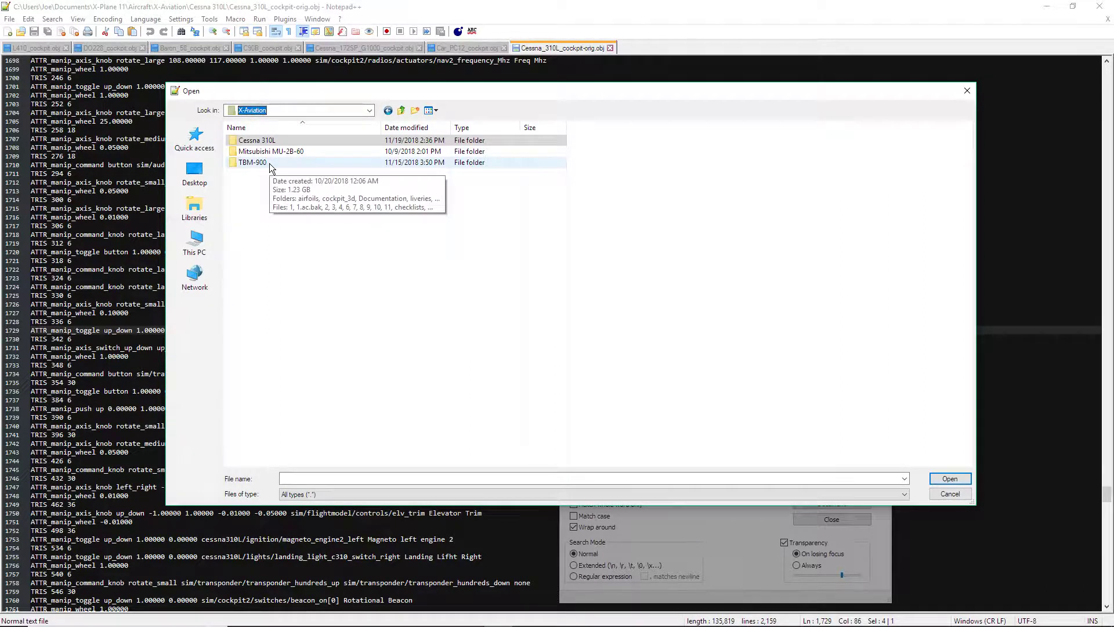
double_click(295, 151)
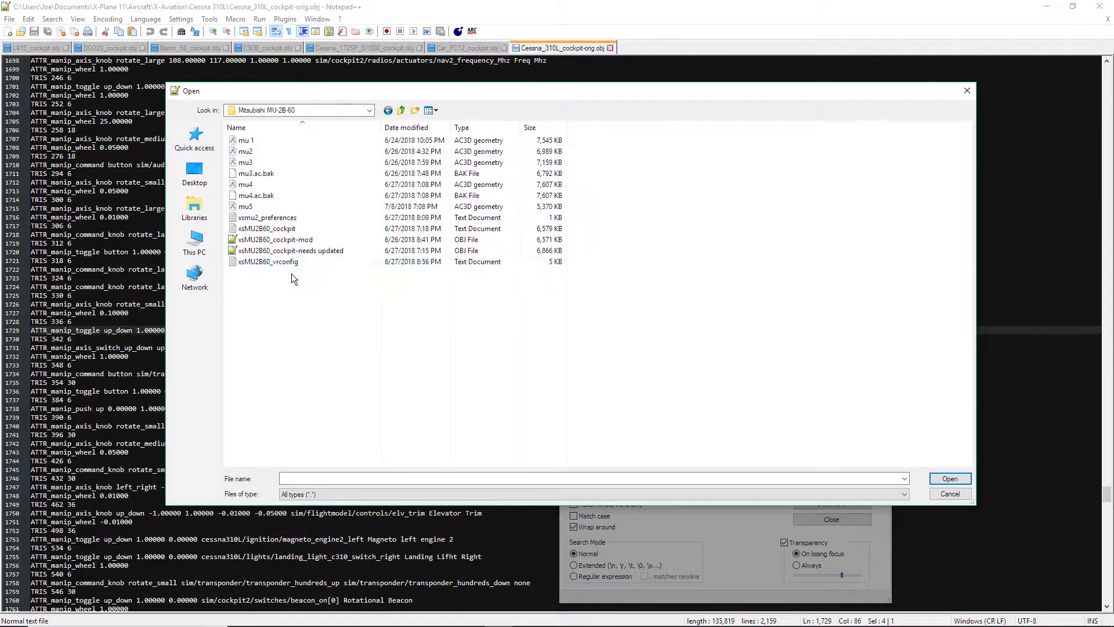
double_click(312, 239)
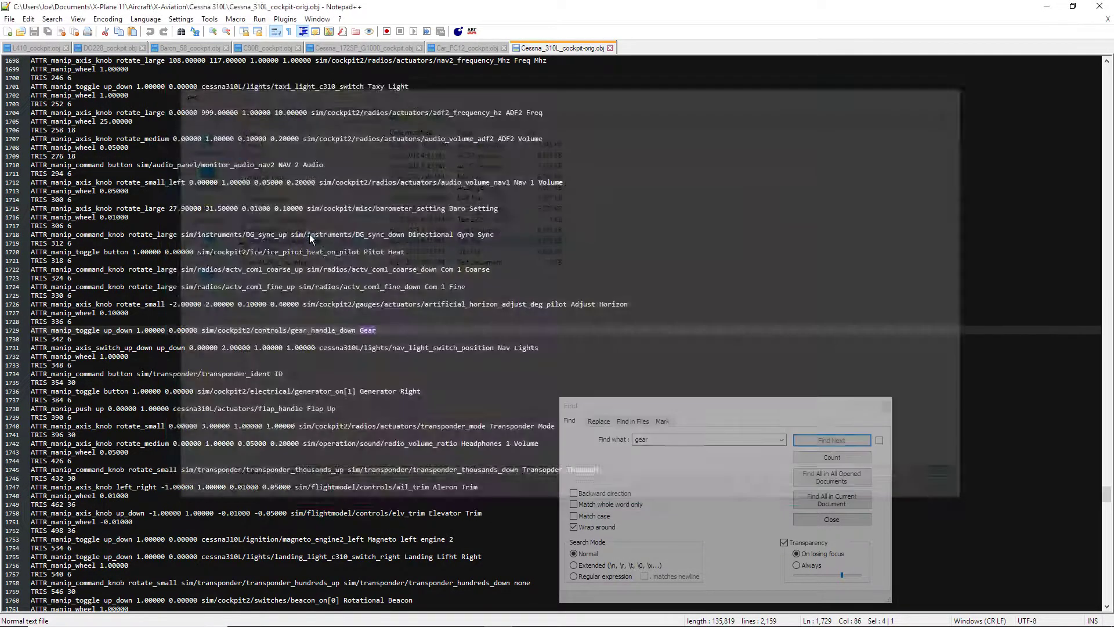
Step through the first four occurrences of "gear" in the Mitsubishi cockpit file.
click(844, 437)
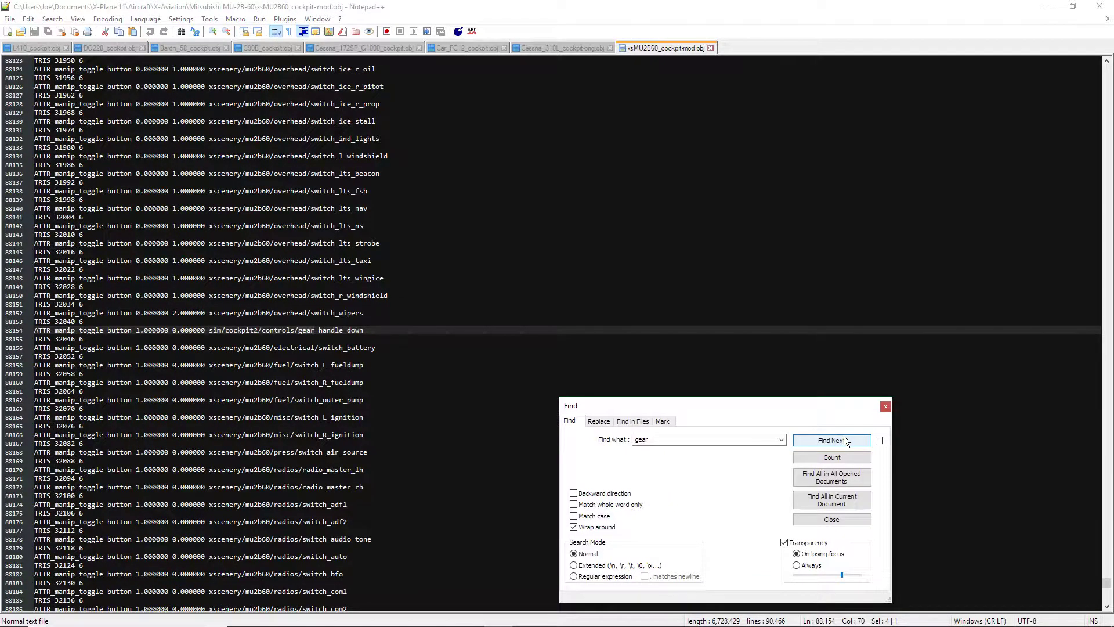
click(844, 439)
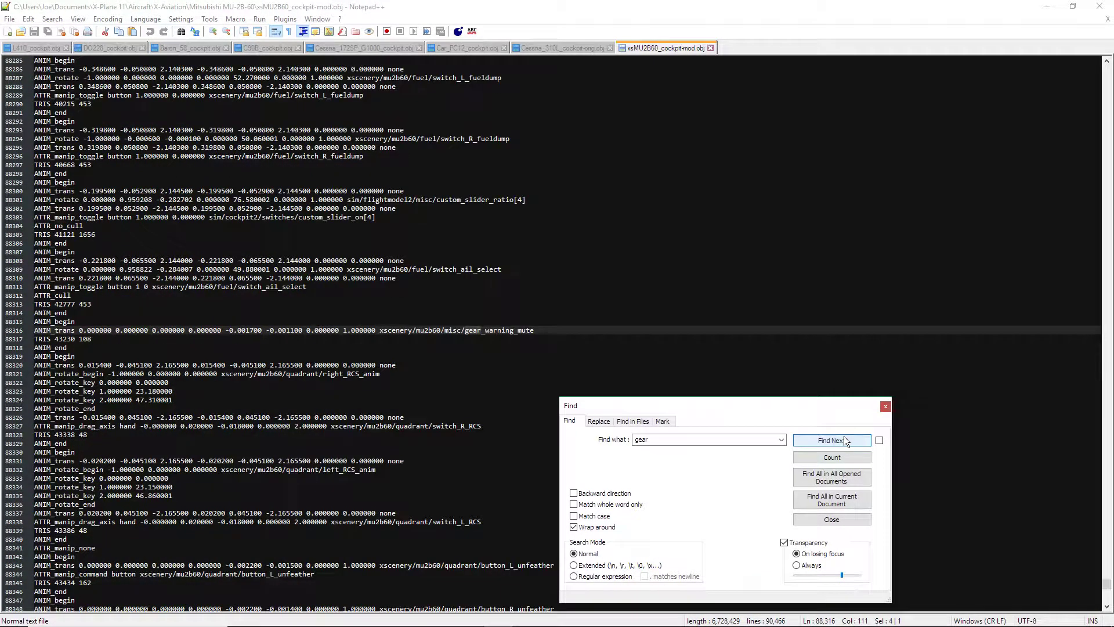
click(844, 440)
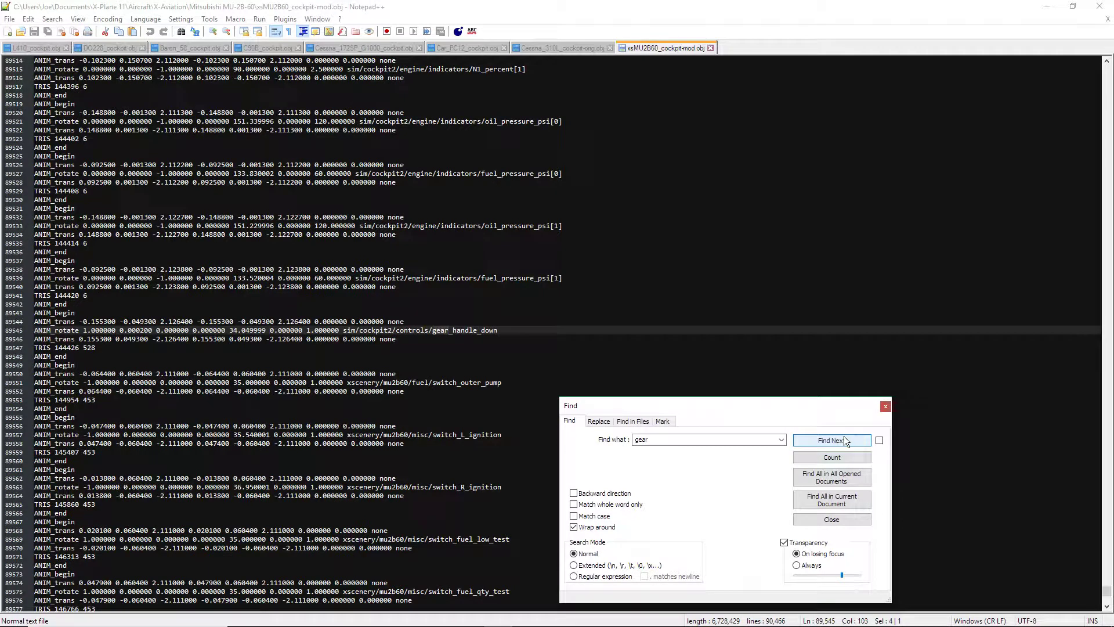
click(844, 438)
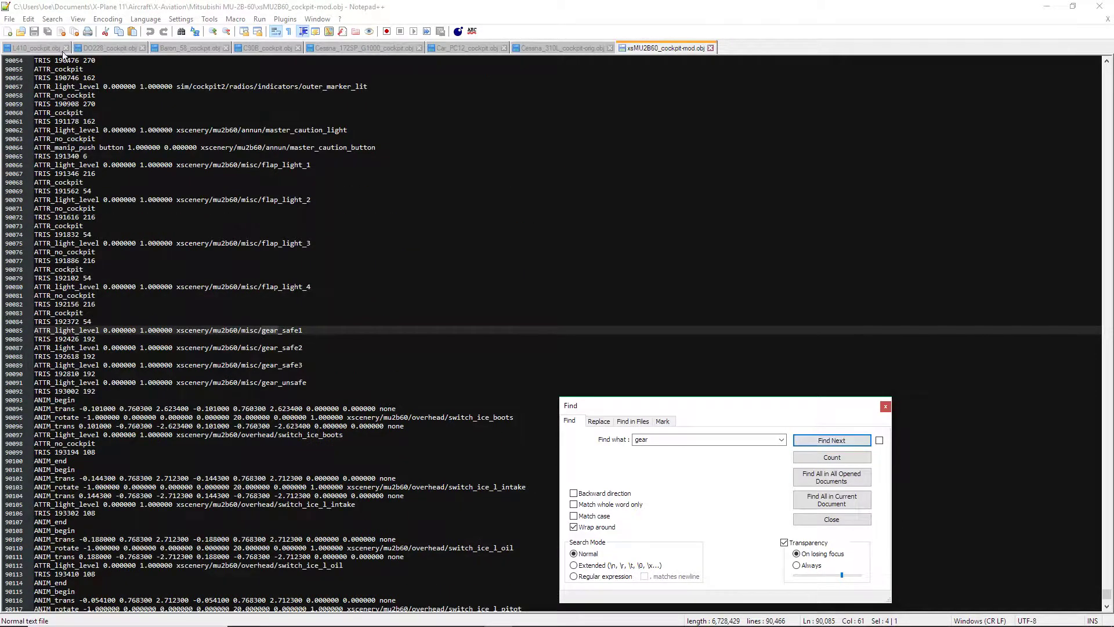
Open T-6A_cockpit.obj from the T-6A Texan II folder inside the T-6ATexanII aircraft folder.
click(10, 20)
click(26, 43)
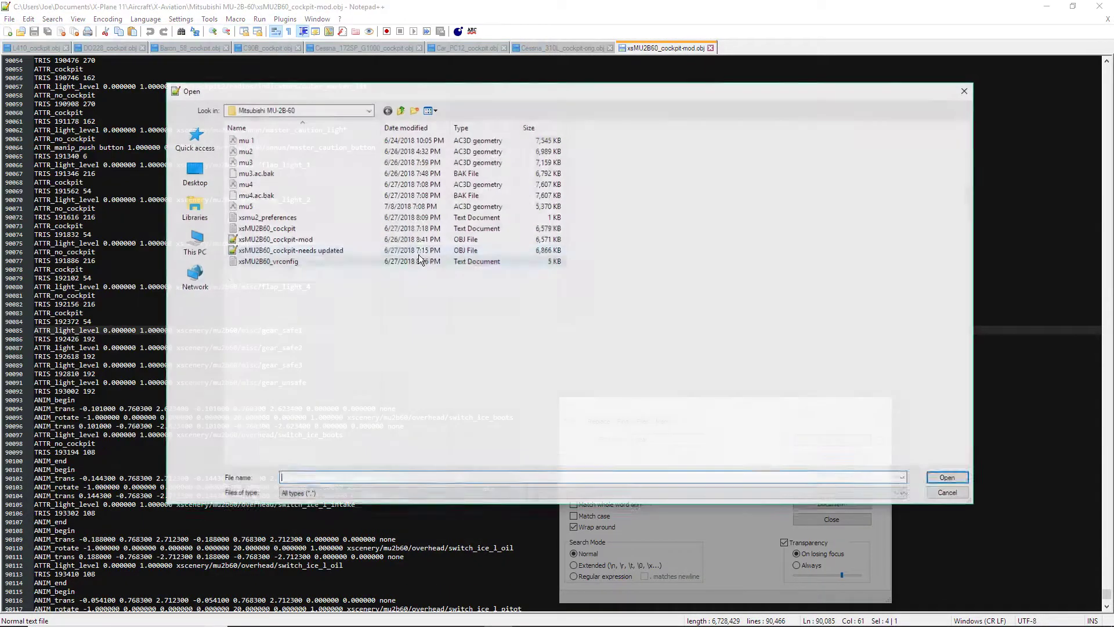
click(348, 110)
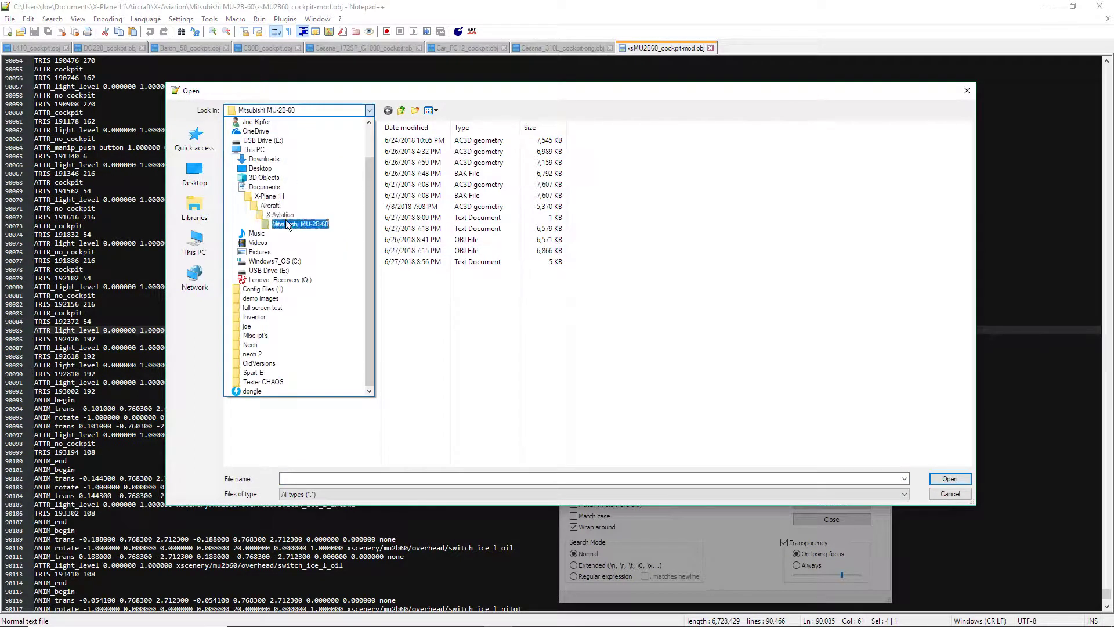
click(286, 220)
click(290, 111)
click(288, 212)
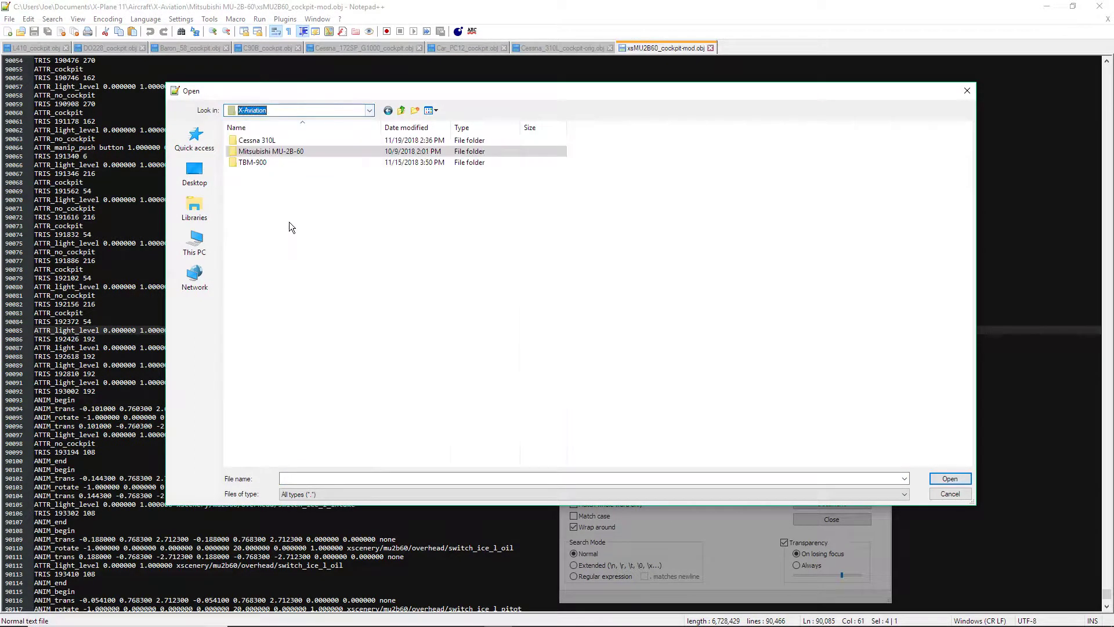
click(292, 108)
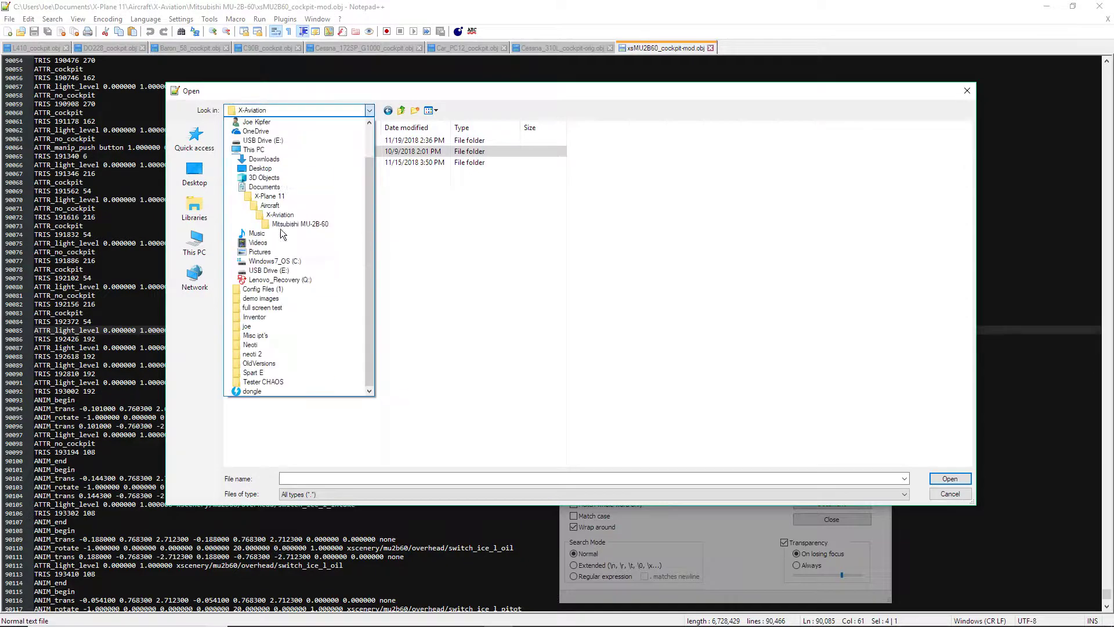
click(277, 206)
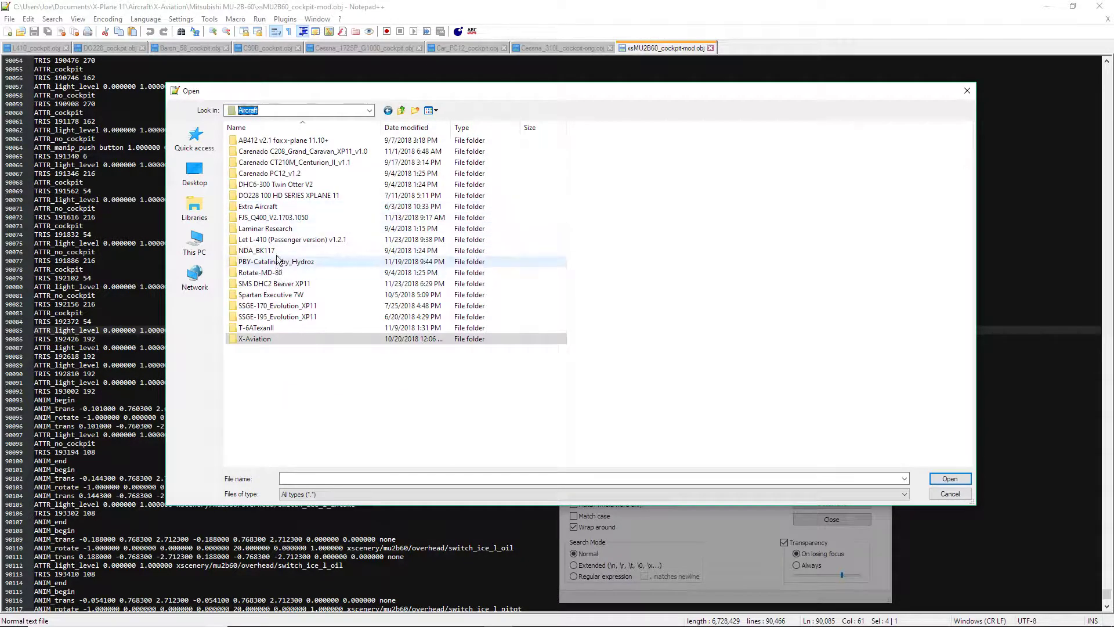
double_click(256, 327)
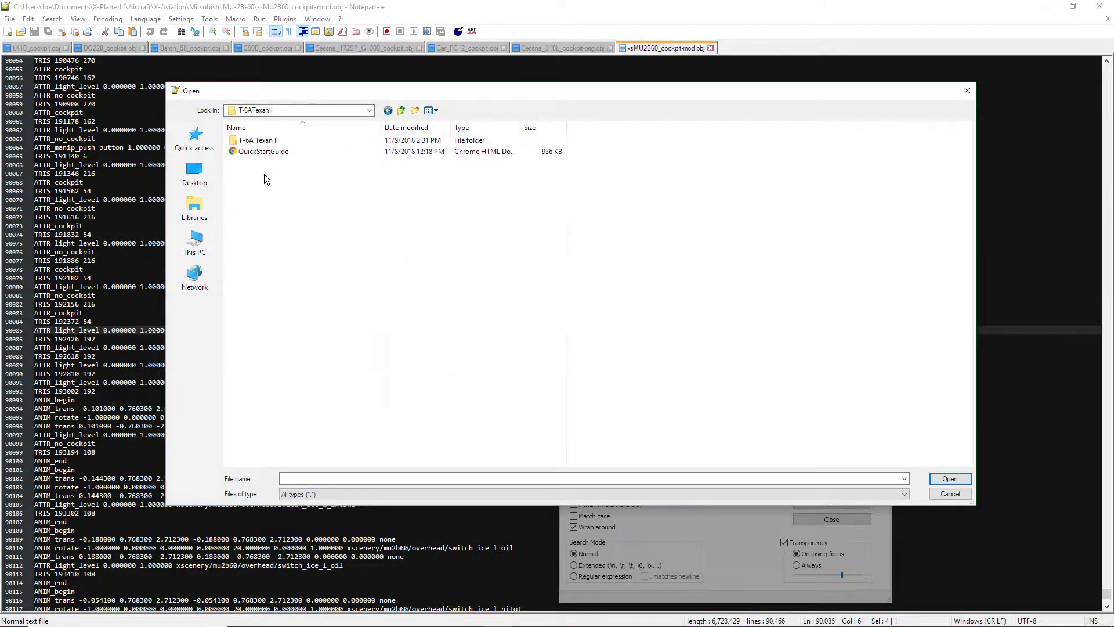
double_click(265, 143)
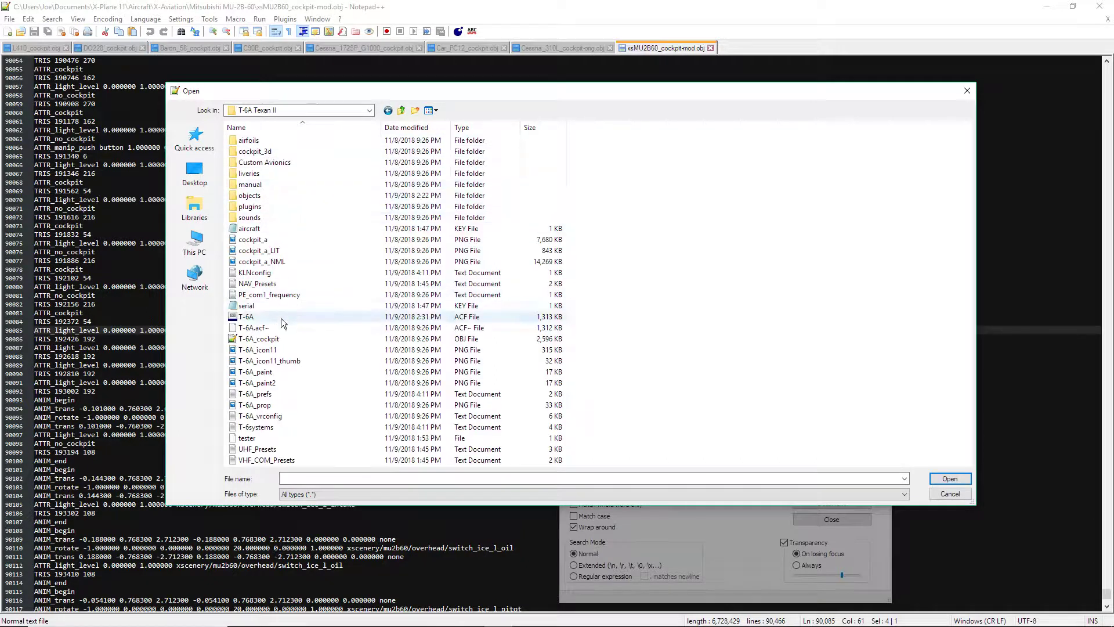
click(279, 339)
double_click(279, 339)
Search the T-6A file for "gear" and select the dataref cjs/texanii/manips/general/ldg_gear on the Landing Gear manipulator line.
click(809, 441)
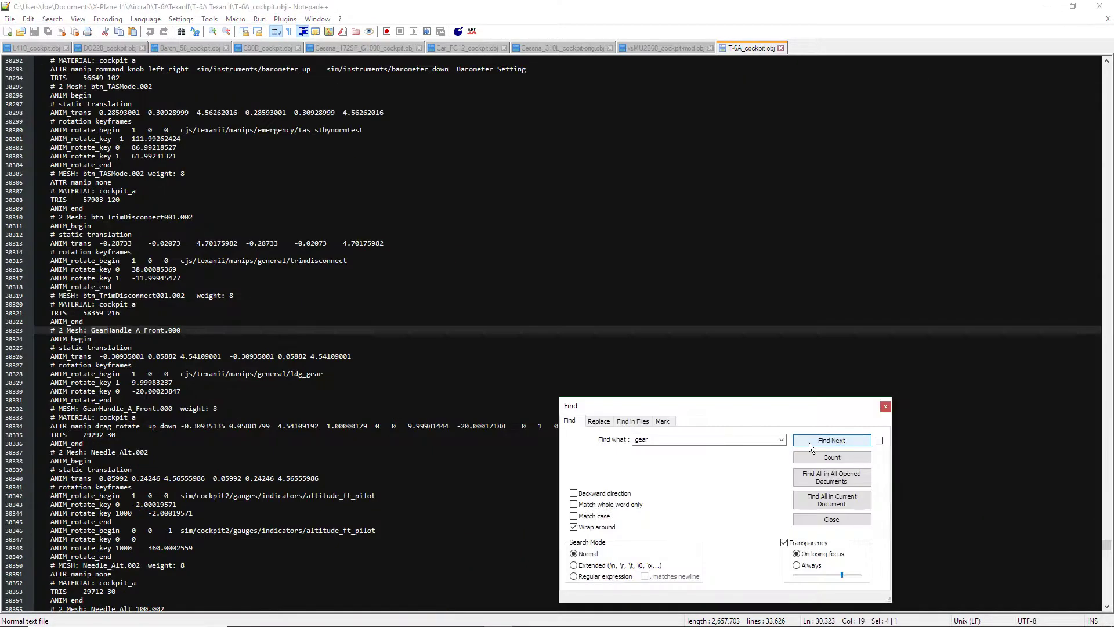
click(809, 441)
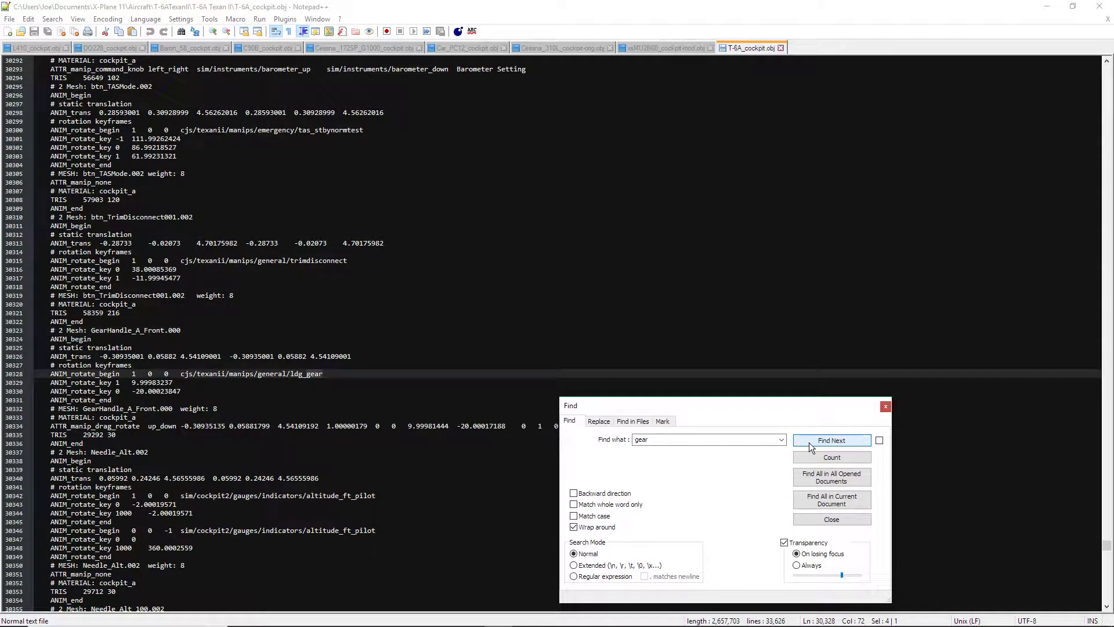
drag(752, 410, 839, 155)
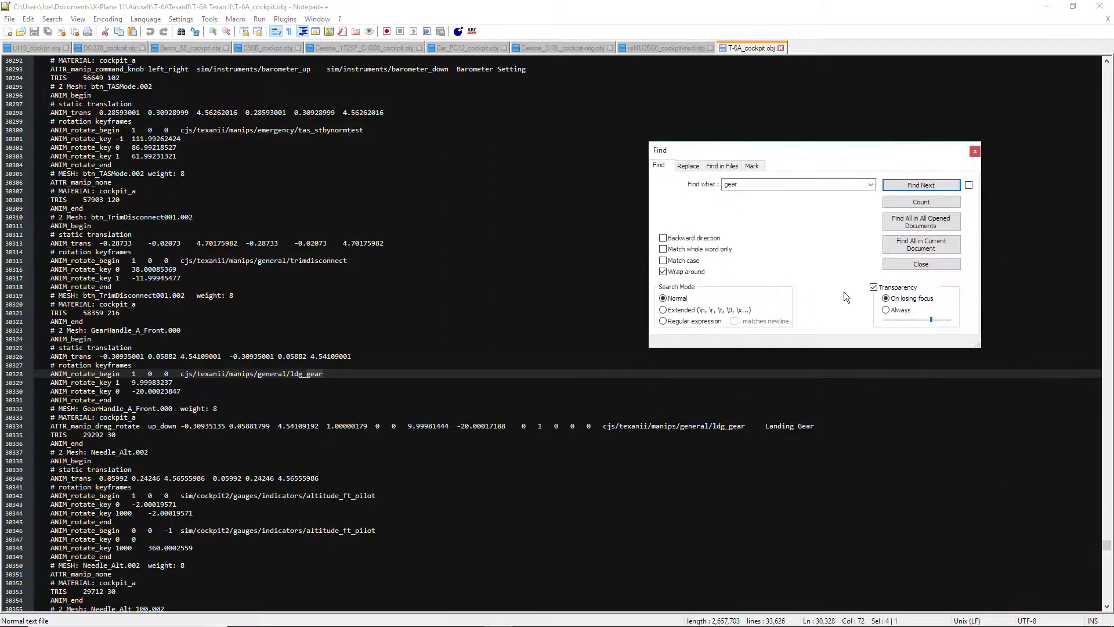
drag(605, 426, 745, 425)
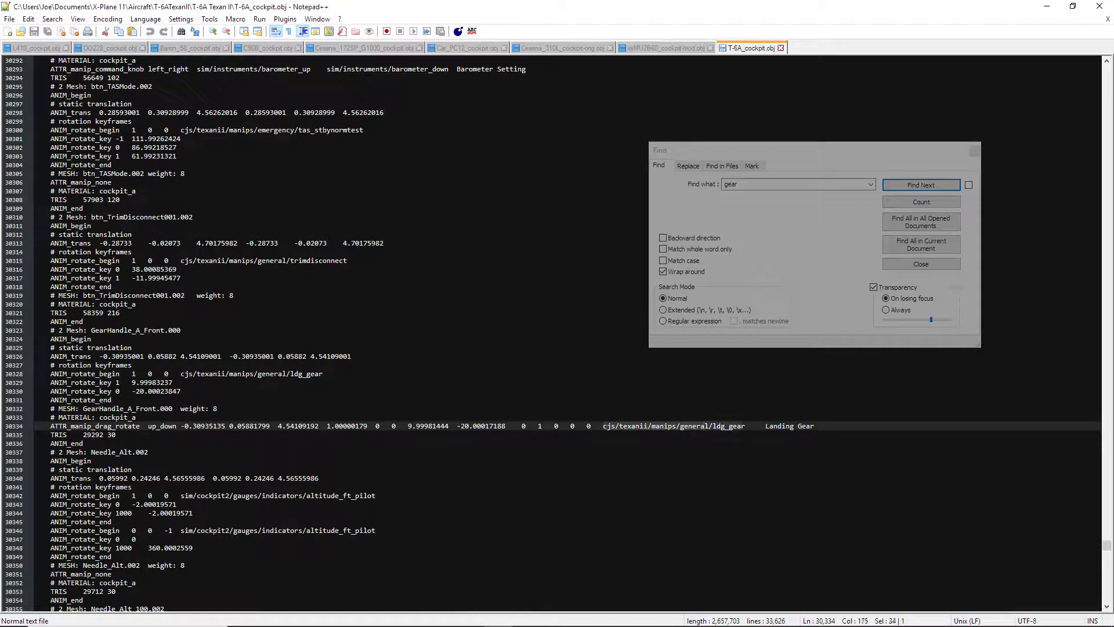
Open Car_Centurion_cockpit.obj from the Carenado CT210M_Centurion_II_v1.1 aircraft folder.
key(alt+f)
key(o)
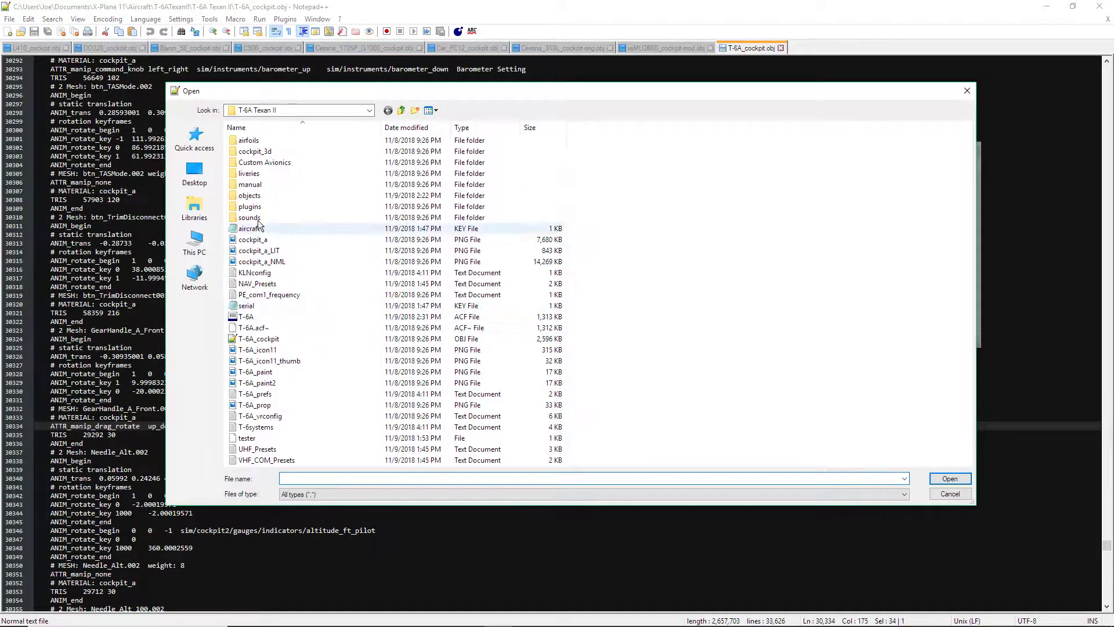
click(312, 115)
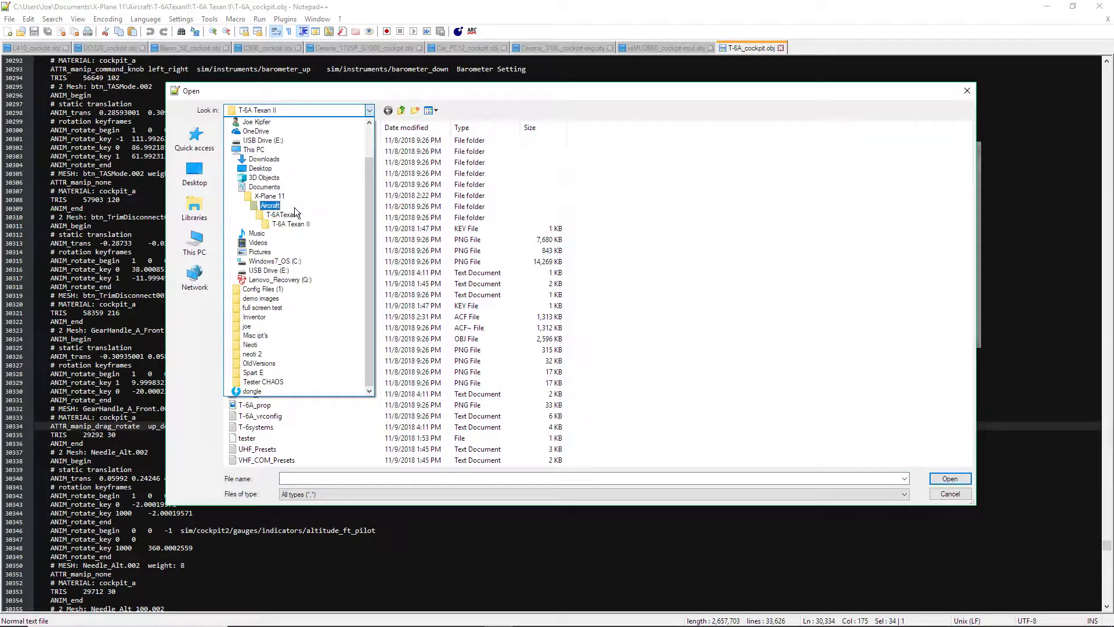
click(278, 207)
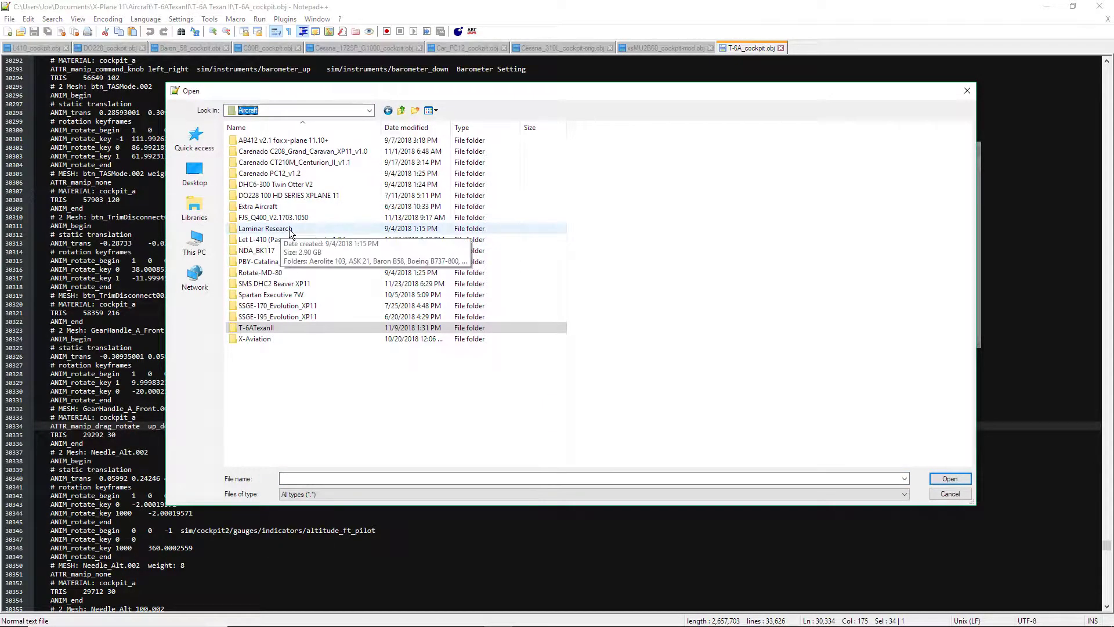
double_click(316, 163)
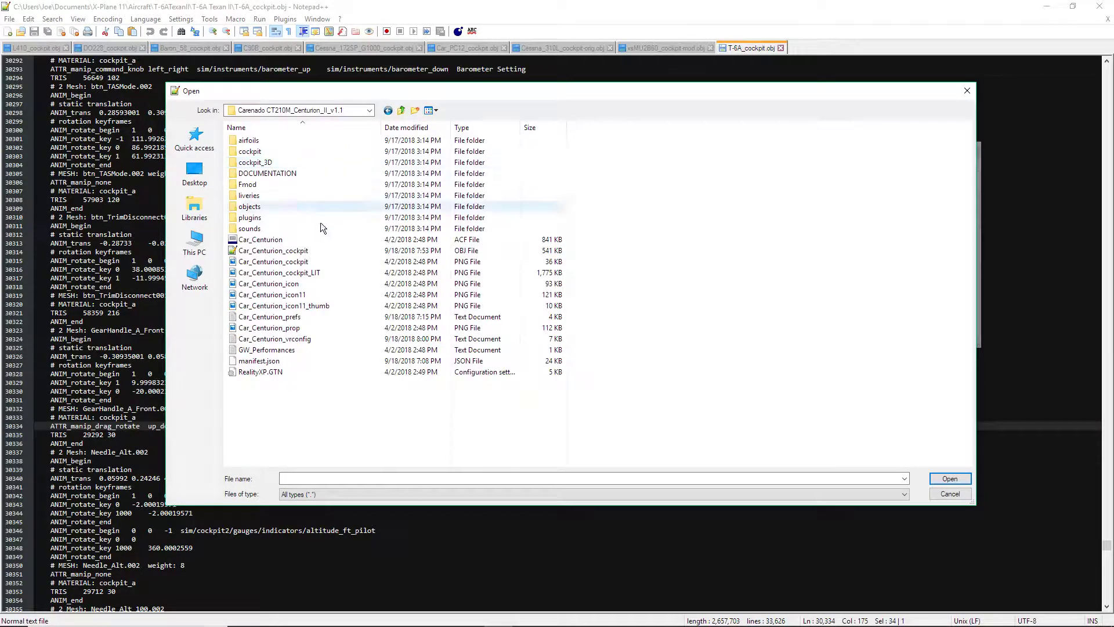
double_click(305, 253)
Step through the first three occurrences of "gear" in the Centurion cockpit file and examine the gear handle manipulator lines.
click(941, 185)
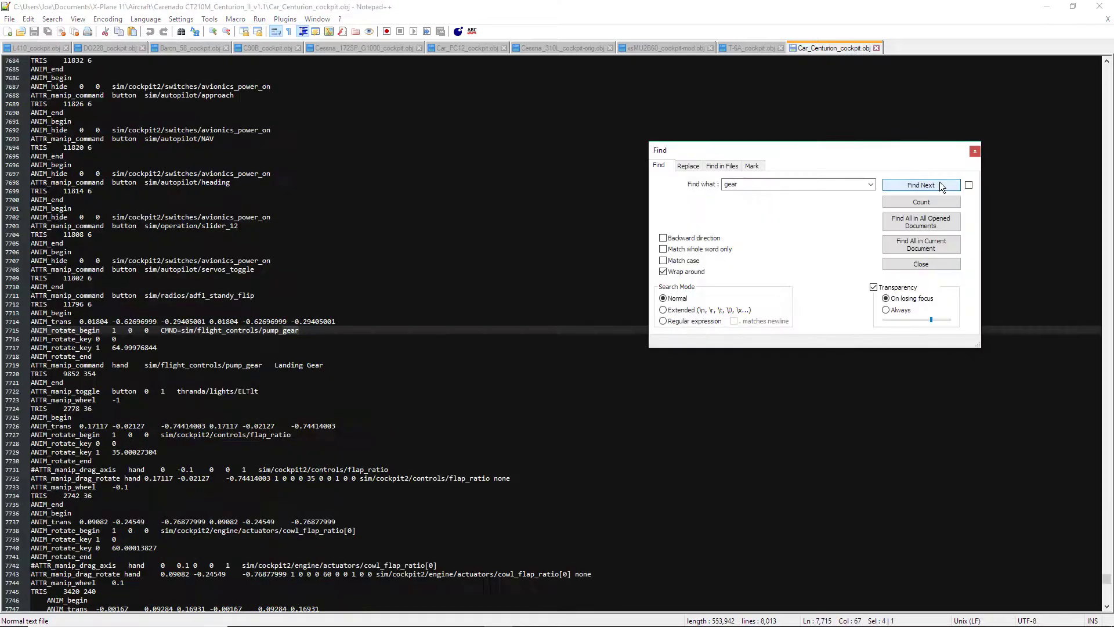
click(941, 185)
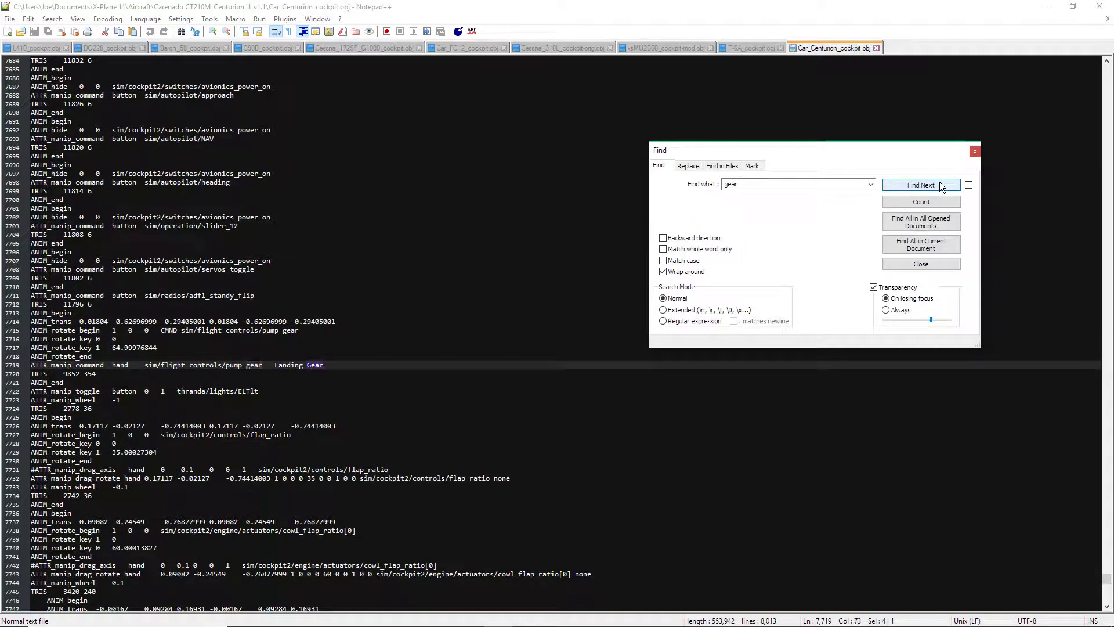
click(941, 185)
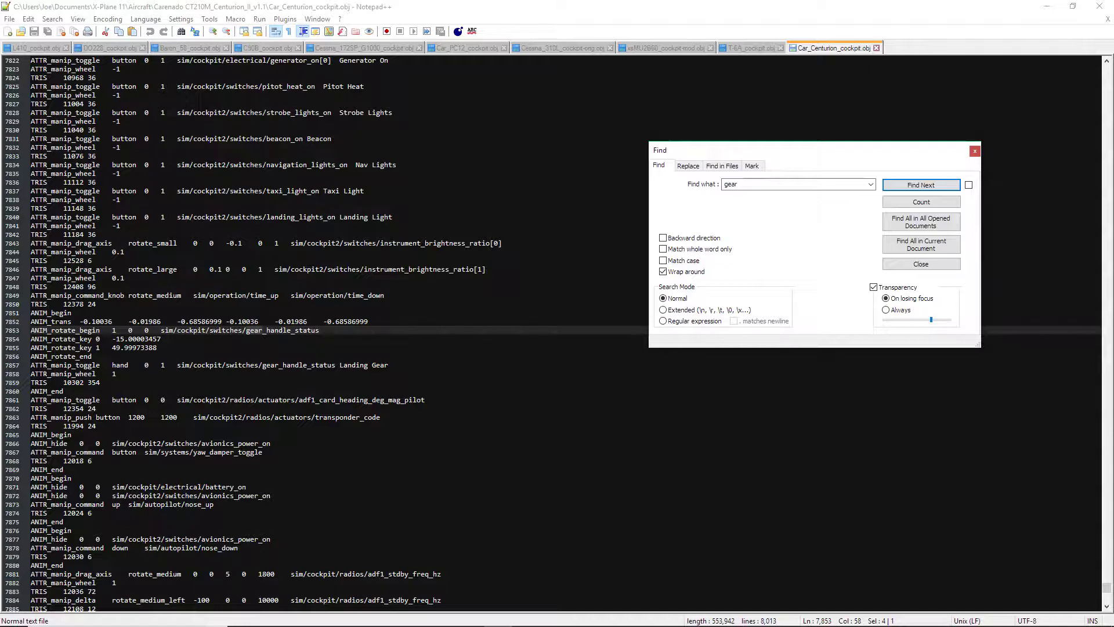
scroll(552, 333, down, 1)
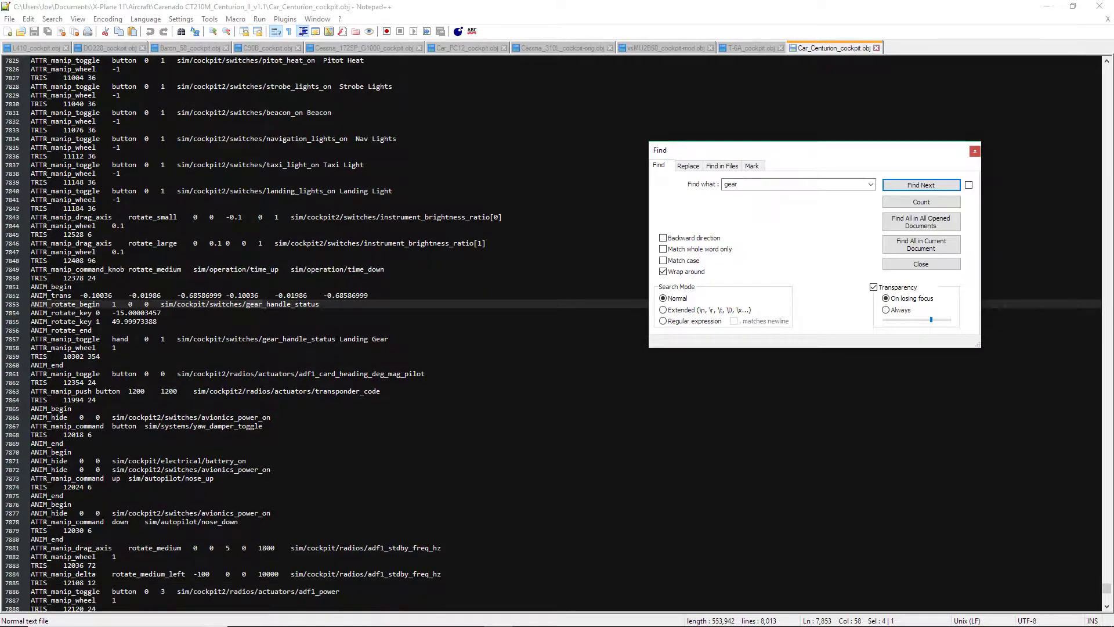
scroll(336, 364, down, 2)
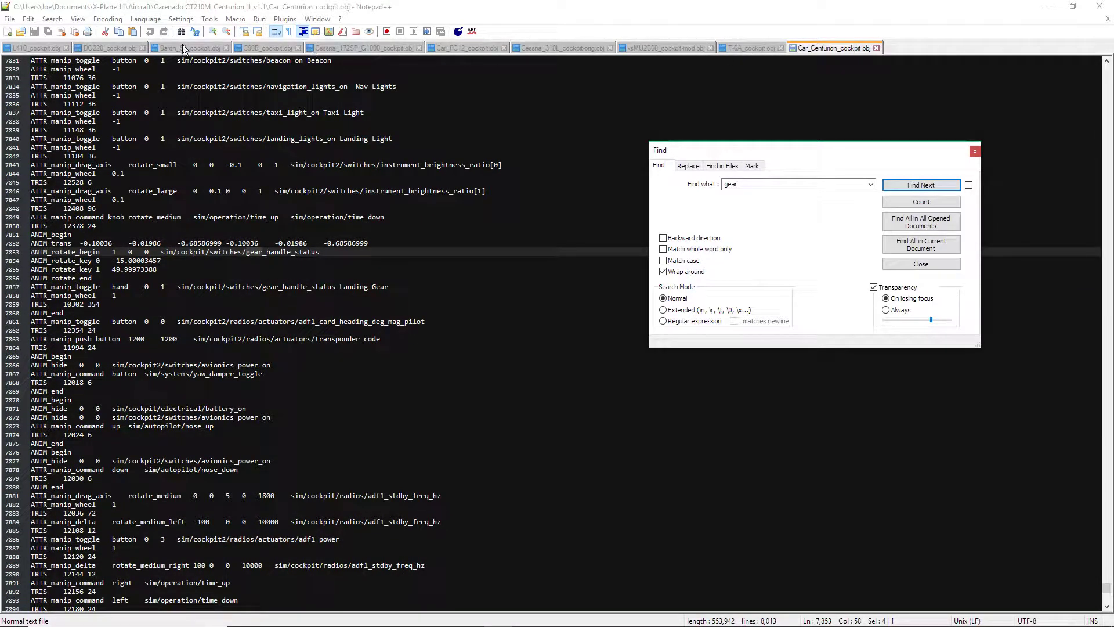
Return to L410_cockpit.obj, then switch to the dataref list in Chrome and find the gear entry by searching for "deploy_ratio".
click(32, 49)
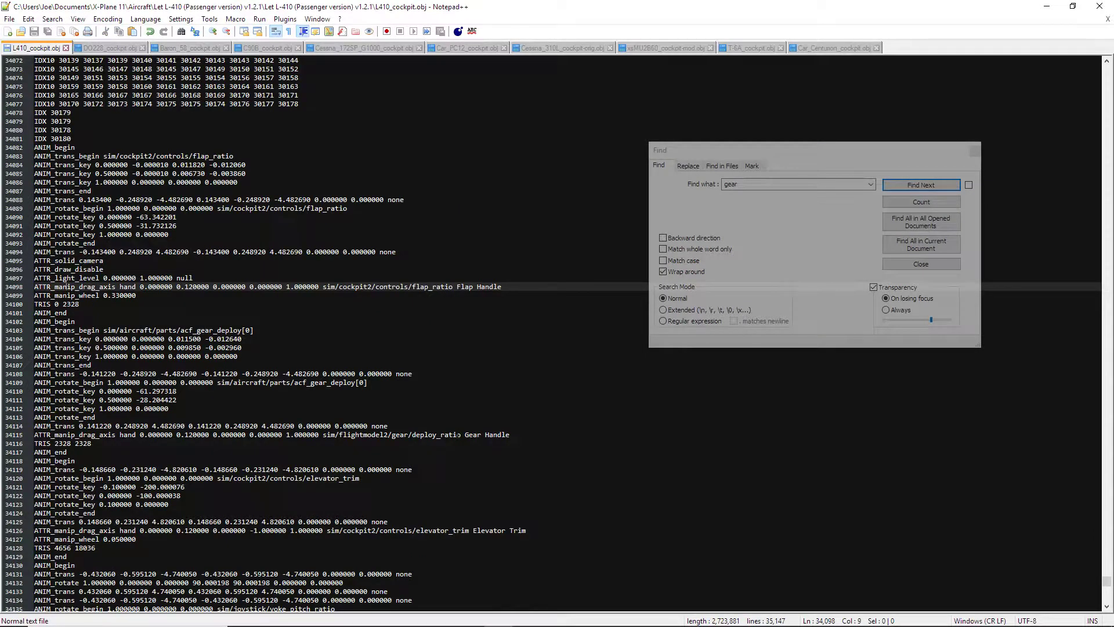
mouse_move(440, 620)
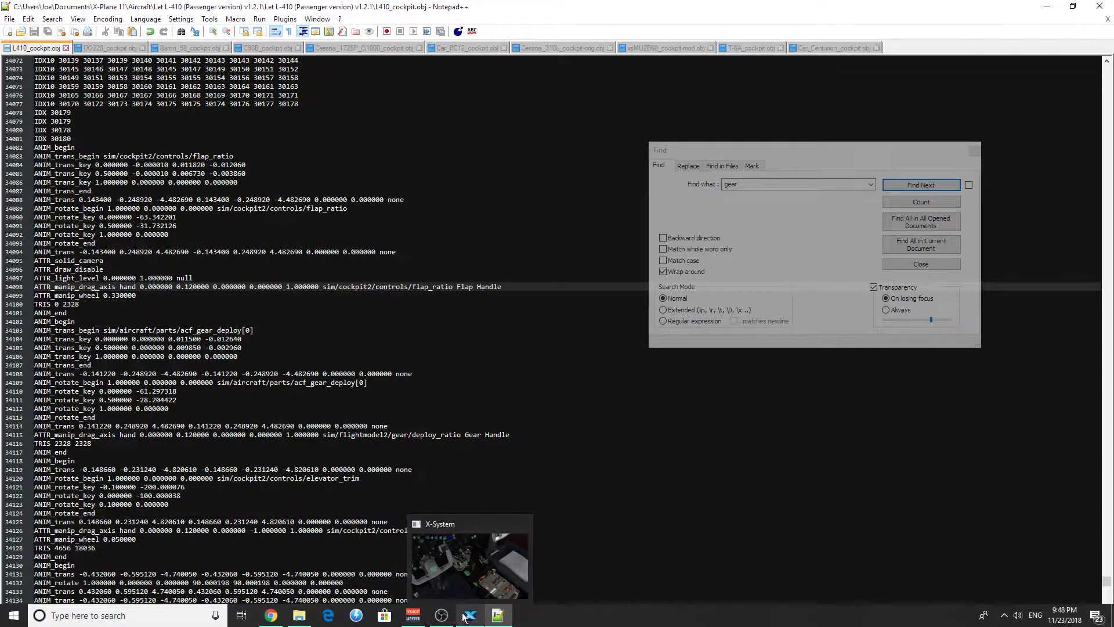
click(271, 615)
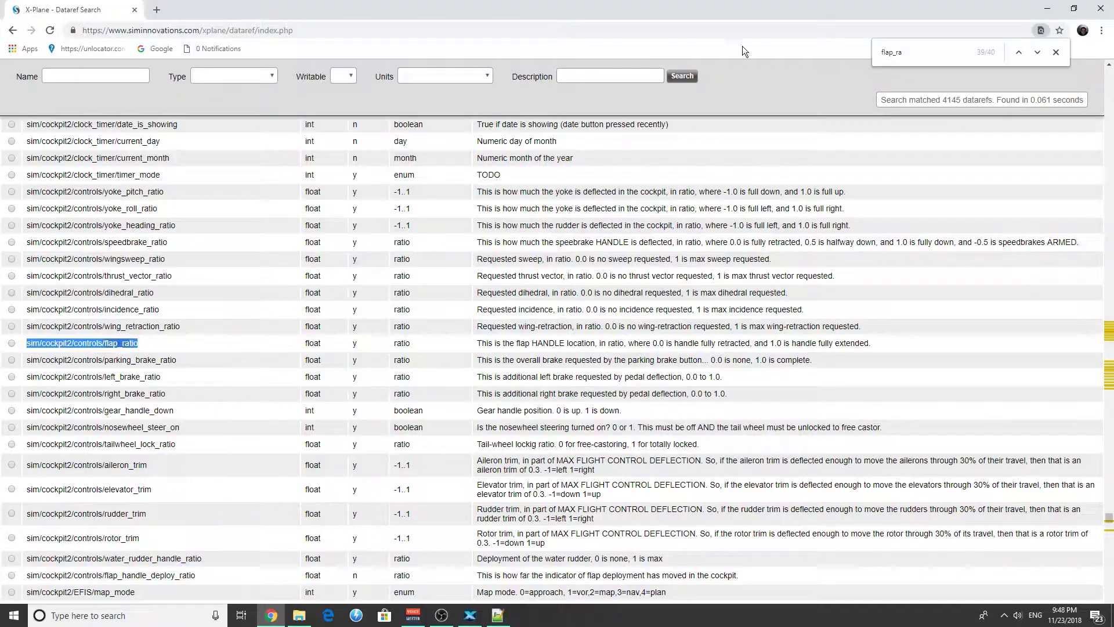
key(ctrl+f)
text(dep)
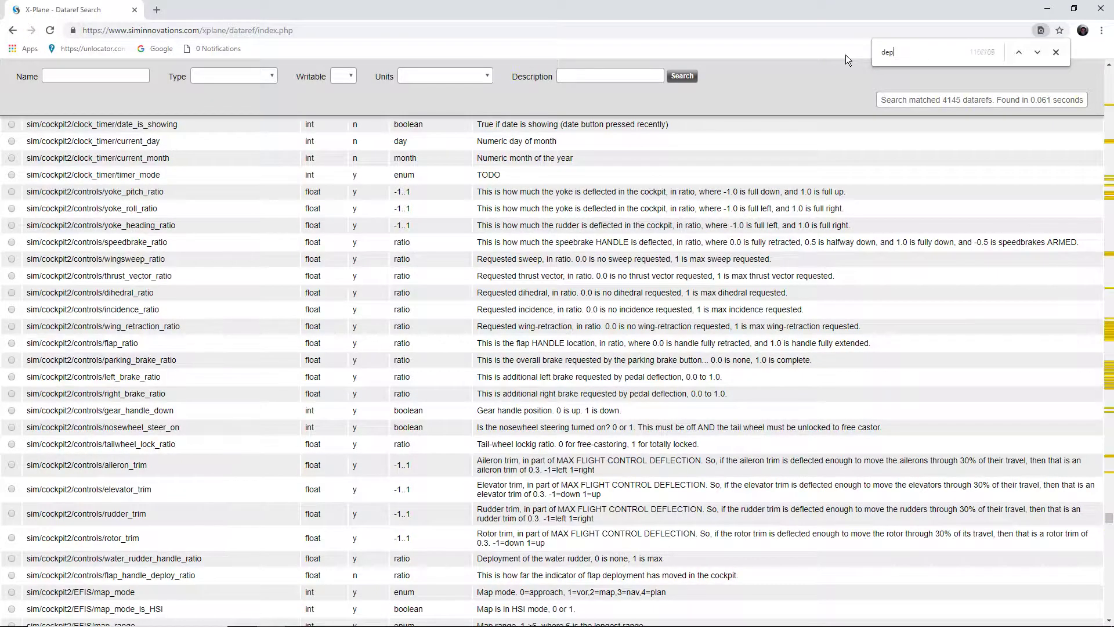
text(loy_ratio)
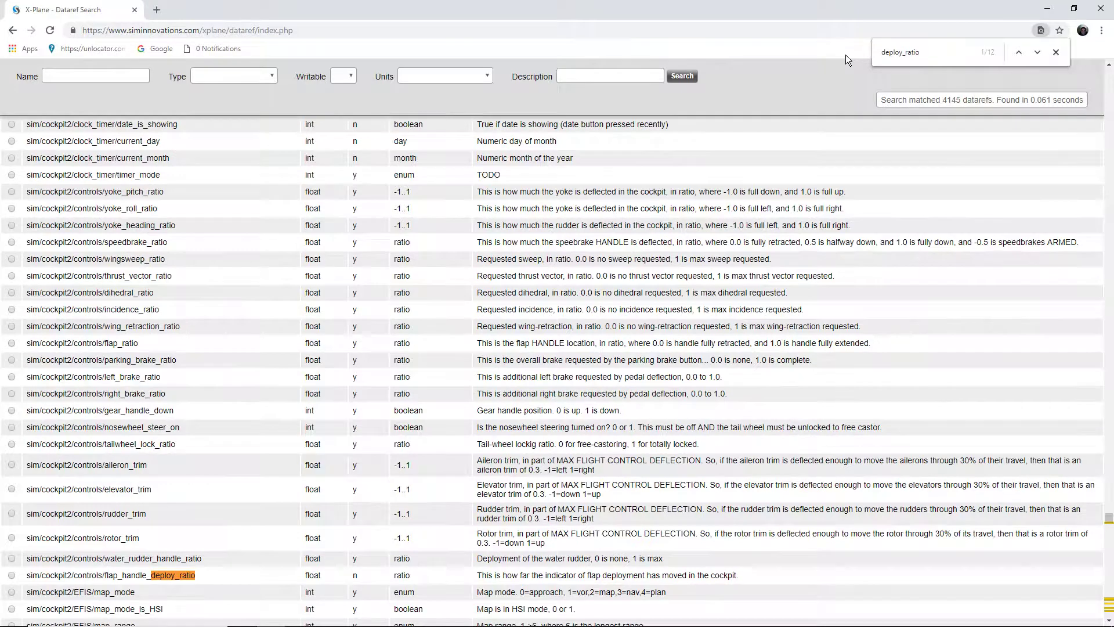
key(Return)
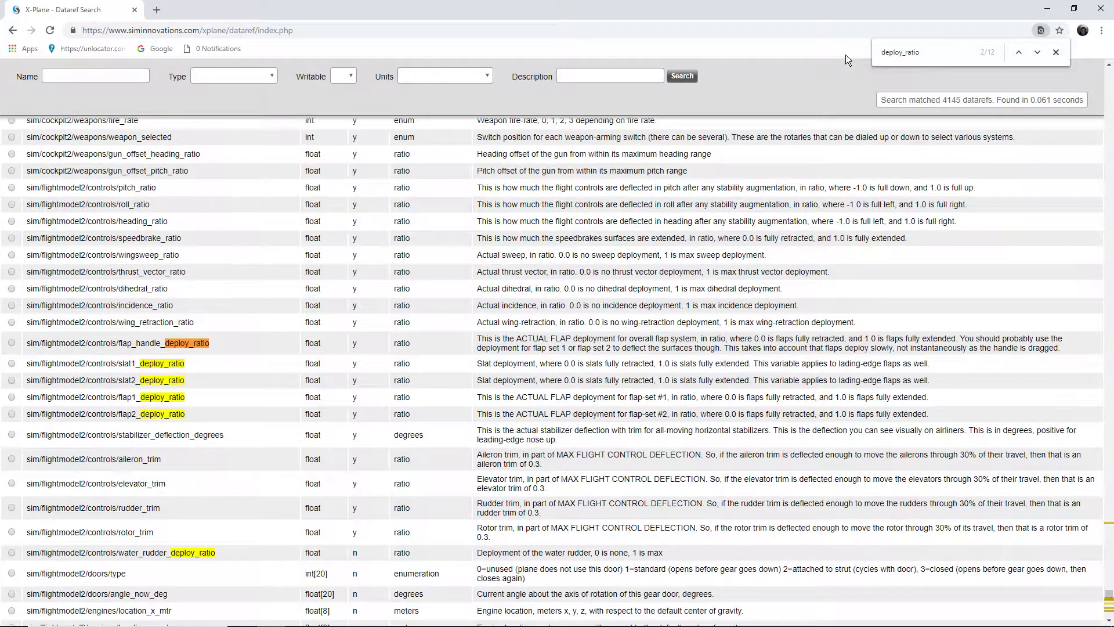
key(Return)
key(Return)
key(Return)
key(Return)
key(Return)
key(Return)
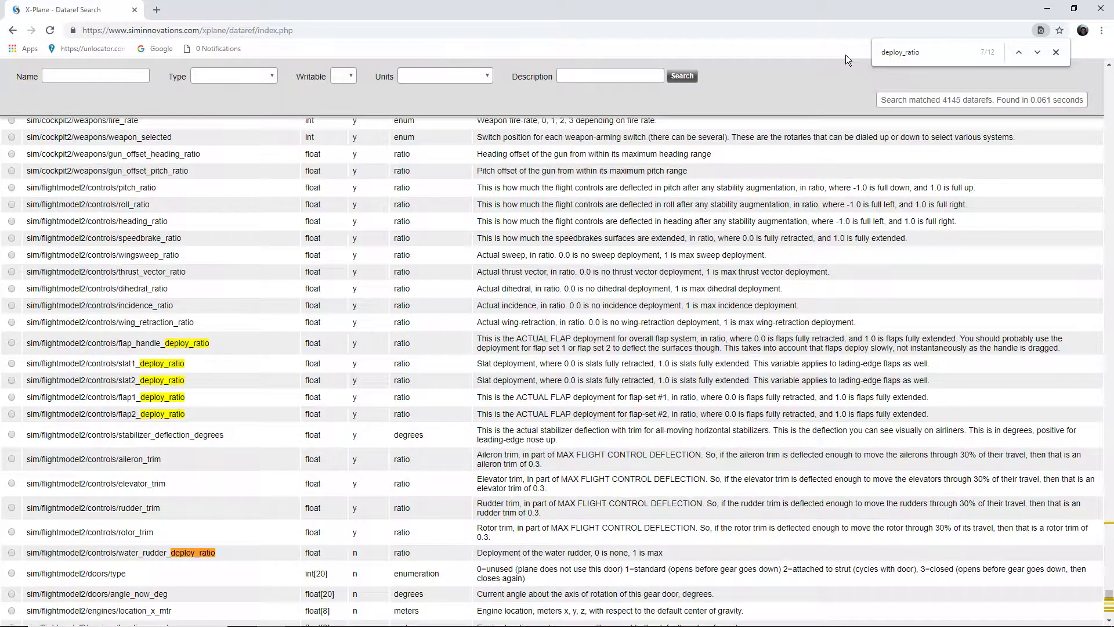
key(Return)
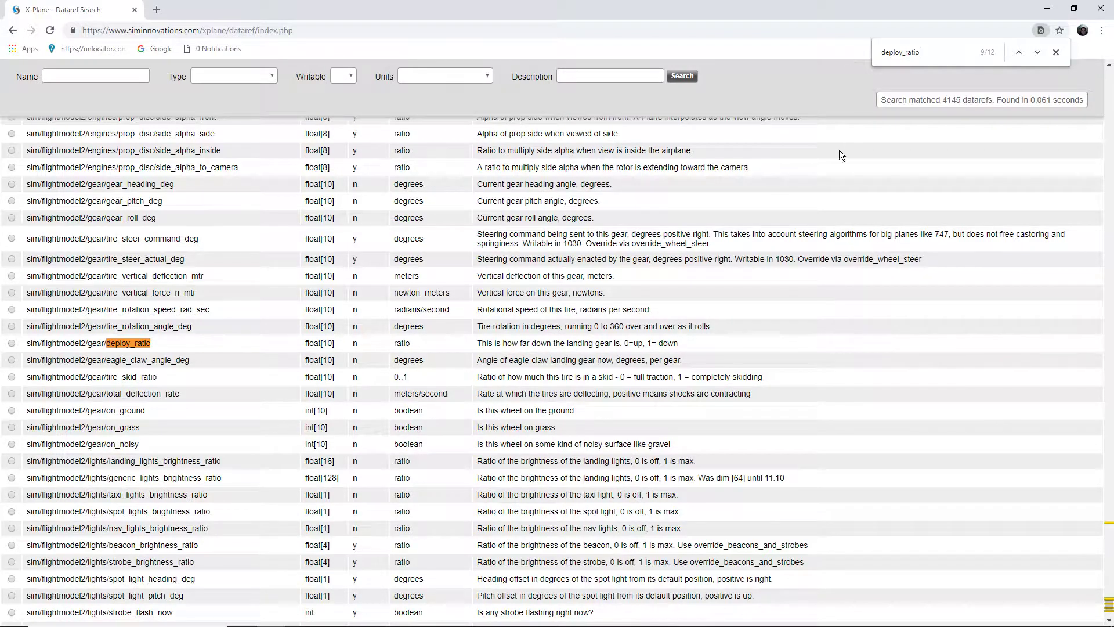
Highlight the writable flag of the sim/flightmodel2/gear/deploy_ratio dataref to check it.
double_click(352, 345)
click(355, 350)
drag(372, 346, 339, 346)
Step through the remaining "deploy_ratio" matches and wrap around to the flap entries in the dataref list.
click(1039, 53)
click(1038, 52)
click(1038, 53)
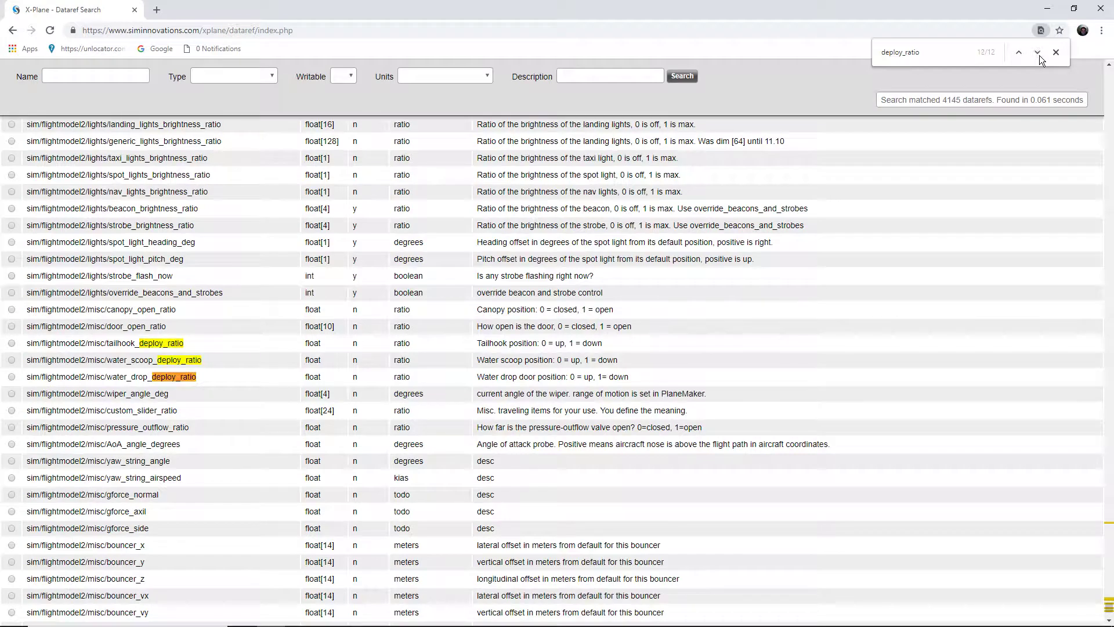
click(1038, 53)
click(1038, 53)
click(1039, 54)
click(1039, 54)
click(1039, 54)
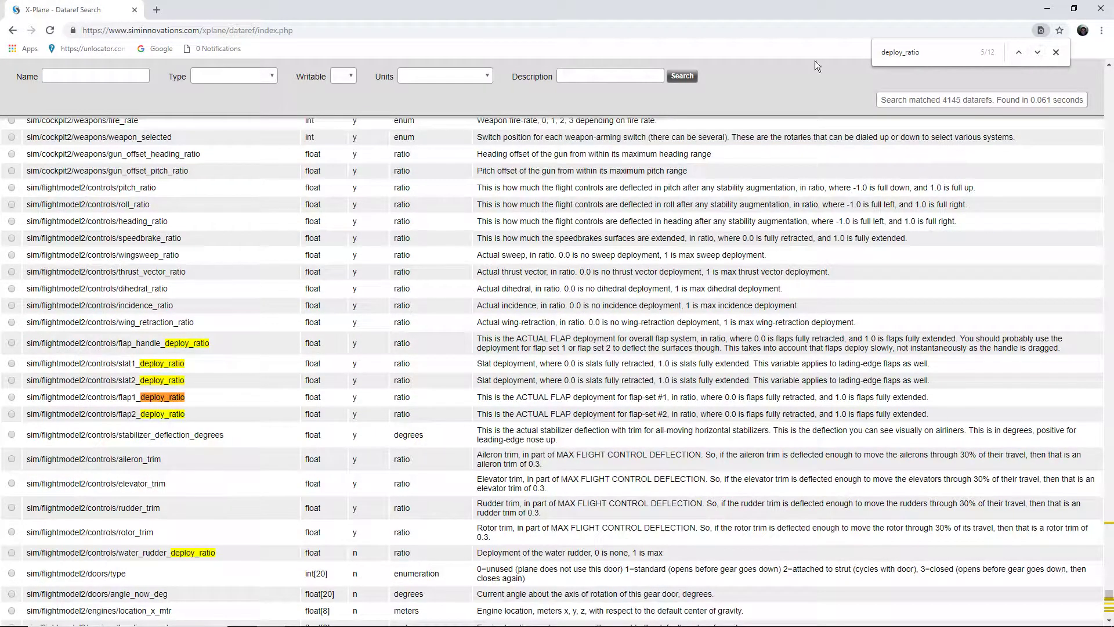
Search the dataref list for "gear_ratio", then "gear_deploy", and select sim/aircraft/parts/acf_gear_deploy.
drag(934, 54, 846, 55)
text(ge)
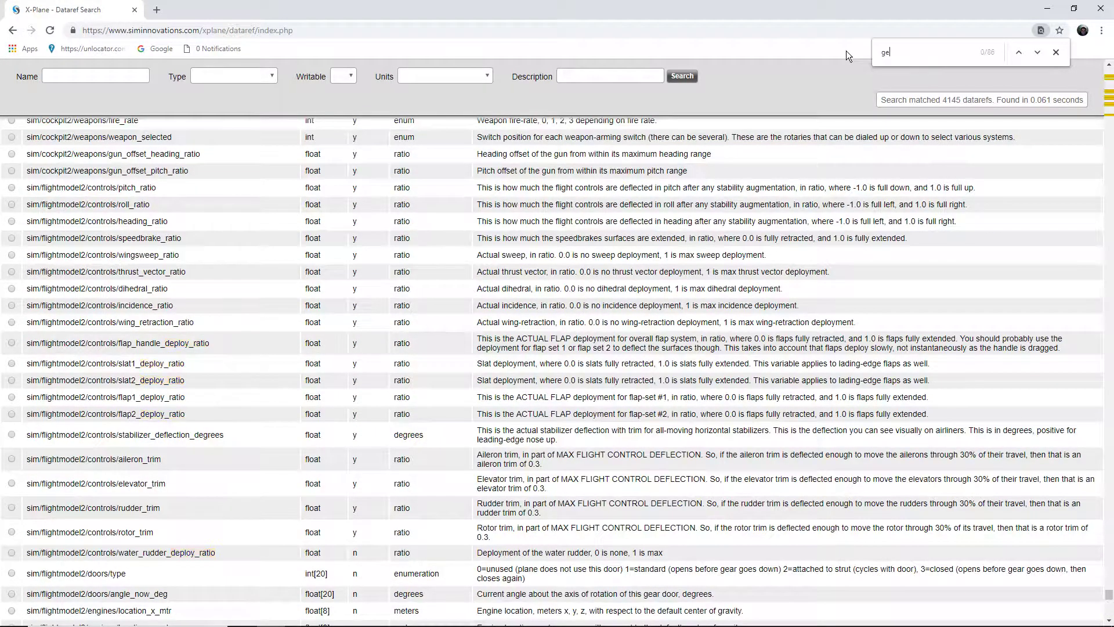
text(ar_ratio)
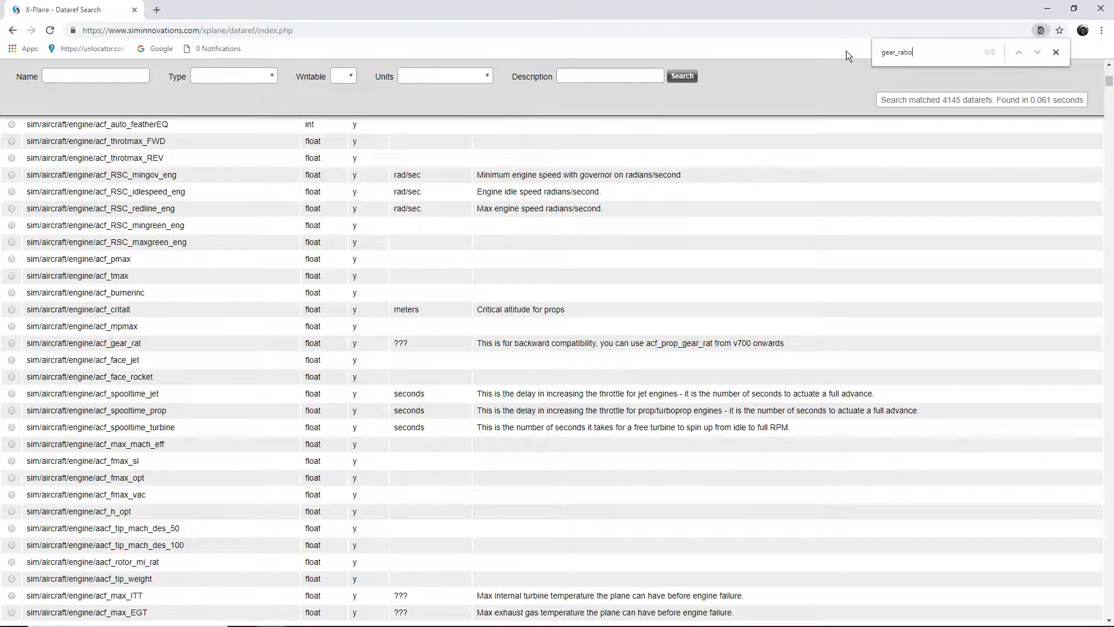
drag(932, 51, 901, 55)
key(BackSpace)
text(deploy)
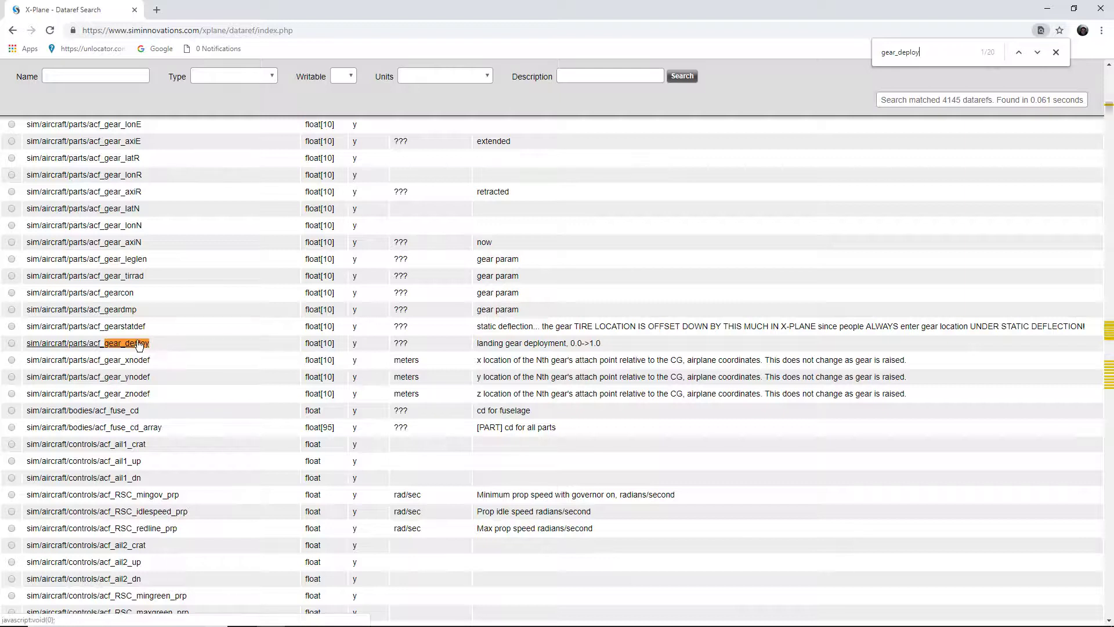
drag(156, 343, 26, 346)
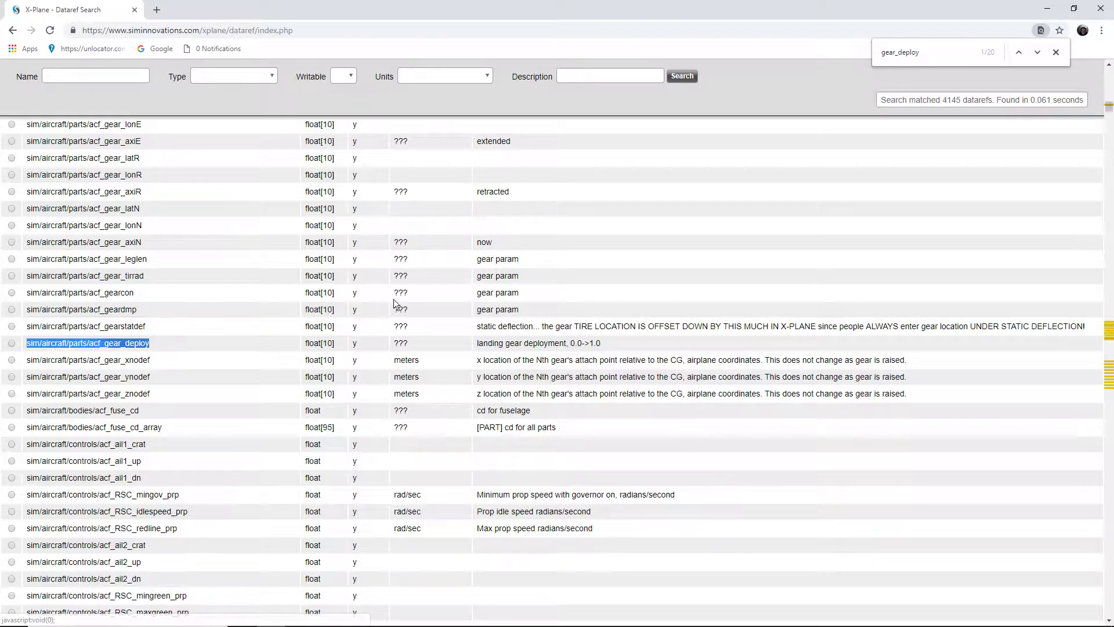
Cycle through all "gear_deploy" matches in the dataref list to look for other usable gear datarefs.
click(1038, 53)
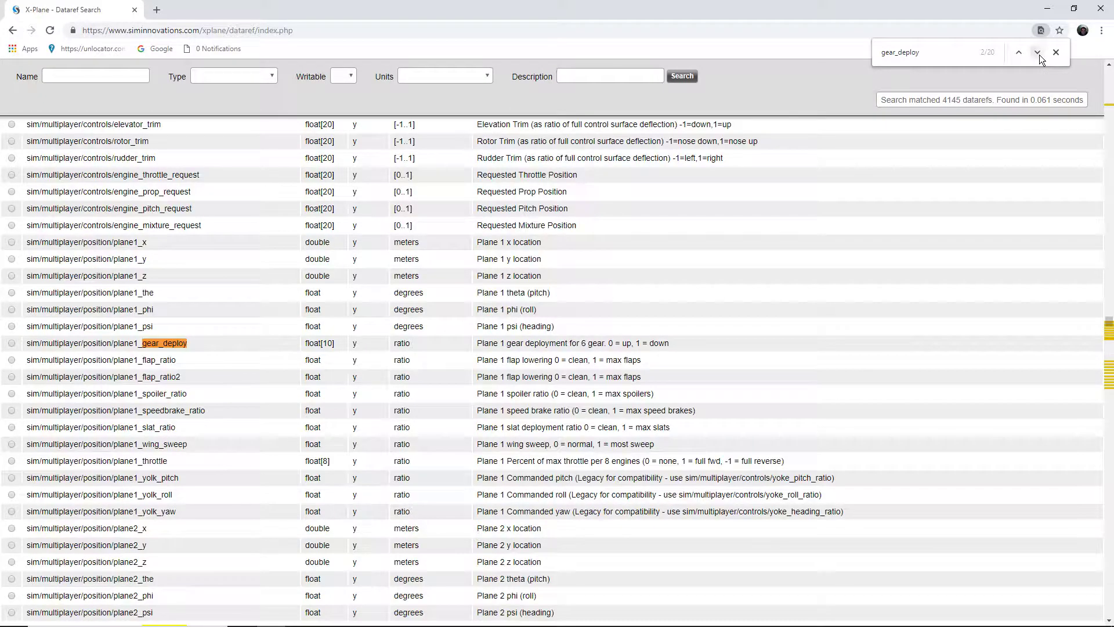
click(1038, 53)
click(1037, 53)
click(1038, 53)
double_click(1037, 53)
click(1037, 52)
double_click(1038, 53)
click(1038, 52)
double_click(1038, 53)
click(1038, 53)
double_click(1038, 53)
click(1037, 53)
double_click(1037, 53)
click(1037, 52)
click(1038, 53)
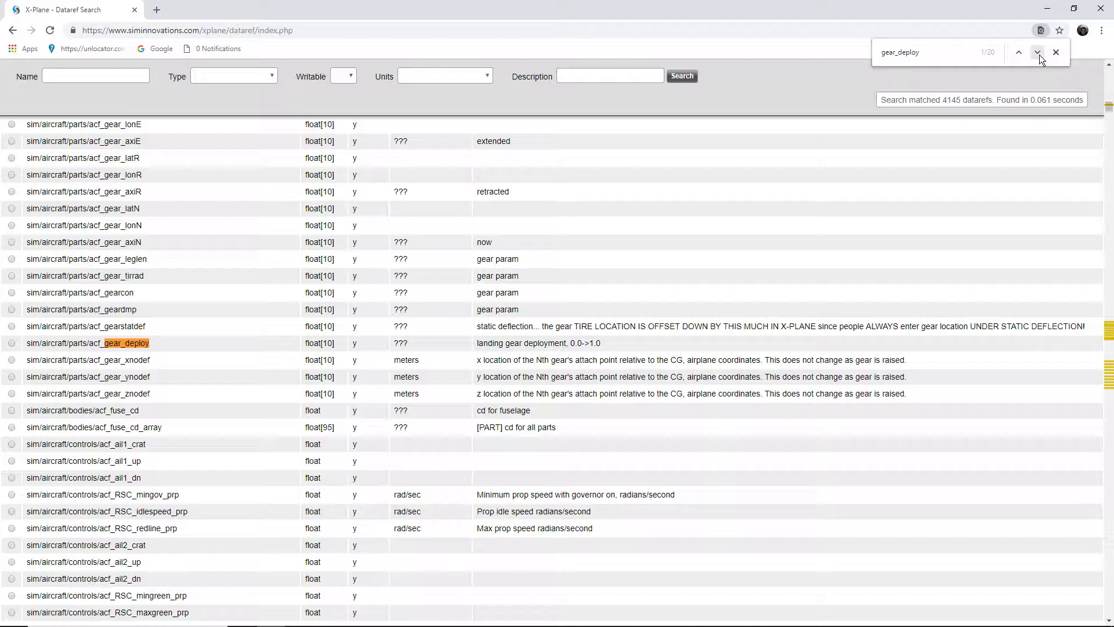
click(1040, 54)
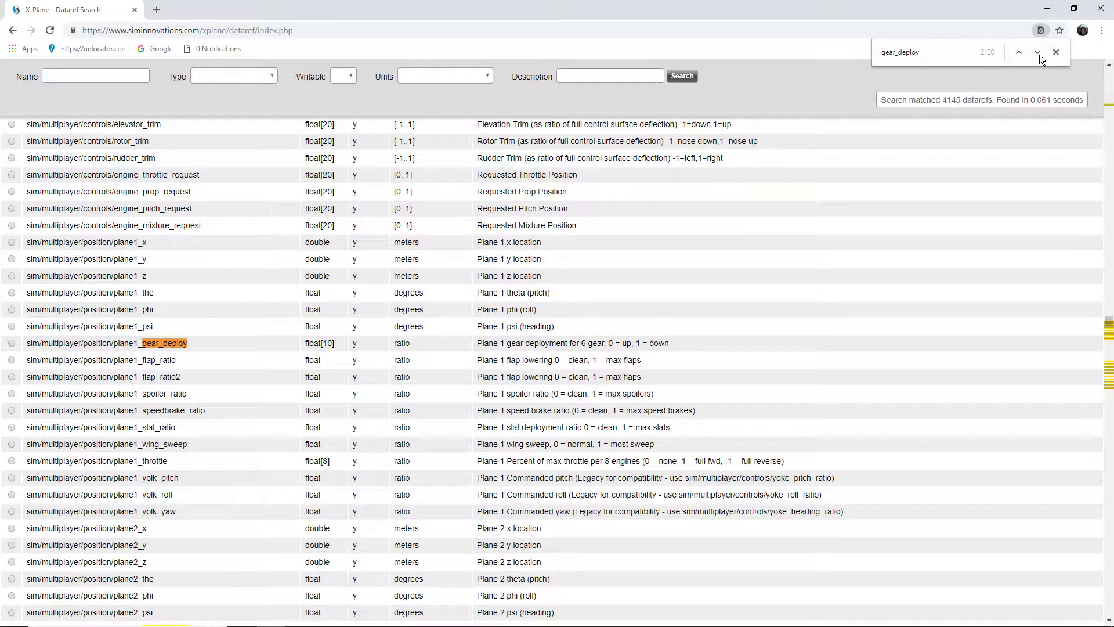
click(1039, 55)
Search the dataref list for "gear_handle" and go to the sim/cockpit/switches/gear_handle_status entry.
drag(941, 56, 896, 58)
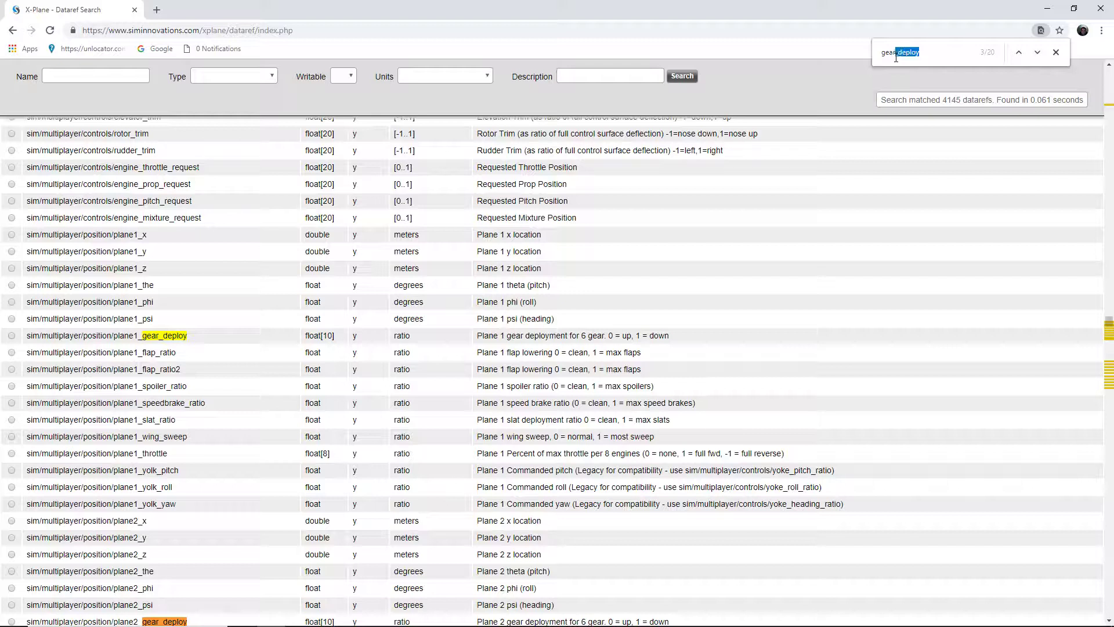
text(_hand)
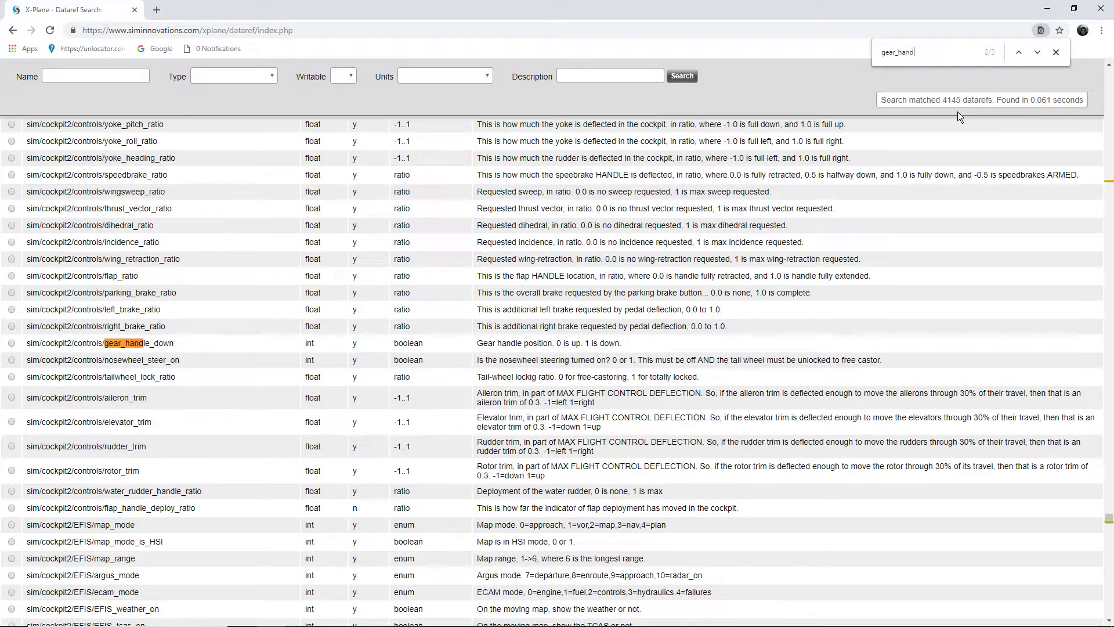
text(le)
click(1037, 53)
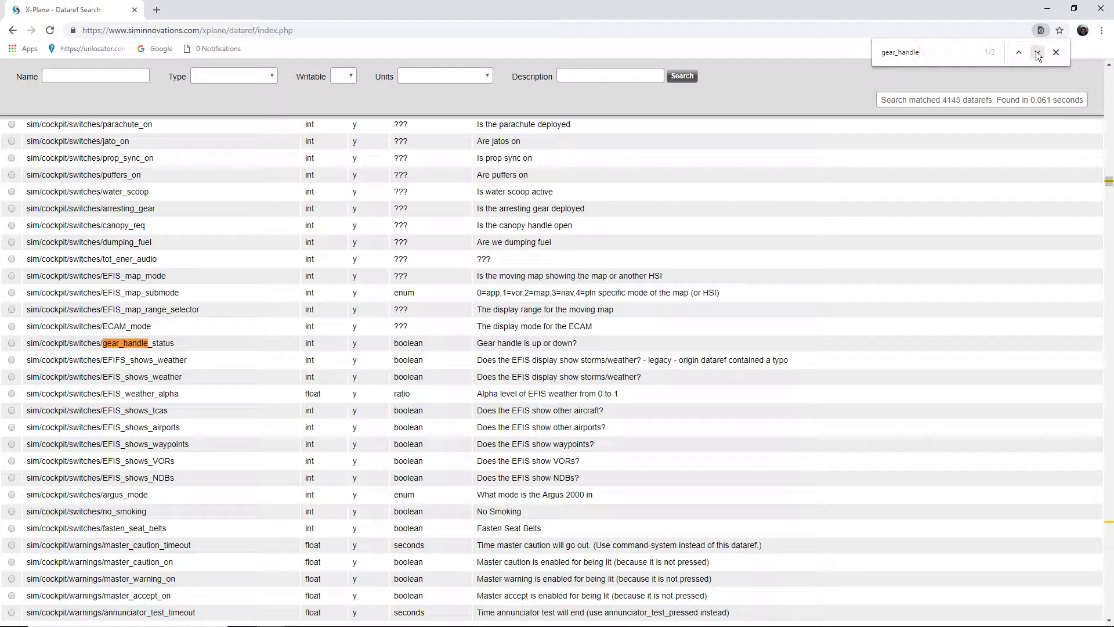
Compare the gear_handle_down and gear_handle_status entries by alternating between the two "gear_handle" matches.
click(1038, 53)
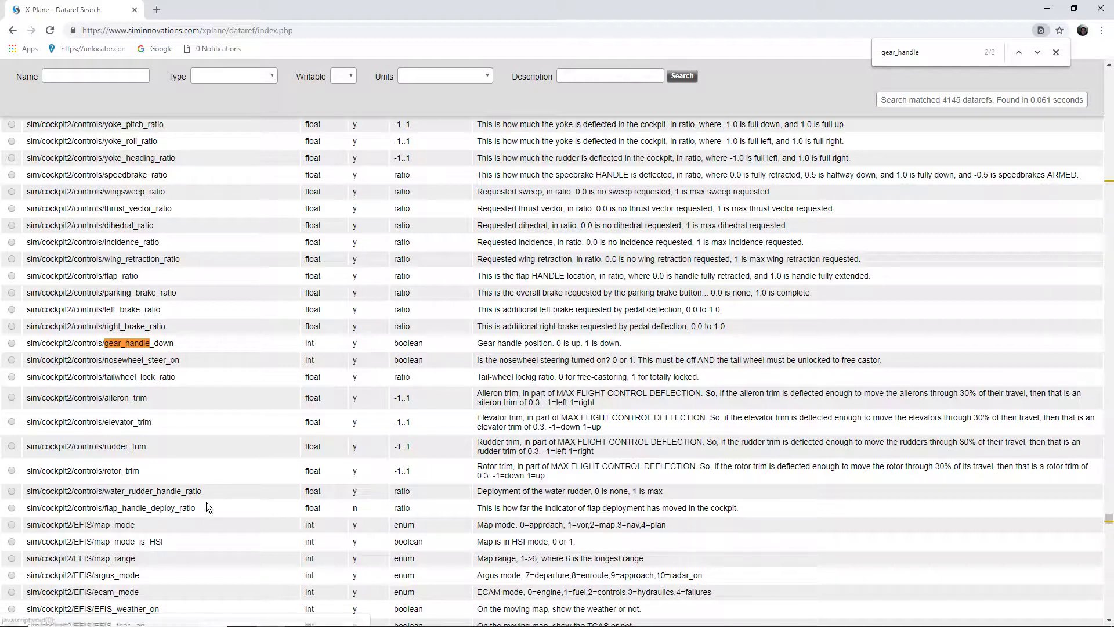
click(1039, 55)
click(1036, 54)
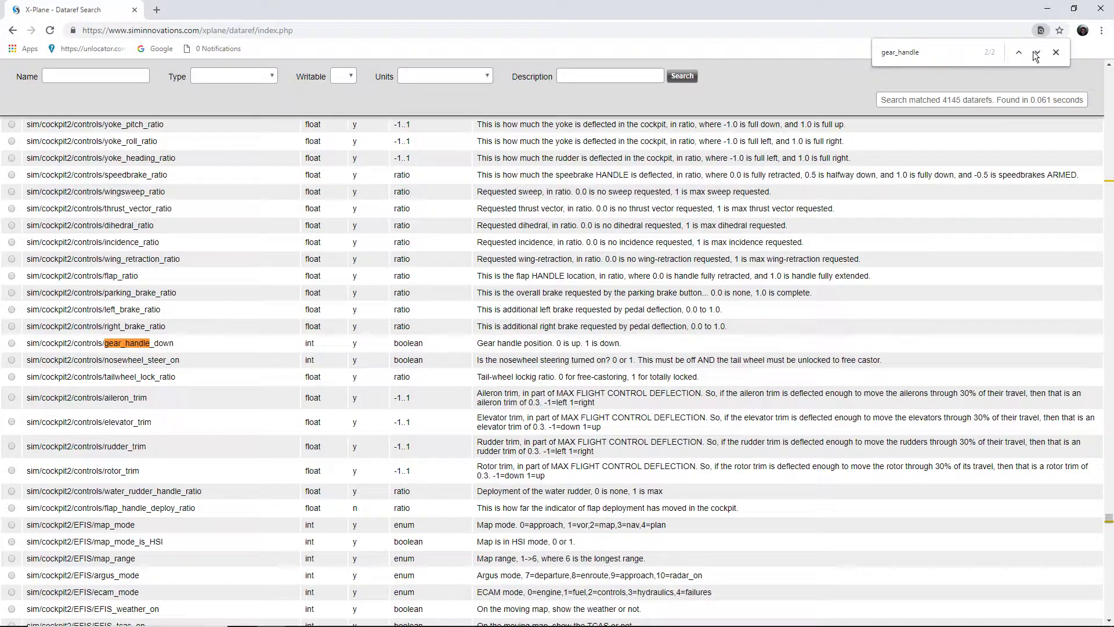
click(1036, 53)
click(1035, 53)
click(1035, 53)
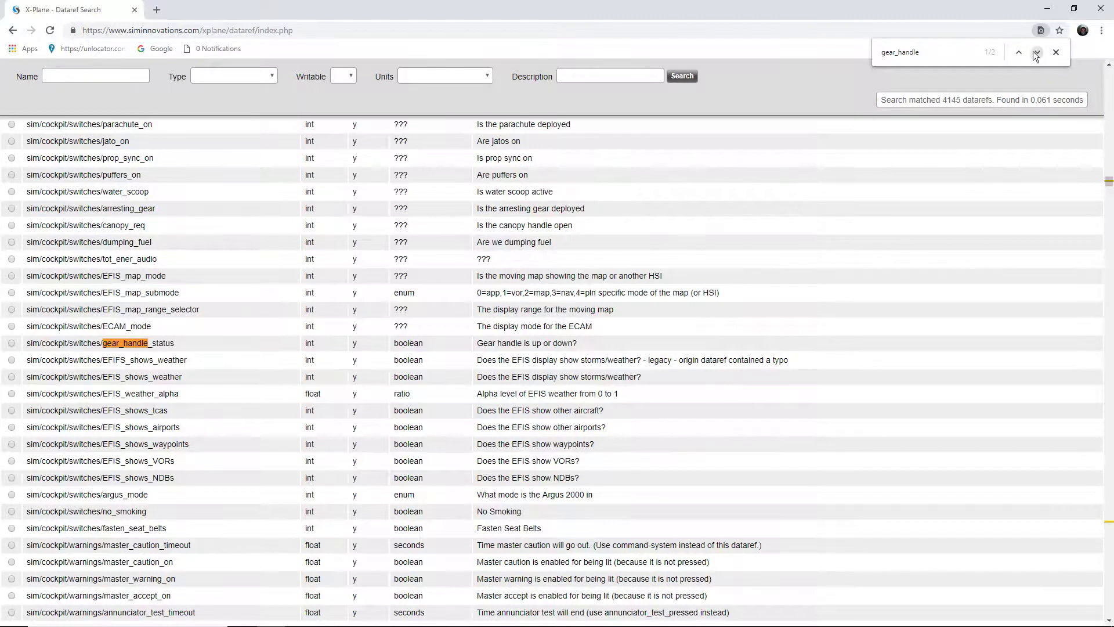
click(1036, 54)
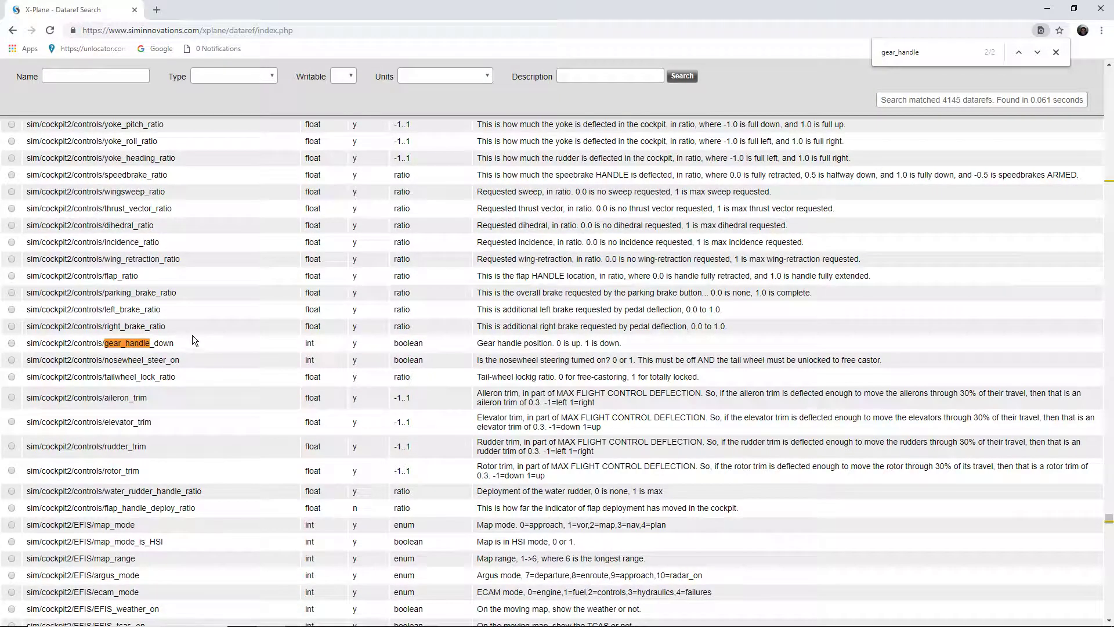
click(1036, 53)
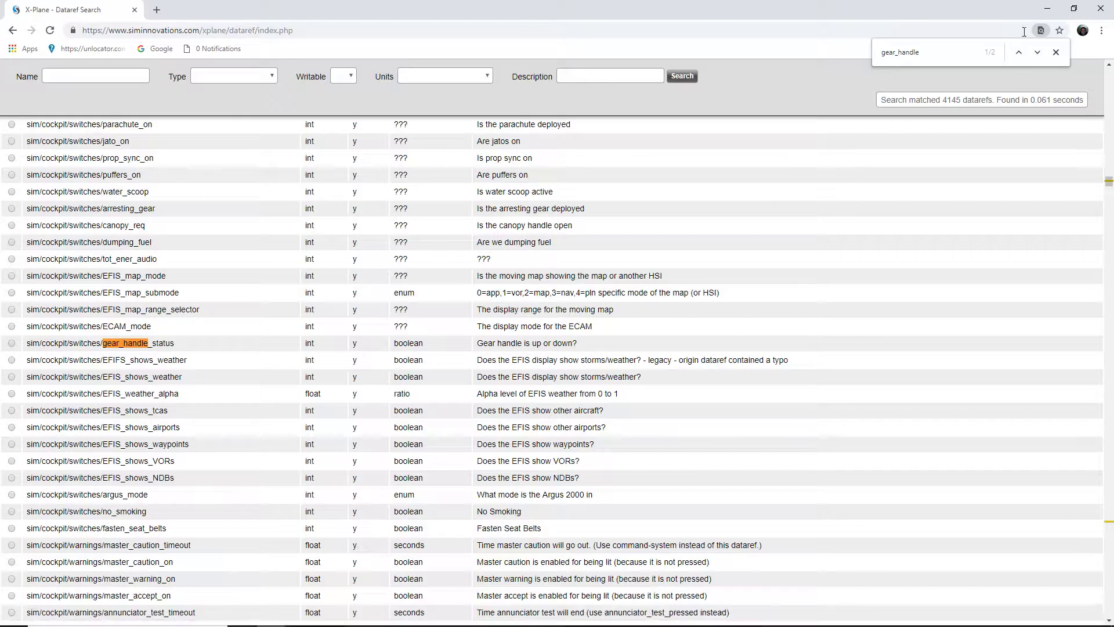
key(ctrl+f)
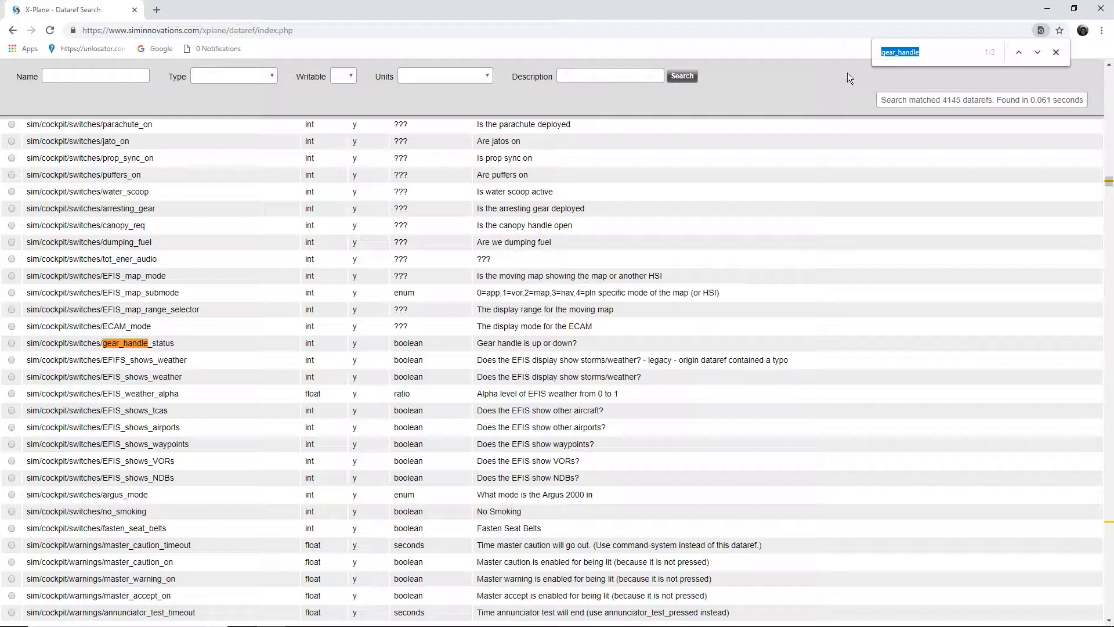
Search the dataref list for "gear_dep" and check the sim/aircraft/parts/acf_gear_deploy entry.
text(gear_dep)
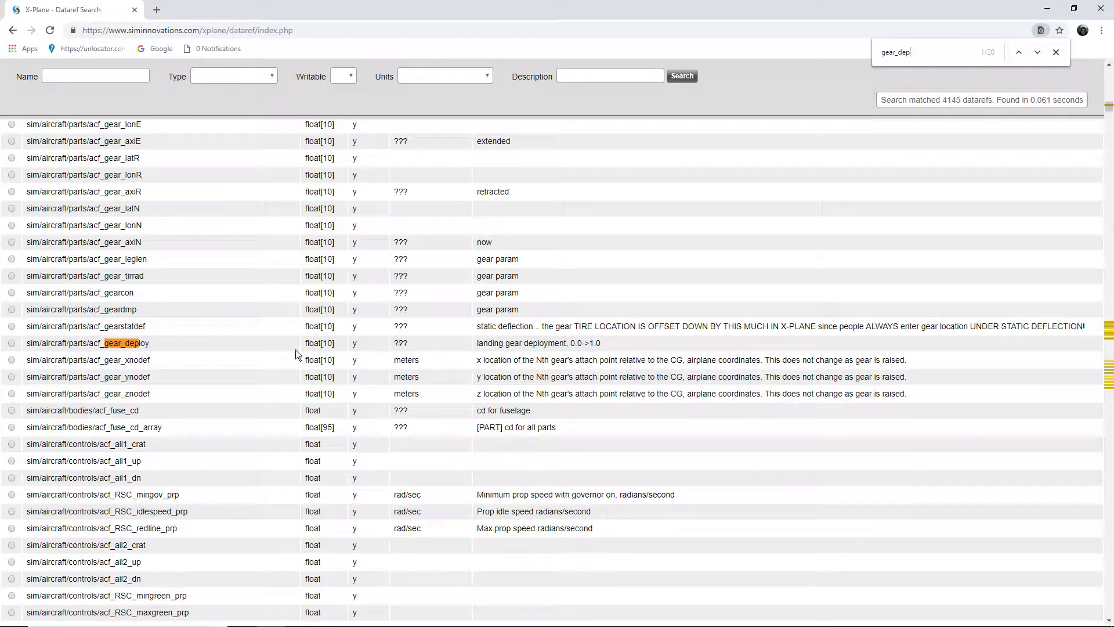
drag(182, 344, 6, 347)
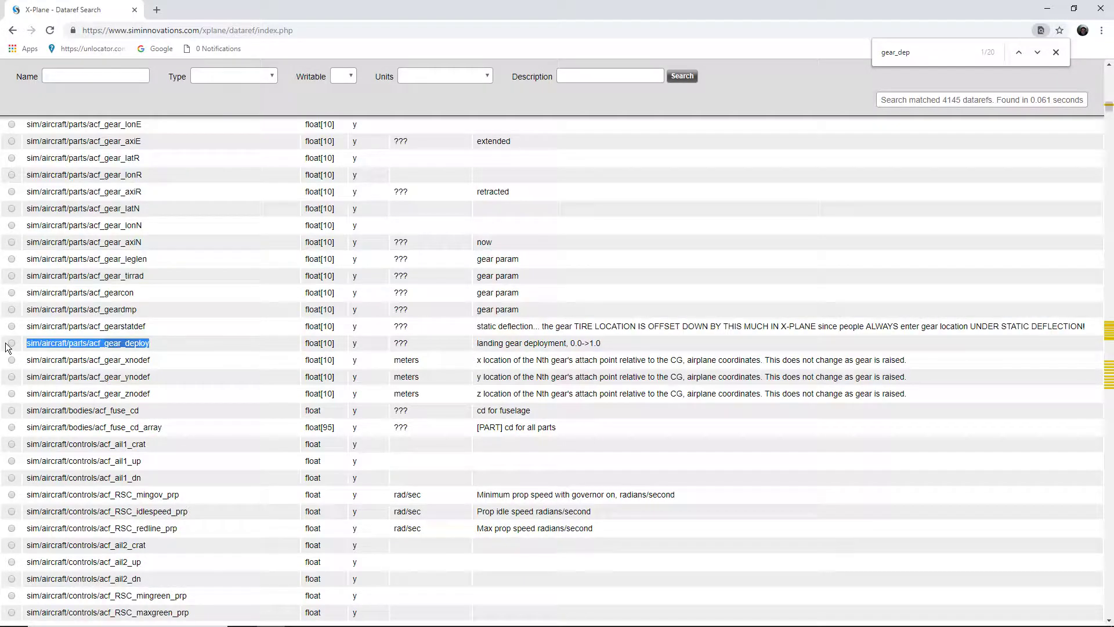
click(160, 347)
Switch to Notepad++ and copy sim/aircraft/parts/acf_gear_deploy[0] from the gear handle's ANIM_rotate_begin line in L410_cockpit.obj.
mouse_move(382, 620)
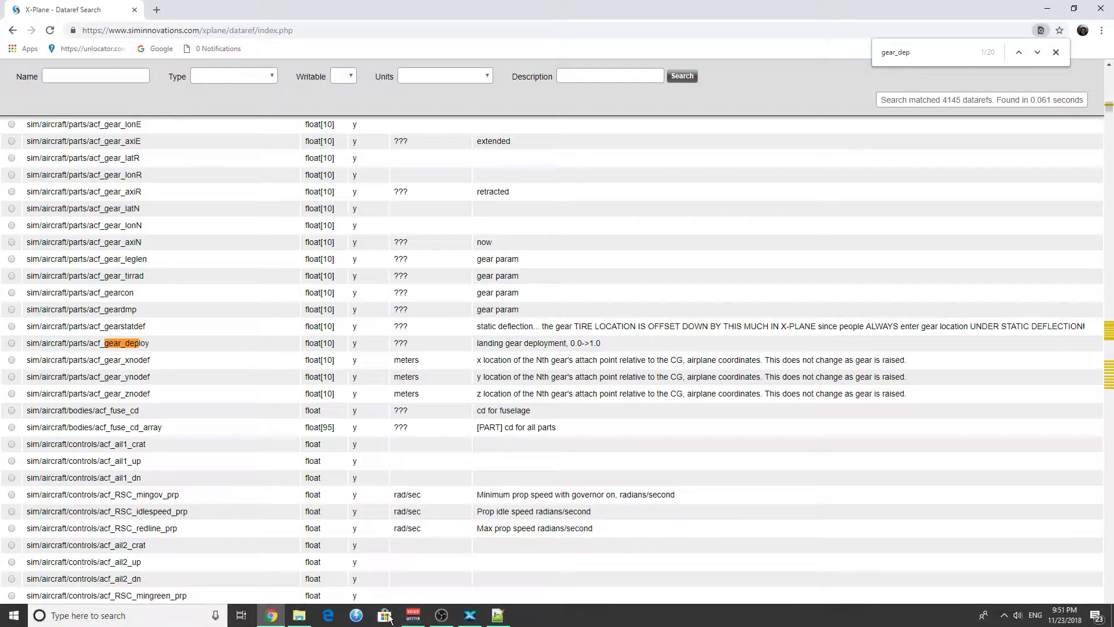
click(498, 621)
click(279, 286)
click(217, 208)
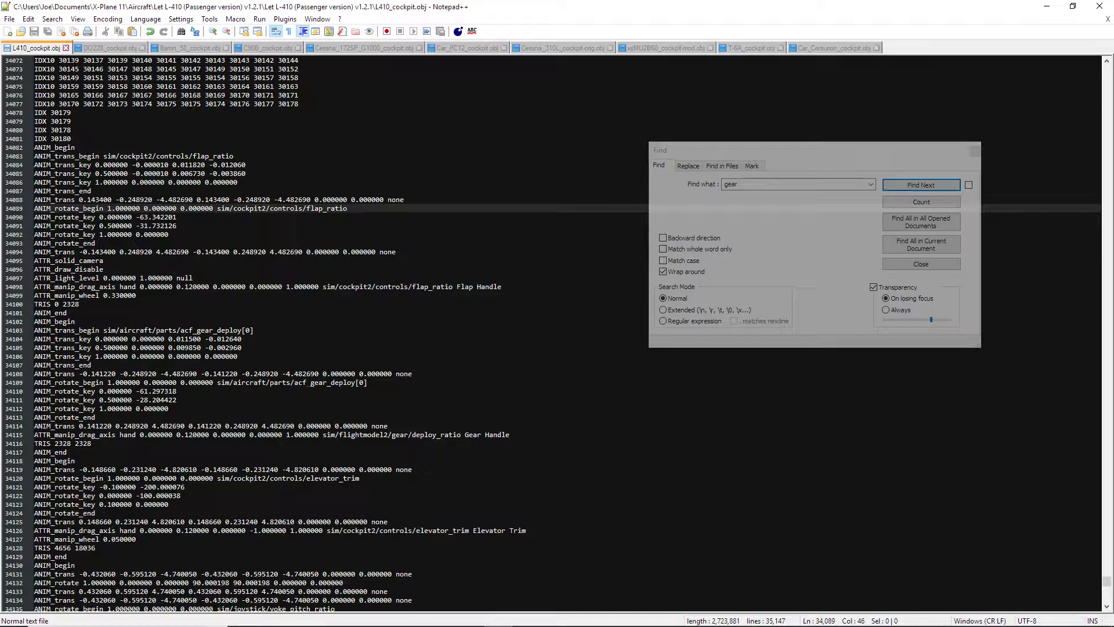
drag(217, 382, 368, 382)
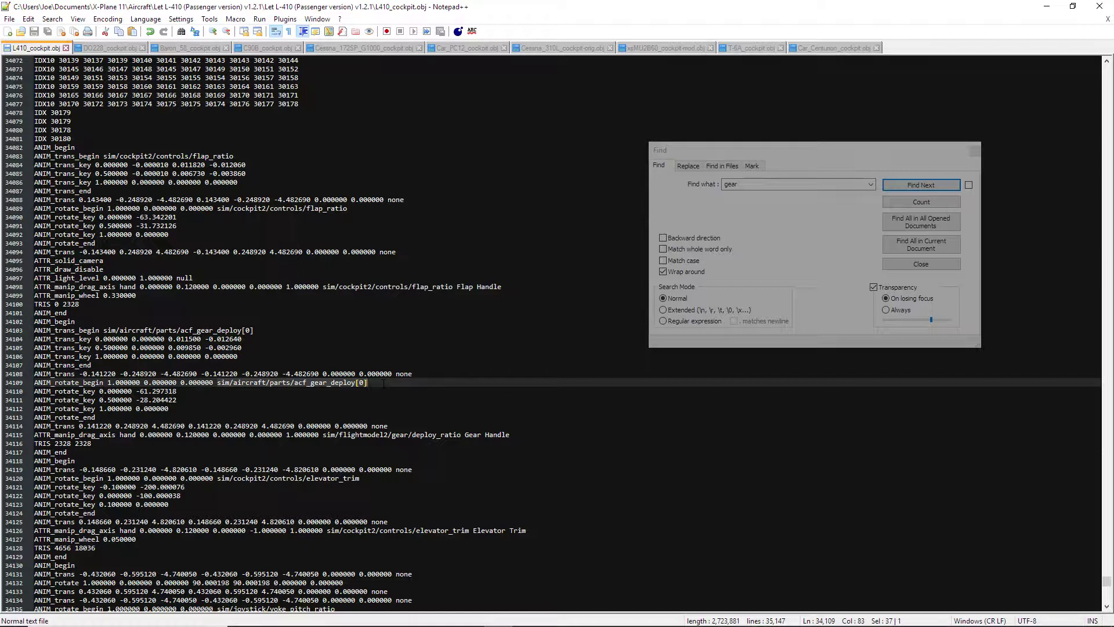
right_click(335, 383)
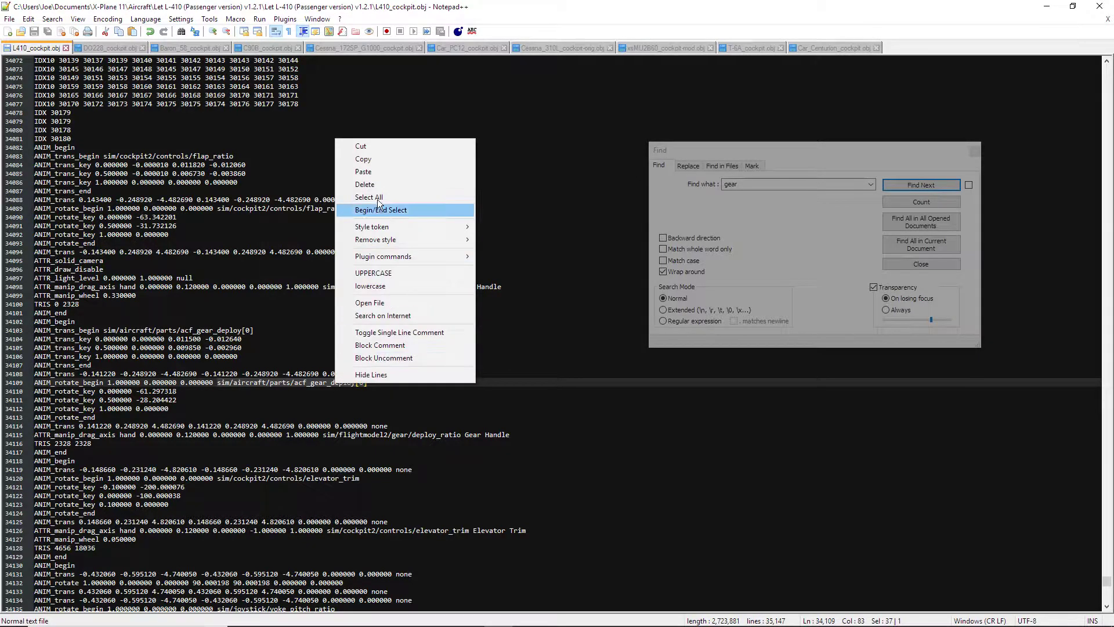
click(375, 158)
Replace sim/flightmodel2/gear/deploy_ratio in the Gear Handle manipulator line with the copied sim/aircraft/parts/acf_gear_deploy[0], and save the file.
drag(462, 435, 322, 435)
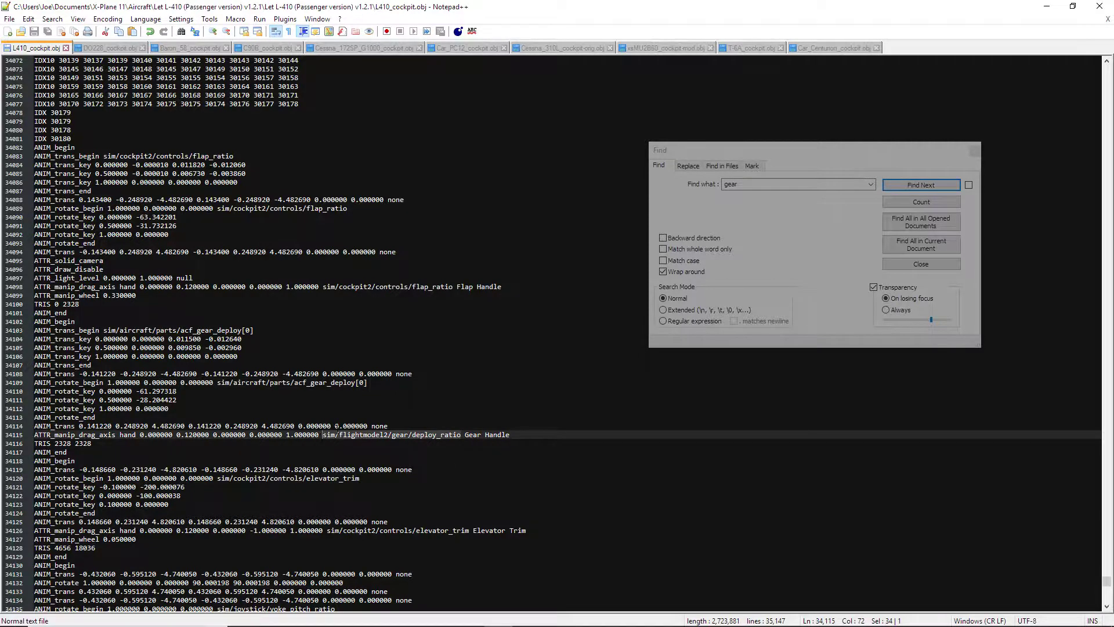
right_click(336, 427)
click(323, 430)
drag(322, 434, 461, 433)
right_click(451, 432)
click(481, 221)
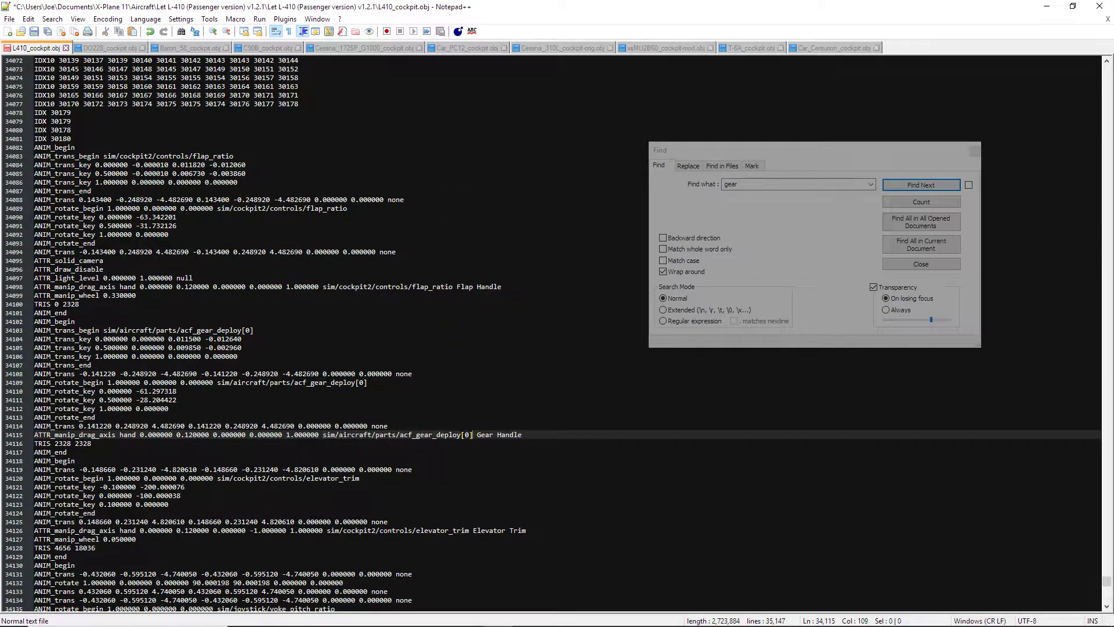
click(36, 31)
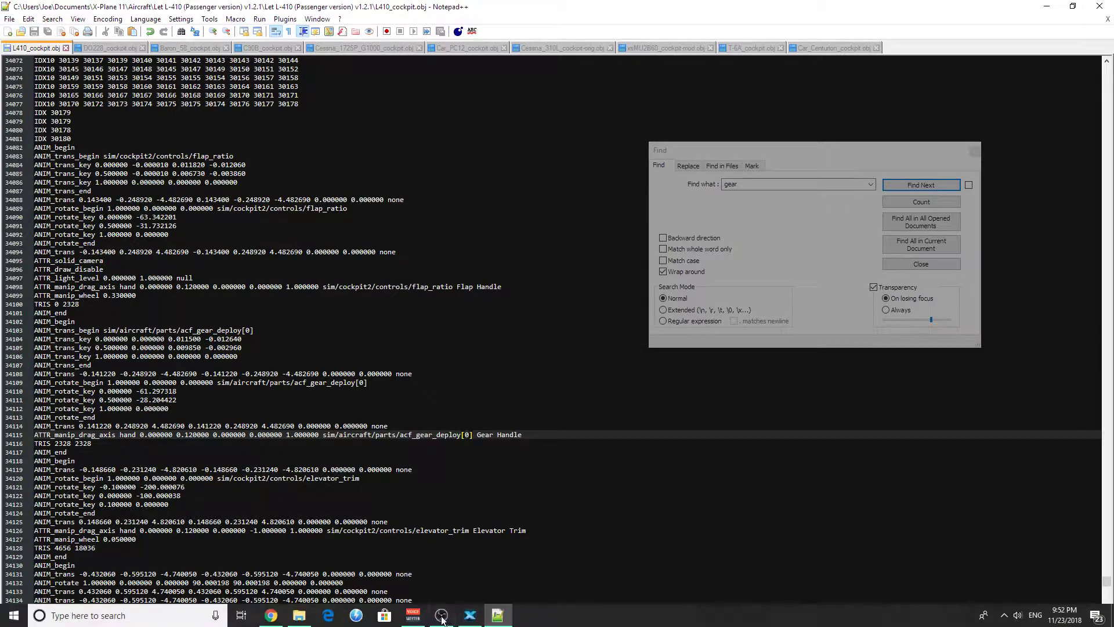
Switch to X-Plane, reload the aircraft and test the gear handle on the center pedestal in both directions.
click(470, 618)
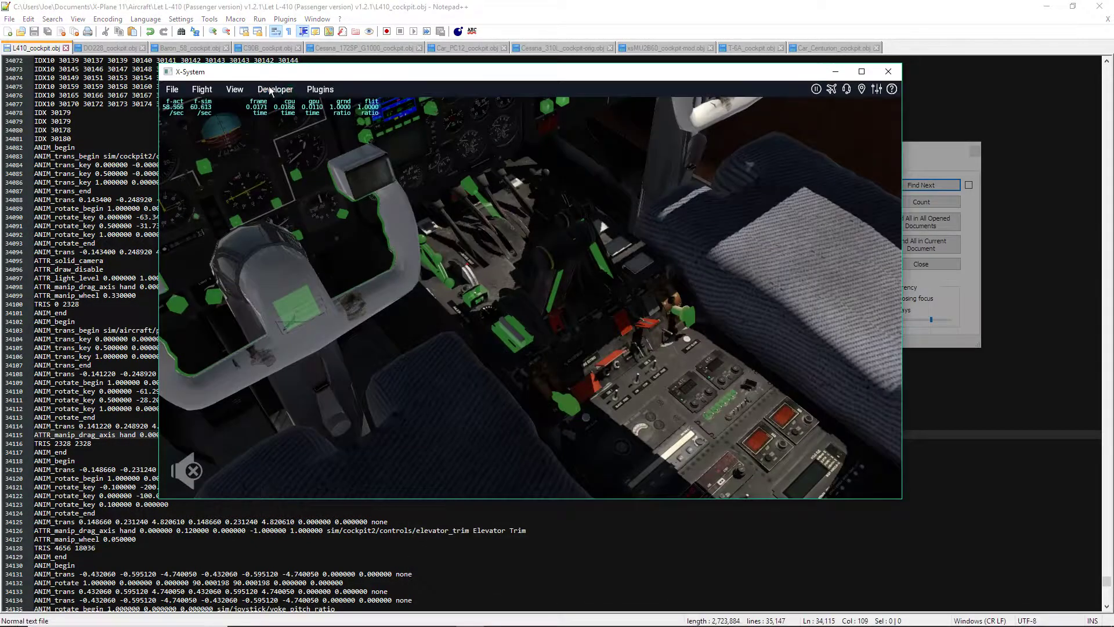
click(275, 89)
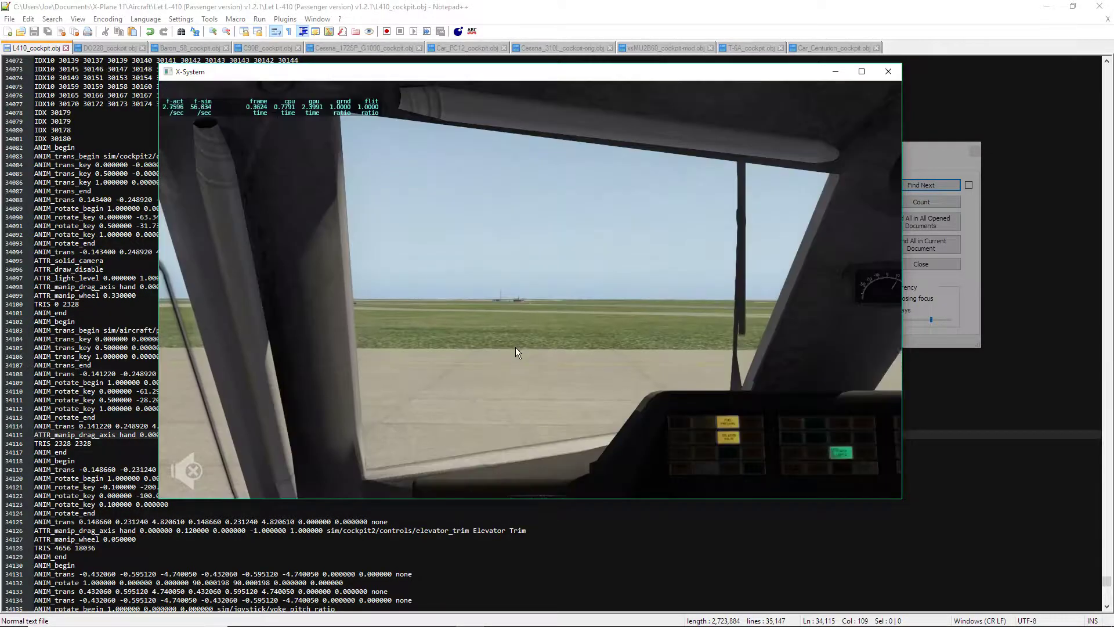
right_drag(523, 251, 584, 378)
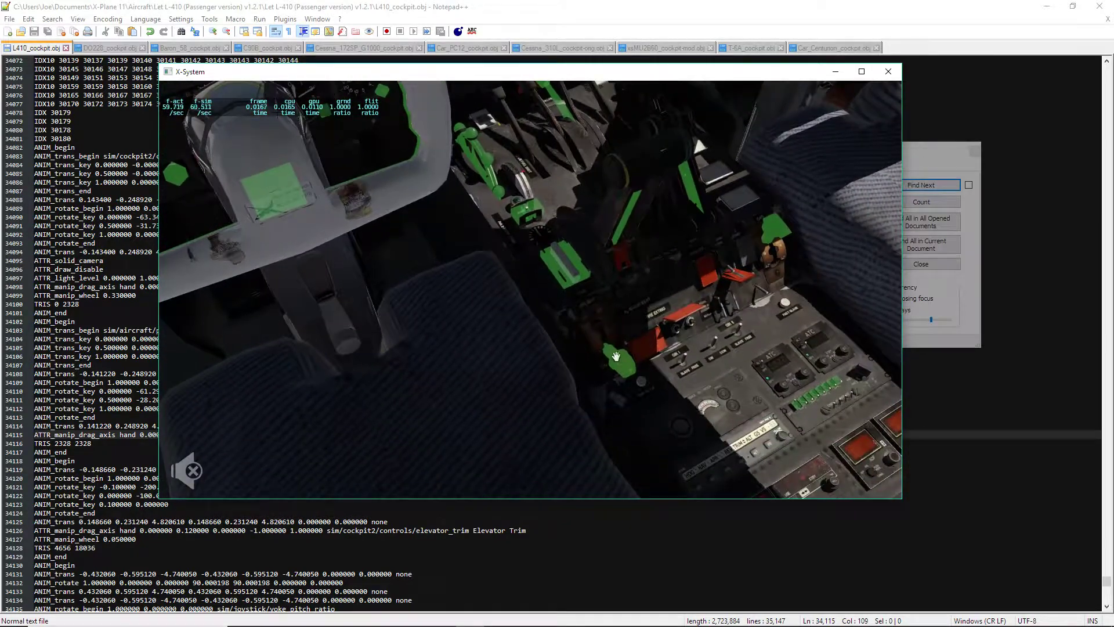
drag(626, 365, 635, 455)
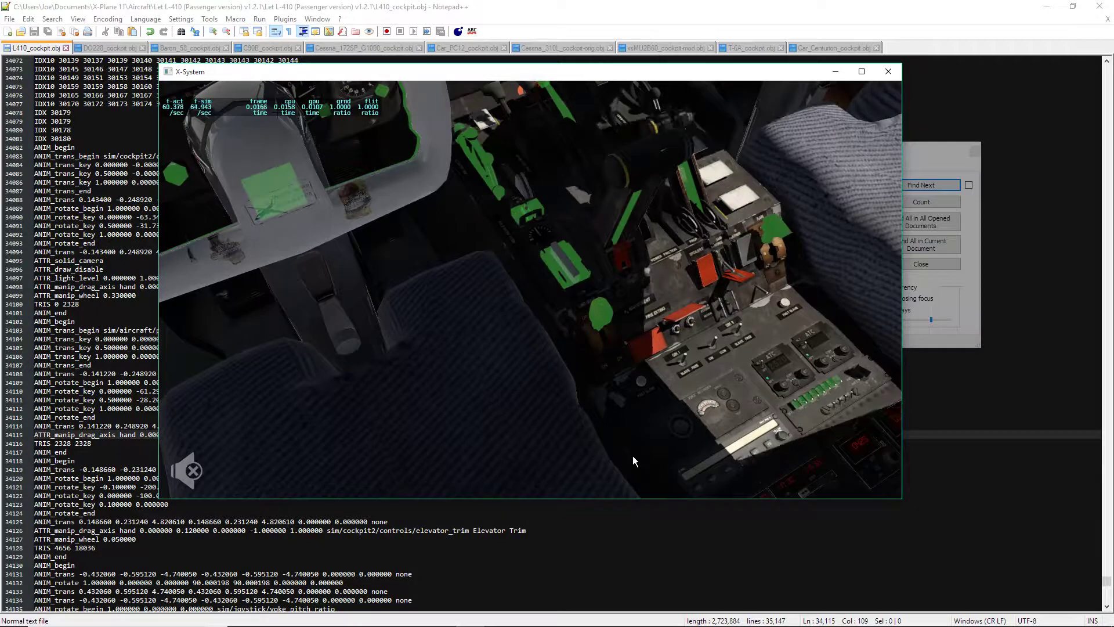
drag(600, 305, 545, 235)
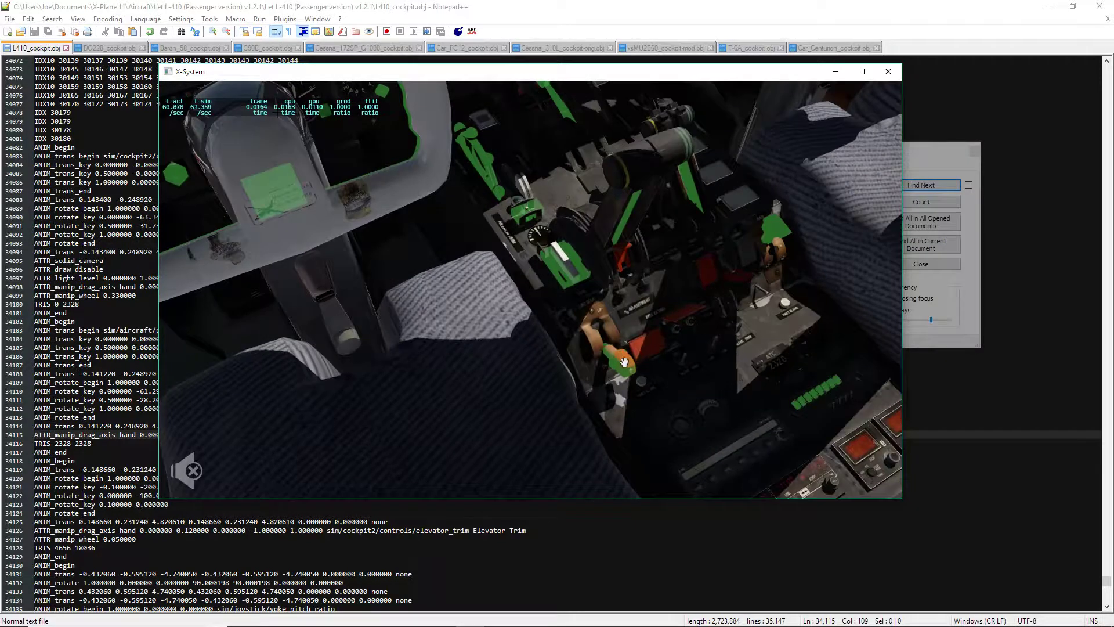
mouse_move(623, 365)
right_down()
mouse_move(463, 250)
mouse_move(572, 361)
mouse_move(615, 366)
right_up()
View the cockpit from behind the pilot's seat and move the gear handle through its travel again.
right_drag(615, 309, 344, 270)
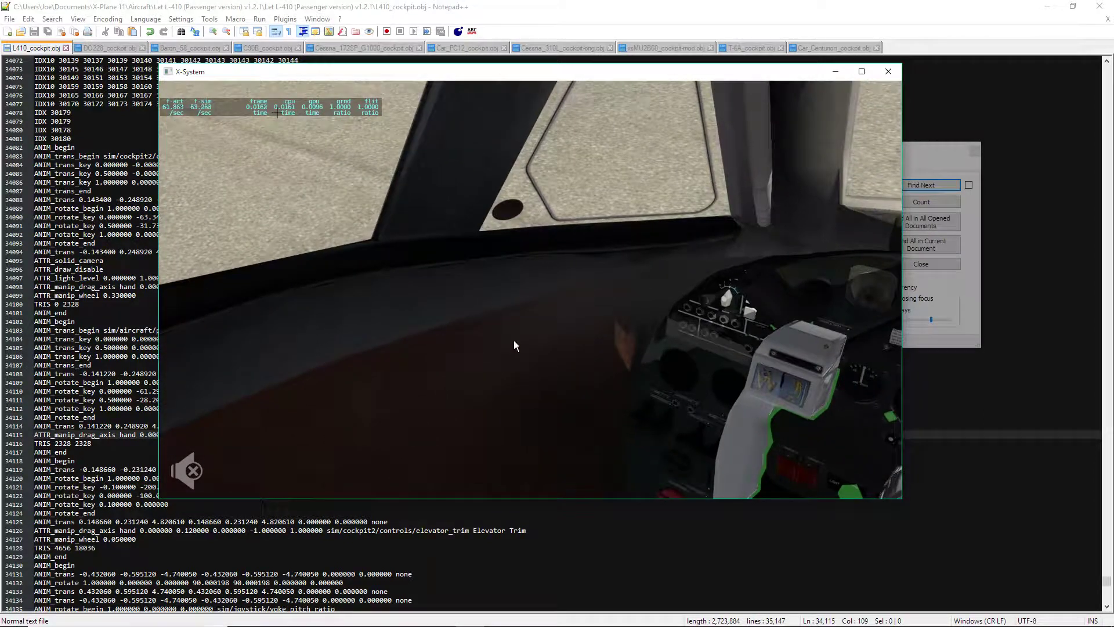
right_drag(555, 360, 513, 361)
scroll(510, 361, down, 8)
scroll(514, 360, down, 5)
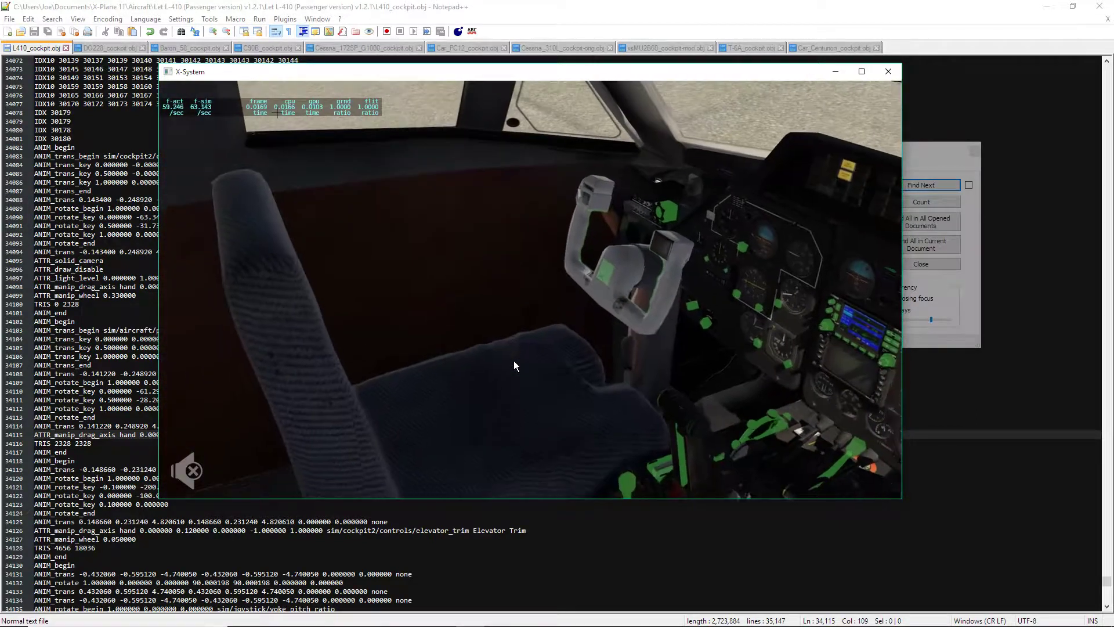
mouse_move(626, 478)
mouse_down()
mouse_move(603, 494)
mouse_move(675, 405)
mouse_move(640, 457)
mouse_up()
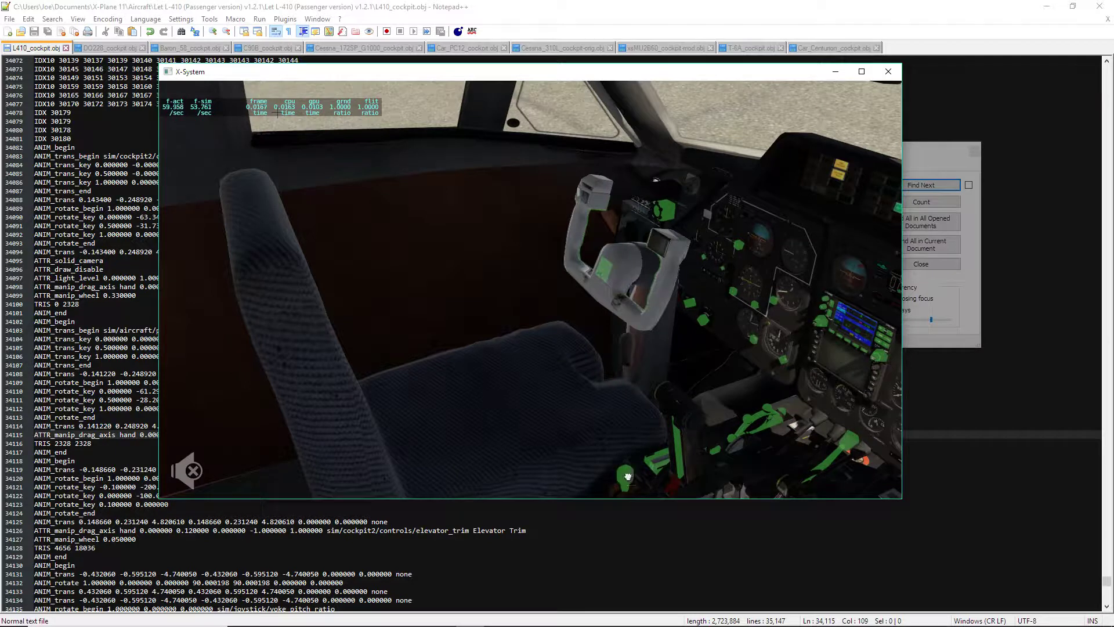
right_drag(640, 423, 626, 402)
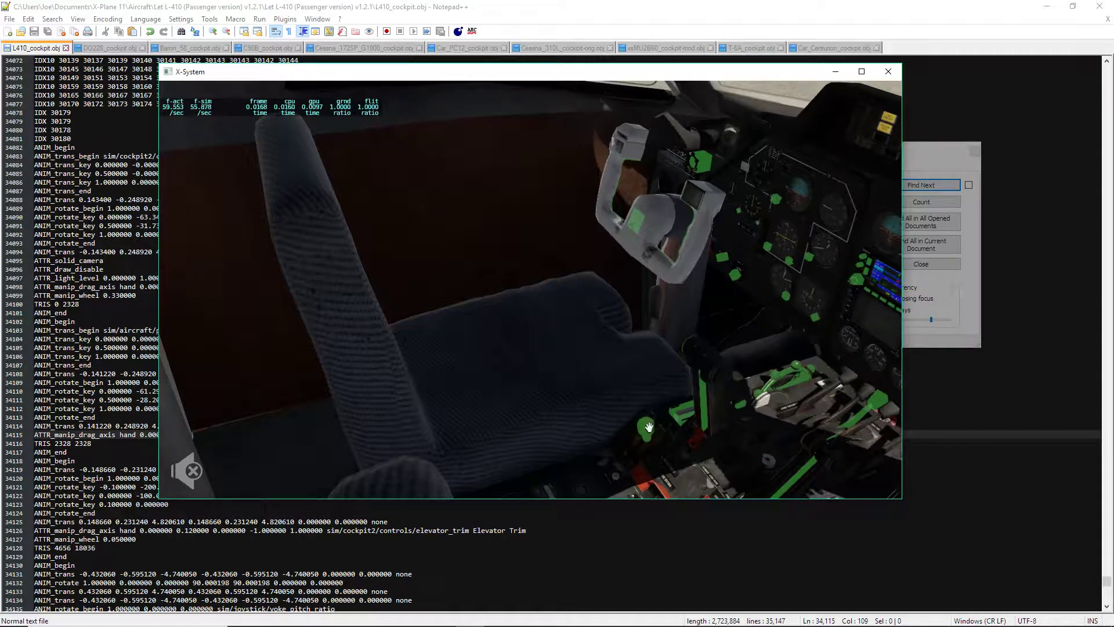
drag(649, 427, 658, 402)
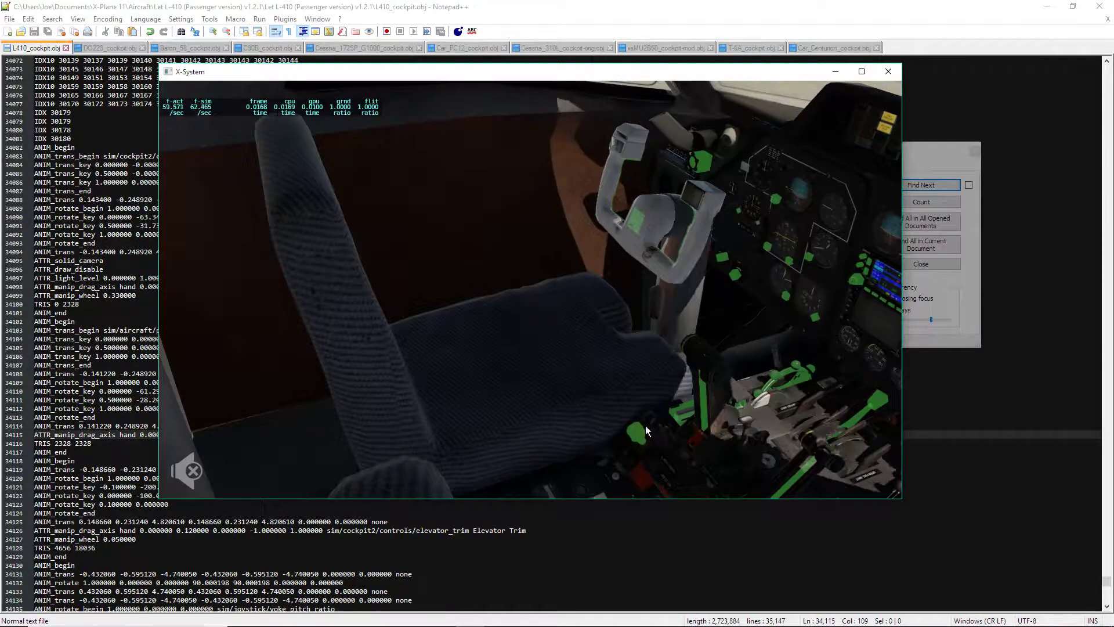
drag(643, 431, 682, 372)
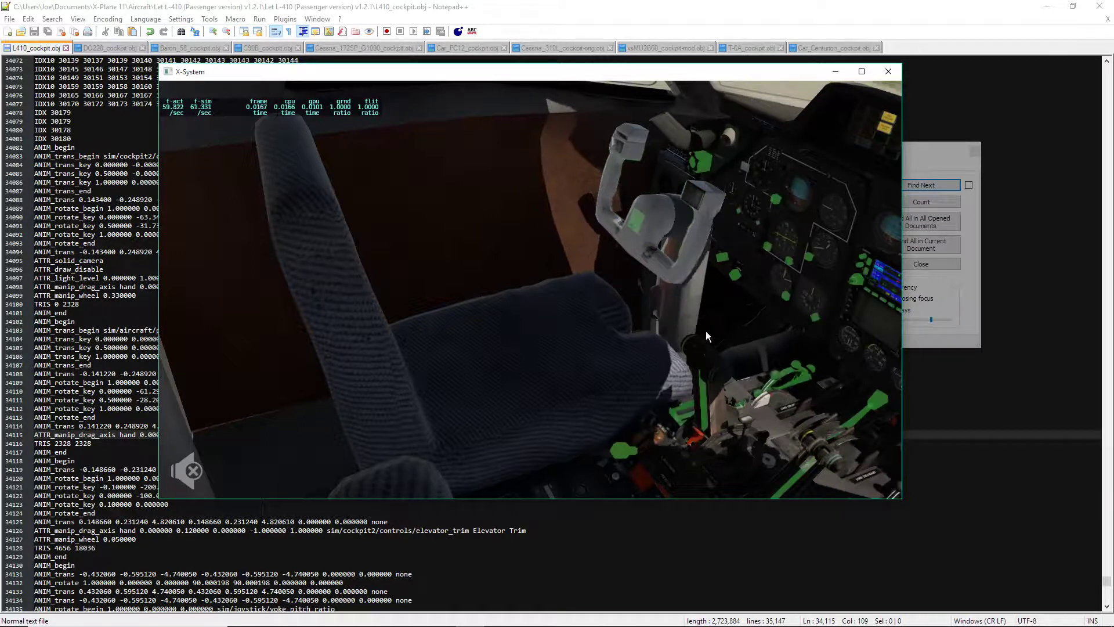
Take the view outside beside the fuselage to inspect the landing gear, and open the cockpit door.
right_drag(675, 360, 672, 388)
key(Down)
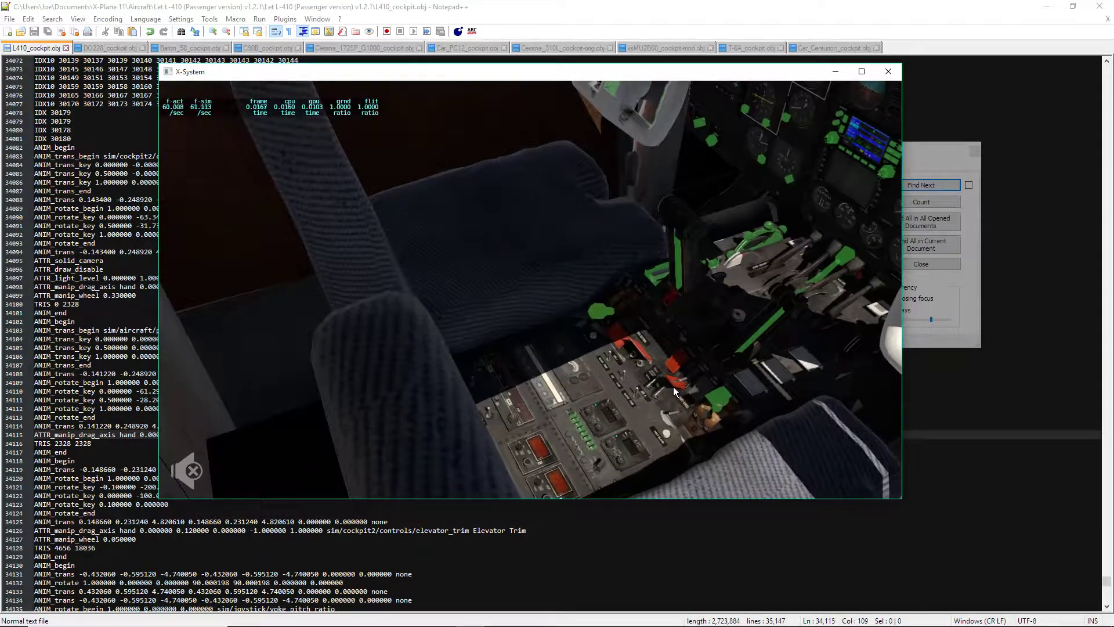
key(comma)
right_drag(673, 386, 604, 289)
key(period)
key(Down)
key(Down)
key(Down)
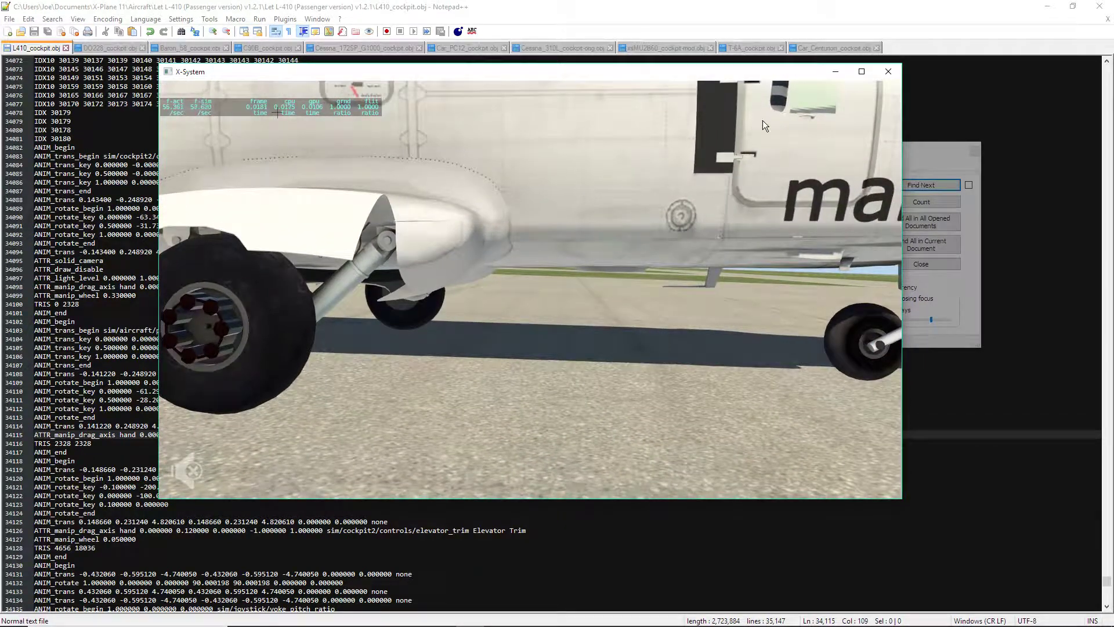
key(Right)
click(794, 100)
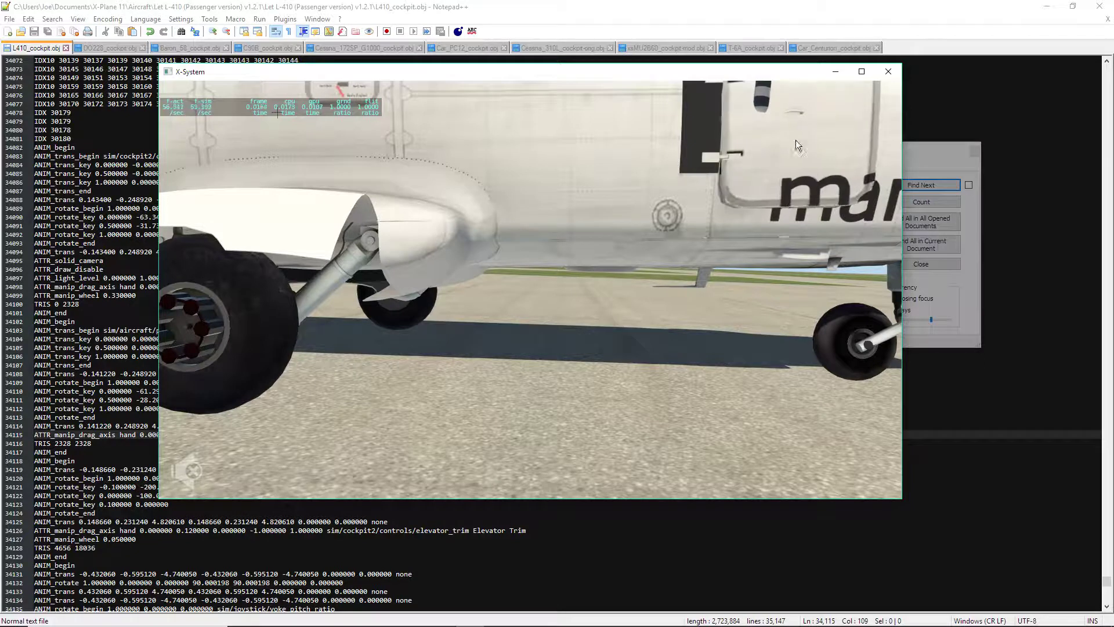
click(816, 179)
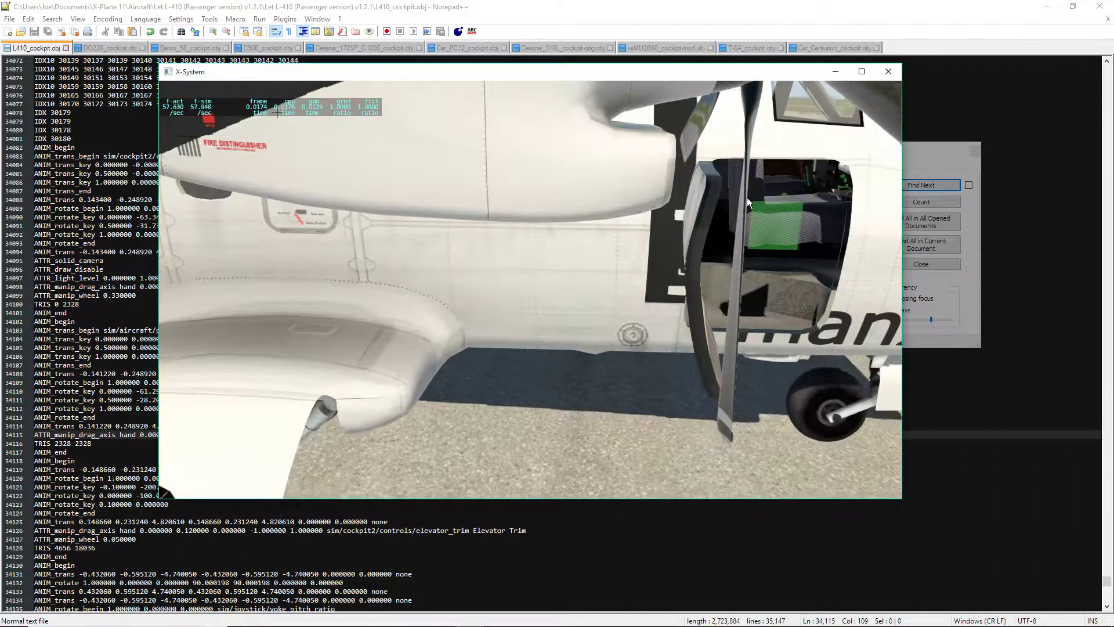
Bring the browser's dataref list back to the front and highlight its web address.
mouse_move(383, 626)
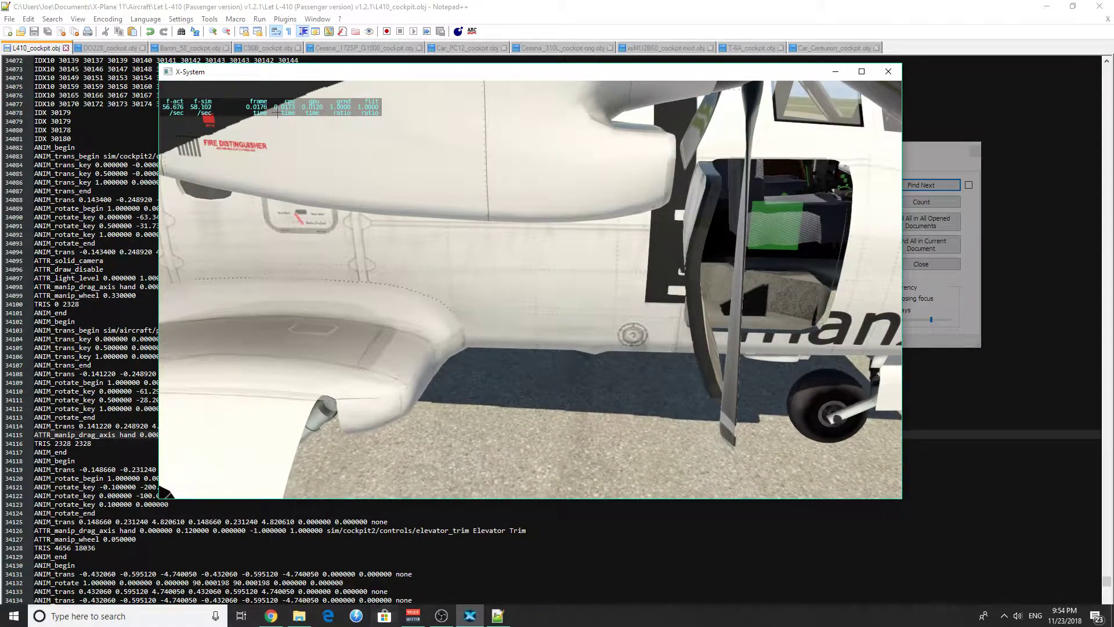
mouse_move(491, 620)
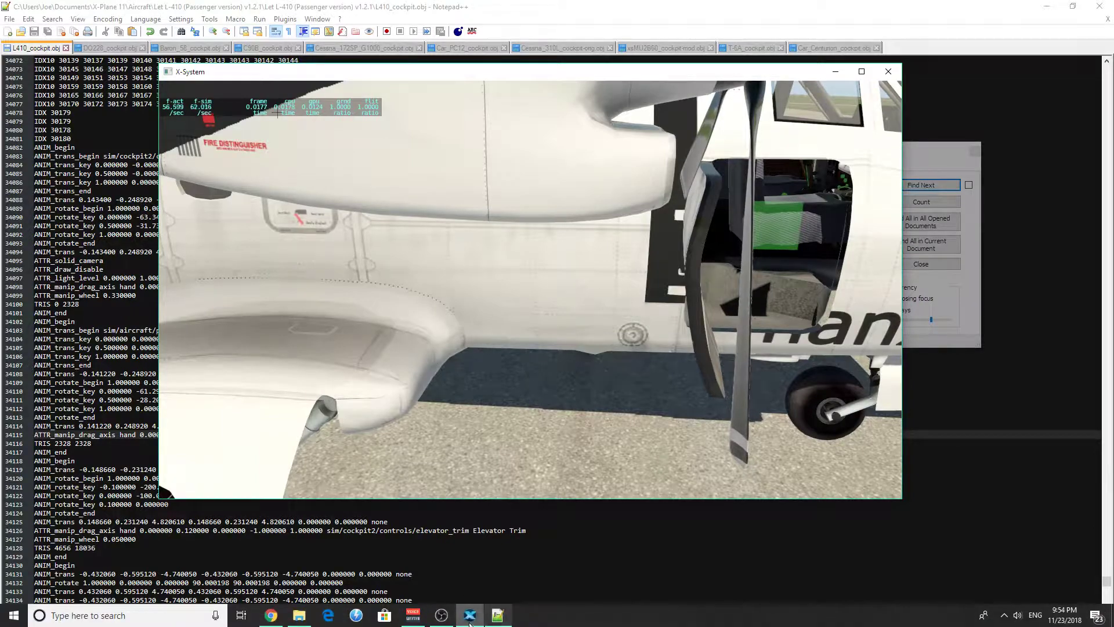
click(441, 615)
click(441, 615)
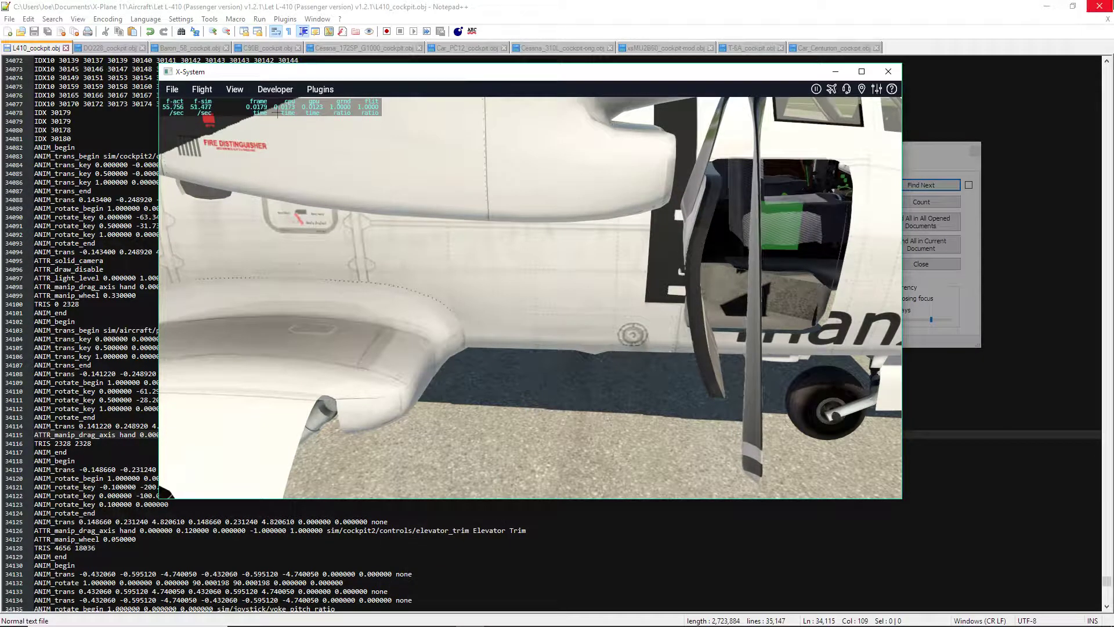
click(1036, 11)
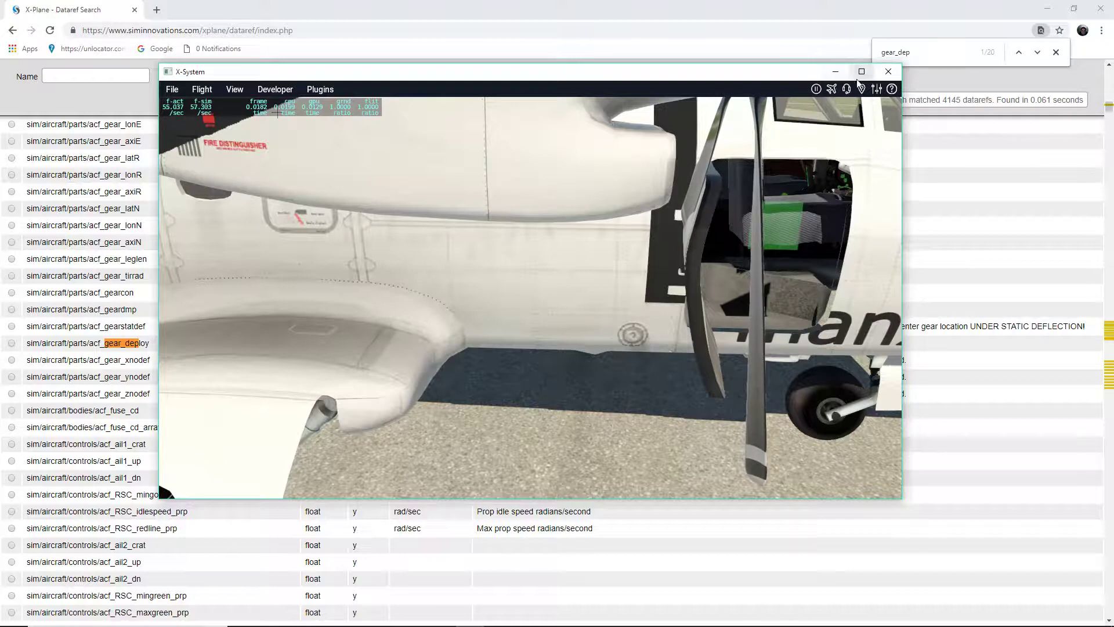
click(991, 13)
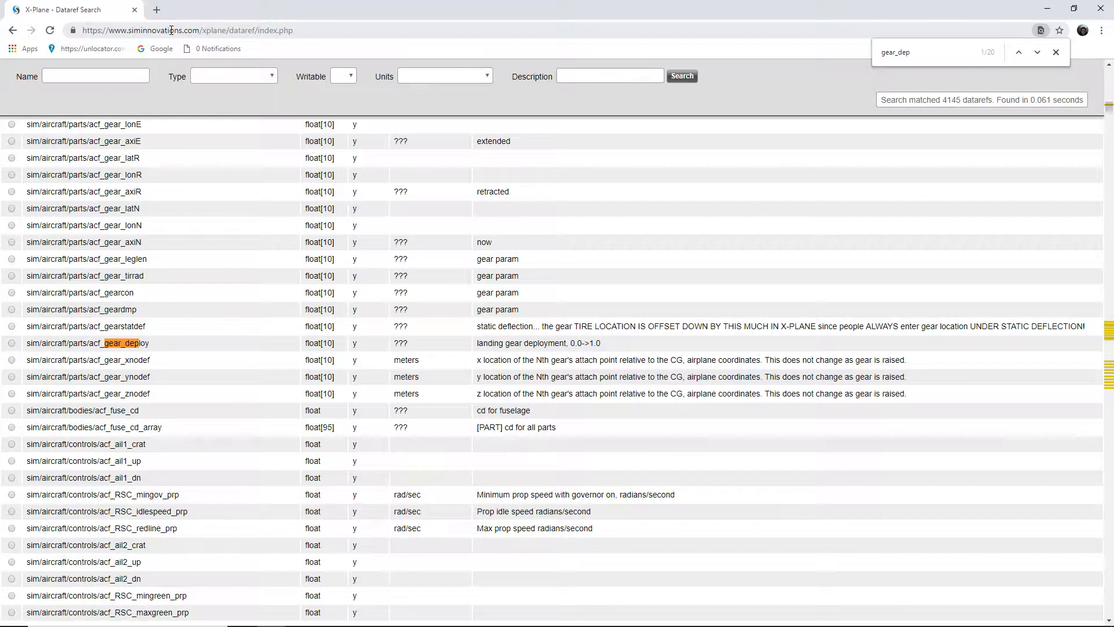
click(171, 30)
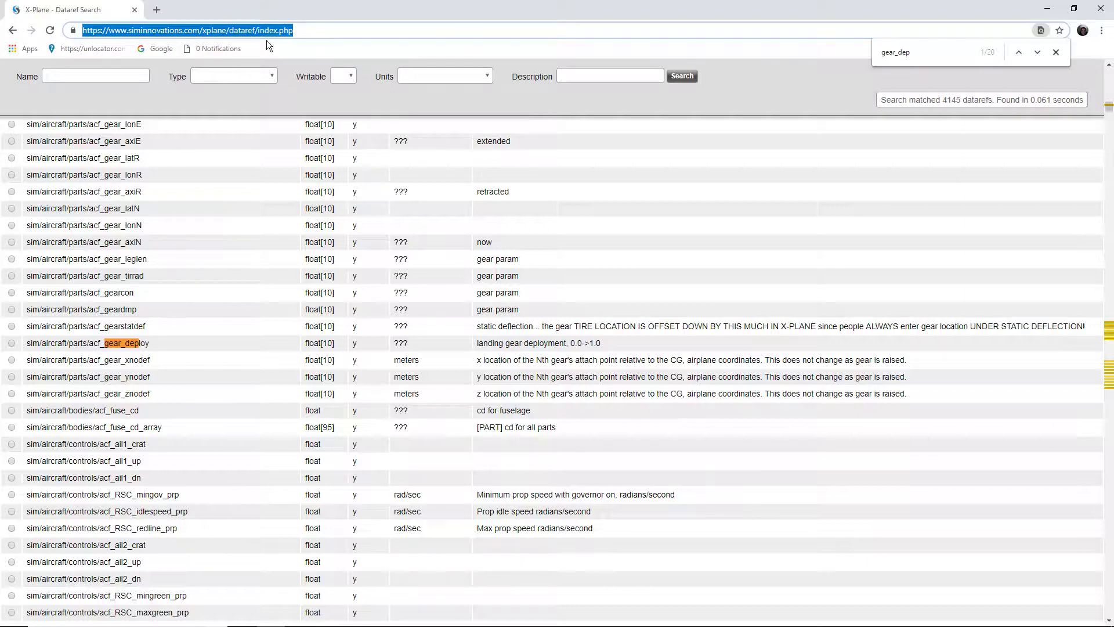
Return to the start of the dataref list and highlight the Writable column heading.
scroll(377, 397, down, 4)
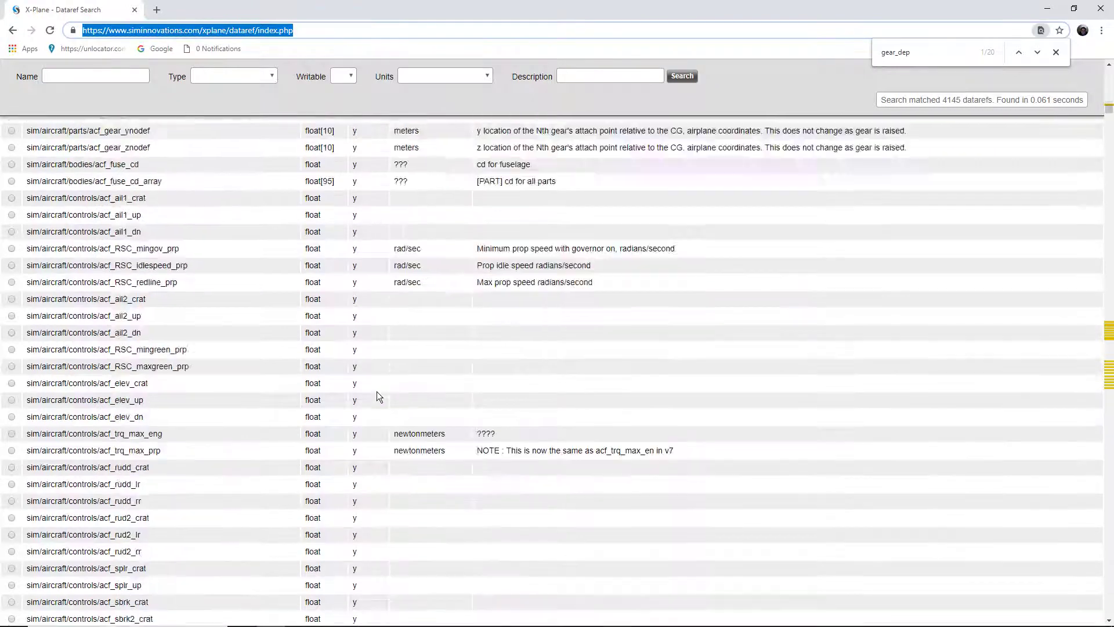
scroll(377, 397, up, 13)
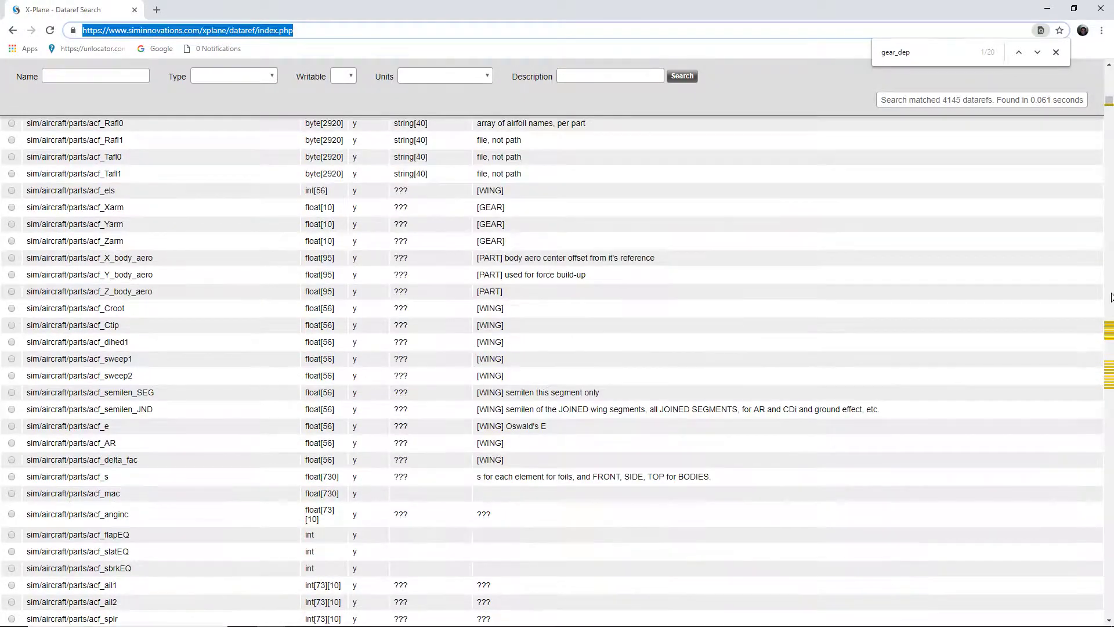
click(1111, 250)
drag(1110, 152, 1112, 59)
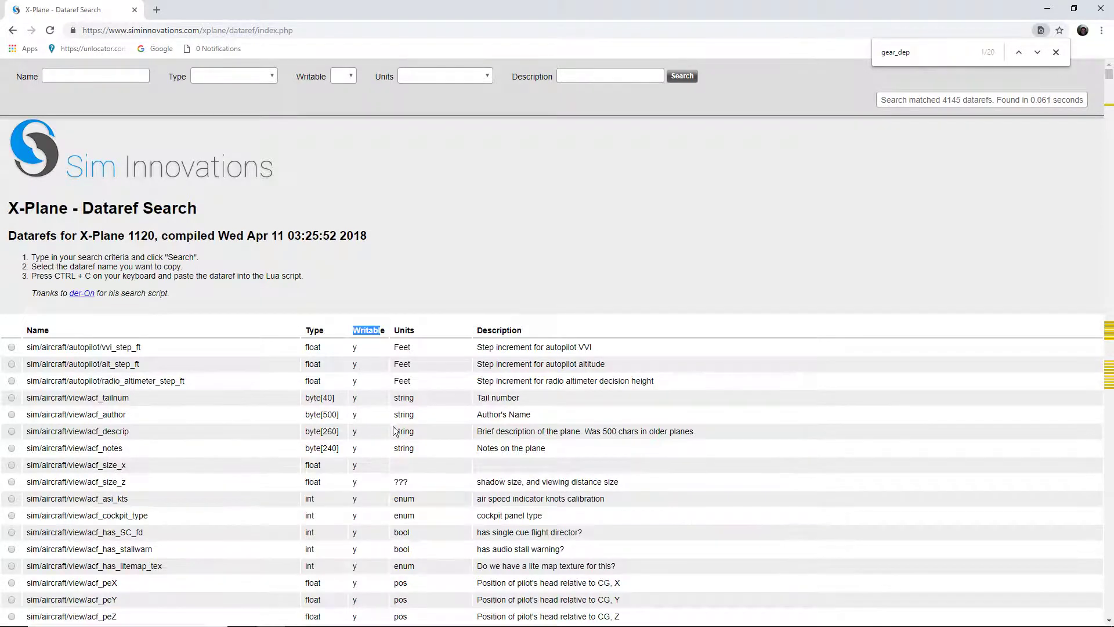
Examine the sim/aircraft/view/acf_door_z entry, highlighting its name, type and Writable value.
scroll(394, 432, down, 10)
scroll(381, 425, up, 1)
drag(358, 321, 99, 319)
drag(24, 325, 7, 328)
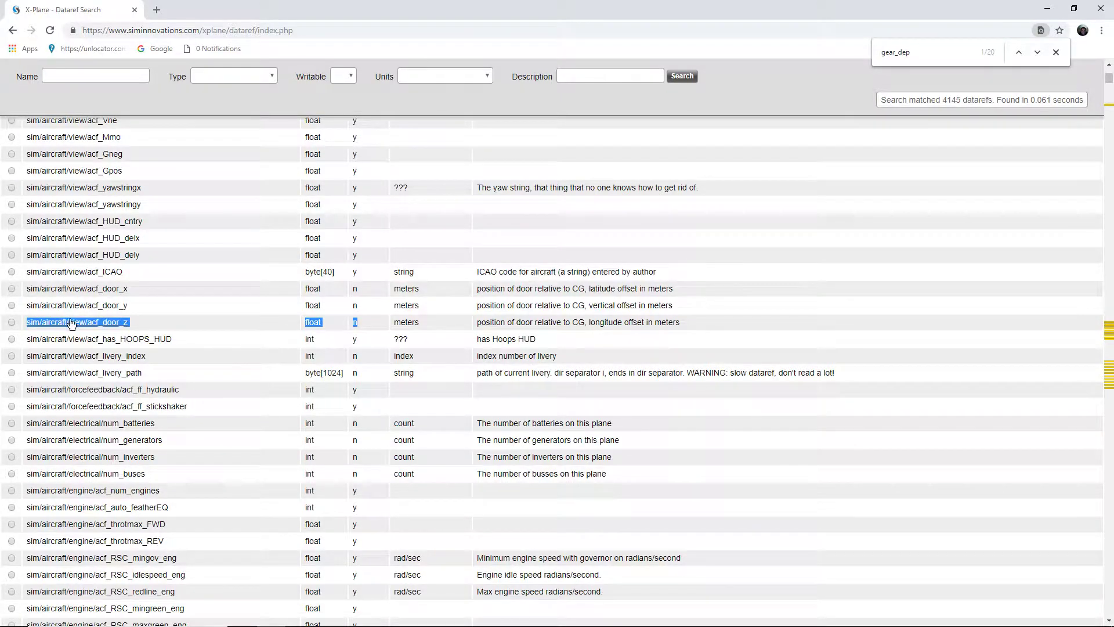
click(148, 322)
drag(129, 323, 34, 323)
click(109, 325)
drag(316, 323, 367, 325)
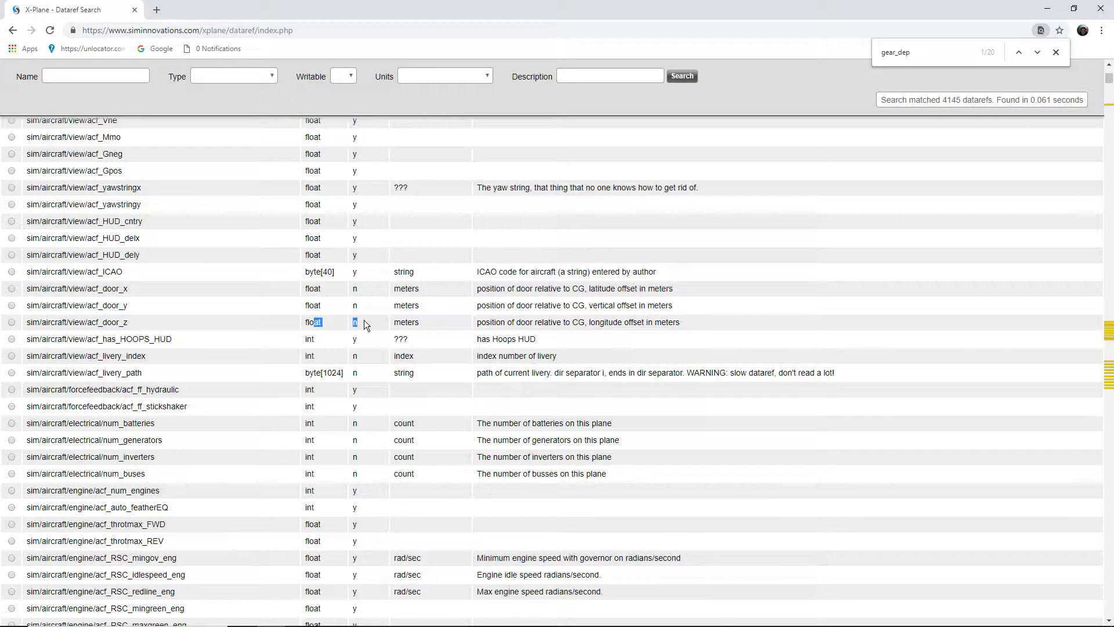
Review the units and description of the acf_door_z entry and highlight its full dataref name.
drag(437, 325, 441, 325)
click(509, 326)
mouse_move(150, 324)
mouse_down()
mouse_move(13, 323)
mouse_move(204, 321)
mouse_move(87, 309)
mouse_move(135, 326)
mouse_up()
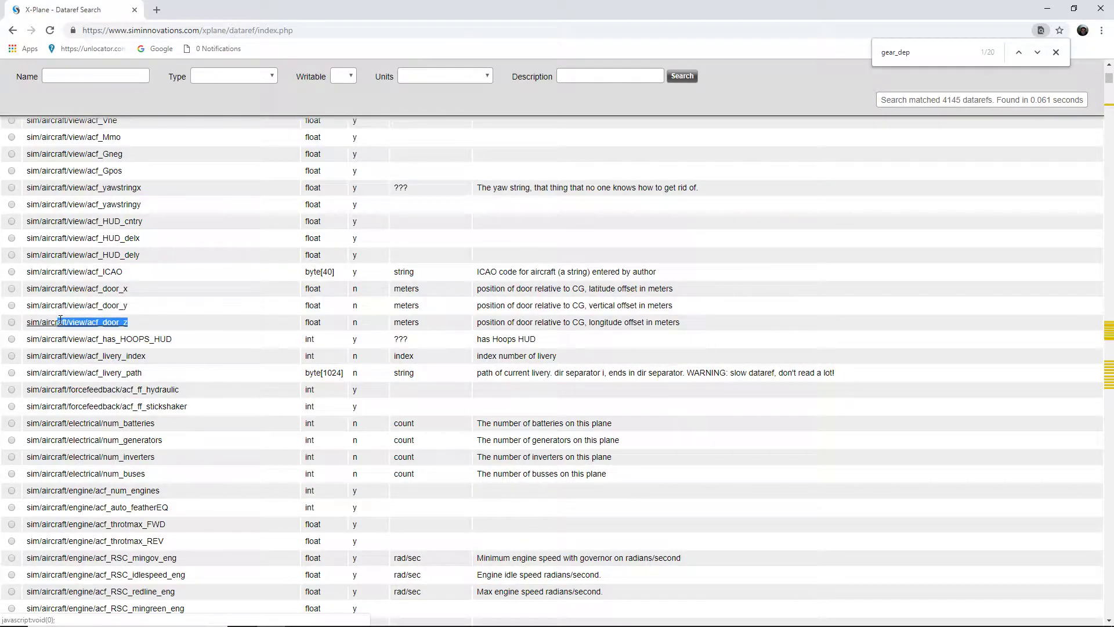
drag(29, 318, 132, 329)
click(332, 405)
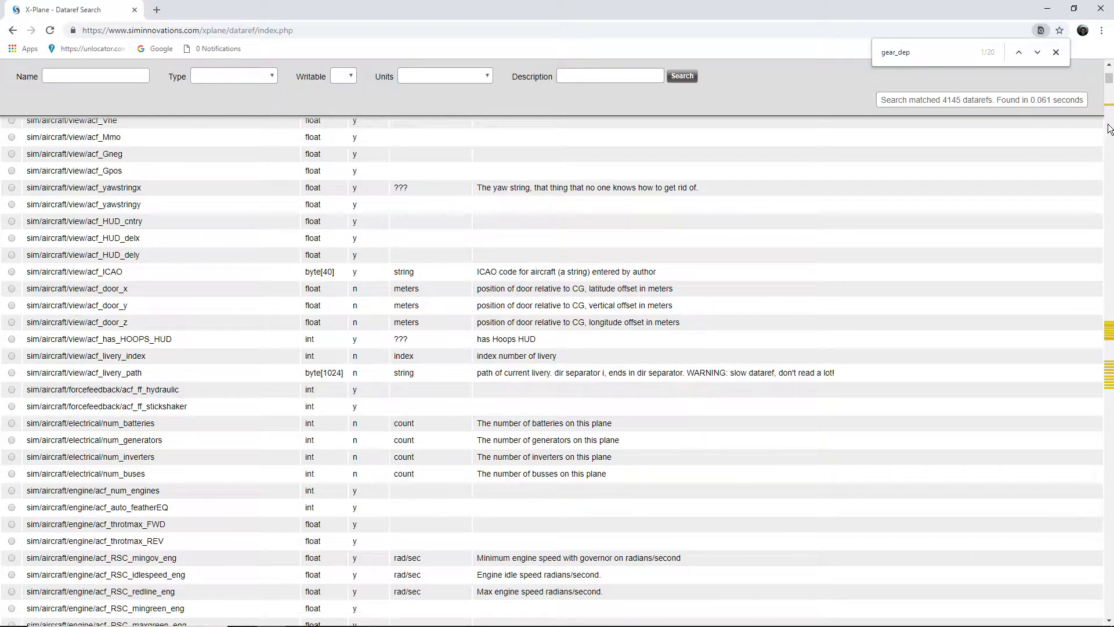
Examine the Type column of the entries below the door datarefs, continuing into the sim/aircraft/engine group.
mouse_move(303, 297)
mouse_down()
mouse_move(324, 290)
mouse_move(283, 288)
mouse_up()
scroll(314, 260, down, 1)
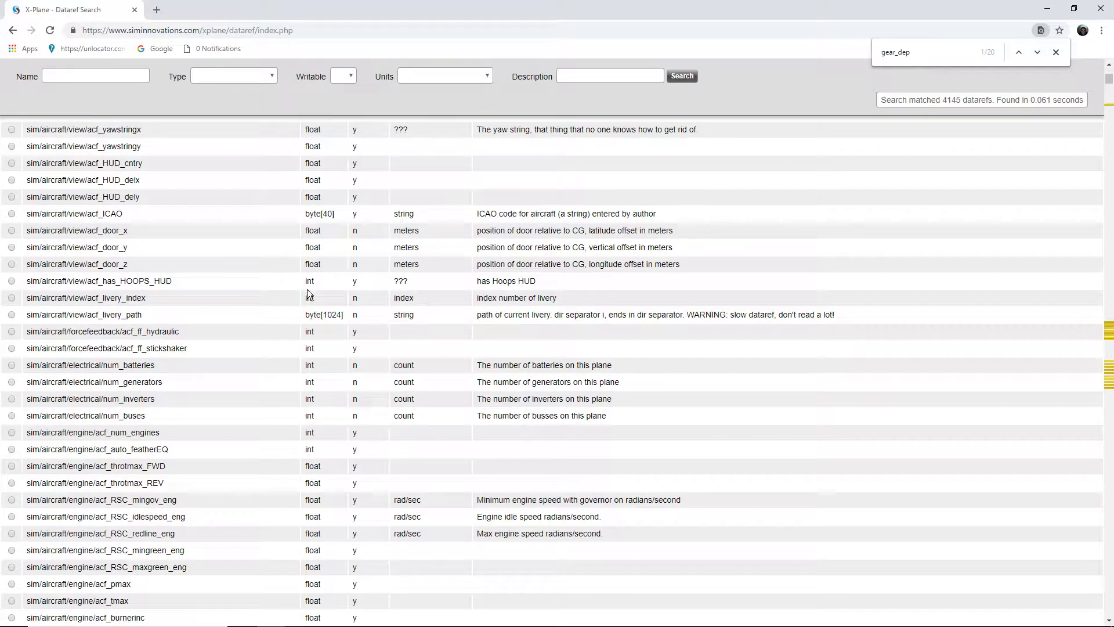
mouse_move(305, 337)
mouse_down()
mouse_move(345, 370)
mouse_move(304, 338)
mouse_move(311, 424)
mouse_move(308, 347)
mouse_up()
click(332, 376)
click(303, 333)
click(314, 445)
click(309, 363)
scroll(349, 369, down, 7)
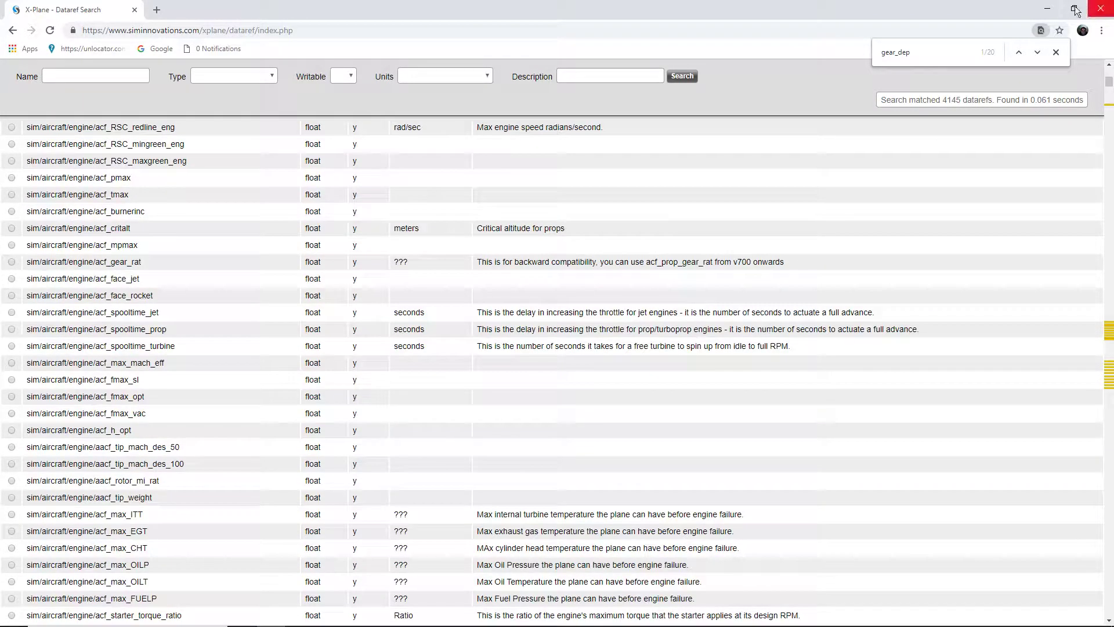
Return to the X-Plane window and look around the aircraft's exterior, including the propeller, nose and underside of the wing.
click(1047, 8)
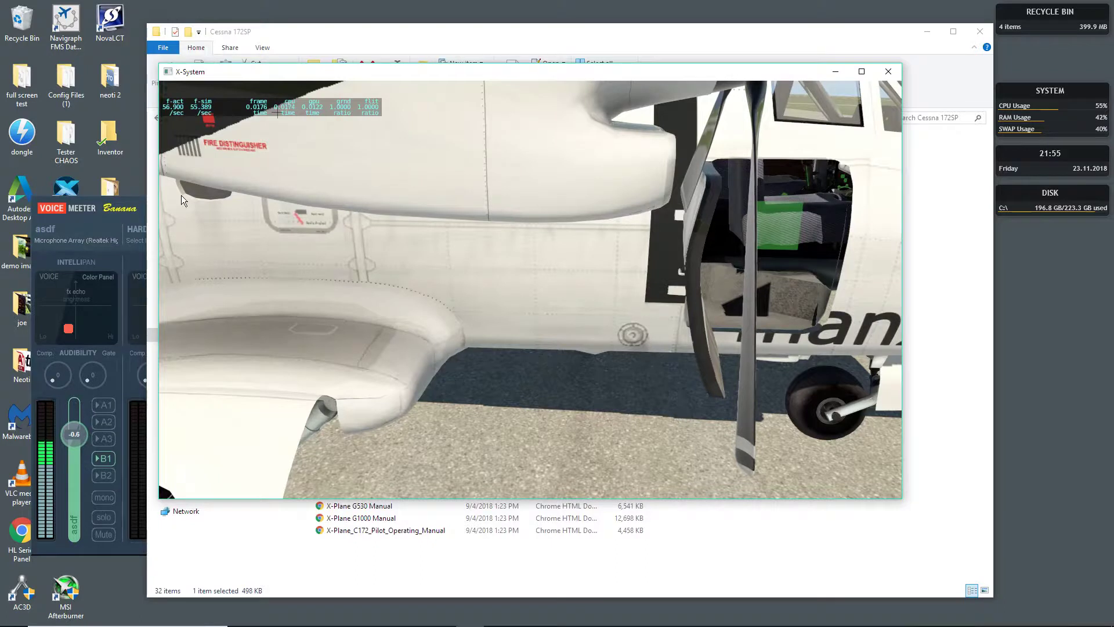
right_drag(787, 270, 661, 251)
right_drag(605, 342, 655, 311)
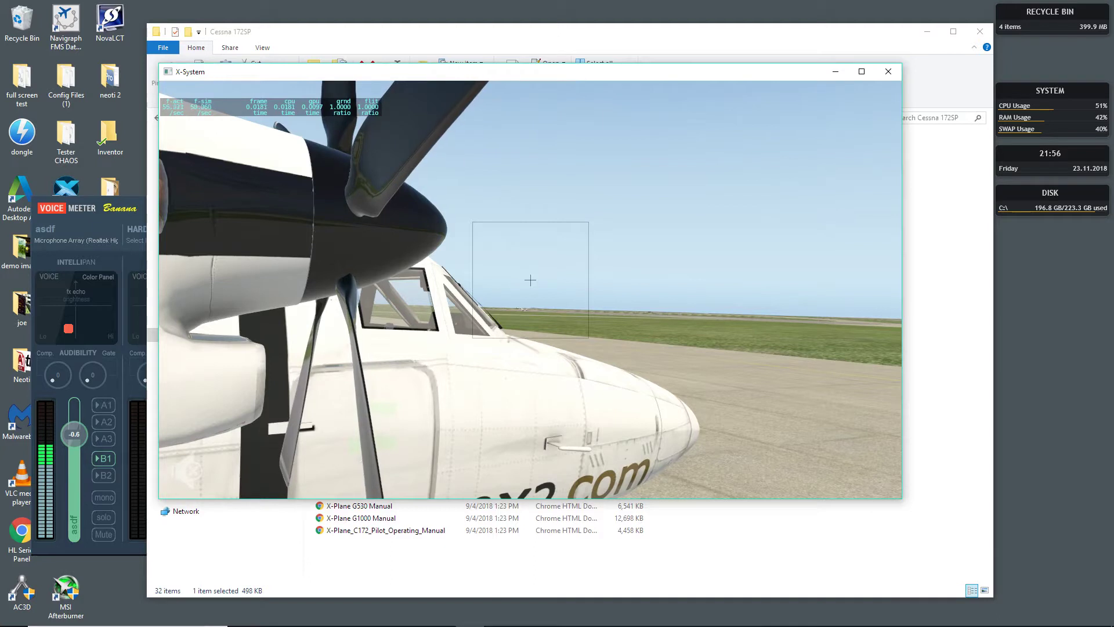
right_drag(638, 322, 521, 279)
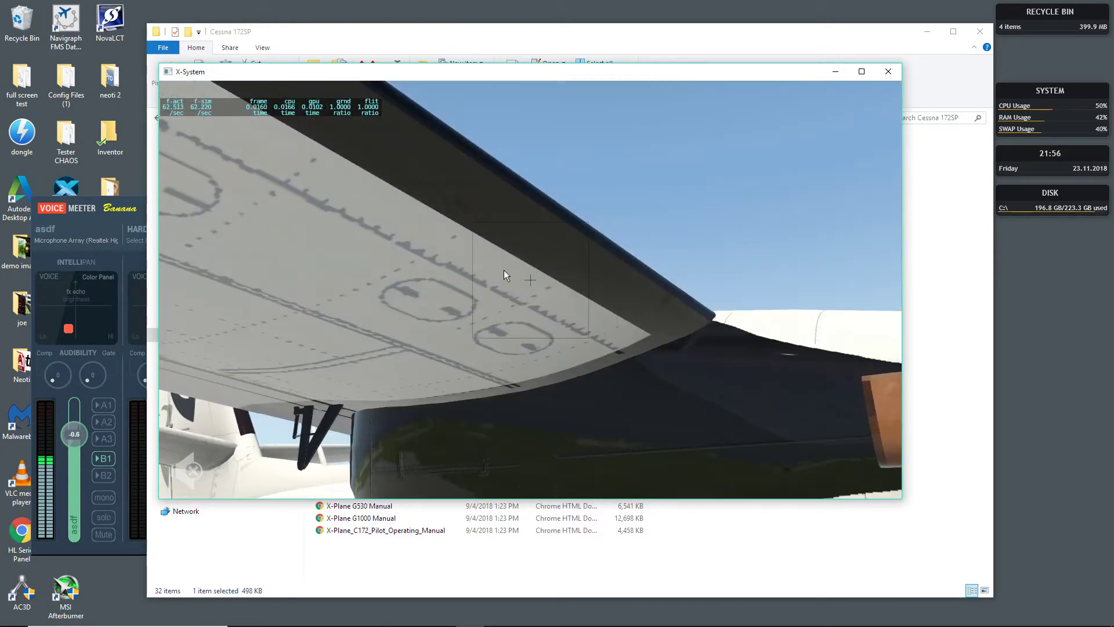
mouse_move(447, 620)
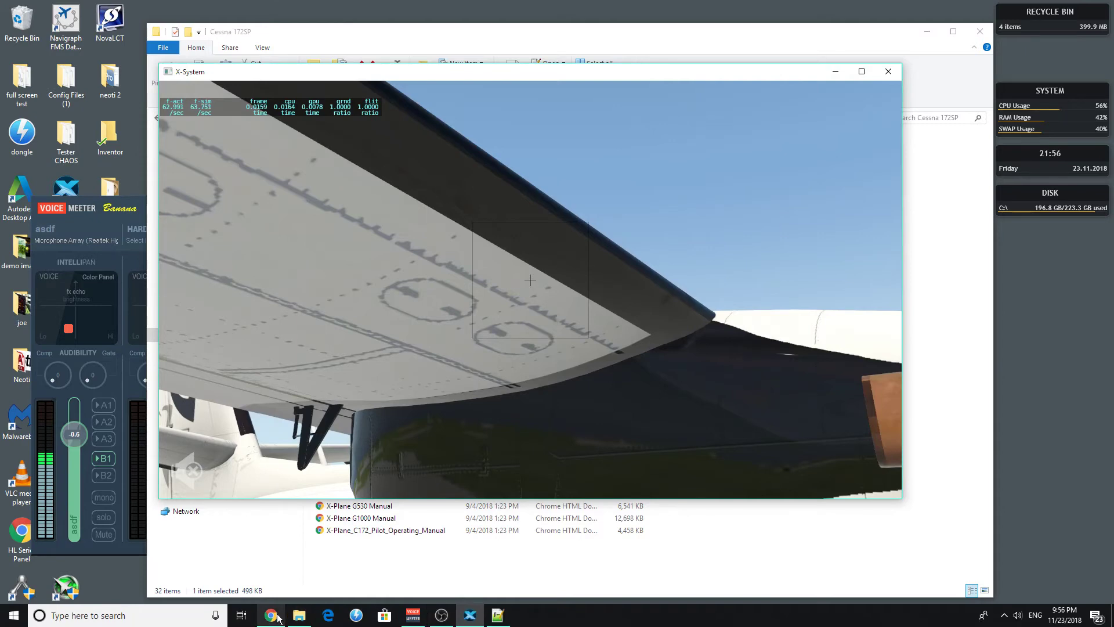
click(448, 620)
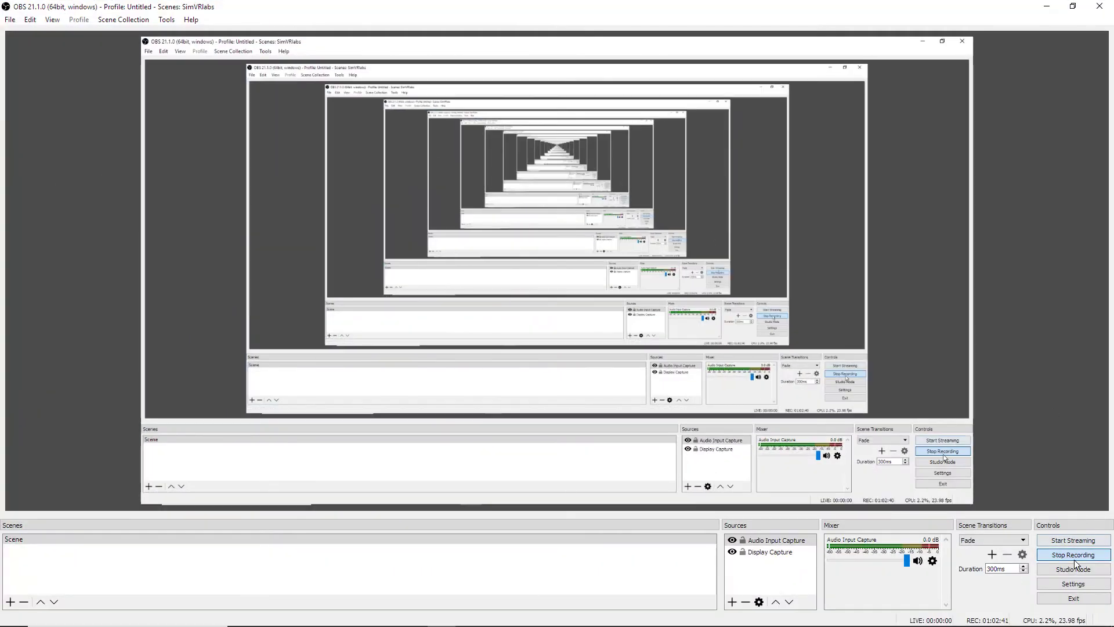